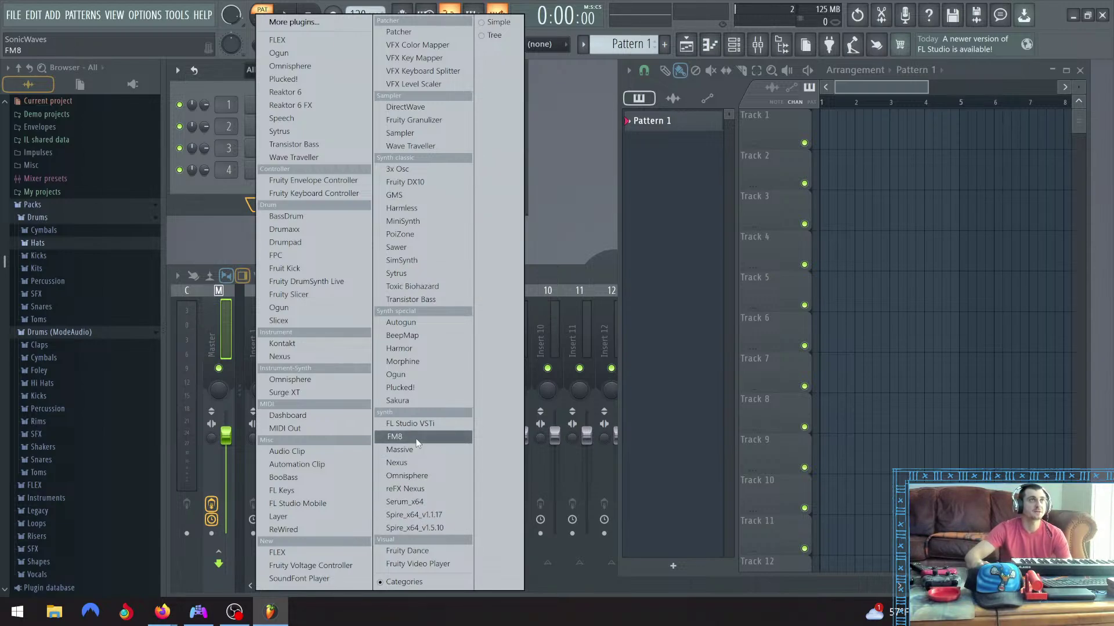
Add Serum_x64 as a new instrument channel and set its channel volume to about 61%
{"action": "left_click", "coordinate": [424, 503]}
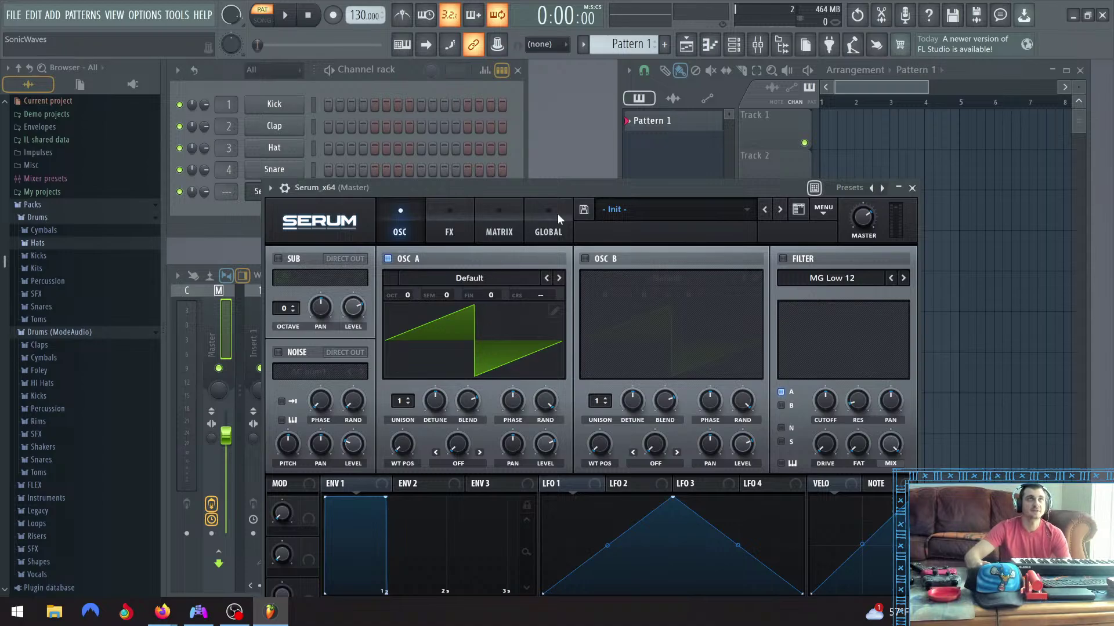
{"action": "left_click_drag", "start_coordinate": [570, 186], "coordinate": [496, 61]}
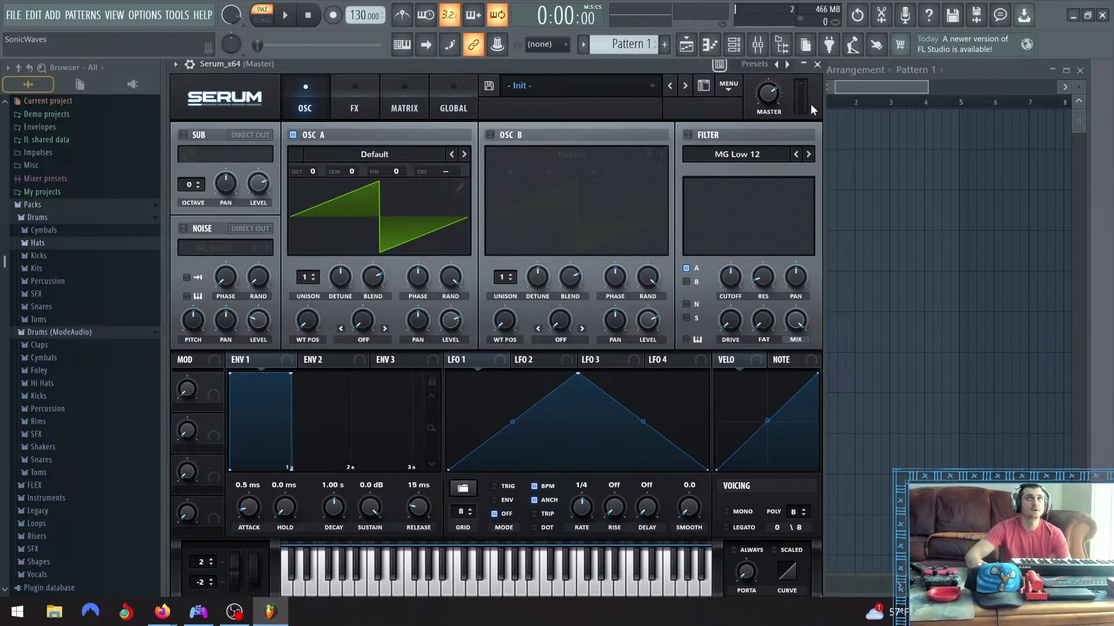
{"action": "left_click_drag", "start_coordinate": [594, 65], "coordinate": [625, 272]}
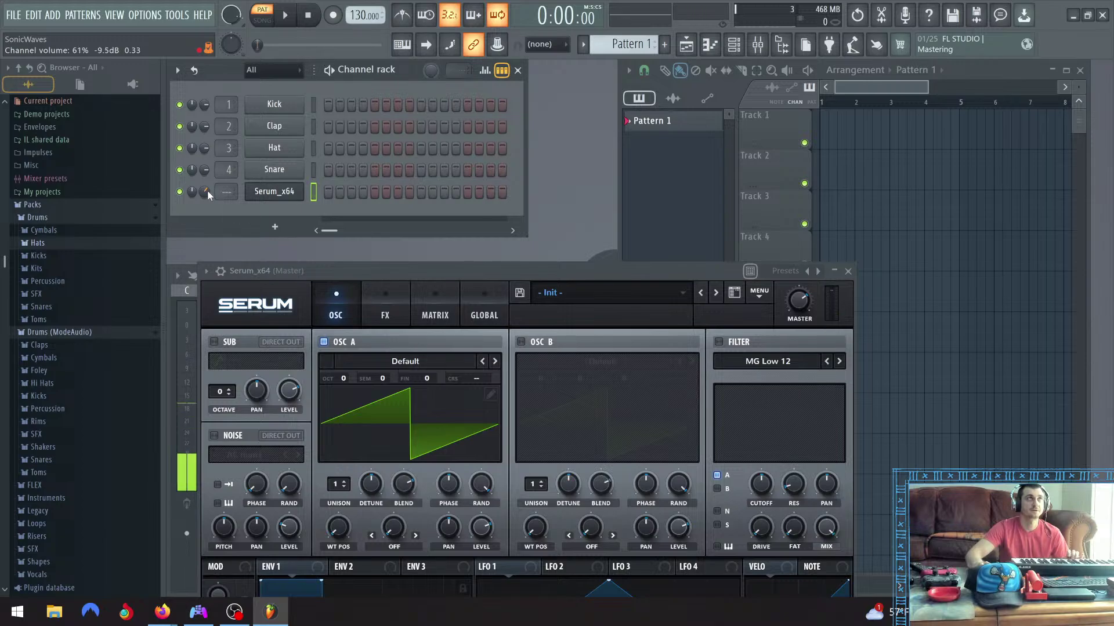
Load the WA BA Acoustic preset from the W.A. Production - Top Chart EDM Sounds bank in Serum
{"action": "left_click_drag", "start_coordinate": [336, 271], "coordinate": [308, 72]}
{"action": "left_click", "coordinate": [509, 90]}
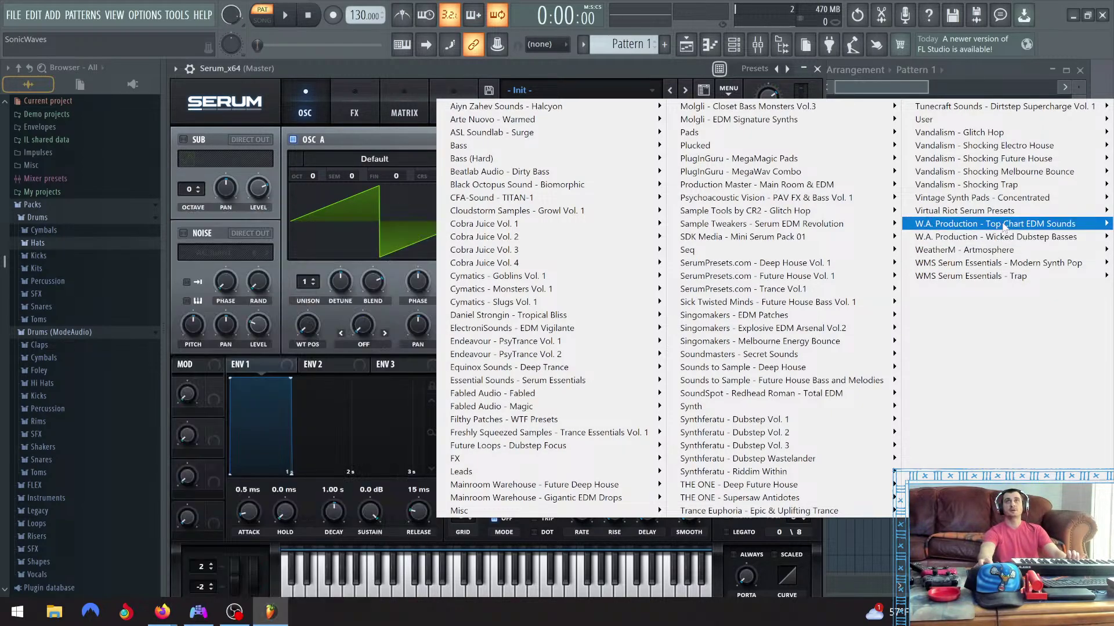
{"action": "mouse_move", "coordinate": [1005, 224]}
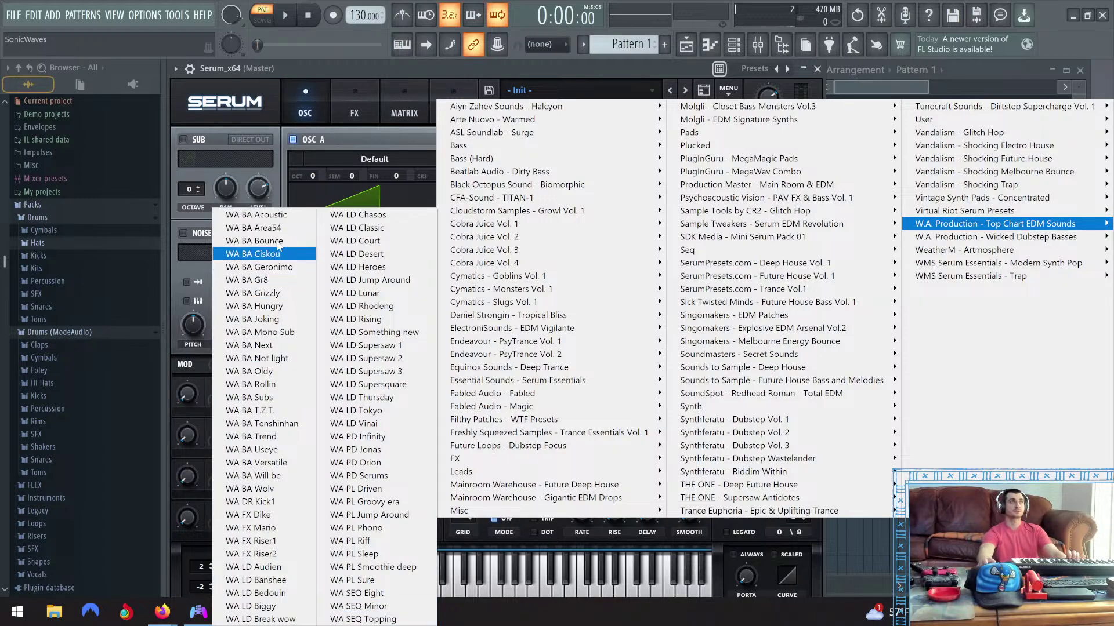
{"action": "left_click", "coordinate": [270, 216]}
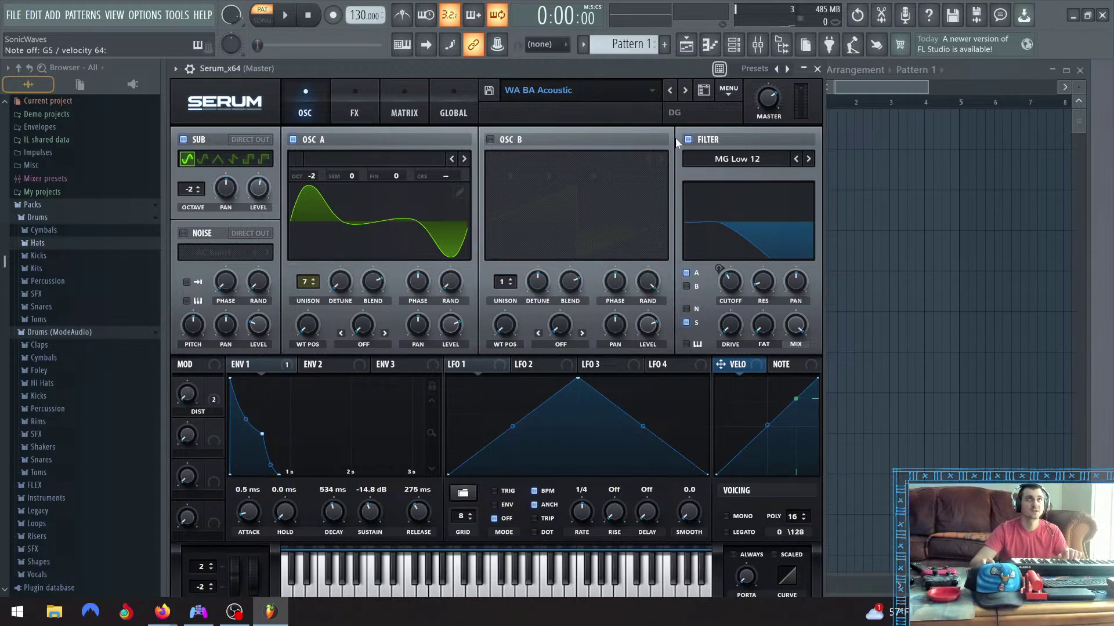
Audition the bank's following bass presets one by one, ending on WA BA Oldy
{"action": "left_click", "coordinate": [685, 91]}
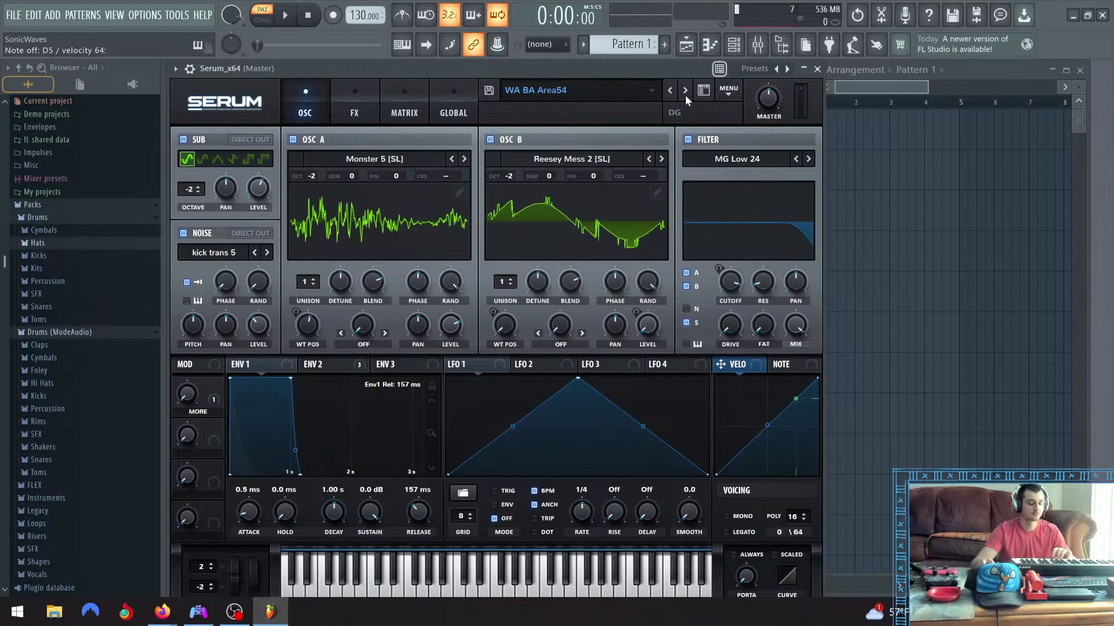
{"action": "left_click", "coordinate": [685, 91]}
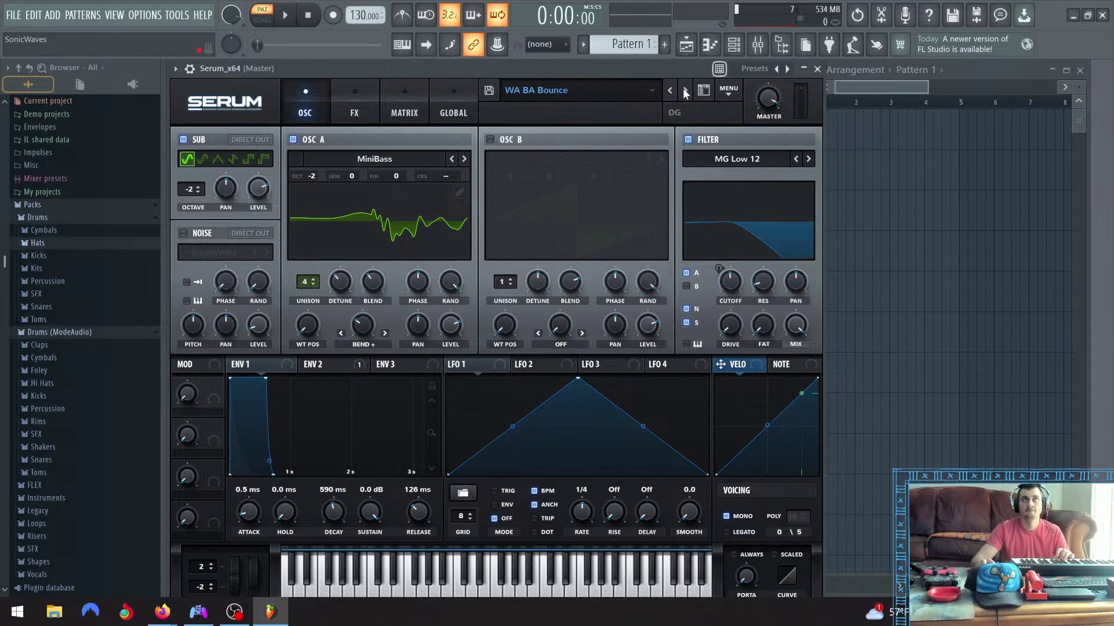
{"action": "left_click", "coordinate": [683, 90]}
{"action": "left_click", "coordinate": [683, 89]}
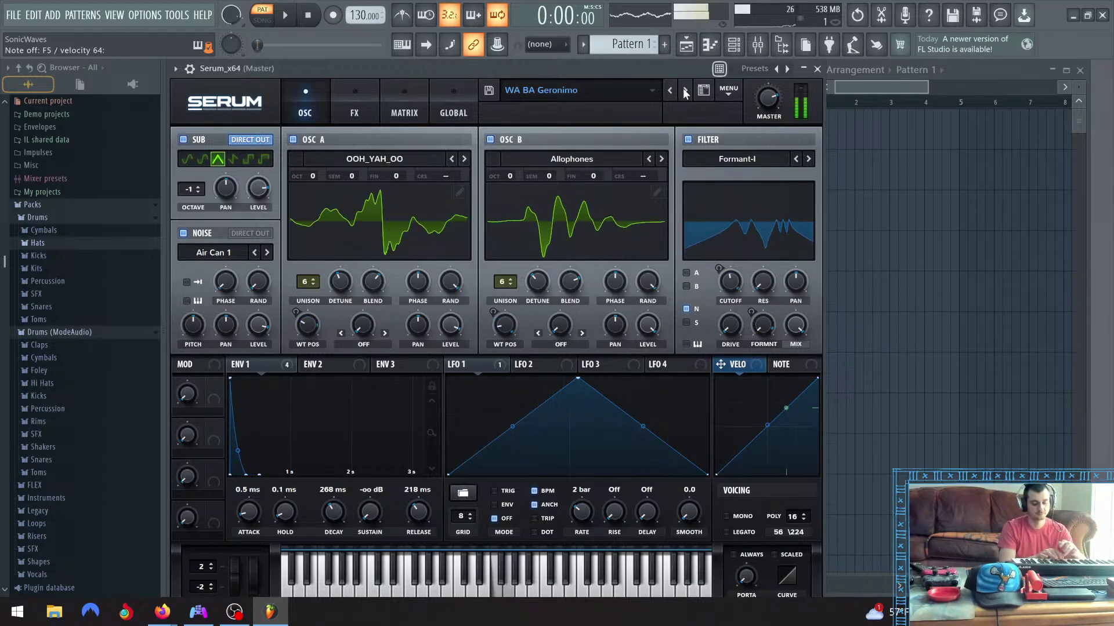
{"action": "left_click", "coordinate": [684, 90]}
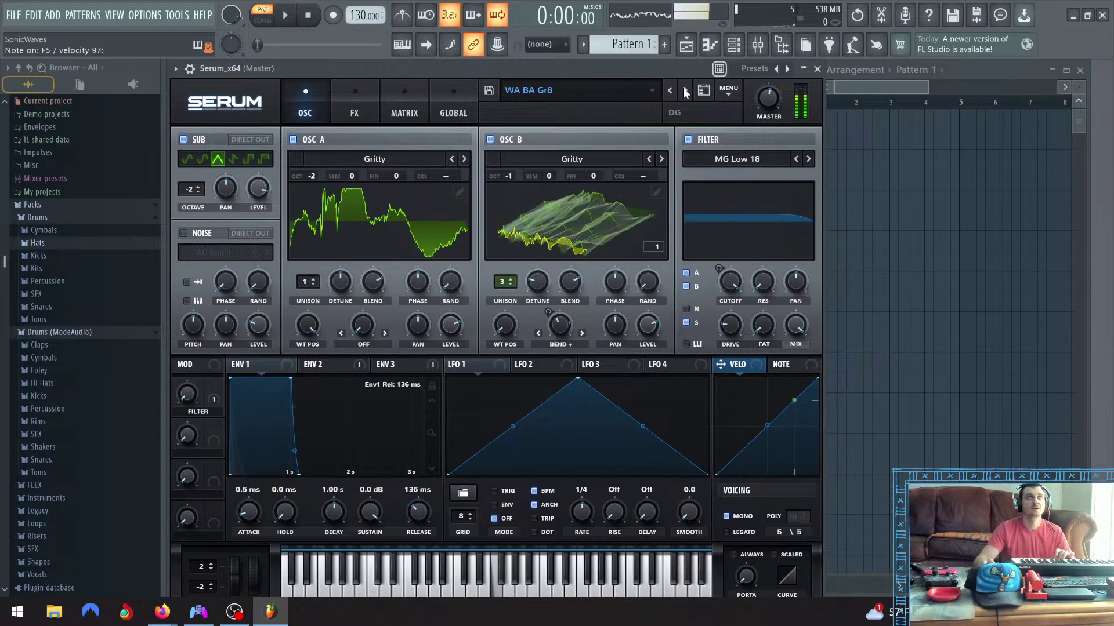
{"action": "left_click", "coordinate": [684, 87]}
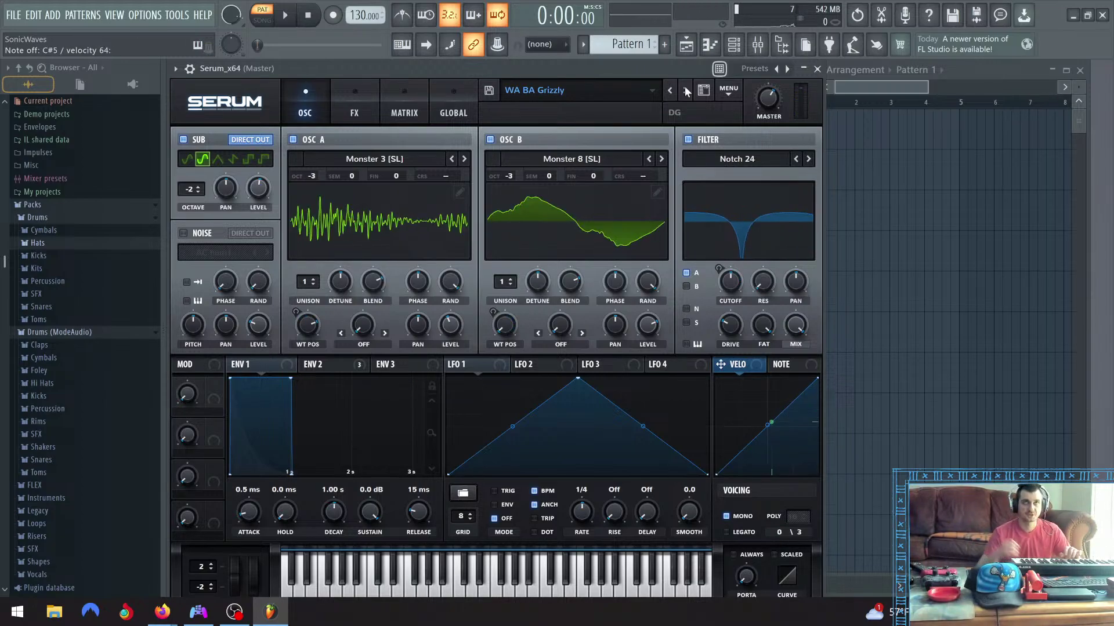
{"action": "left_click", "coordinate": [685, 87]}
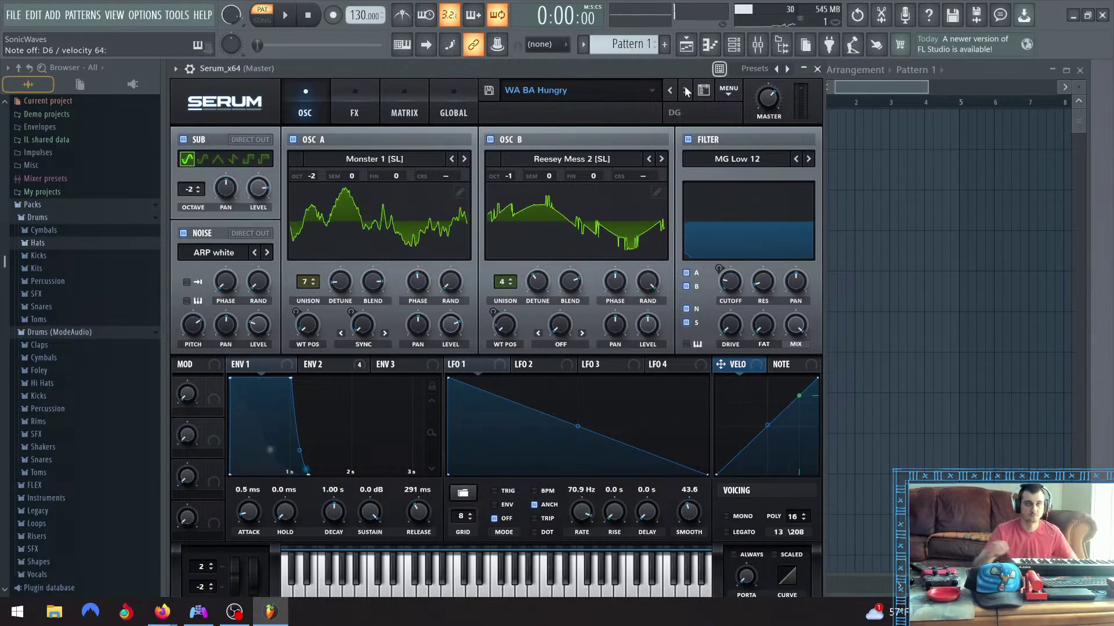
{"action": "left_click", "coordinate": [685, 89]}
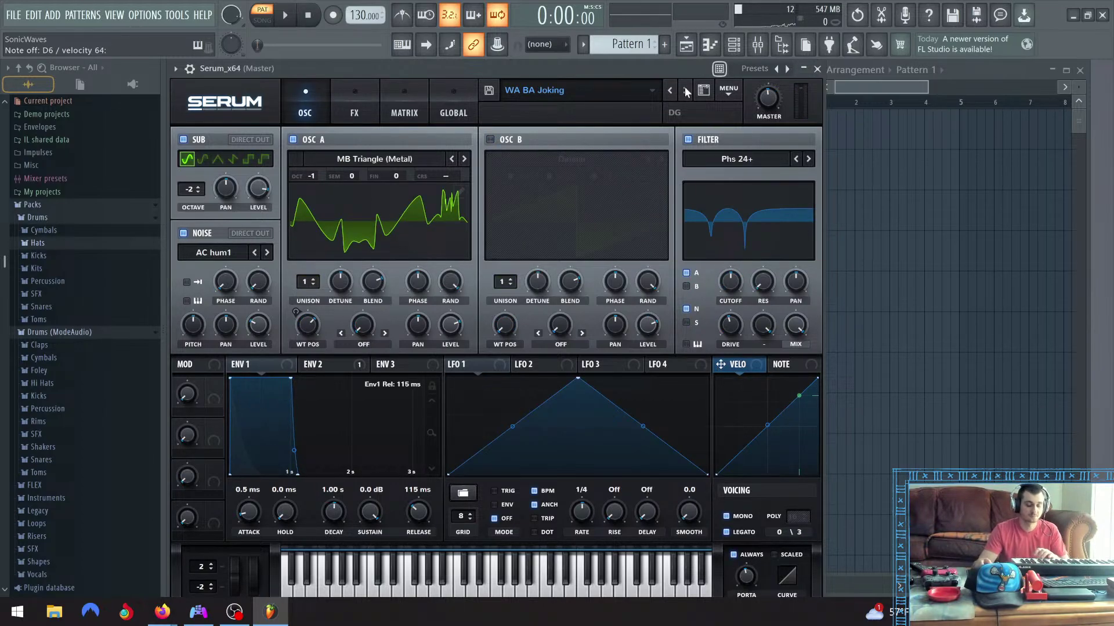
{"action": "left_click", "coordinate": [684, 88]}
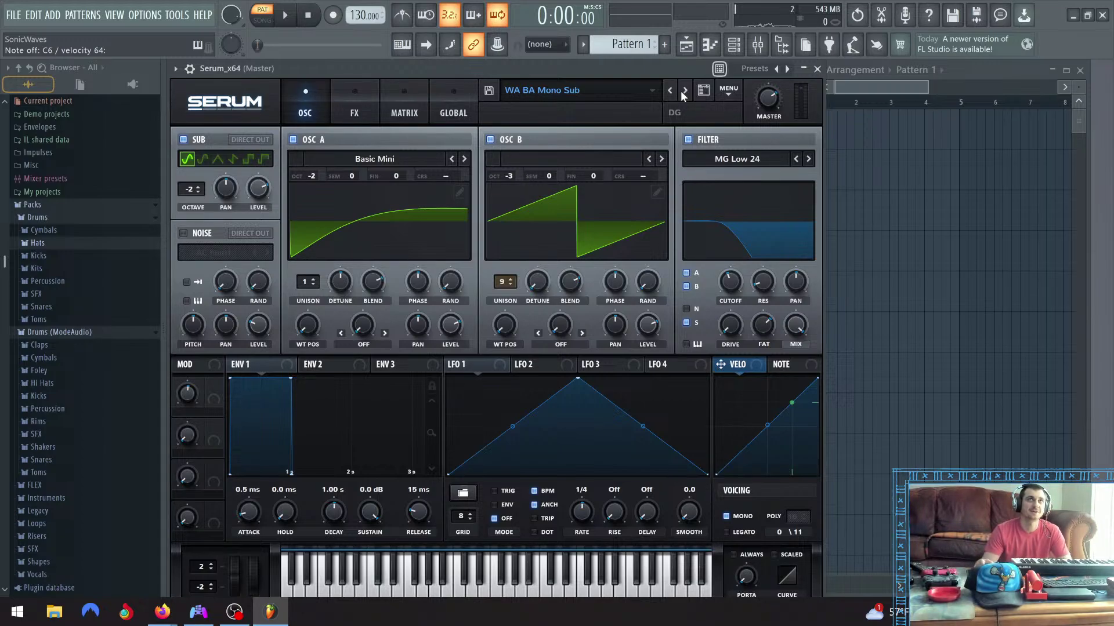
{"action": "left_click", "coordinate": [684, 91]}
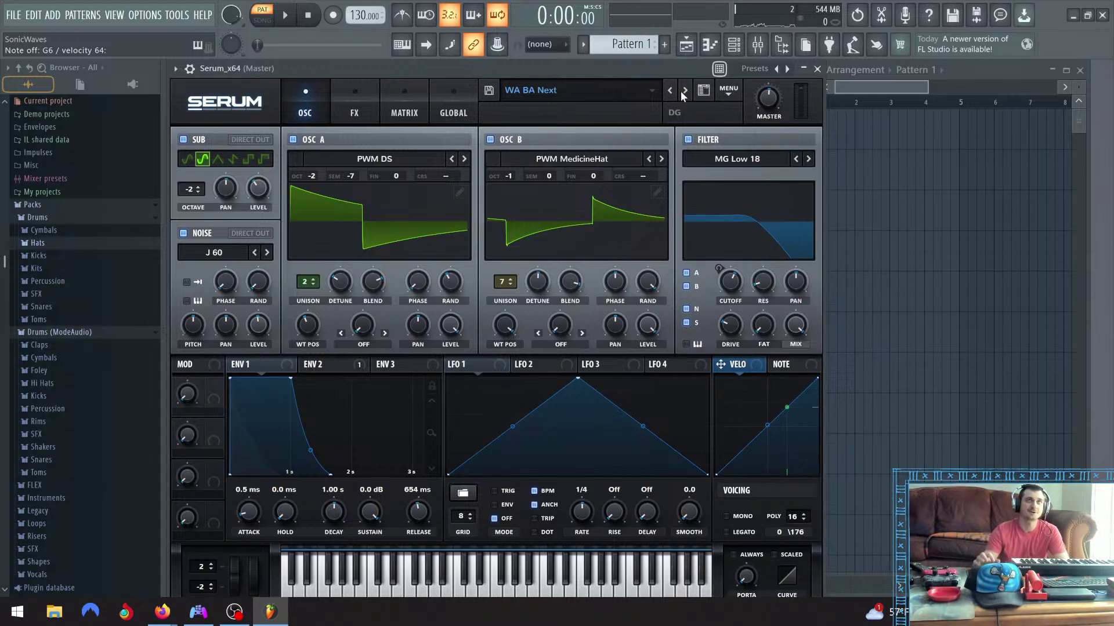
{"action": "left_click", "coordinate": [684, 91]}
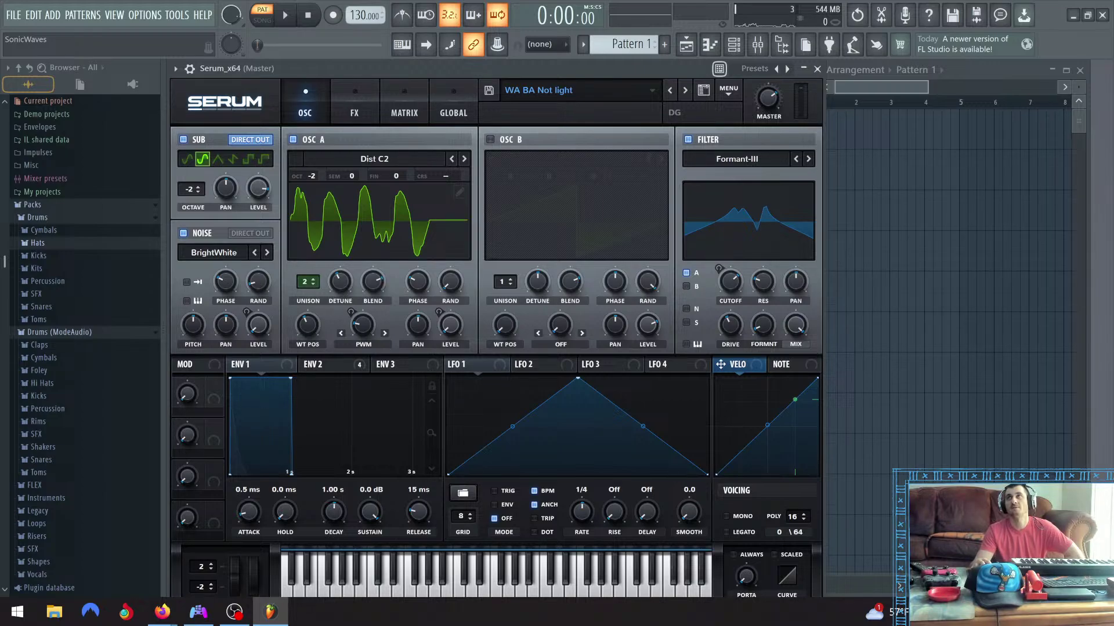
{"action": "key", "text": "alt+Tab"}
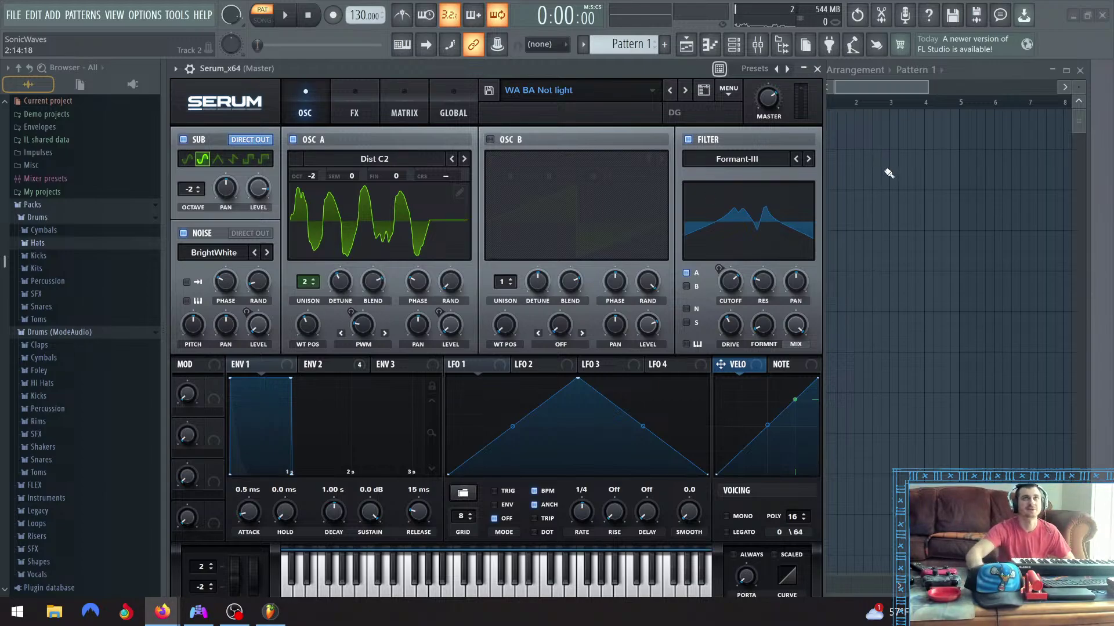
{"action": "left_click", "coordinate": [686, 91]}
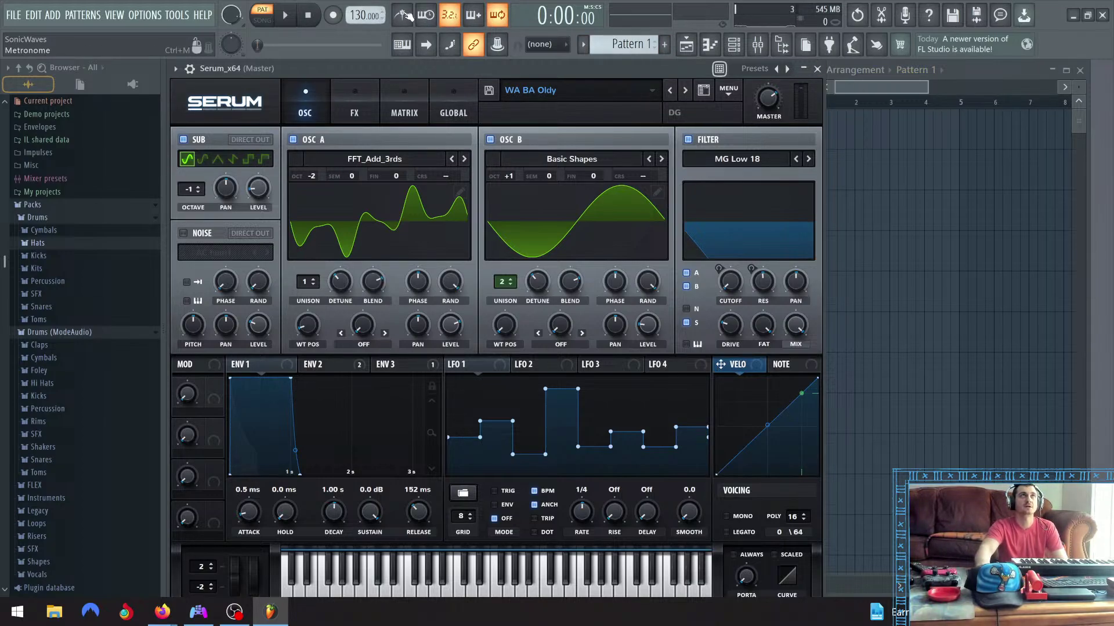
Set the project tempo to 97 BPM with the tempo tapper
{"action": "right_click", "coordinate": [368, 15]}
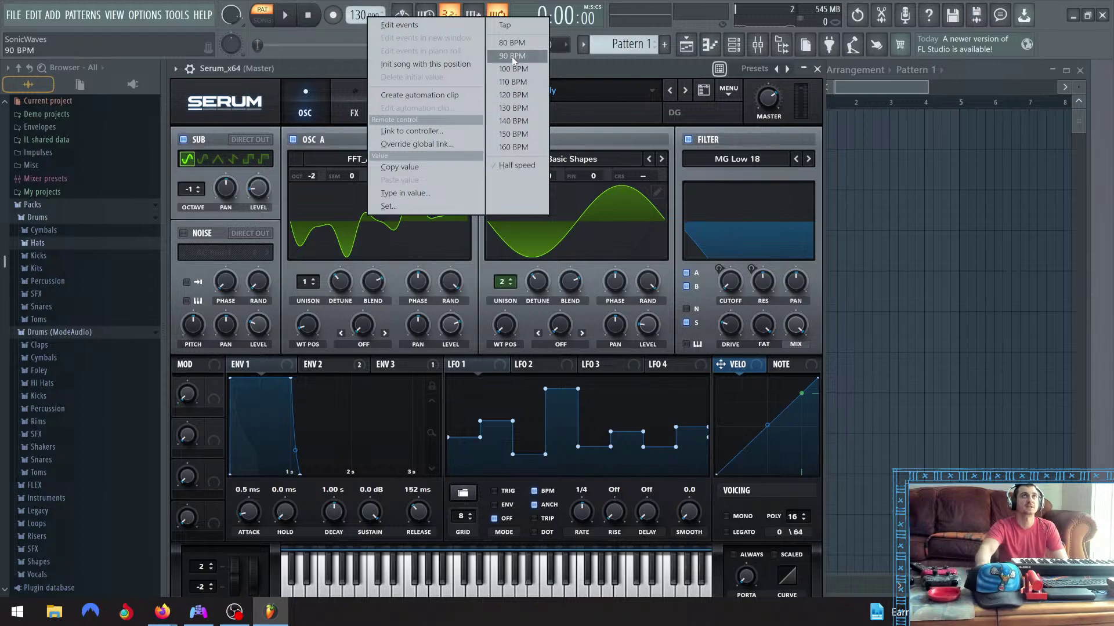
{"action": "left_click", "coordinate": [506, 26]}
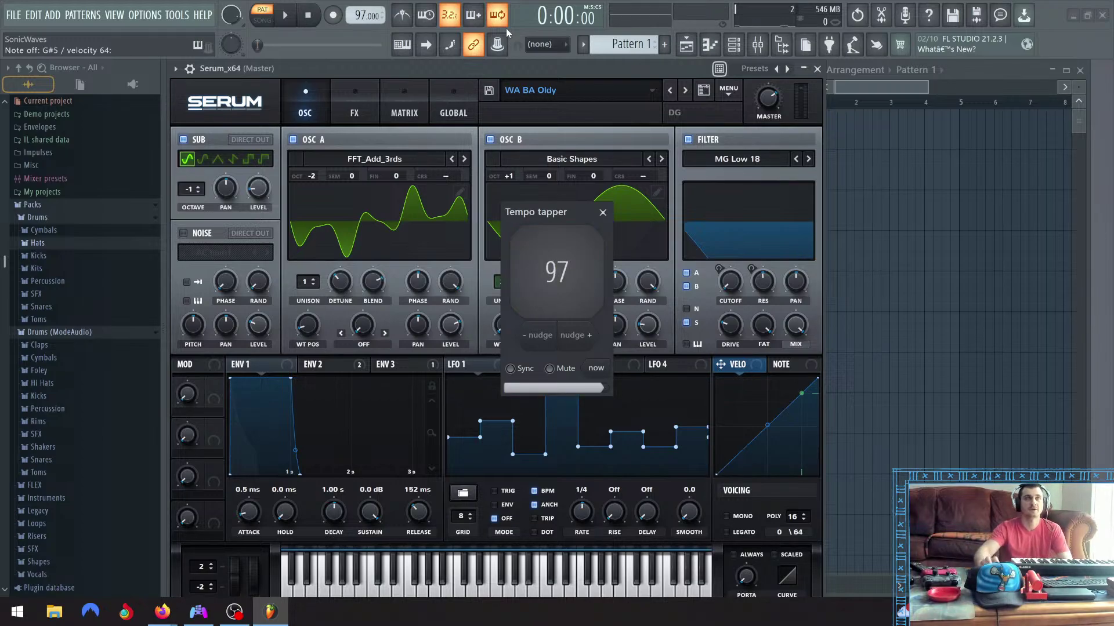
{"action": "left_click", "coordinate": [603, 212]}
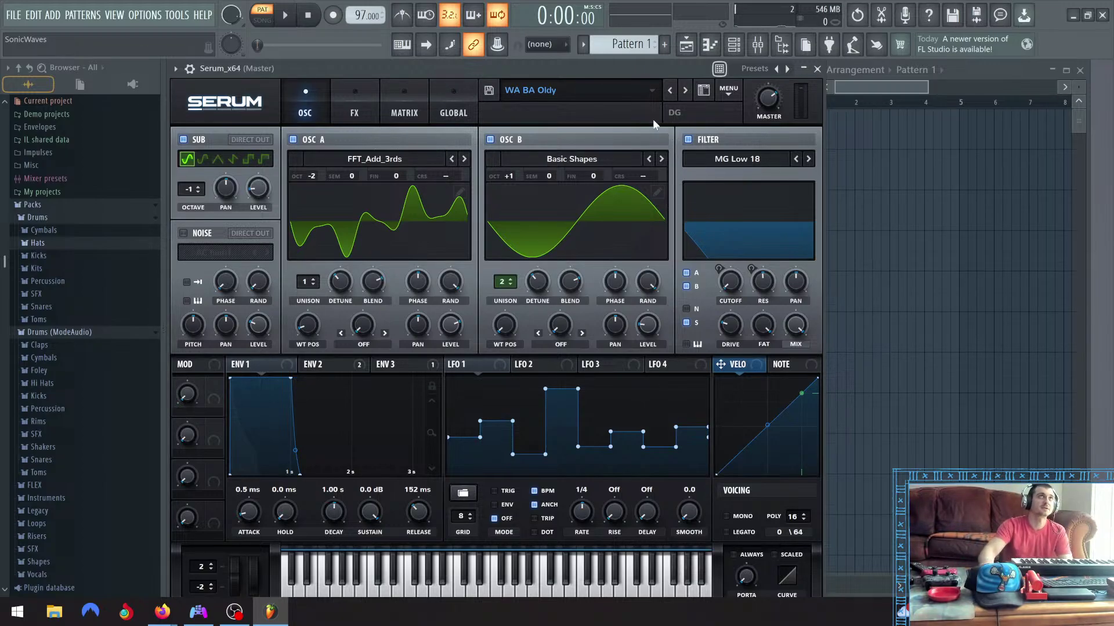
Turn on the metronome and close the Serum window
{"action": "left_click", "coordinate": [408, 19]}
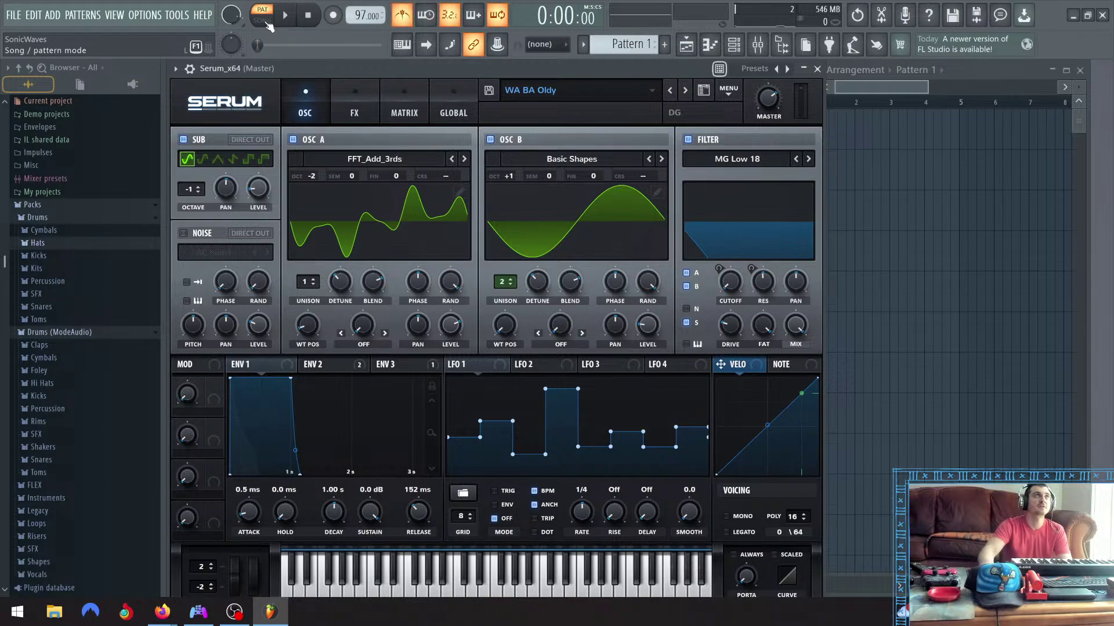
{"action": "left_click", "coordinate": [1011, 68]}
{"action": "left_click", "coordinate": [443, 71]}
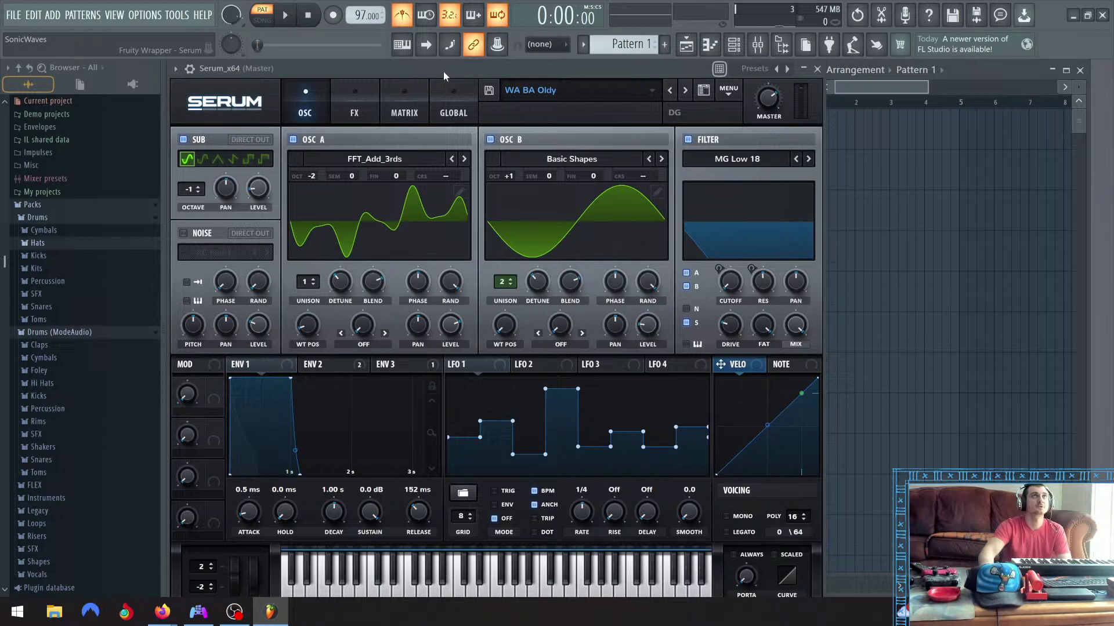
{"action": "left_click", "coordinate": [817, 69]}
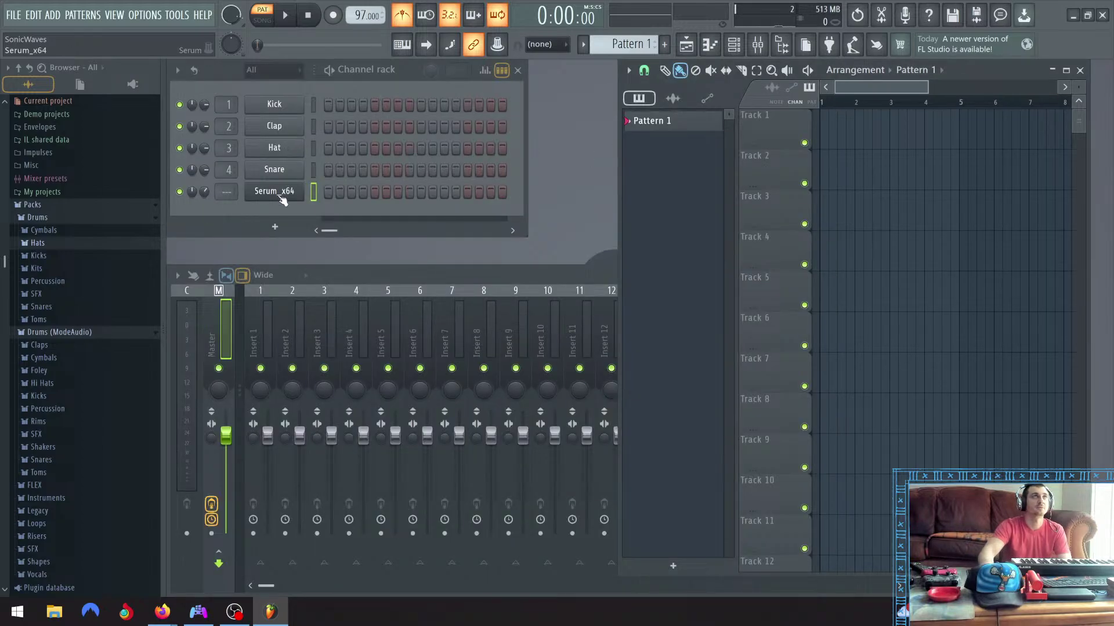
Place Pattern 1 at bar 1 of Track 1 in the playlist and extend the clip to 8 bars
{"action": "left_click", "coordinate": [835, 128]}
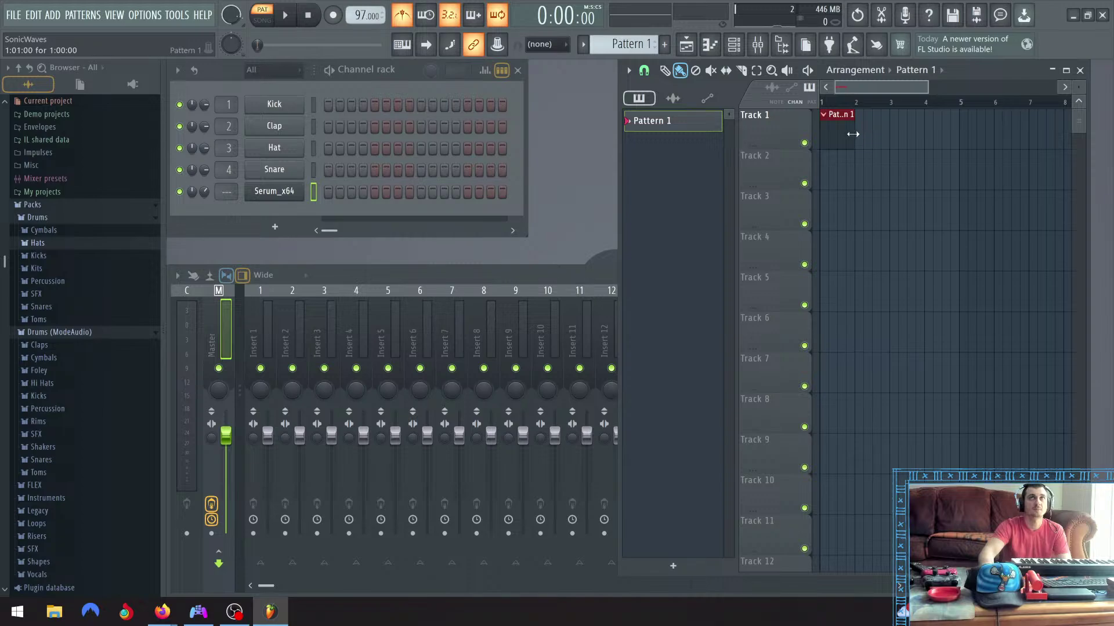
{"action": "left_click_drag", "start_coordinate": [854, 133], "coordinate": [996, 143]}
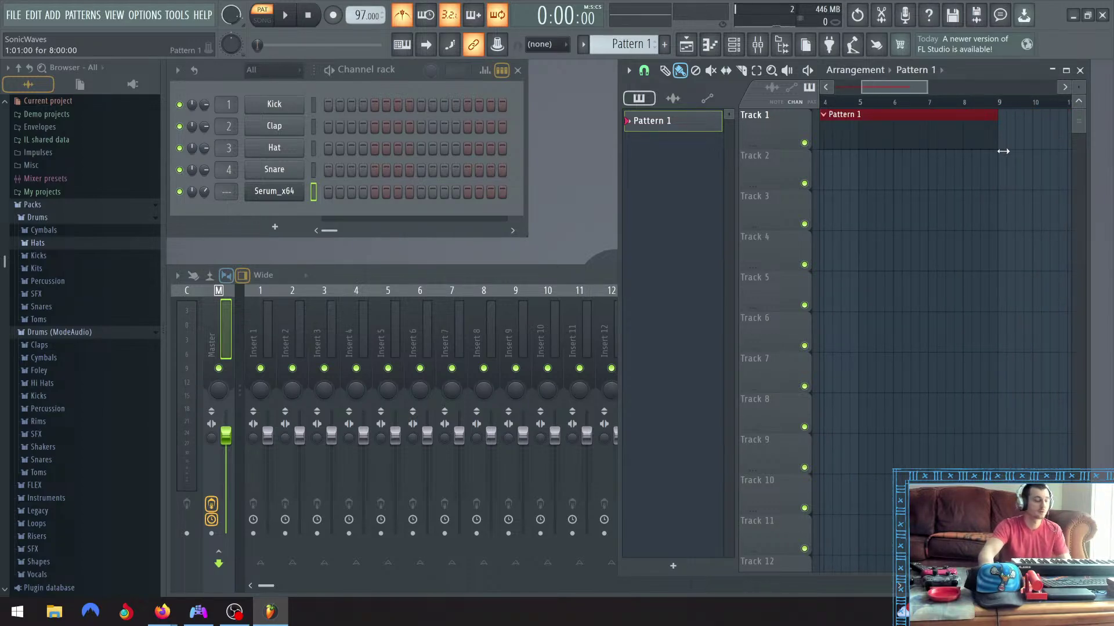
{"action": "scroll", "coordinate": [1001, 126], "scroll_direction": "up", "scroll_amount": 3}
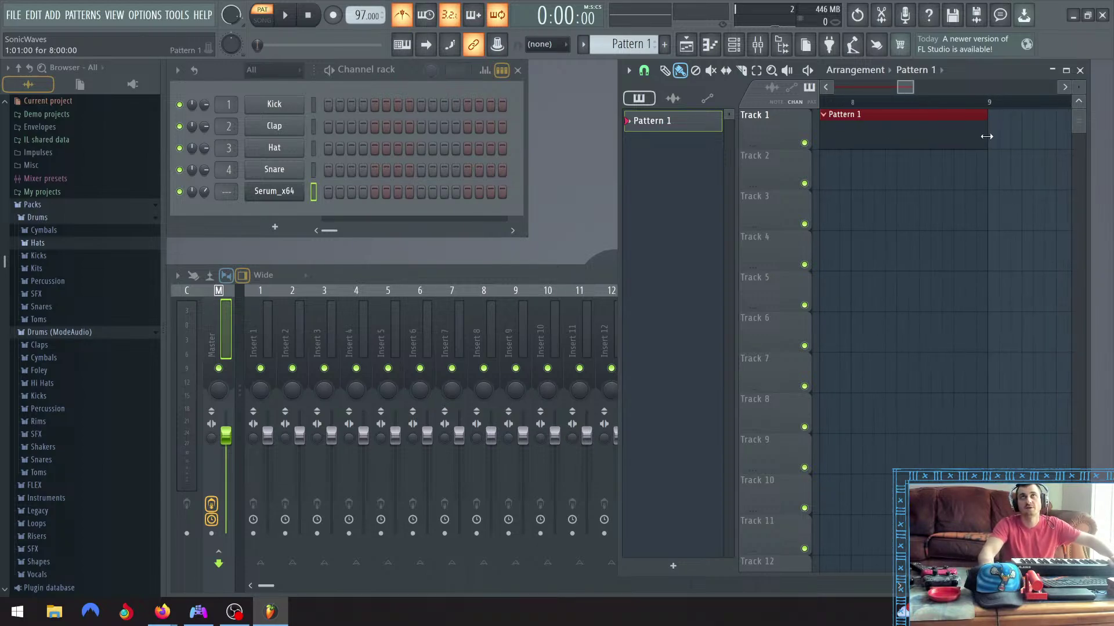
{"action": "scroll", "coordinate": [984, 145], "scroll_direction": "down", "scroll_amount": 3}
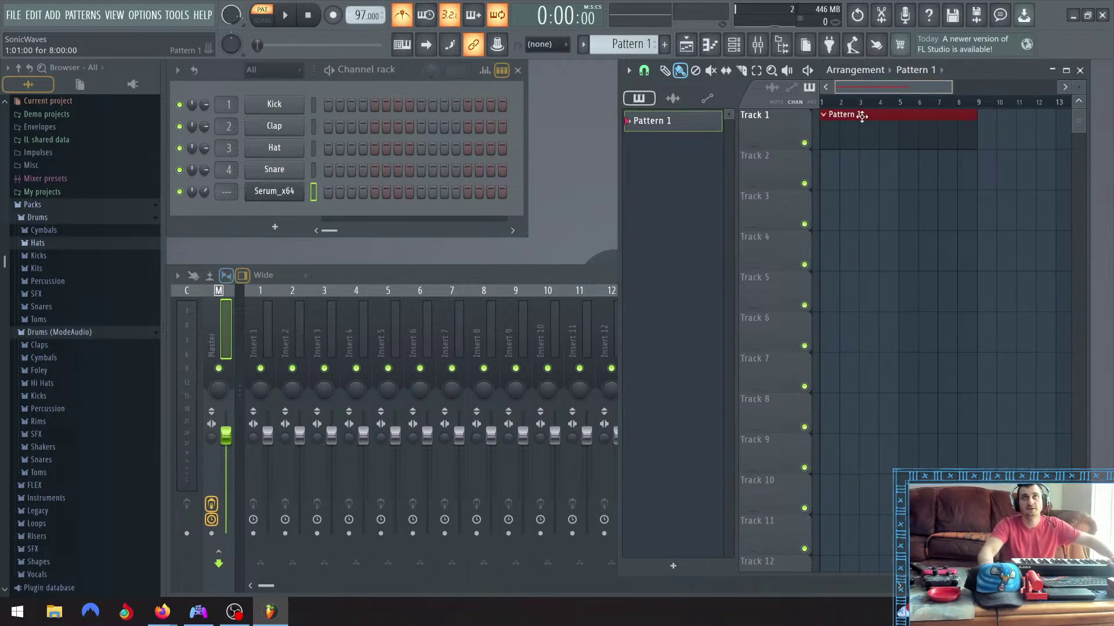
{"action": "scroll", "coordinate": [899, 124], "scroll_direction": "up", "scroll_amount": 2}
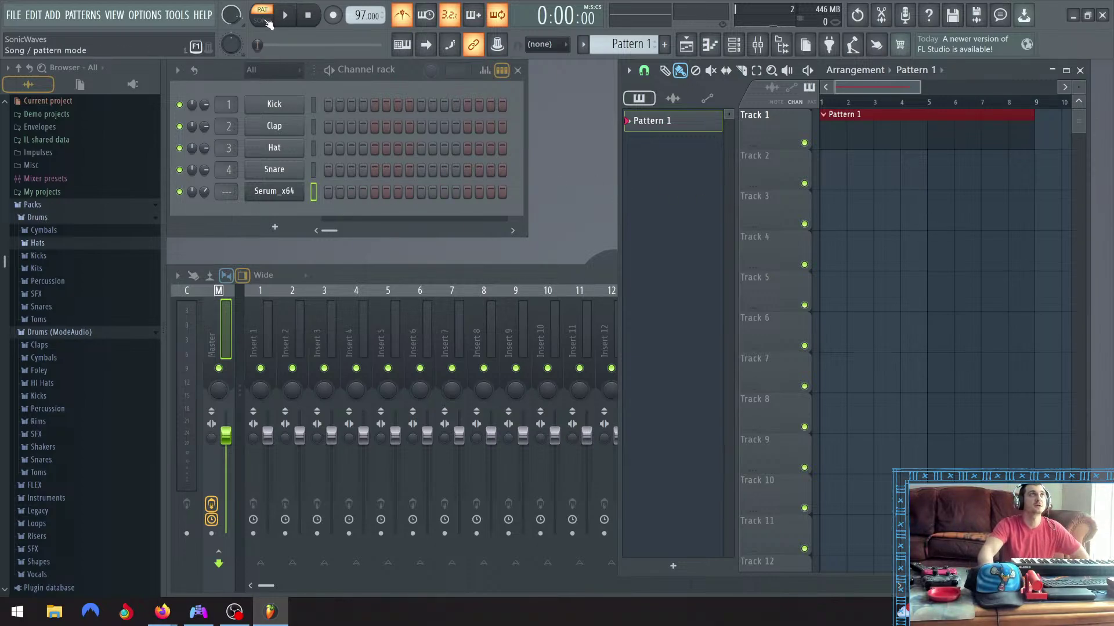
Switch playback to song mode and arm recording
{"action": "left_click", "coordinate": [262, 21]}
{"action": "key", "text": "r"}
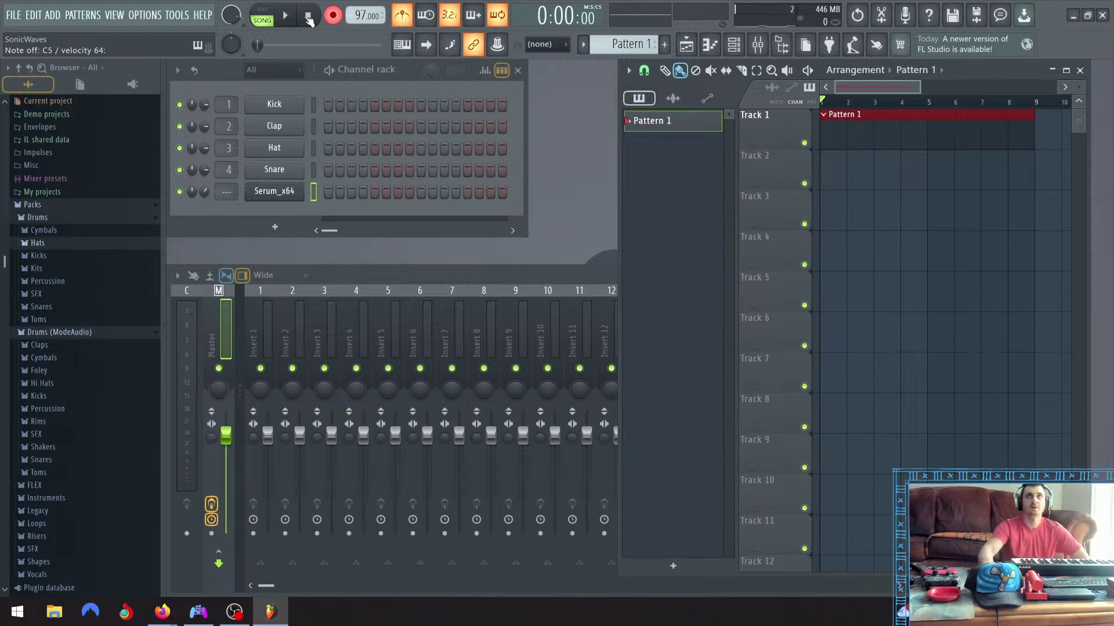
Lengthen the Pattern 1 clip on Track 1 to 16 bars
{"action": "scroll", "coordinate": [972, 176], "scroll_direction": "down", "scroll_amount": 3}
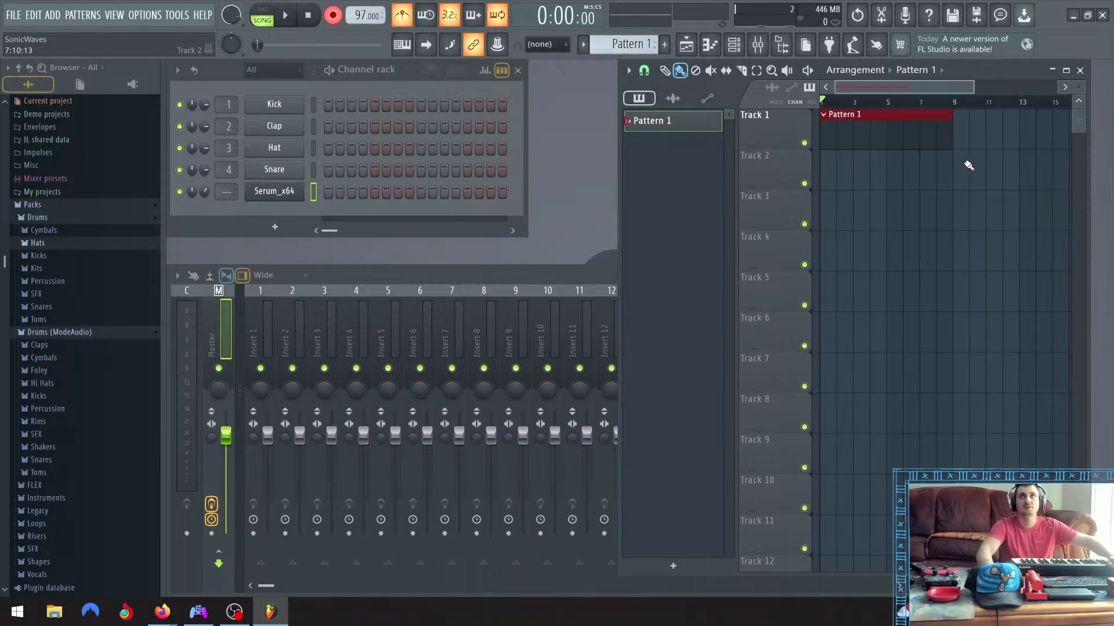
{"action": "mouse_move", "coordinate": [943, 135]}
{"action": "left_mouse_down"}
{"action": "mouse_move", "coordinate": [1067, 134]}
{"action": "mouse_move", "coordinate": [1025, 138]}
{"action": "left_mouse_up"}
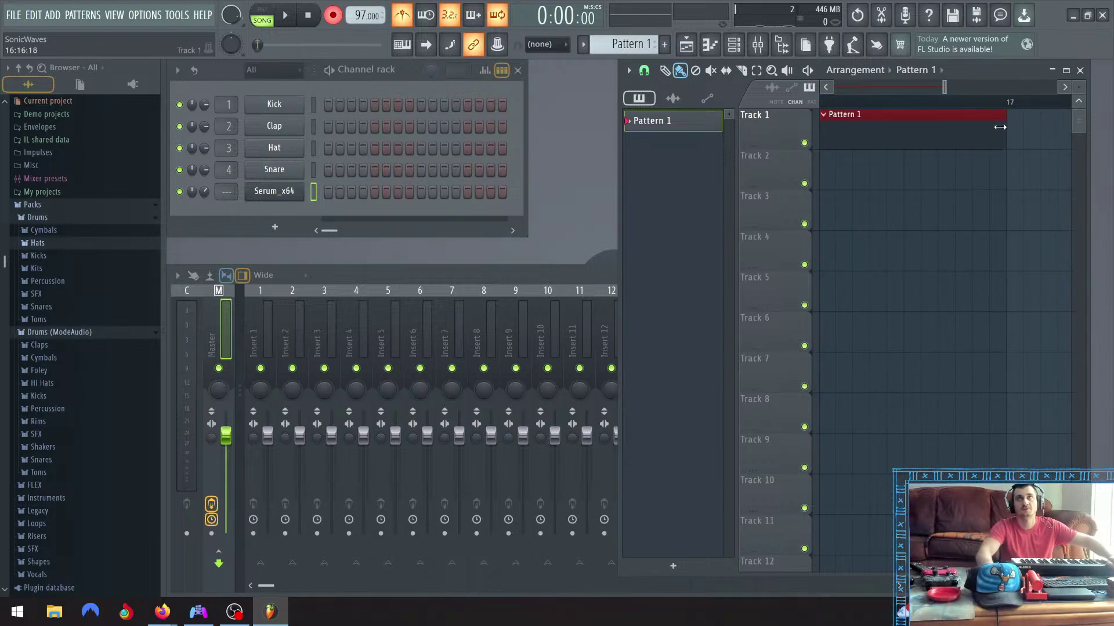
{"action": "left_click_drag", "start_coordinate": [949, 93], "coordinate": [939, 169]}
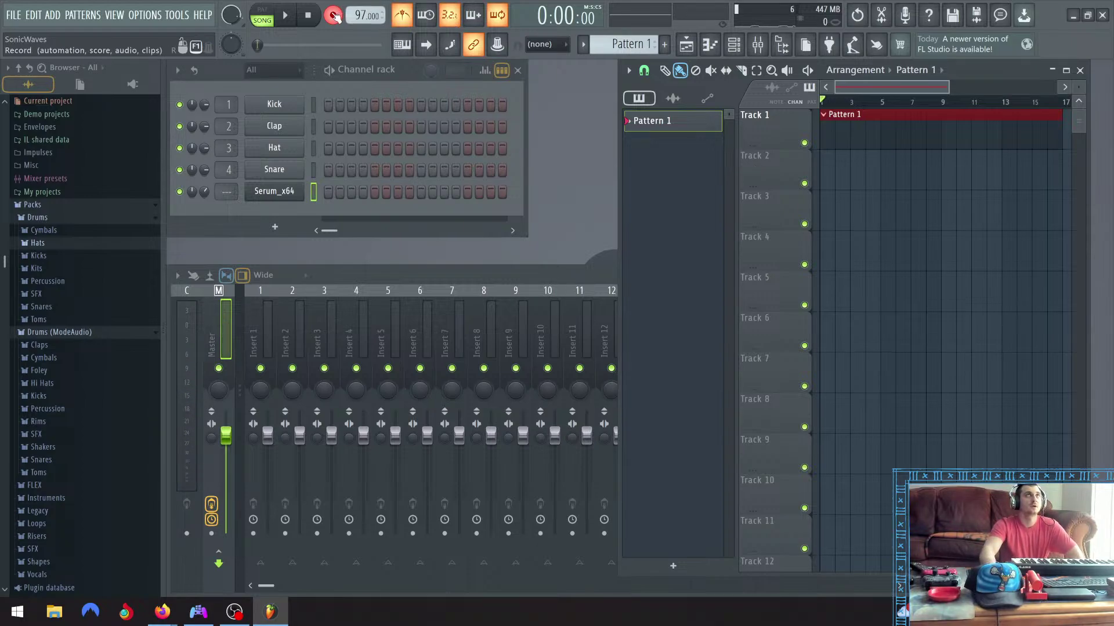
Record a Serum_x64 part into Pattern 1 from bar 1 and stop after about nine bars
{"action": "left_click", "coordinate": [286, 16]}
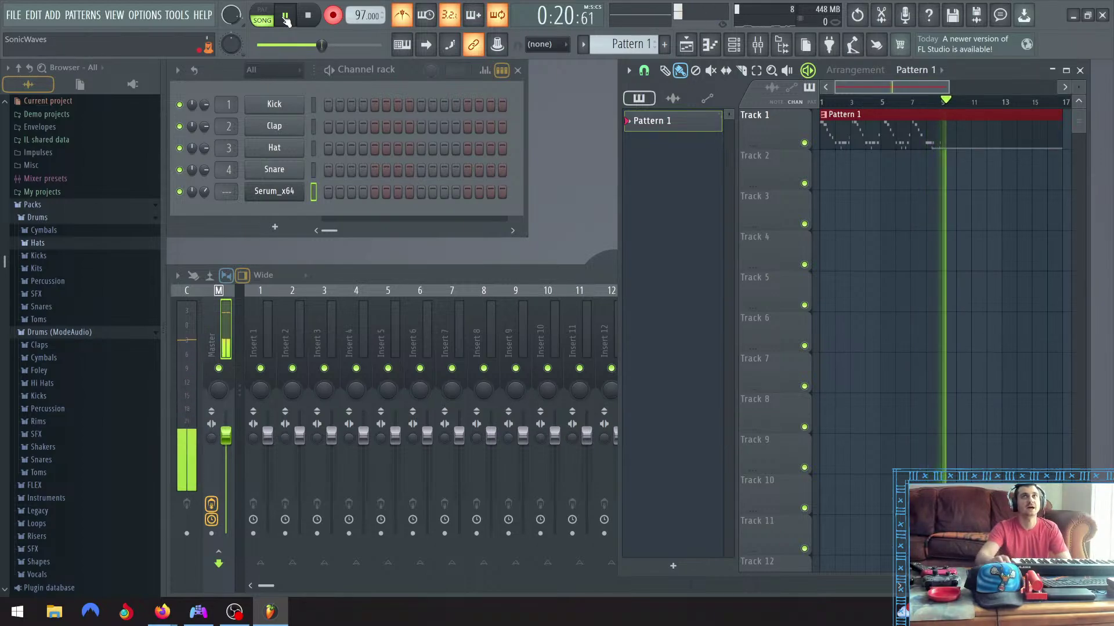
{"action": "left_click", "coordinate": [286, 18]}
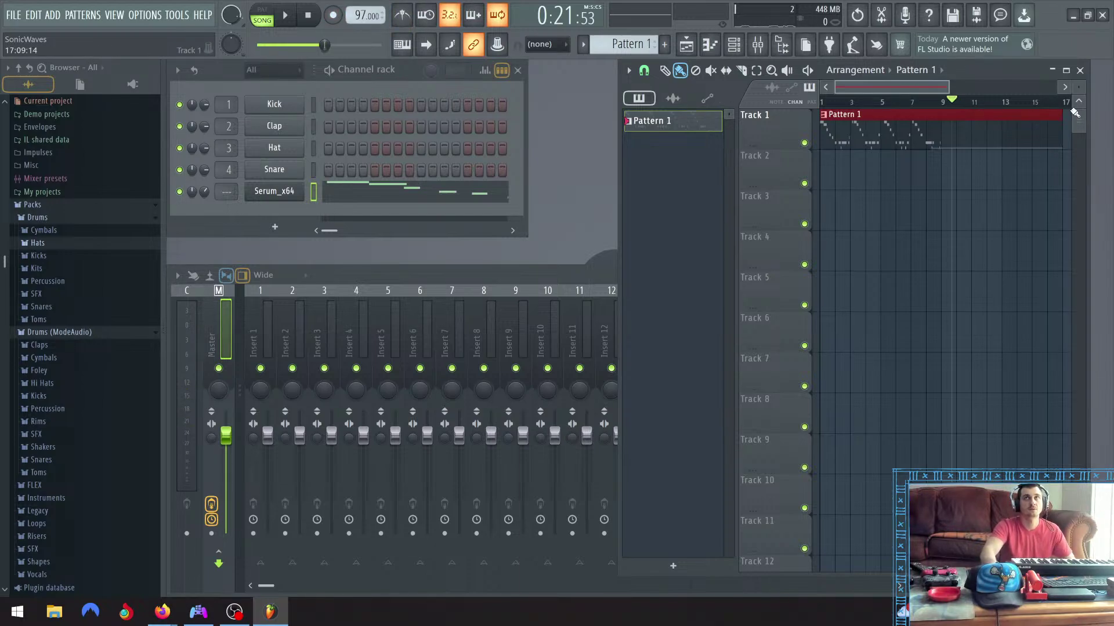
Shorten the Pattern 1 clip on Track 1 to 8 bars so that it ends at bar 9
{"action": "left_click_drag", "start_coordinate": [1061, 116], "coordinate": [942, 120]}
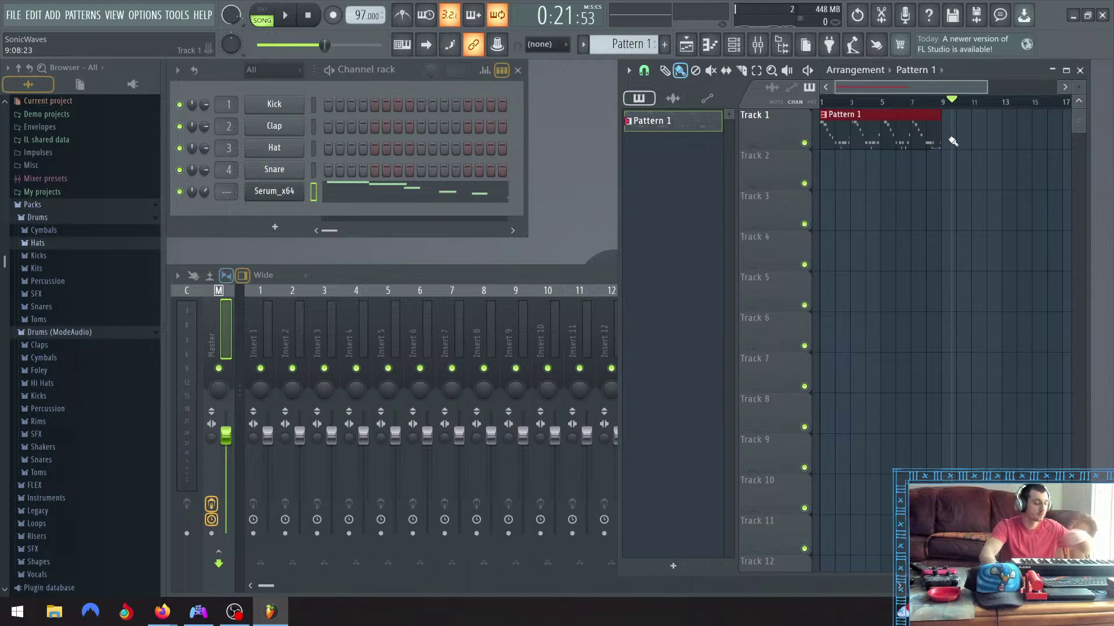
{"action": "scroll", "coordinate": [957, 136], "scroll_direction": "up", "scroll_amount": 5}
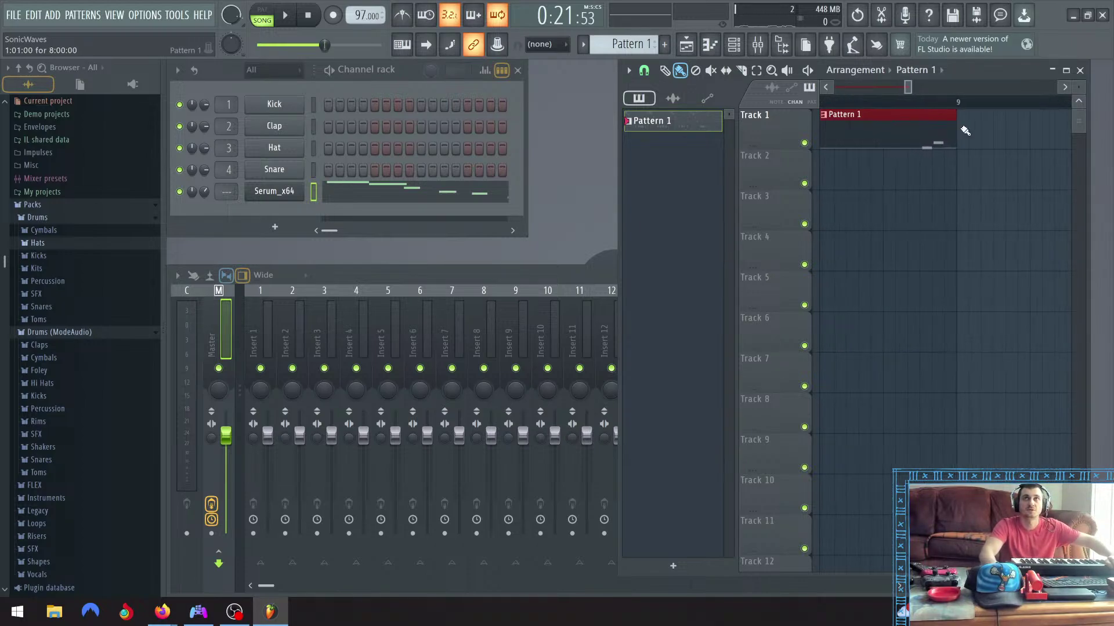
{"action": "scroll", "coordinate": [960, 130], "scroll_direction": "down", "scroll_amount": 1}
{"action": "scroll", "coordinate": [945, 129], "scroll_direction": "down", "scroll_amount": 4}
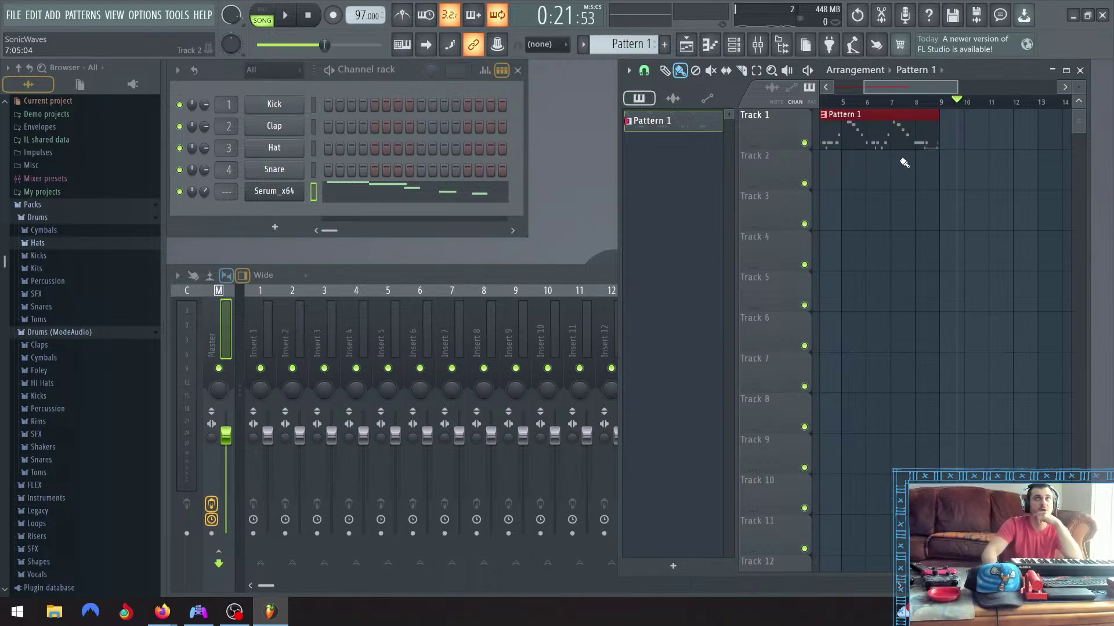
{"action": "left_click_drag", "start_coordinate": [938, 88], "coordinate": [903, 91]}
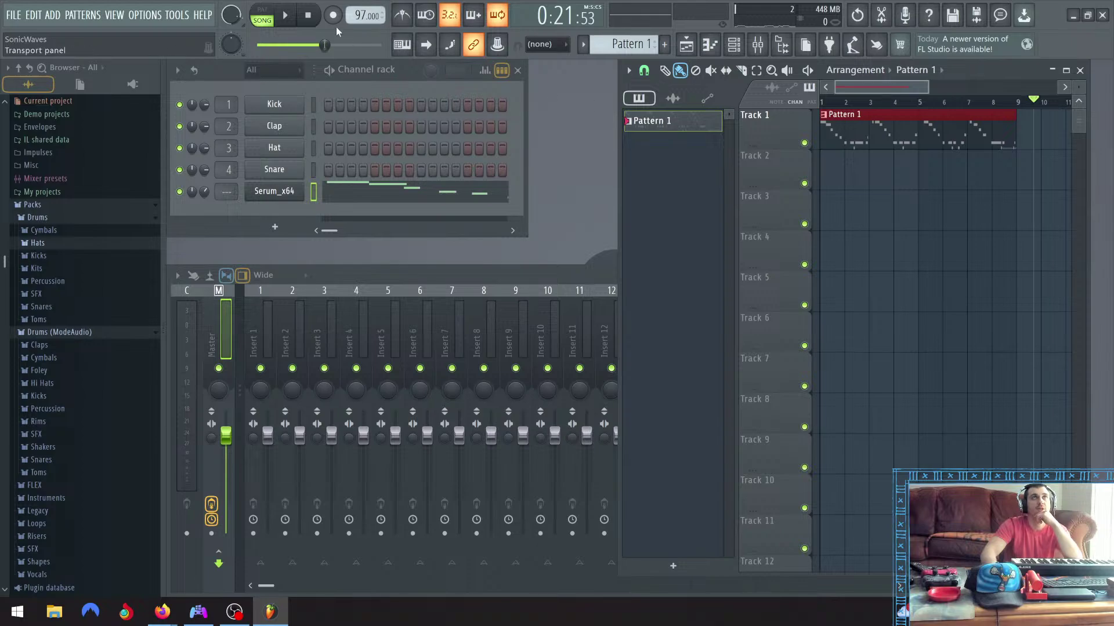
Turn on the metronome and play the opening of the Pattern 1 clip from bar 1
{"action": "left_click", "coordinate": [309, 16]}
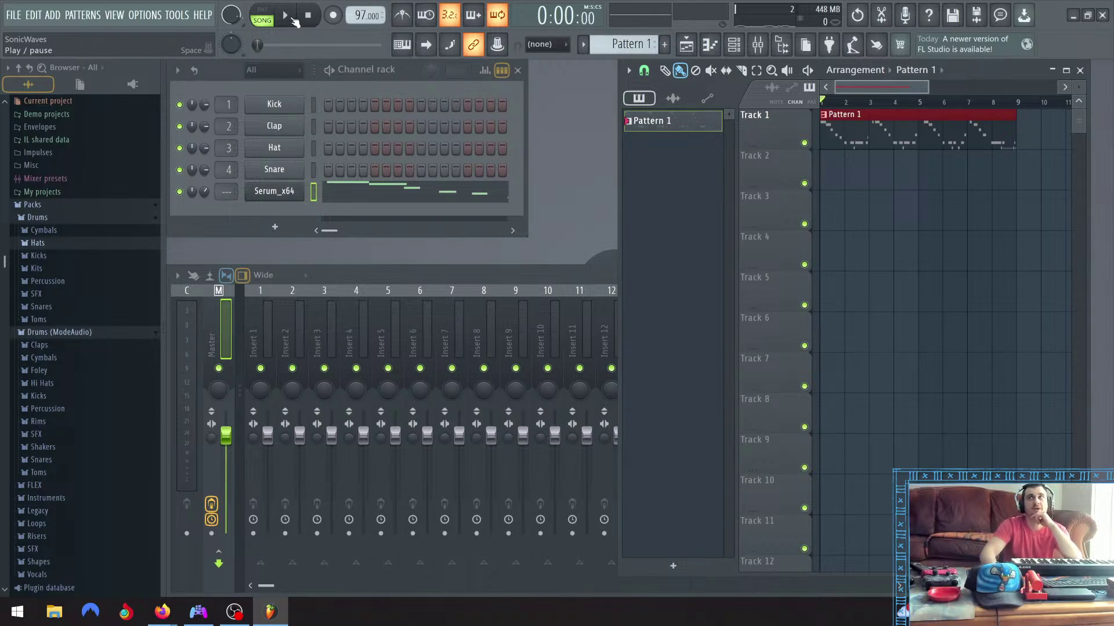
{"action": "left_click", "coordinate": [290, 17]}
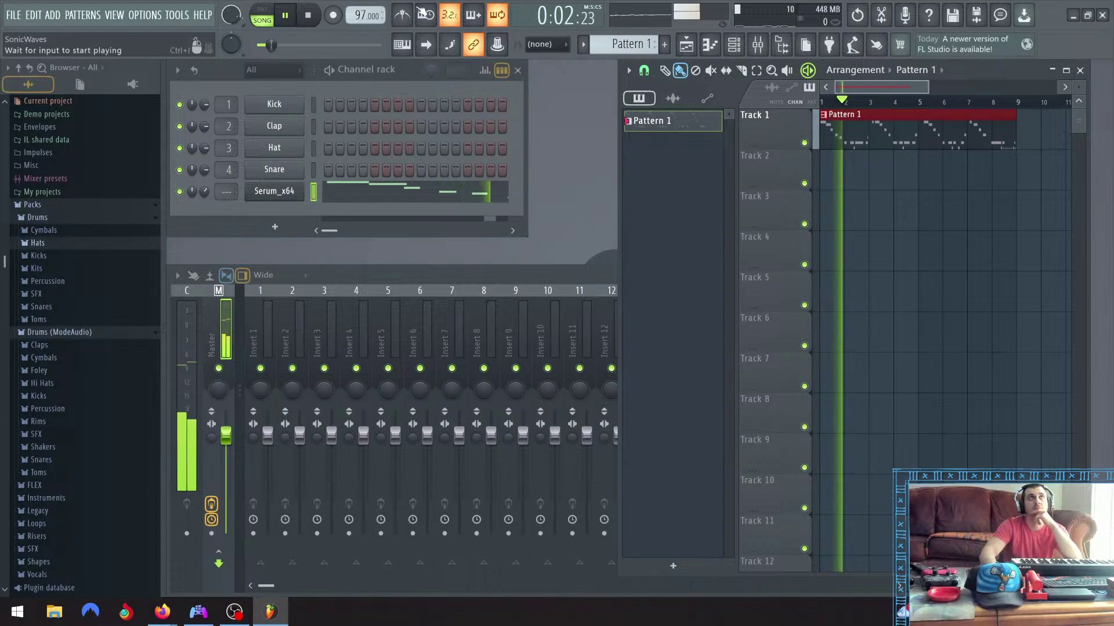
{"action": "left_click", "coordinate": [286, 16]}
{"action": "left_click", "coordinate": [307, 16]}
{"action": "left_click", "coordinate": [290, 17]}
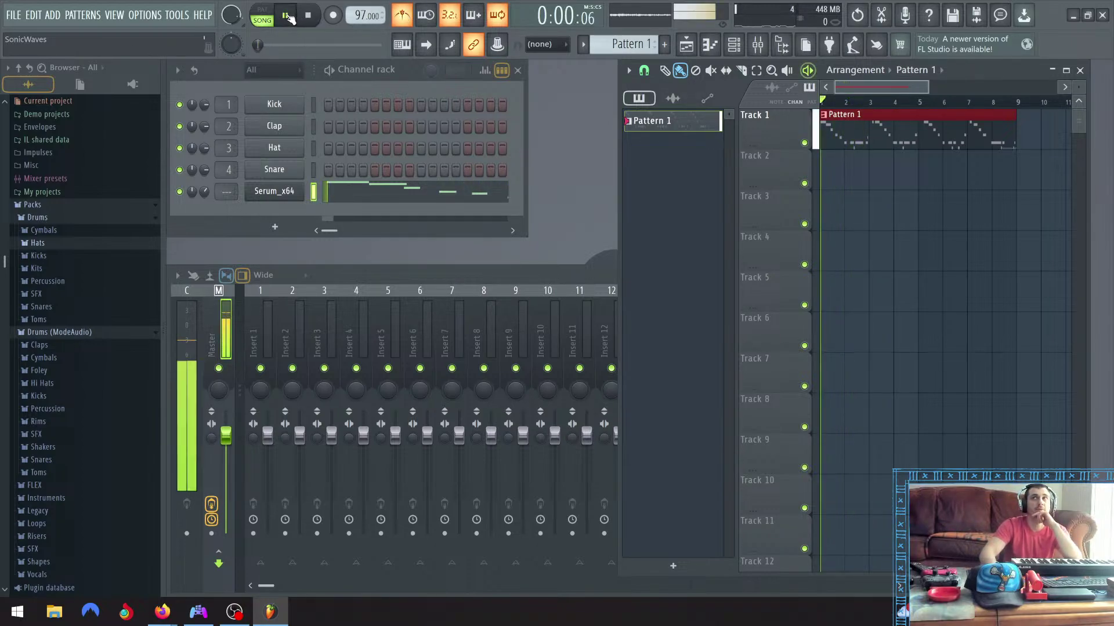
{"action": "left_click", "coordinate": [288, 16]}
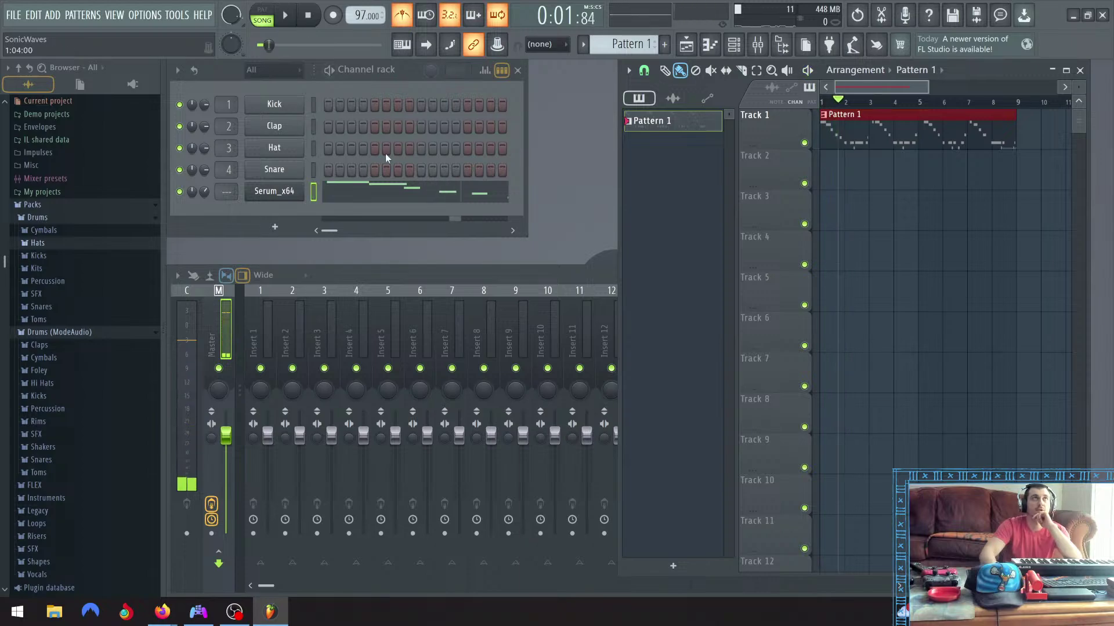
Move the first G#5 note of the Serum_x64 part to the start of bar 1 and play back the 8-bar clip
{"action": "left_click", "coordinate": [392, 192]}
{"action": "scroll", "coordinate": [432, 398], "scroll_direction": "up", "scroll_amount": 5}
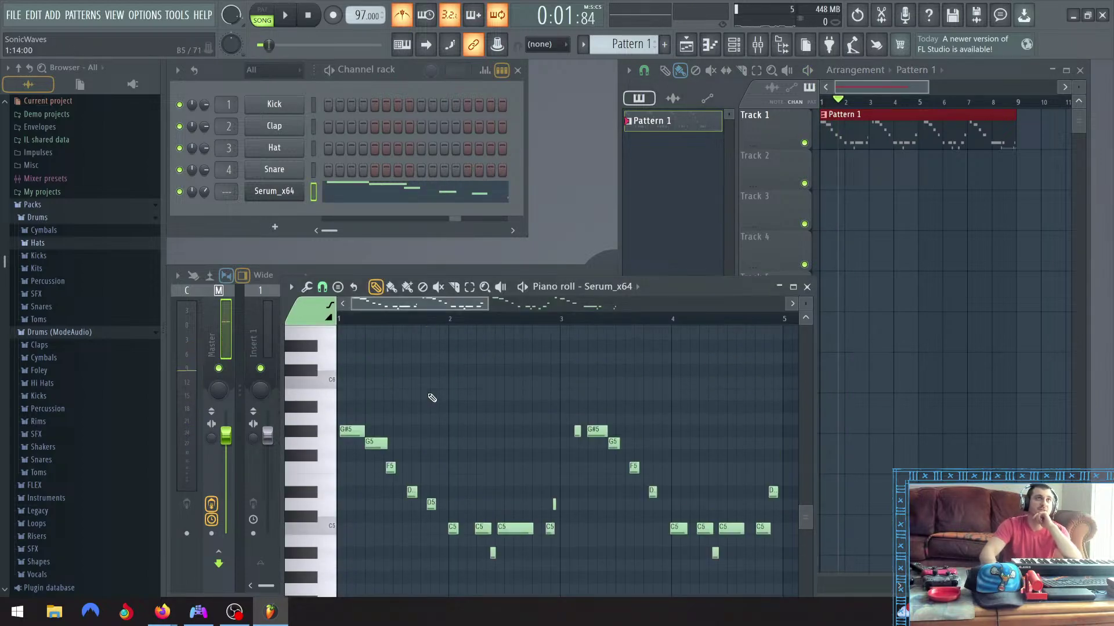
{"action": "left_click_drag", "start_coordinate": [352, 434], "coordinate": [350, 434]}
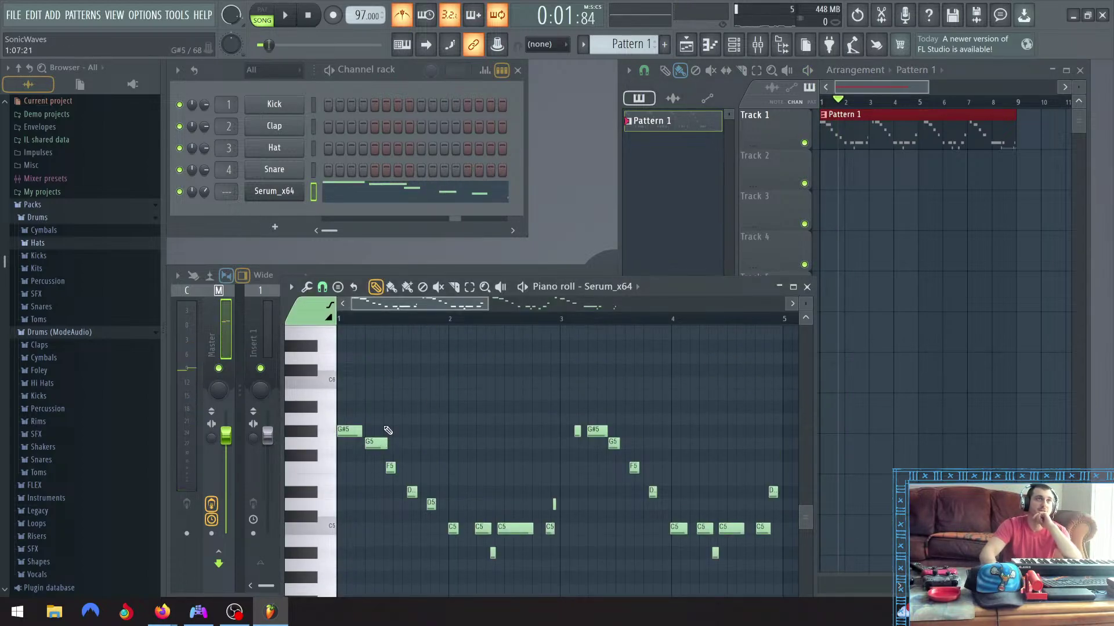
{"action": "left_click", "coordinate": [807, 287]}
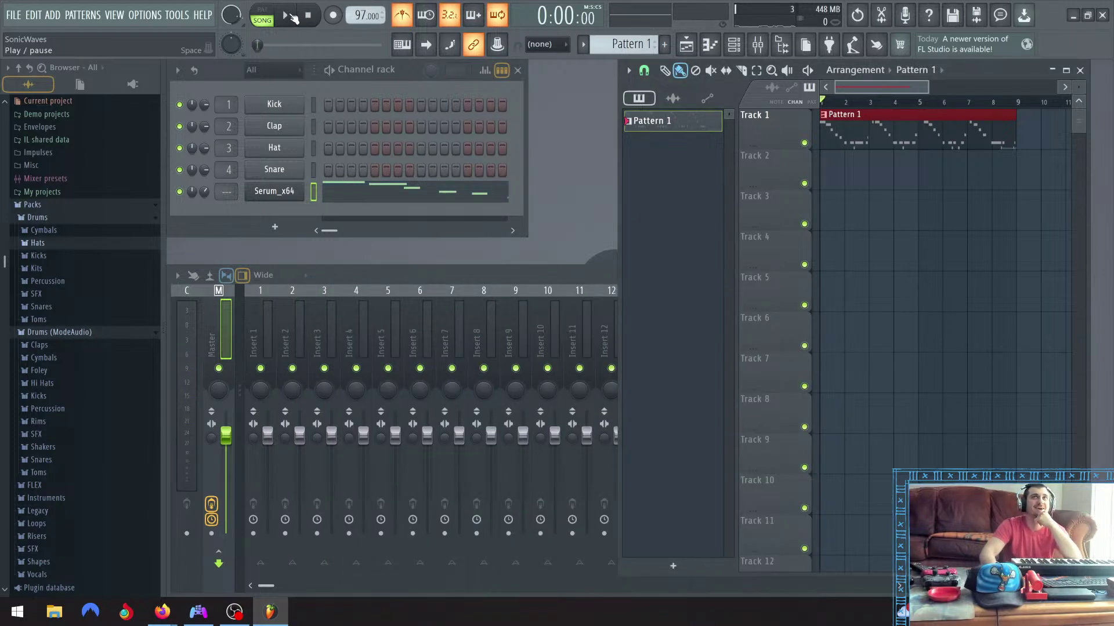
{"action": "left_click", "coordinate": [293, 17]}
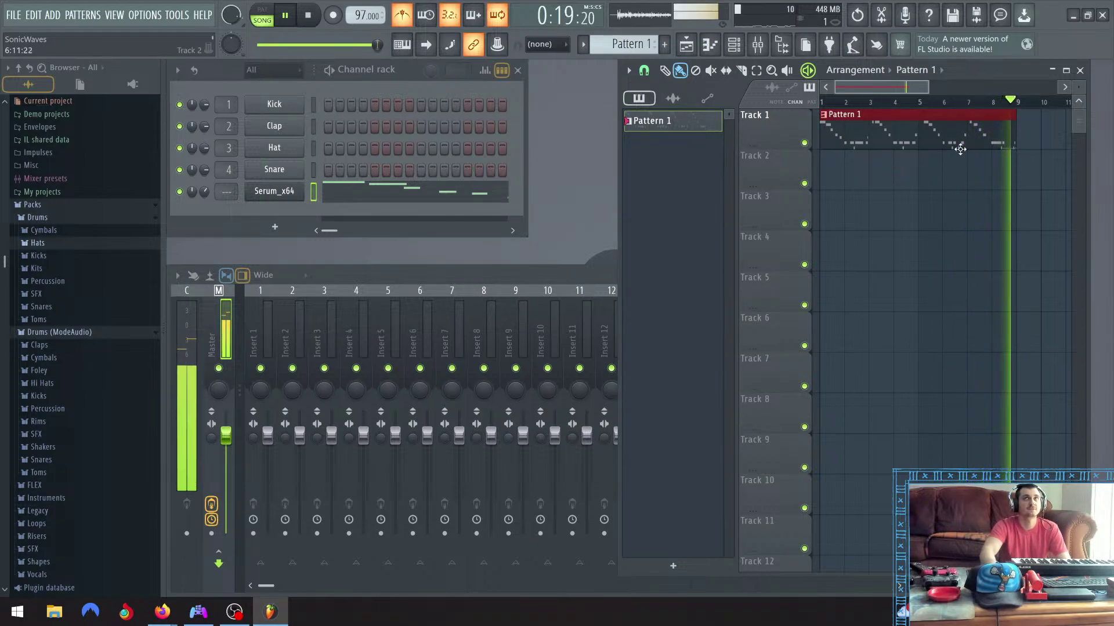
{"action": "key", "text": "space"}
Delete the Serum_x64 notes from bar 8 onward in the piano roll
{"action": "left_click", "coordinate": [464, 202]}
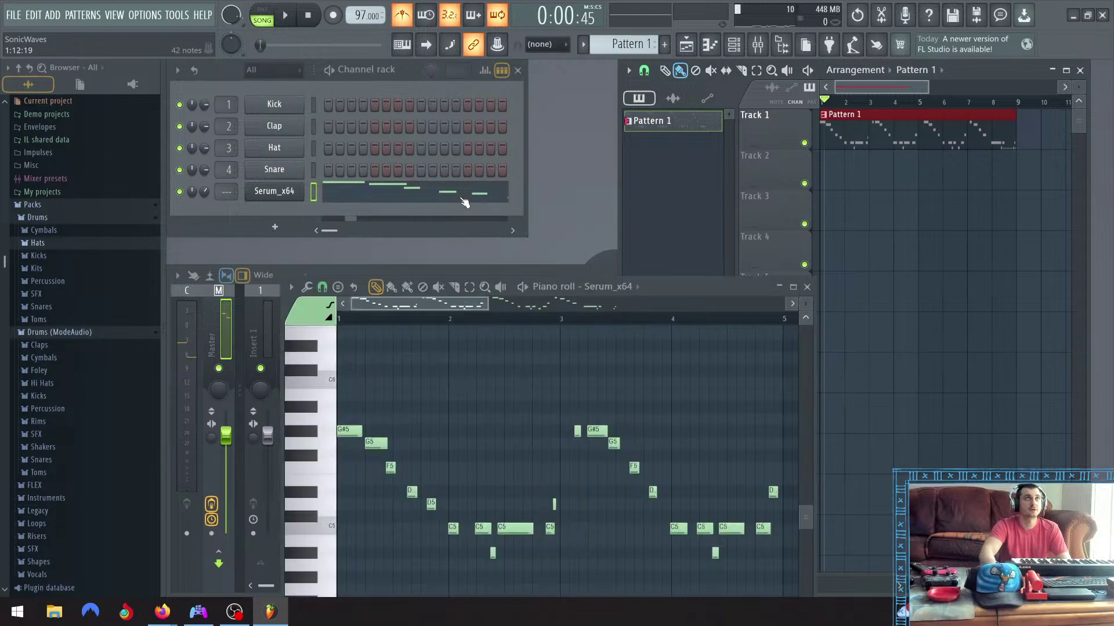
{"action": "scroll", "coordinate": [628, 482], "scroll_direction": "down", "scroll_amount": 3}
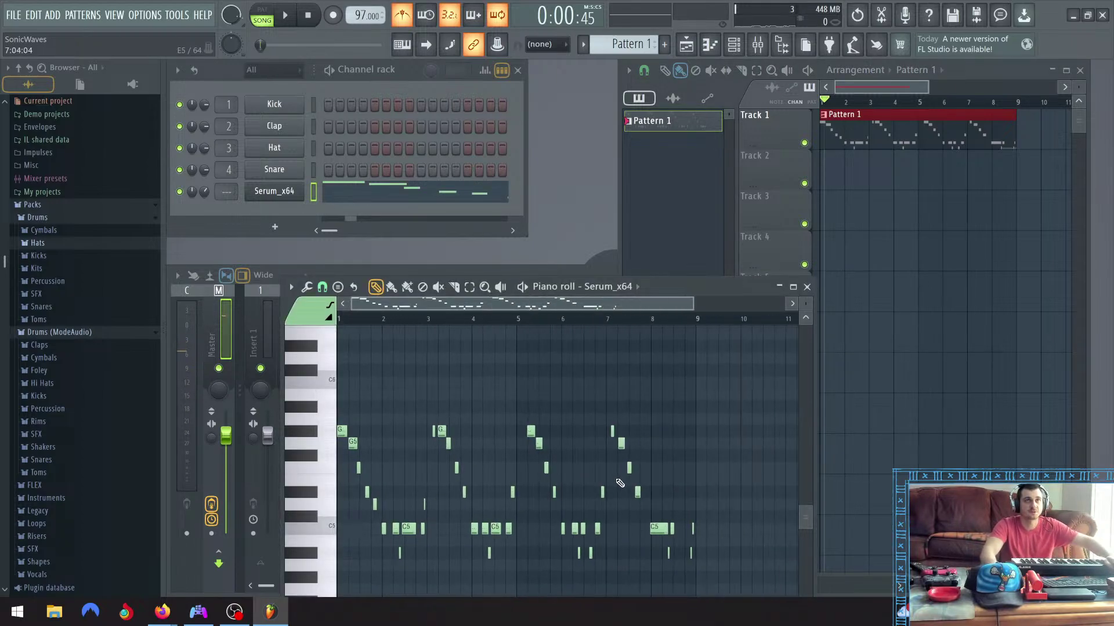
{"action": "left_click_drag", "start_coordinate": [652, 499], "coordinate": [721, 592]}
{"action": "key", "text": "Delete"}
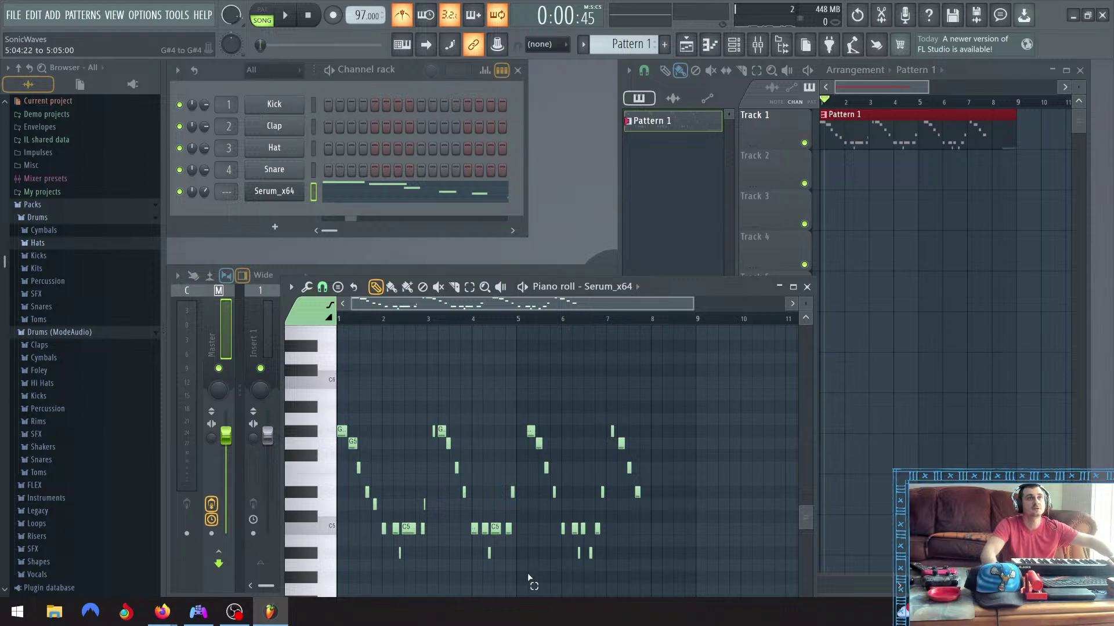
Copy the phrase of C5, A#4 and D#5 notes from bar 4 into bar 8 of the Serum_x64 part
{"action": "left_click_drag", "start_coordinate": [509, 535], "coordinate": [479, 470]}
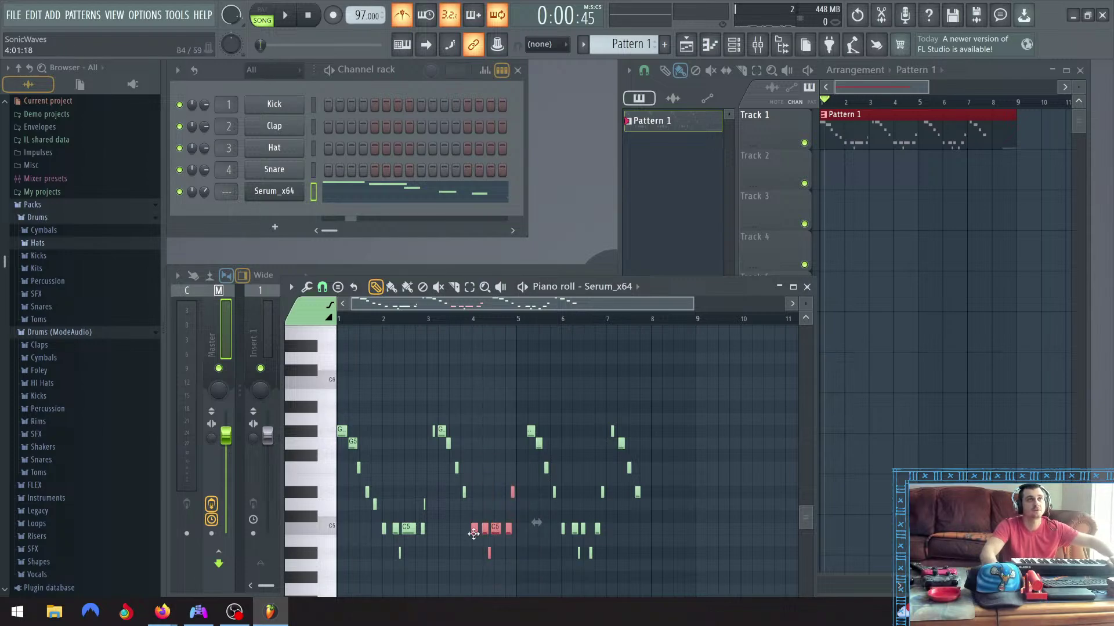
{"action": "left_click_drag", "start_coordinate": [473, 528], "coordinate": [620, 532]}
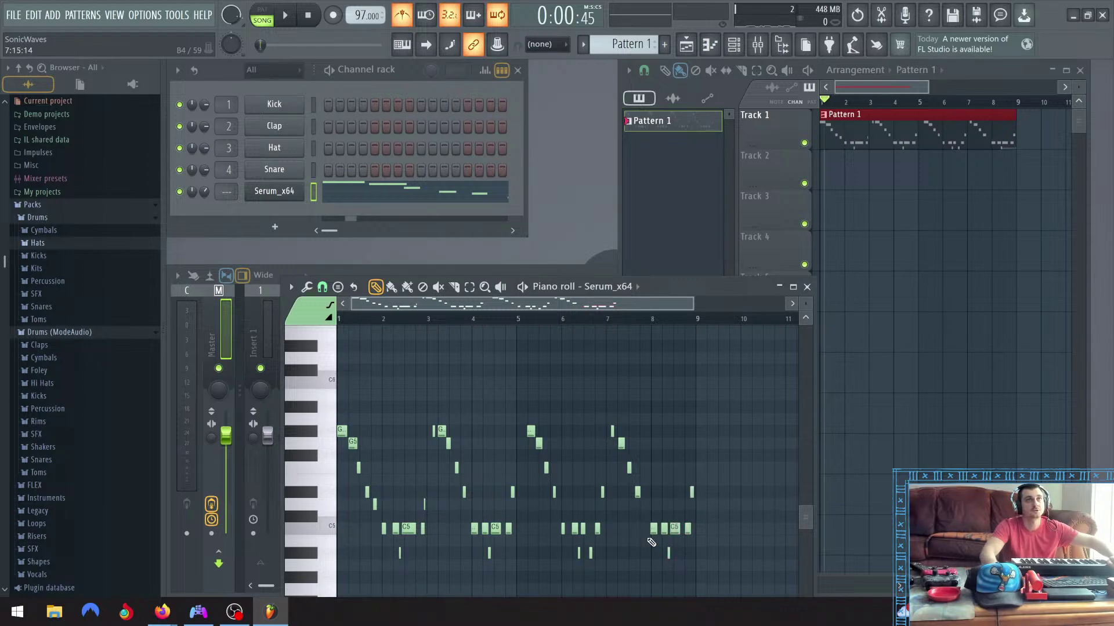
{"action": "scroll", "coordinate": [651, 542], "scroll_direction": "up", "scroll_amount": 4}
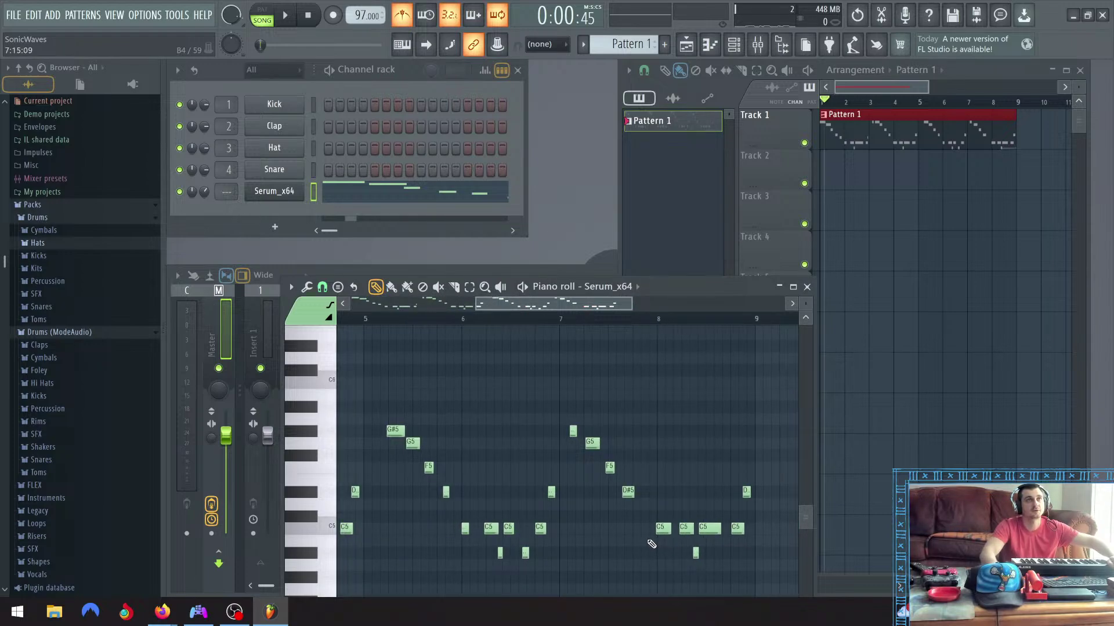
{"action": "scroll", "coordinate": [651, 544], "scroll_direction": "down", "scroll_amount": 2}
{"action": "scroll", "coordinate": [411, 549], "scroll_direction": "up", "scroll_amount": 3}
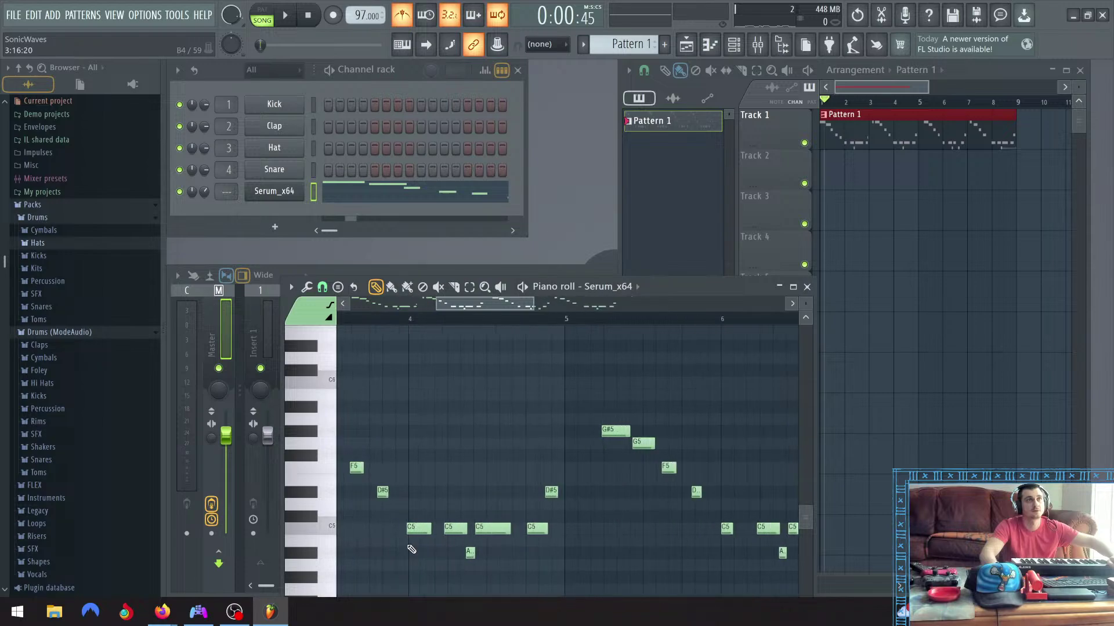
{"action": "scroll", "coordinate": [414, 549], "scroll_direction": "down", "scroll_amount": 4}
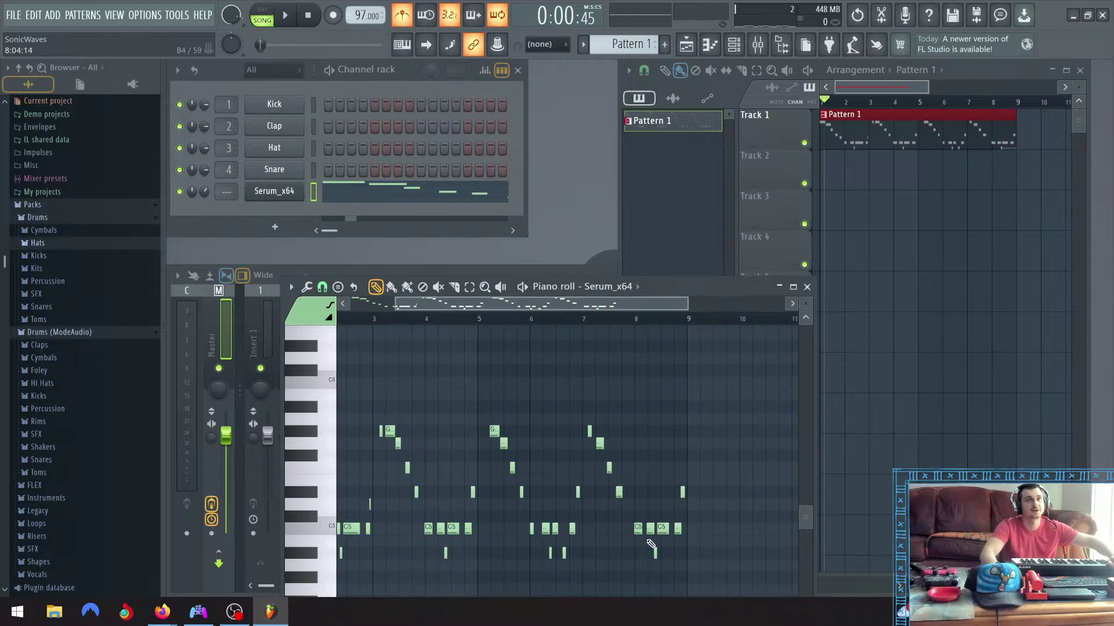
{"action": "scroll", "coordinate": [650, 542], "scroll_direction": "up", "scroll_amount": 2}
{"action": "scroll", "coordinate": [638, 534], "scroll_direction": "down", "scroll_amount": 5}
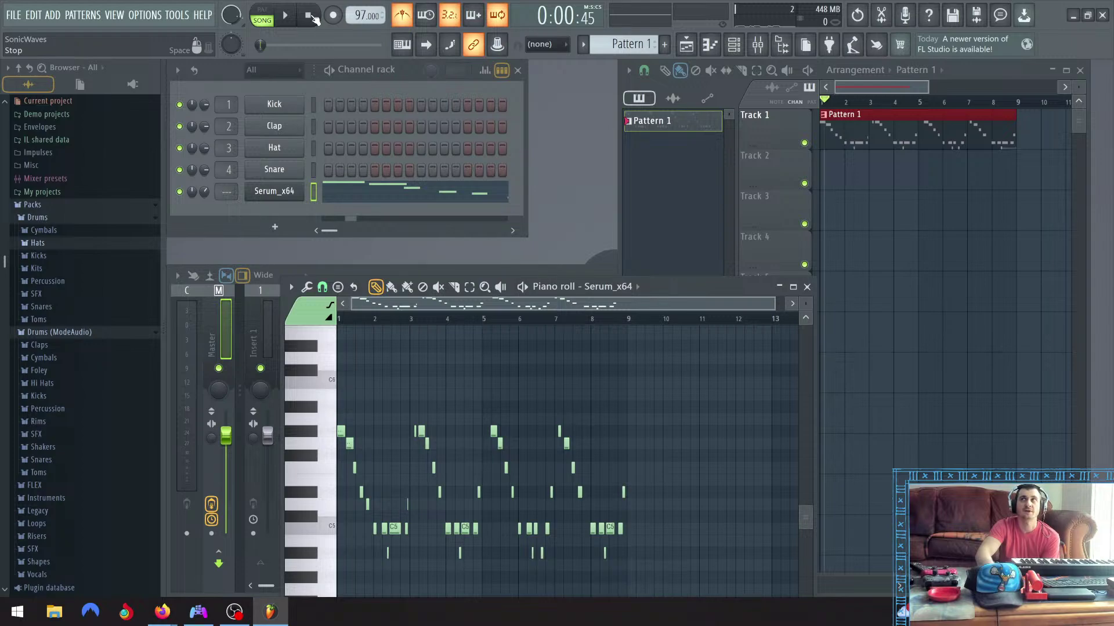
Start playback and lengthen the very short D5 note at the end of bar 2 so that it reaches into bar 3
{"action": "left_click", "coordinate": [286, 16]}
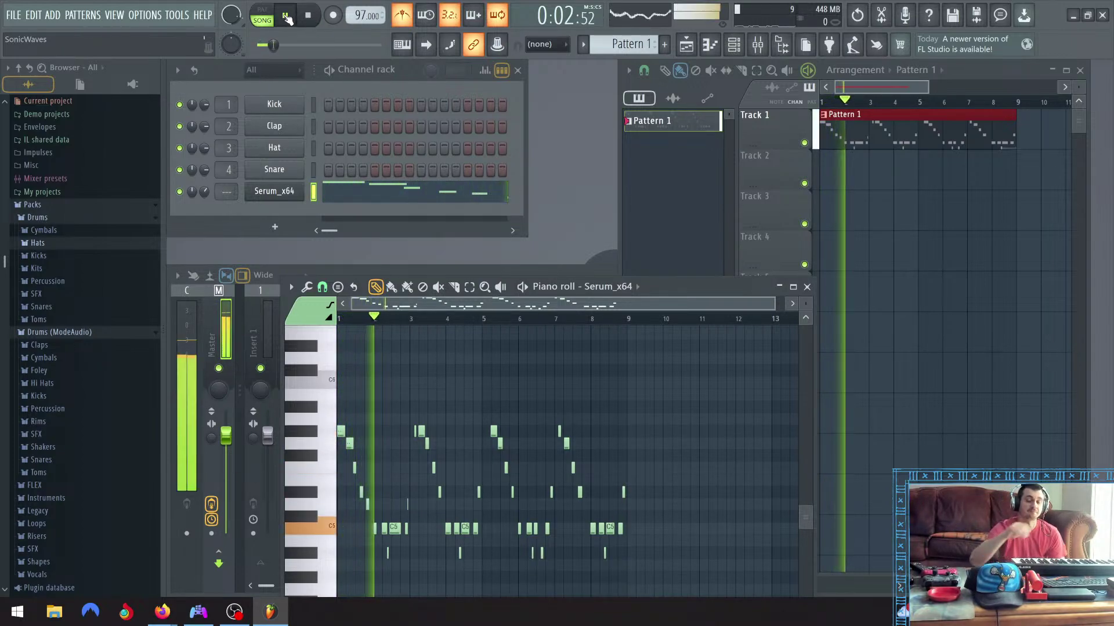
{"action": "scroll", "coordinate": [509, 524], "scroll_direction": "up", "scroll_amount": 4}
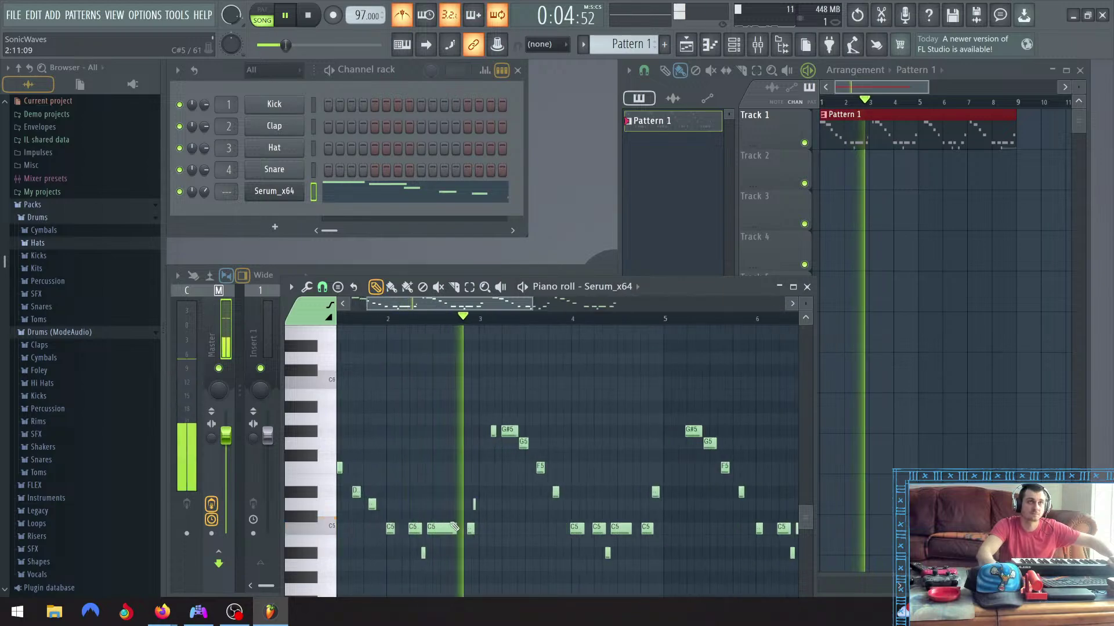
{"action": "scroll", "coordinate": [522, 516], "scroll_direction": "up", "scroll_amount": 2}
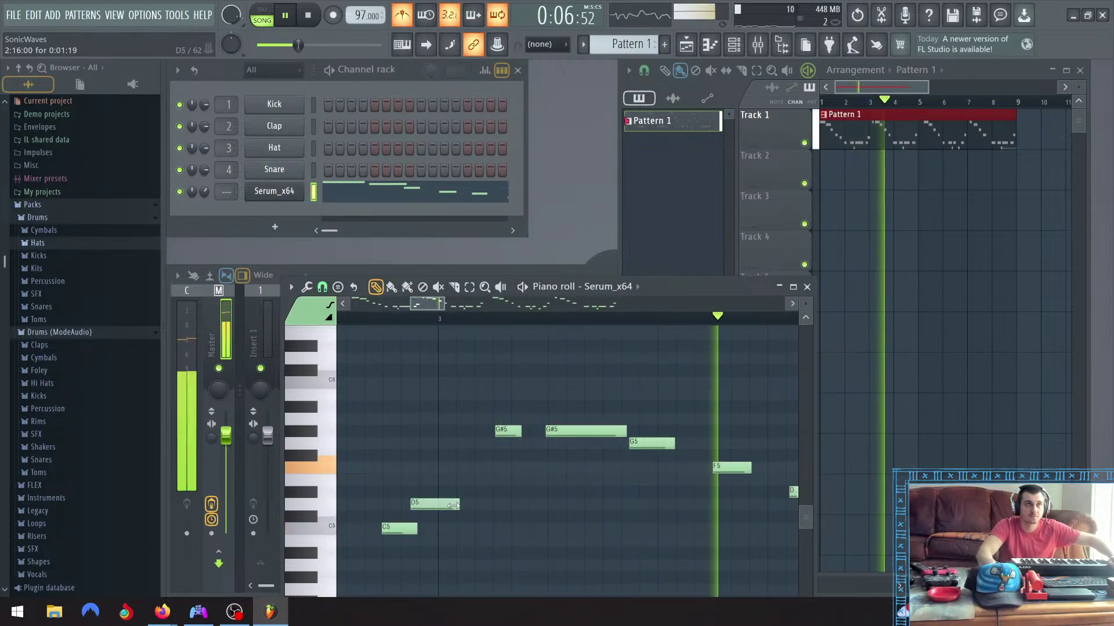
{"action": "scroll", "coordinate": [550, 505], "scroll_direction": "down", "scroll_amount": 6}
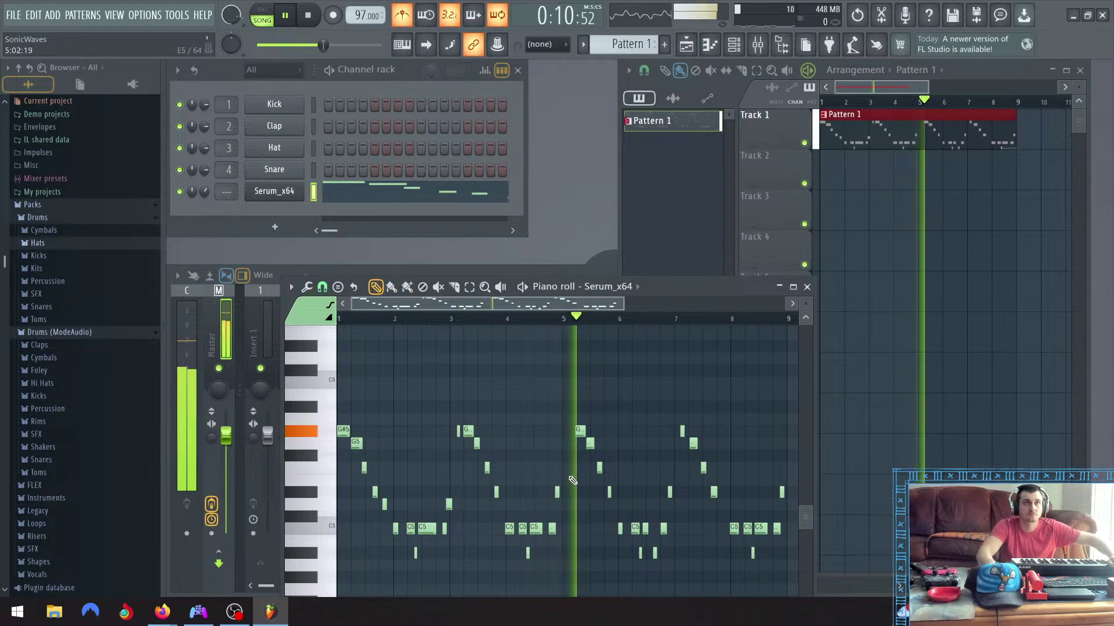
Lengthen the D#5 note at the end of bar 4 so that it extends slightly into bar 5
{"action": "scroll", "coordinate": [560, 492], "scroll_direction": "up", "scroll_amount": 5}
{"action": "scroll", "coordinate": [580, 493], "scroll_direction": "down", "scroll_amount": 5}
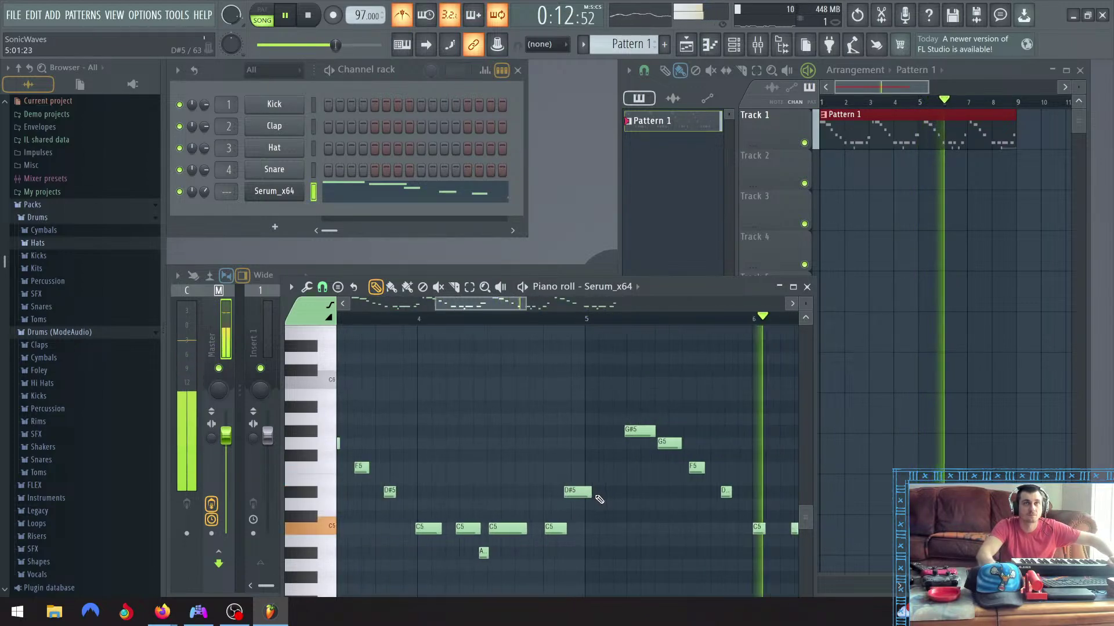
{"action": "scroll", "coordinate": [597, 500], "scroll_direction": "down", "scroll_amount": 1}
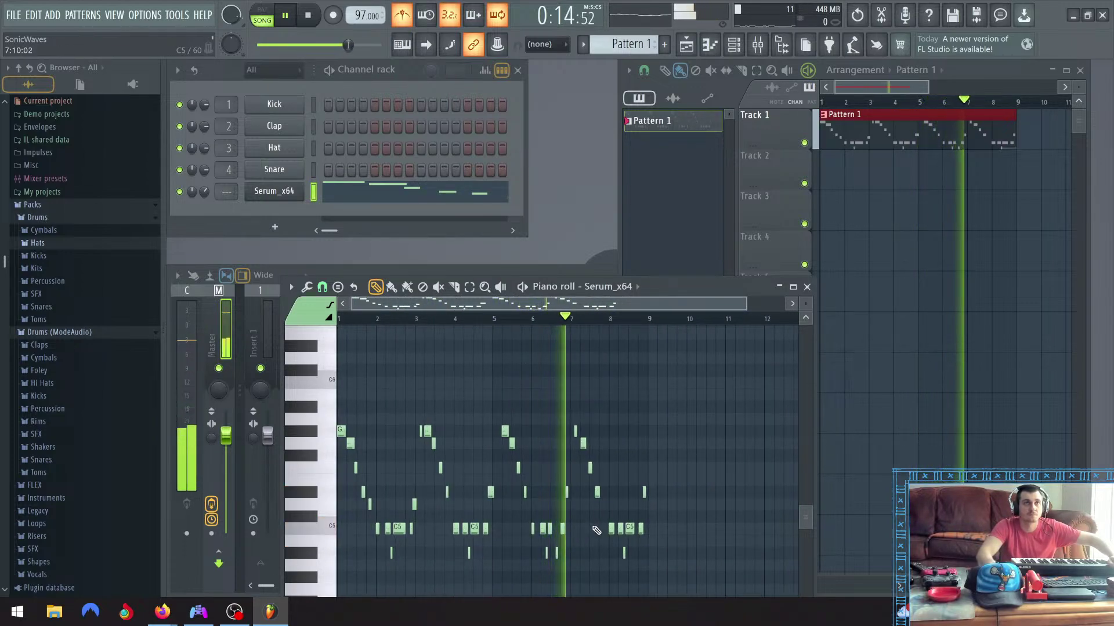
Lengthen the D#5 note at the end of bar 6 to the bar line and move the first G#5 of bar 7 earlier to 7:02:01
{"action": "scroll", "coordinate": [583, 507], "scroll_direction": "up", "scroll_amount": 6}
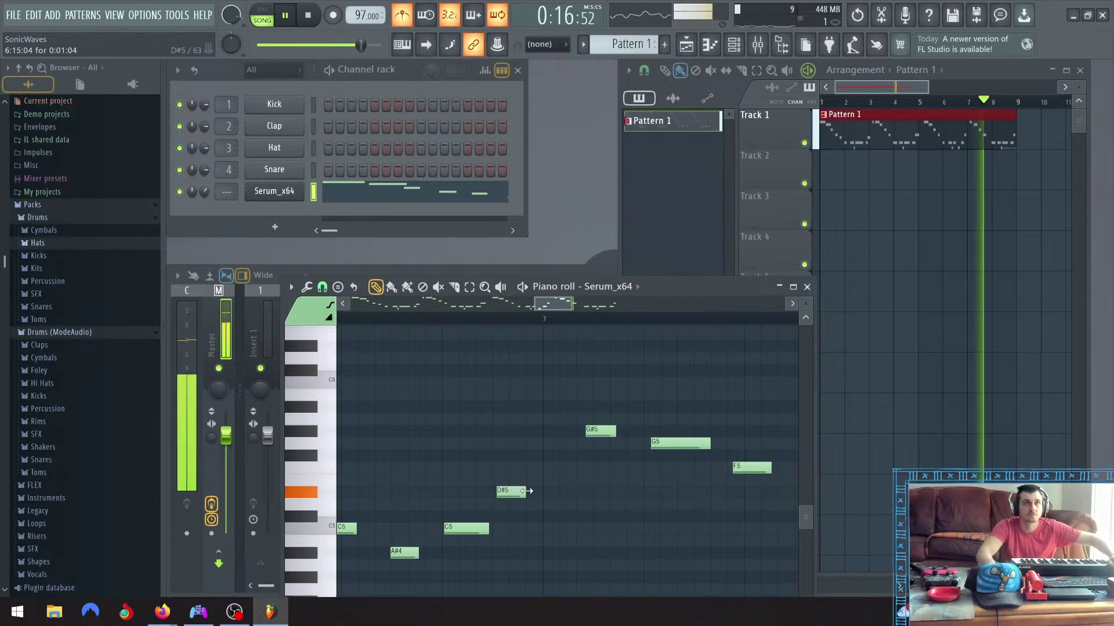
{"action": "left_click_drag", "start_coordinate": [608, 430], "coordinate": [591, 431]}
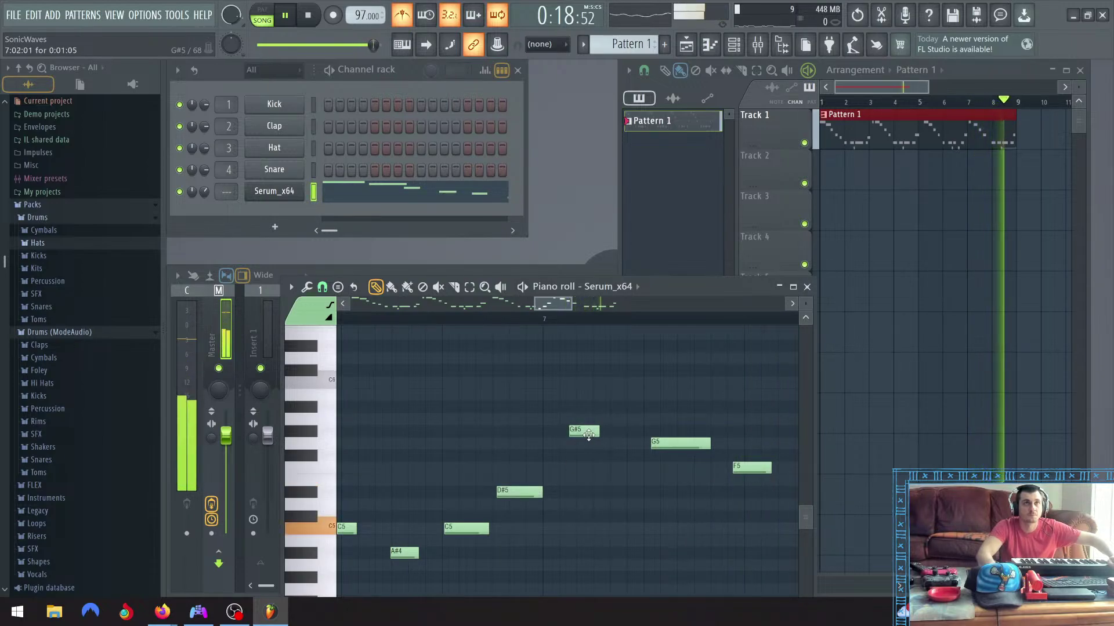
{"action": "scroll", "coordinate": [616, 475], "scroll_direction": "down", "scroll_amount": 3}
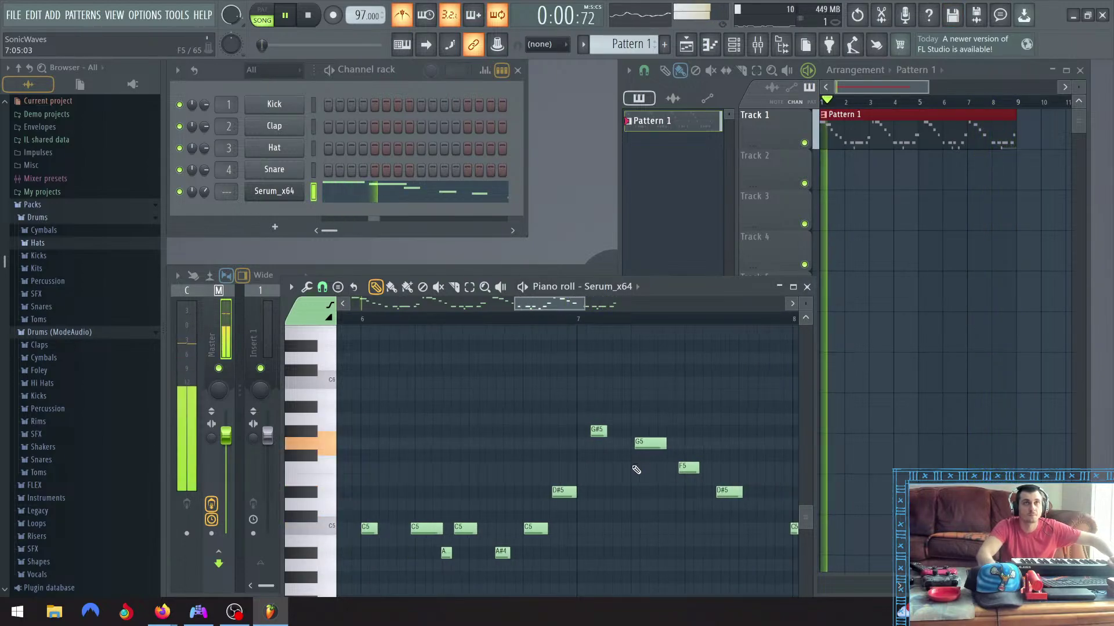
{"action": "scroll", "coordinate": [635, 470], "scroll_direction": "down", "scroll_amount": 3}
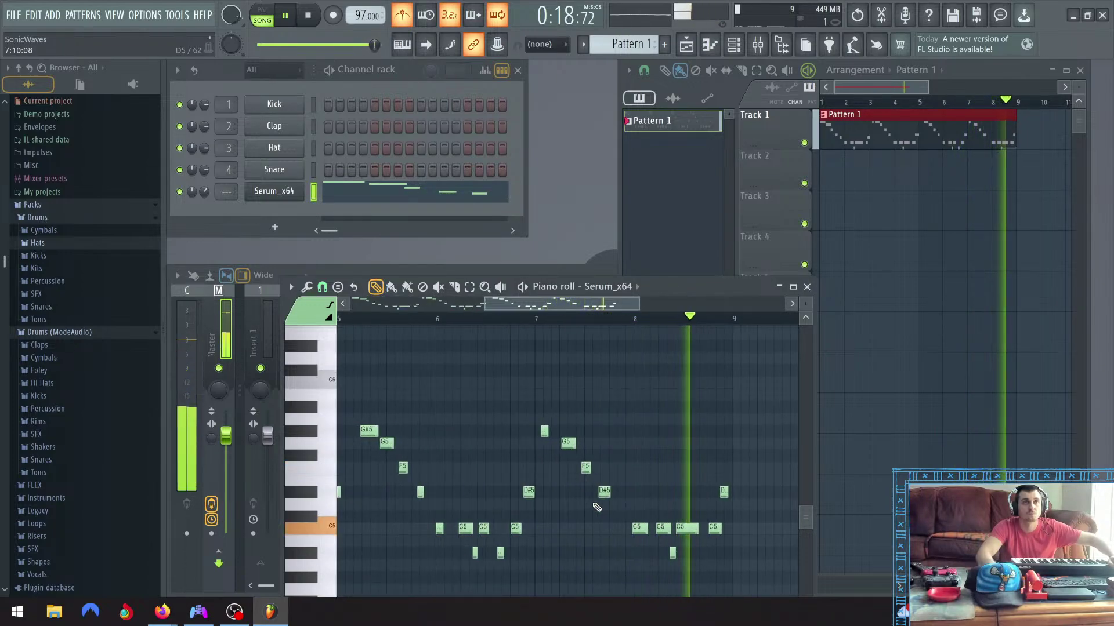
Add a D5 note at about 7:14, between the D#5 of bar 7 and the C5 of bar 8, and replace it with a longer one
{"action": "scroll", "coordinate": [625, 526], "scroll_direction": "up", "scroll_amount": 4}
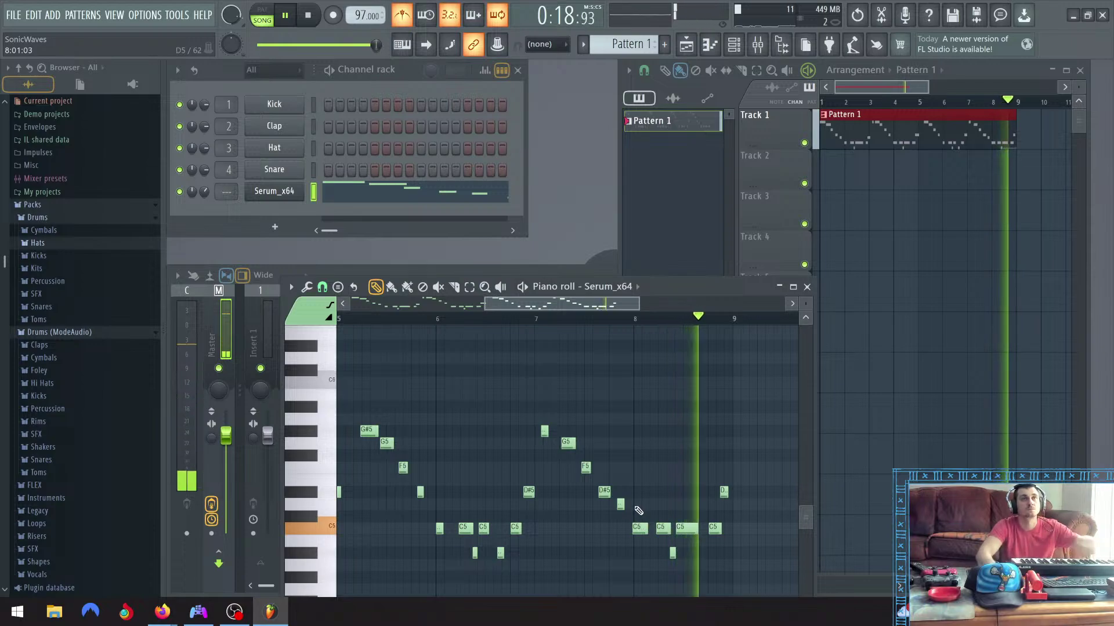
{"action": "scroll", "coordinate": [622, 507], "scroll_direction": "up", "scroll_amount": 5}
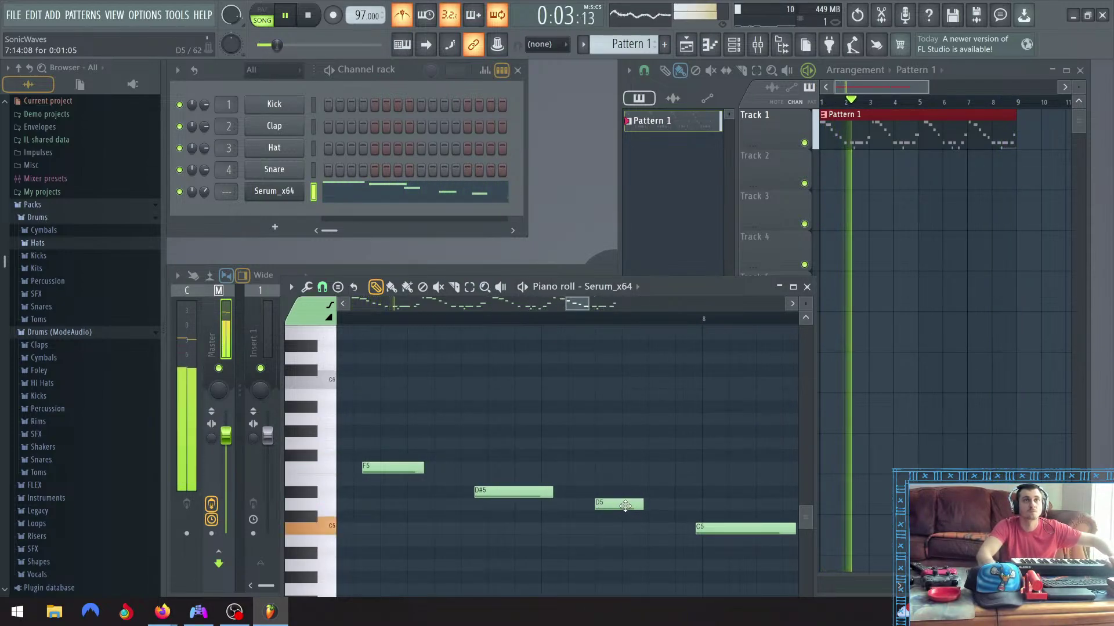
{"action": "right_click", "coordinate": [611, 504]}
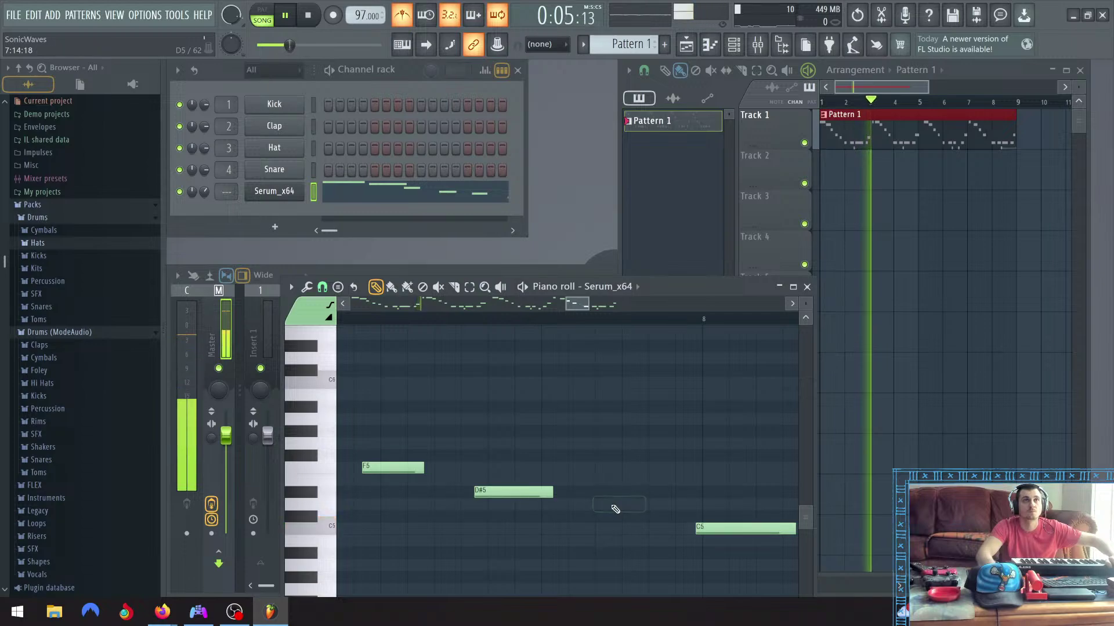
{"action": "left_click", "coordinate": [611, 504]}
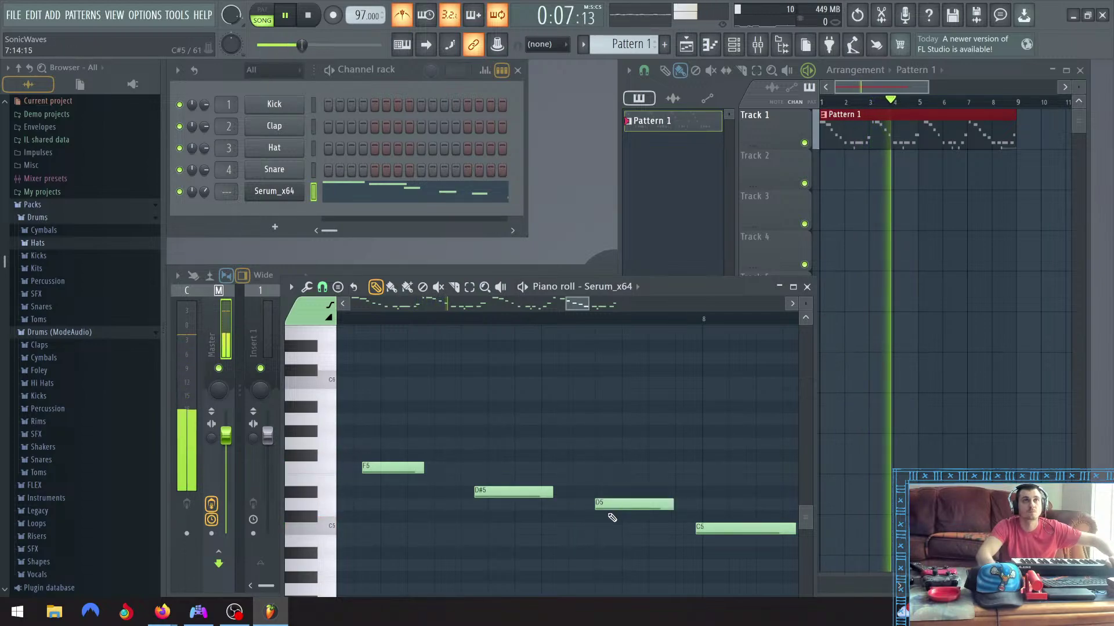
Move the D5 note before the C5 of bar 8 to 7:15:00 and shorten it to 0:01:07
{"action": "right_click", "coordinate": [603, 504]}
{"action": "left_click", "coordinate": [617, 493]}
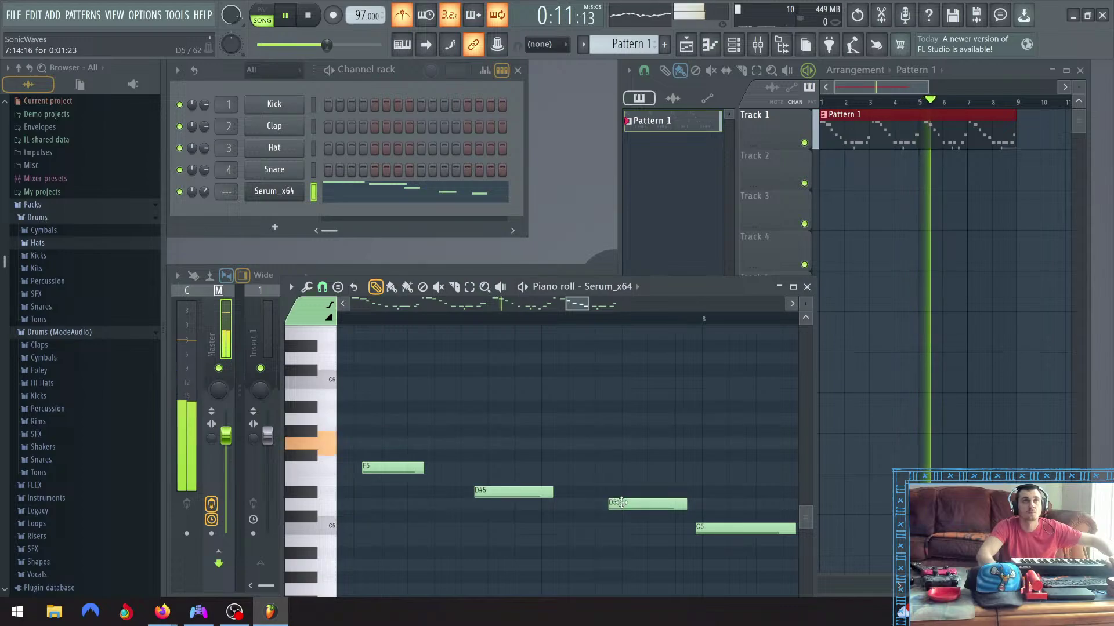
{"action": "scroll", "coordinate": [644, 461], "scroll_direction": "down", "scroll_amount": 5}
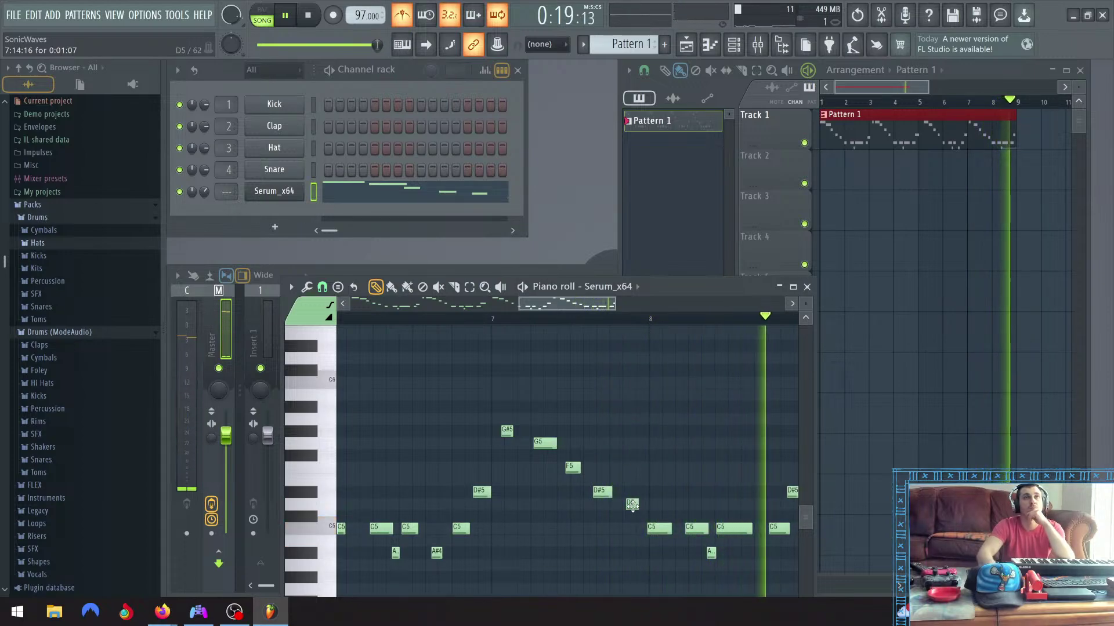
{"action": "scroll", "coordinate": [643, 516], "scroll_direction": "up", "scroll_amount": 6}
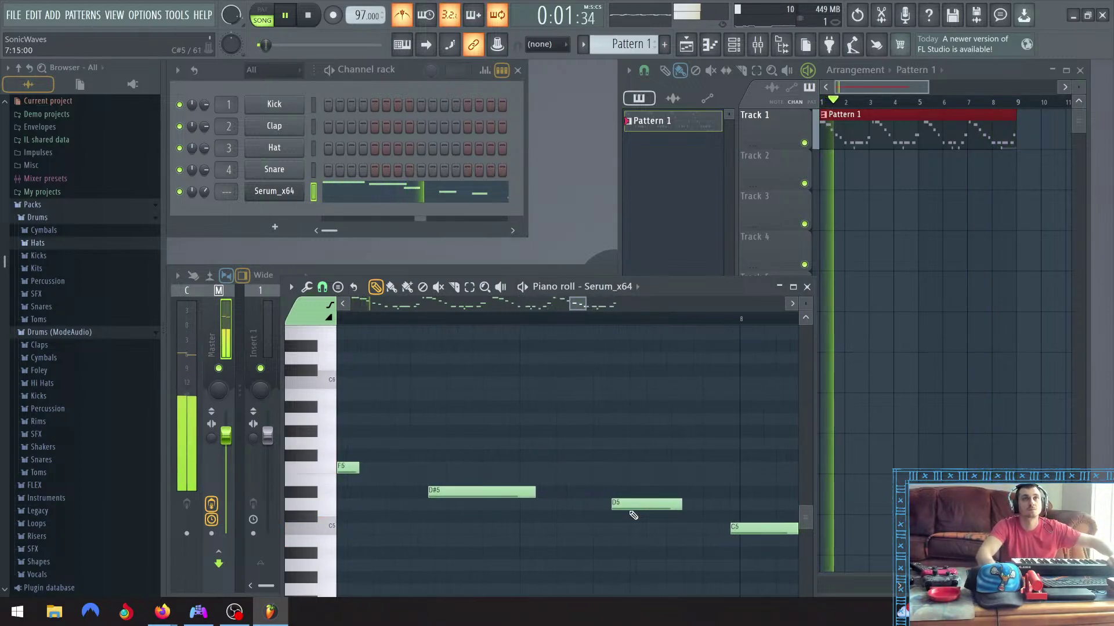
{"action": "right_click", "coordinate": [628, 508]}
{"action": "left_click", "coordinate": [634, 506]}
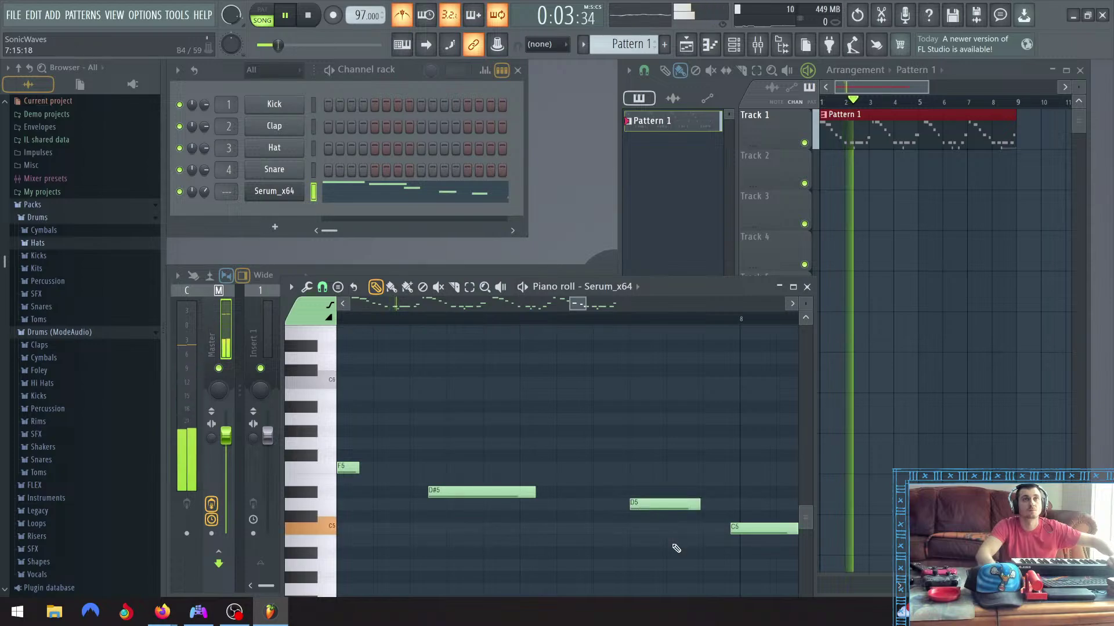
{"action": "scroll", "coordinate": [673, 534], "scroll_direction": "down", "scroll_amount": 4}
{"action": "scroll", "coordinate": [673, 533], "scroll_direction": "down", "scroll_amount": 3}
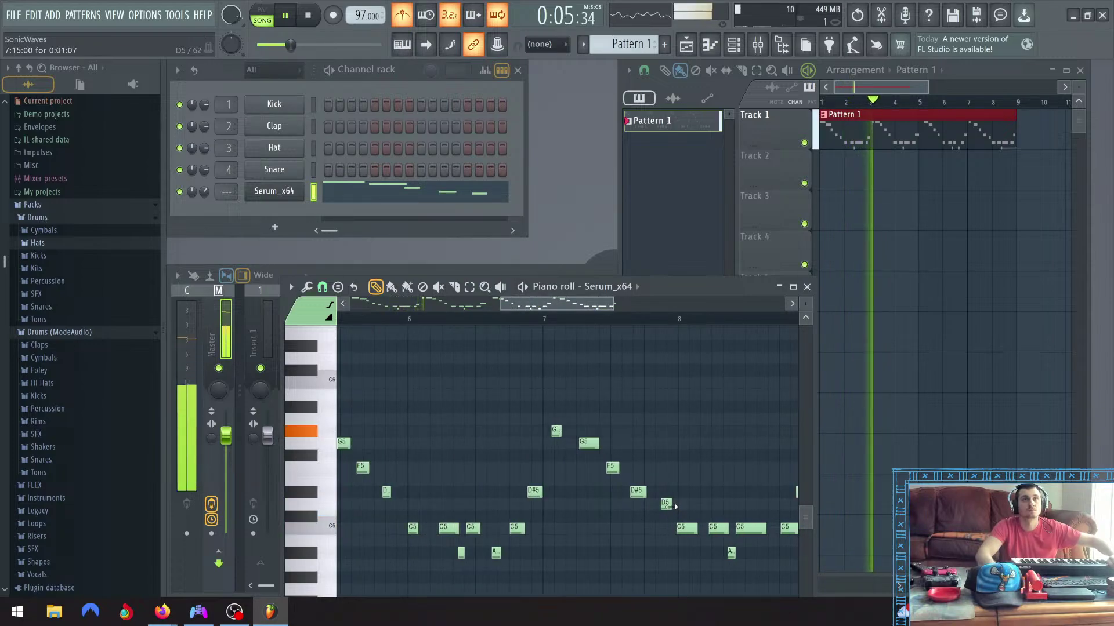
{"action": "scroll", "coordinate": [529, 505], "scroll_direction": "down", "scroll_amount": 2}
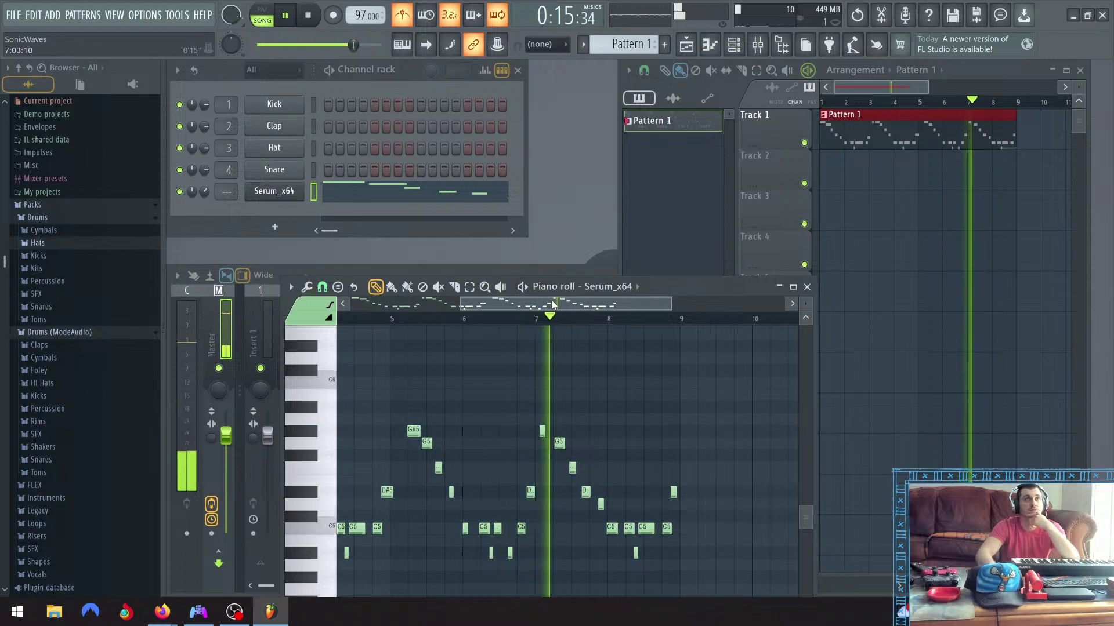
Delete all the notes in bar 8: the C5 notes, the A#4 and the closing D#5
{"action": "left_click_drag", "start_coordinate": [552, 305], "coordinate": [525, 306]}
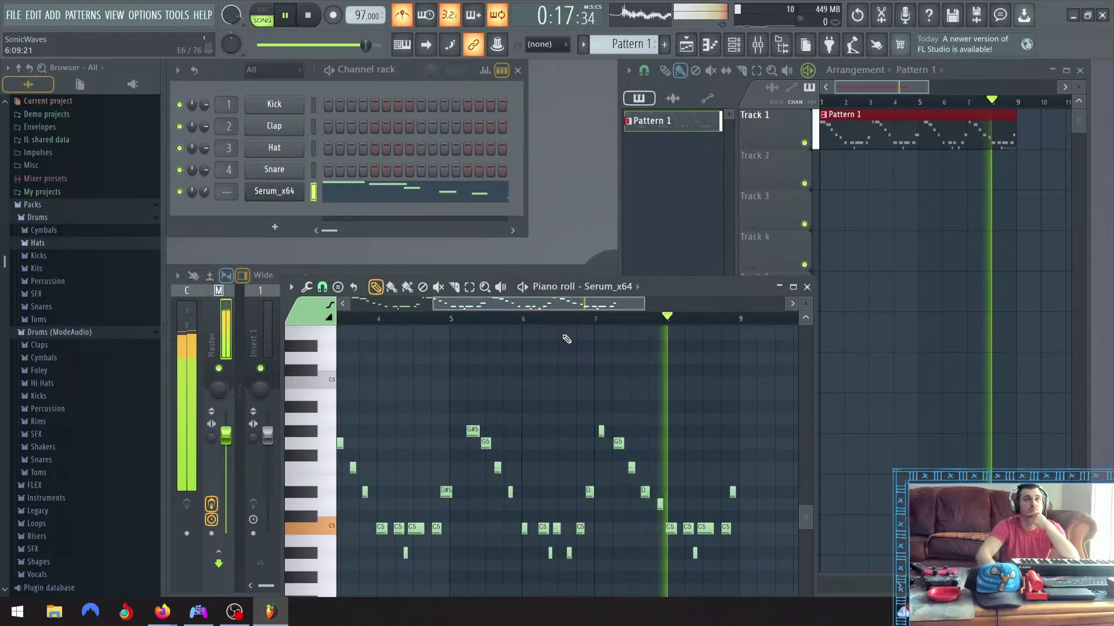
{"action": "right_click", "coordinate": [672, 529]}
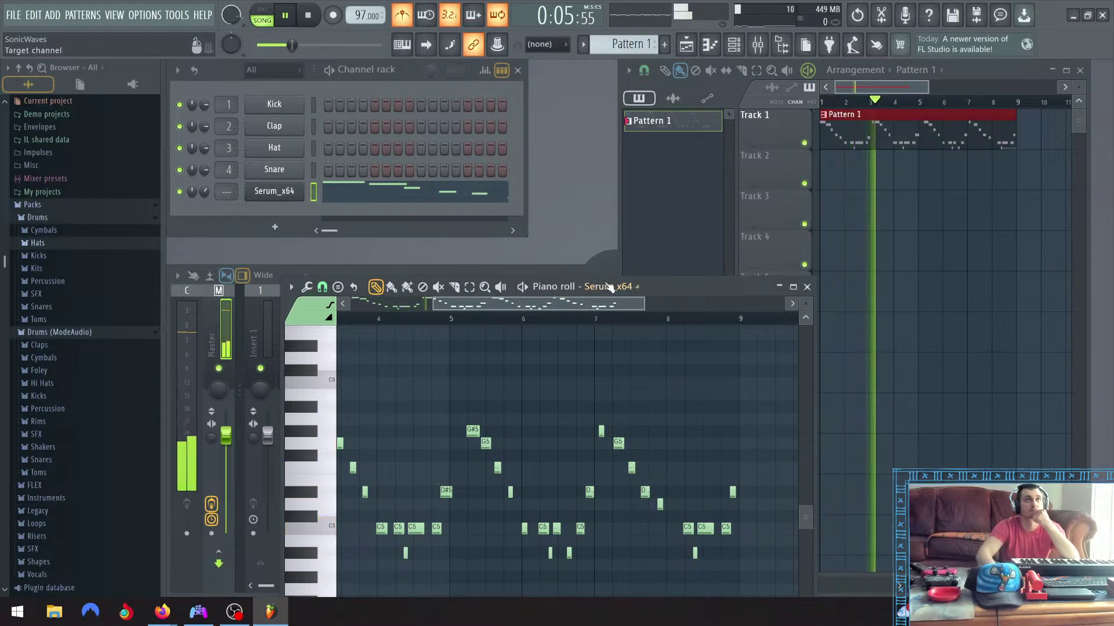
{"action": "mouse_move", "coordinate": [585, 303]}
{"action": "left_mouse_down"}
{"action": "mouse_move", "coordinate": [548, 307]}
{"action": "mouse_move", "coordinate": [575, 313]}
{"action": "left_mouse_up"}
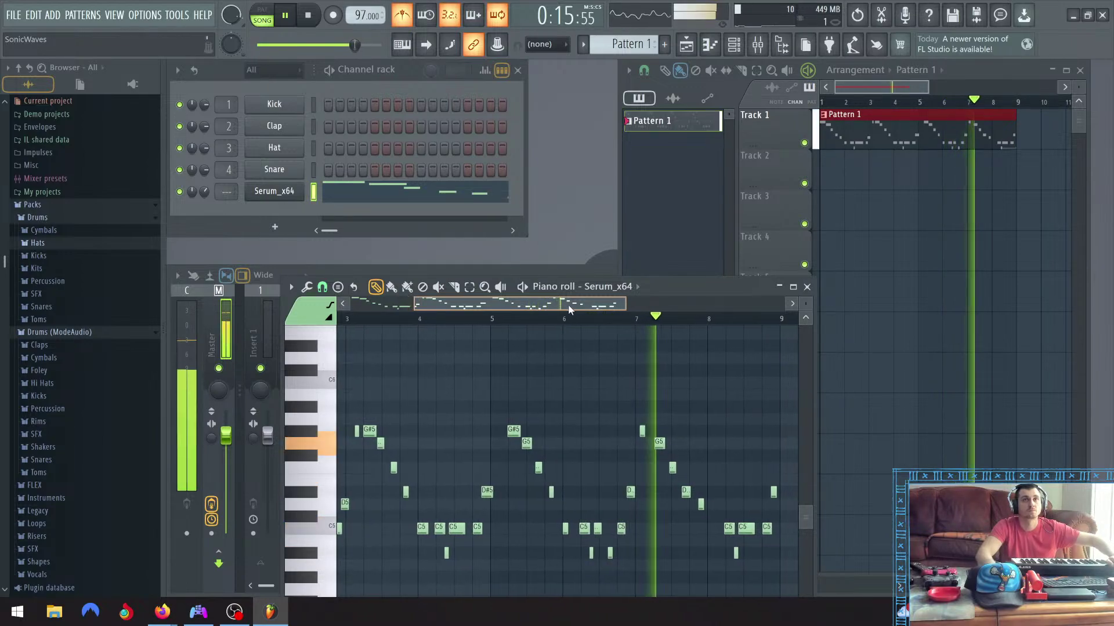
{"action": "left_click_drag", "start_coordinate": [568, 304], "coordinate": [624, 311]}
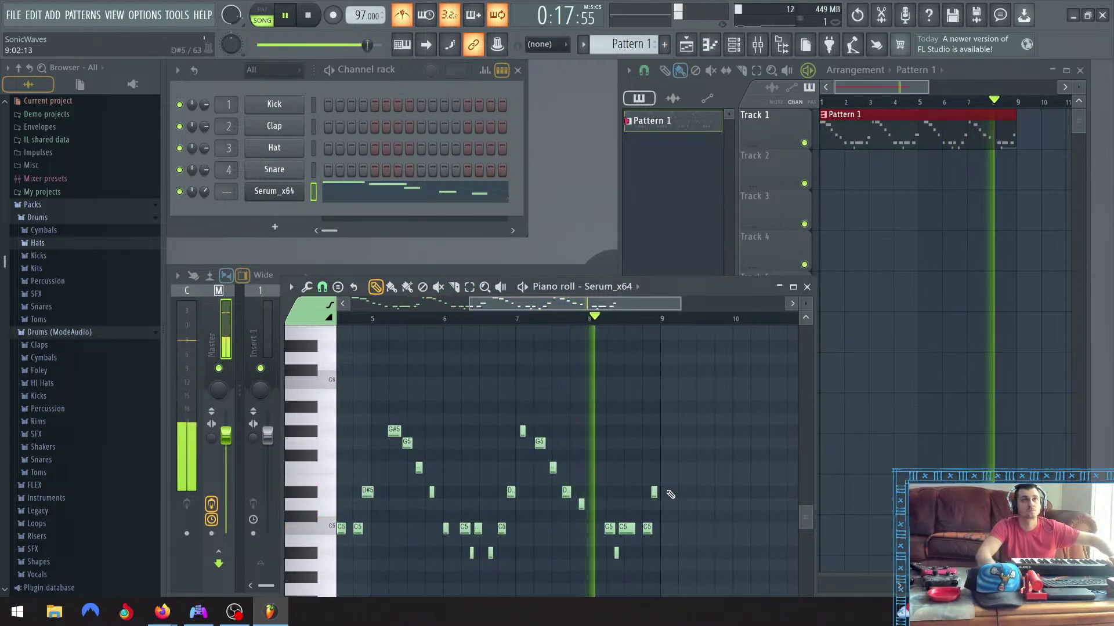
{"action": "right_click", "coordinate": [609, 528]}
{"action": "right_click", "coordinate": [625, 528]}
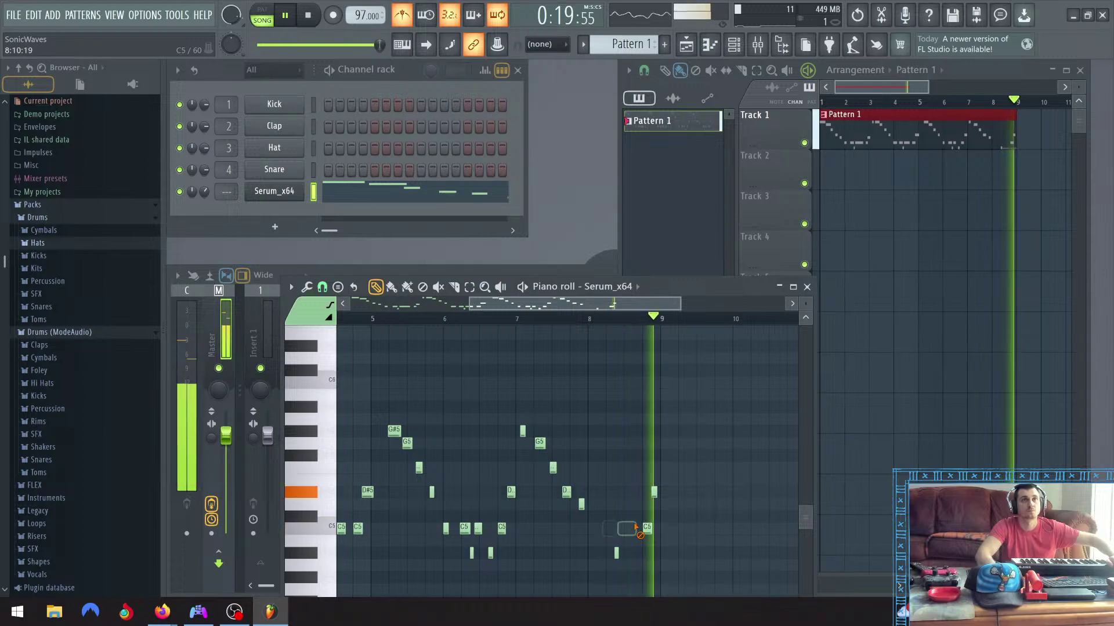
{"action": "right_click", "coordinate": [647, 527]}
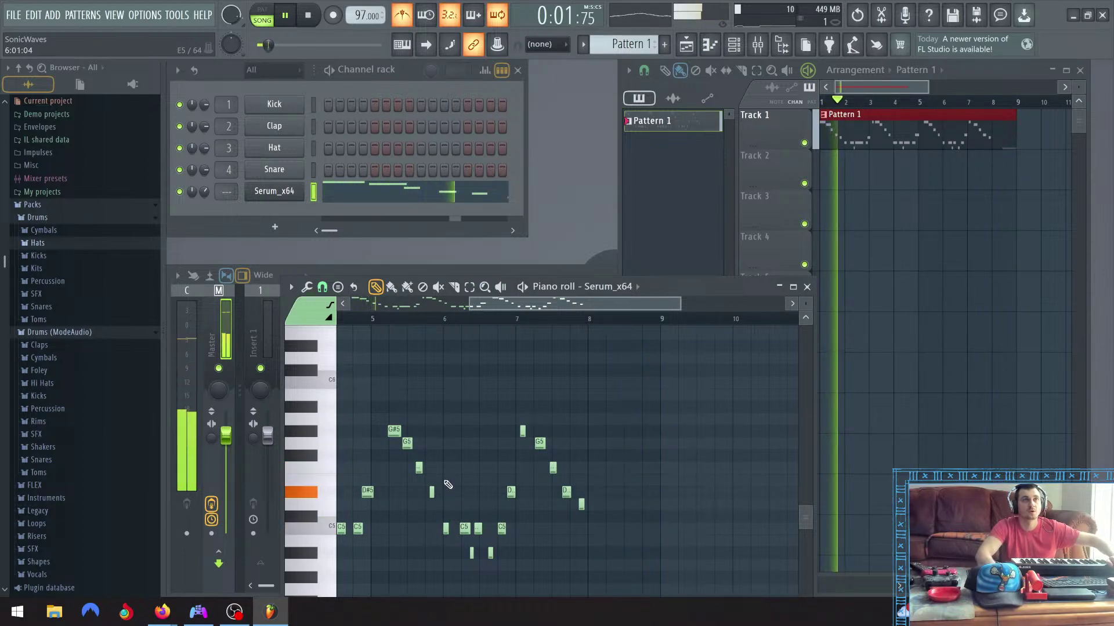
Copy the bar 6 phrase, from its first C5 through its final D#5, to the same position in bar 8
{"action": "left_click_drag", "start_coordinate": [443, 476], "coordinate": [519, 564]}
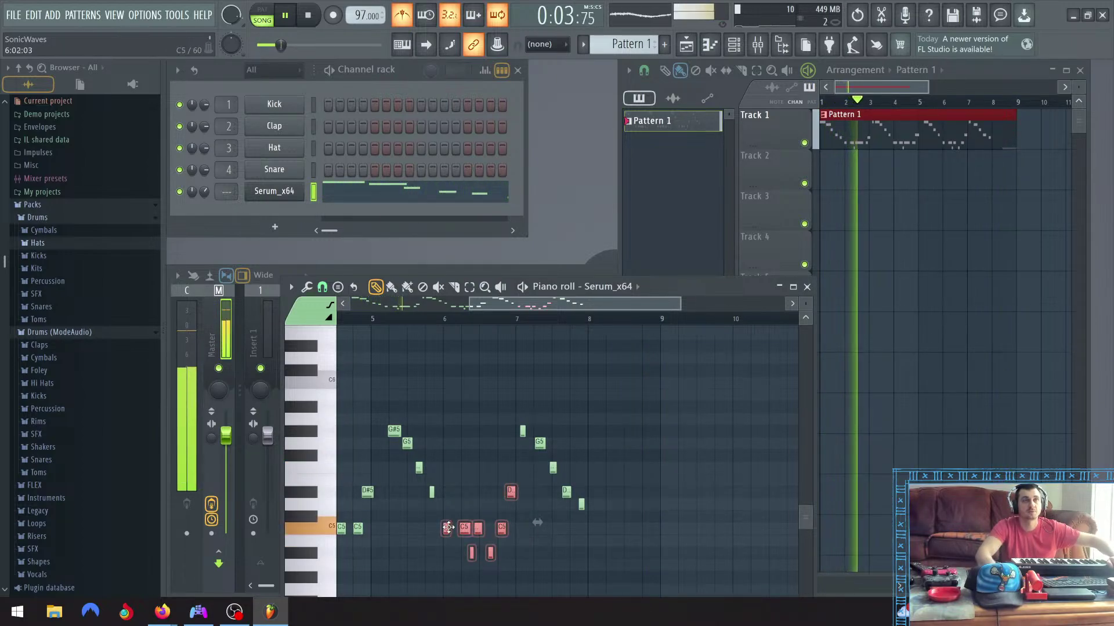
{"action": "left_click_drag", "start_coordinate": [445, 528], "coordinate": [592, 529]}
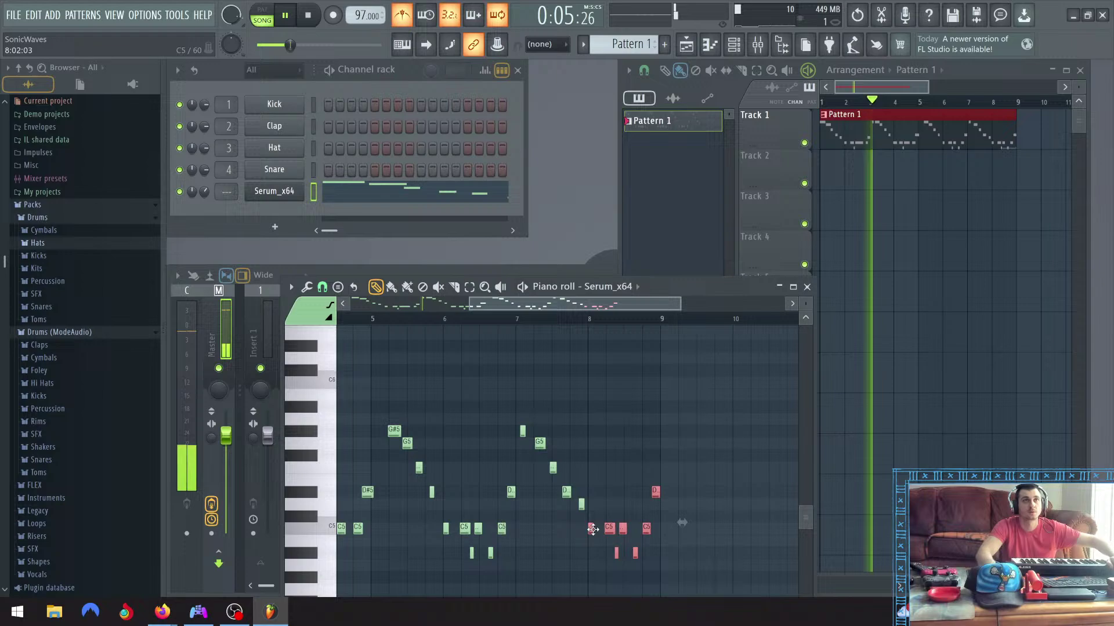
{"action": "left_click", "coordinate": [572, 563]}
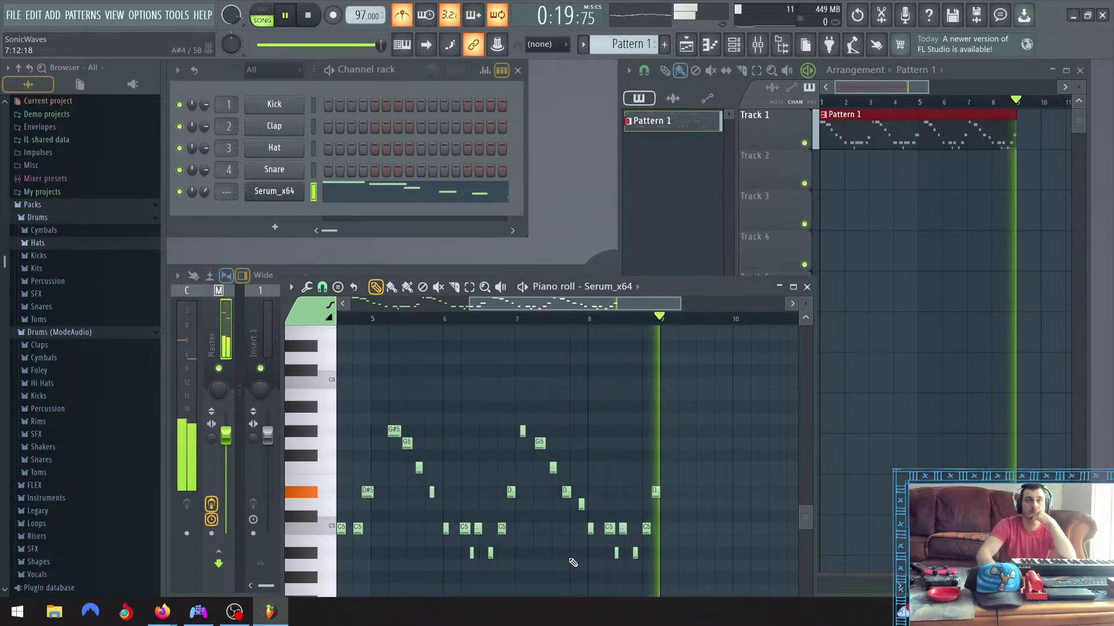
Close the piano roll and rename Pattern 1 to "Groovin Bump" with a crimson colour
{"action": "left_click", "coordinate": [806, 286]}
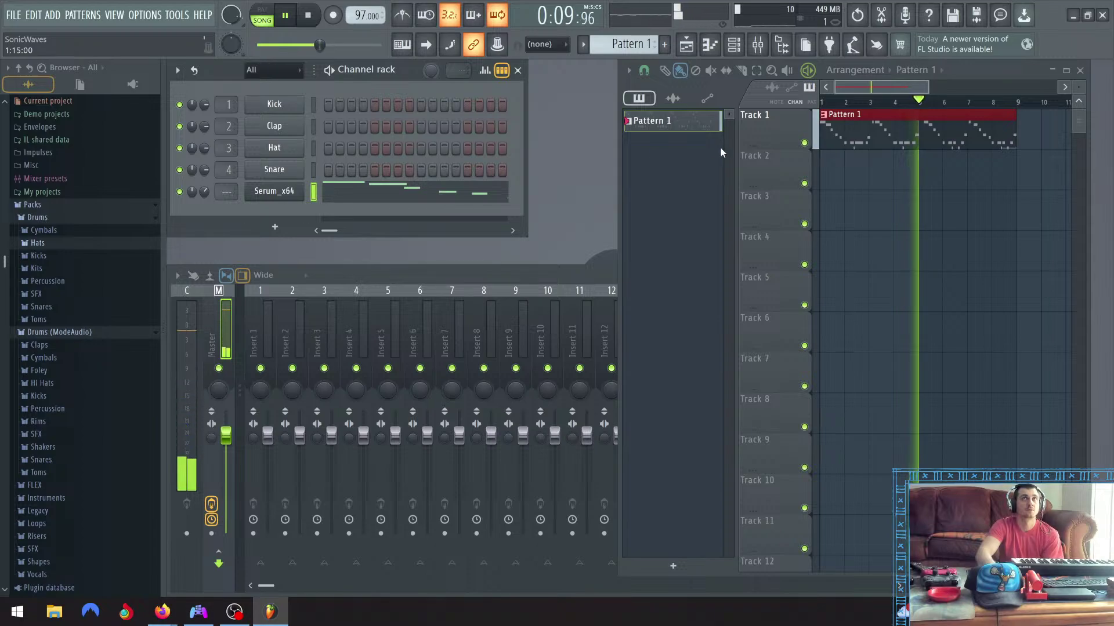
{"action": "right_click", "coordinate": [685, 127]}
{"action": "left_click", "coordinate": [725, 189]}
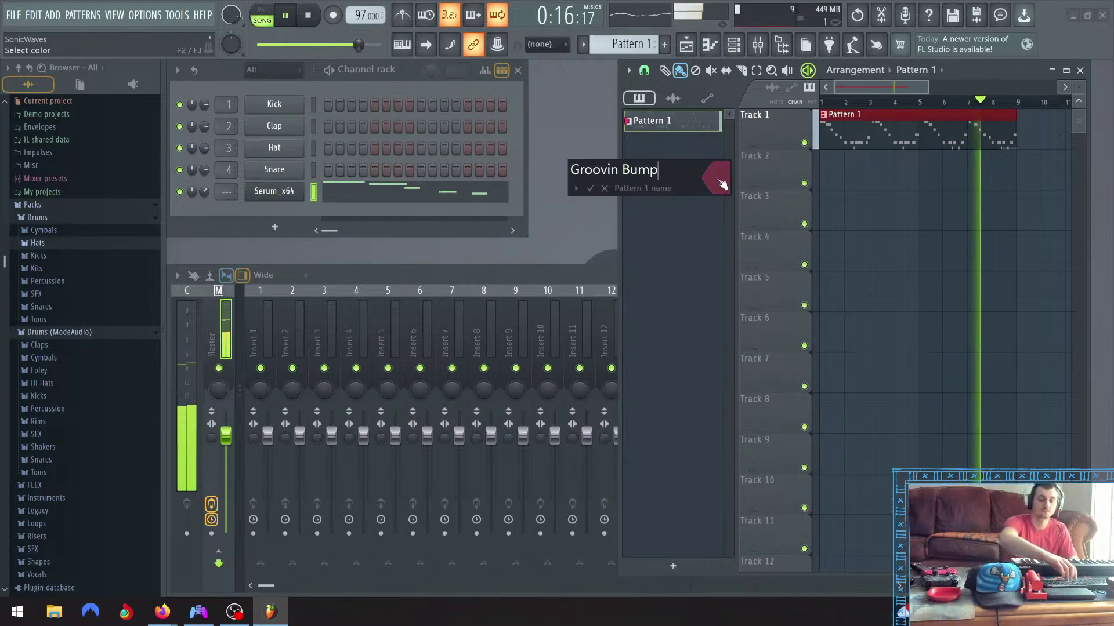
{"action": "key", "text": "Return"}
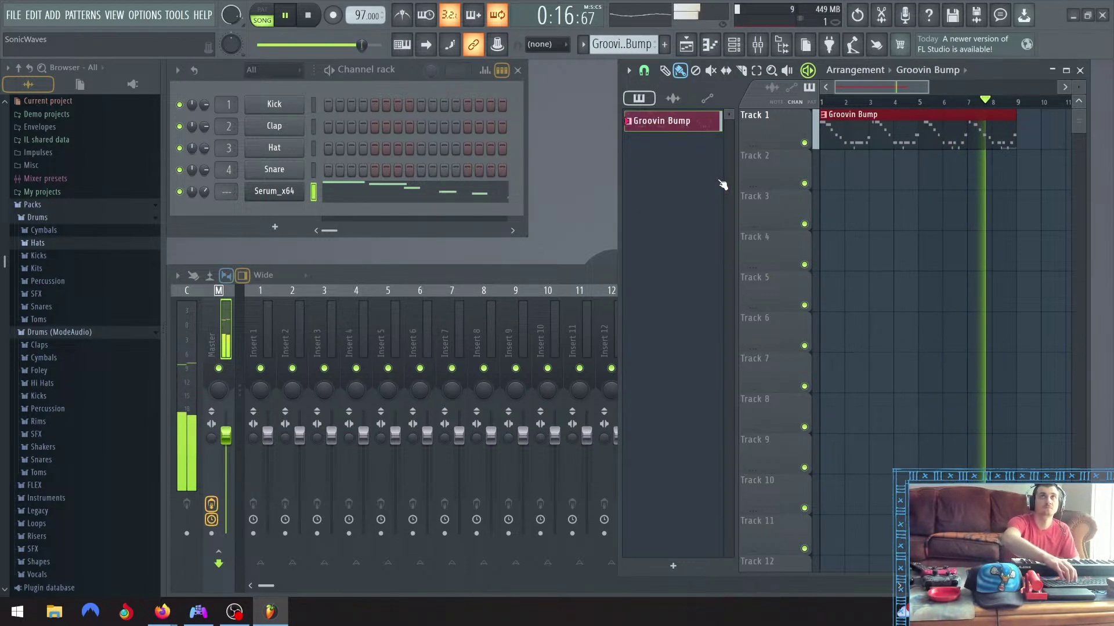
{"action": "left_click", "coordinate": [819, 174]}
{"action": "right_click", "coordinate": [863, 180]}
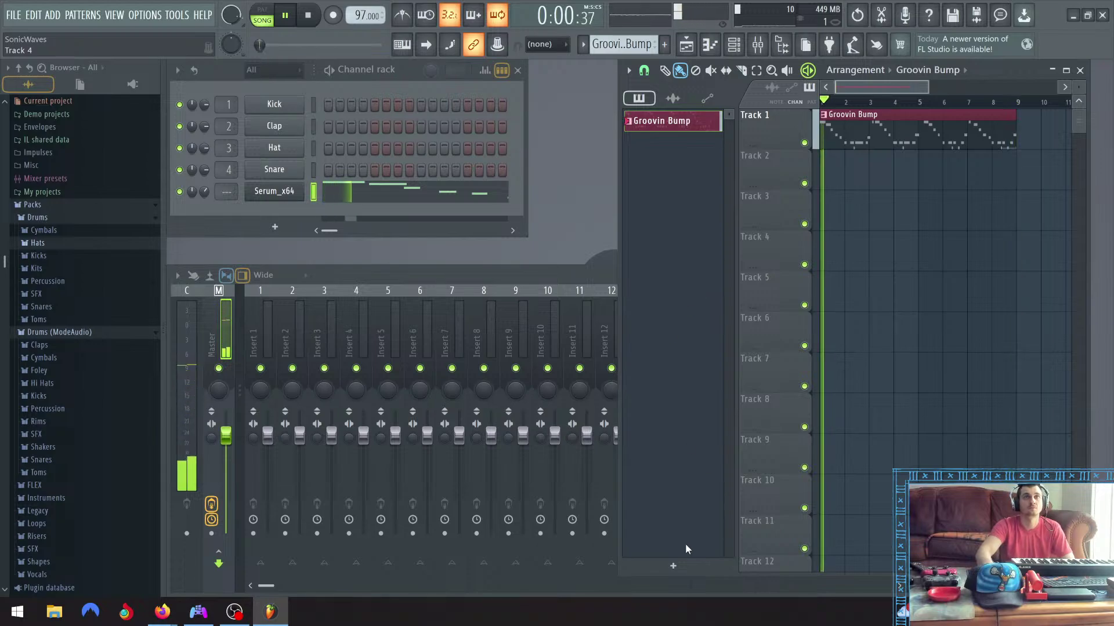
Create a new pattern named "Drums" and place it at bar 1 of Track 2 with playback halted
{"action": "left_click", "coordinate": [672, 566]}
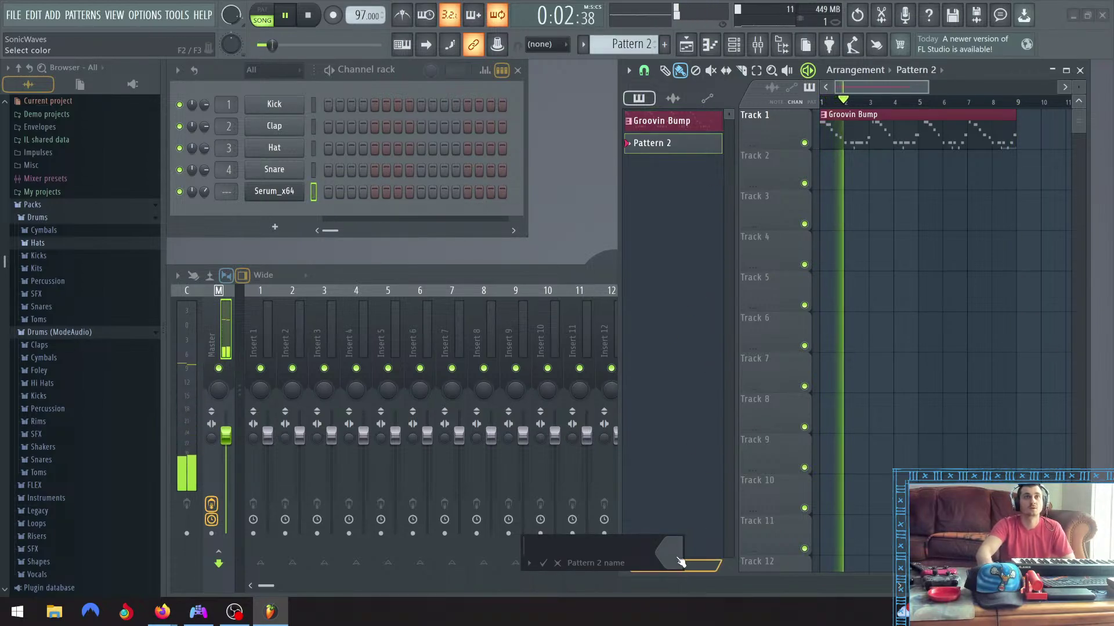
{"action": "type", "text": "Drum"}
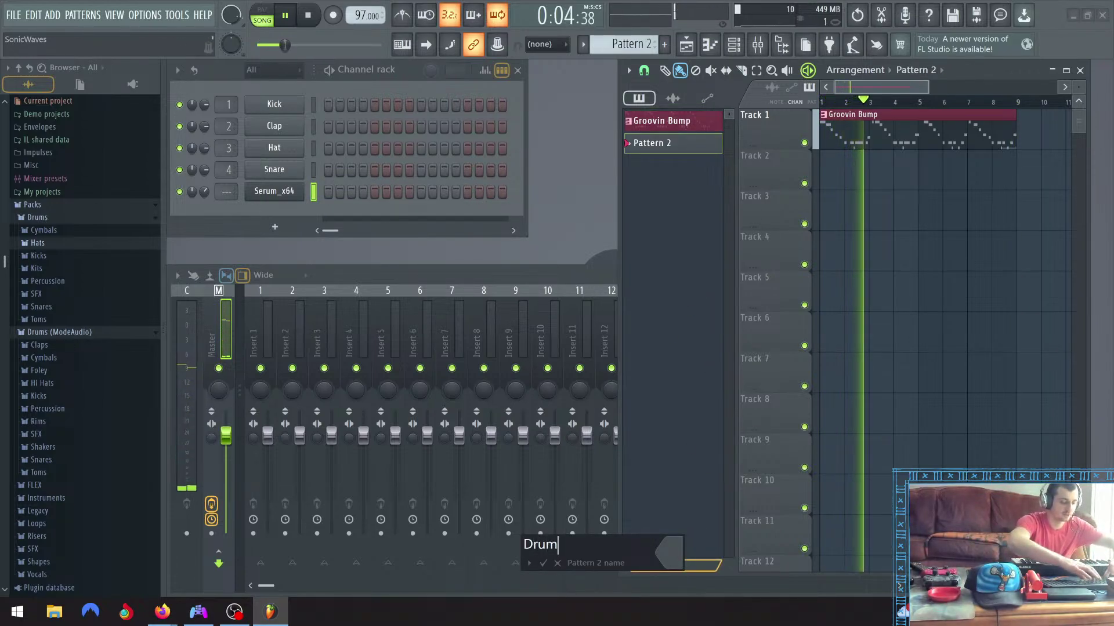
{"action": "type", "text": "s"}
{"action": "key", "text": "Return"}
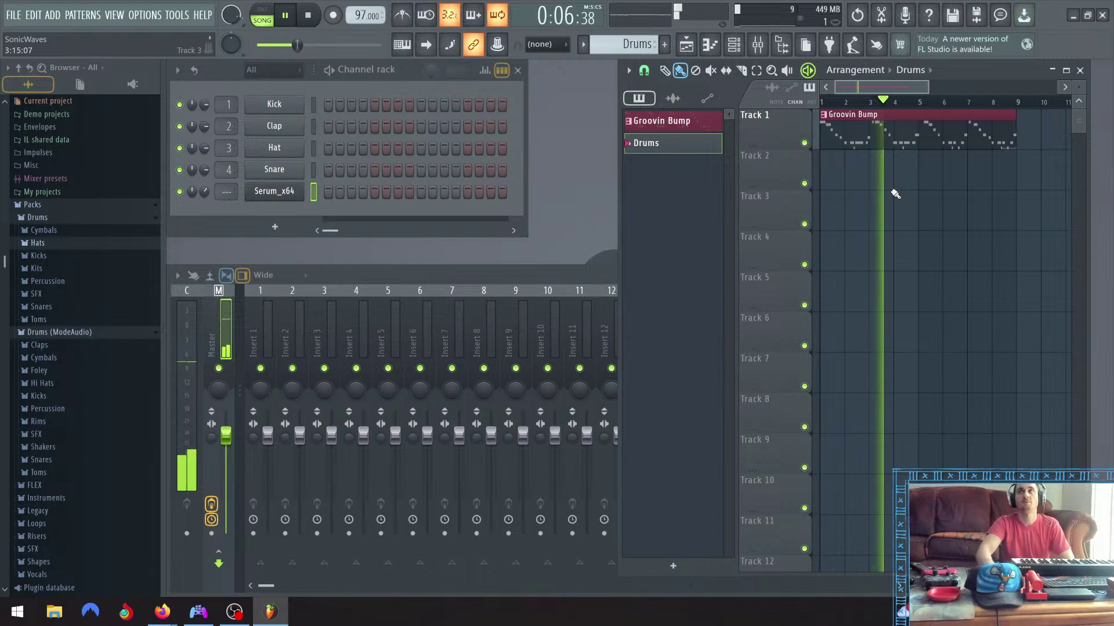
{"action": "key", "text": "space"}
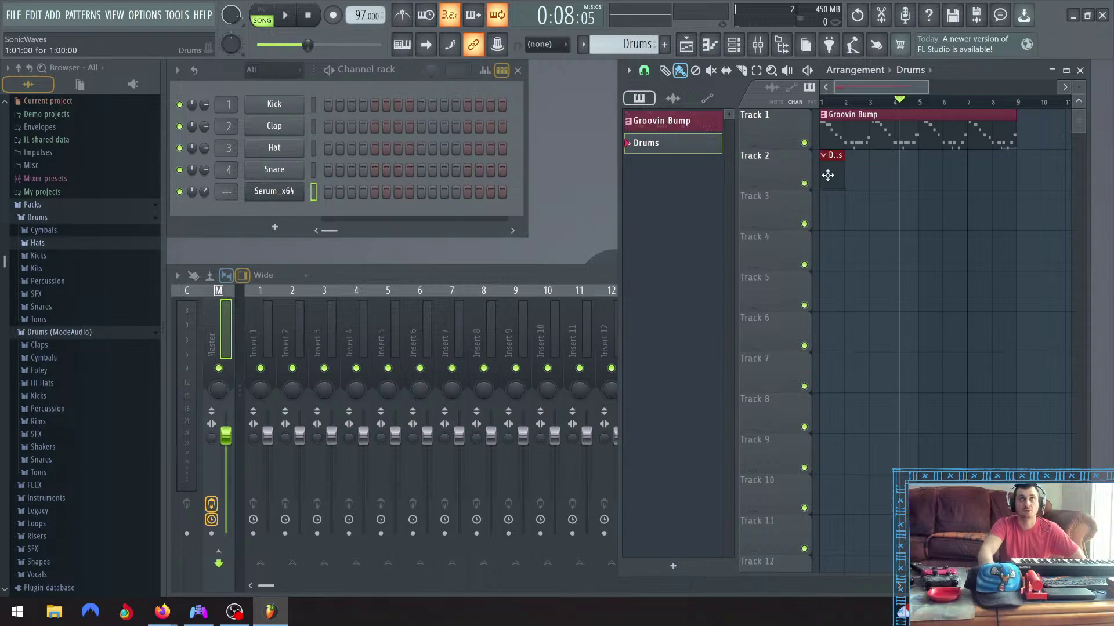
Delete the Clap channel and add Kick hits on steps 1, 5, 9 and 13 of the Drums pattern
{"action": "right_click", "coordinate": [295, 132]}
{"action": "left_click", "coordinate": [376, 272]}
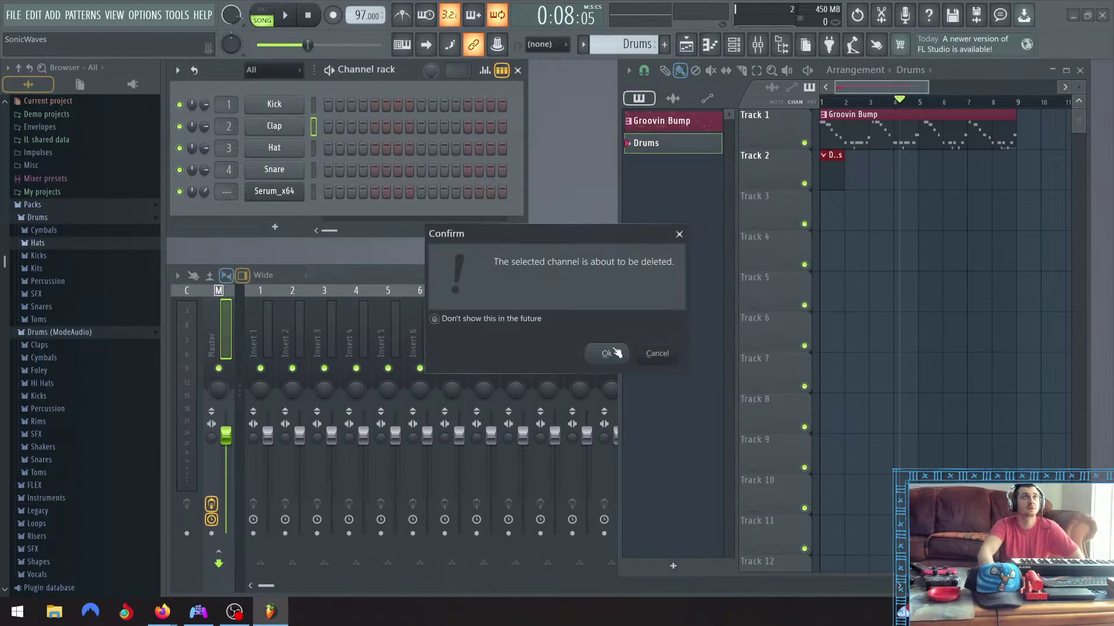
{"action": "left_click", "coordinate": [602, 350]}
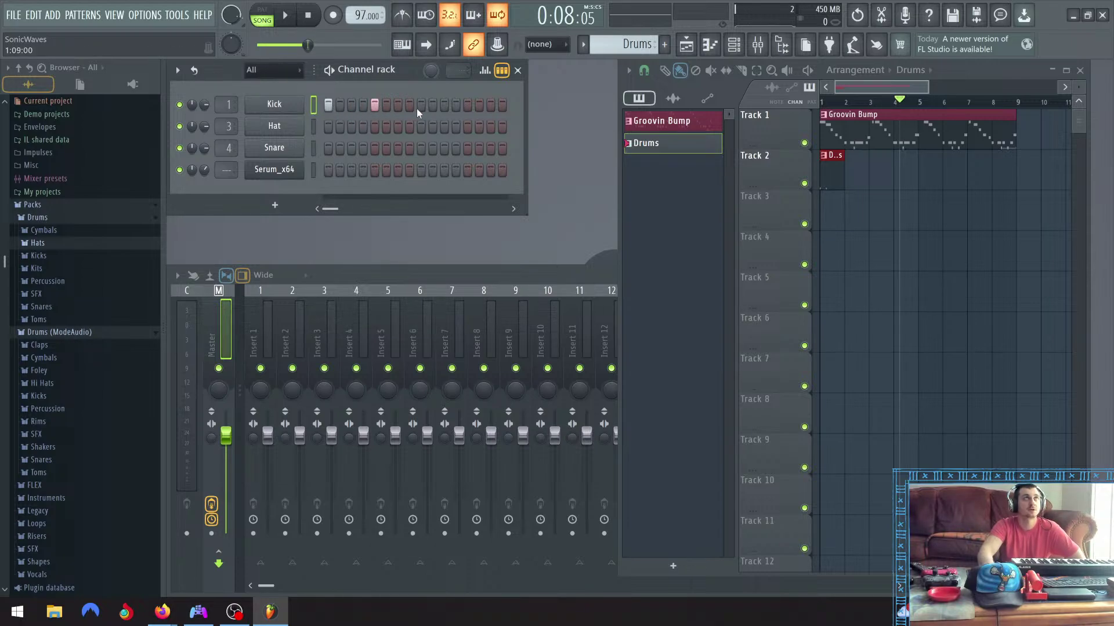
Play the kick beat against the melody and try the Kick hits on steps 3, 7, 11 and 15 instead
{"action": "left_click", "coordinate": [286, 21]}
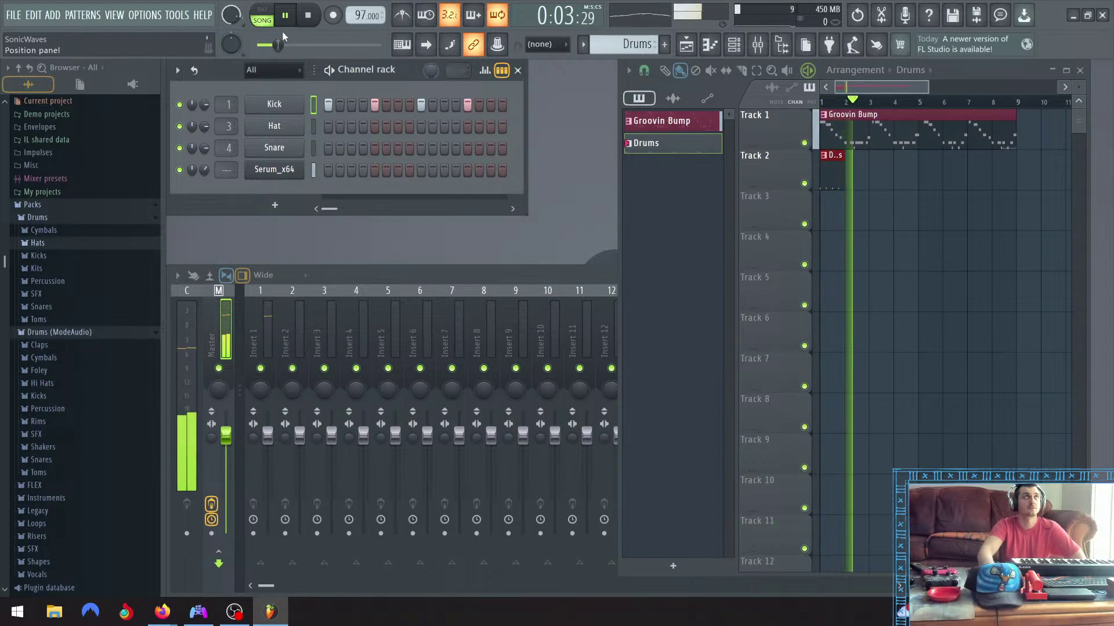
{"action": "left_click", "coordinate": [308, 16]}
{"action": "left_click", "coordinate": [286, 21]}
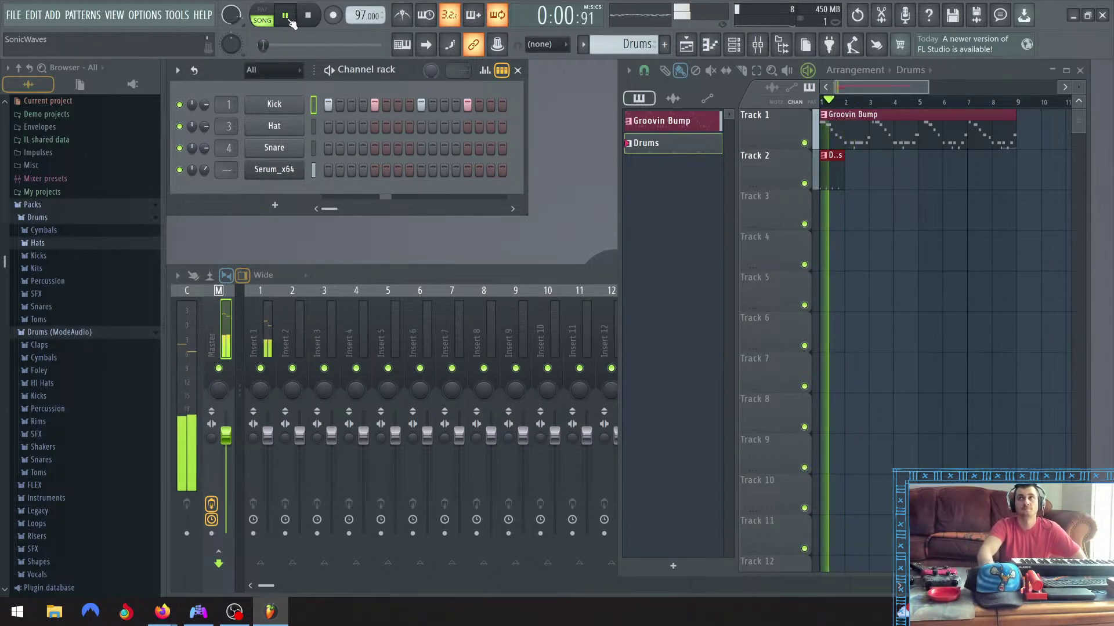
{"action": "left_click", "coordinate": [290, 20]}
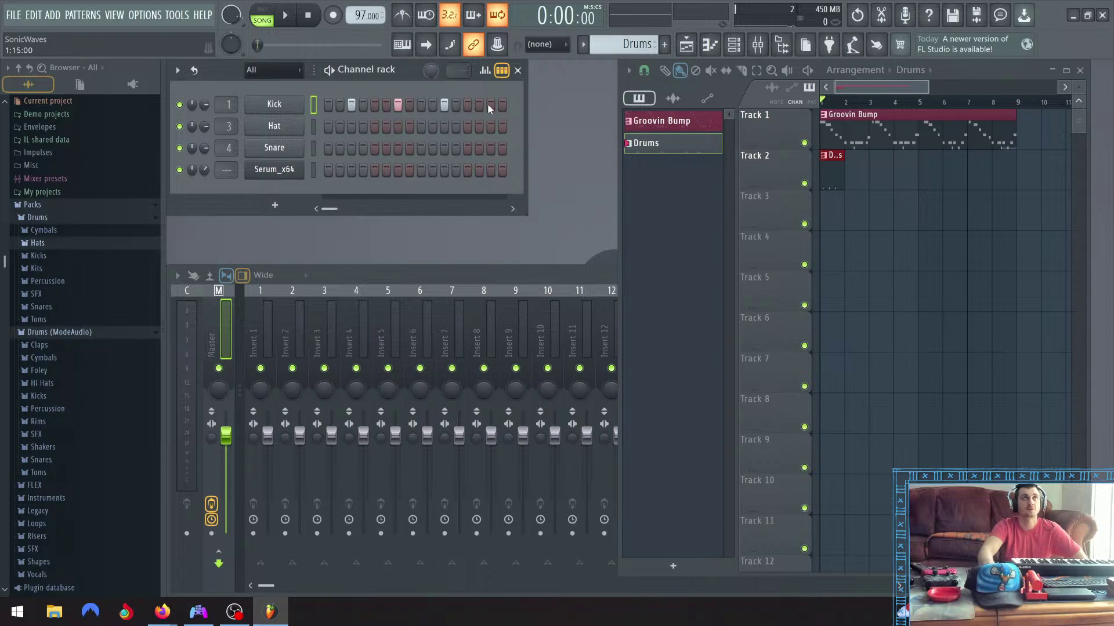
{"action": "left_click", "coordinate": [290, 18]}
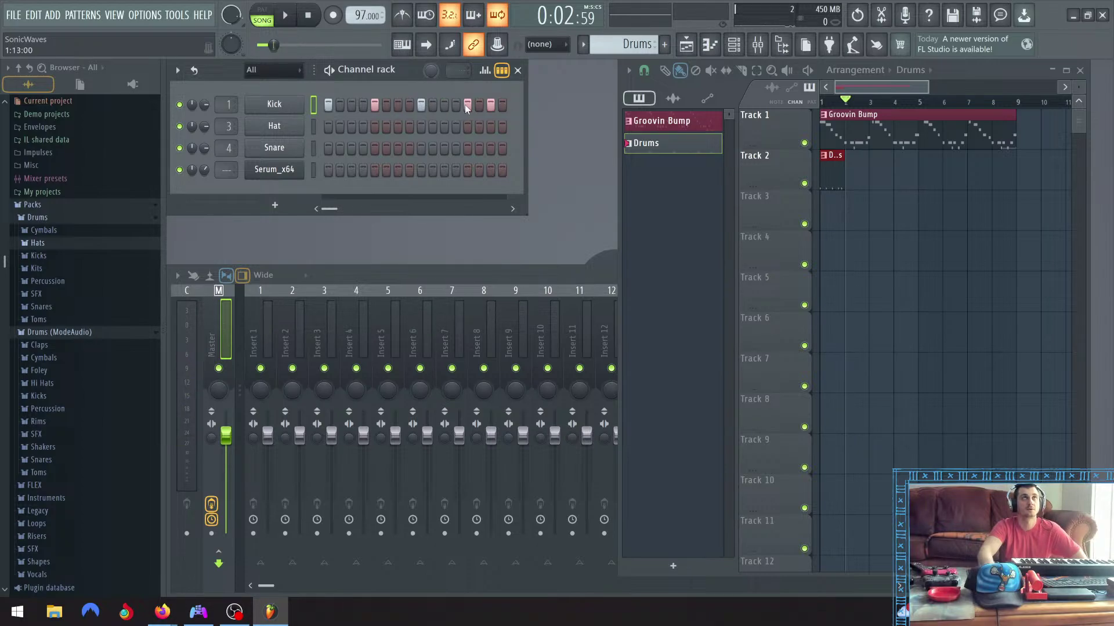
Add Hat hits on steps 3, 7, 11 and 15 of the Drums pattern and play the beat
{"action": "left_click", "coordinate": [350, 126]}
{"action": "left_click", "coordinate": [398, 126]}
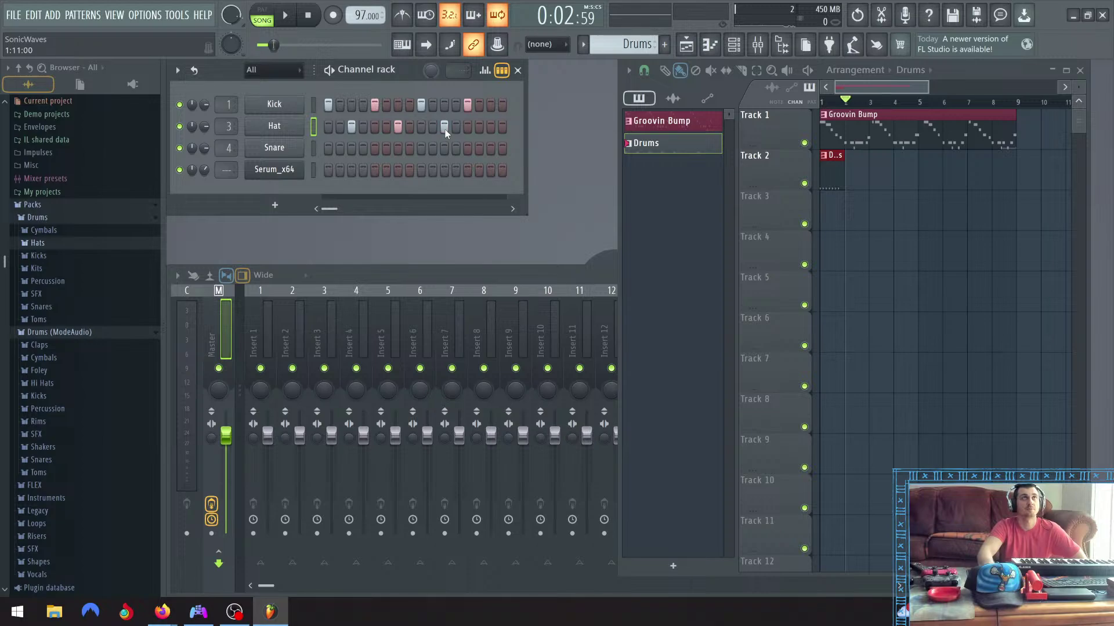
{"action": "left_click", "coordinate": [287, 18]}
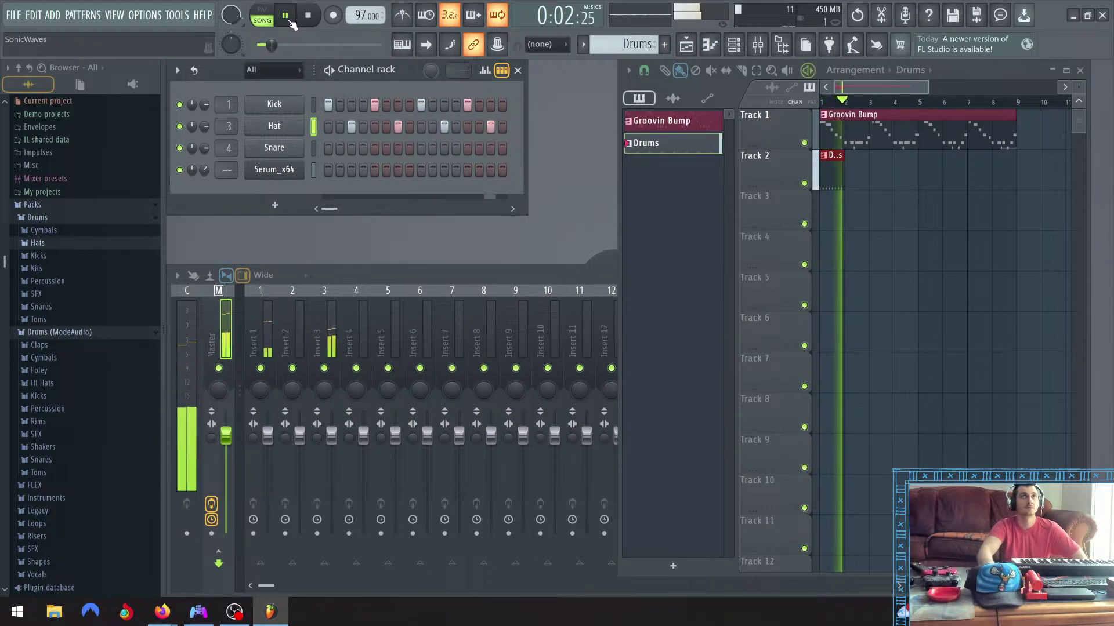
{"action": "left_click", "coordinate": [292, 21]}
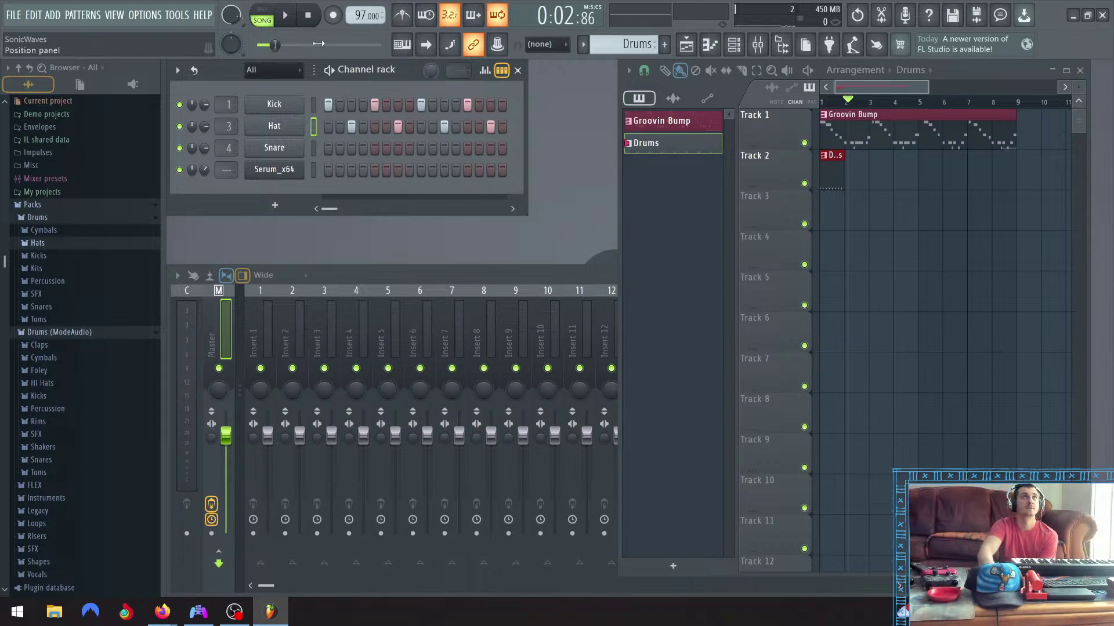
Replay the beat from the start, add Snare hits on steps 12 and 16, and listen to the result
{"action": "left_click", "coordinate": [309, 22]}
{"action": "left_click", "coordinate": [286, 18]}
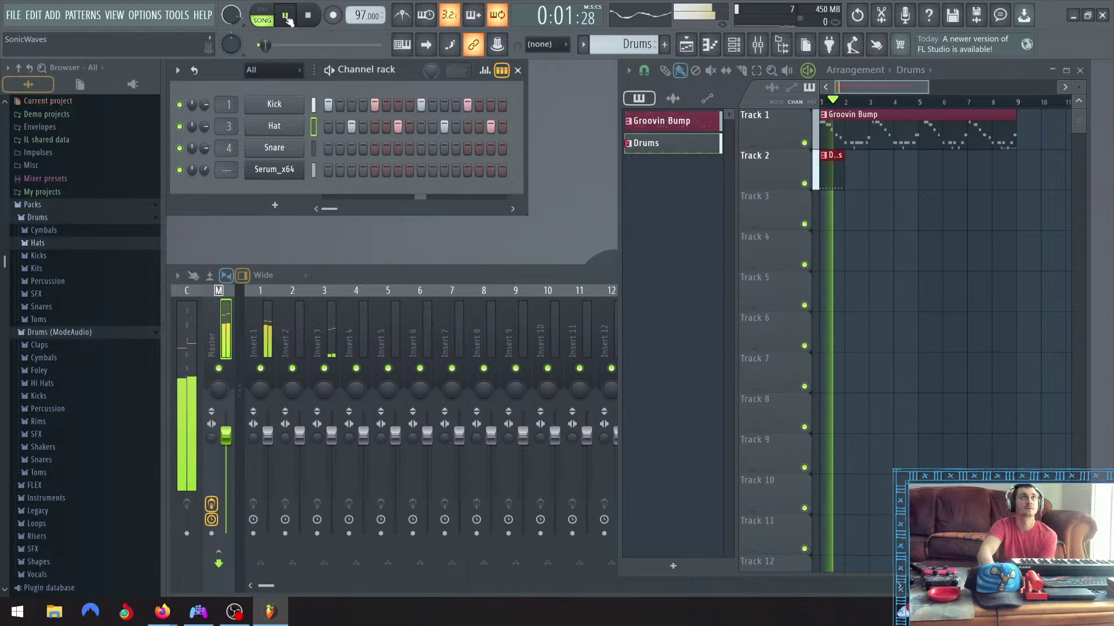
{"action": "left_click", "coordinate": [286, 19]}
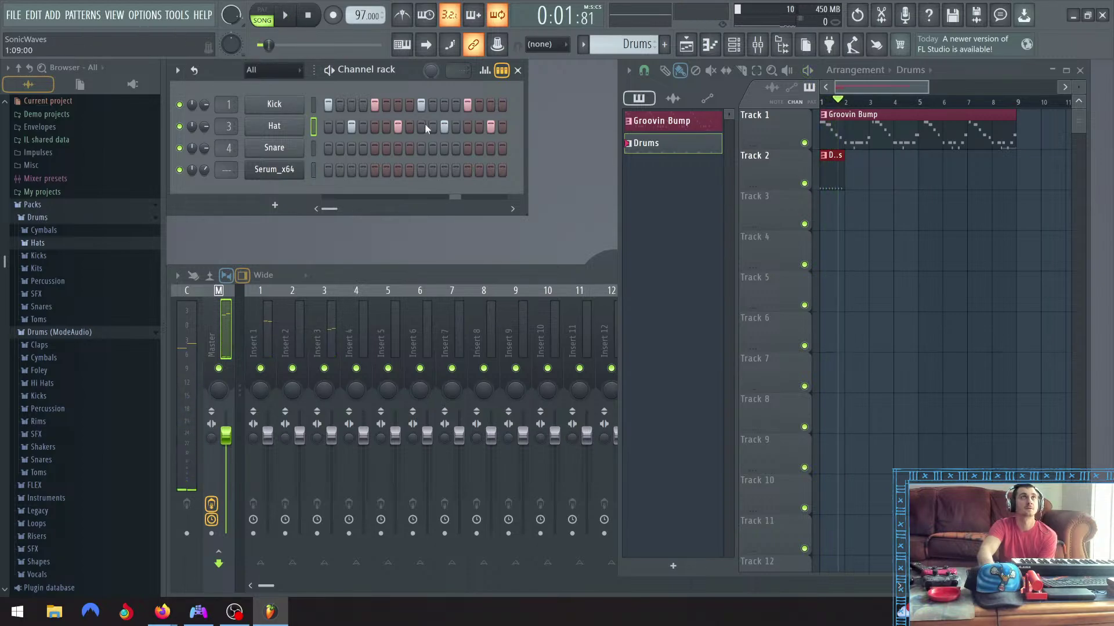
{"action": "left_click", "coordinate": [456, 150]}
{"action": "left_click", "coordinate": [288, 17]}
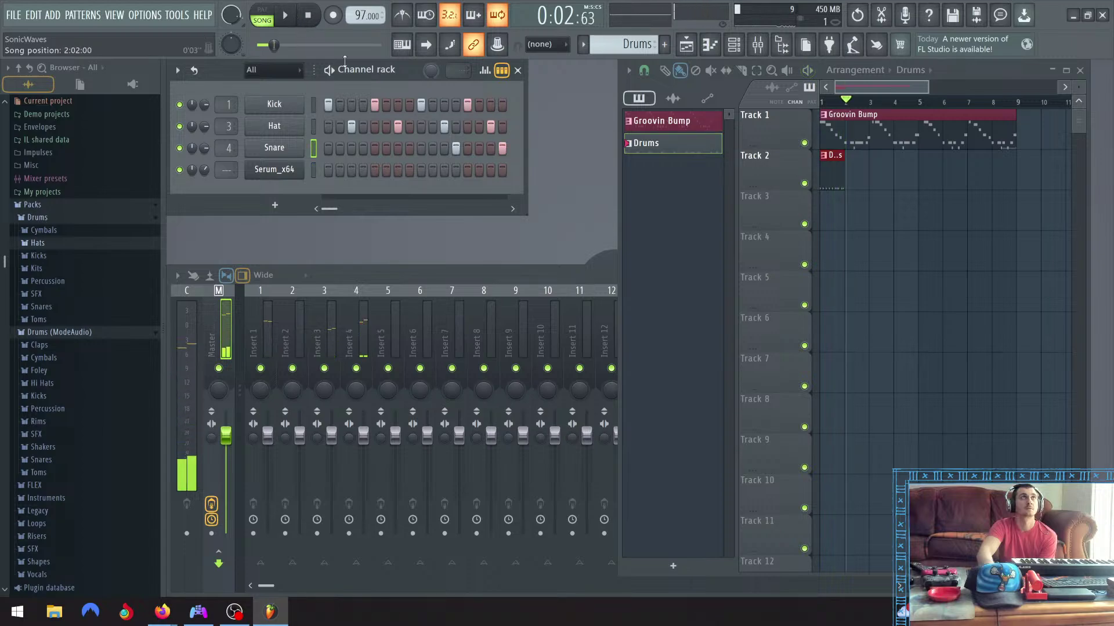
Move the Snare hit from step 12 to step 13, remove the one on step 16, and listen to the Drums pattern
{"action": "key", "text": "space"}
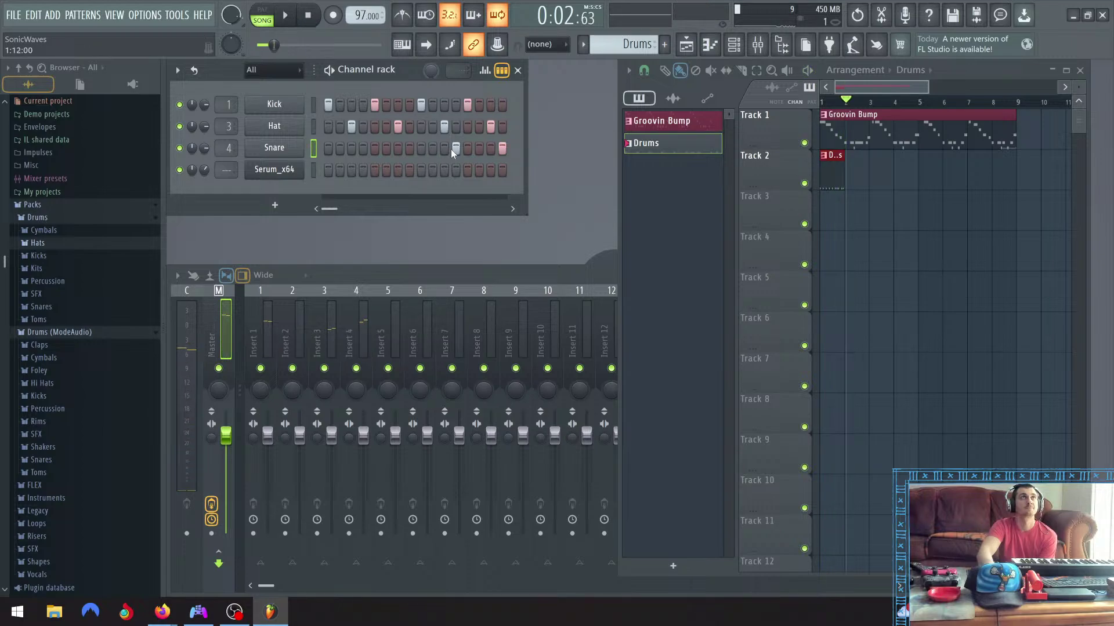
{"action": "left_click", "coordinate": [315, 21]}
{"action": "key", "text": "space"}
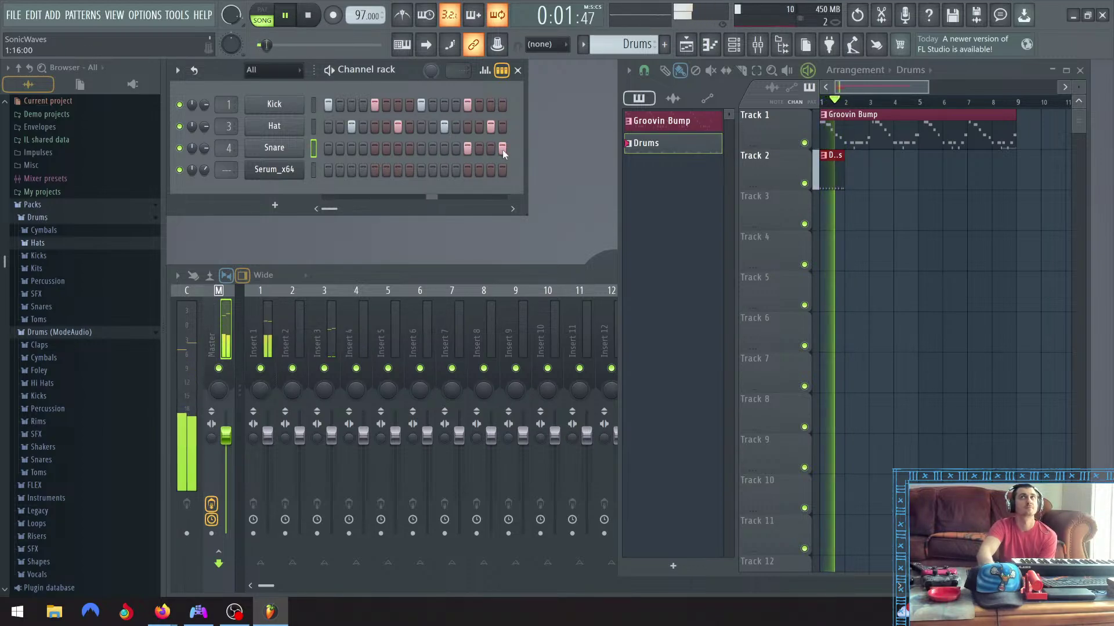
{"action": "left_click", "coordinate": [502, 149]}
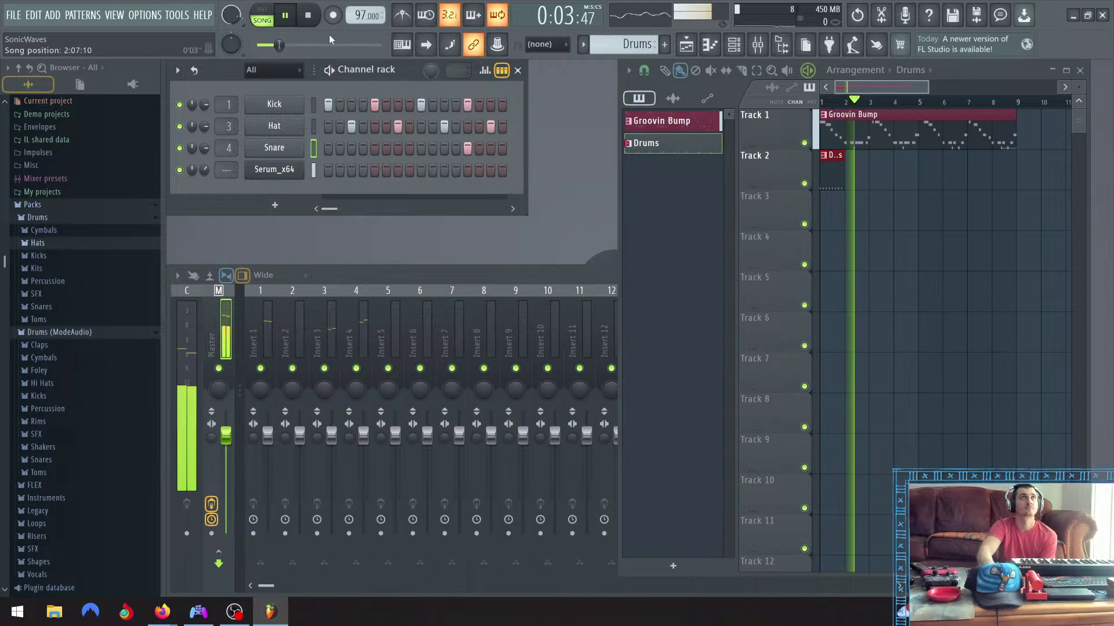
{"action": "left_click", "coordinate": [309, 20]}
{"action": "left_click", "coordinate": [286, 20]}
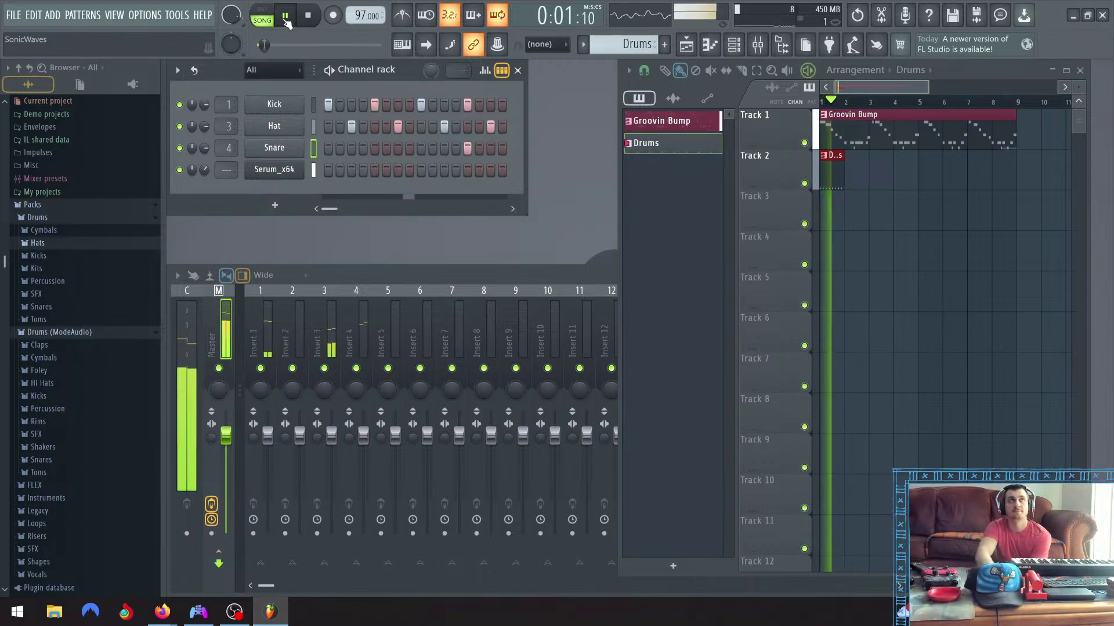
{"action": "left_click", "coordinate": [286, 19]}
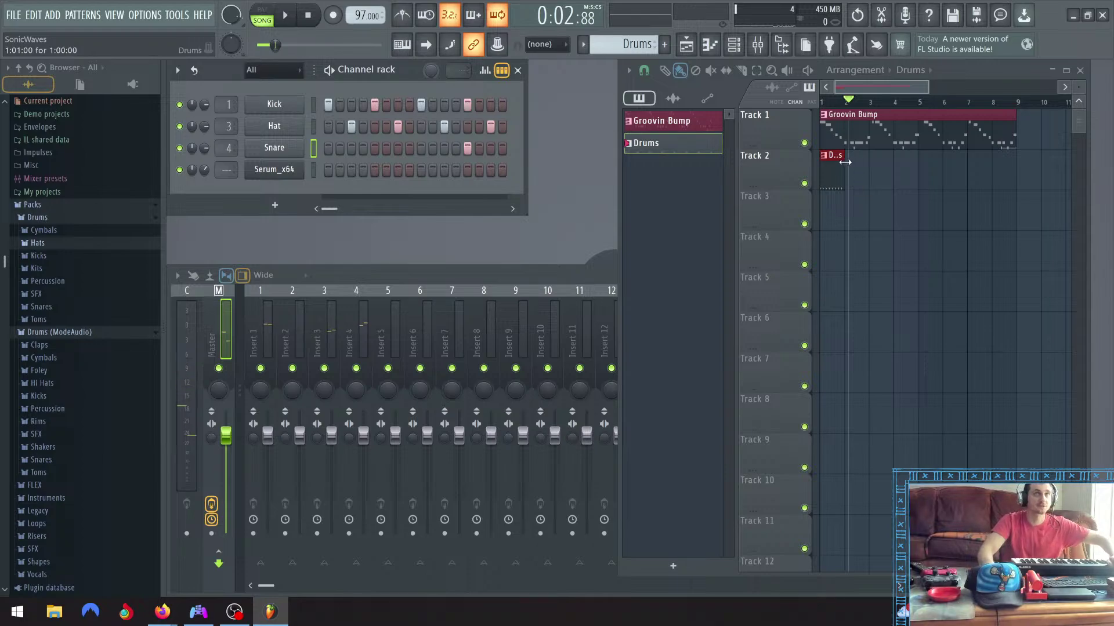
Duplicate the Drums clip to bar 2 of Track 2 and make the copy a unique pattern
{"action": "left_click_drag", "start_coordinate": [833, 171], "coordinate": [855, 172]}
{"action": "scroll", "coordinate": [853, 171], "scroll_direction": "up", "scroll_amount": 5}
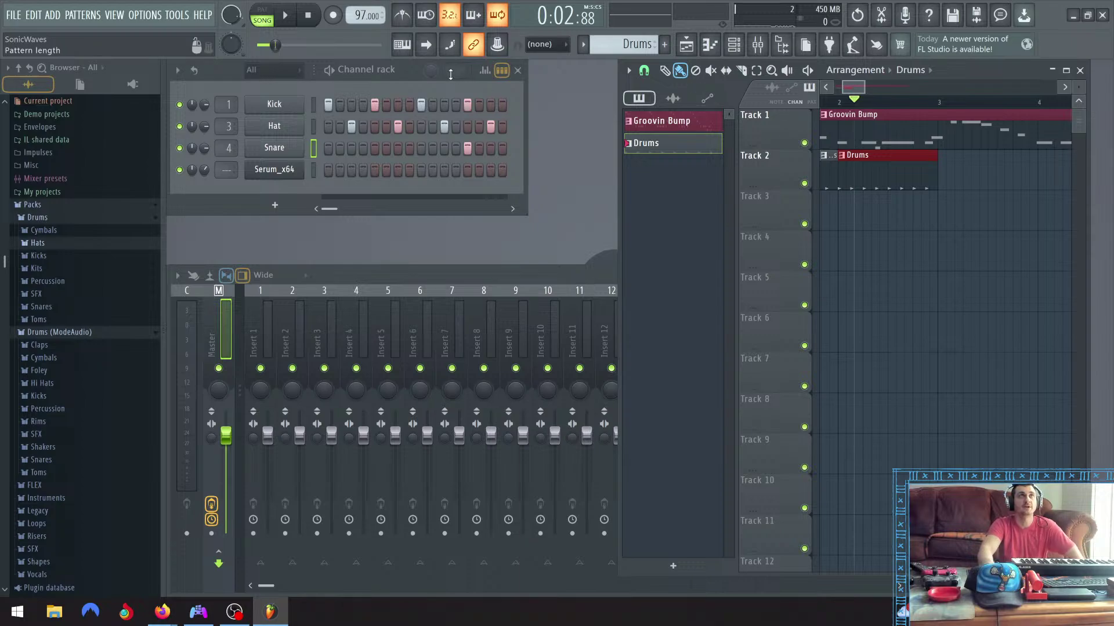
{"action": "left_click", "coordinate": [849, 161]}
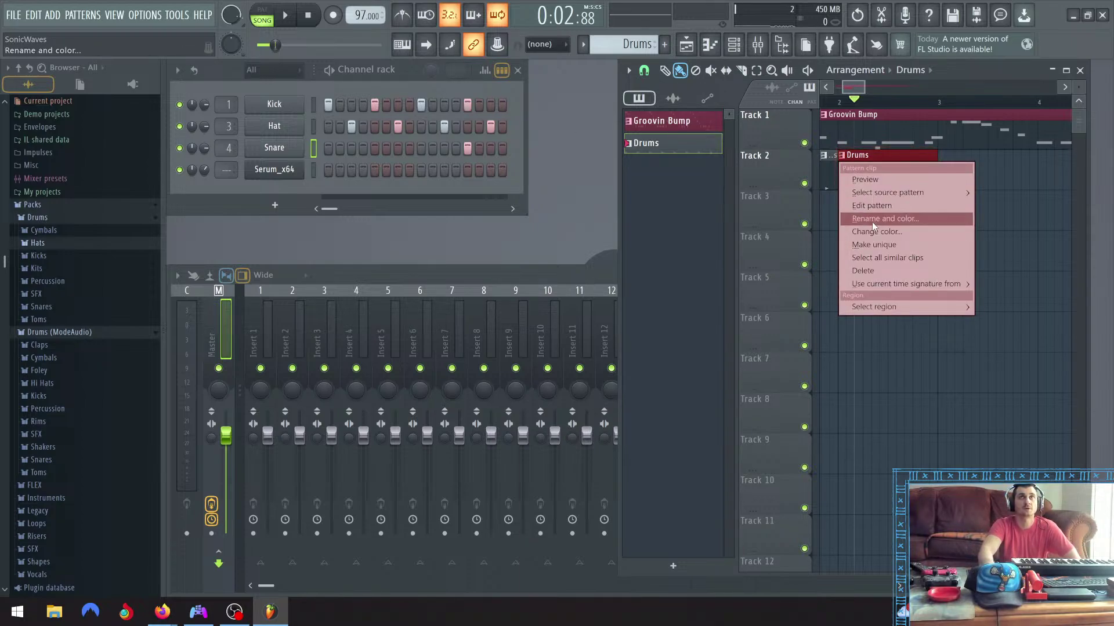
{"action": "left_click", "coordinate": [880, 244]}
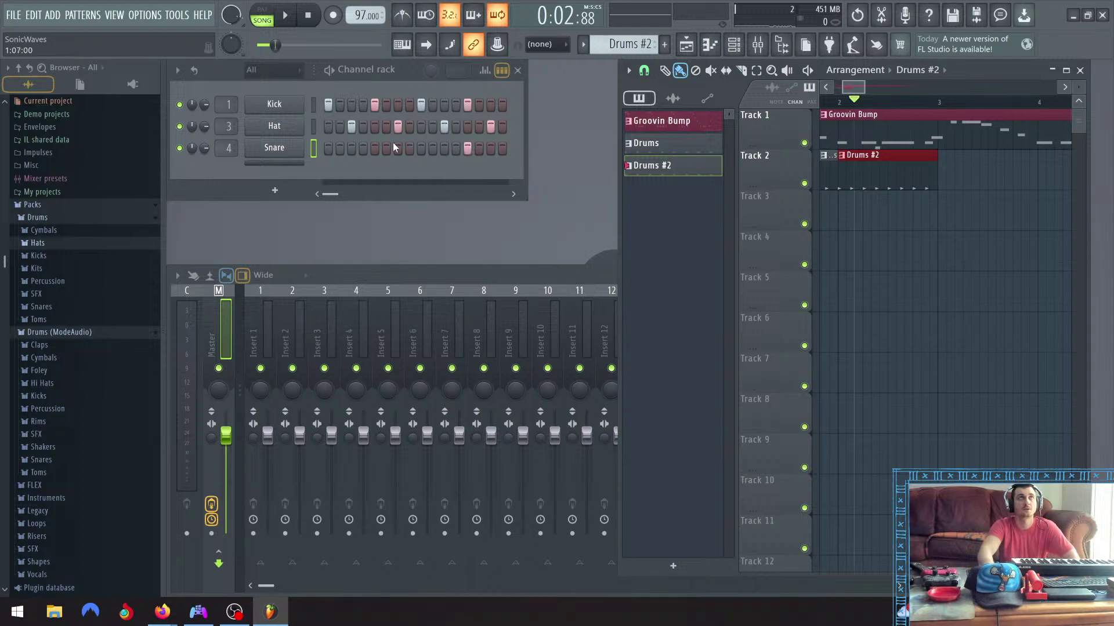
Add a Snare hit on step 5 of the Drums #2 pattern and play both drum bars with the melody
{"action": "left_click", "coordinate": [374, 148]}
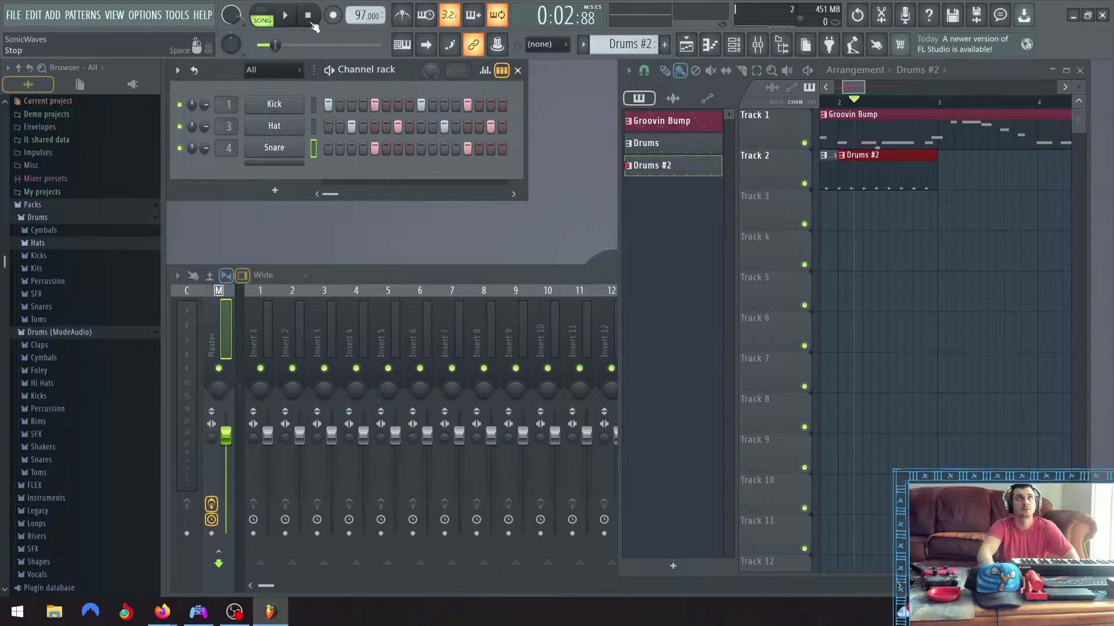
{"action": "key", "text": "space"}
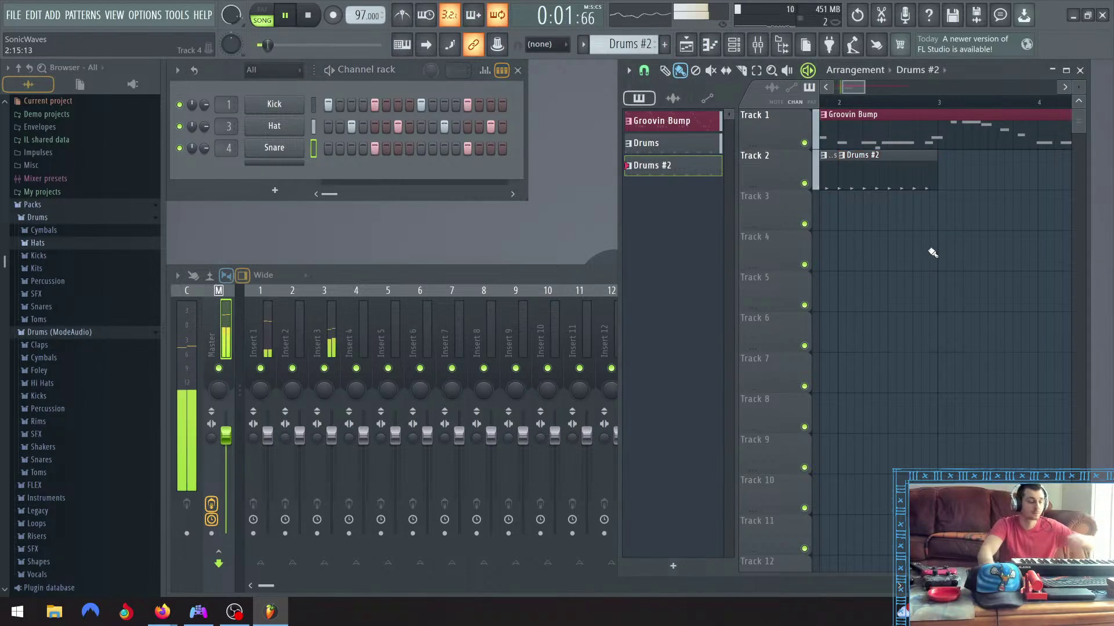
{"action": "scroll", "coordinate": [925, 247], "scroll_direction": "down", "scroll_amount": 3}
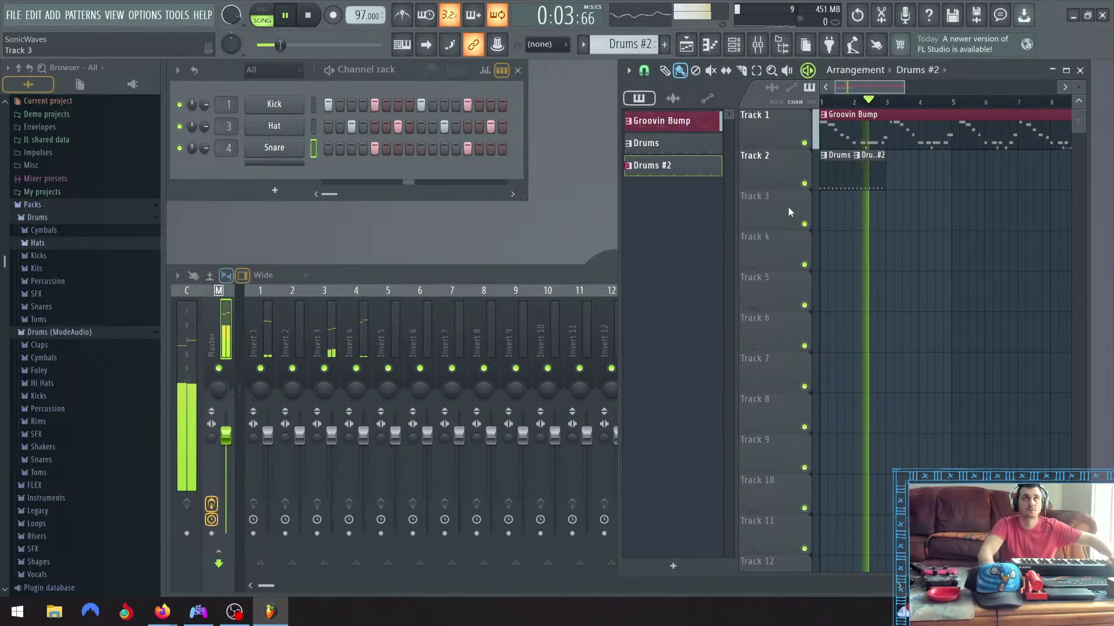
{"action": "key", "text": "space"}
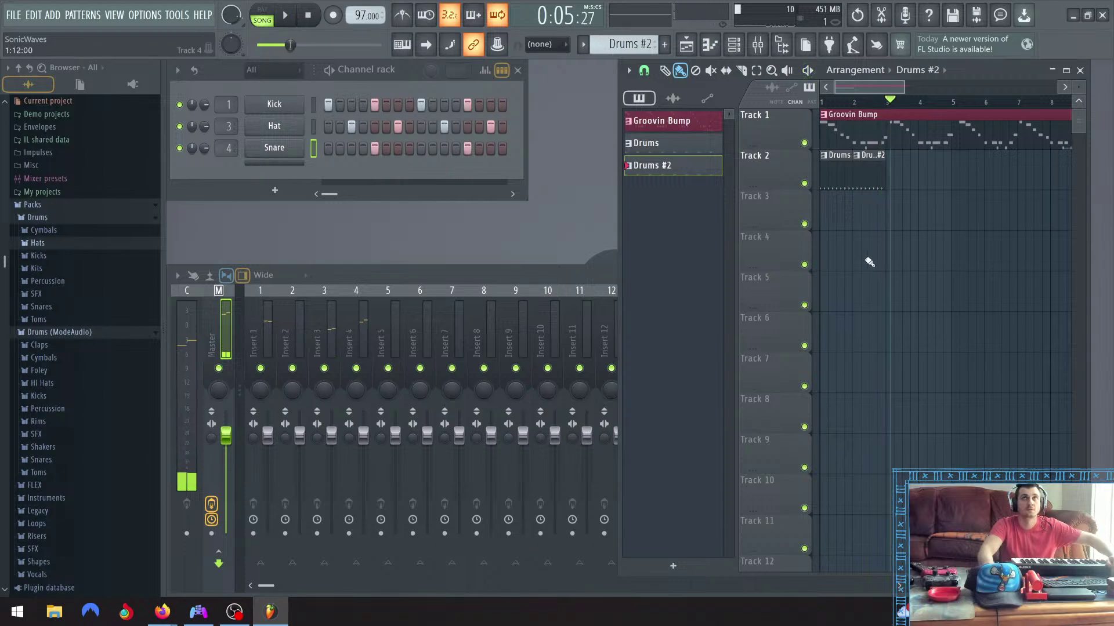
Duplicate the Drums and Drums #2 clips into bars 3 and 4 of Track 2
{"action": "left_click_drag", "start_coordinate": [835, 174], "coordinate": [891, 184]}
{"action": "scroll", "coordinate": [887, 177], "scroll_direction": "up", "scroll_amount": 4}
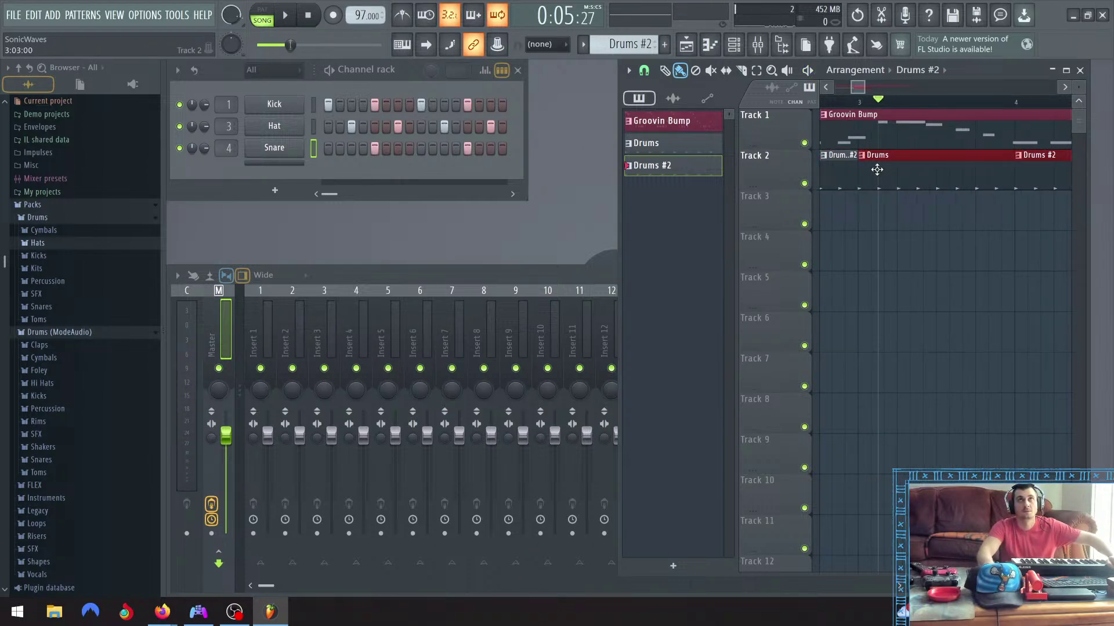
{"action": "left_click", "coordinate": [877, 169]}
{"action": "scroll", "coordinate": [888, 183], "scroll_direction": "down", "scroll_amount": 5}
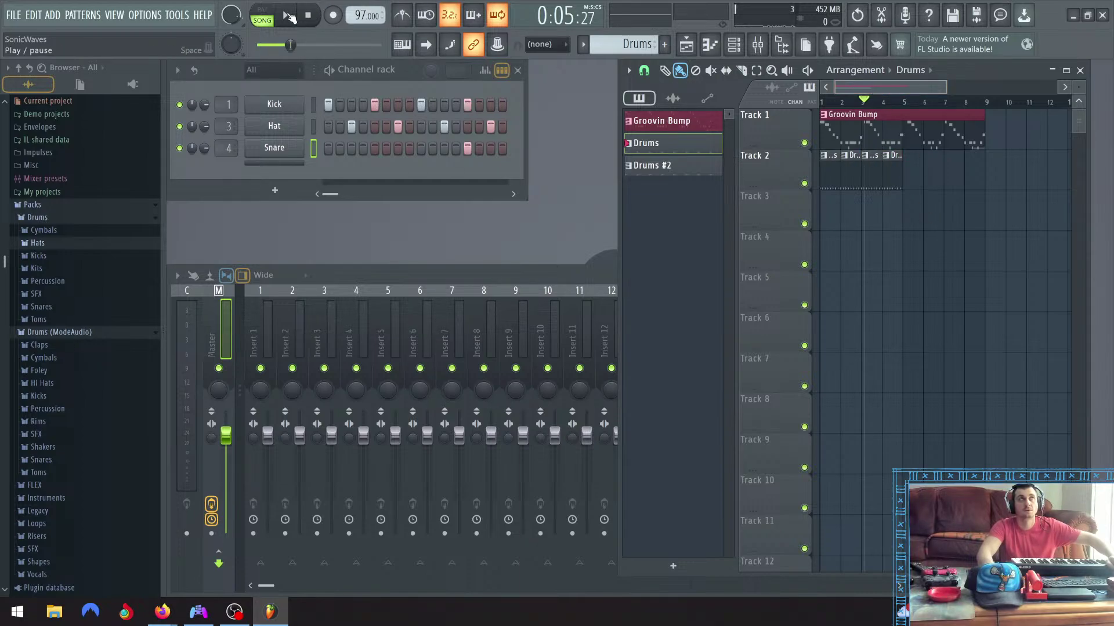
Play the four-bar drum arrangement against the Groovin Bump melody, restarting from the beginning to judge the beat
{"action": "left_click", "coordinate": [289, 16]}
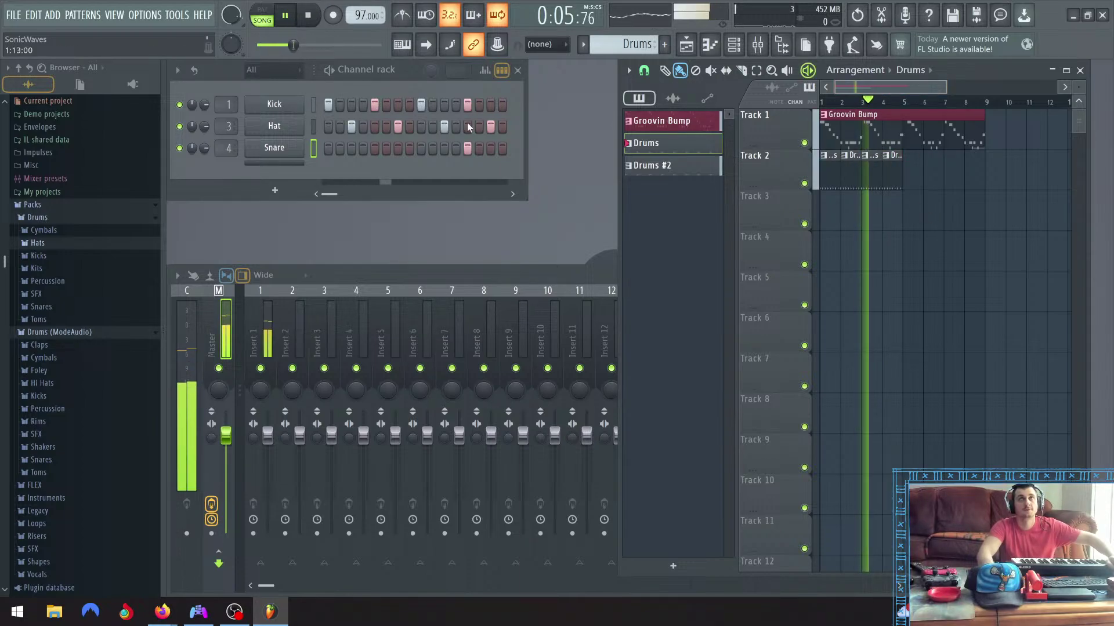
{"action": "left_click", "coordinate": [308, 15]}
{"action": "key", "text": "space"}
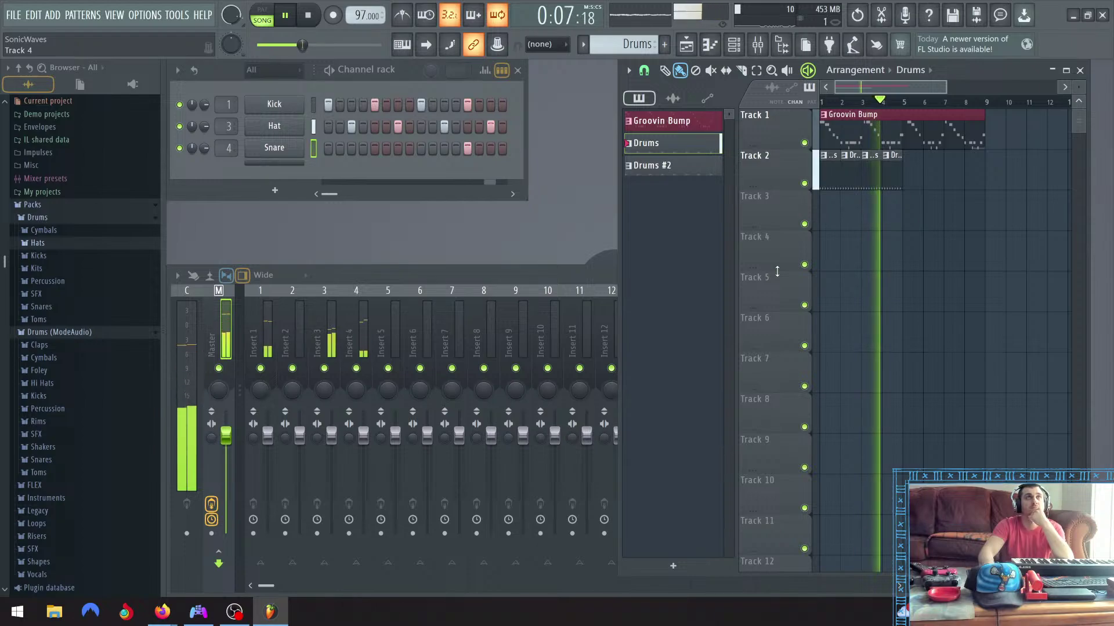
{"action": "left_click_drag", "start_coordinate": [302, 44], "coordinate": [315, 45]}
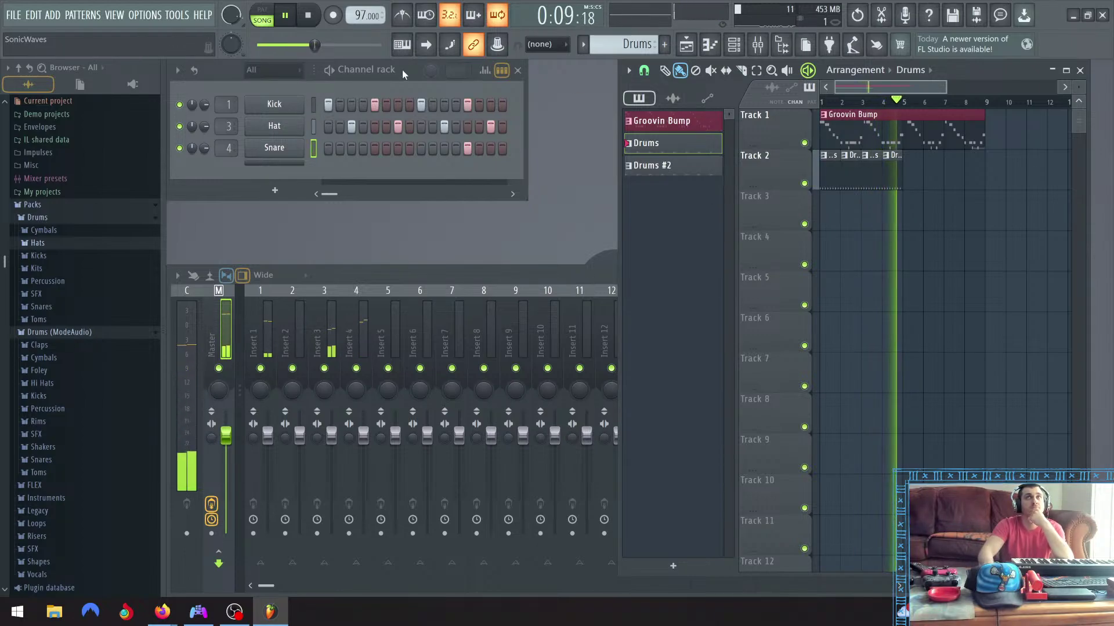
{"action": "left_click", "coordinate": [285, 16]}
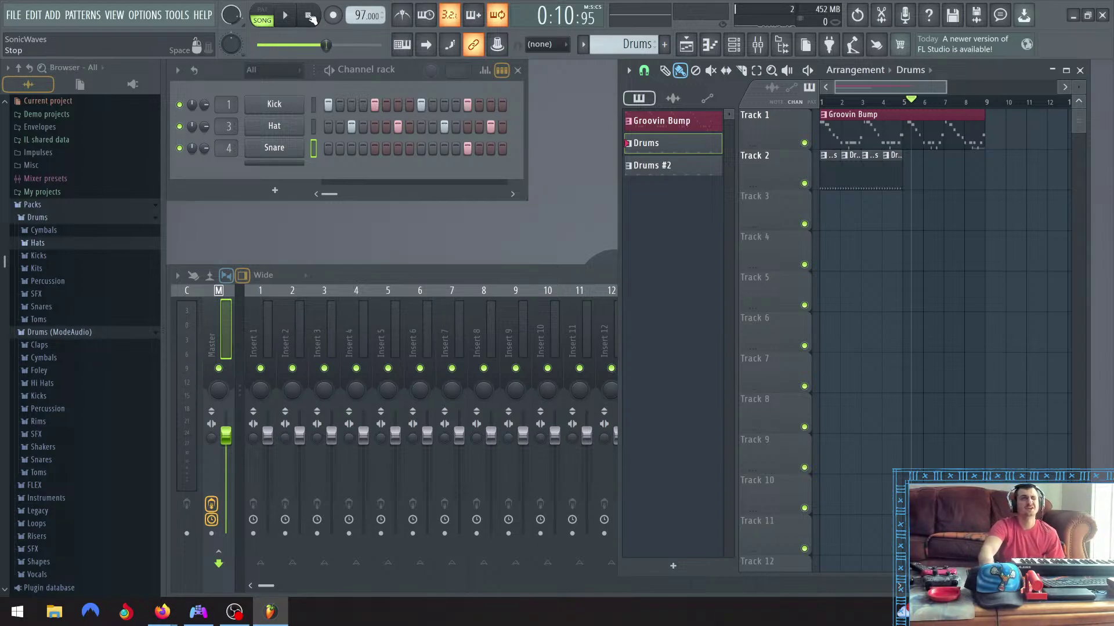
{"action": "left_click", "coordinate": [307, 17]}
{"action": "left_click", "coordinate": [290, 17]}
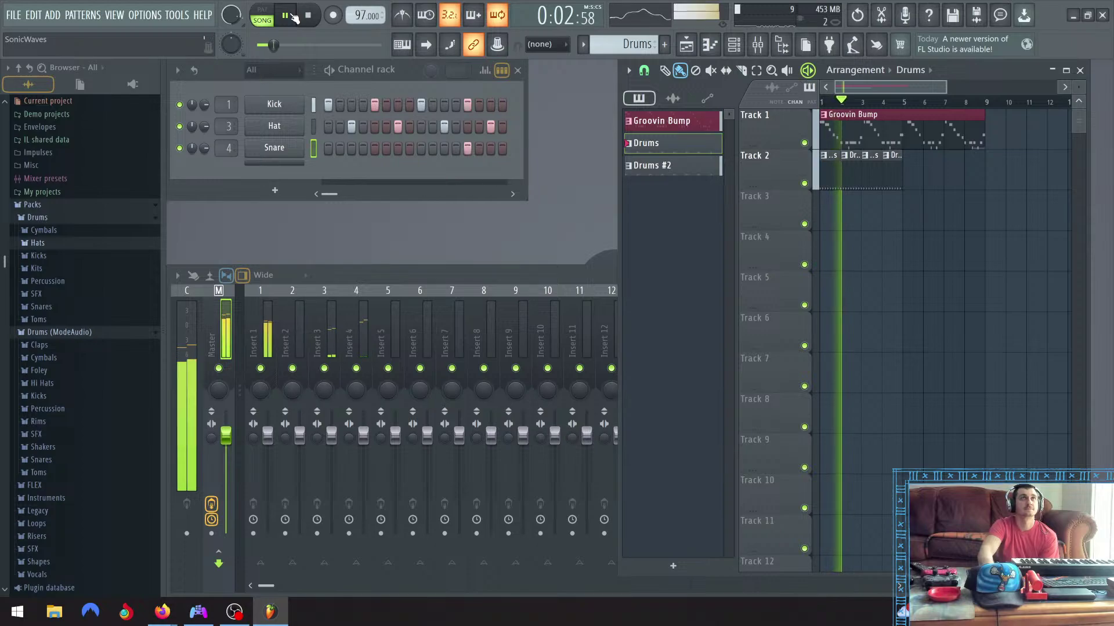
{"action": "left_click", "coordinate": [293, 17]}
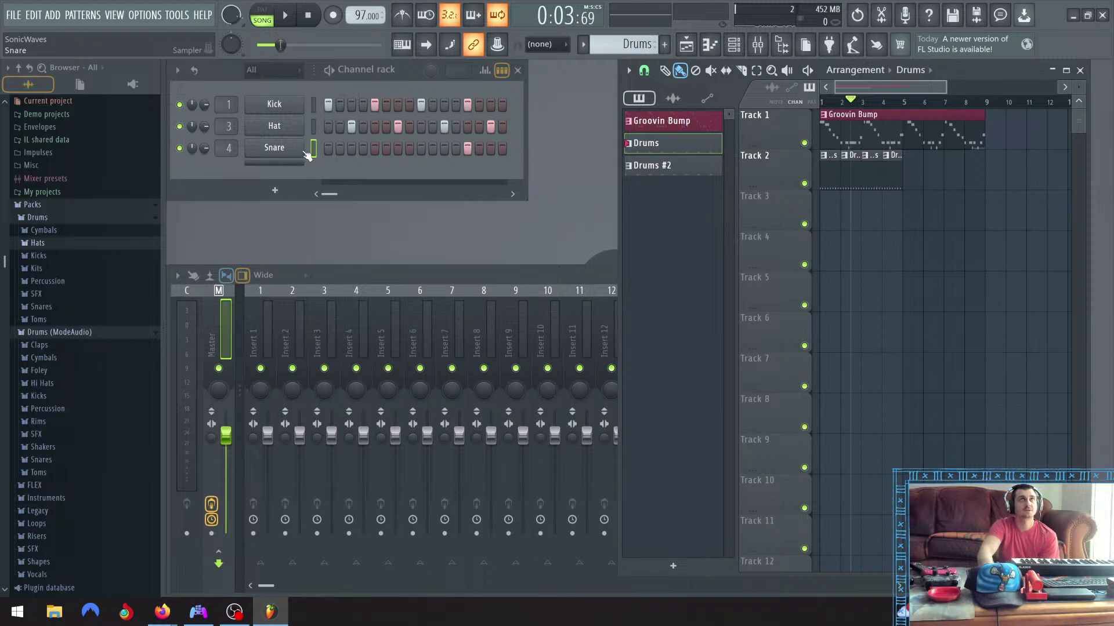
Assign random colors to the Drums and Drums #2 patterns
{"action": "right_click", "coordinate": [672, 142]}
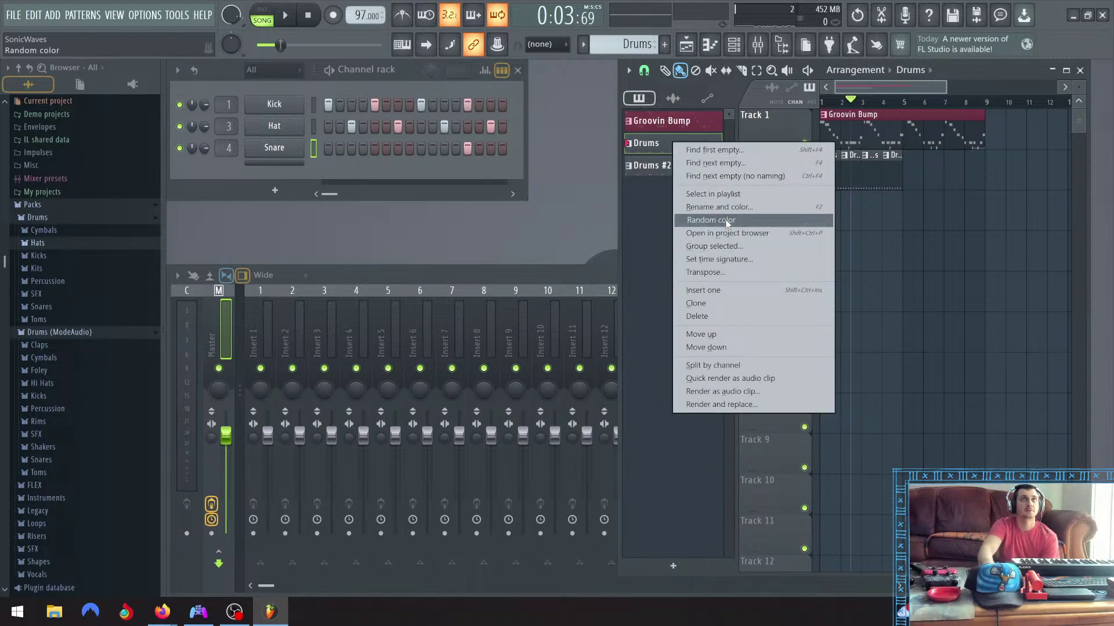
{"action": "left_click", "coordinate": [725, 221]}
{"action": "right_click", "coordinate": [675, 169]}
{"action": "left_click", "coordinate": [721, 249]}
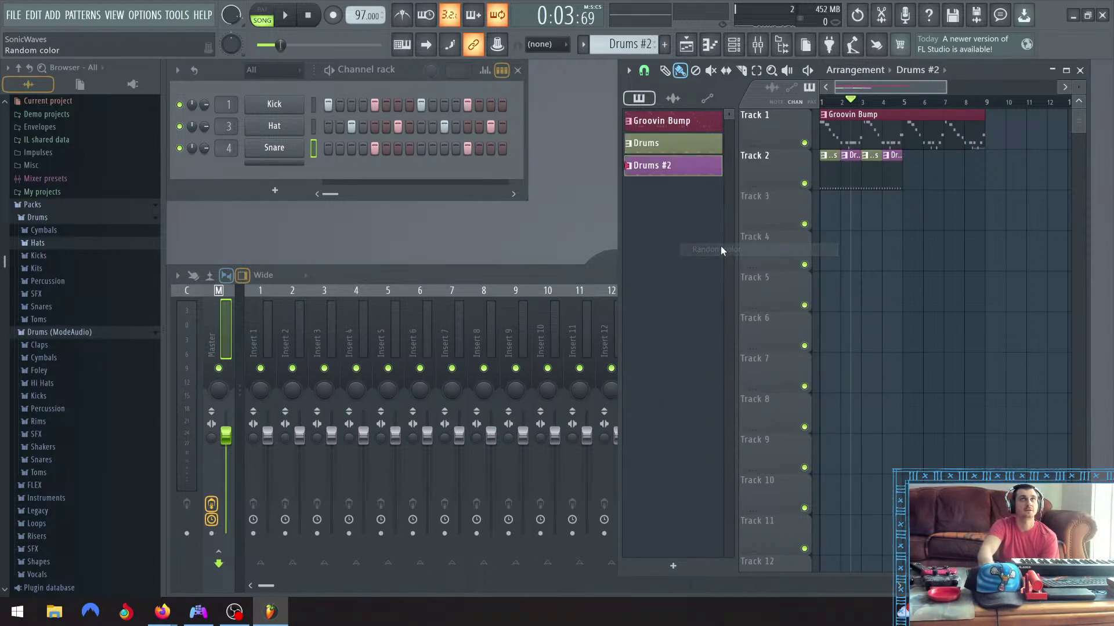
{"action": "right_click", "coordinate": [670, 167]}
{"action": "left_click", "coordinate": [660, 211]}
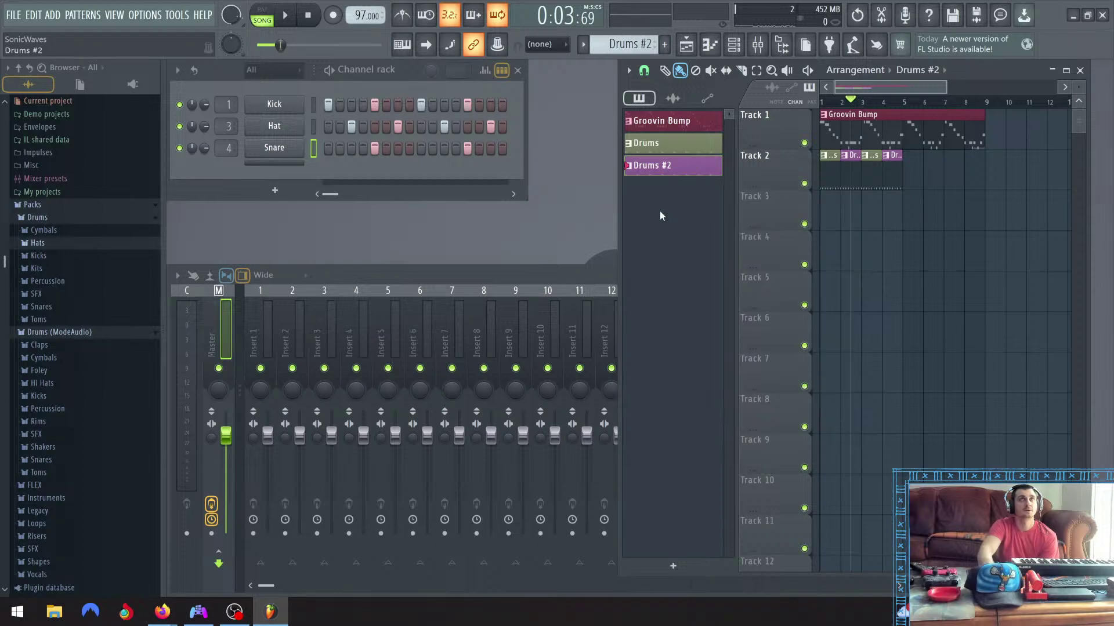
Select the Kick channel and audition the FPC 1 to FPC 4 Kick samples from the Drums pack
{"action": "key", "text": "space"}
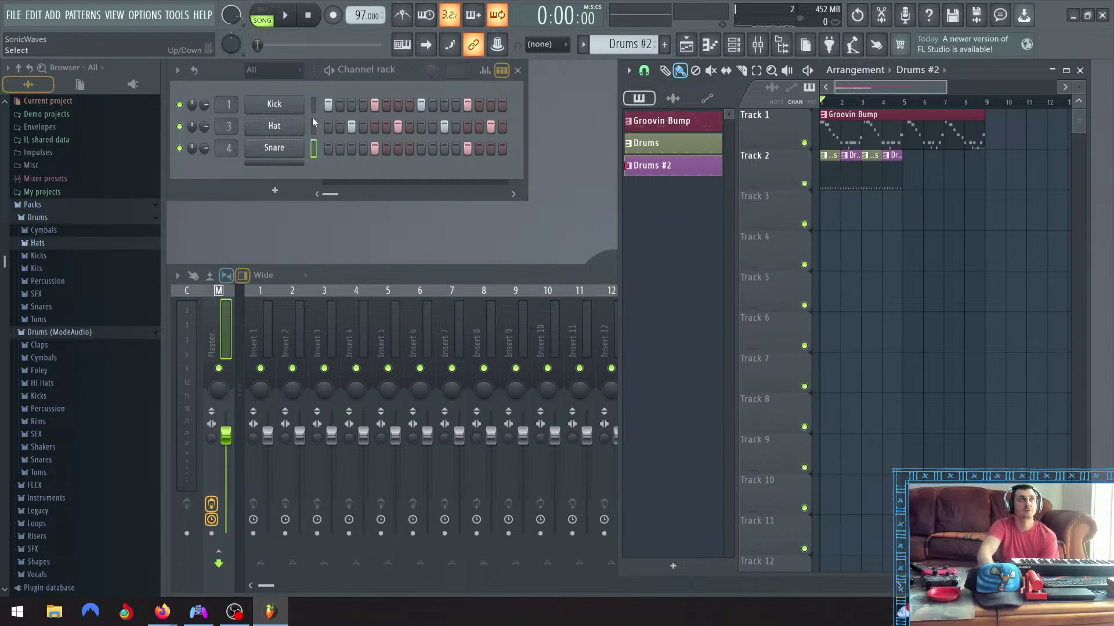
{"action": "left_click", "coordinate": [275, 105]}
{"action": "left_click", "coordinate": [612, 174]}
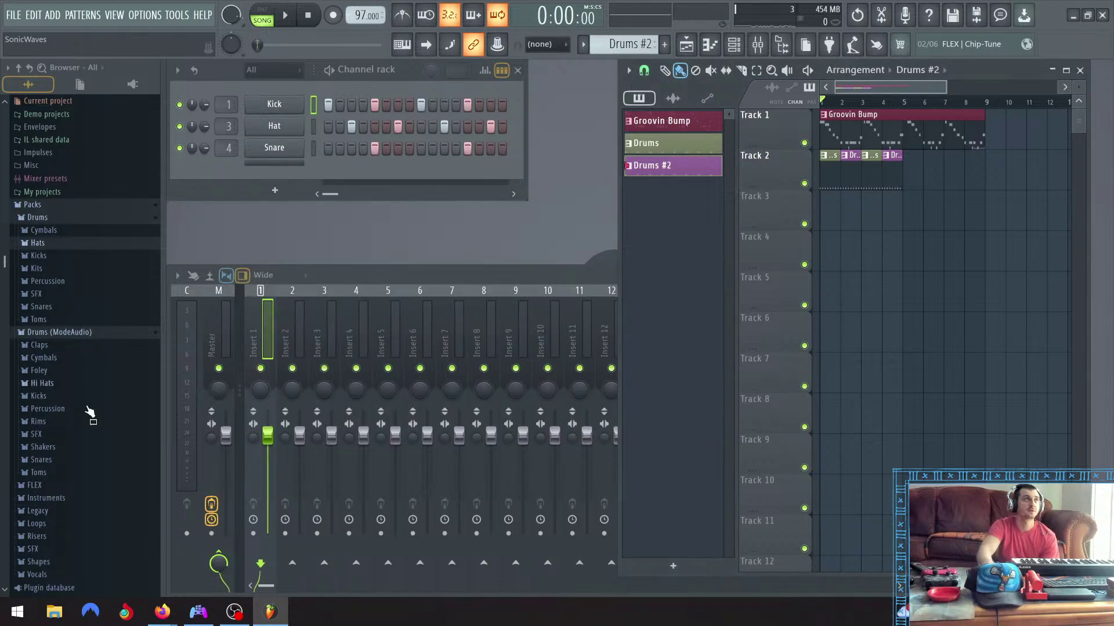
{"action": "left_click", "coordinate": [41, 256]}
{"action": "left_click", "coordinate": [61, 253]}
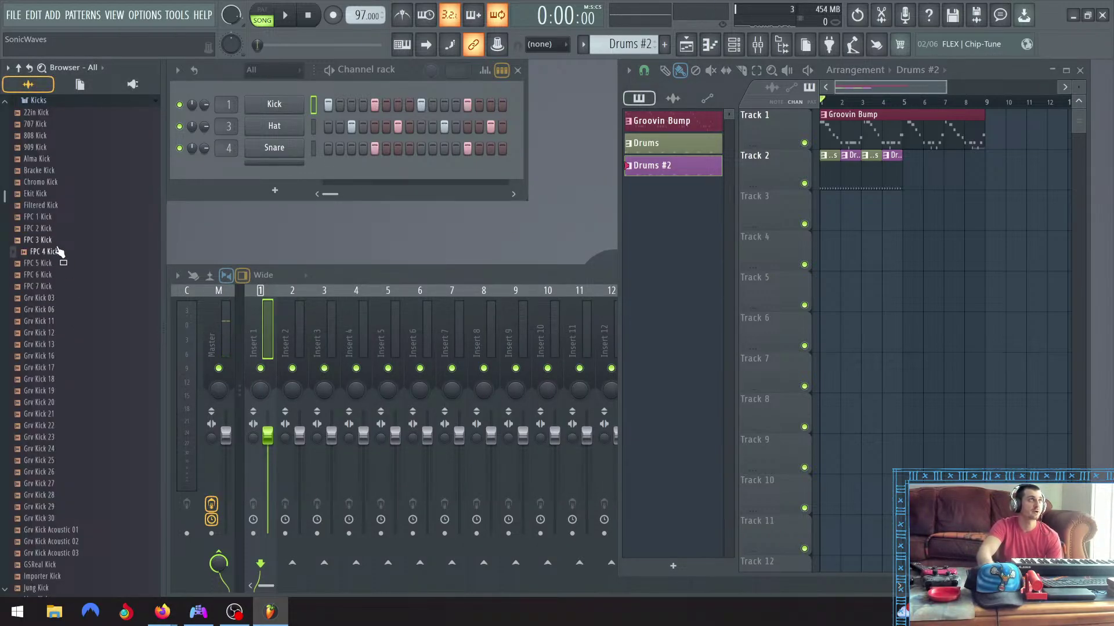
{"action": "left_click", "coordinate": [42, 240]}
{"action": "left_click", "coordinate": [43, 228]}
{"action": "left_click", "coordinate": [51, 218]}
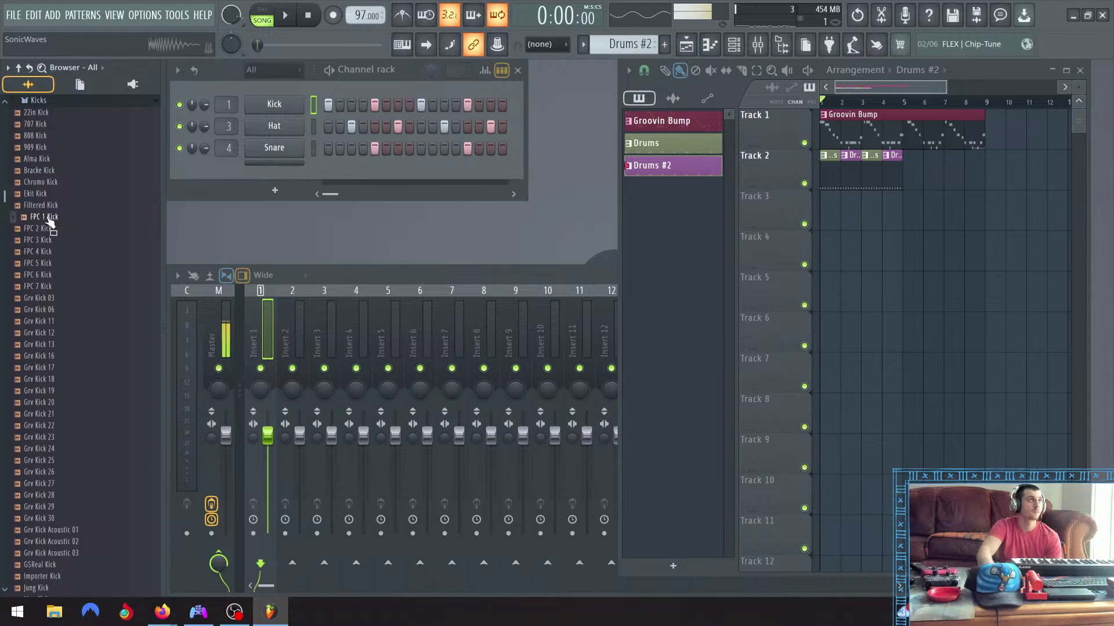
{"action": "left_click", "coordinate": [52, 230]}
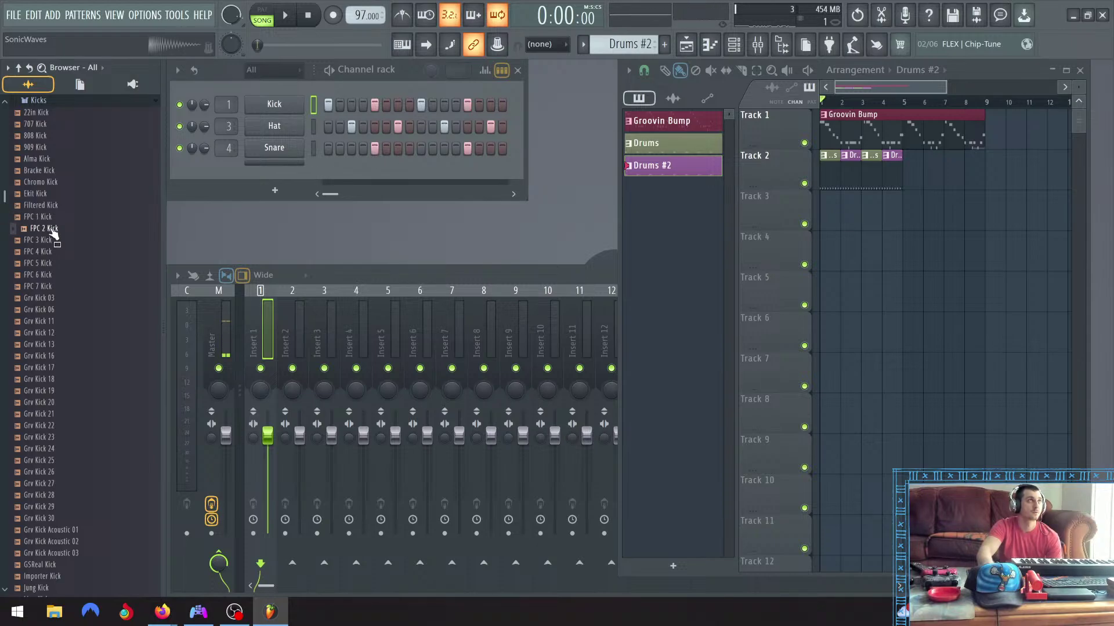
Replace the Kick channel's sample with FPC 2 Kick and play the song to hear it
{"action": "right_click", "coordinate": [55, 230]}
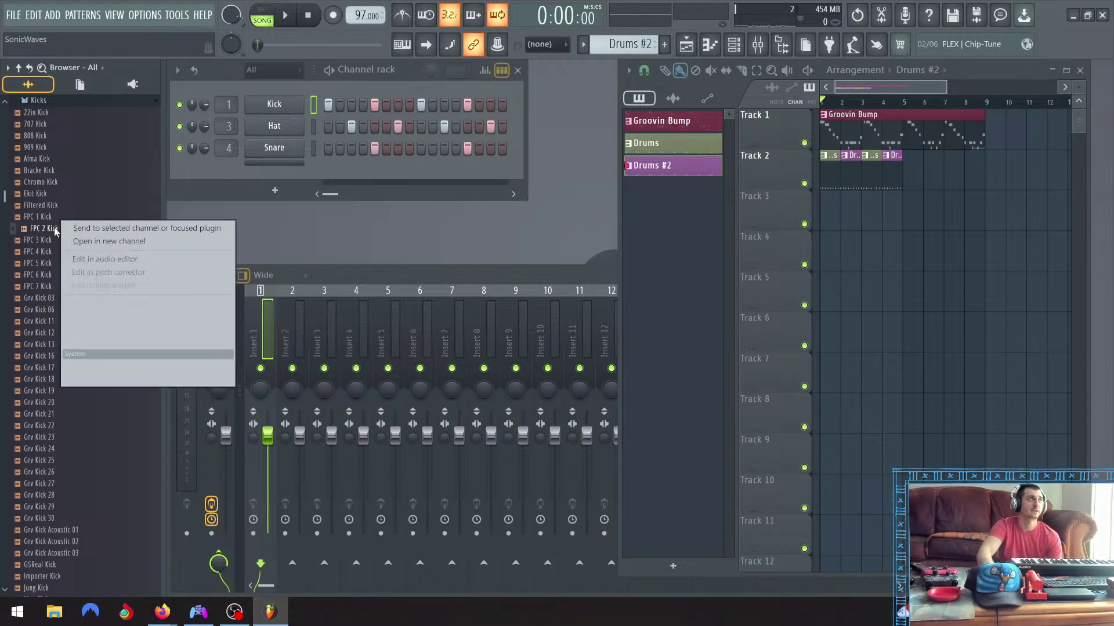
{"action": "left_click", "coordinate": [93, 229]}
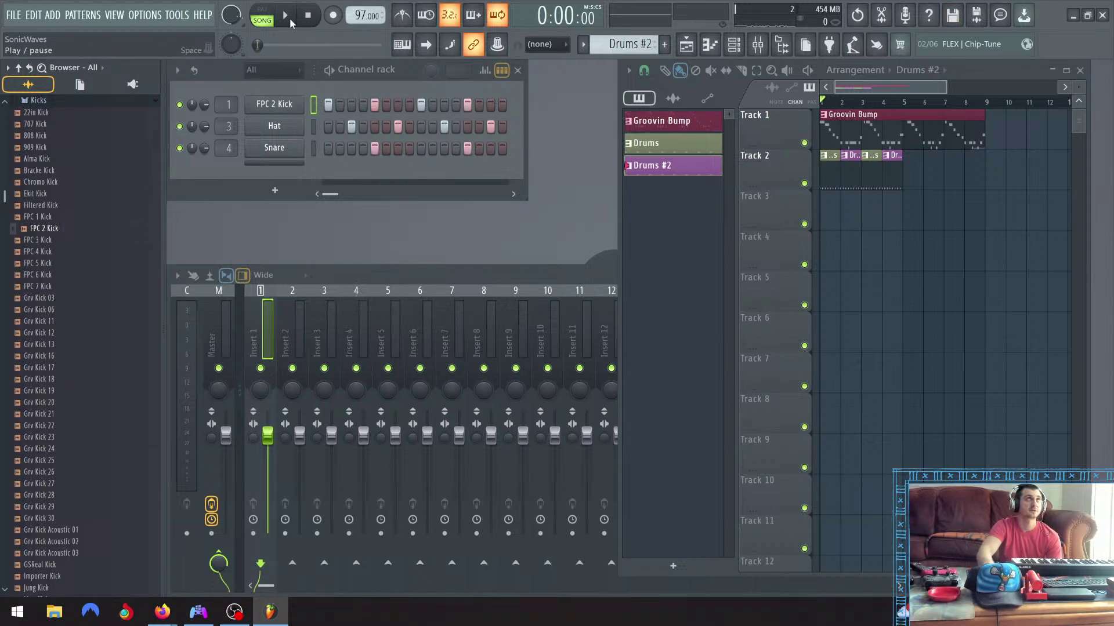
{"action": "left_click", "coordinate": [291, 21]}
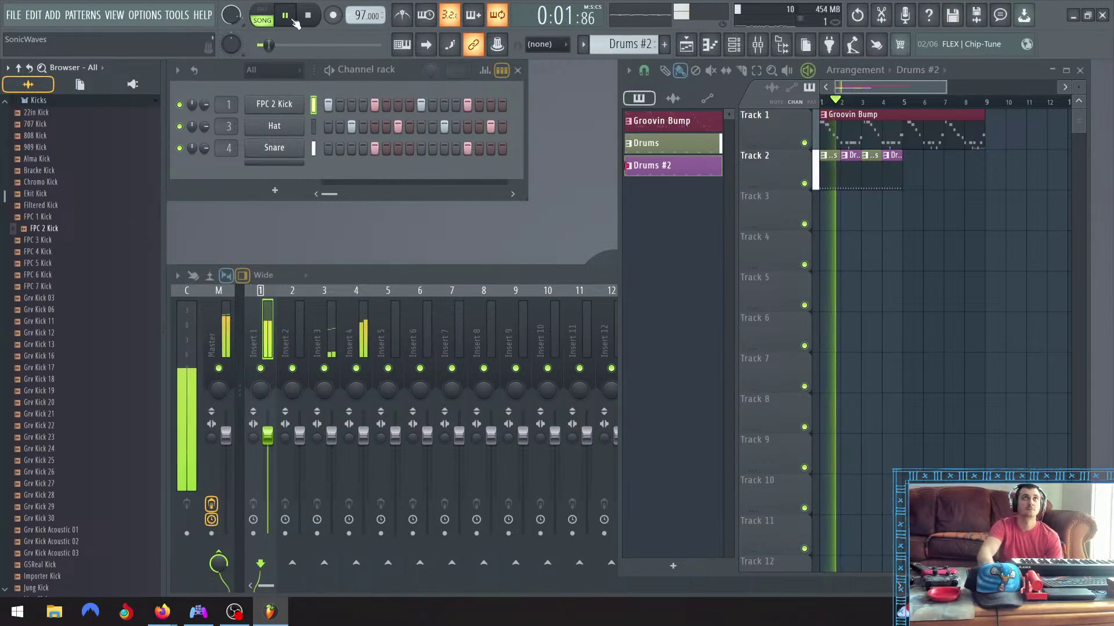
{"action": "left_click", "coordinate": [287, 17]}
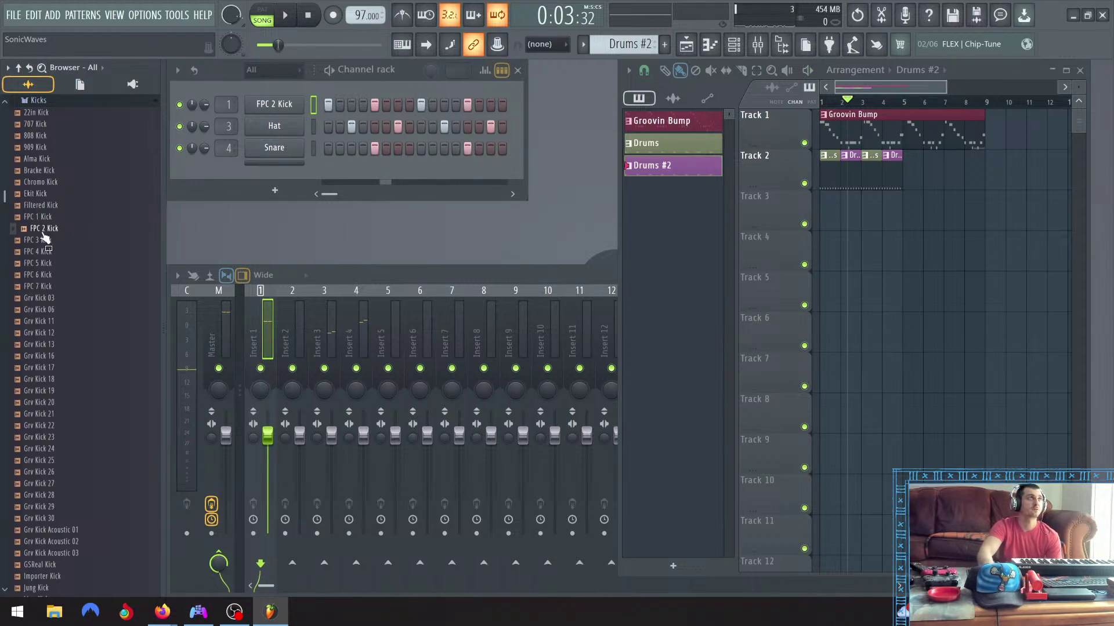
Select the Snare channel and open the Snares folder of the Drums (ModeAudio) pack
{"action": "scroll", "coordinate": [46, 229], "scroll_direction": "up", "scroll_amount": 3}
{"action": "left_click", "coordinate": [56, 173]}
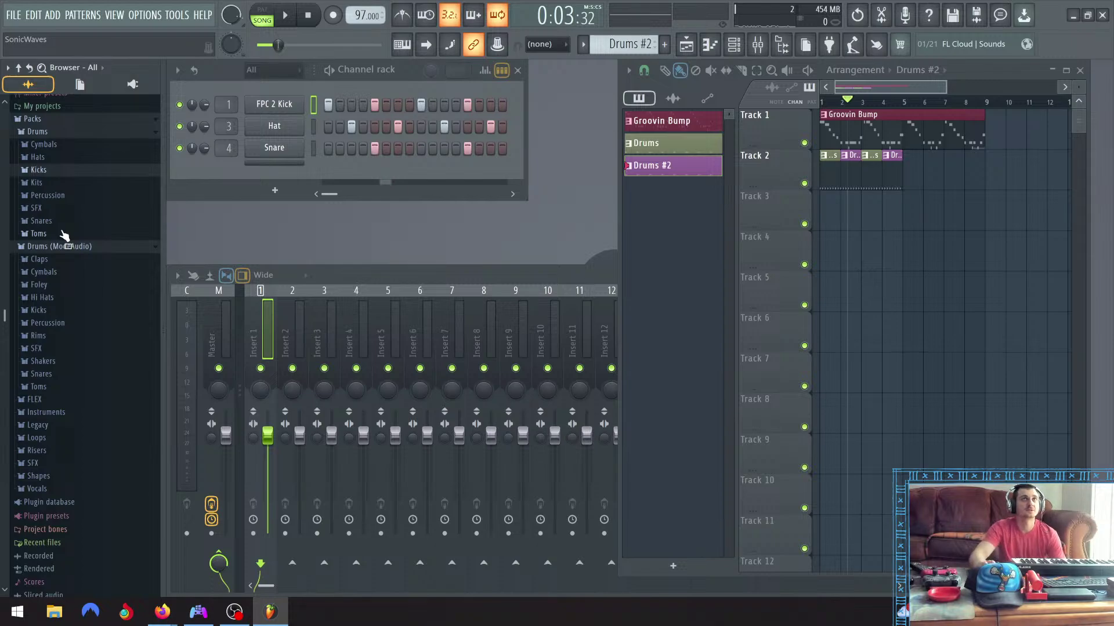
{"action": "left_click", "coordinate": [275, 148]}
{"action": "left_click", "coordinate": [669, 230]}
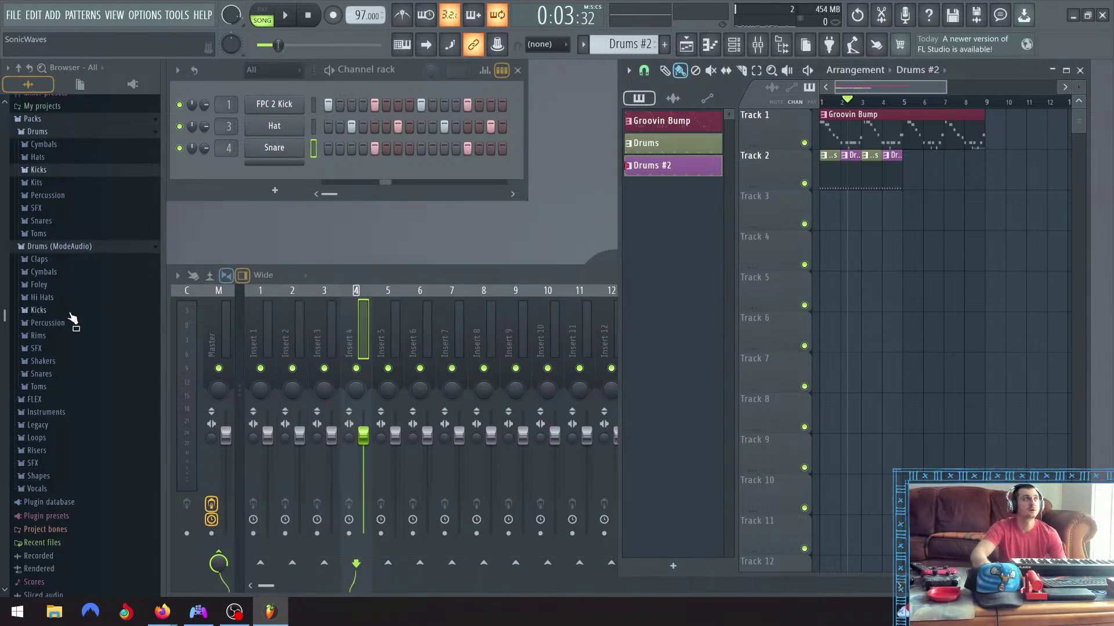
{"action": "left_click", "coordinate": [56, 376]}
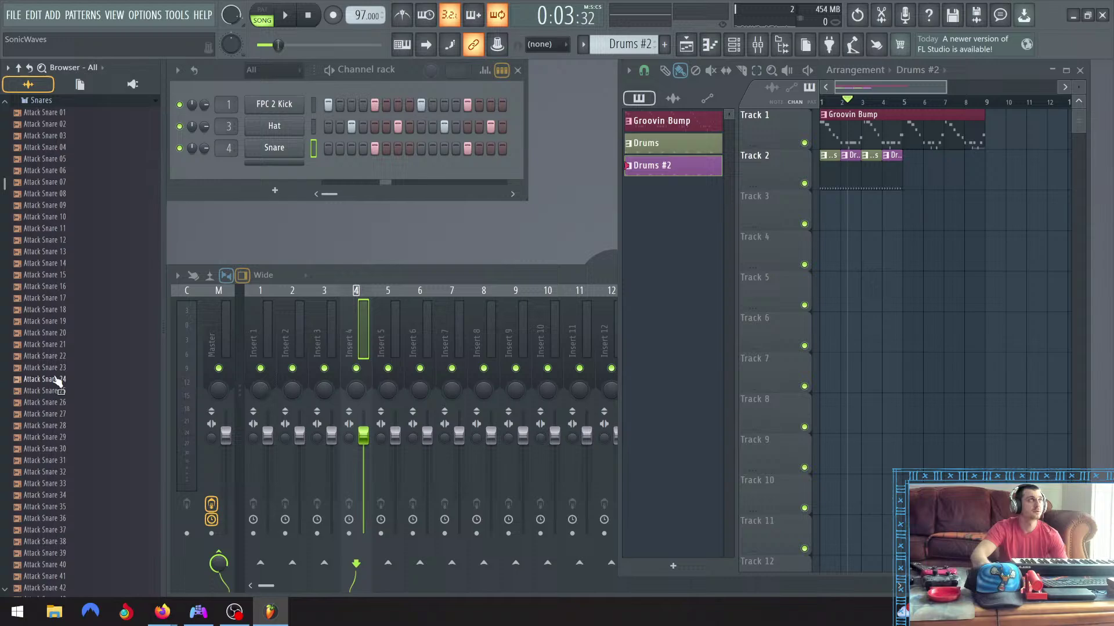
Audition the Attack Snare 01 to 05 samples and replace the Snare channel's sample with Attack Snare 05
{"action": "left_click", "coordinate": [73, 253]}
{"action": "left_click", "coordinate": [70, 183]}
{"action": "left_click", "coordinate": [69, 147]}
{"action": "left_click", "coordinate": [69, 125]}
{"action": "left_click", "coordinate": [66, 114]}
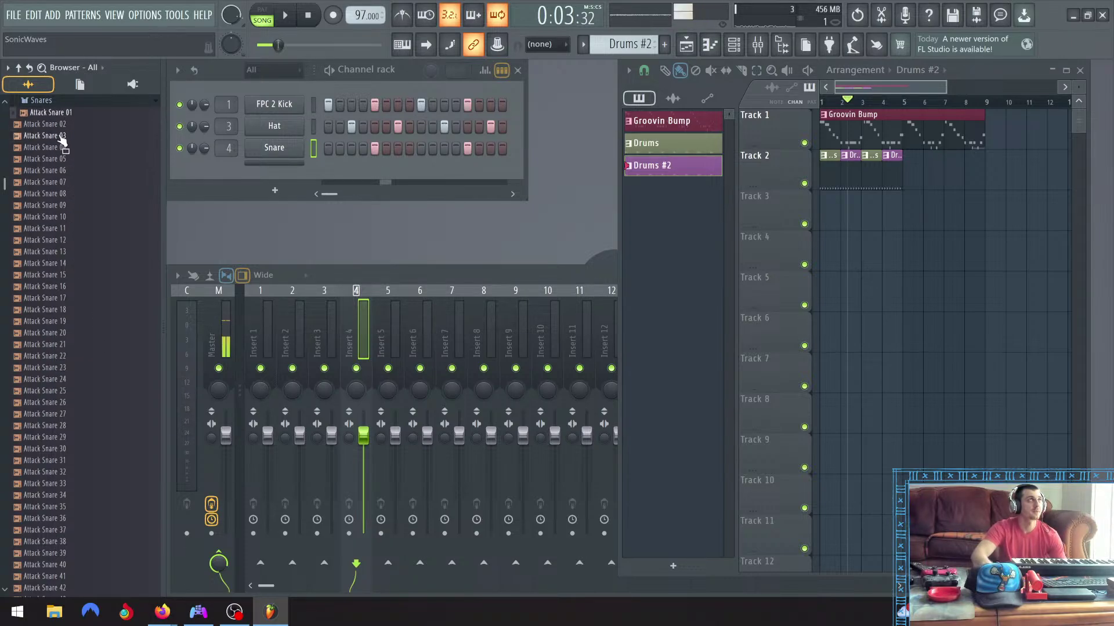
{"action": "left_click", "coordinate": [62, 137]}
{"action": "left_click", "coordinate": [67, 147]}
{"action": "left_click", "coordinate": [70, 160]}
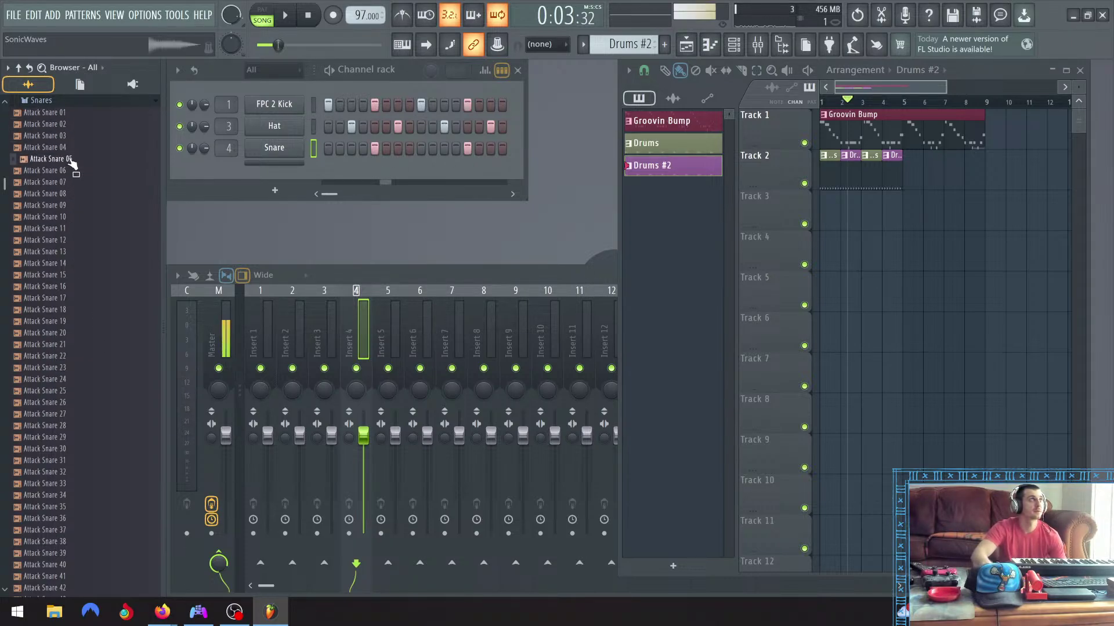
{"action": "left_click", "coordinate": [68, 137]}
{"action": "left_click", "coordinate": [70, 159]}
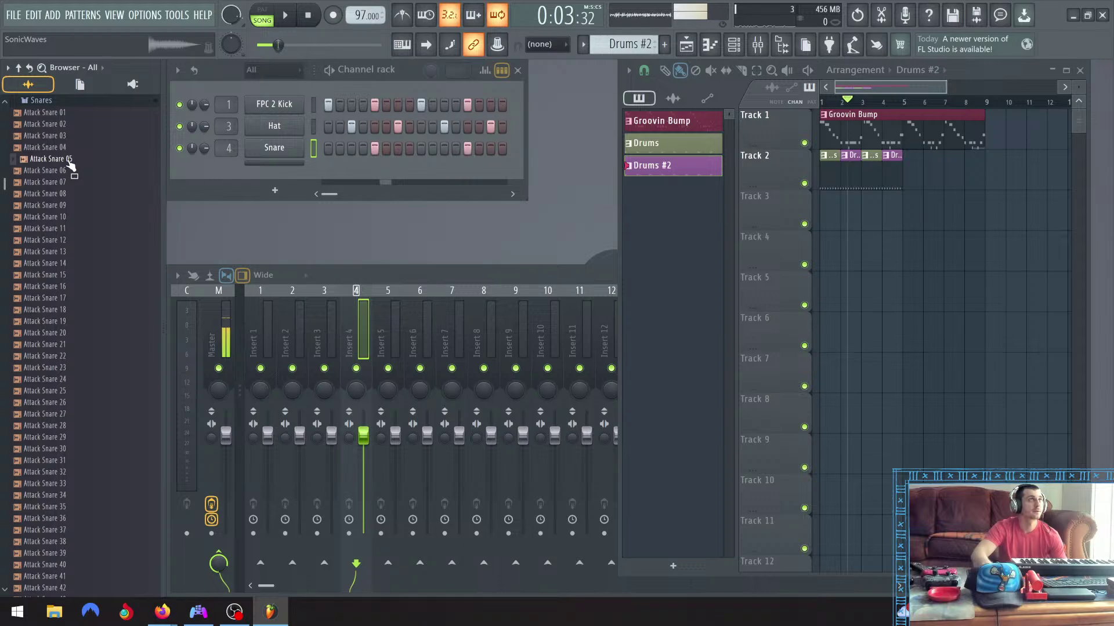
{"action": "right_click", "coordinate": [69, 163]}
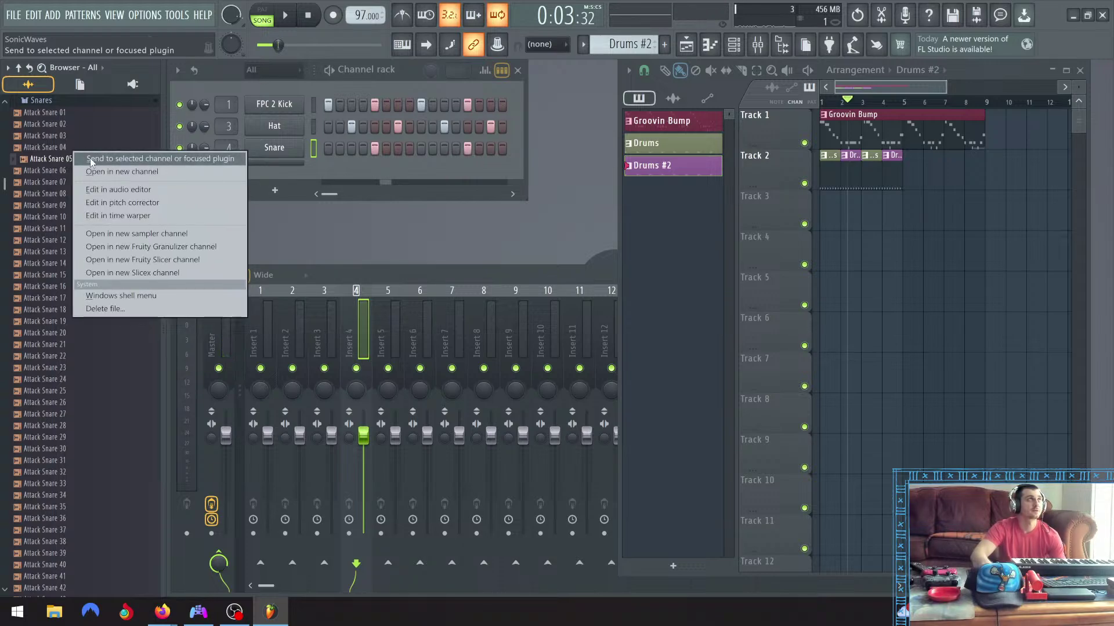
{"action": "left_click", "coordinate": [91, 161]}
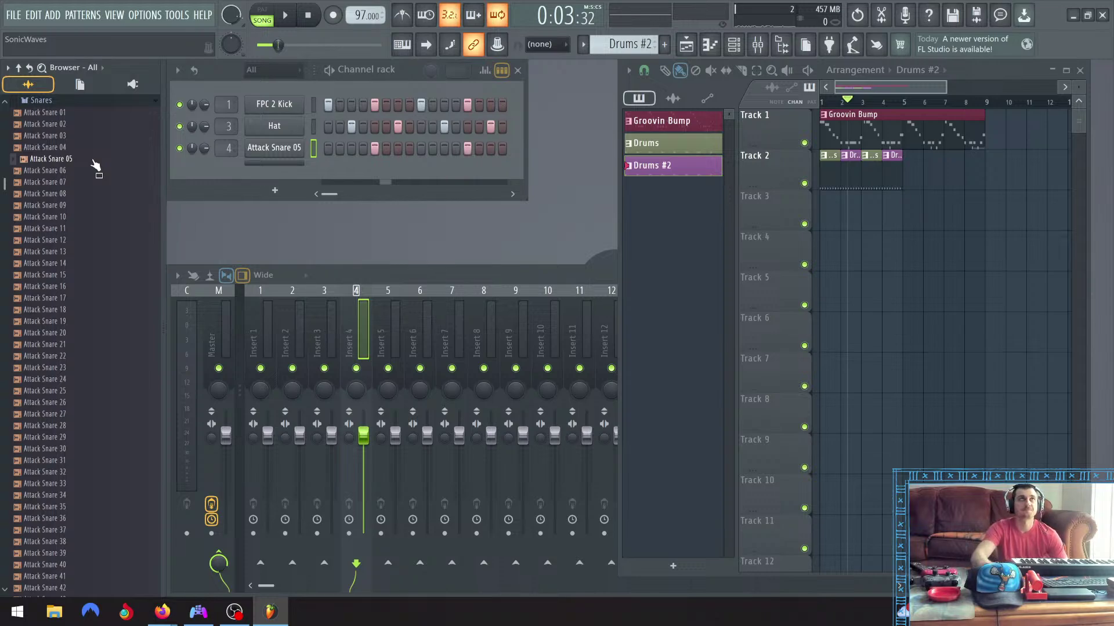
Play the song with the new snare, comparing the Drums and Drums #2 patterns, and stop playback
{"action": "left_click", "coordinate": [316, 18]}
{"action": "left_click", "coordinate": [287, 17]}
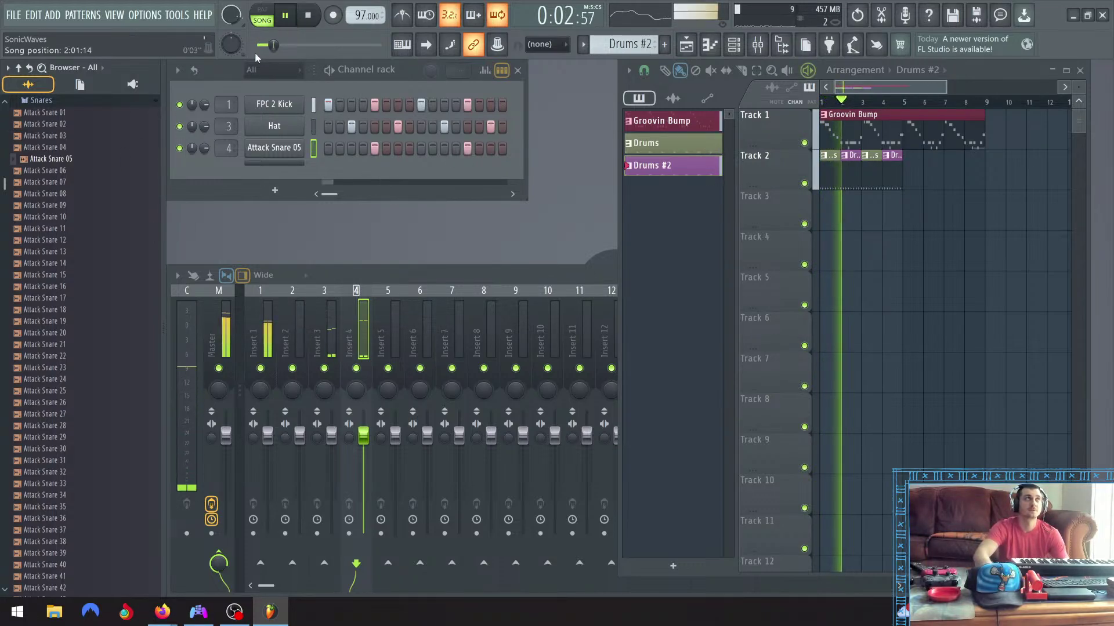
{"action": "left_click_drag", "start_coordinate": [266, 44], "coordinate": [279, 45]}
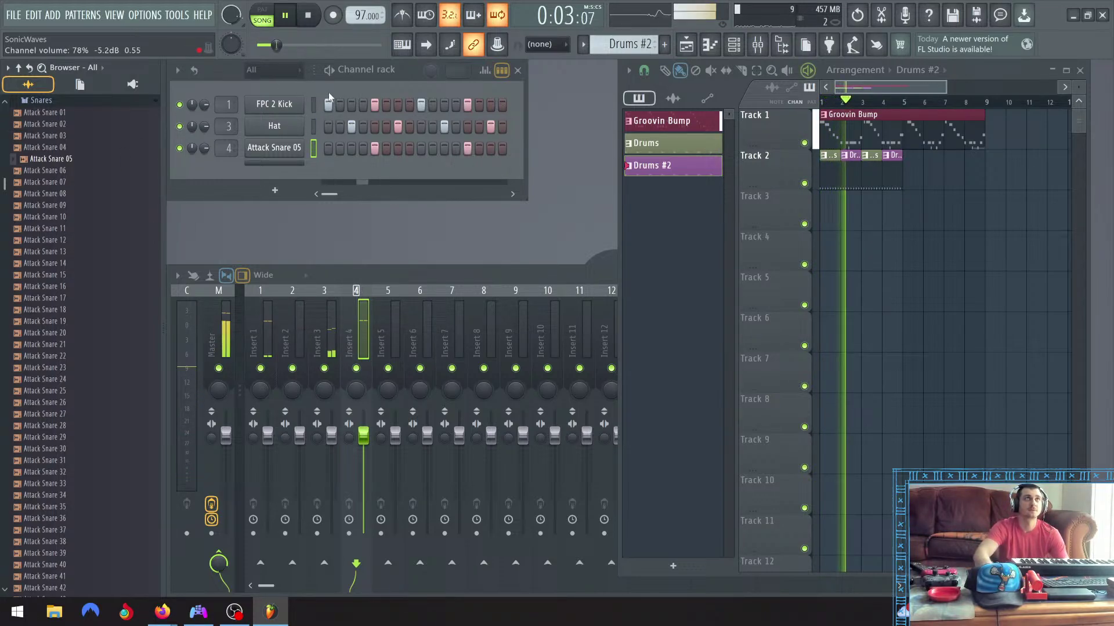
{"action": "left_click", "coordinate": [655, 143]}
{"action": "left_click", "coordinate": [658, 168]}
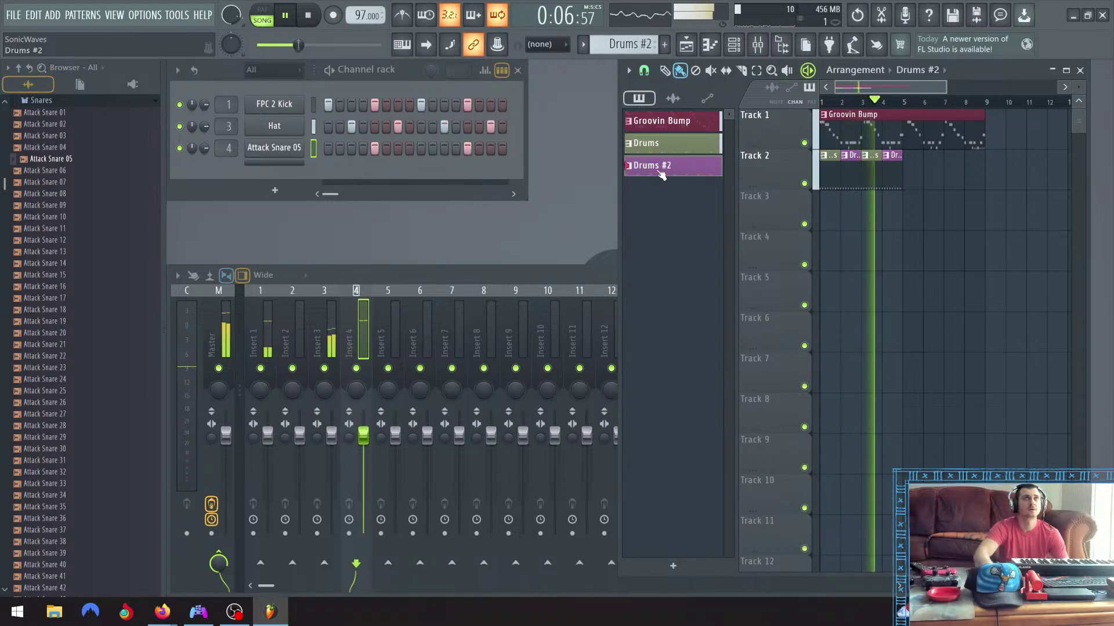
{"action": "left_click", "coordinate": [661, 143]}
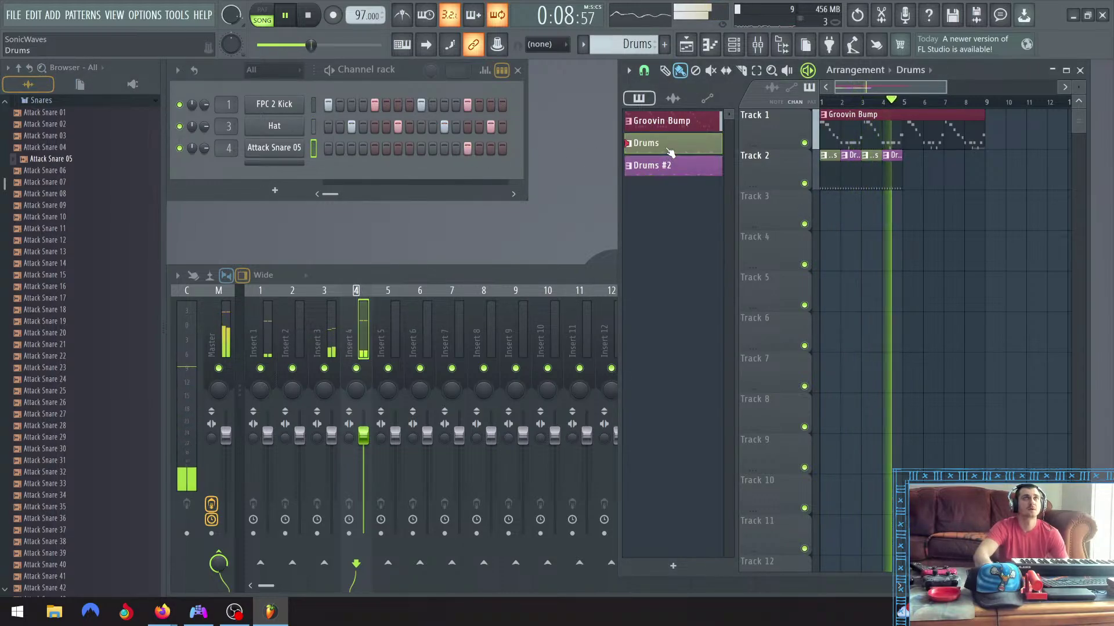
{"action": "left_click_drag", "start_coordinate": [304, 45], "coordinate": [317, 45]}
{"action": "left_click", "coordinate": [292, 28]}
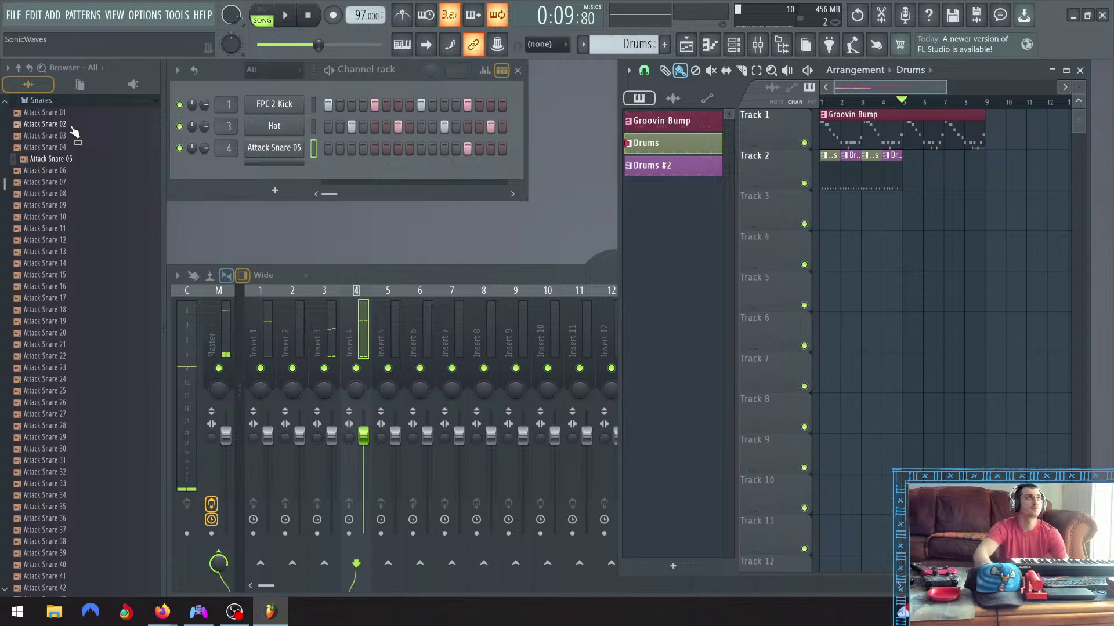
Audition the Attack Snare 05 to 17 samples and replace the snare channel's sample with Attack Snare 17
{"action": "left_click", "coordinate": [52, 161]}
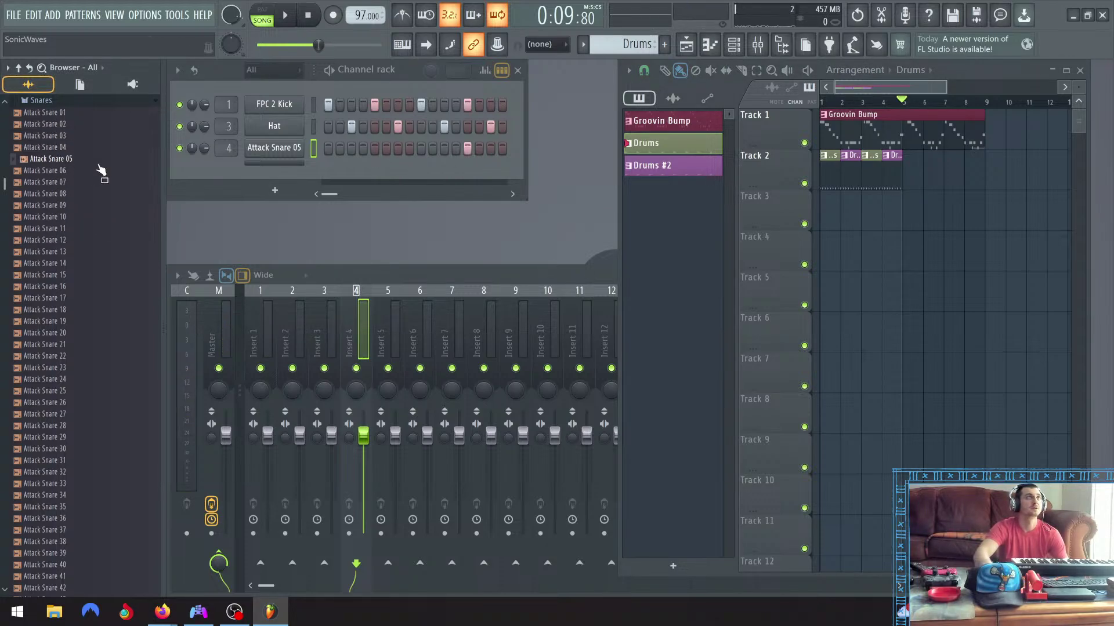
{"action": "left_click", "coordinate": [50, 170]}
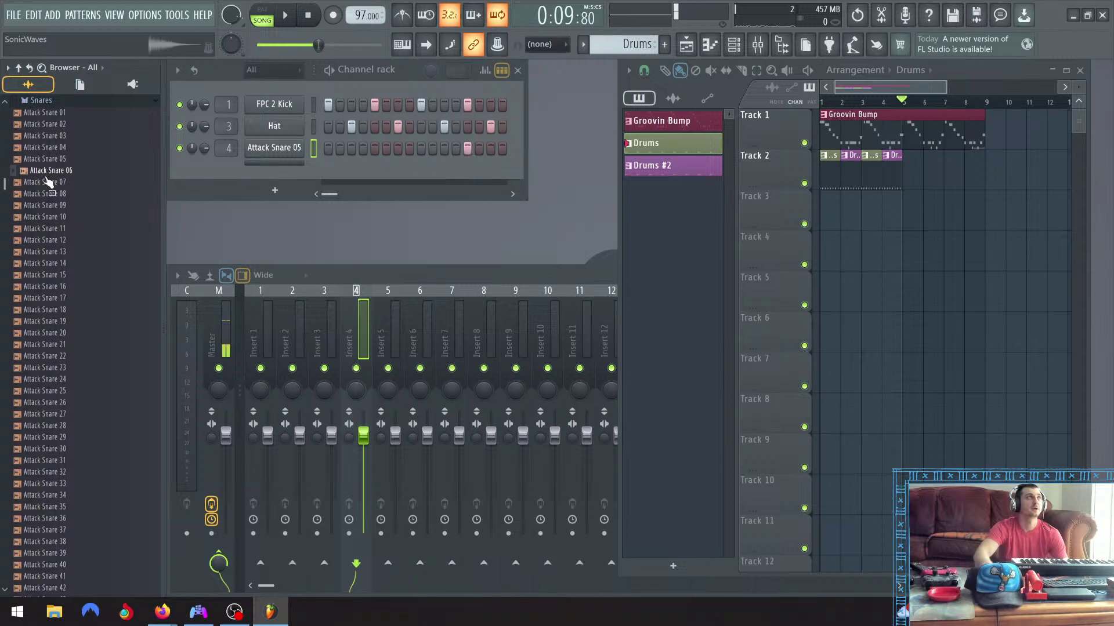
{"action": "left_click", "coordinate": [52, 182]}
{"action": "left_click", "coordinate": [54, 194]}
{"action": "left_click", "coordinate": [57, 205]}
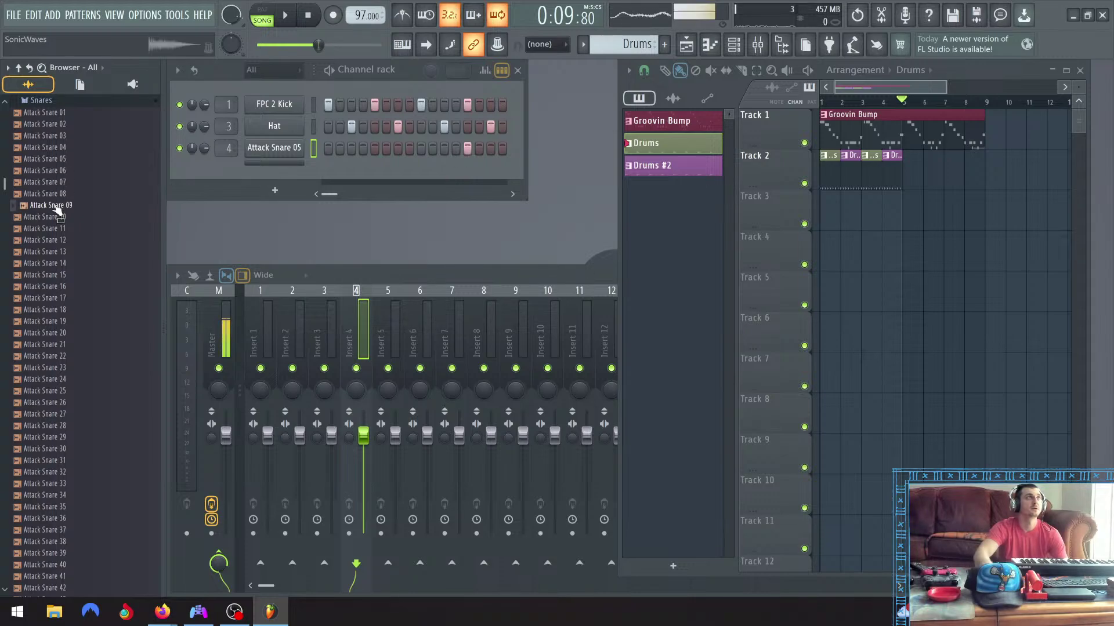
{"action": "left_click", "coordinate": [59, 216]}
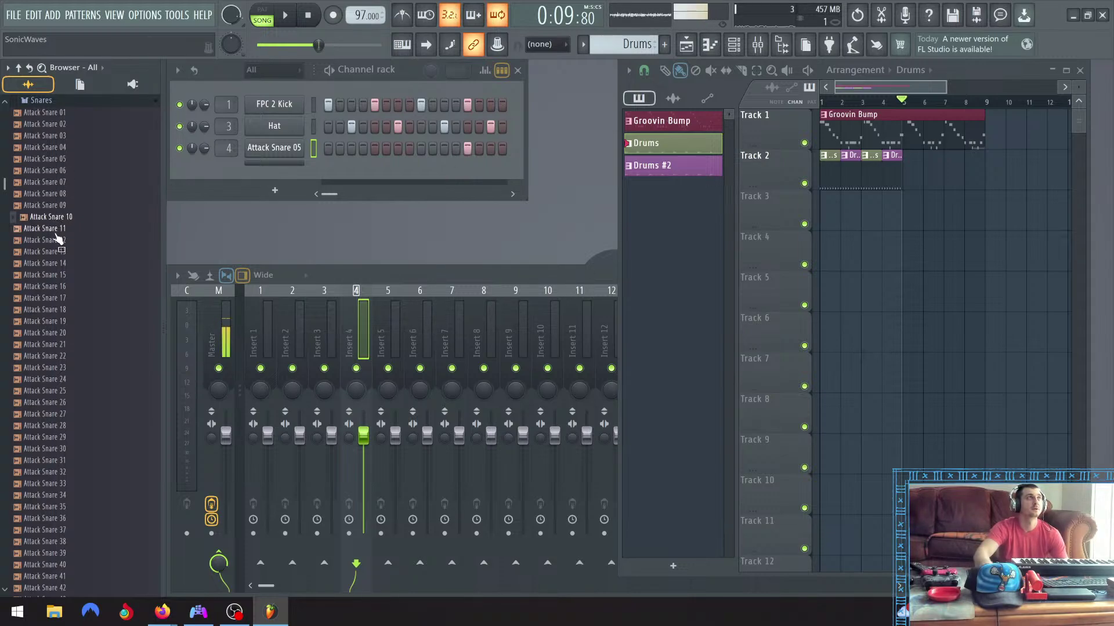
{"action": "left_click", "coordinate": [56, 232]}
{"action": "left_click", "coordinate": [59, 241]}
{"action": "left_click", "coordinate": [61, 253]}
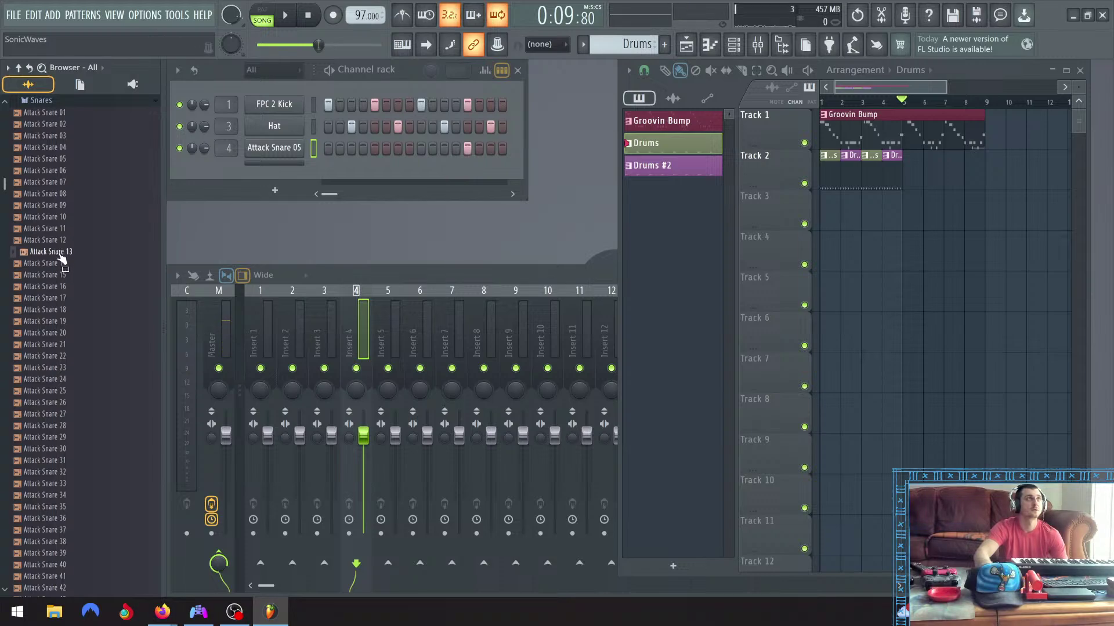
{"action": "left_click", "coordinate": [60, 264]}
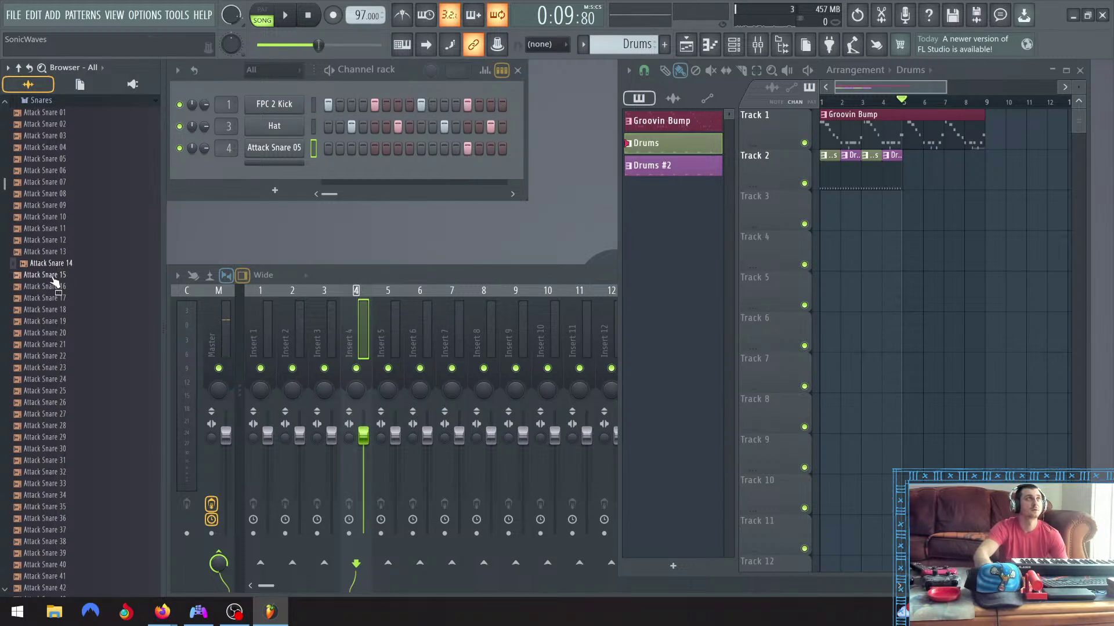
{"action": "left_click", "coordinate": [54, 276]}
{"action": "left_click", "coordinate": [56, 288]}
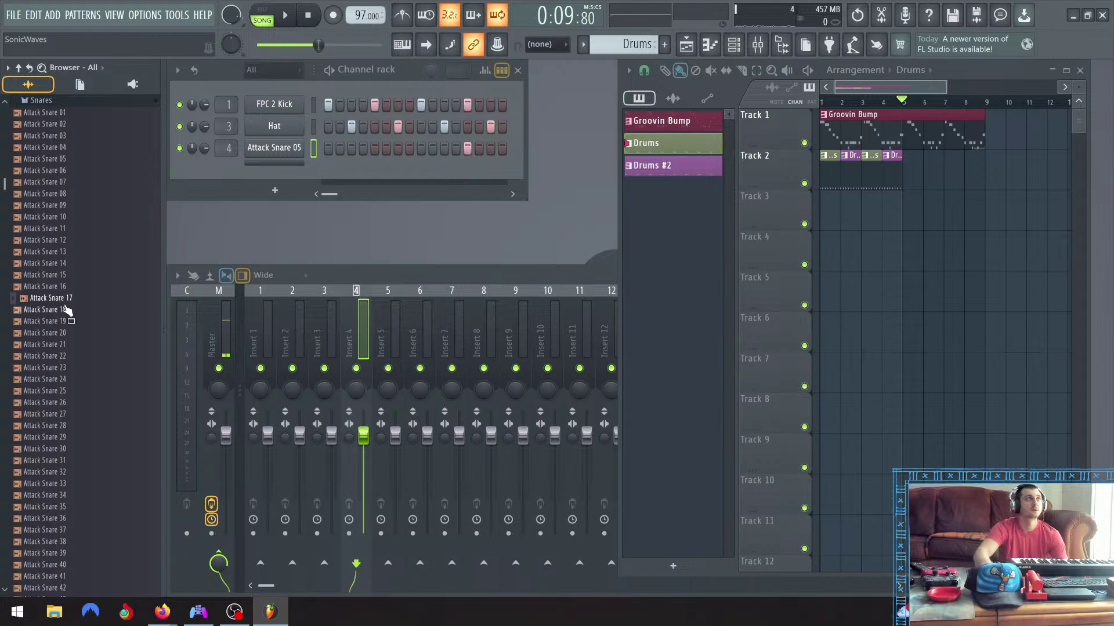
{"action": "right_click", "coordinate": [59, 309]}
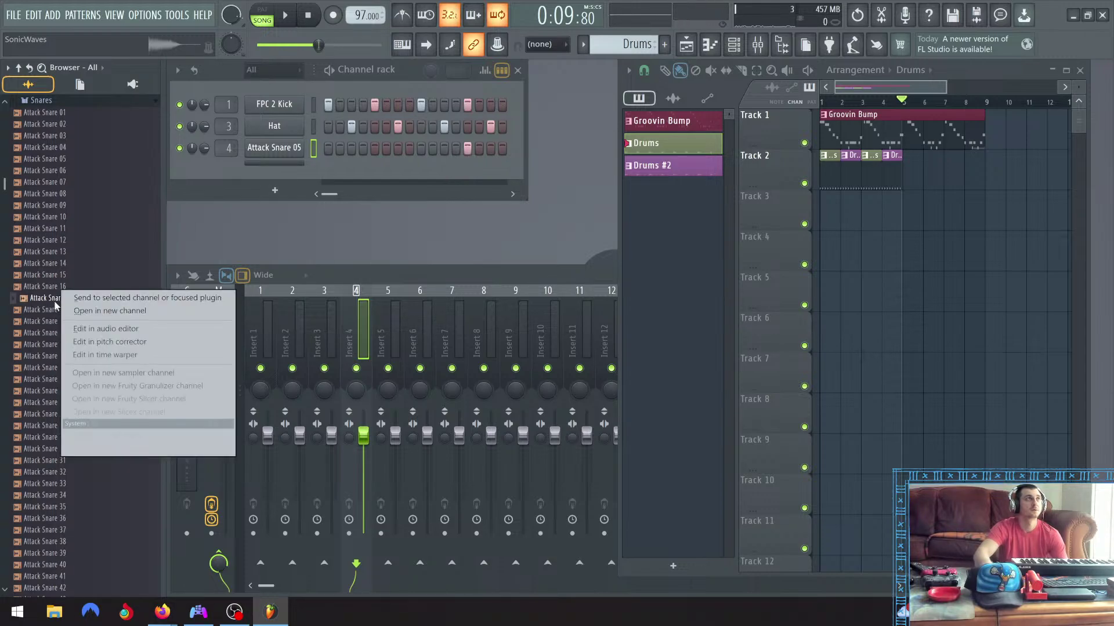
{"action": "left_click", "coordinate": [110, 294]}
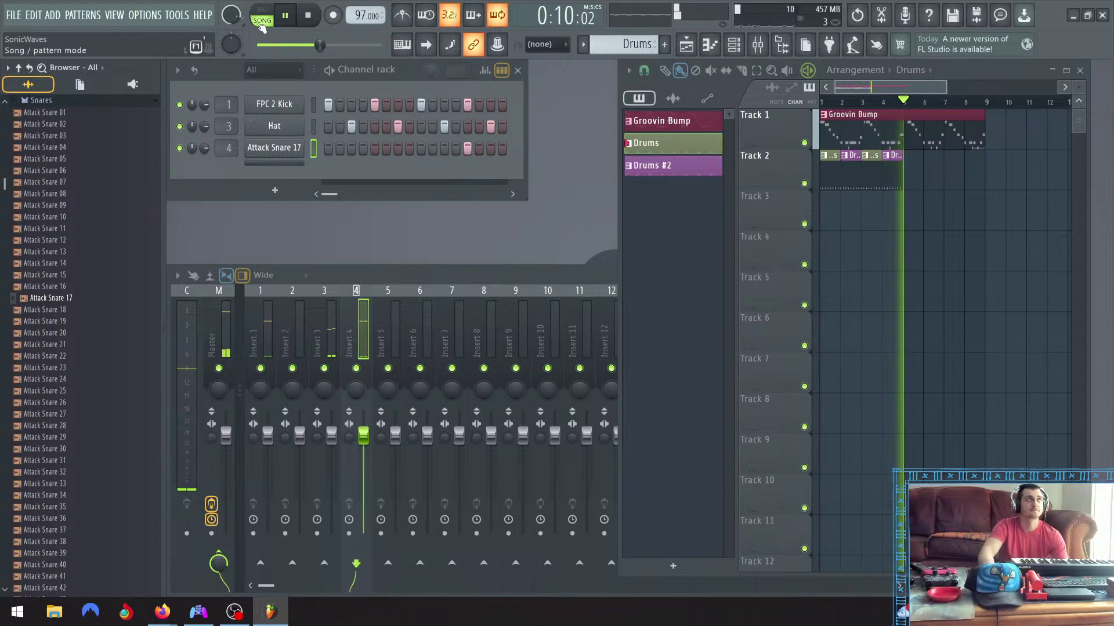
Audition Attack Snare 22 and 21 over the playing song and load Attack Snare 21 into the snare channel
{"action": "left_click", "coordinate": [70, 355]}
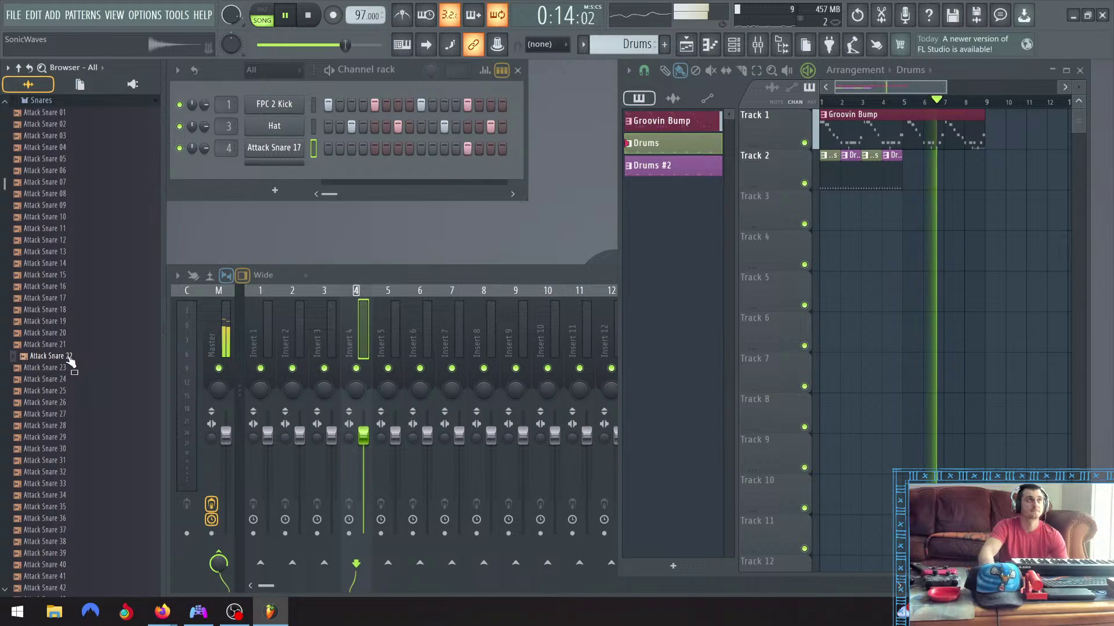
{"action": "left_click", "coordinate": [66, 346]}
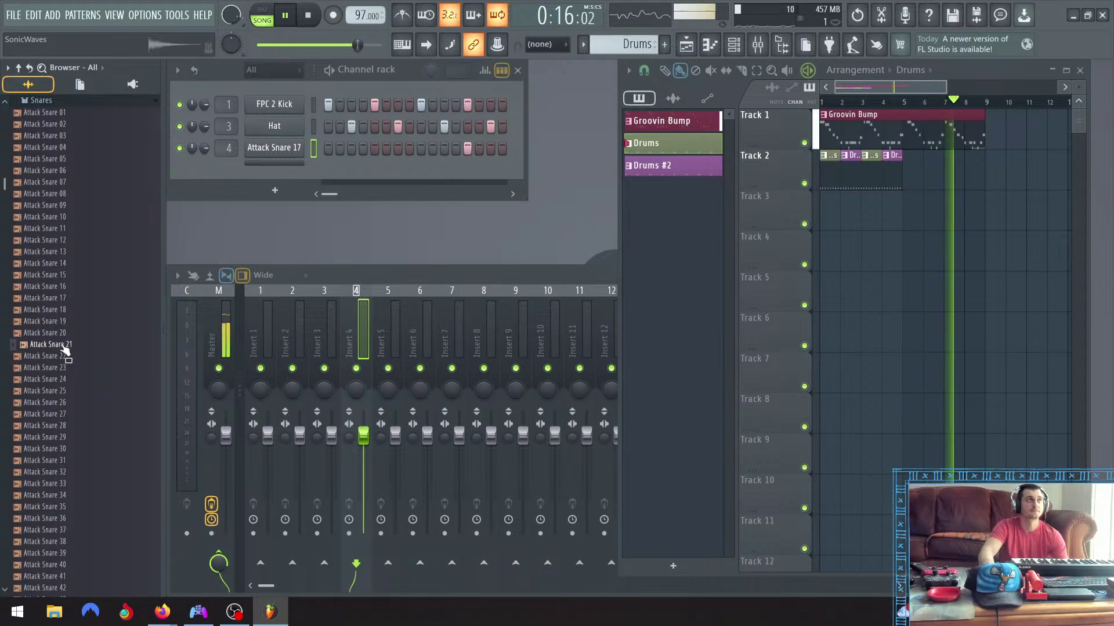
{"action": "right_click", "coordinate": [66, 346]}
{"action": "left_click", "coordinate": [89, 341]}
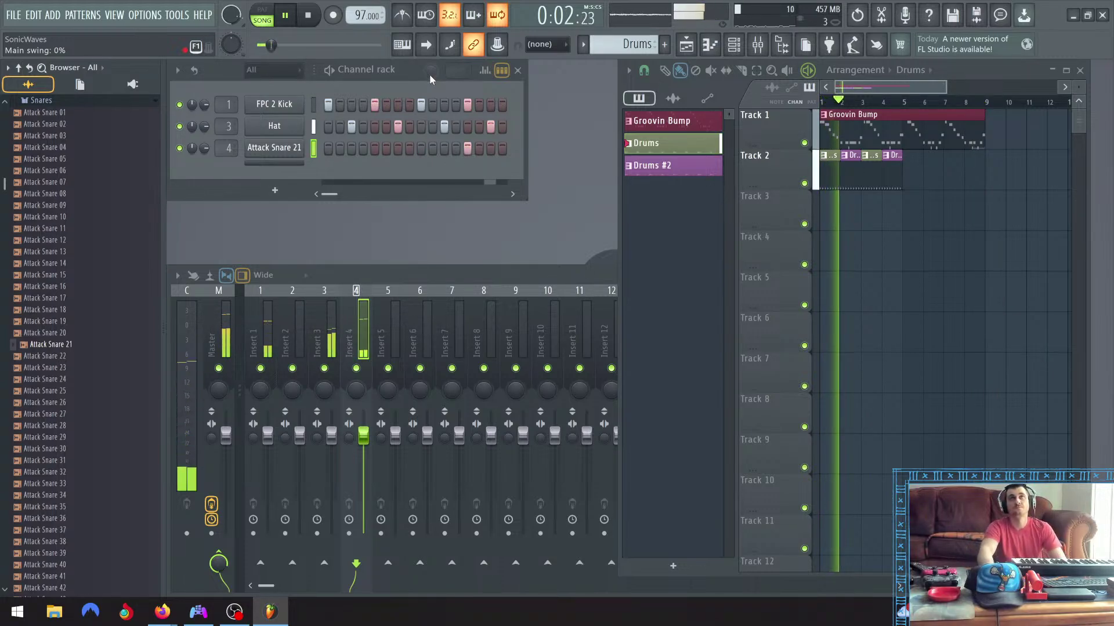
Audition Attack Snare 23 to 30 over the song, load Attack Snare 30 into the snare channel and stop playback
{"action": "left_click", "coordinate": [69, 370]}
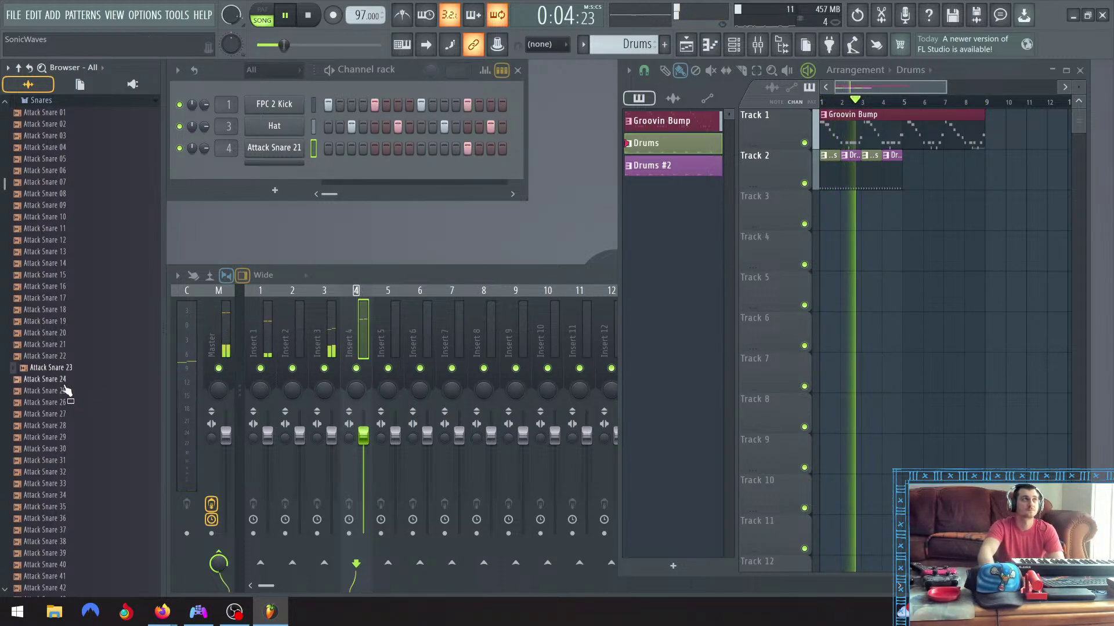
{"action": "left_click", "coordinate": [67, 380]}
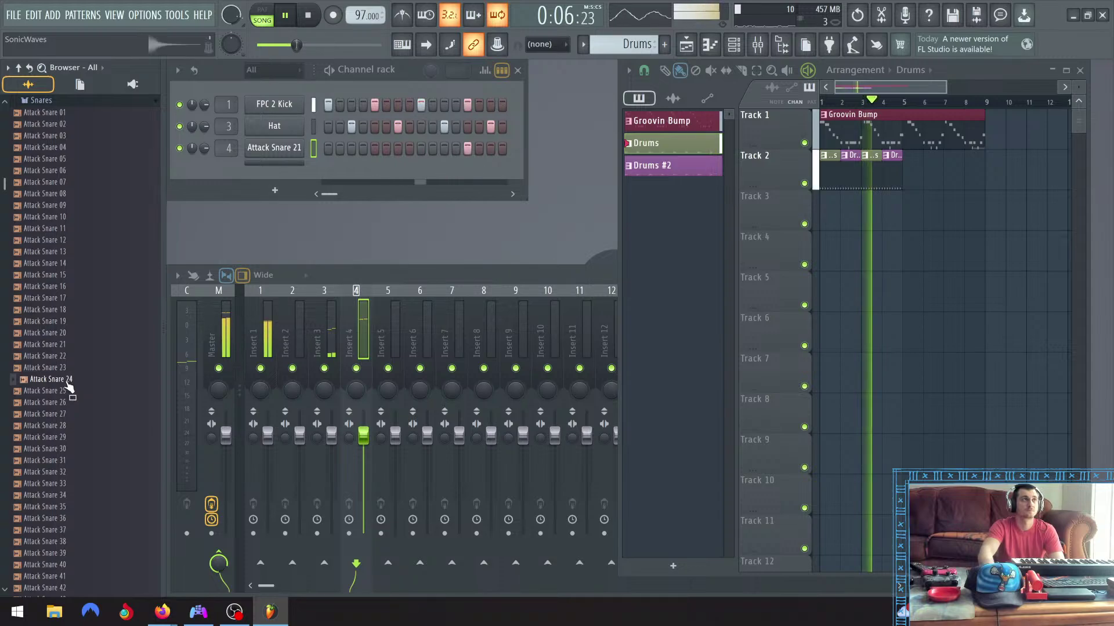
{"action": "left_click", "coordinate": [69, 392]}
{"action": "left_click", "coordinate": [70, 405]}
{"action": "left_click", "coordinate": [71, 415]}
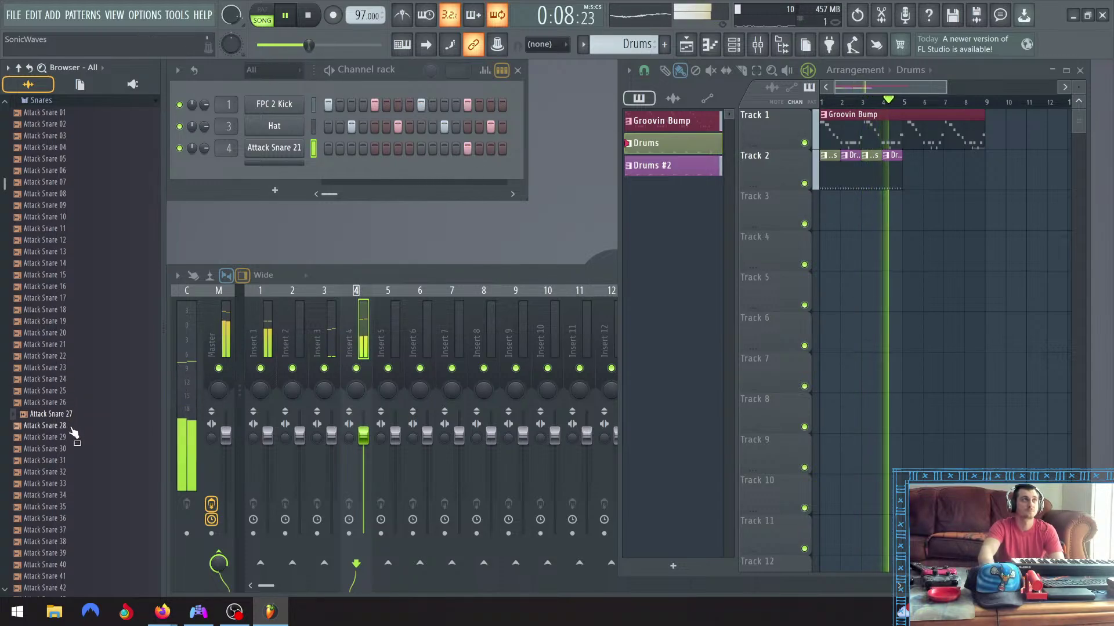
{"action": "left_click", "coordinate": [71, 427]}
{"action": "left_click", "coordinate": [69, 438]}
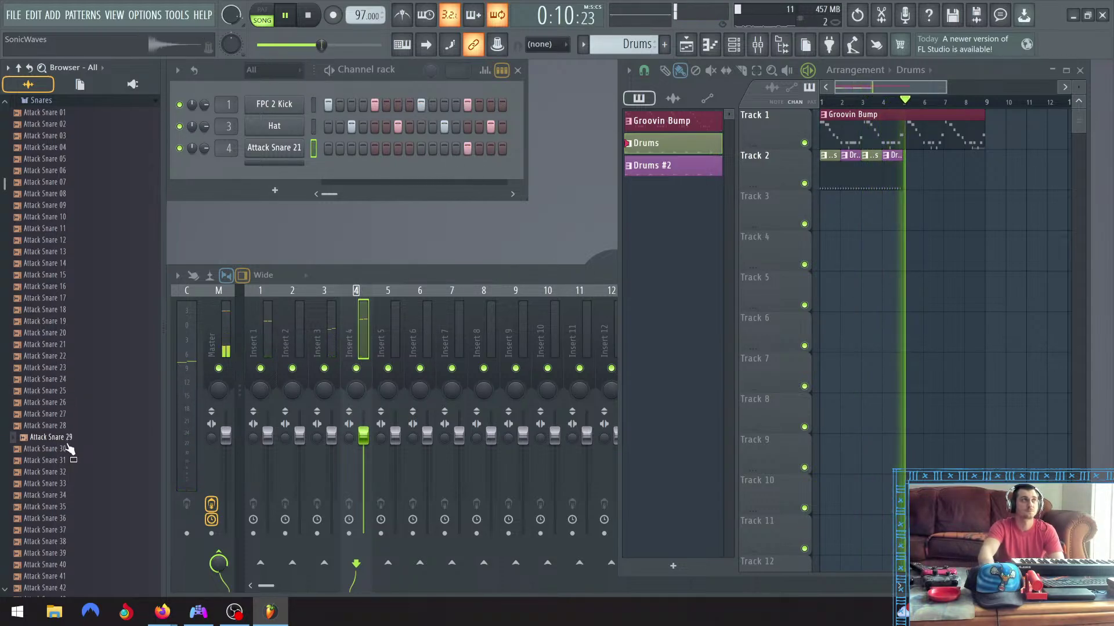
{"action": "left_click", "coordinate": [68, 450]}
{"action": "right_click", "coordinate": [71, 451]}
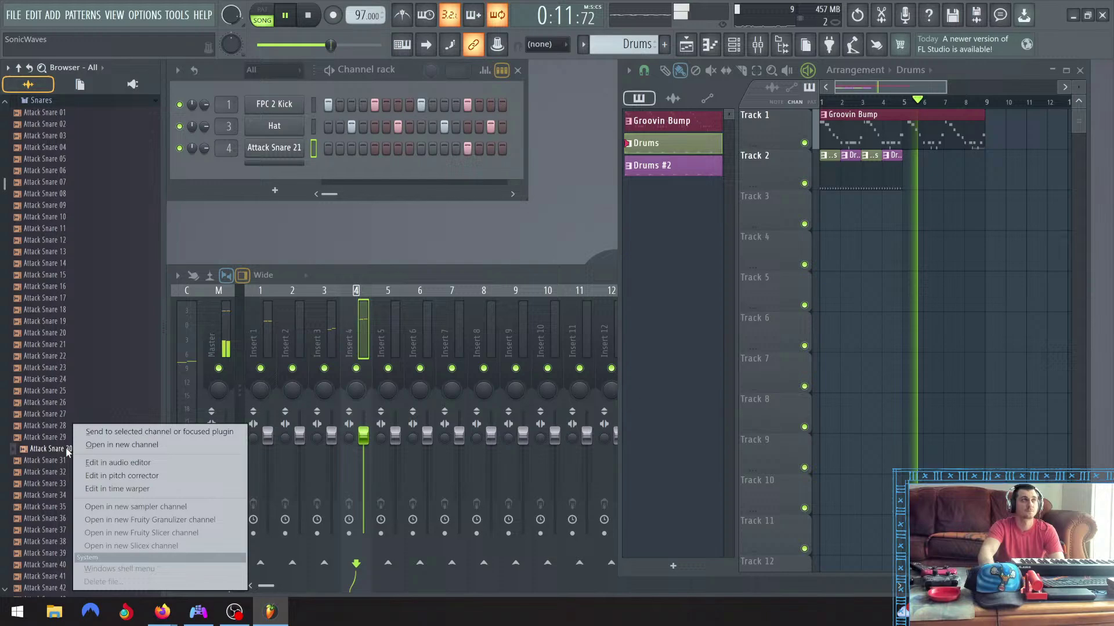
{"action": "left_click", "coordinate": [103, 434]}
{"action": "key", "text": "space"}
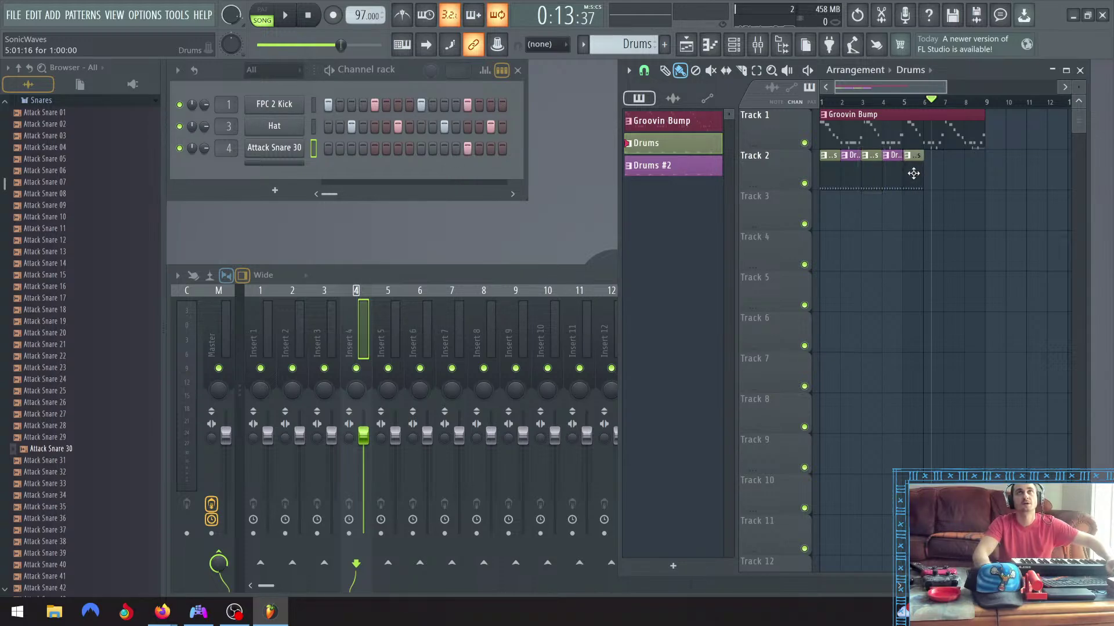
Make the Drums clip at bar 5 of Track 2 a unique pattern and assign that pattern a random color
{"action": "scroll", "coordinate": [913, 174], "scroll_direction": "up", "scroll_amount": 6}
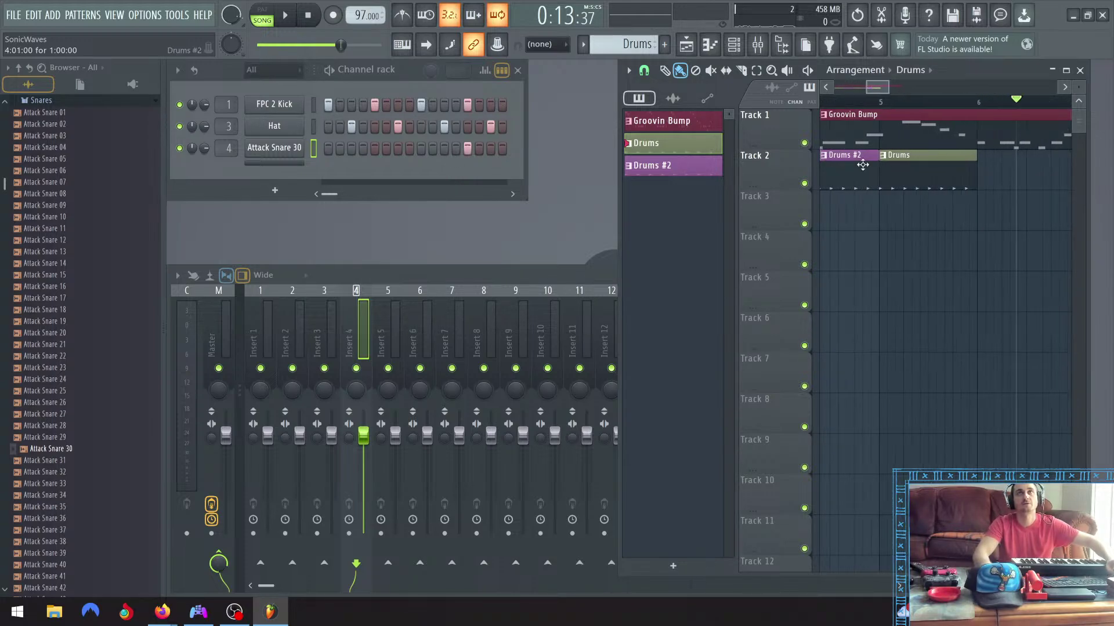
{"action": "left_click", "coordinate": [899, 155]}
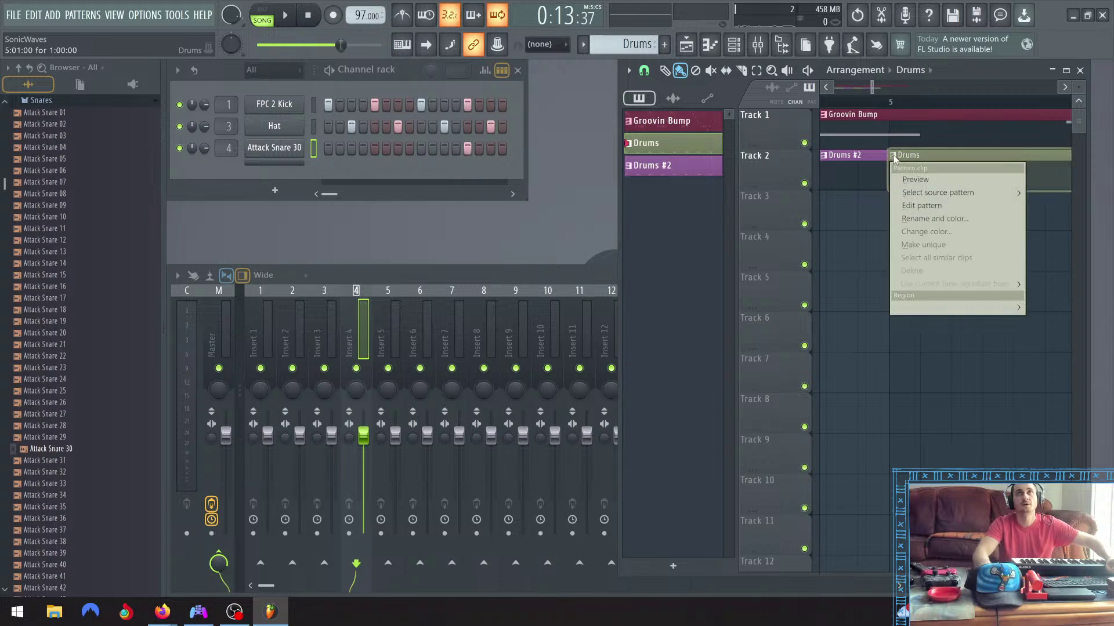
{"action": "left_click", "coordinate": [907, 244]}
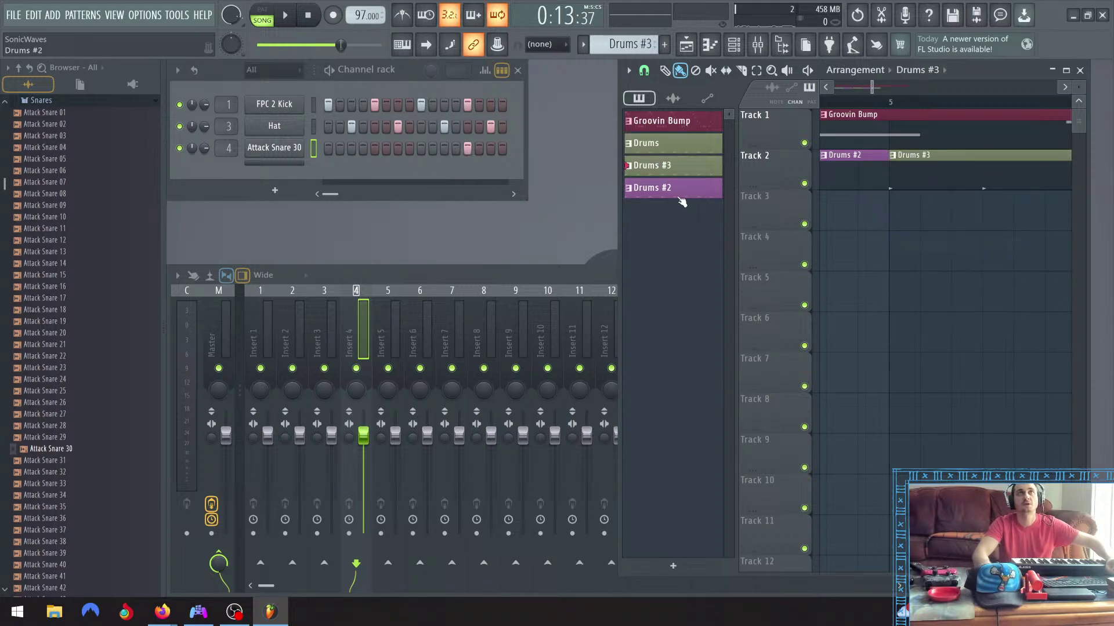
{"action": "right_click", "coordinate": [668, 168]}
{"action": "left_click", "coordinate": [727, 246]}
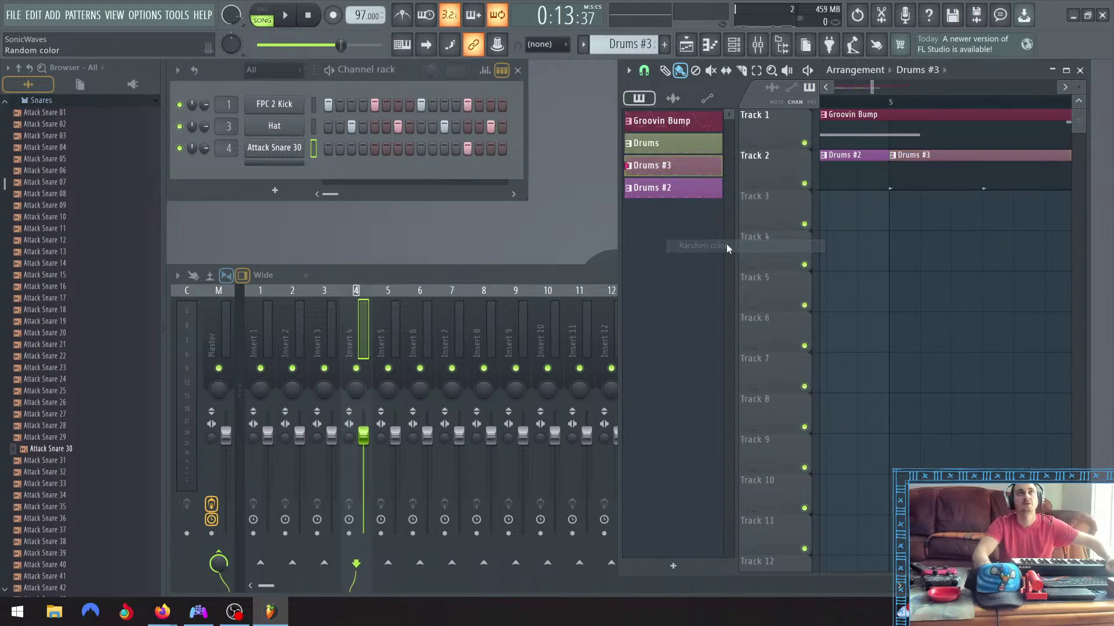
Add Hat hits on steps 1, 5, 9 and 13 of the Drums #3 pattern
{"action": "left_click", "coordinate": [329, 127]}
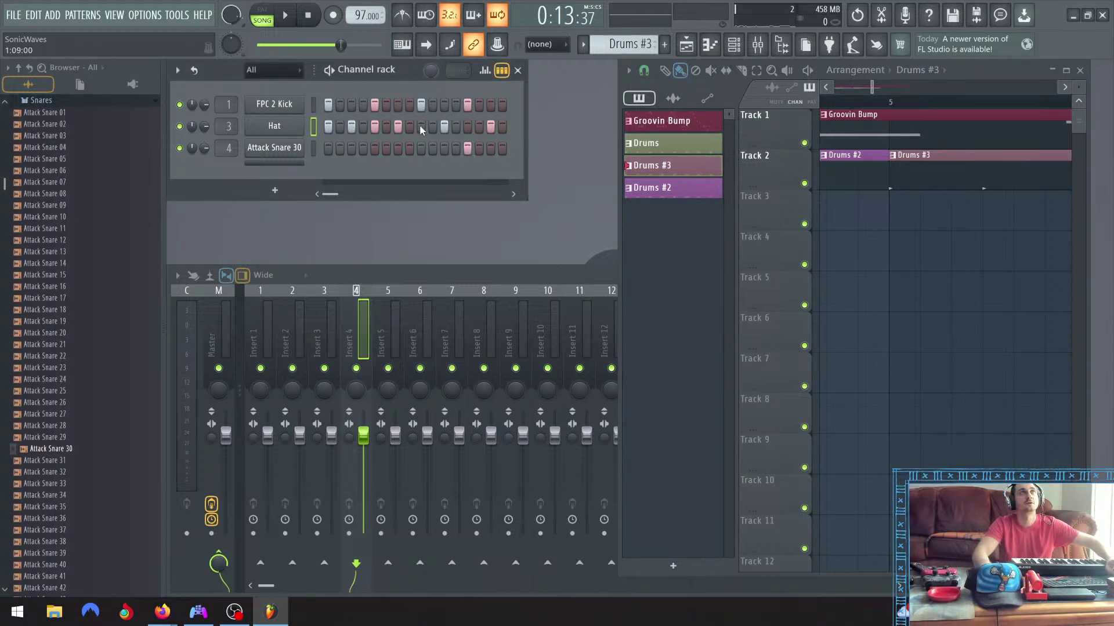
{"action": "left_click", "coordinate": [466, 126]}
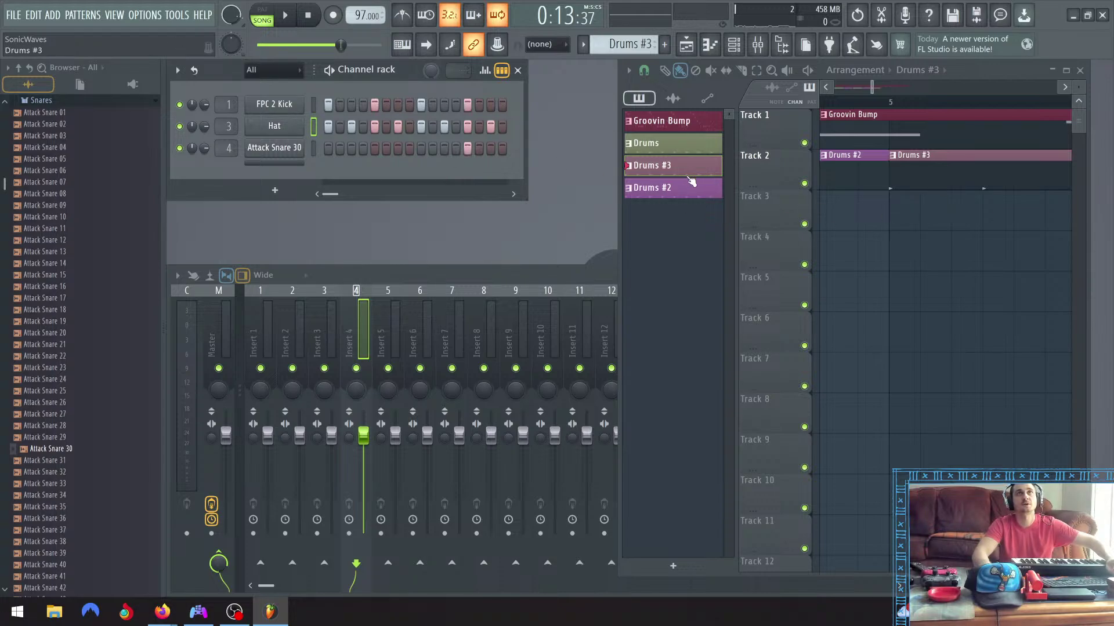
Make the Drums #2 clip at bar 6 unique, give it a random color and add Hat hits on its steps 1, 5, 9 and 13
{"action": "left_click", "coordinate": [672, 191]}
{"action": "scroll", "coordinate": [966, 209], "scroll_direction": "up", "scroll_amount": 1}
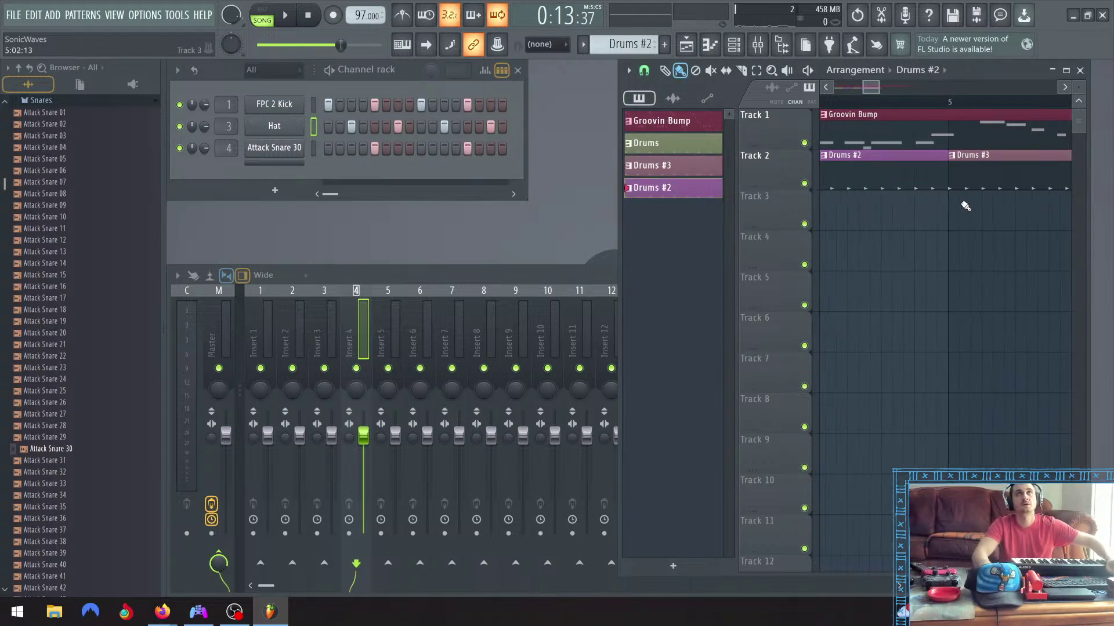
{"action": "scroll", "coordinate": [965, 206], "scroll_direction": "down", "scroll_amount": 2}
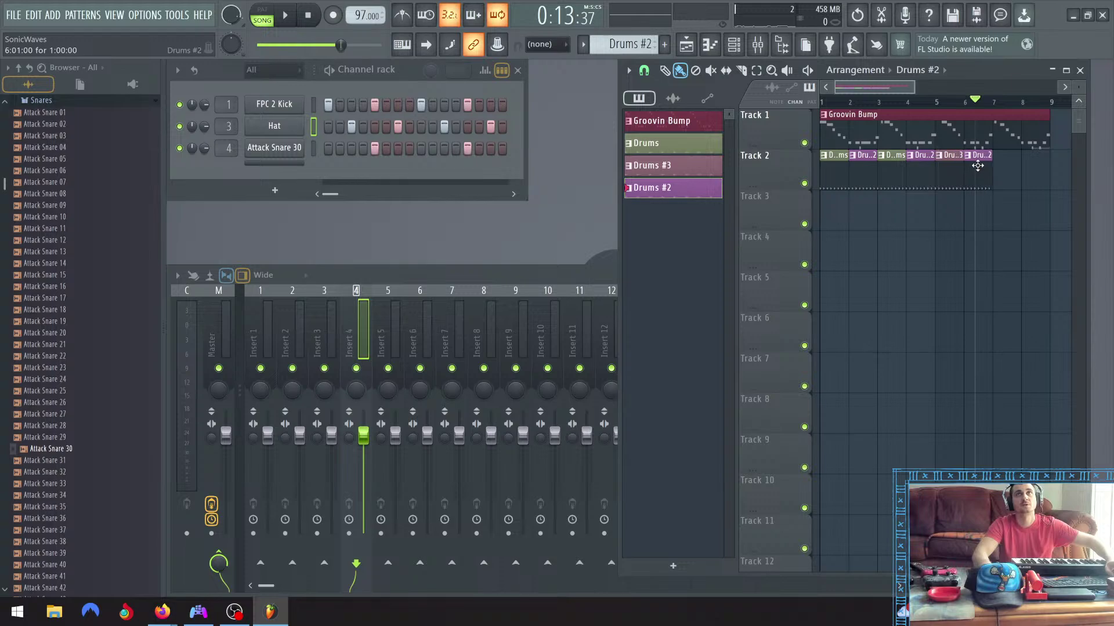
{"action": "scroll", "coordinate": [978, 166], "scroll_direction": "up", "scroll_amount": 3}
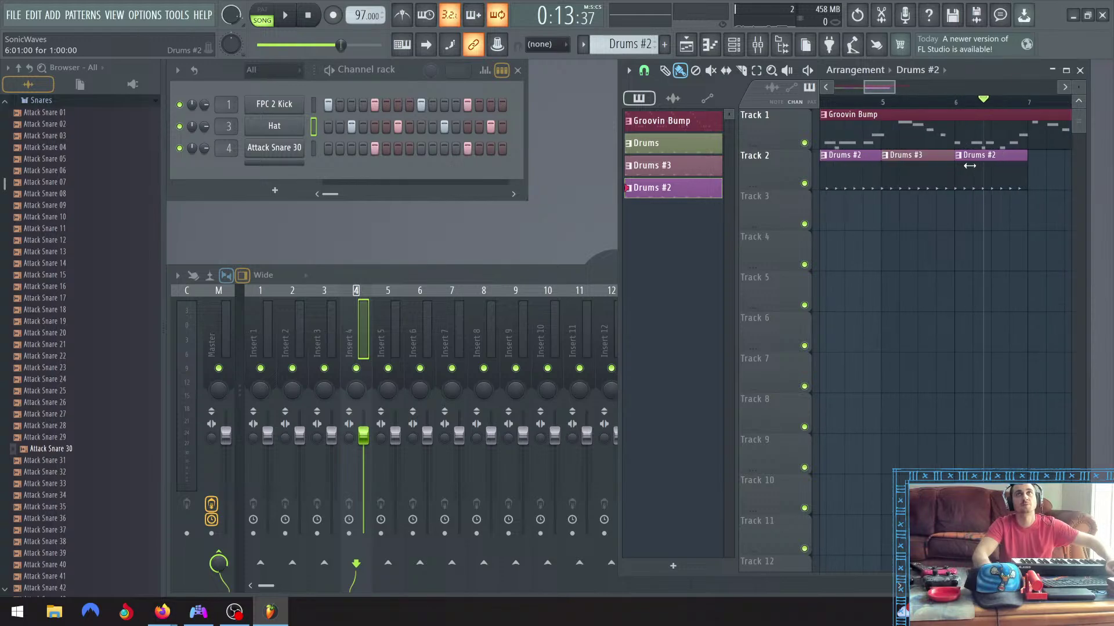
{"action": "right_click", "coordinate": [862, 164]}
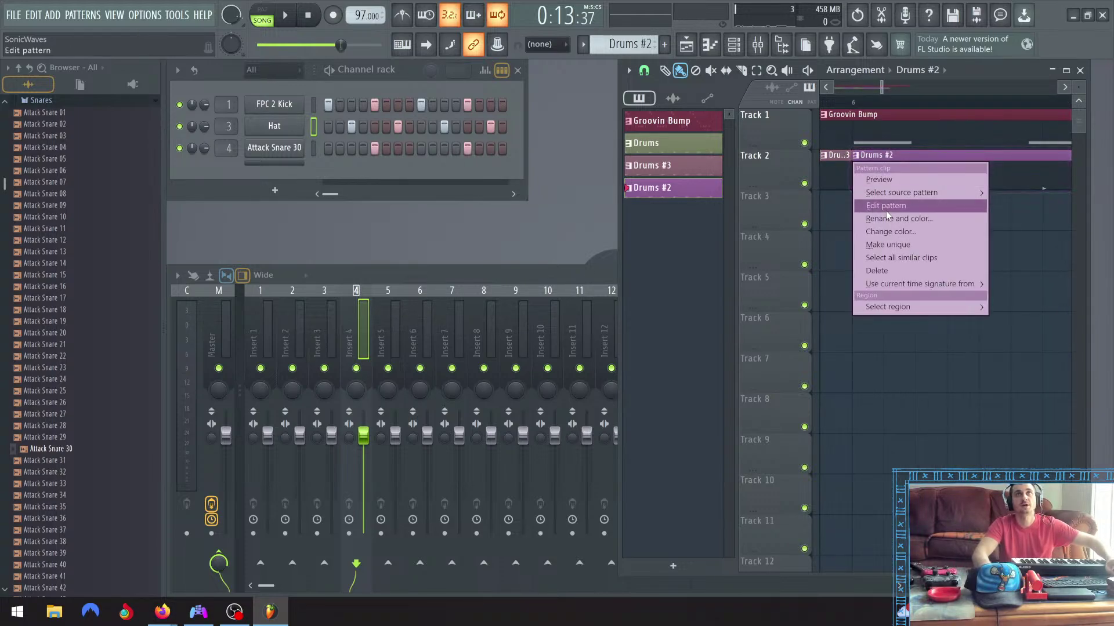
{"action": "left_click", "coordinate": [890, 245]}
{"action": "right_click", "coordinate": [655, 214]}
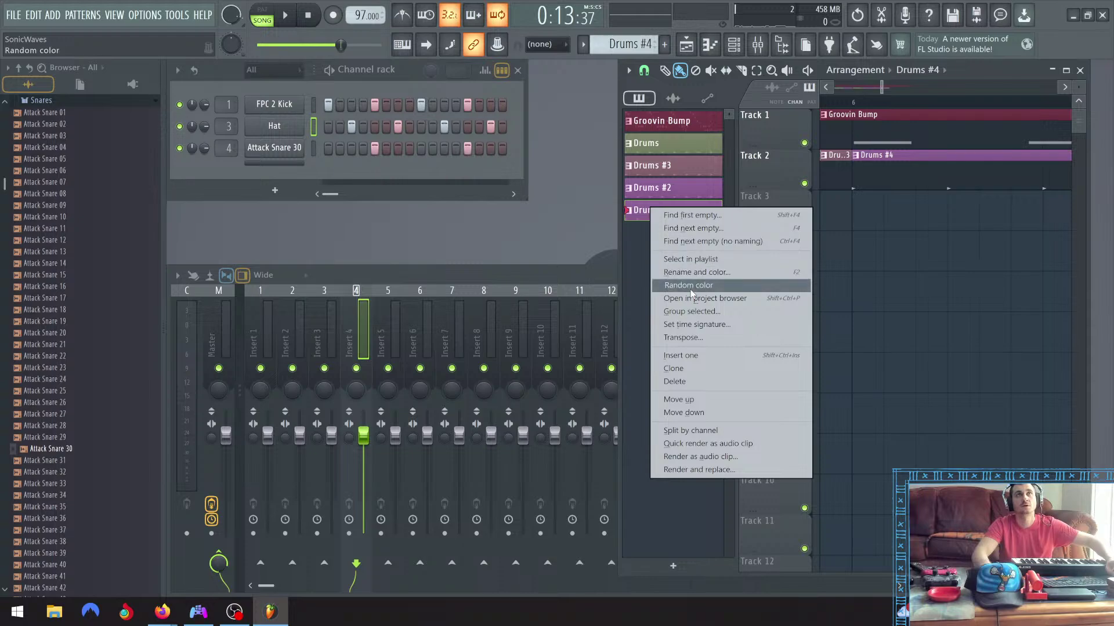
{"action": "left_click", "coordinate": [697, 256]}
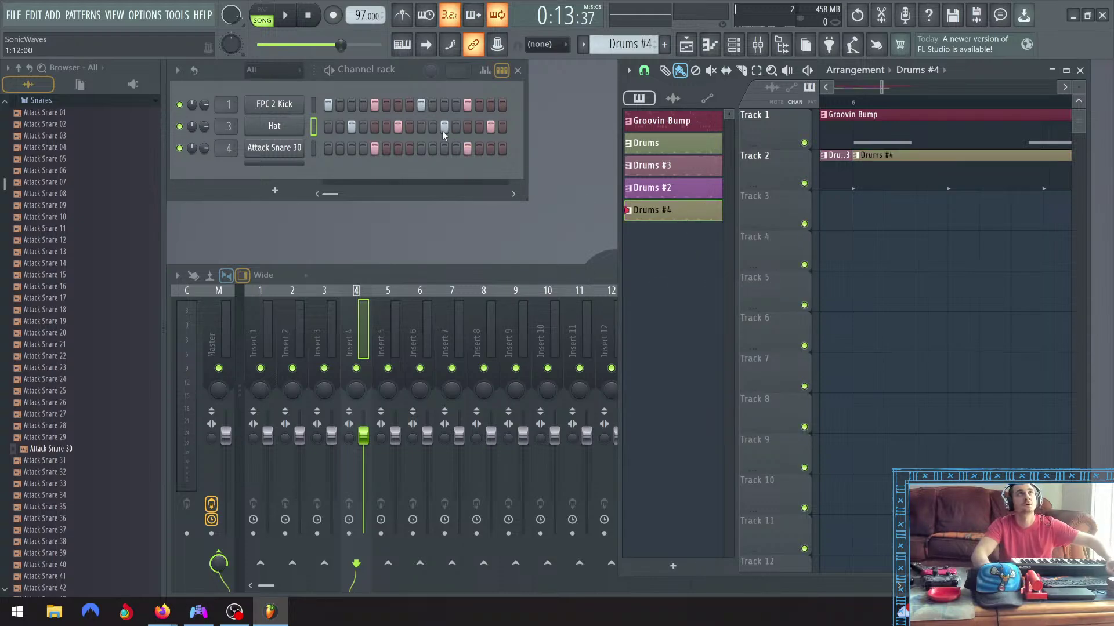
{"action": "left_click", "coordinate": [332, 127]}
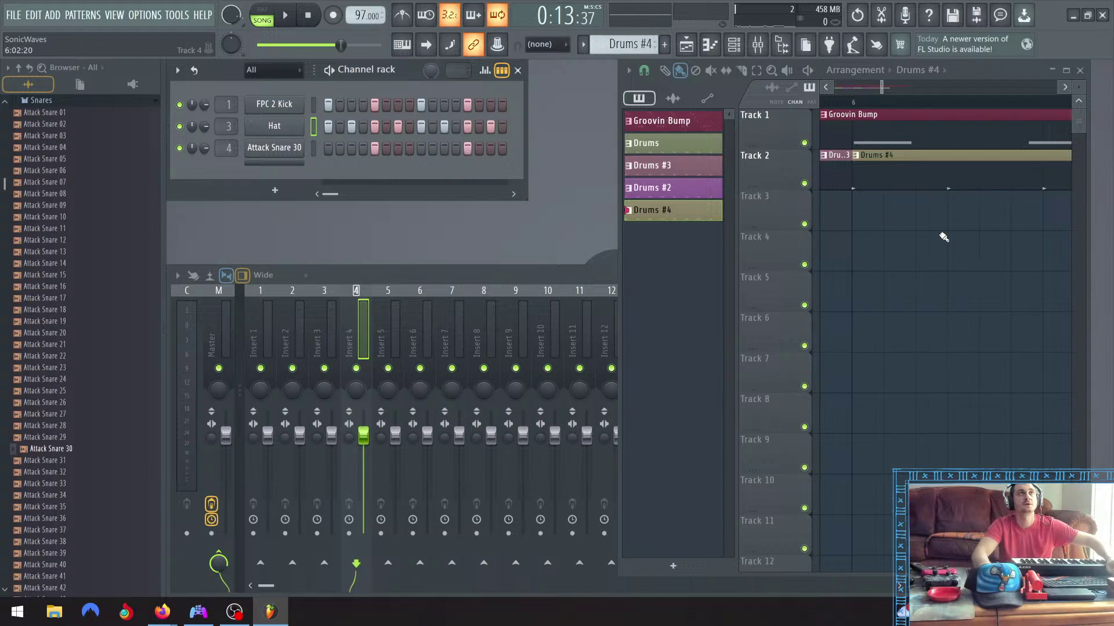
Duplicate the Drums #3 and Drums #4 clips from bars 5 and 6 of Track 2 to bars 7 and 8
{"action": "scroll", "coordinate": [922, 218], "scroll_direction": "down", "scroll_amount": 5}
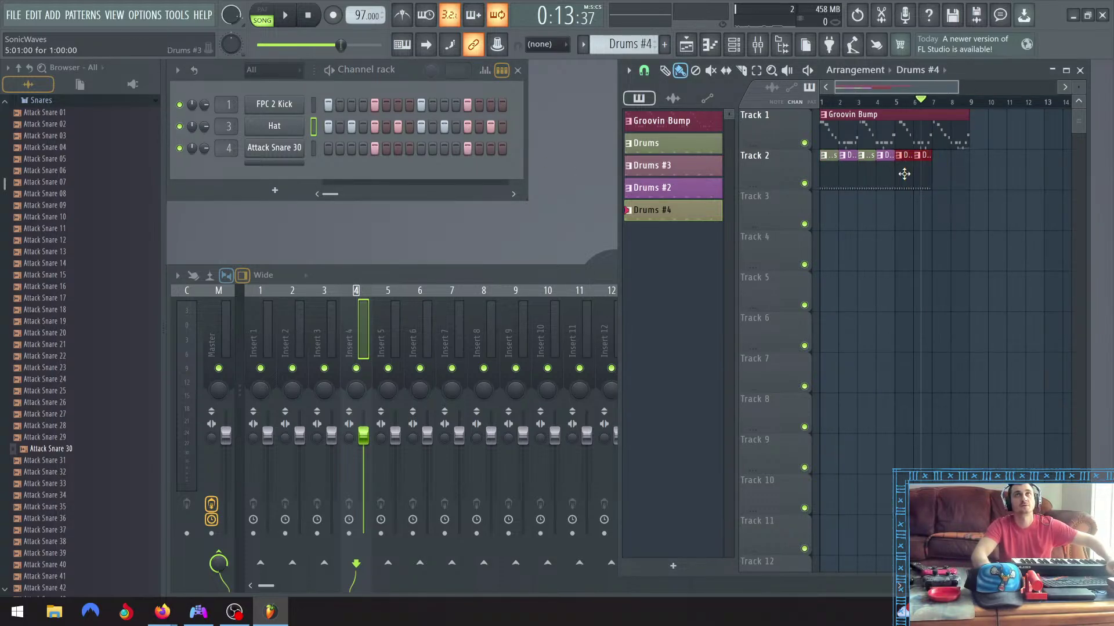
{"action": "scroll", "coordinate": [940, 175], "scroll_direction": "up", "scroll_amount": 3}
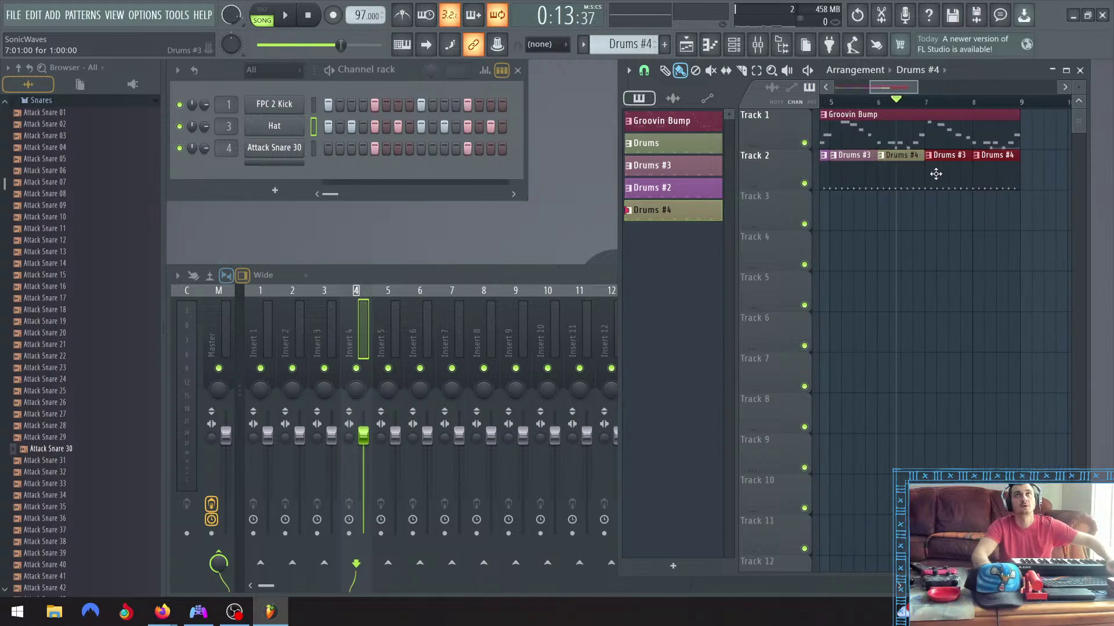
{"action": "scroll", "coordinate": [941, 177], "scroll_direction": "down", "scroll_amount": 2}
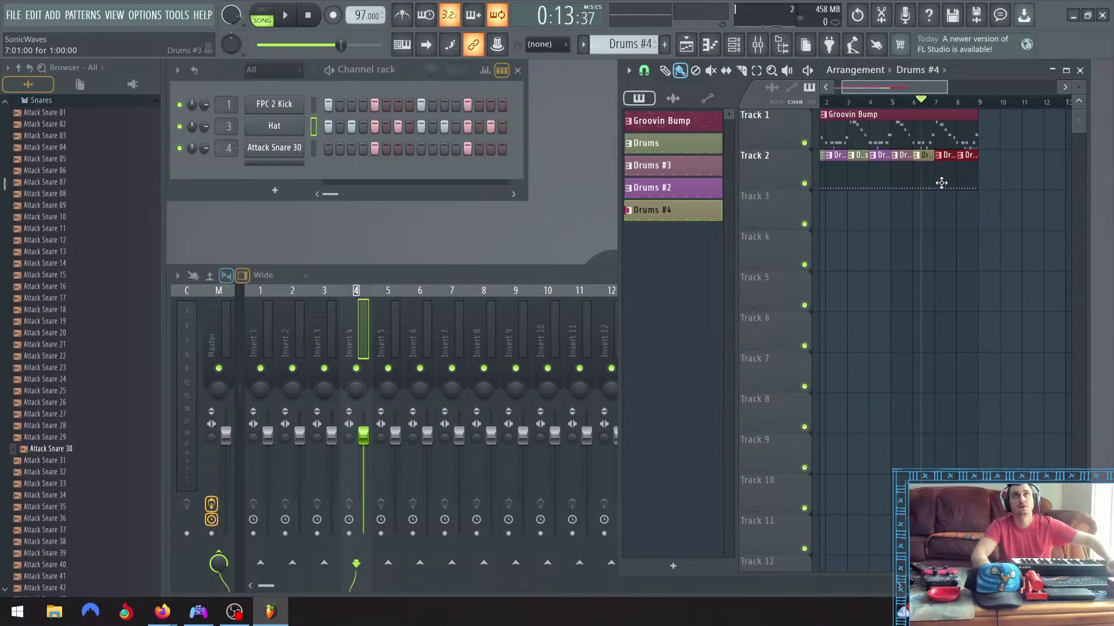
{"action": "scroll", "coordinate": [941, 183], "scroll_direction": "down", "scroll_amount": 3}
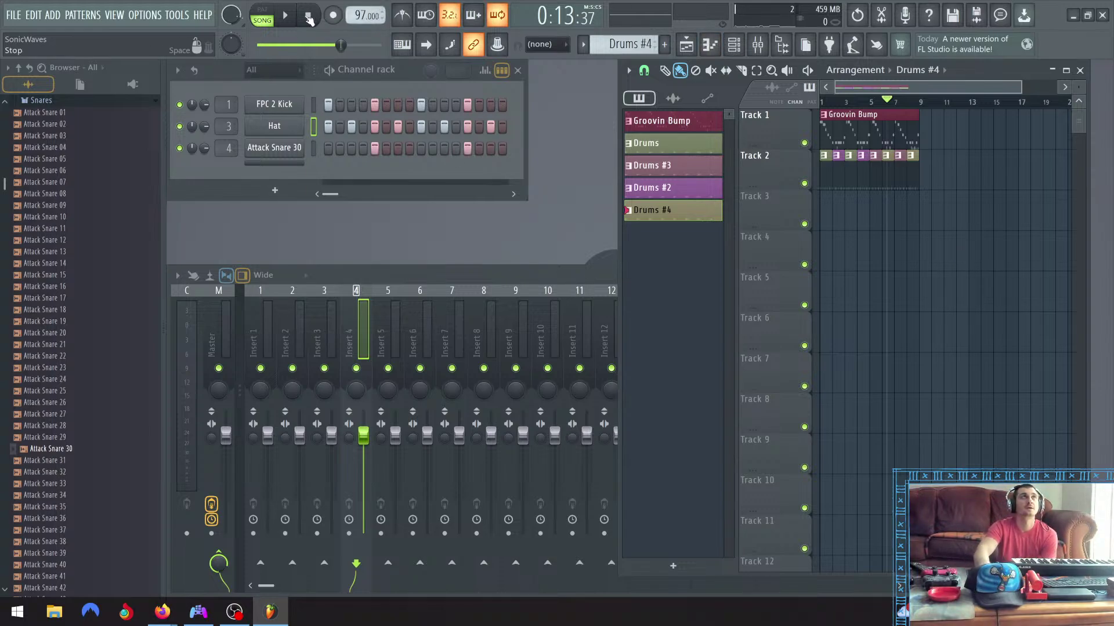
Play the song, audition Attack Snare 31 and 32 over it and load Attack Snare 32 into the snare channel
{"action": "key", "text": "space"}
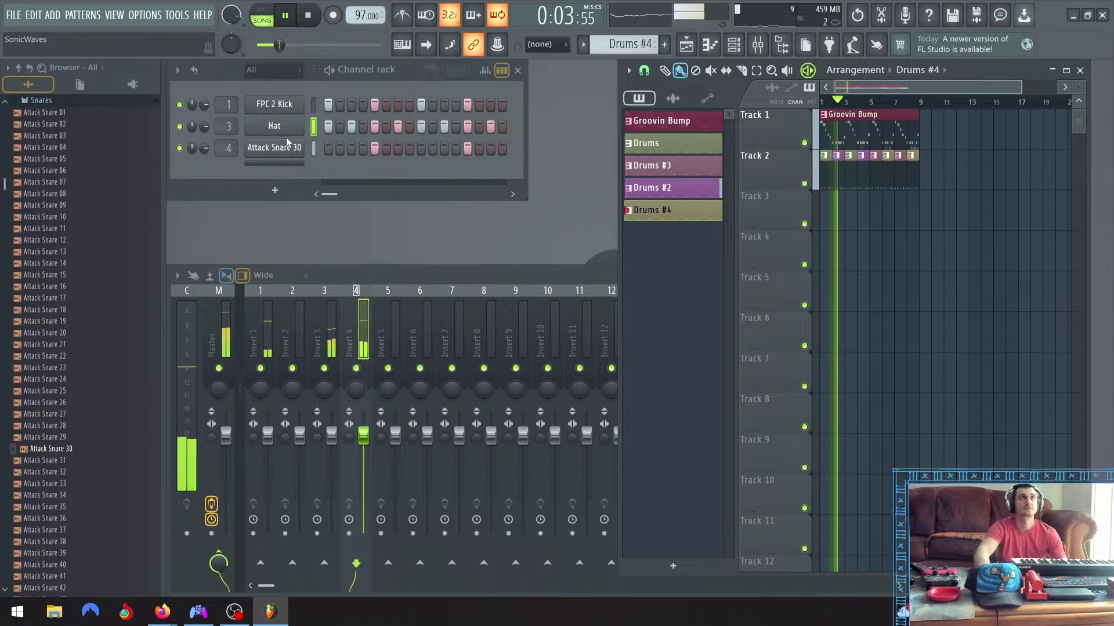
{"action": "left_click", "coordinate": [274, 146]}
{"action": "left_click", "coordinate": [667, 229]}
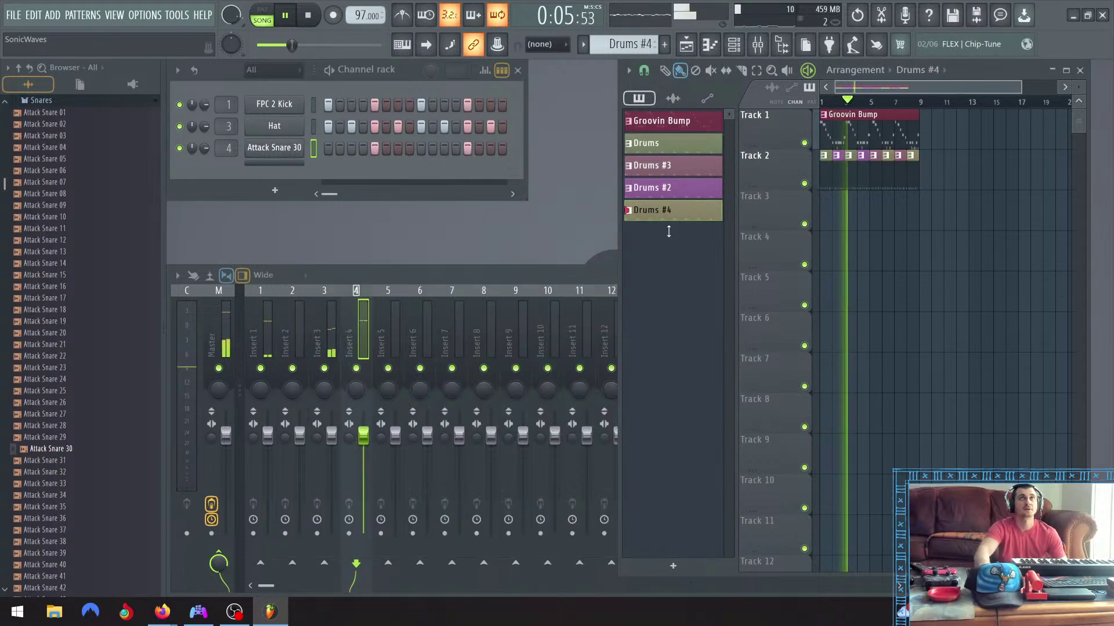
{"action": "left_click", "coordinate": [53, 461]}
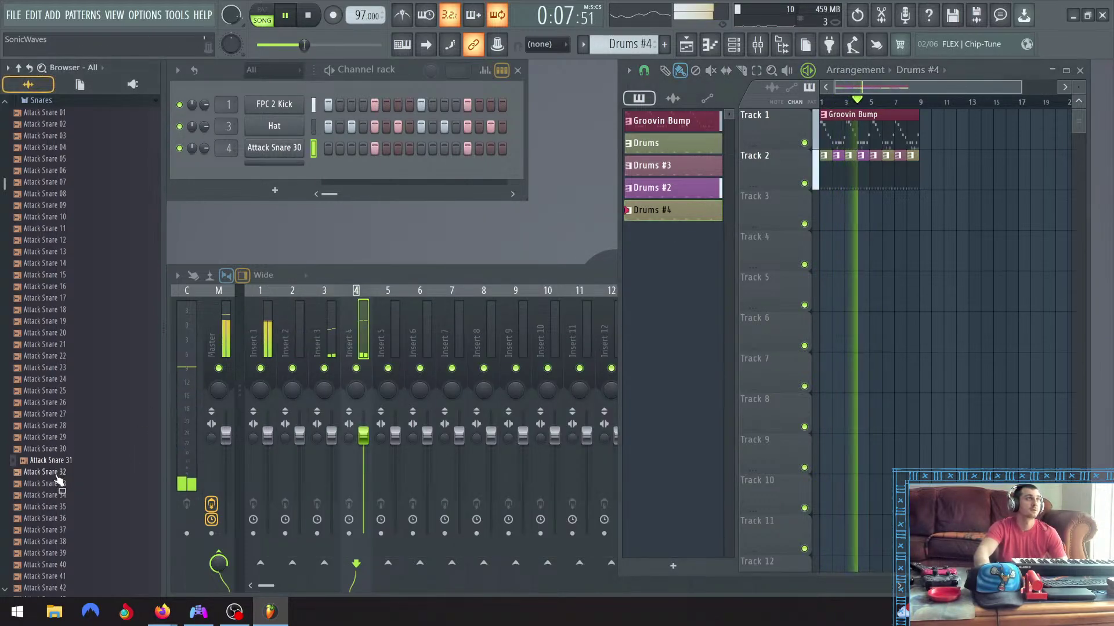
{"action": "left_click", "coordinate": [56, 473]}
{"action": "right_click", "coordinate": [63, 474]}
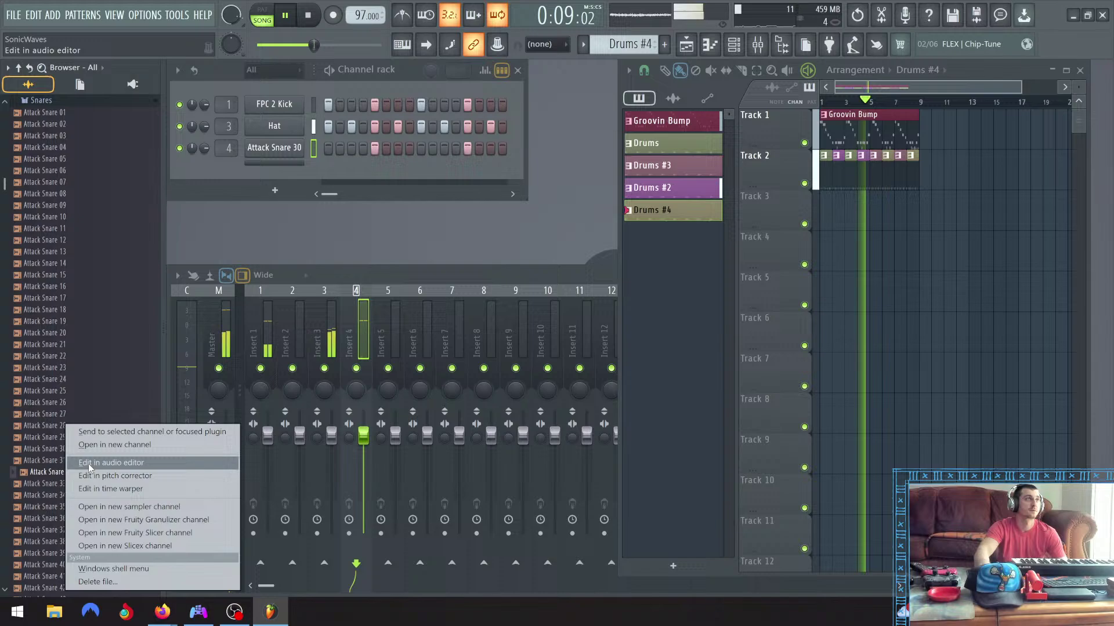
{"action": "left_click", "coordinate": [112, 432]}
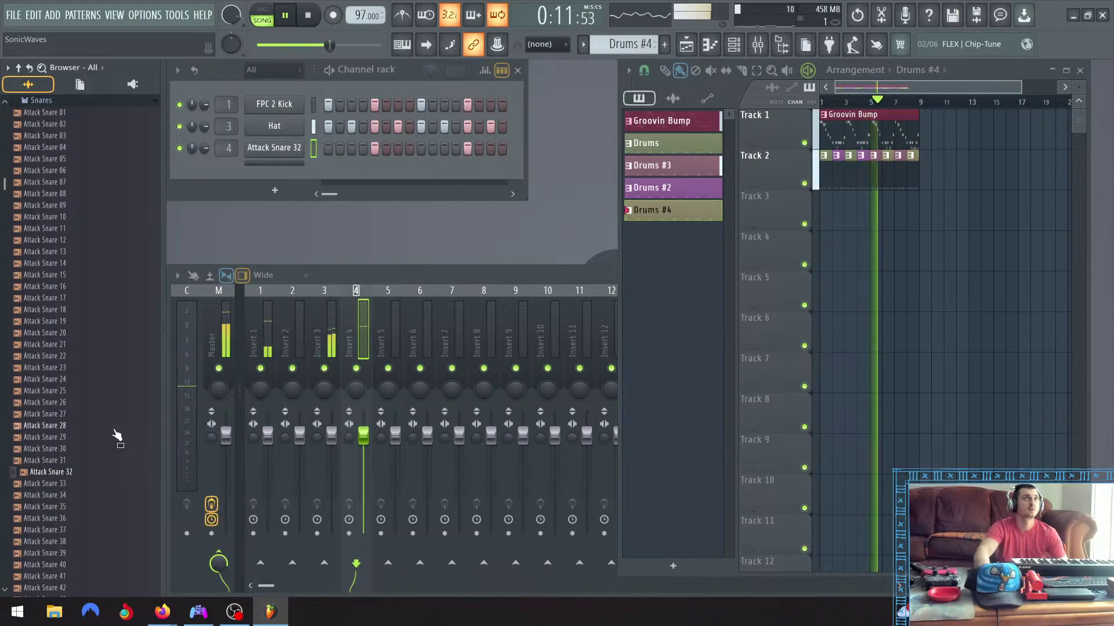
Audition Attack Snare 34 to 37 over the playing song and replace the snare channel's sample with Attack Snare 37
{"action": "left_click", "coordinate": [65, 497]}
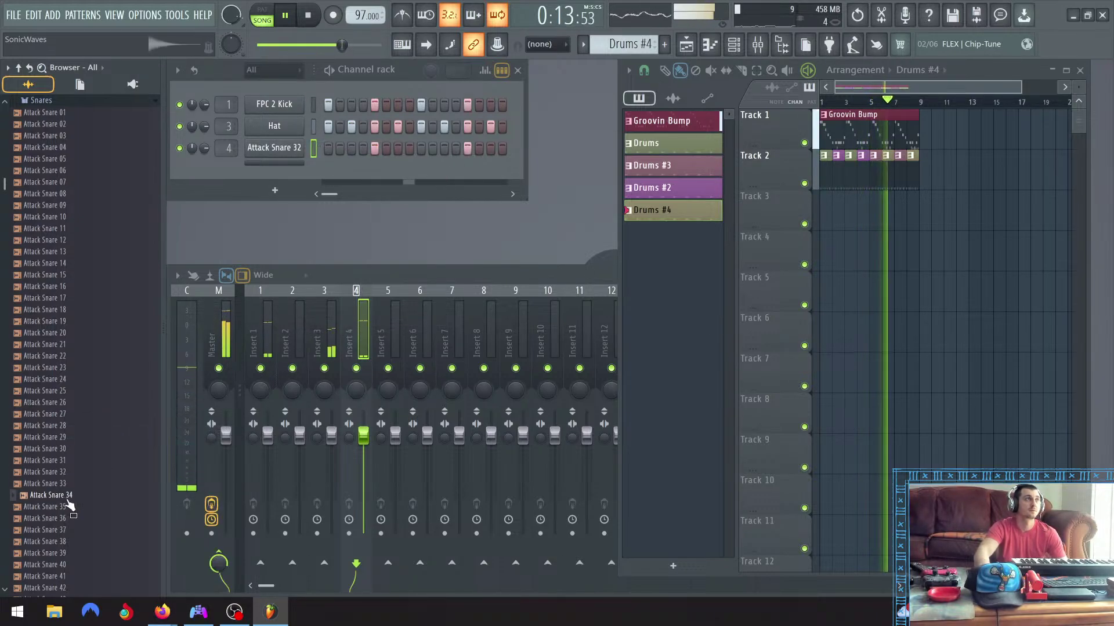
{"action": "left_click", "coordinate": [69, 508]}
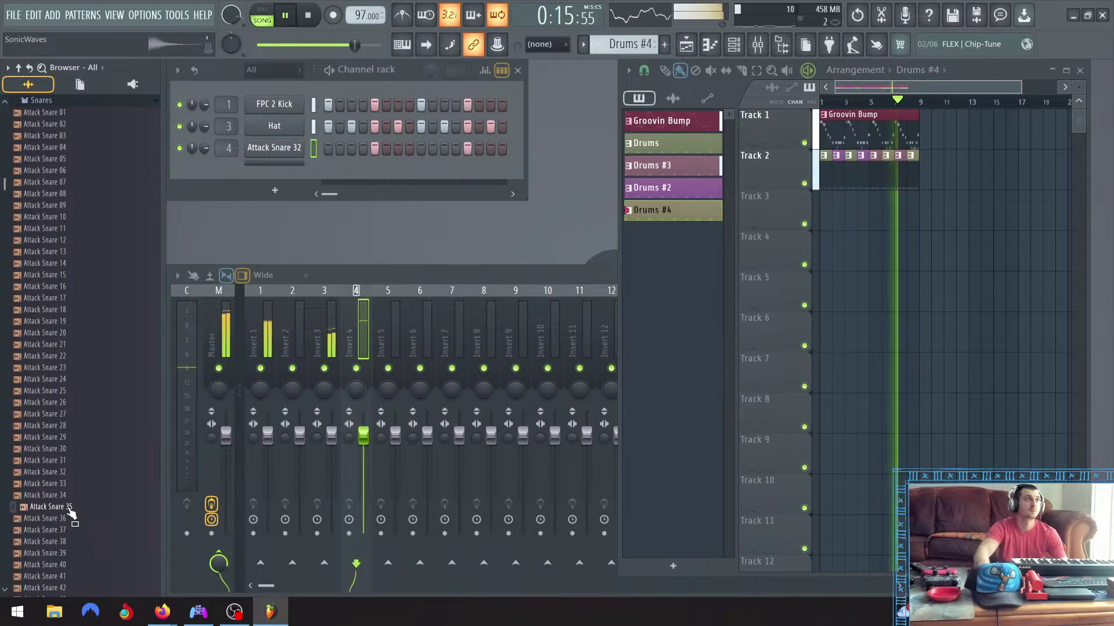
{"action": "left_click", "coordinate": [70, 517]}
{"action": "key", "text": "Up"}
{"action": "key", "text": "Up"}
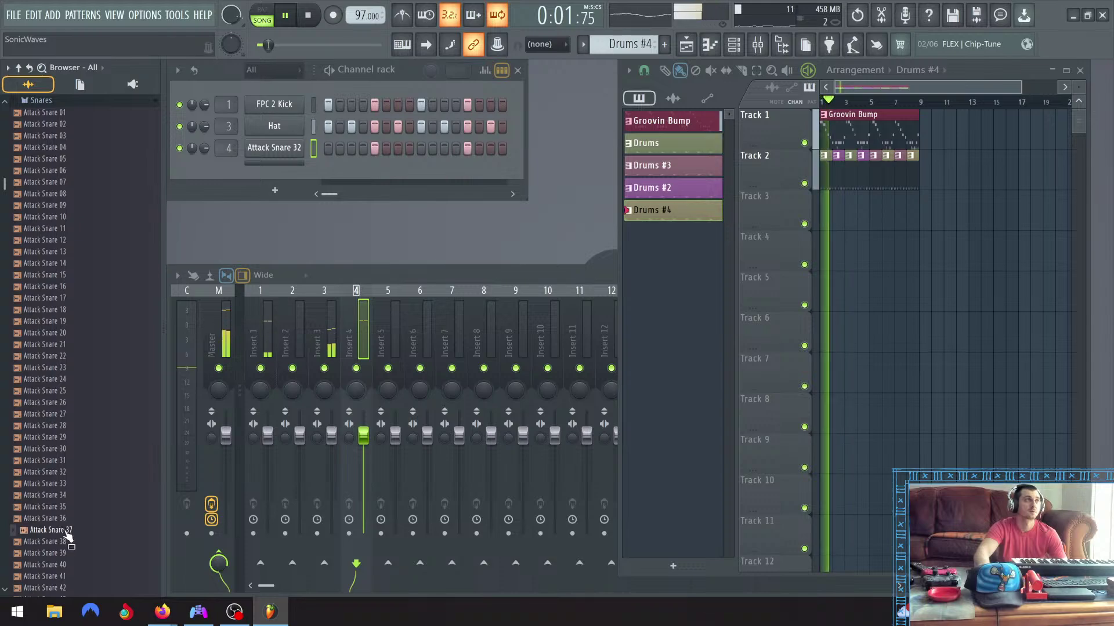
{"action": "right_click", "coordinate": [65, 529]}
{"action": "left_click", "coordinate": [101, 433]}
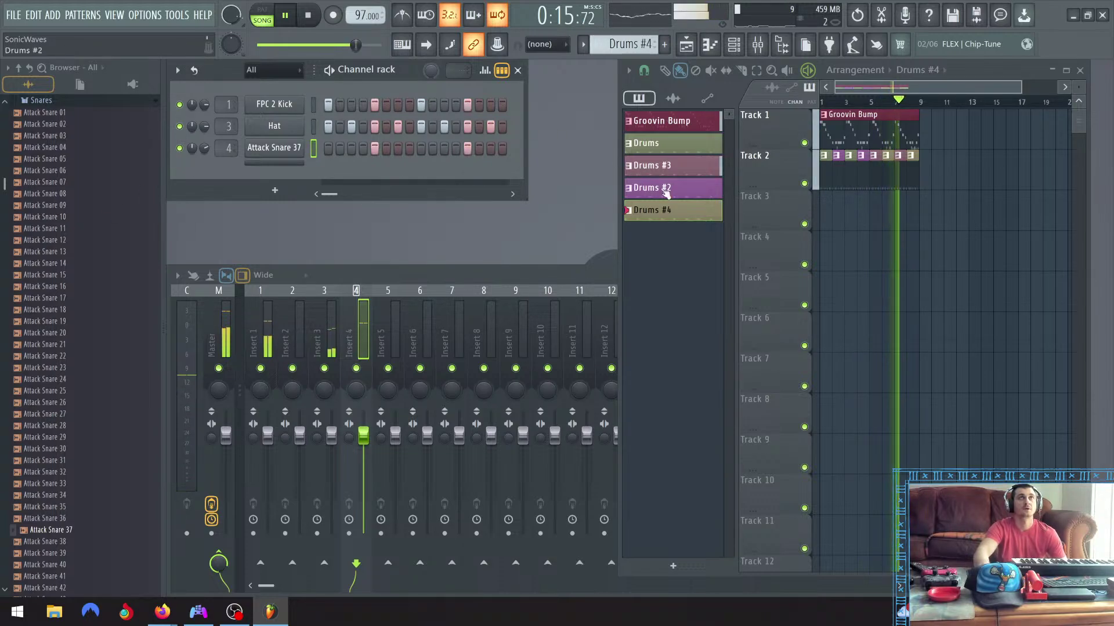
Fill every Hat step in the Drums #3 and Drums #4 patterns, return to the Drums pattern and pause playback
{"action": "left_click", "coordinate": [686, 167]}
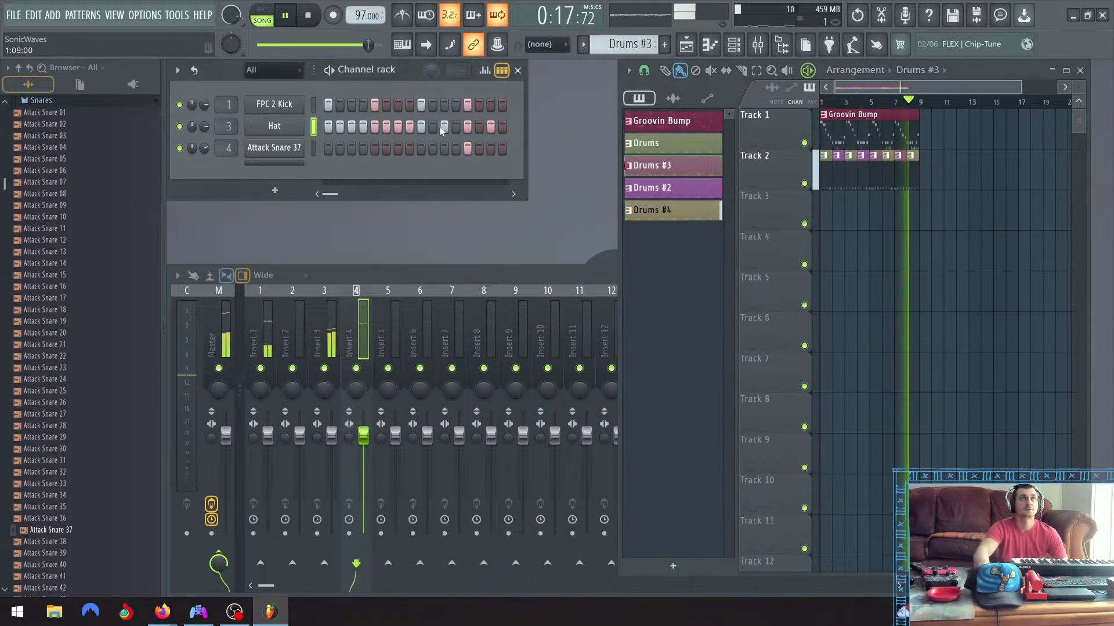
{"action": "left_click", "coordinate": [680, 209]}
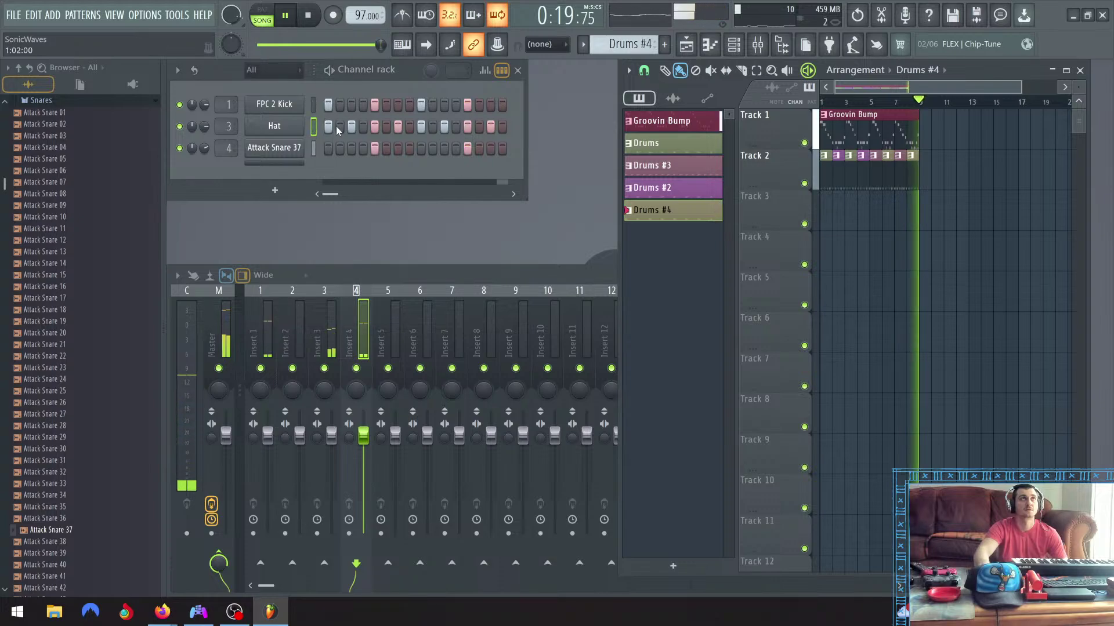
{"action": "left_click_drag", "start_coordinate": [337, 127], "coordinate": [550, 131]}
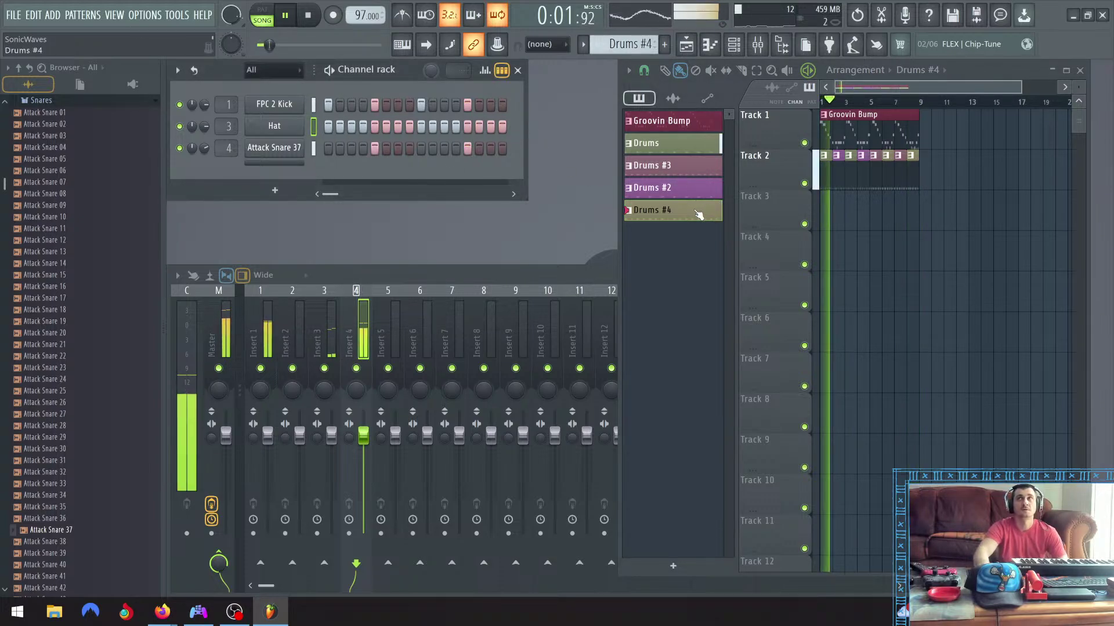
{"action": "left_click", "coordinate": [667, 145]}
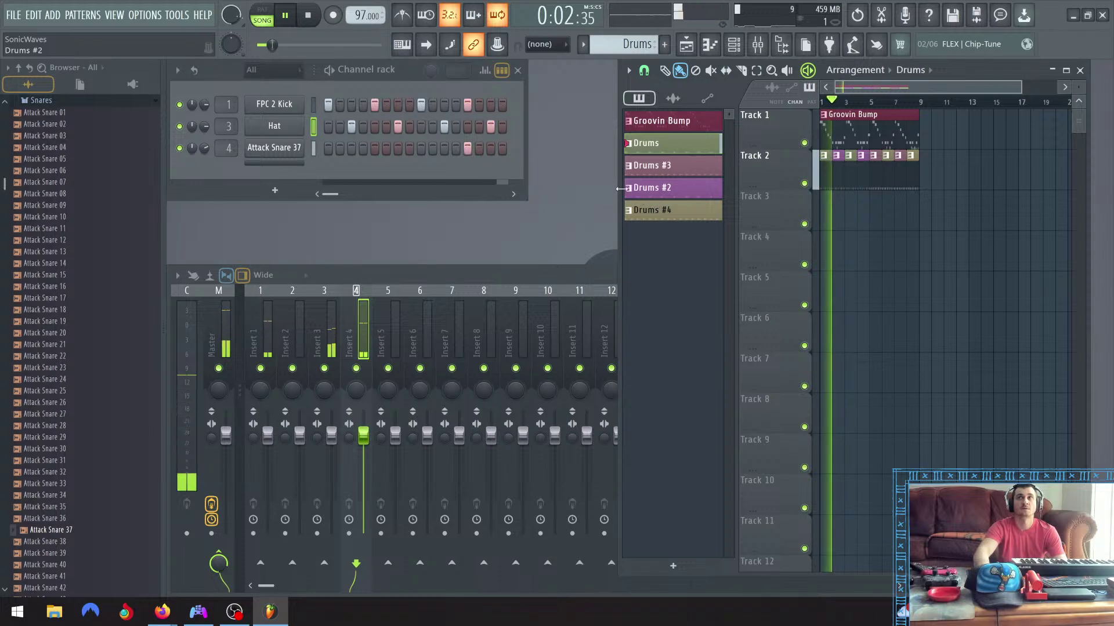
{"action": "left_click", "coordinate": [286, 17]}
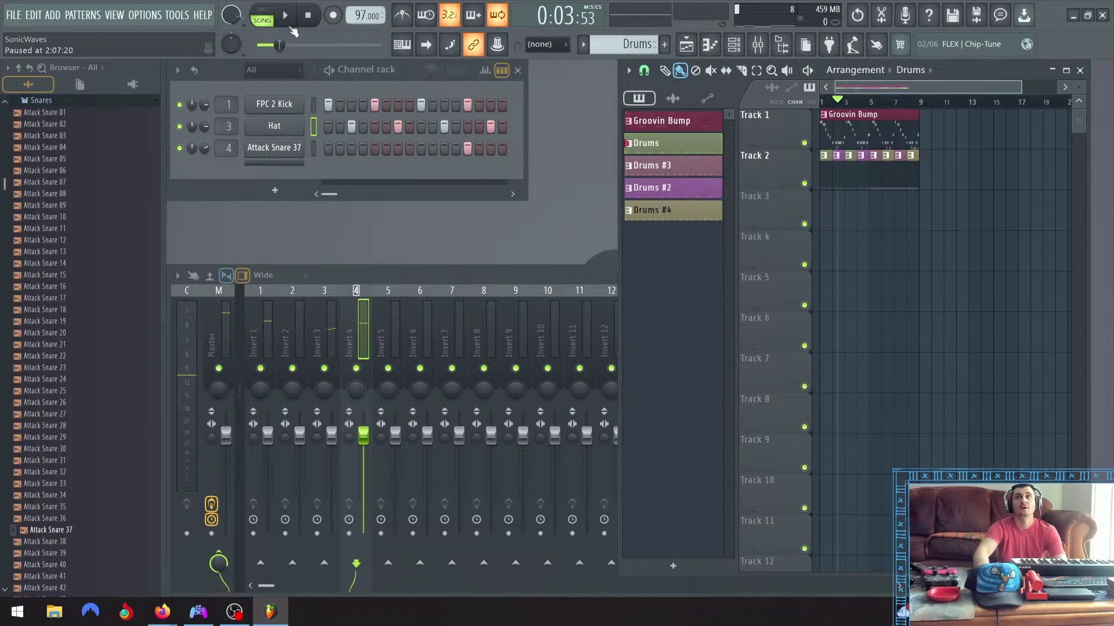
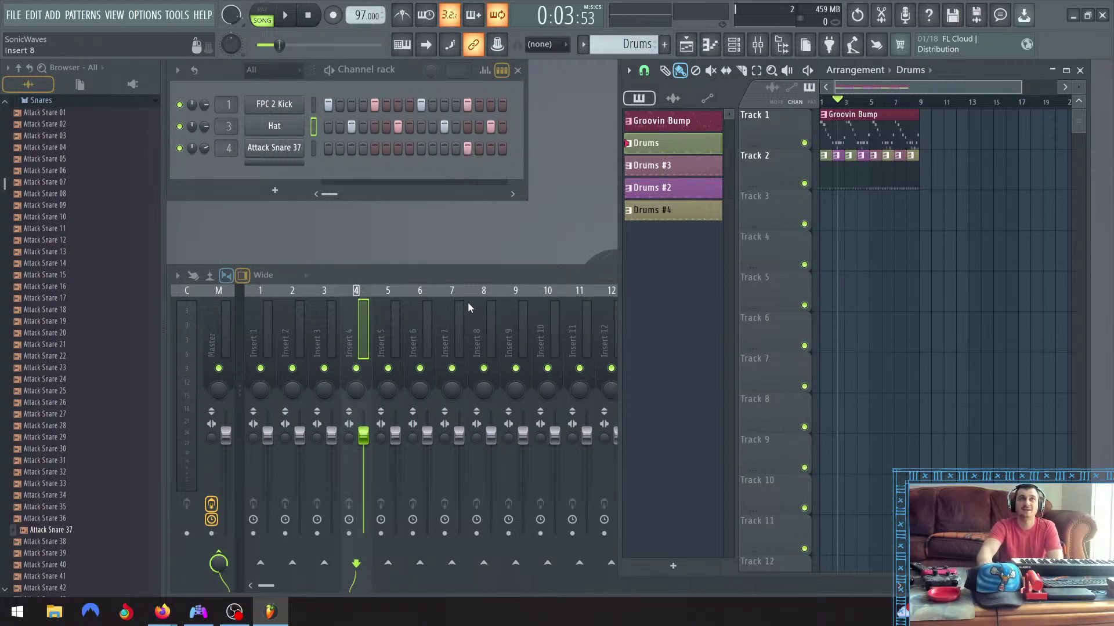
{"action": "left_click", "coordinate": [572, 273]}
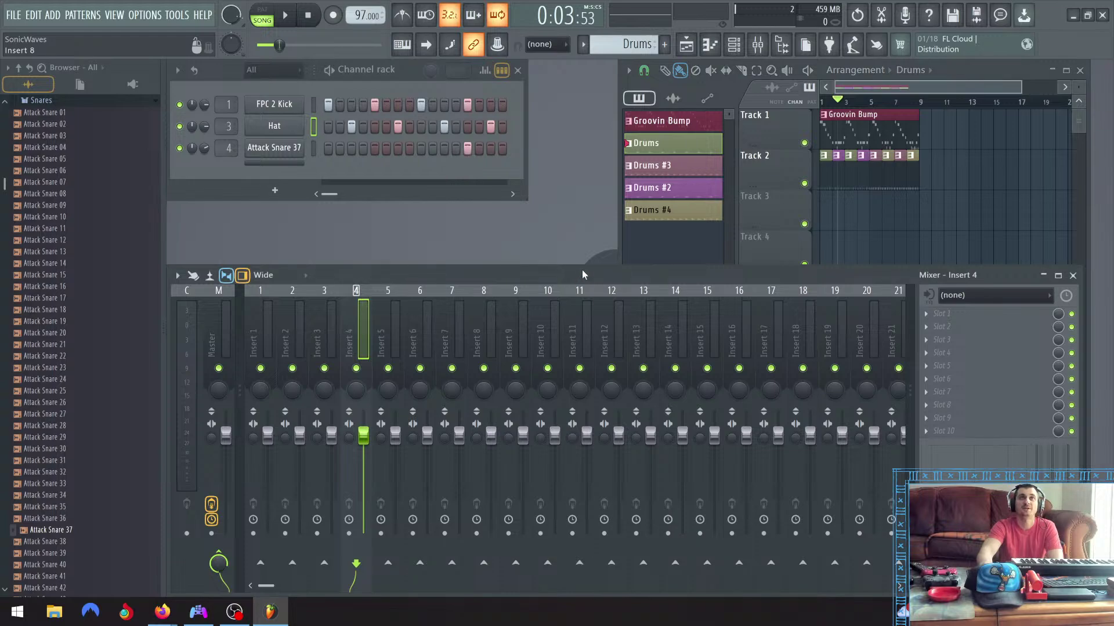
{"action": "left_click", "coordinate": [649, 247]}
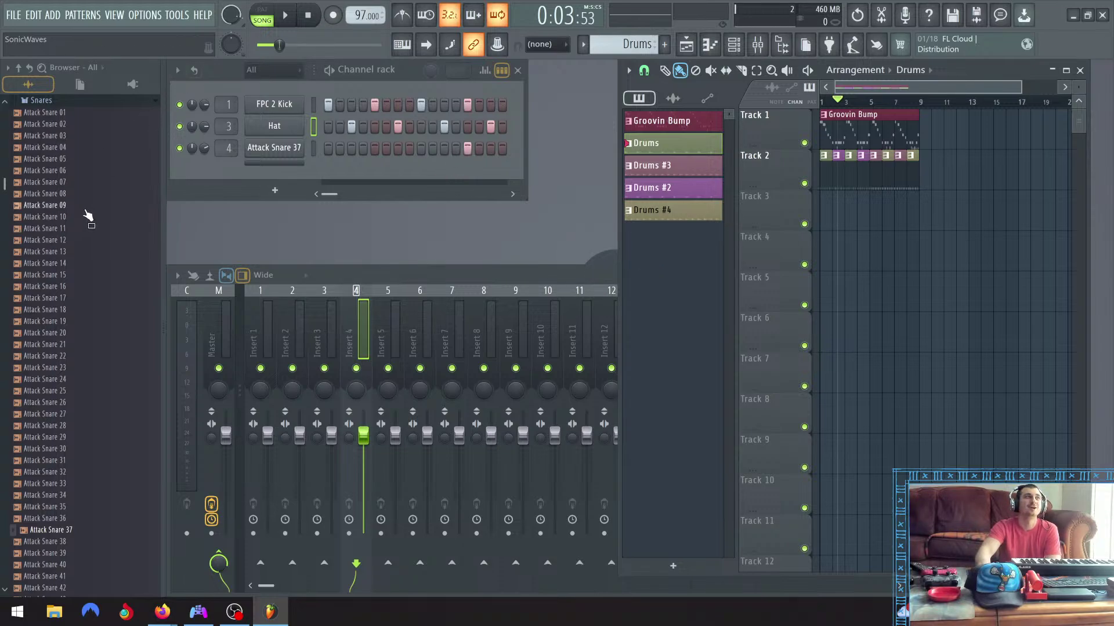
{"action": "scroll", "coordinate": [85, 226], "scroll_direction": "up", "scroll_amount": 2}
{"action": "scroll", "coordinate": [84, 228], "scroll_direction": "down", "scroll_amount": 8}
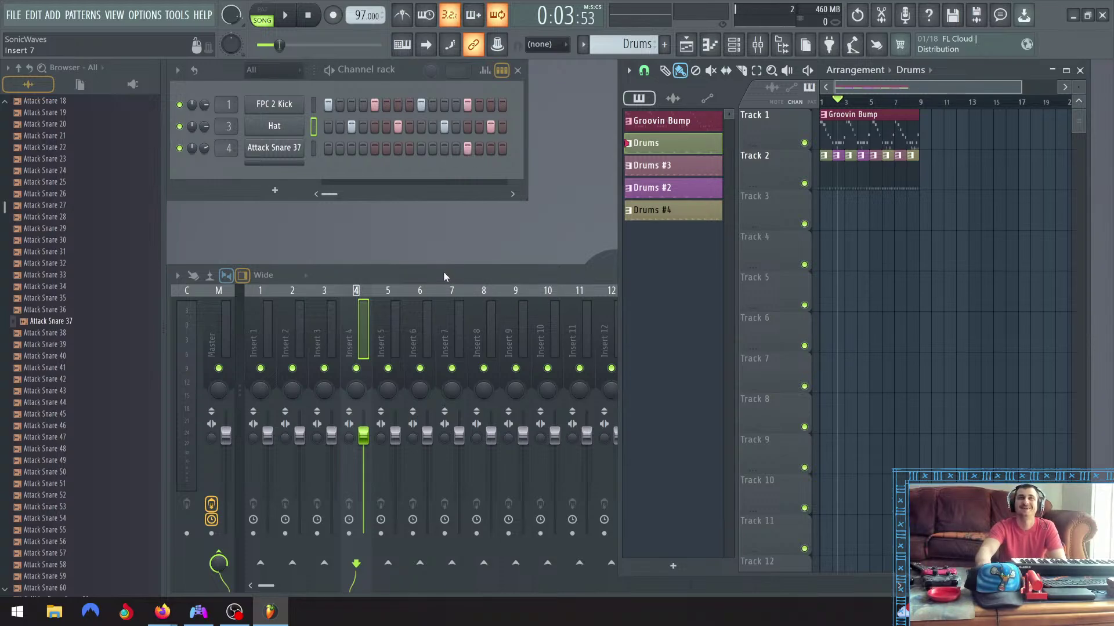
Play back the arrangement to check the drums against the melody, pause it and select the Groovin Bump pattern
{"action": "left_click", "coordinate": [286, 16]}
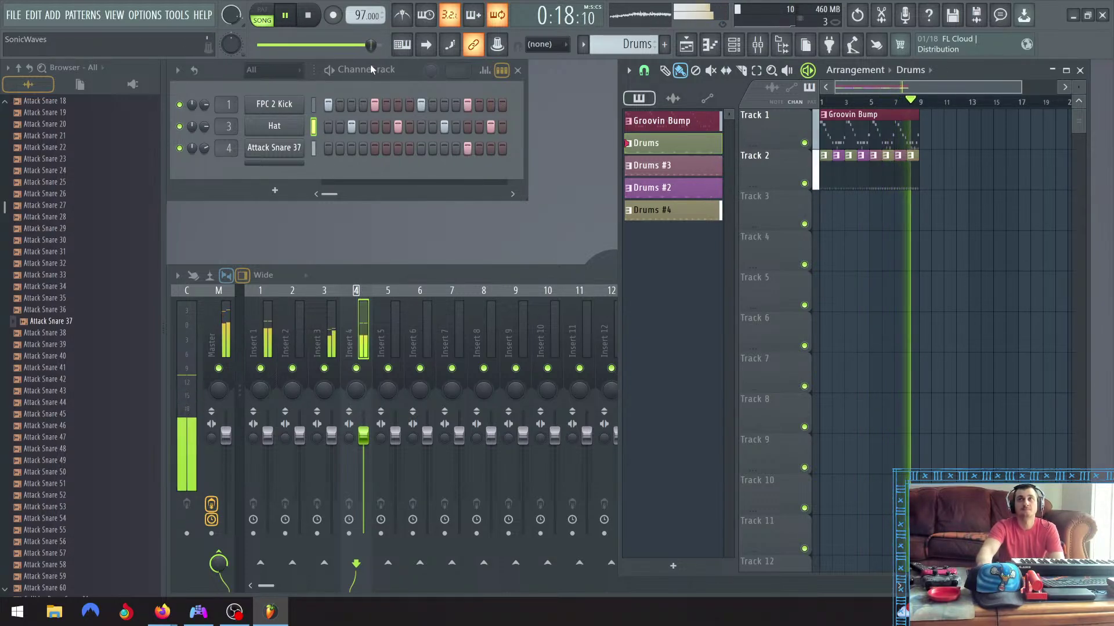
{"action": "left_click", "coordinate": [290, 21]}
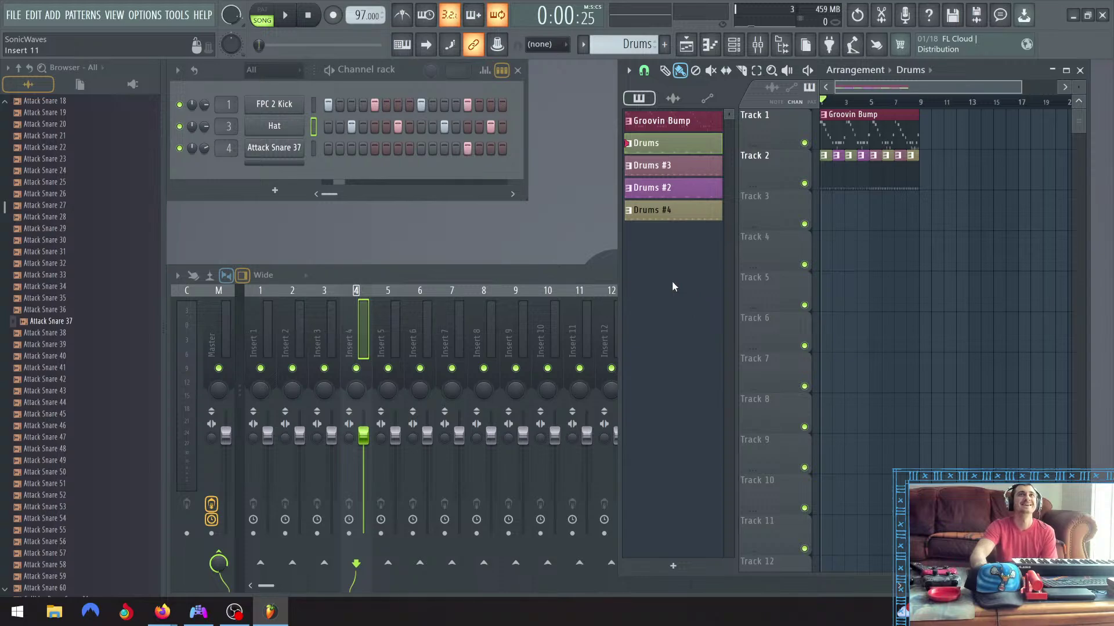
{"action": "left_click", "coordinate": [293, 19]}
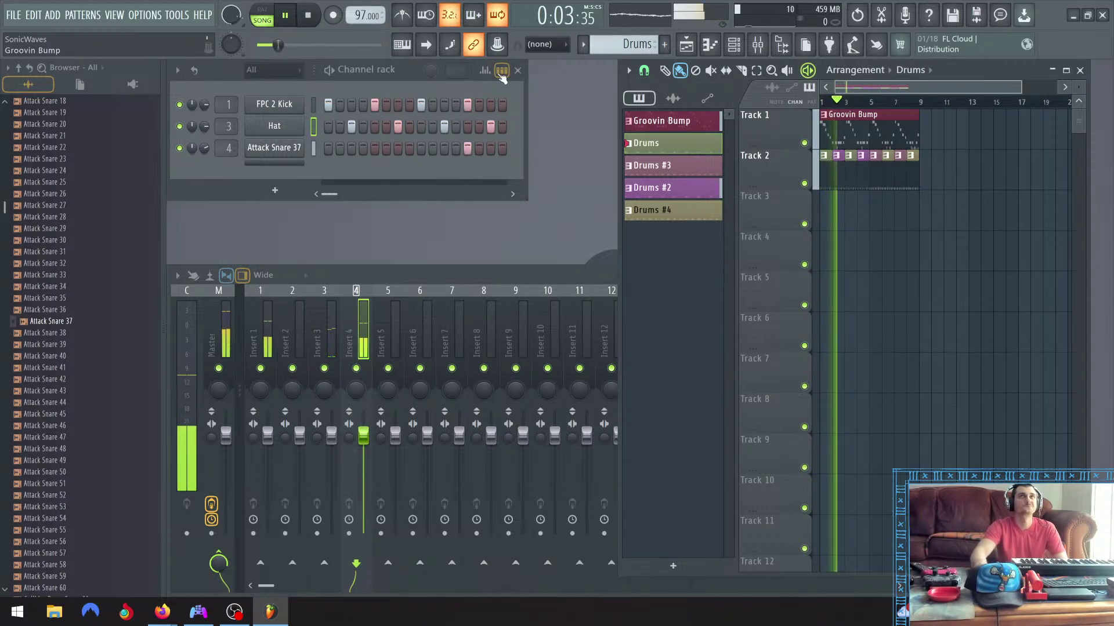
{"action": "left_click", "coordinate": [286, 19]}
{"action": "left_click", "coordinate": [679, 123]}
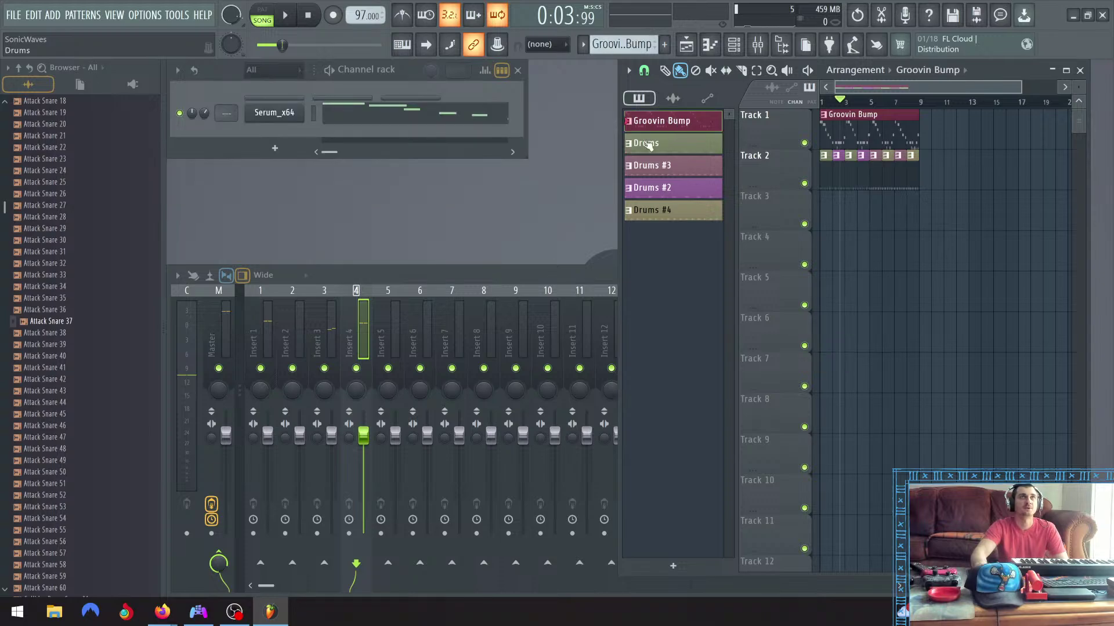
Open the Groovin Bump melody in the Serum_x64 piano roll and quantize its notes
{"action": "left_click", "coordinate": [367, 116]}
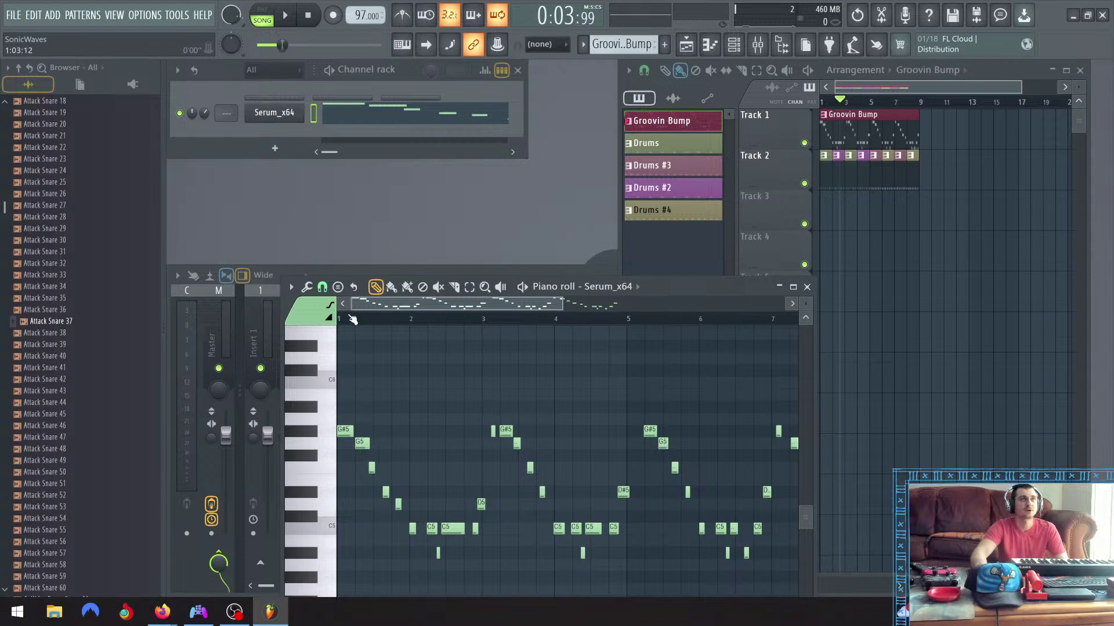
{"action": "left_click", "coordinate": [307, 288]}
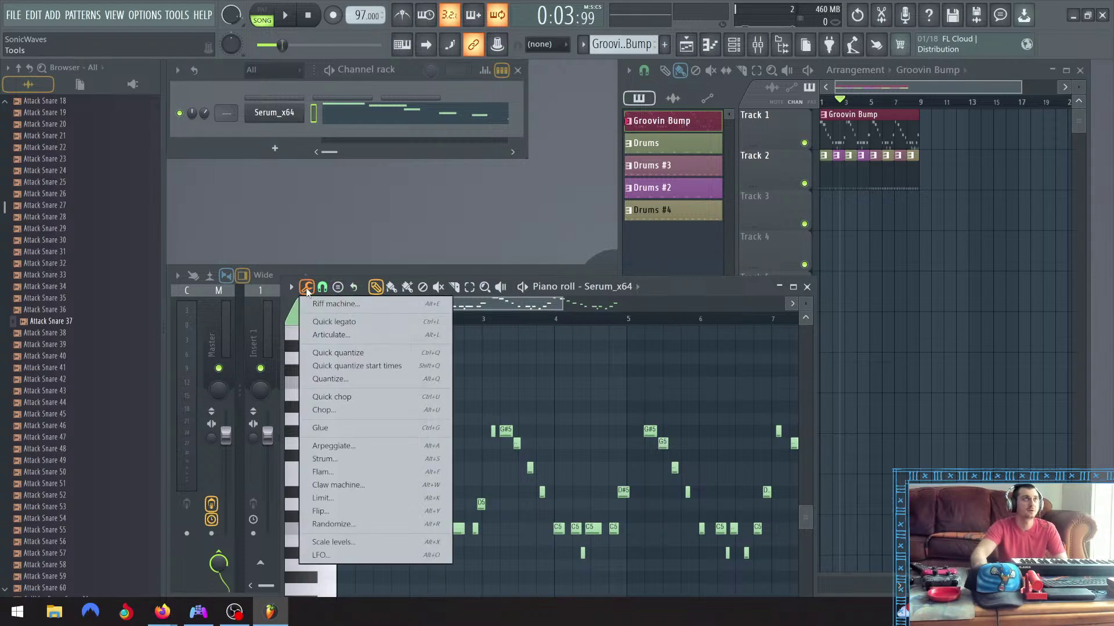
{"action": "left_click", "coordinate": [323, 380]}
{"action": "left_click", "coordinate": [634, 396]}
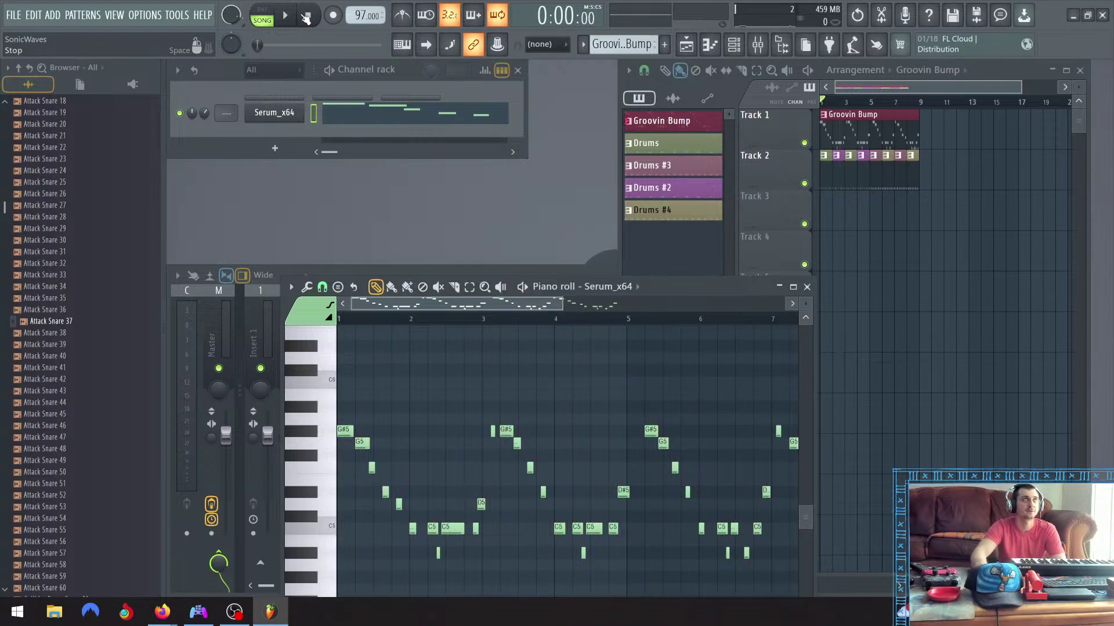
Play the song alongside the Groovin Bump notes, delete the short D5 note at the end of bar 7 and close the piano roll
{"action": "left_click", "coordinate": [293, 17]}
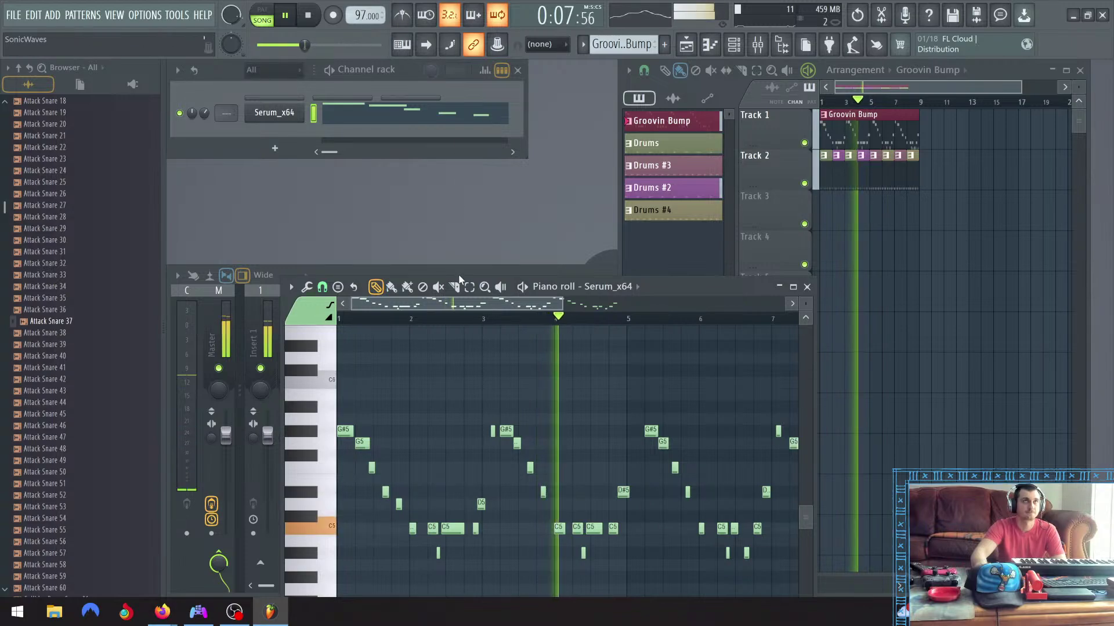
{"action": "left_click_drag", "start_coordinate": [475, 308], "coordinate": [586, 306]}
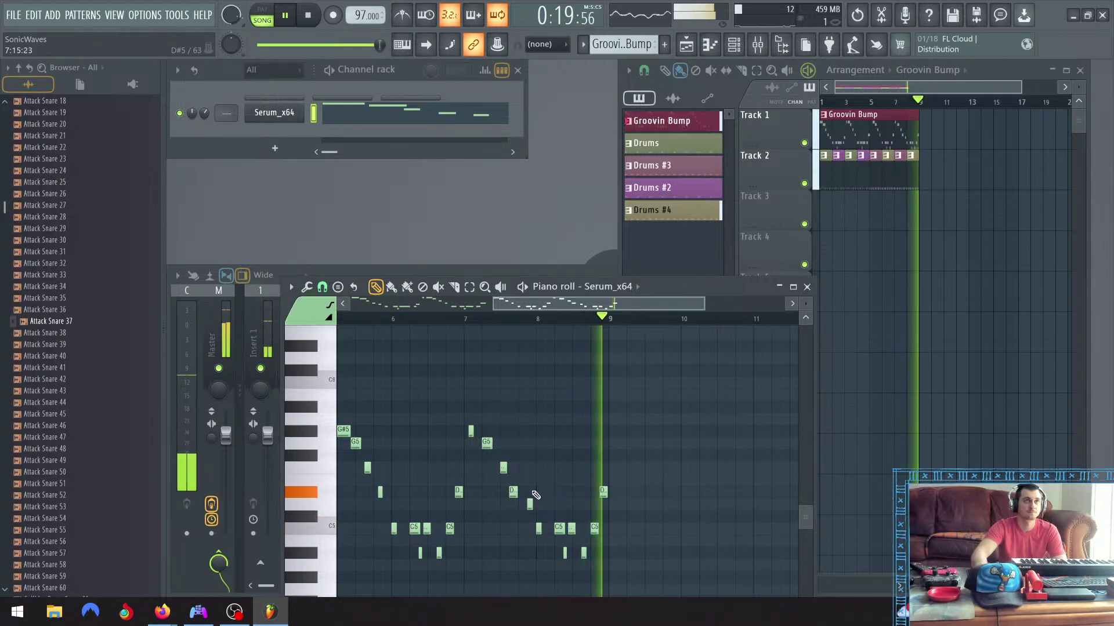
{"action": "key", "text": "space"}
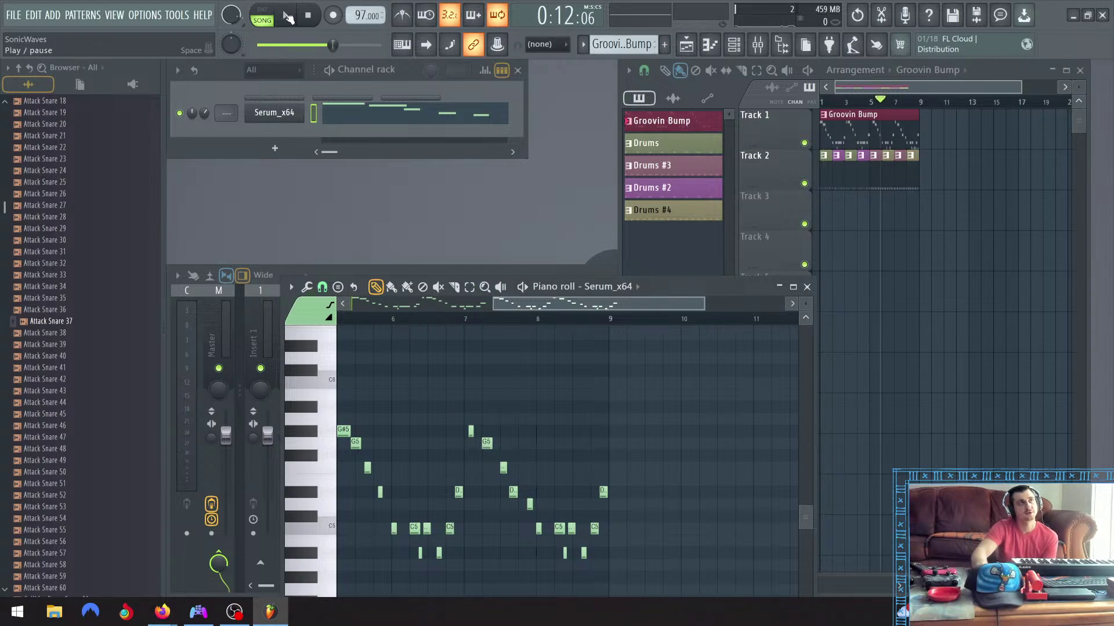
{"action": "left_click", "coordinate": [288, 18]}
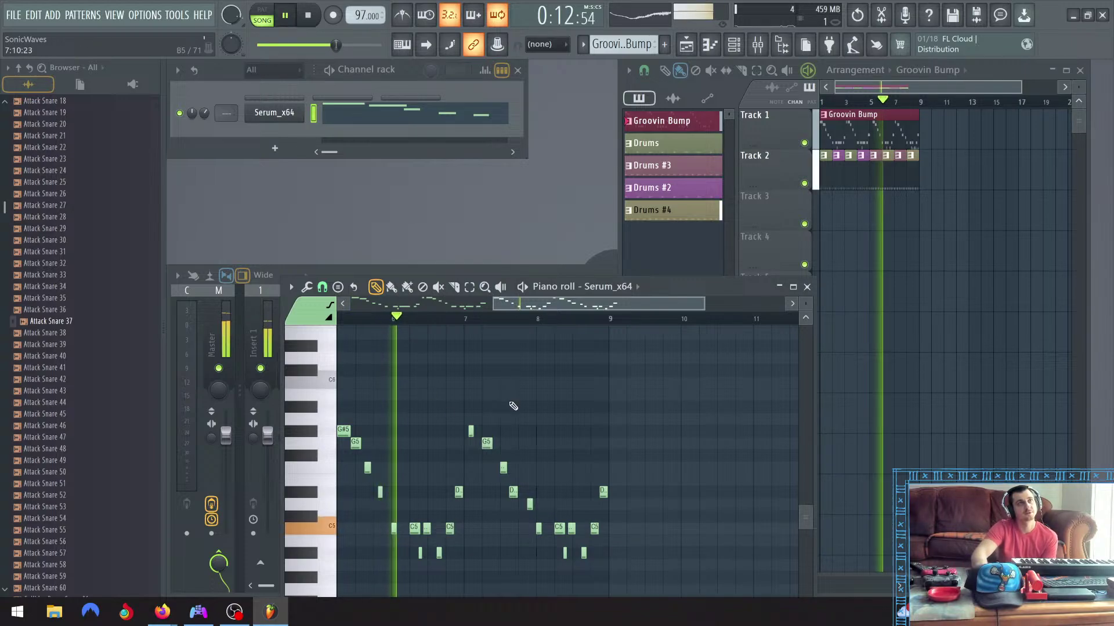
{"action": "right_click", "coordinate": [529, 505]}
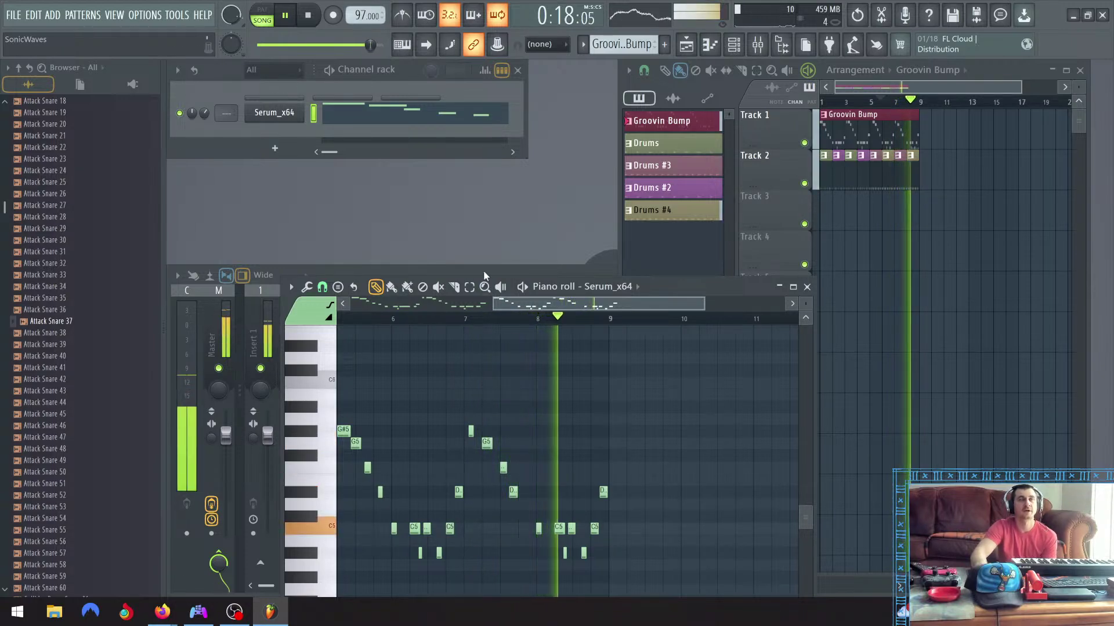
{"action": "left_click", "coordinate": [808, 288]}
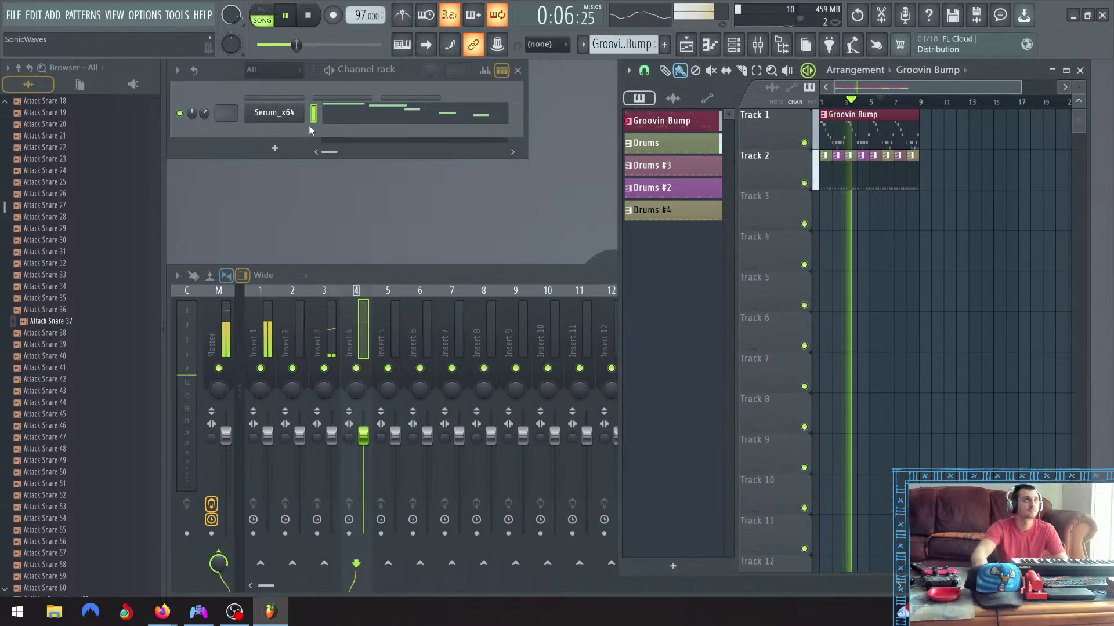
Select the Drums pattern, lower the Hat channel's volume slightly during playback and pause the song
{"action": "left_click", "coordinate": [656, 143]}
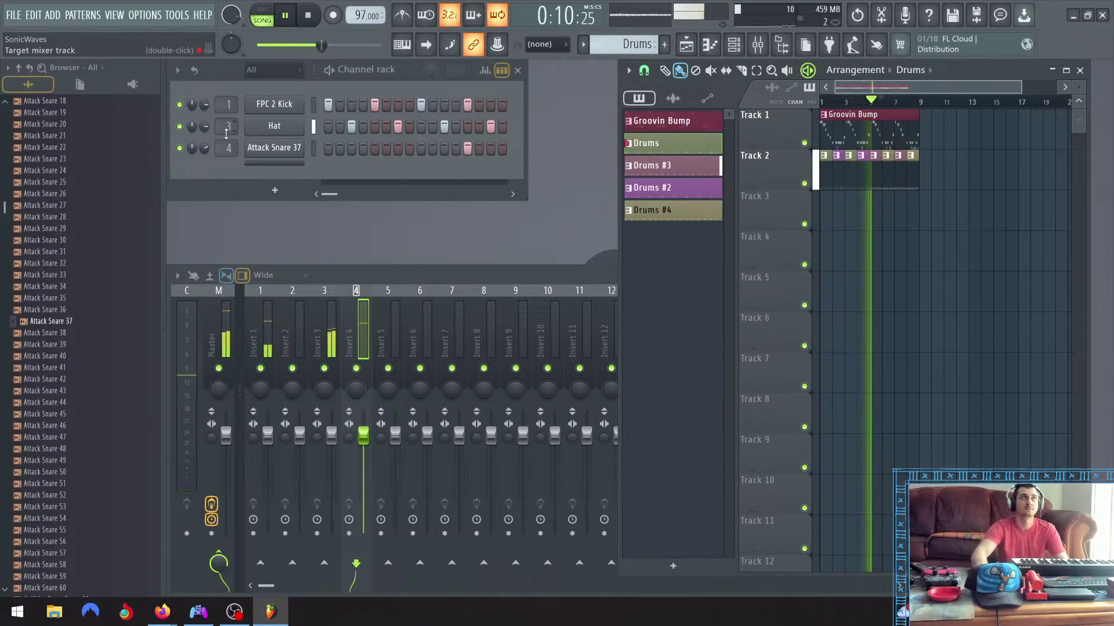
{"action": "left_click_drag", "start_coordinate": [208, 130], "coordinate": [207, 137]}
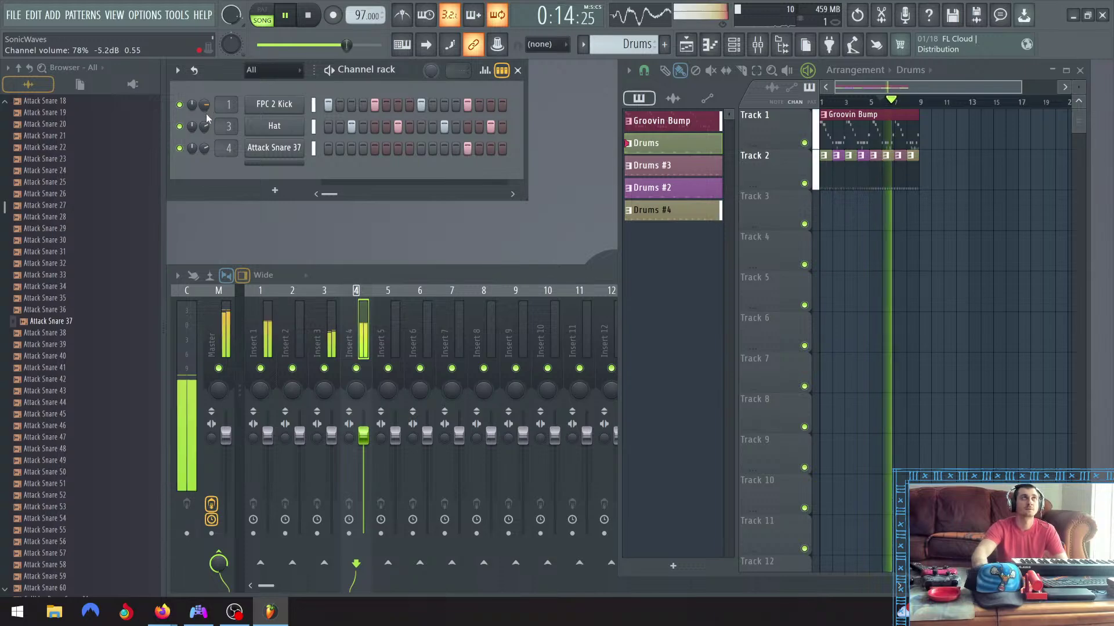
{"action": "left_click", "coordinate": [286, 17]}
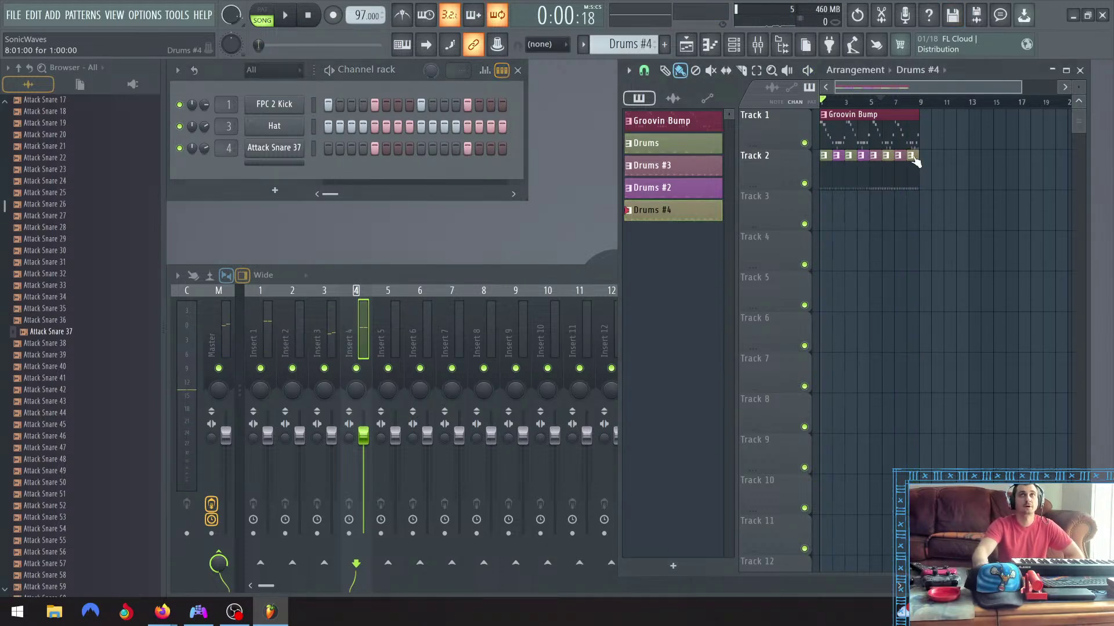
Make the Drums #4 clip in bar 8 a unique pattern and add FPC 2 Kick hits on steps 15 and 16
{"action": "left_click", "coordinate": [911, 156]}
{"action": "left_click", "coordinate": [937, 244]}
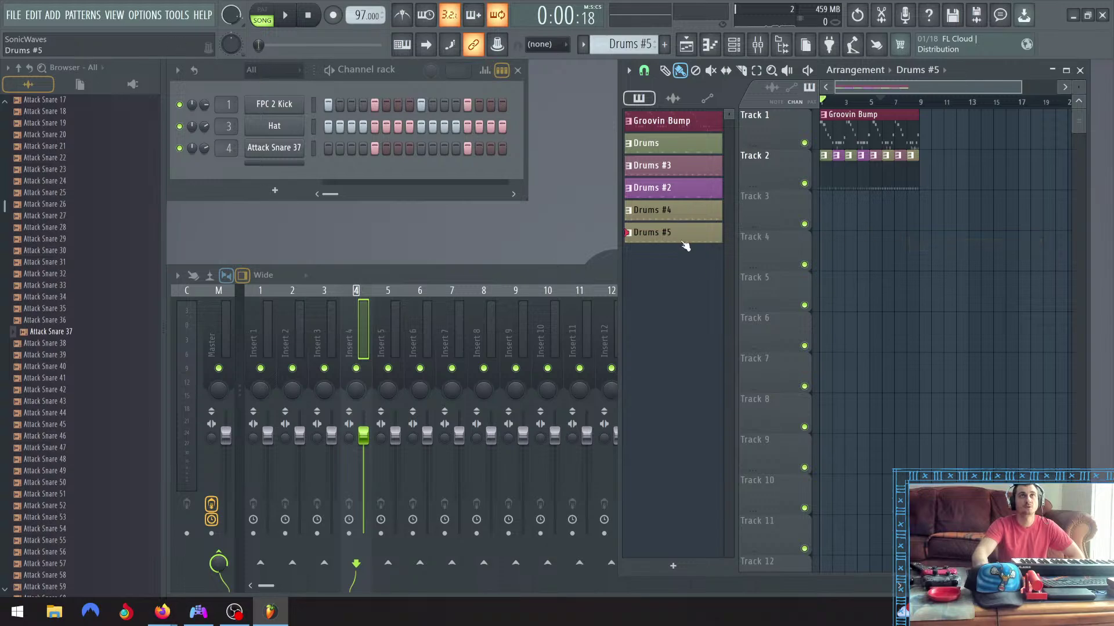
{"action": "left_click", "coordinate": [492, 106]}
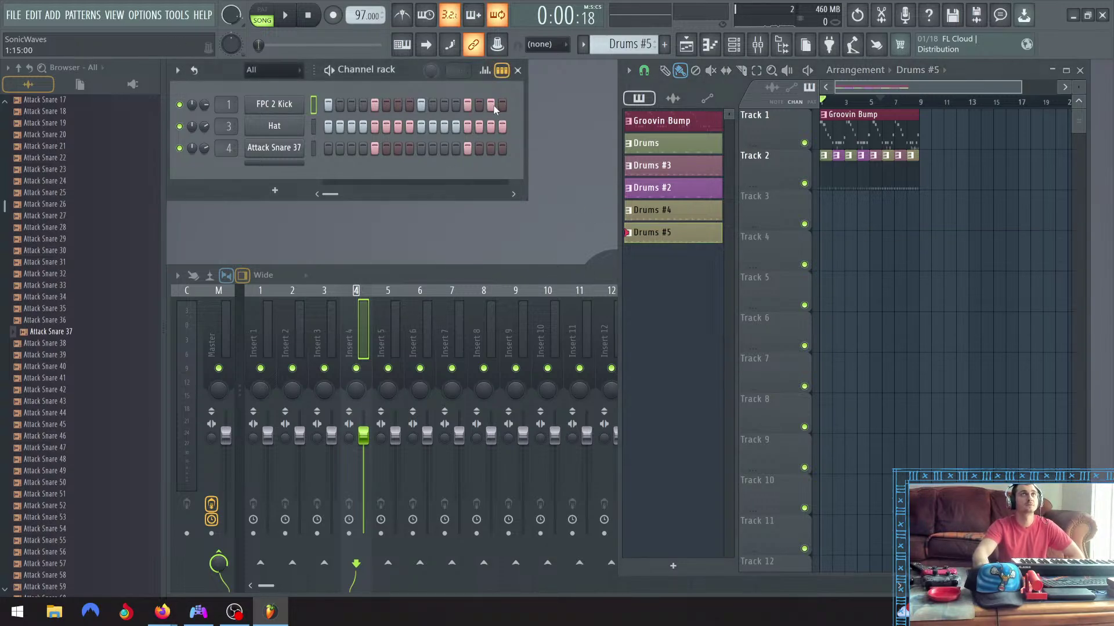
{"action": "left_click", "coordinate": [502, 105]}
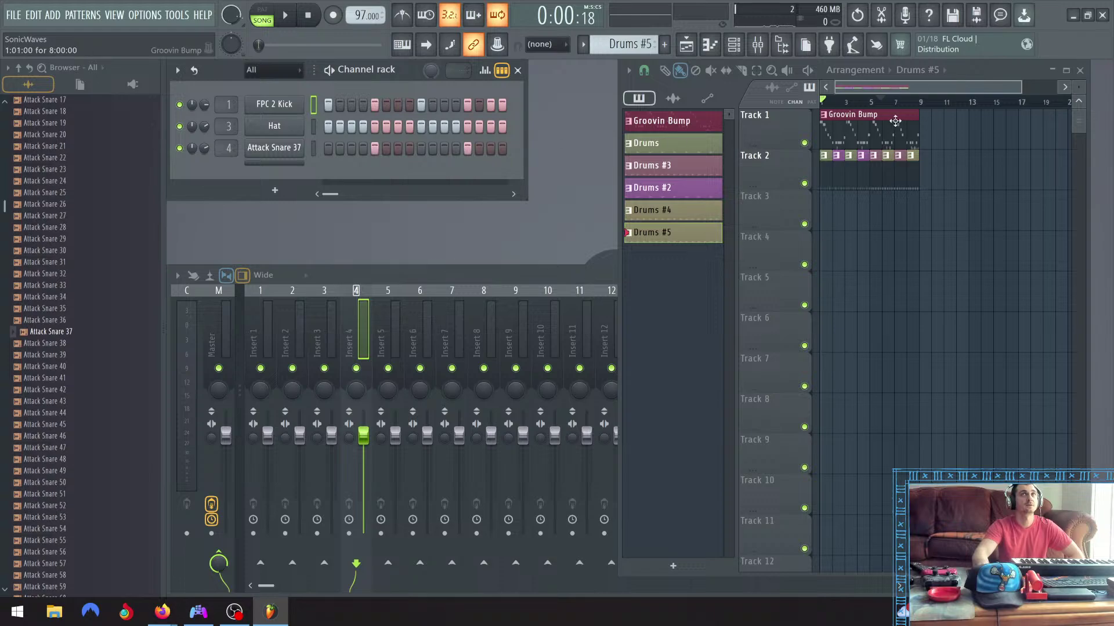
Give the Drums #5 pattern a random color and start playing the song
{"action": "right_click", "coordinate": [684, 232]}
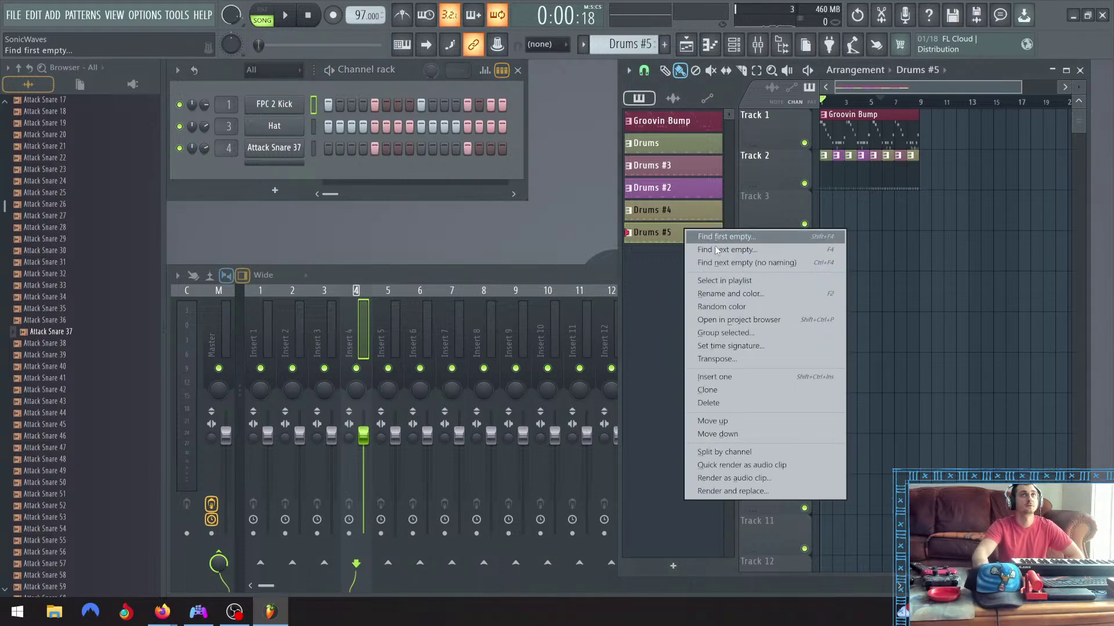
{"action": "left_click", "coordinate": [733, 303]}
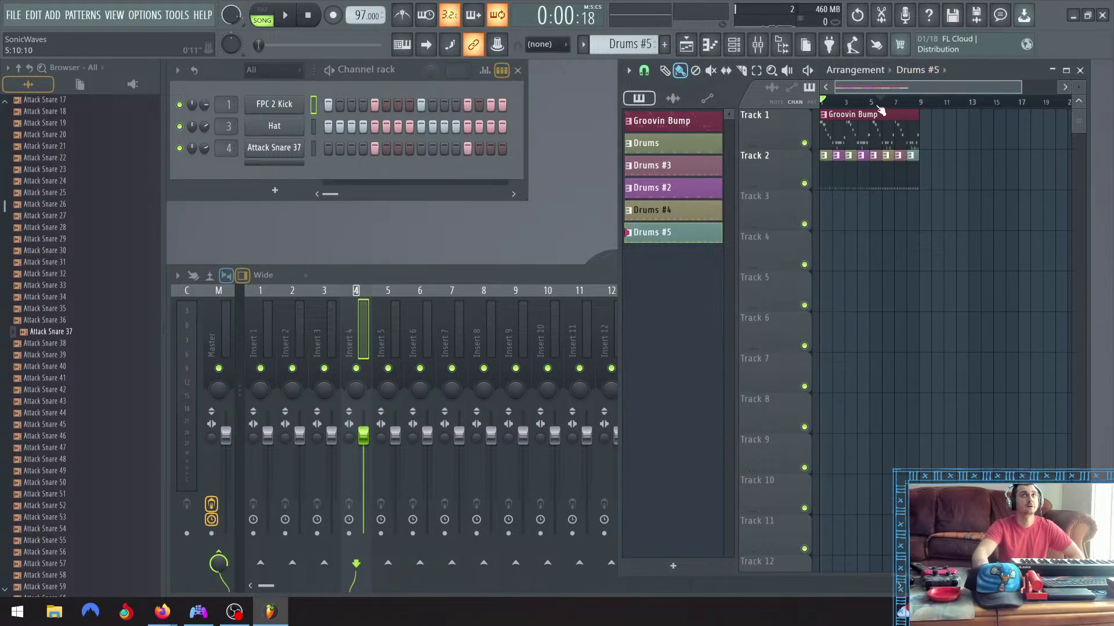
{"action": "left_click", "coordinate": [286, 18]}
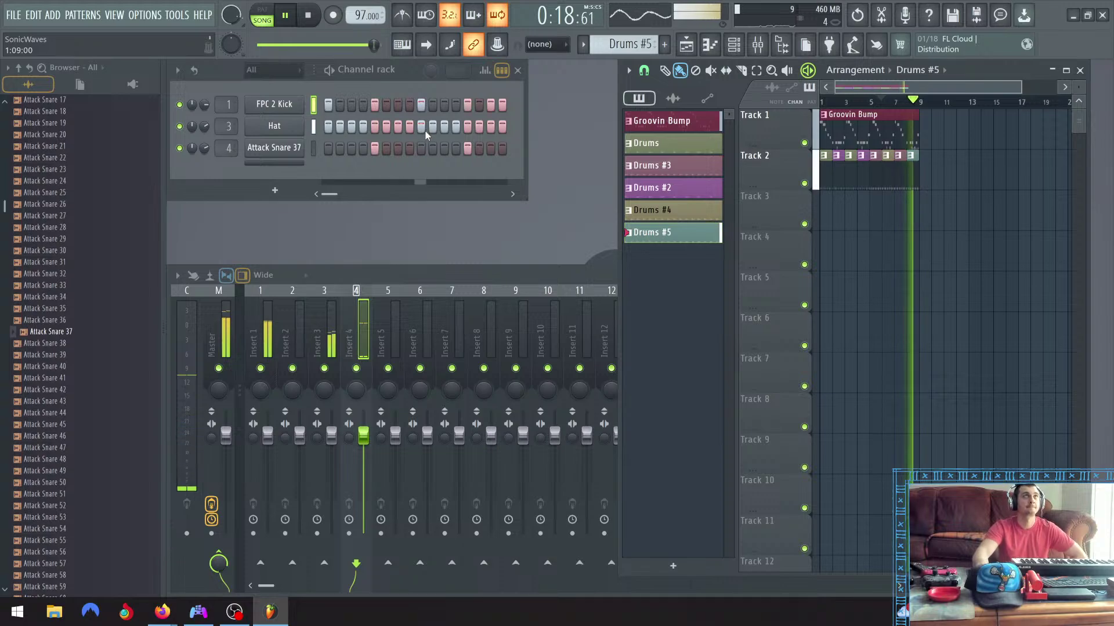
Try a Drums #5 fill with Attack Snare 37 instead of the kick on steps 15 and 16, playing from around bar 7
{"action": "right_click", "coordinate": [503, 108]}
{"action": "right_click", "coordinate": [491, 107]}
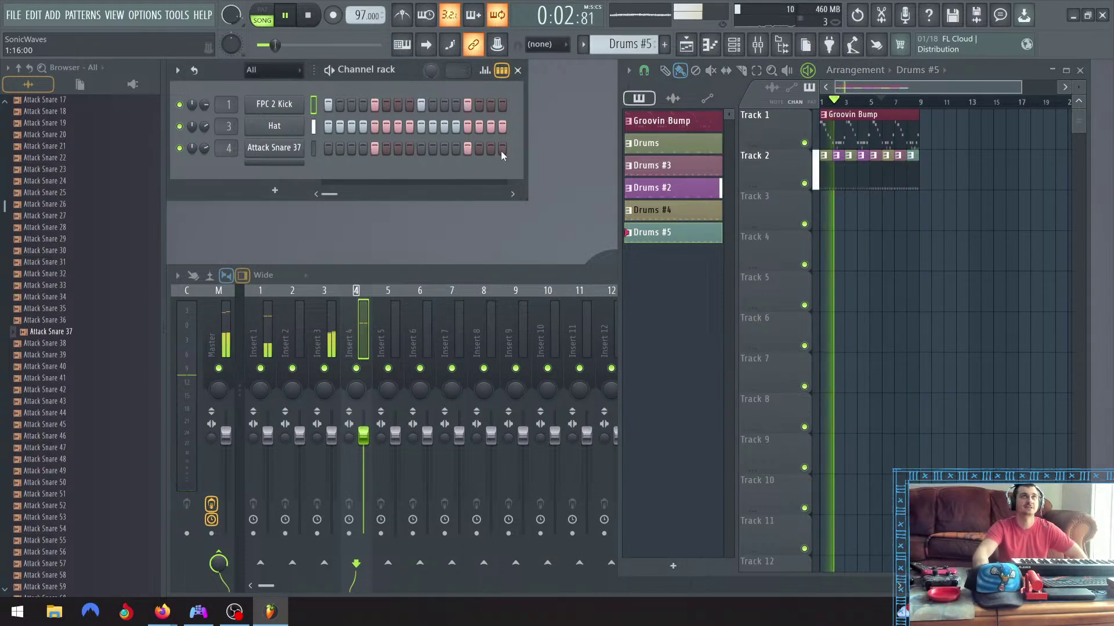
{"action": "left_click", "coordinate": [491, 151]}
{"action": "left_click", "coordinate": [502, 152]}
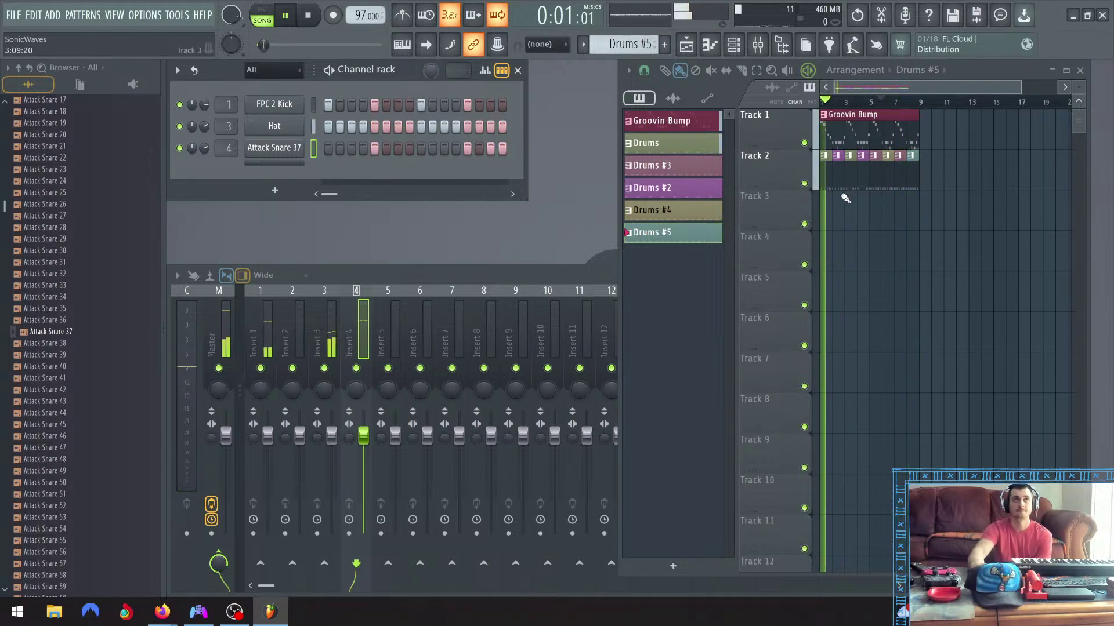
{"action": "left_click", "coordinate": [491, 149]}
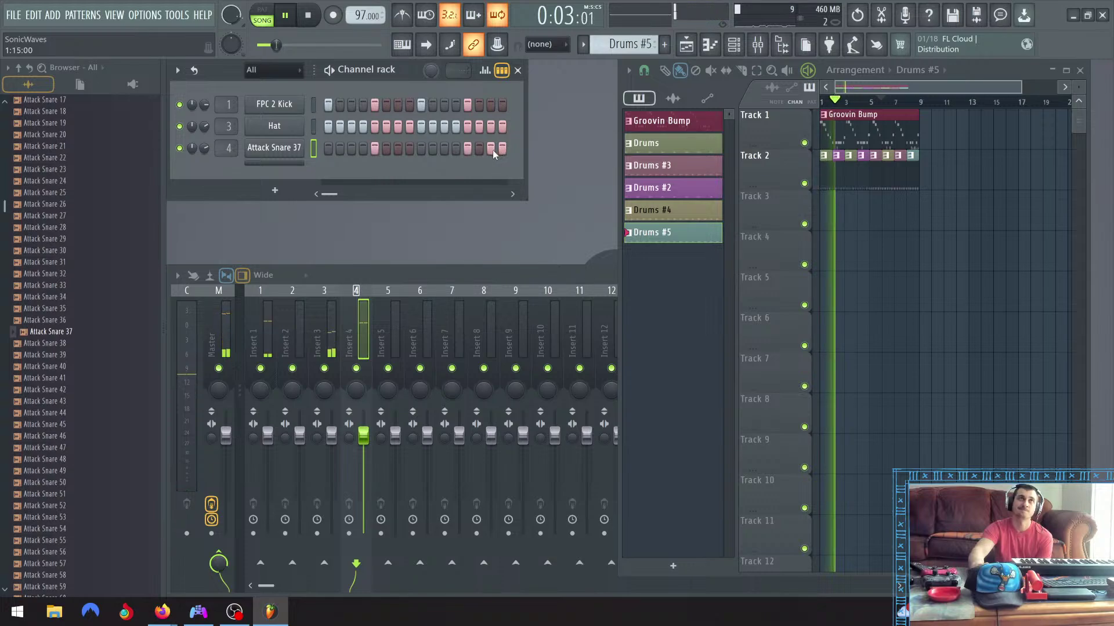
{"action": "left_click", "coordinate": [901, 108]}
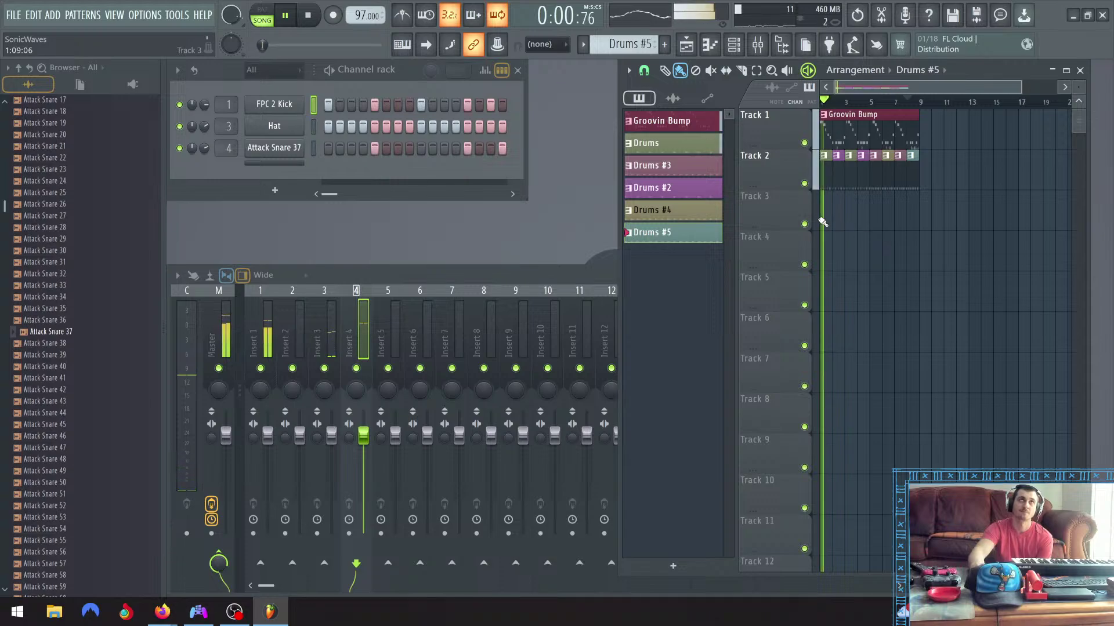
Try a Drums #5 fill with a snare on step 14 and kicks on steps 15 and 16, replaying the last bars
{"action": "left_click", "coordinate": [499, 150]}
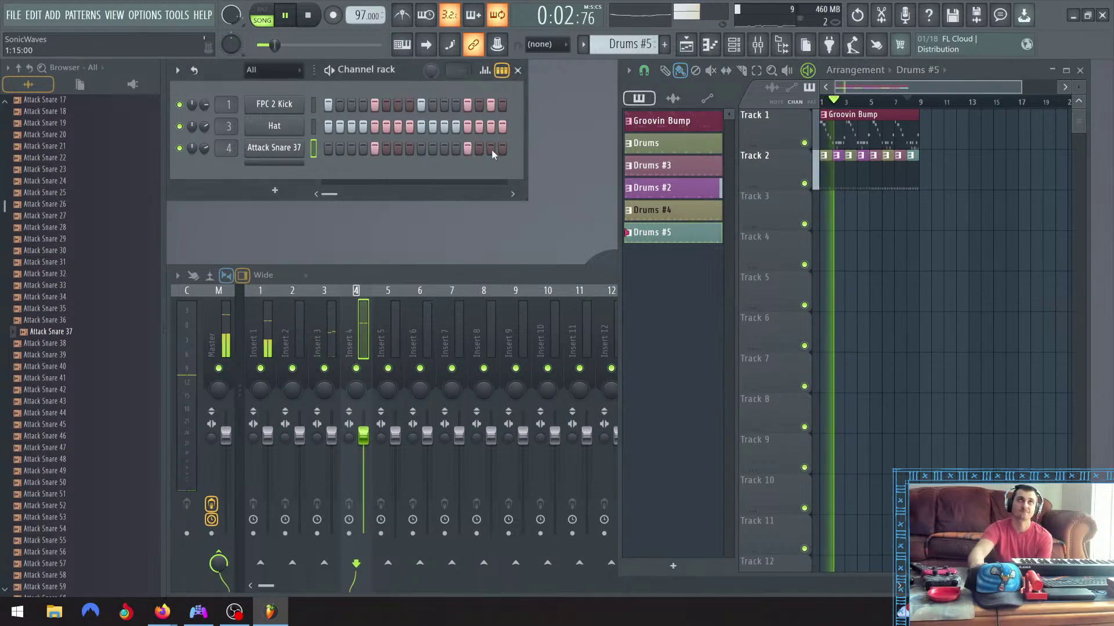
{"action": "left_click", "coordinate": [893, 103]}
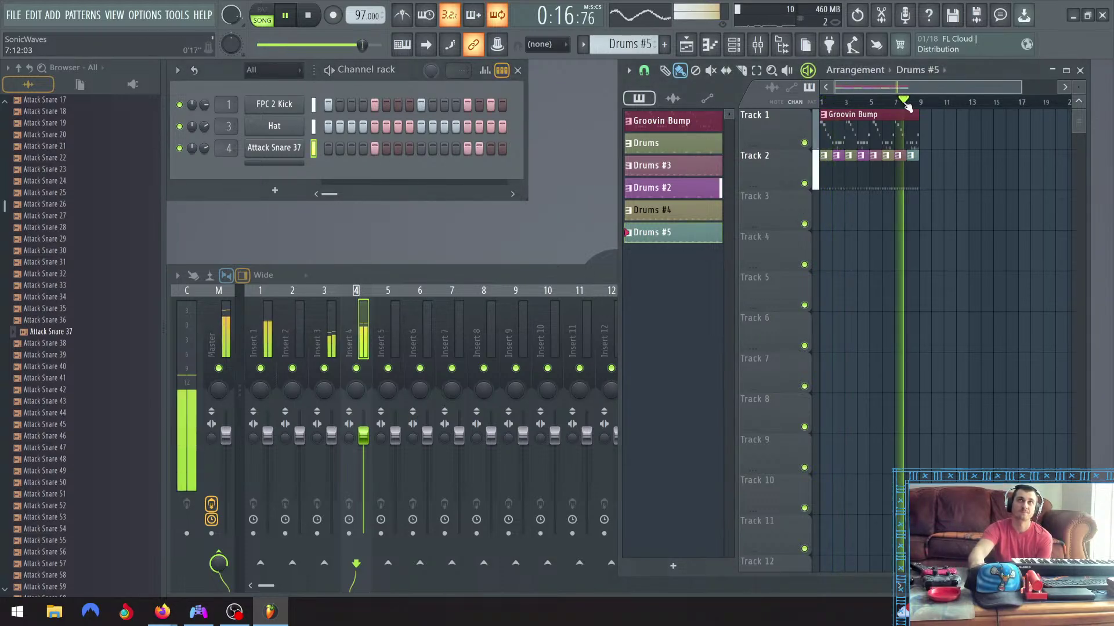
{"action": "left_click", "coordinate": [503, 105]}
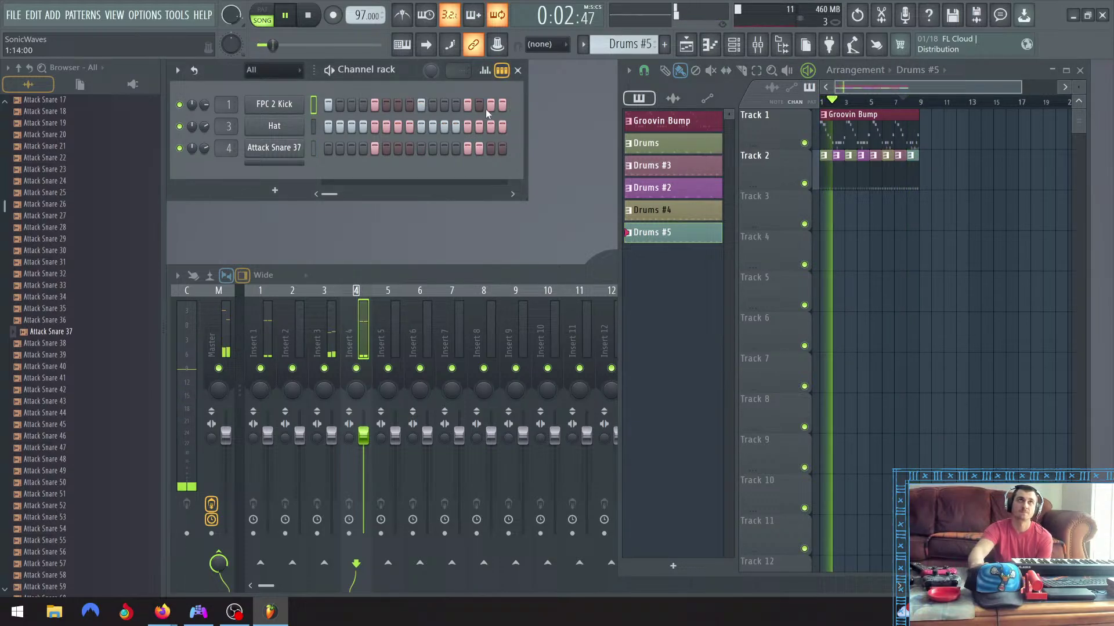
{"action": "left_click", "coordinate": [899, 104]}
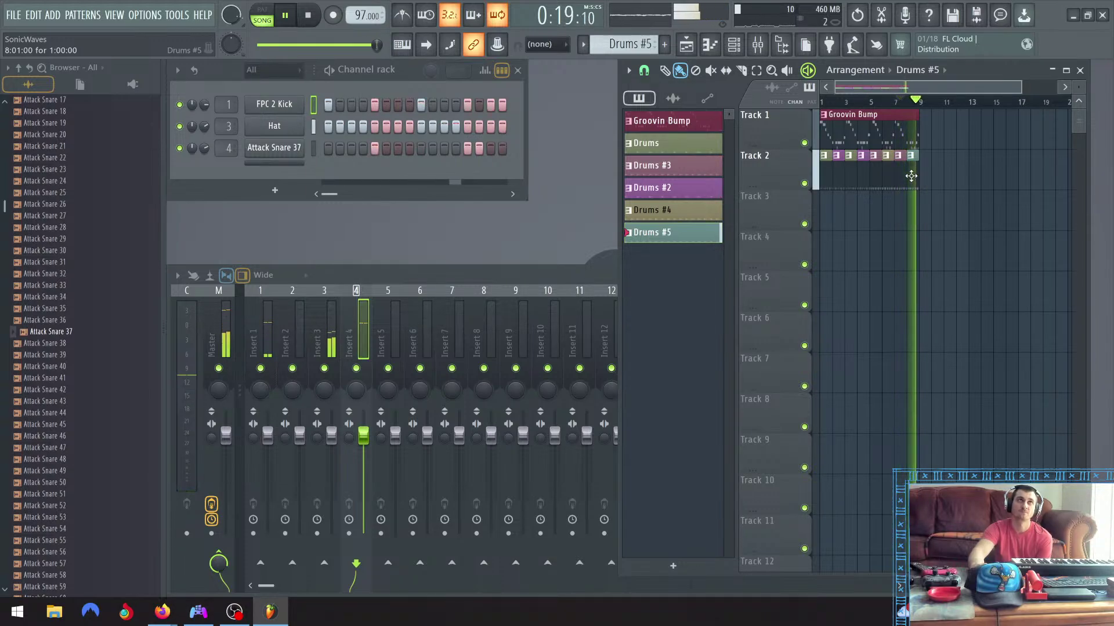
Try a Drums #5 fill with kicks on steps 14 and 16 and a snare on step 15, replaying the last bars
{"action": "left_click", "coordinate": [501, 105]}
{"action": "left_click", "coordinate": [479, 148]}
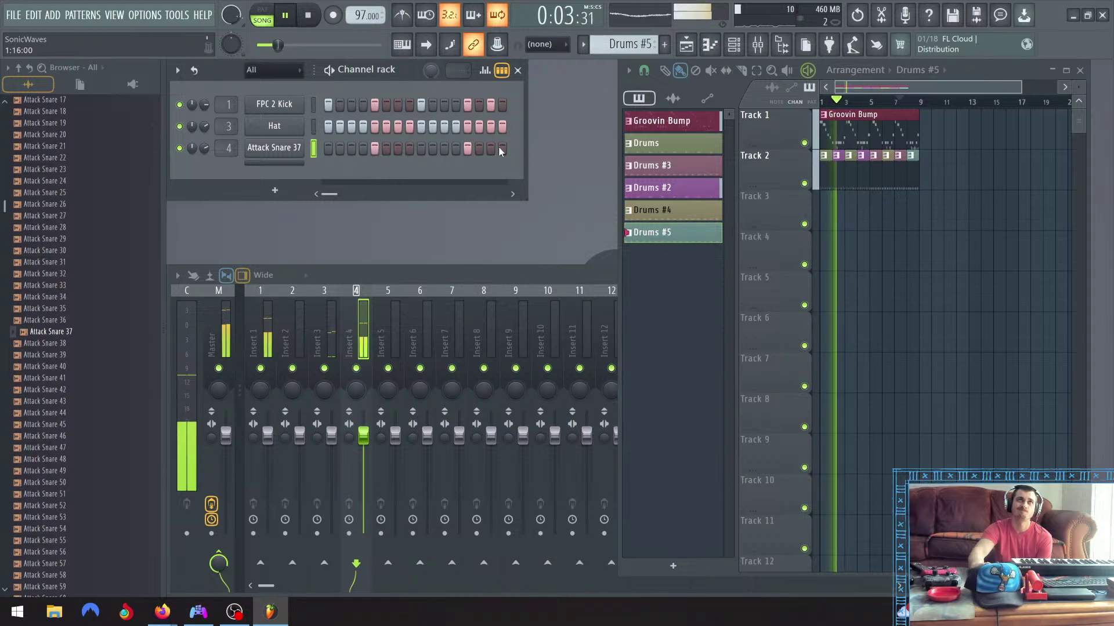
{"action": "left_click", "coordinate": [491, 148]}
{"action": "left_click", "coordinate": [481, 105]}
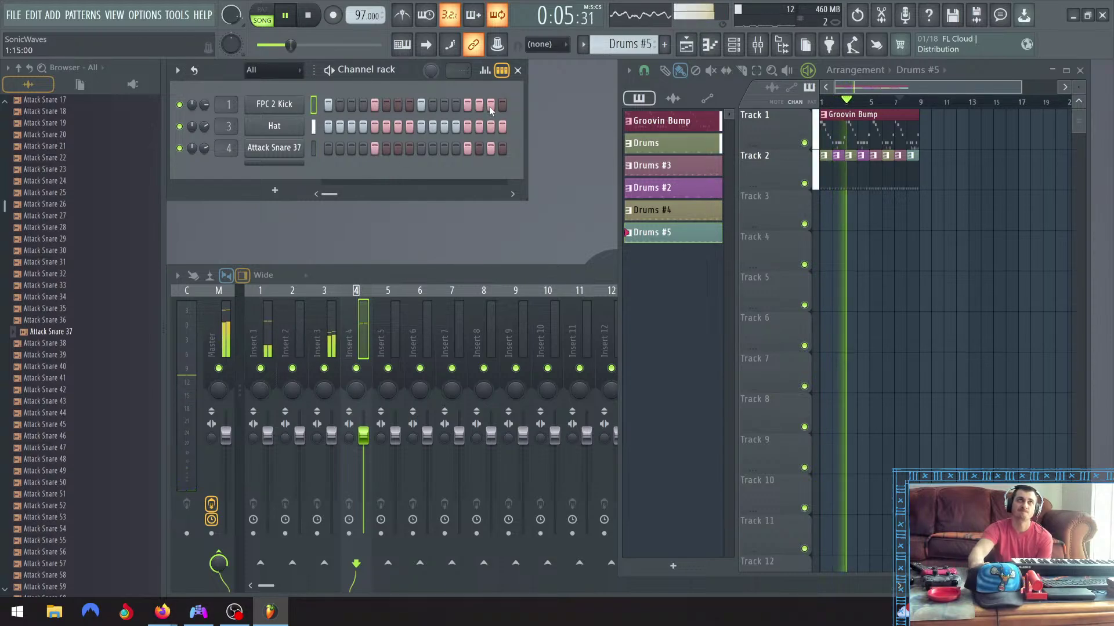
{"action": "left_click", "coordinate": [502, 105]}
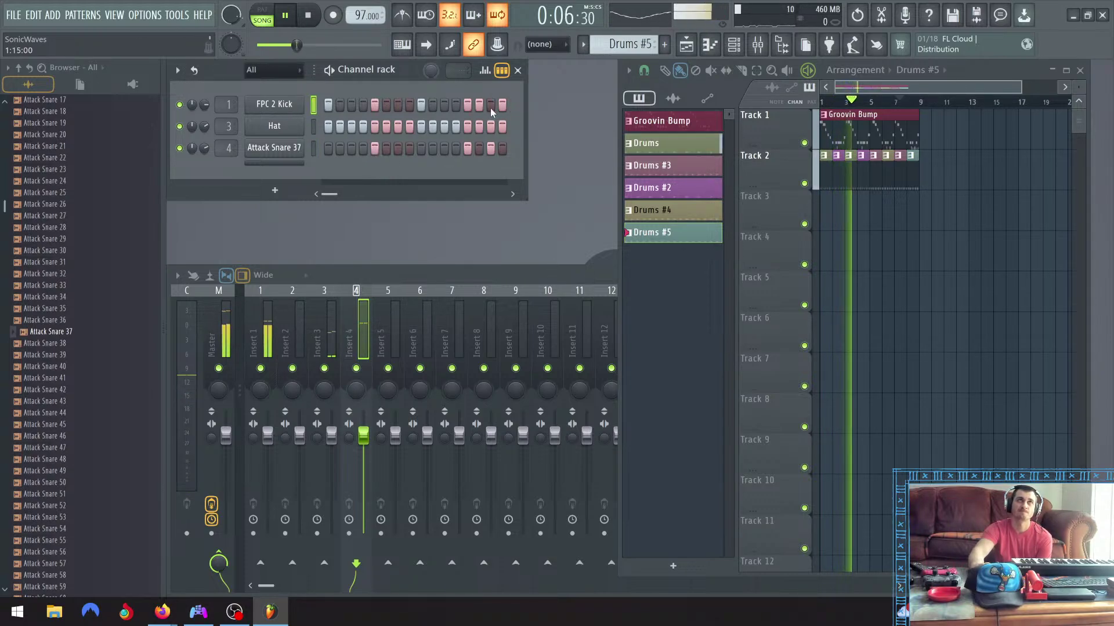
{"action": "left_click", "coordinate": [906, 102]}
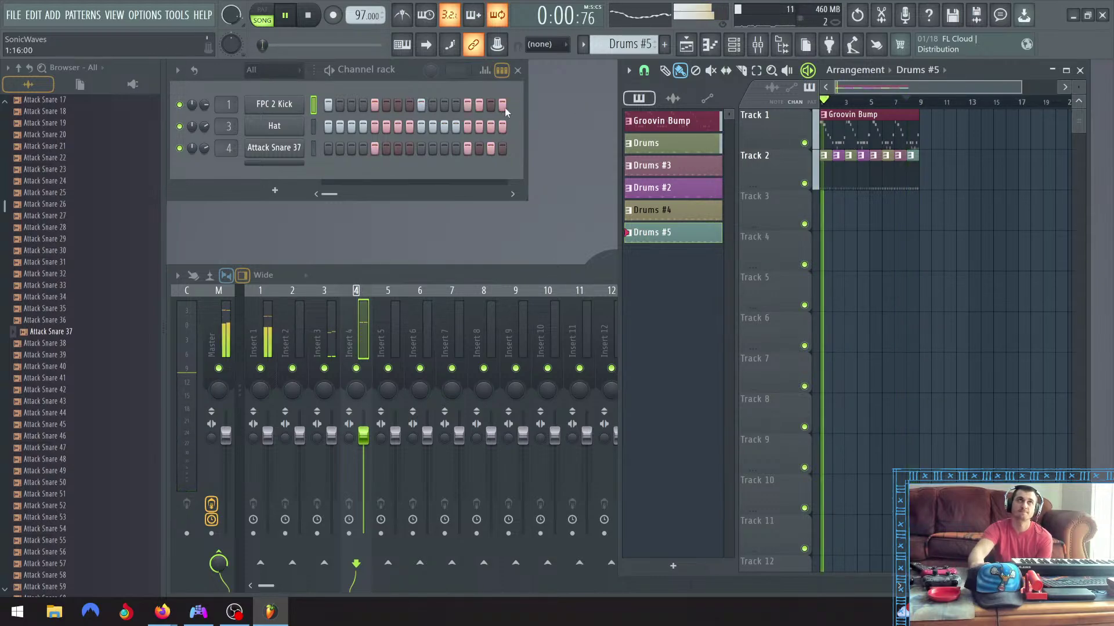
Set the Drums #5 fill to a kick on step 15 and snares on steps 11 and 16, play it back and pause
{"action": "left_click", "coordinate": [909, 106]}
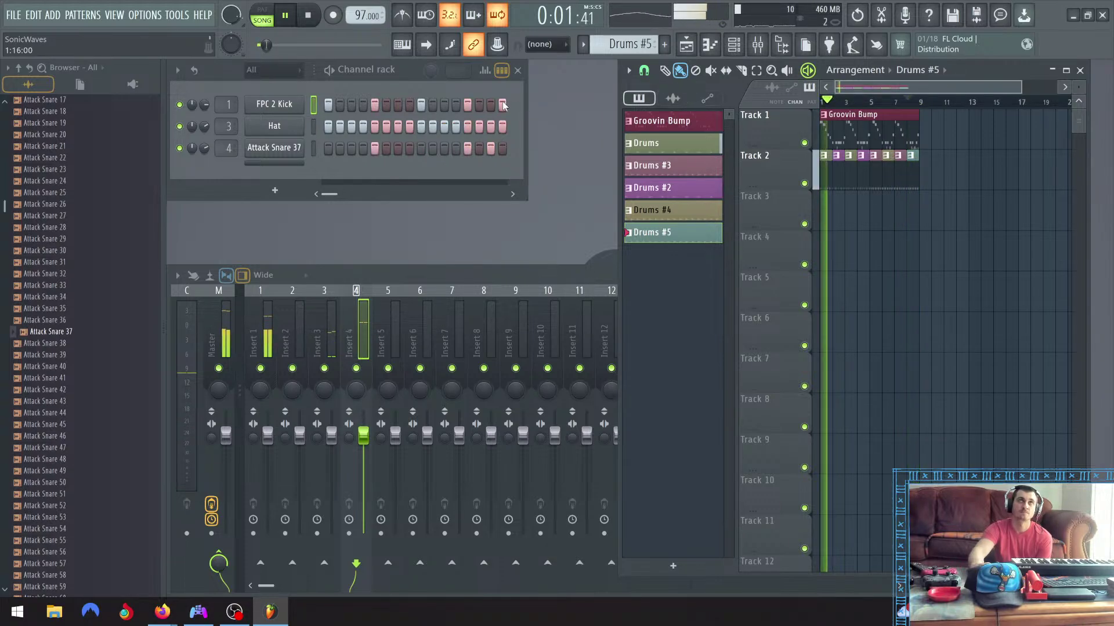
{"action": "left_click", "coordinate": [502, 150]}
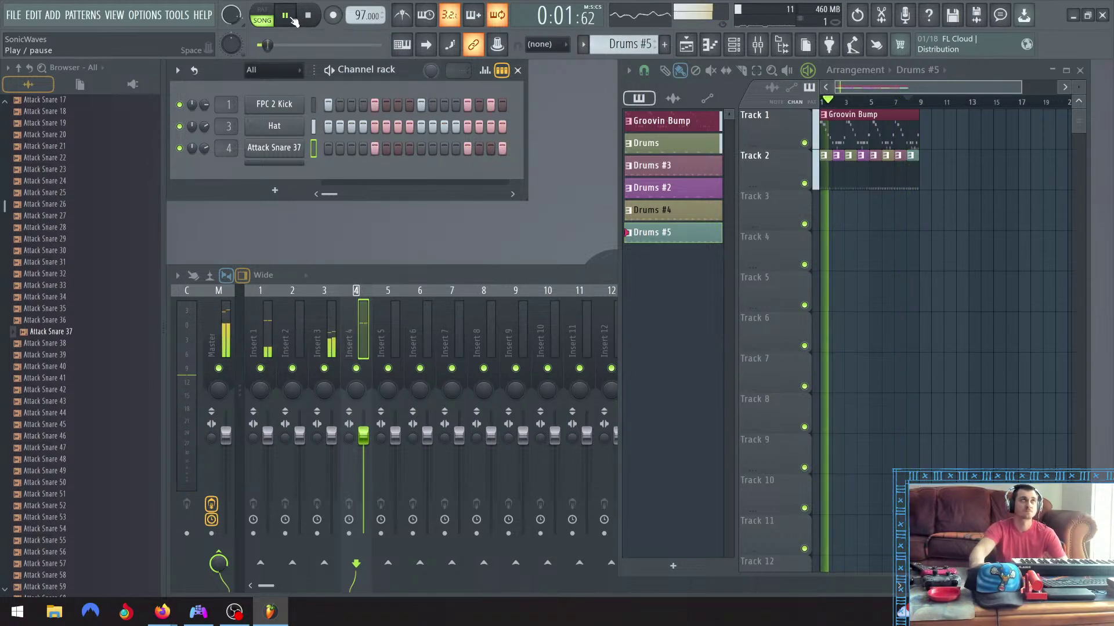
{"action": "key", "text": "space"}
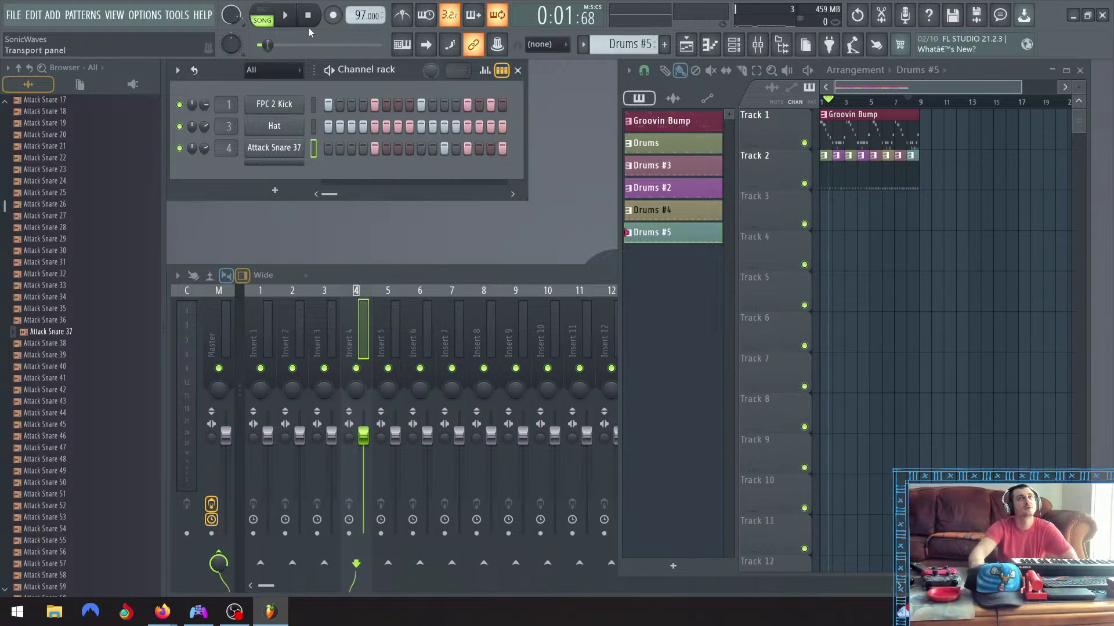
{"action": "key", "text": "space"}
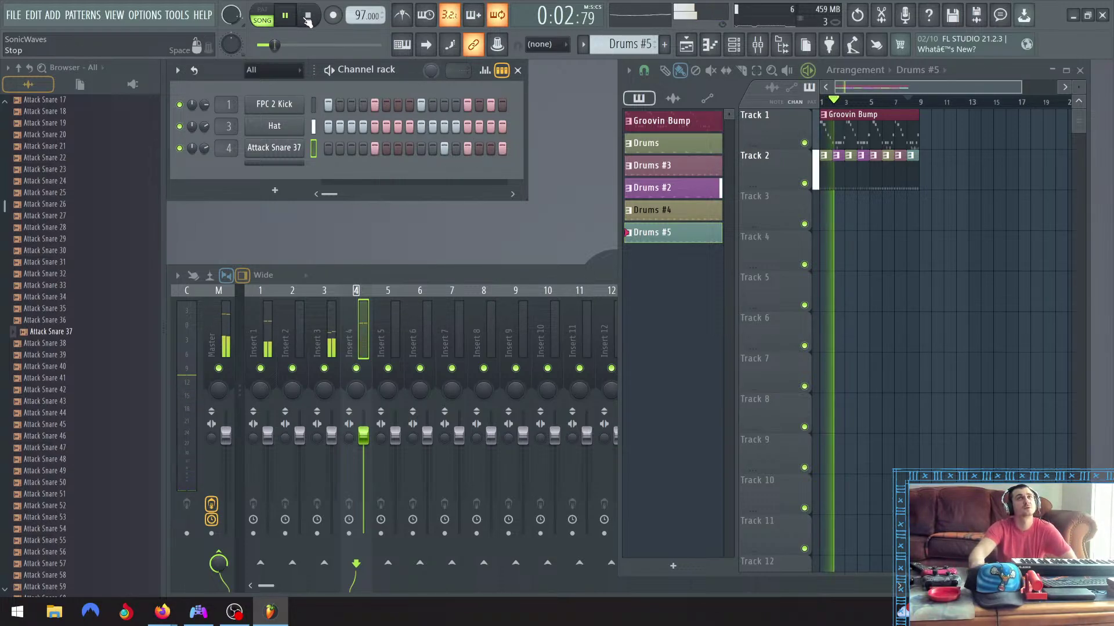
{"action": "key", "text": "space"}
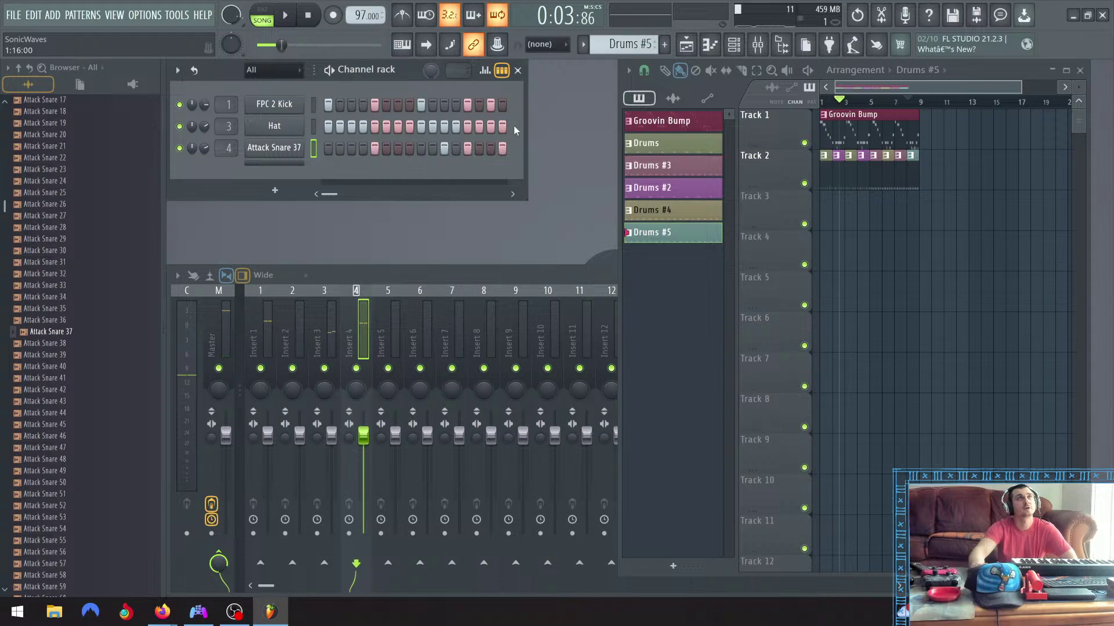
Play the song from the start and again from around bar 8 to hear the Drums #5 fill lead back into the loop
{"action": "key", "text": "space"}
{"action": "key", "text": "space"}
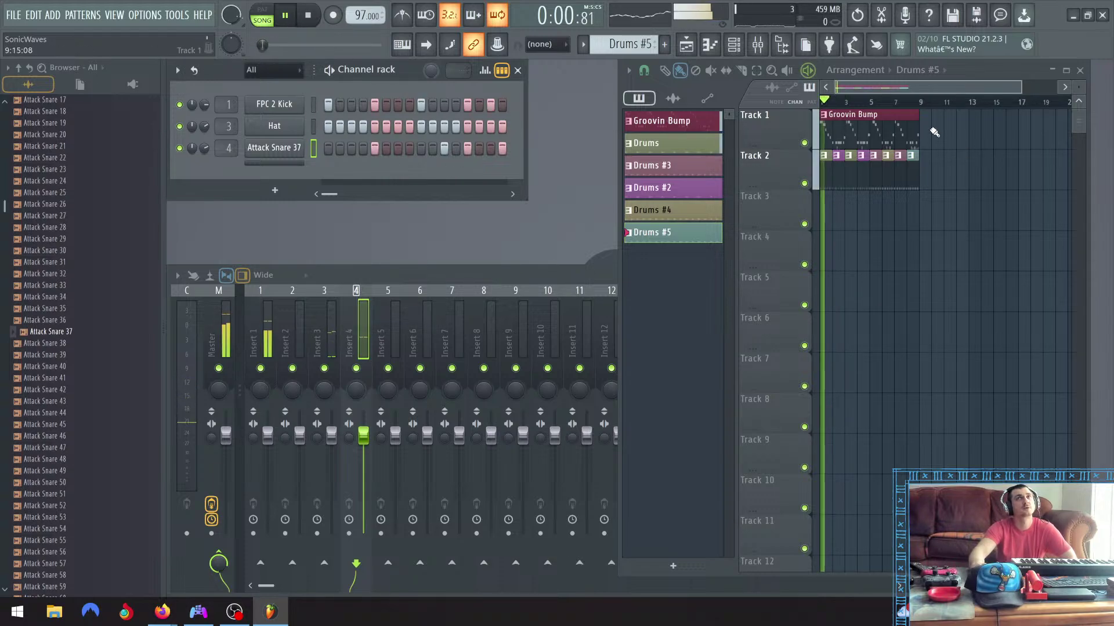
{"action": "left_click", "coordinate": [909, 102]}
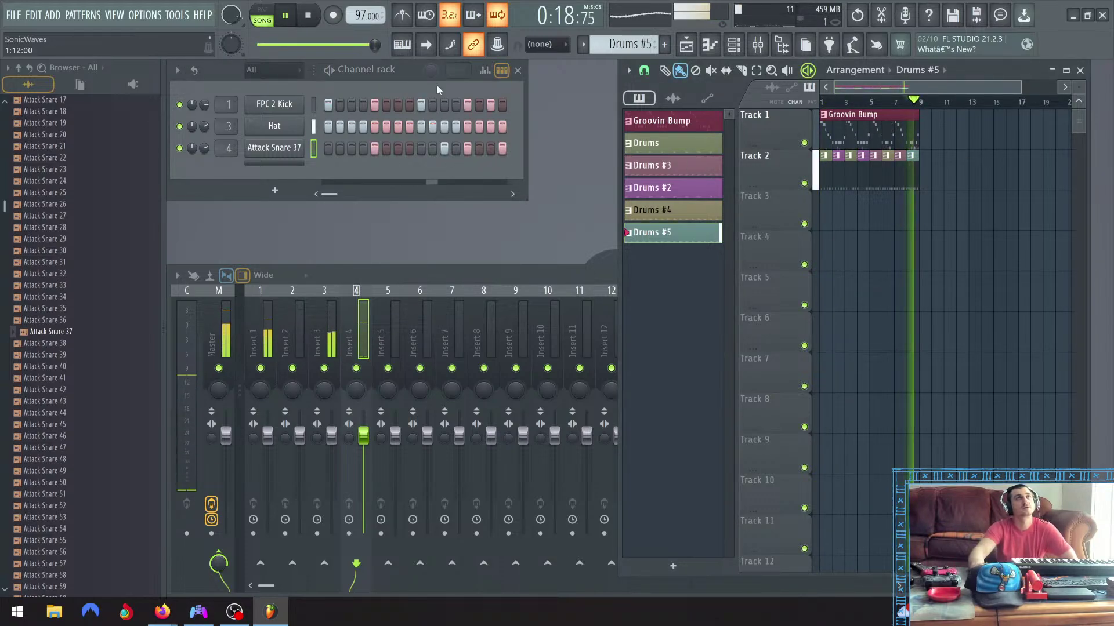
{"action": "left_click", "coordinate": [286, 19]}
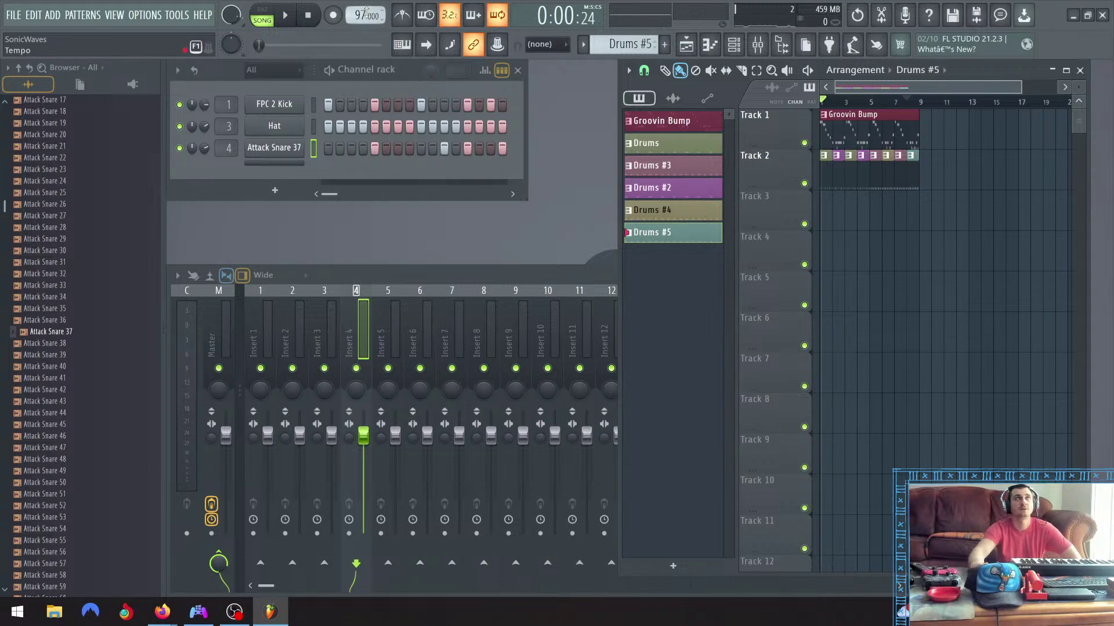
{"action": "left_click", "coordinate": [306, 16]}
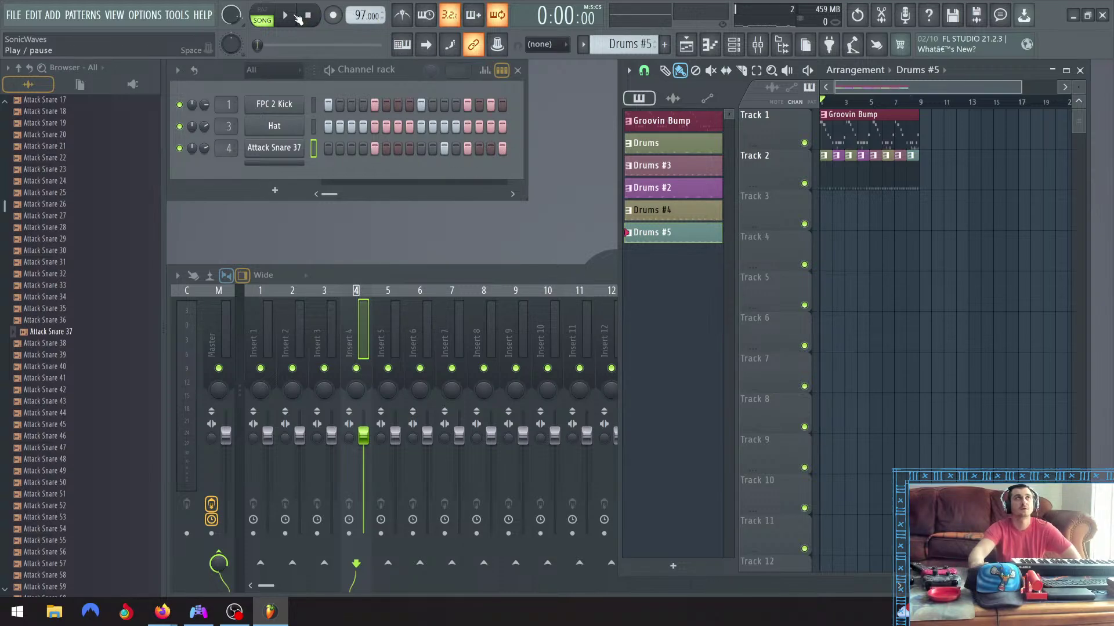
{"action": "left_click", "coordinate": [903, 104]}
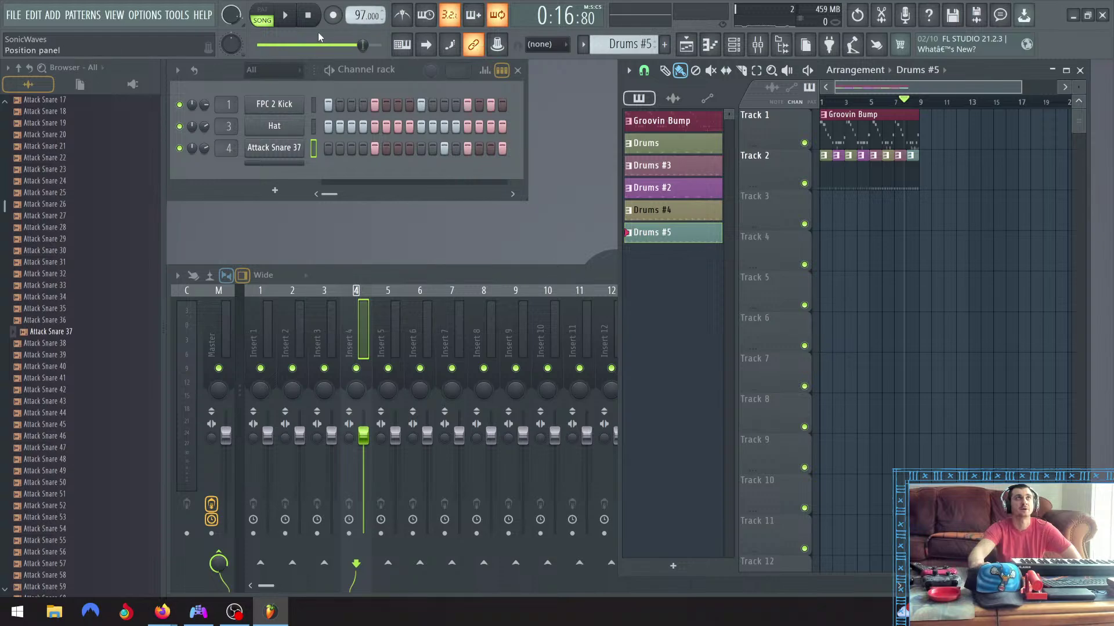
{"action": "left_click", "coordinate": [290, 17]}
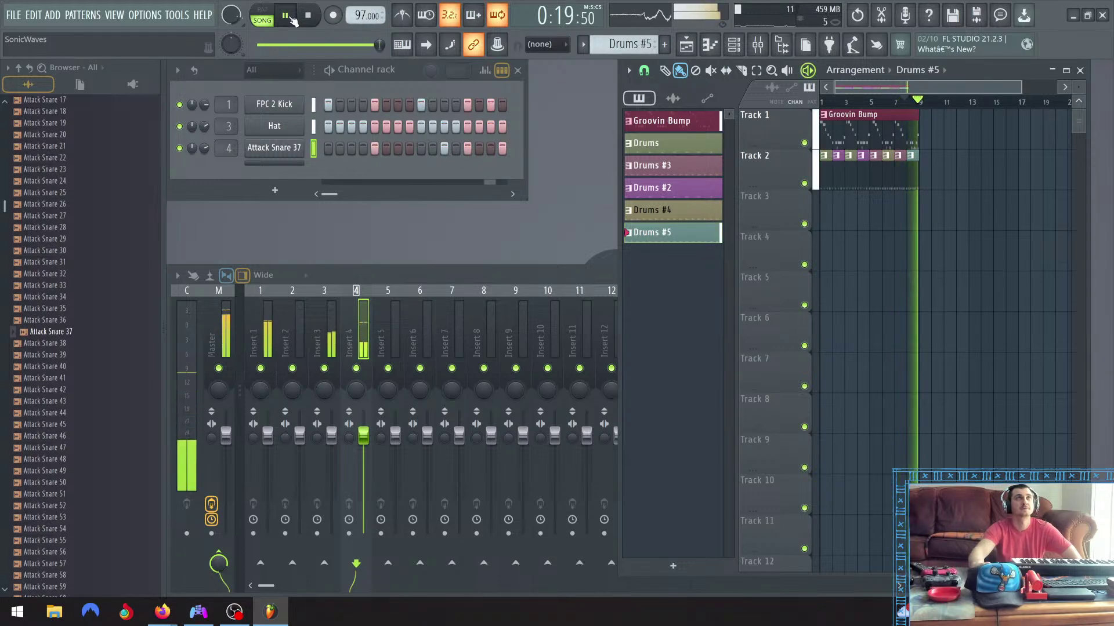
{"action": "left_click", "coordinate": [290, 18]}
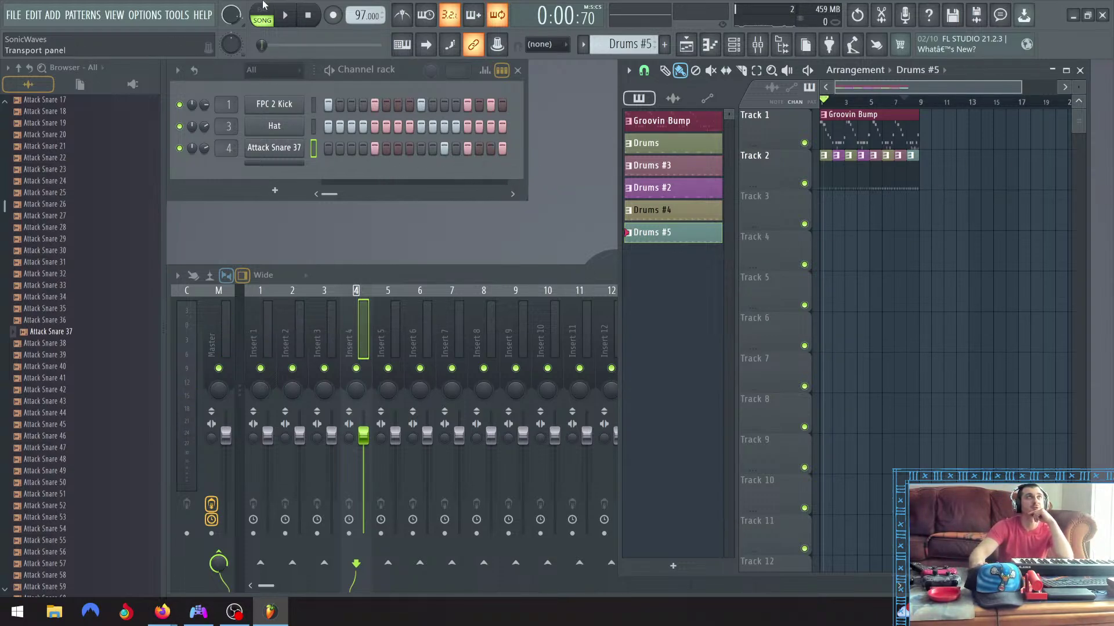
Replay the arrangement from around bar 7 and through the full loop to check the drum fill, and pause playback
{"action": "left_click", "coordinate": [896, 103]}
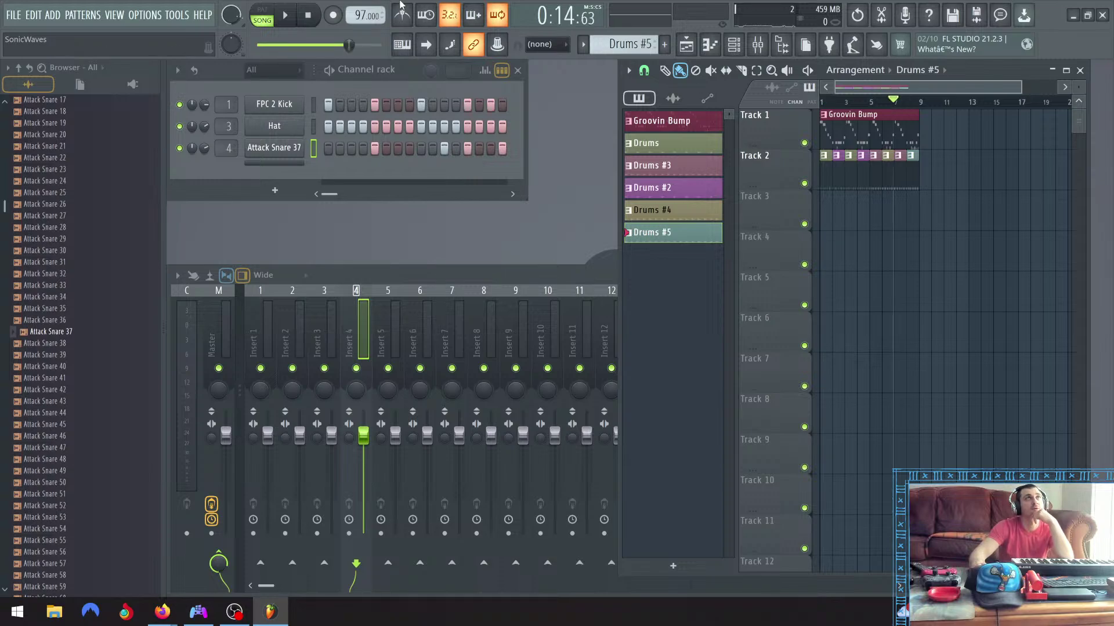
{"action": "left_click", "coordinate": [285, 16]}
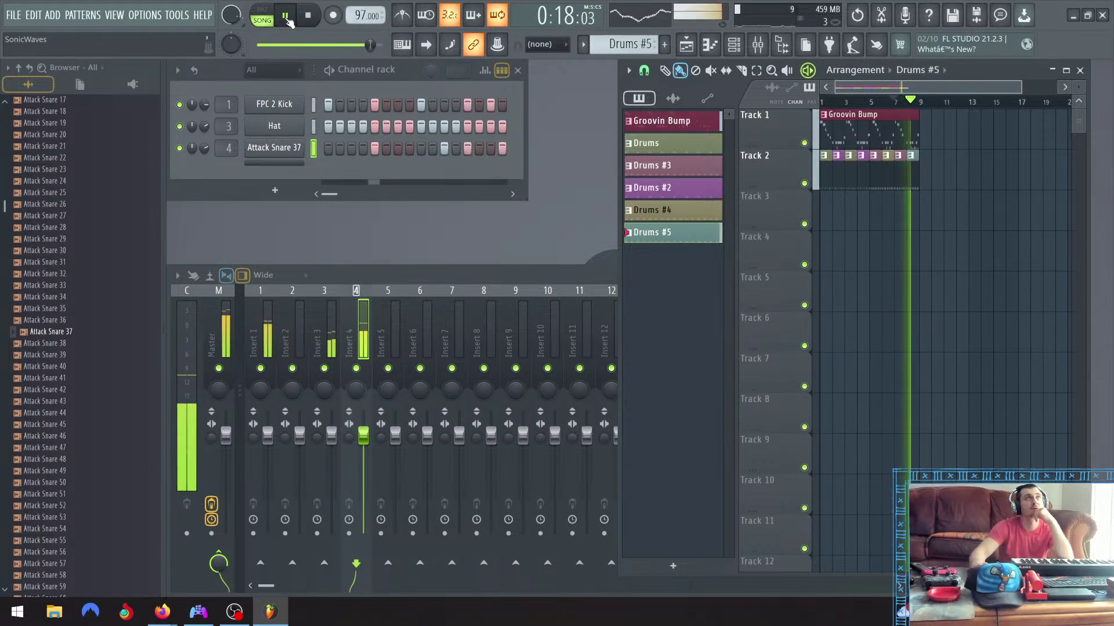
{"action": "left_click", "coordinate": [286, 16]}
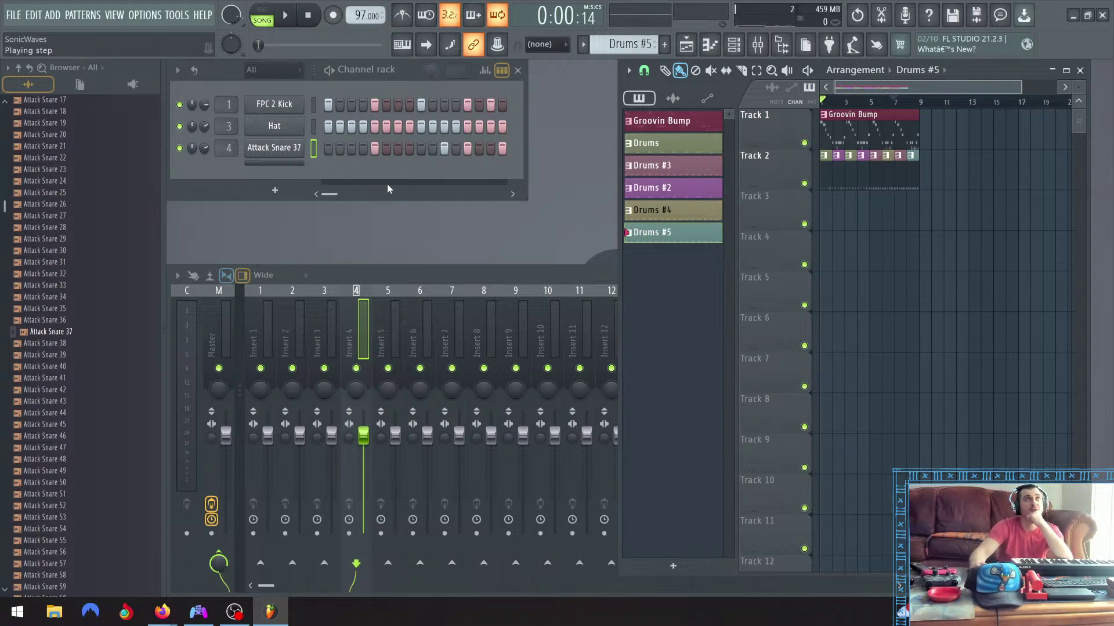
{"action": "left_click", "coordinate": [286, 17]}
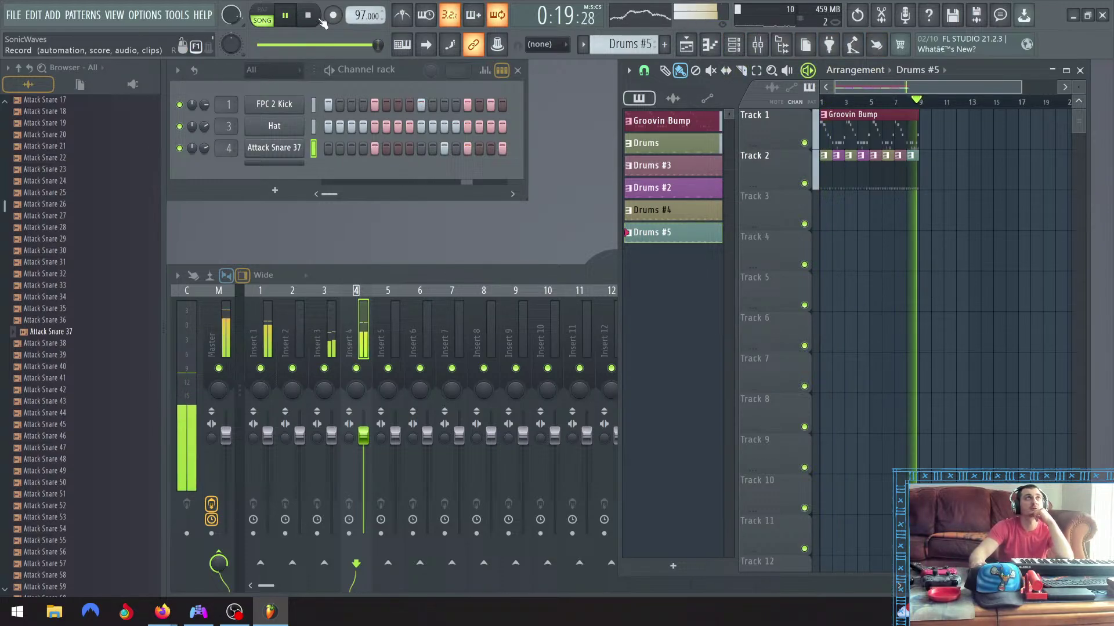
{"action": "left_click", "coordinate": [308, 16]}
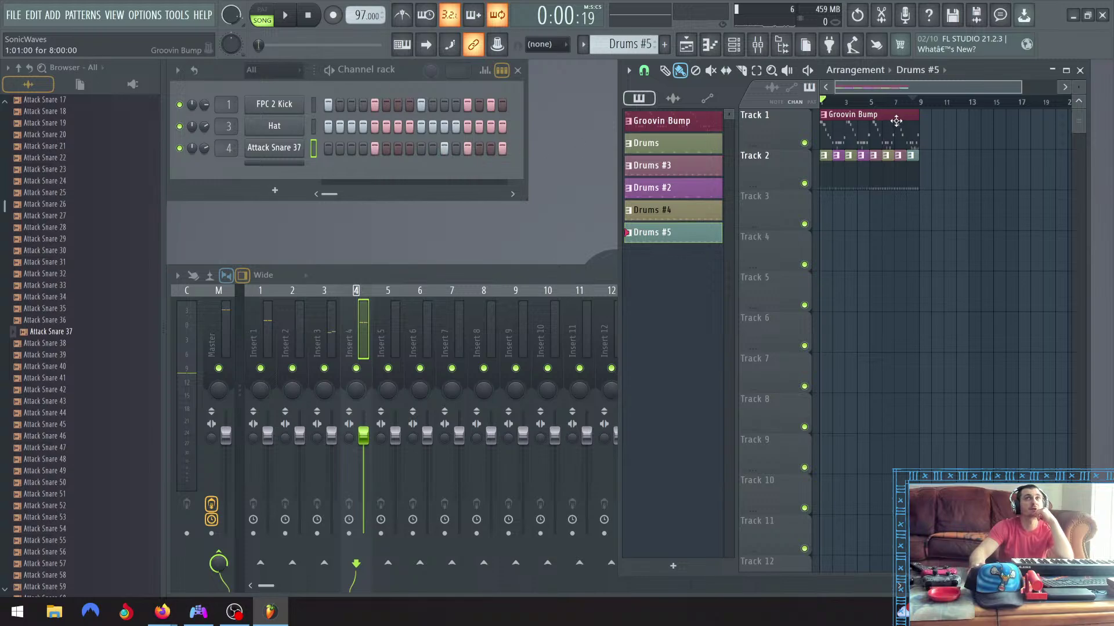
{"action": "left_click", "coordinate": [308, 15]}
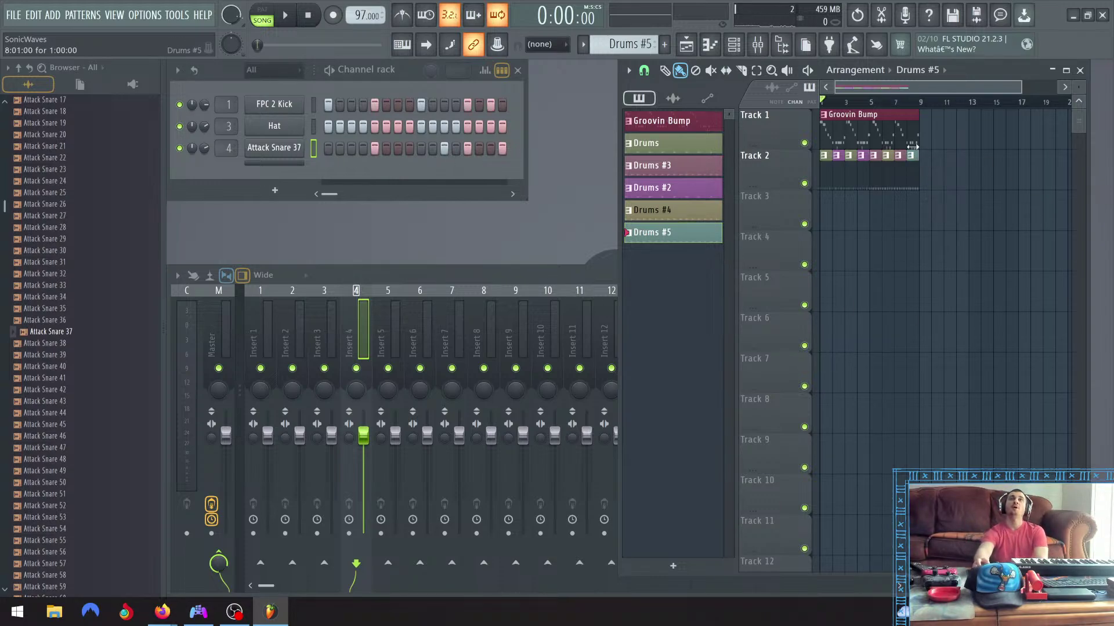
{"action": "left_click", "coordinate": [287, 17]}
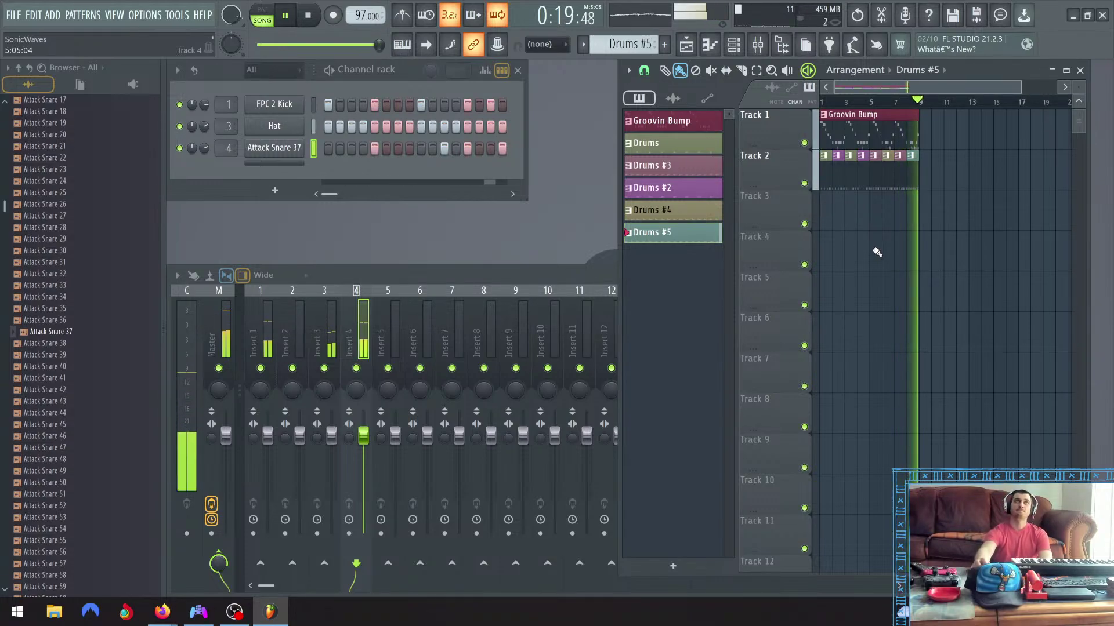
{"action": "left_click", "coordinate": [286, 17]}
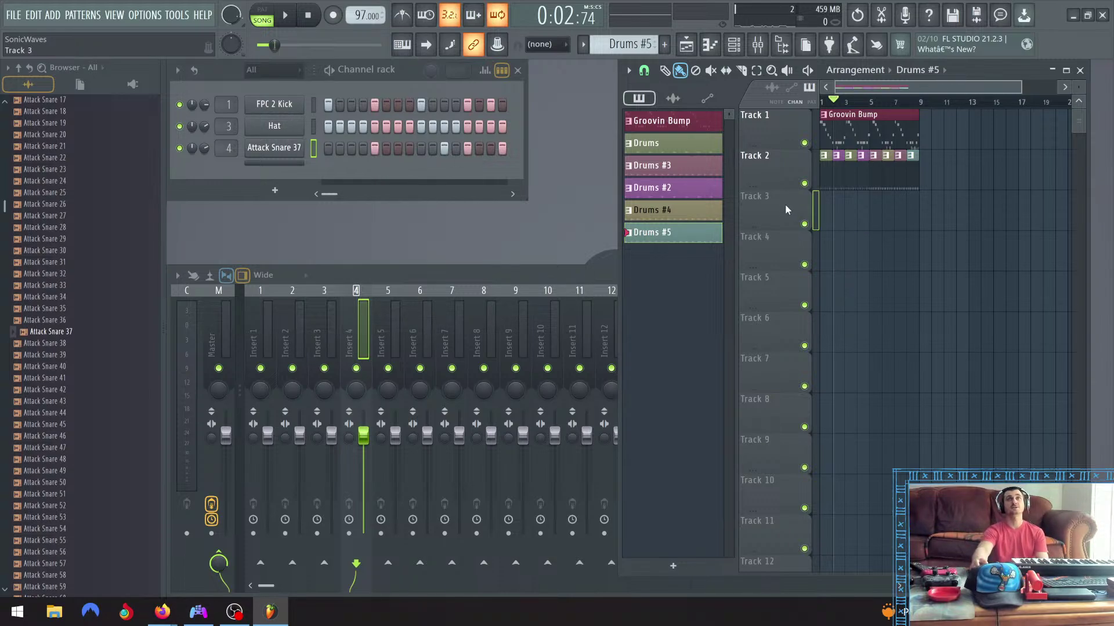
Create a new pattern named Ham Sandwich and randomize its color until it is salmon
{"action": "left_click", "coordinate": [673, 566]}
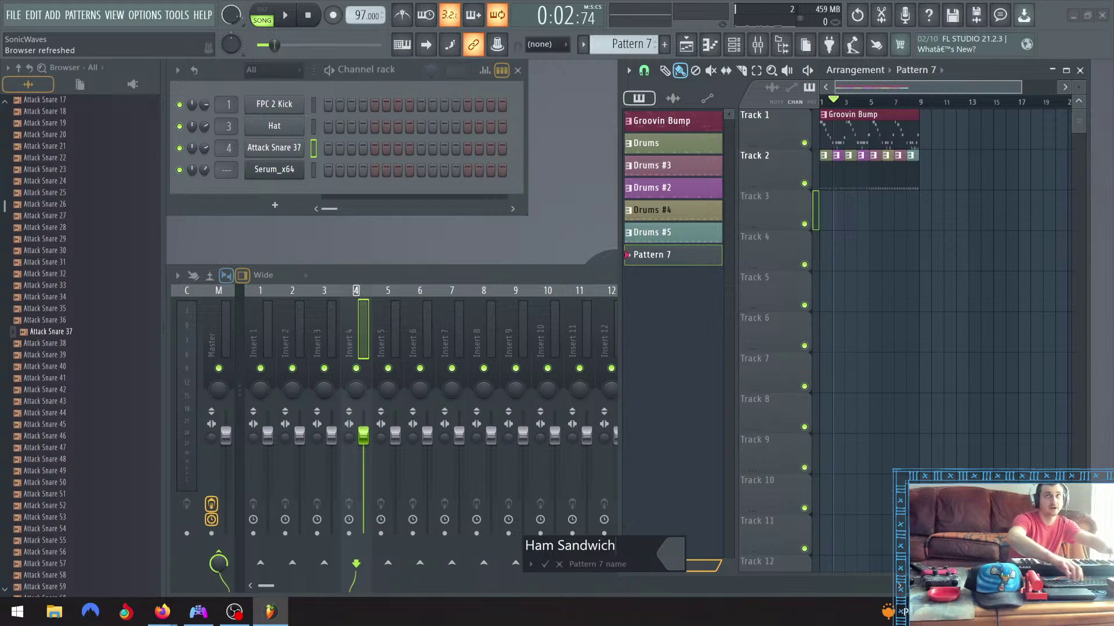
{"action": "key", "text": "Return"}
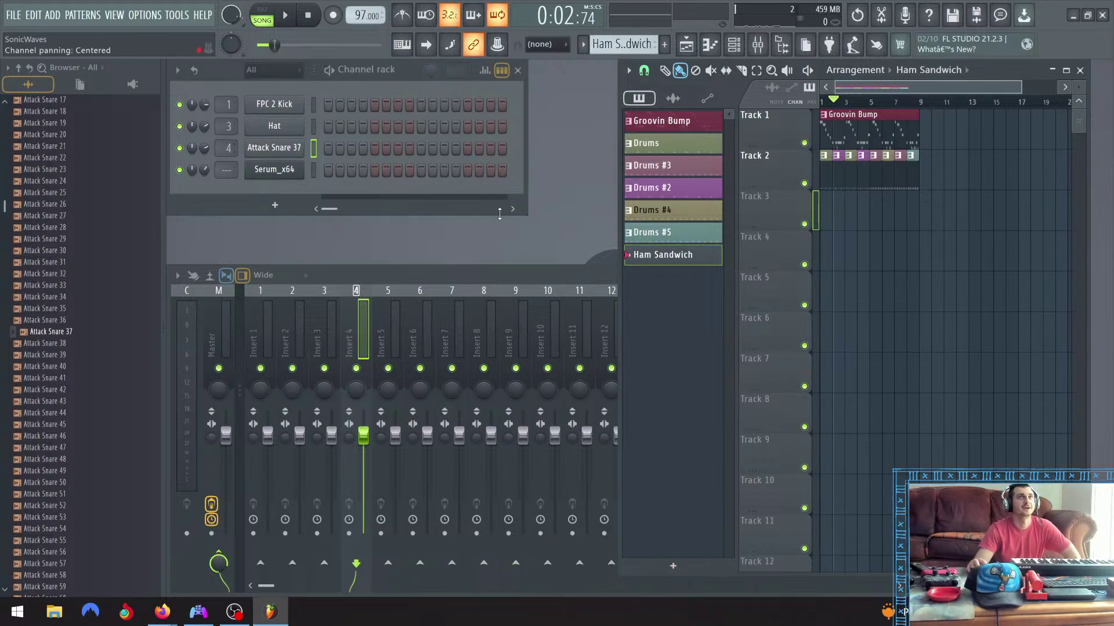
{"action": "right_click", "coordinate": [668, 264]}
{"action": "left_click", "coordinate": [725, 336]}
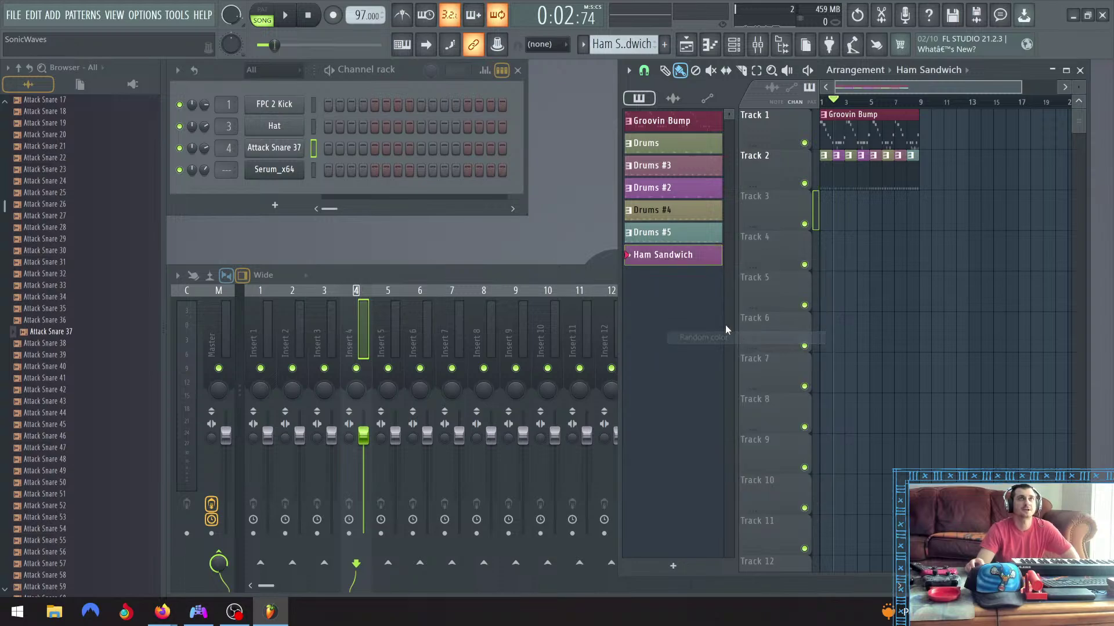
{"action": "right_click", "coordinate": [671, 255]}
{"action": "left_click", "coordinate": [724, 337]}
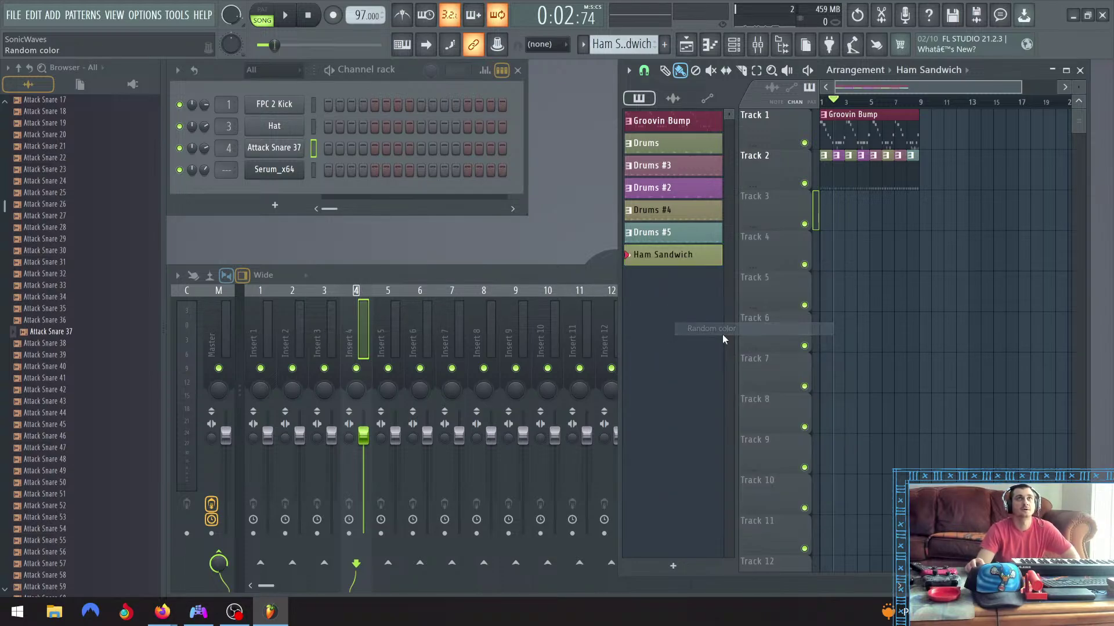
{"action": "right_click", "coordinate": [690, 263]}
{"action": "left_click", "coordinate": [757, 341]}
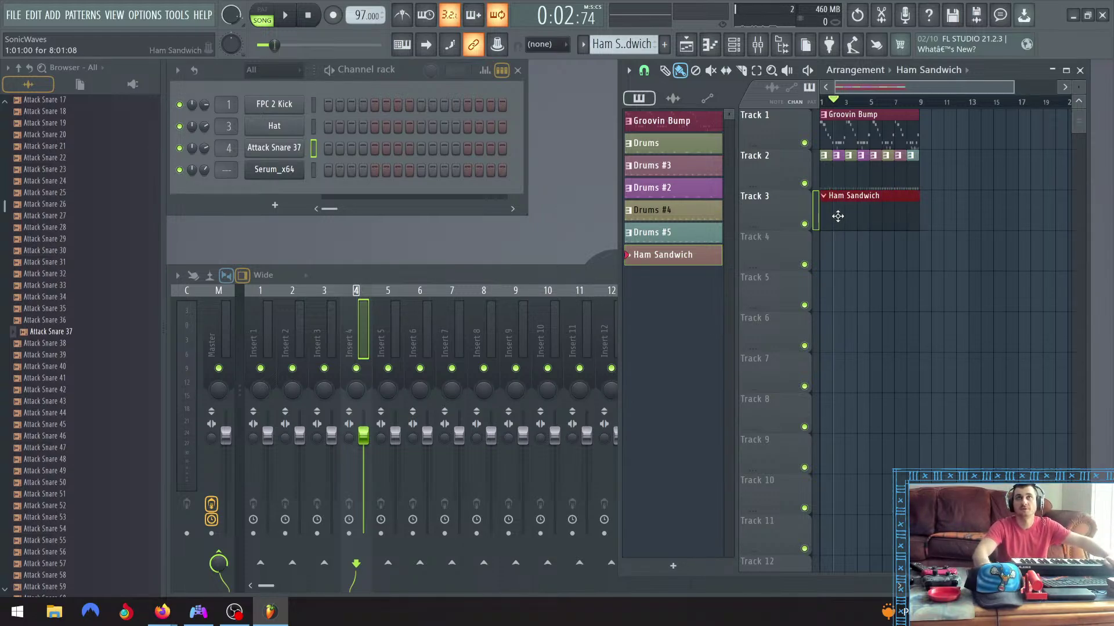
Place the Ham Sandwich clip on Track 3 from bar 1 and trim it to exactly 8 bars, ending with the drums
{"action": "scroll", "coordinate": [838, 216], "scroll_direction": "up", "scroll_amount": 3}
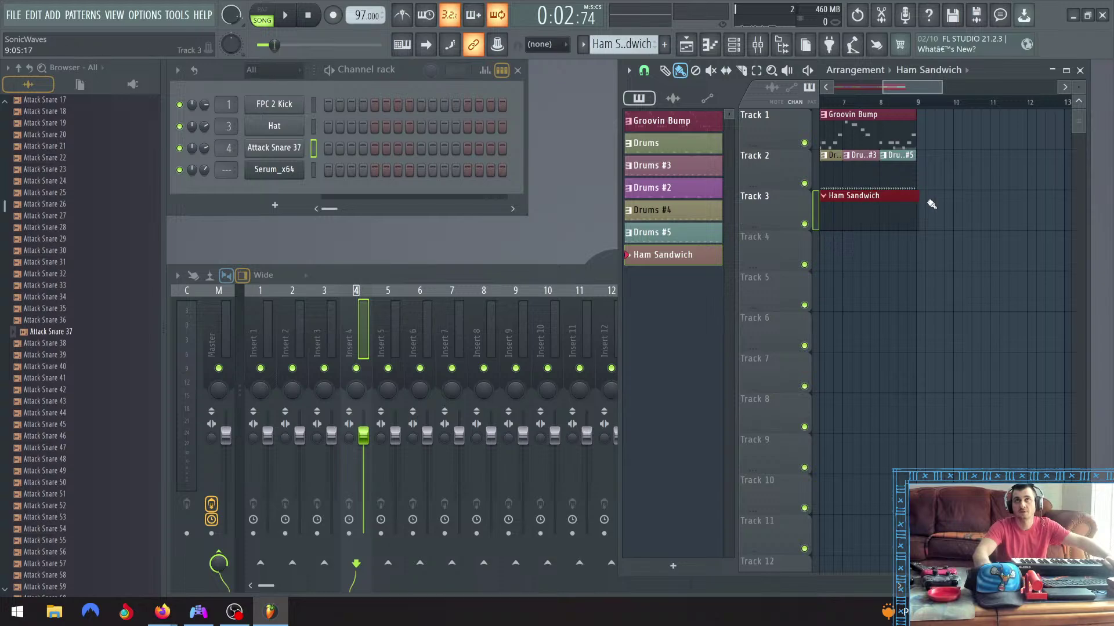
{"action": "scroll", "coordinate": [932, 204], "scroll_direction": "up", "scroll_amount": 3}
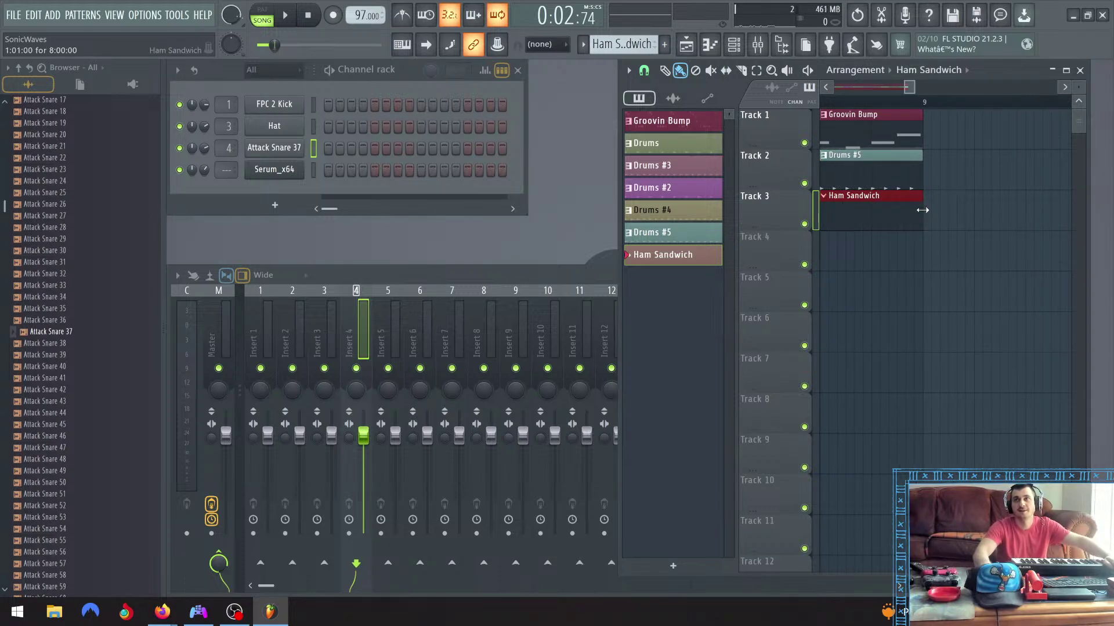
{"action": "scroll", "coordinate": [895, 225], "scroll_direction": "down", "scroll_amount": 4}
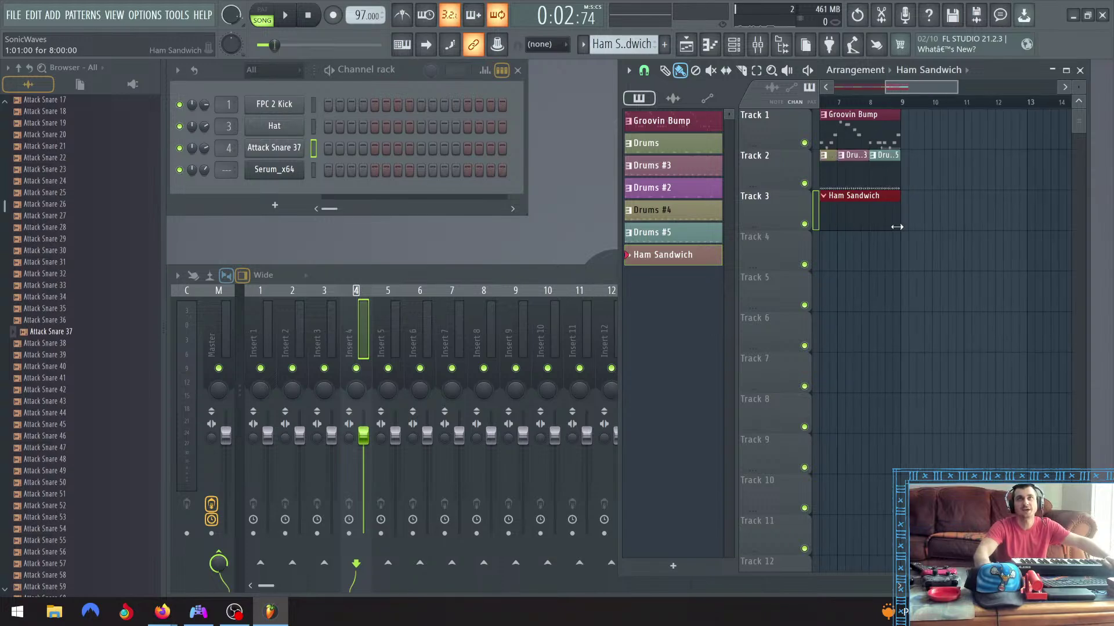
{"action": "left_click_drag", "start_coordinate": [940, 91], "coordinate": [861, 97]}
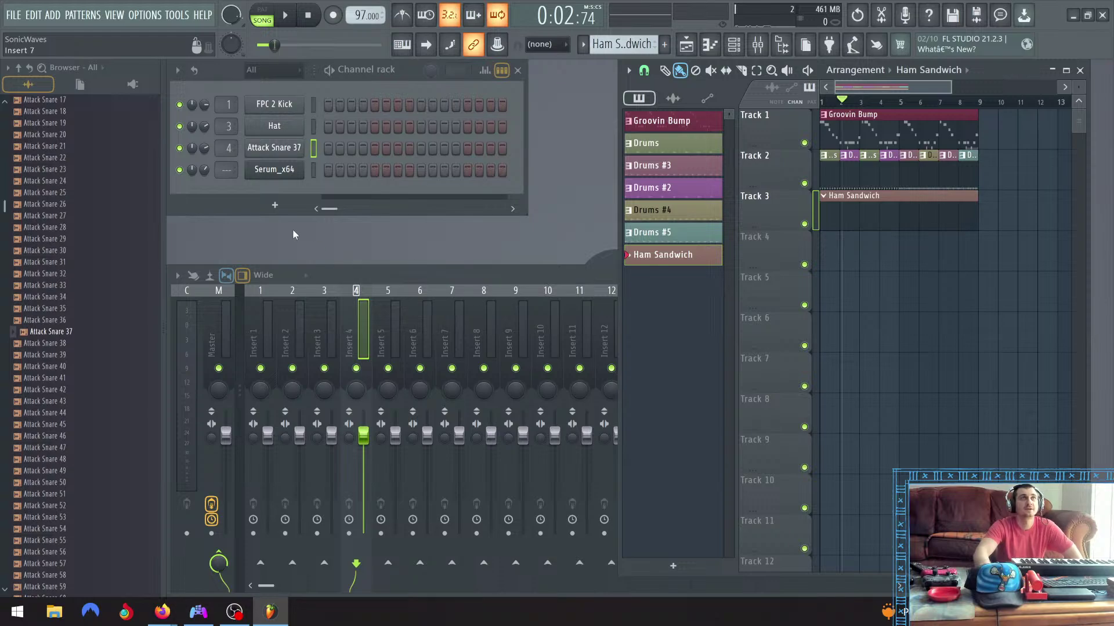
Add a second Serum_x64 instrument channel and move its plugin window up so the whole synth is in view
{"action": "left_click", "coordinate": [276, 205]}
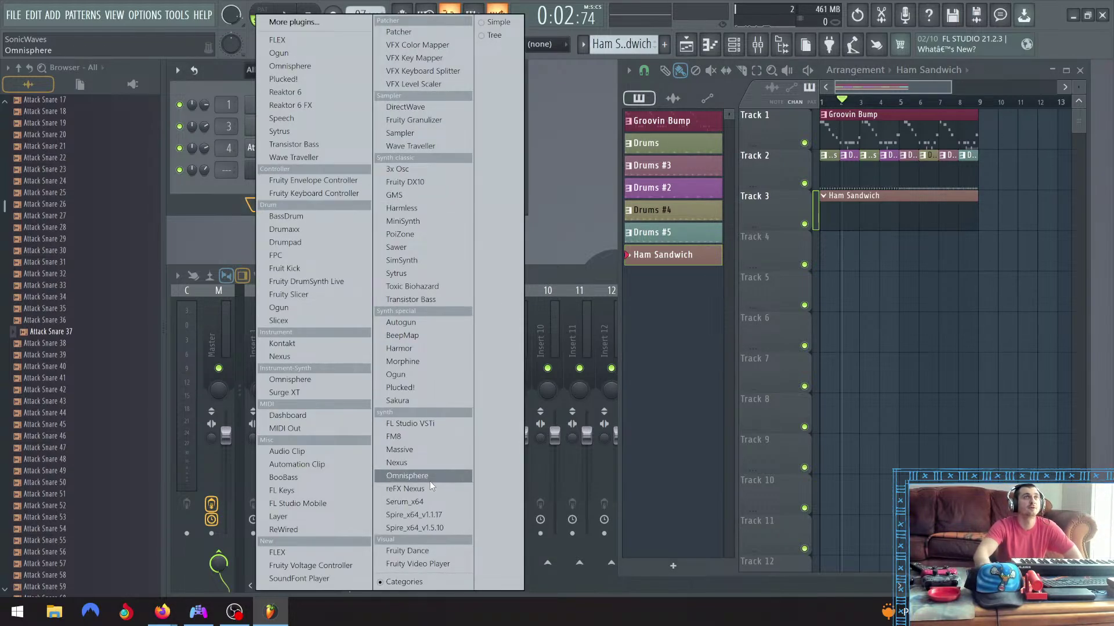
{"action": "left_click", "coordinate": [433, 501]}
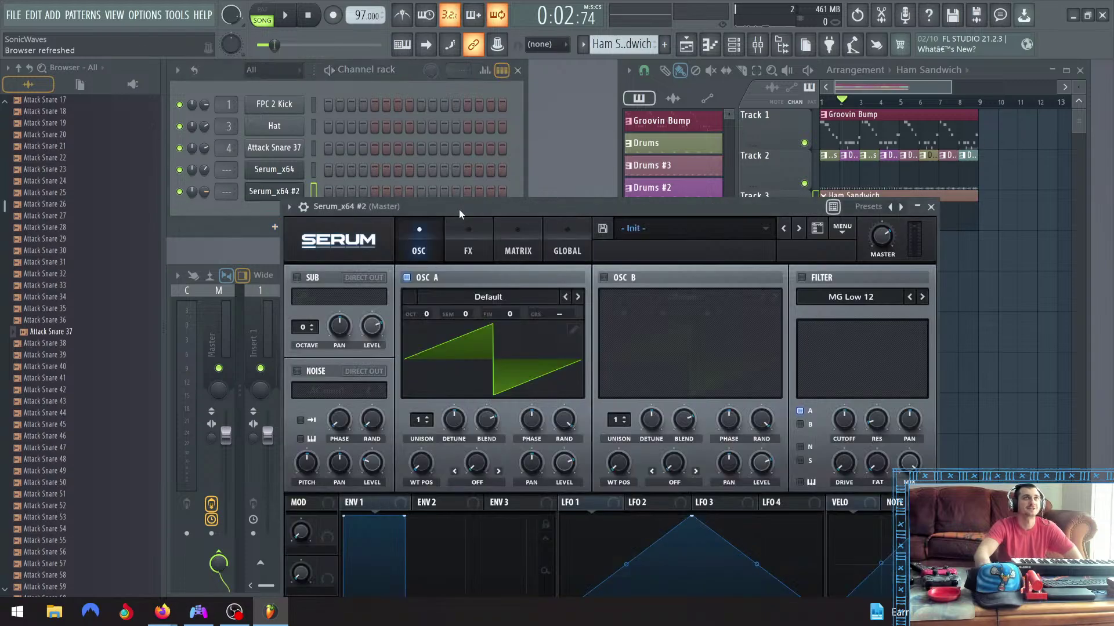
{"action": "left_click_drag", "start_coordinate": [458, 210], "coordinate": [356, 71]}
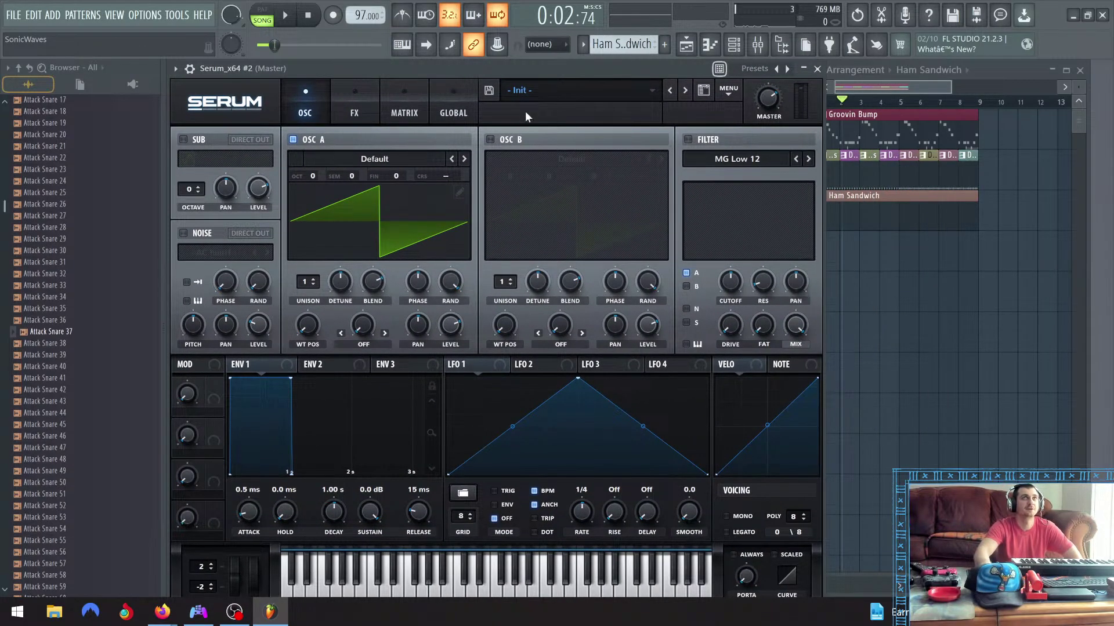
Load the SYN Space Plink preset from the PlugInGuru MegaWav Combo's MegaWav EVIL bank into Serum_x64 #2
{"action": "left_click", "coordinate": [604, 89]}
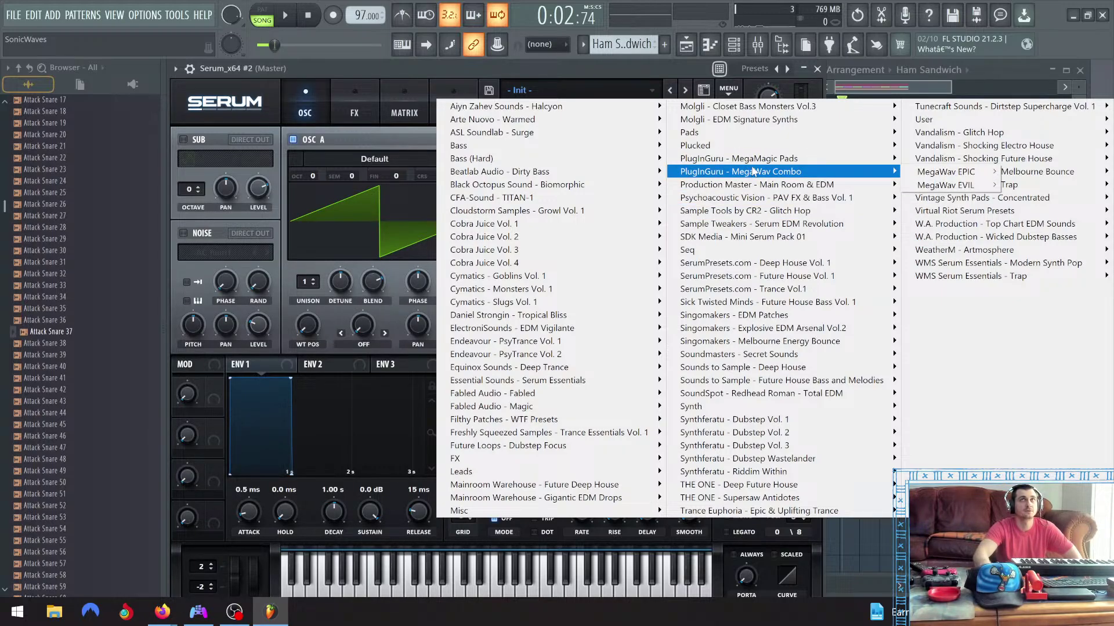
{"action": "mouse_move", "coordinate": [957, 172]}
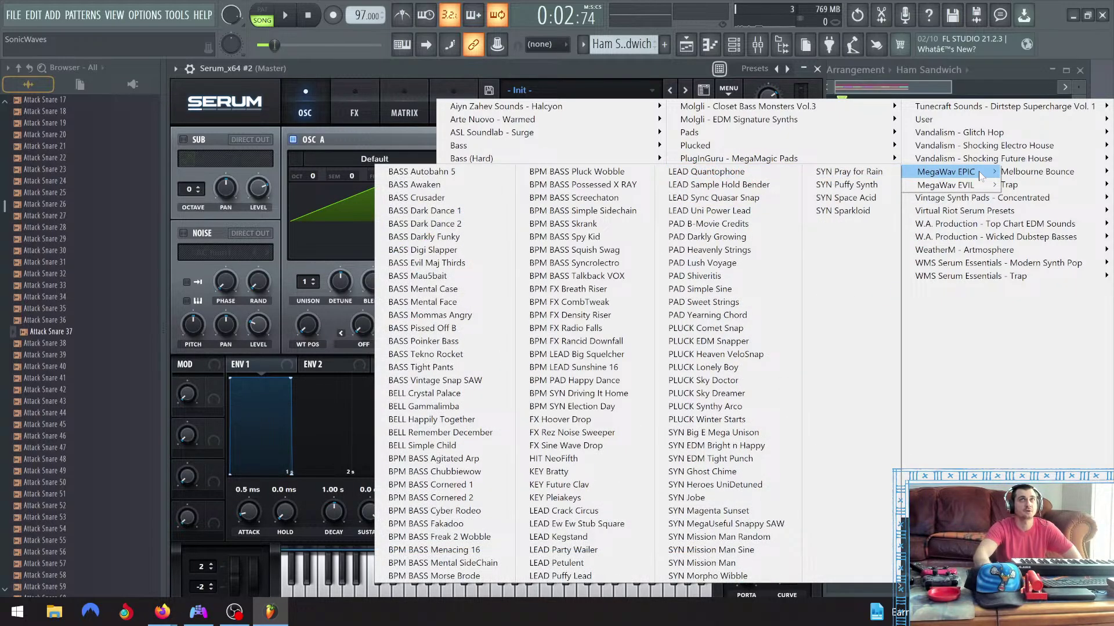
{"action": "mouse_move", "coordinate": [982, 186]}
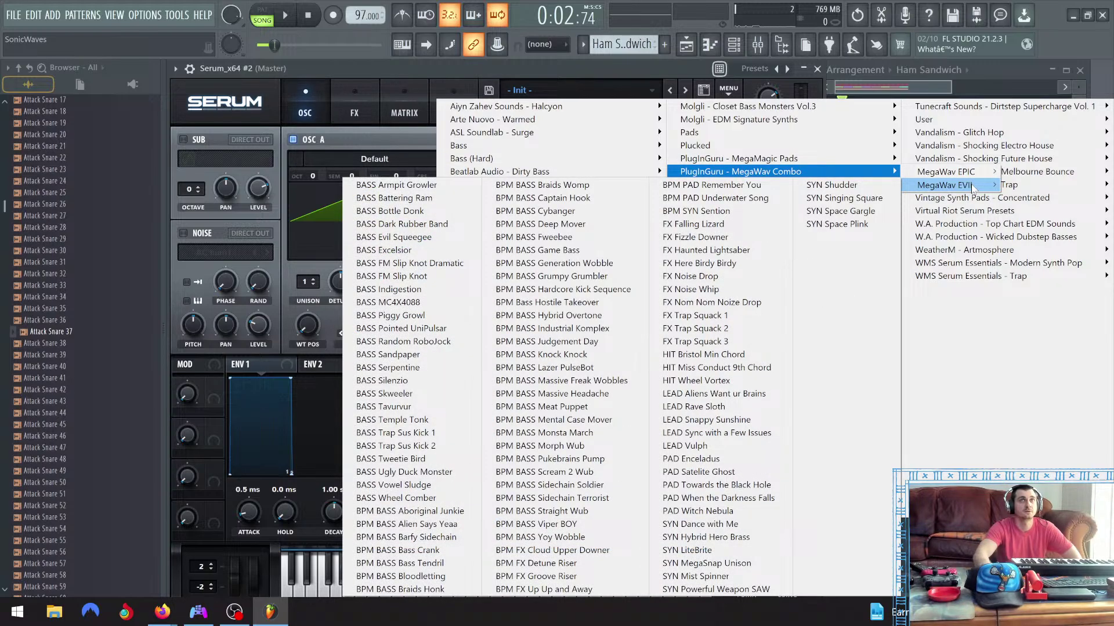
{"action": "left_click", "coordinate": [831, 225]}
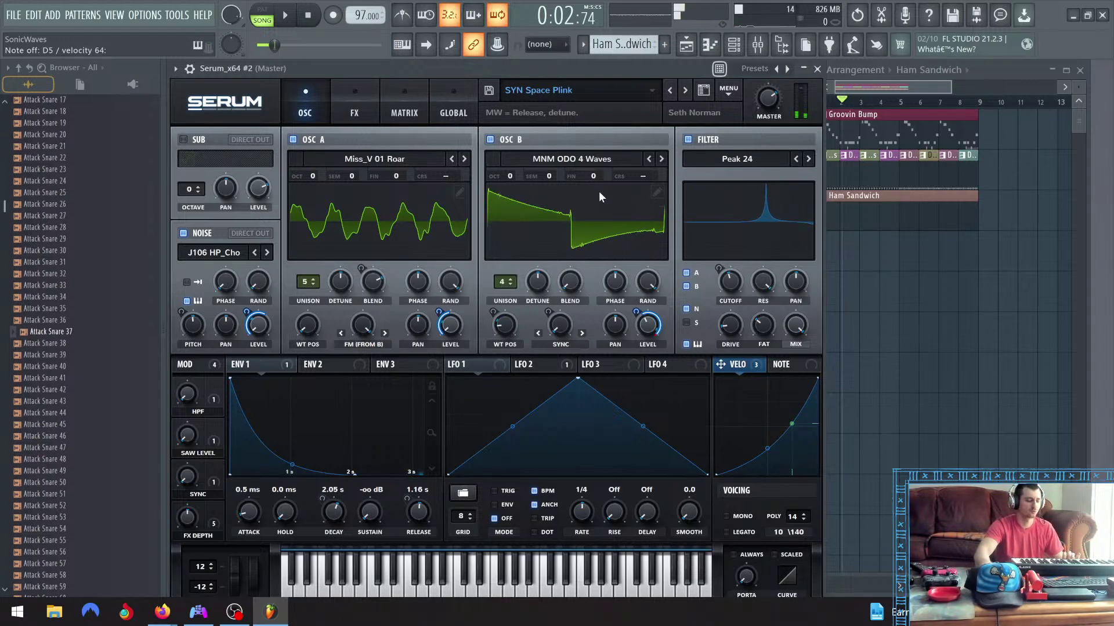
Lower the Serum_x64 #2 channel's volume in the channel rack and return the Serum window to its place
{"action": "left_click_drag", "start_coordinate": [406, 76], "coordinate": [449, 290]}
{"action": "left_click_drag", "start_coordinate": [205, 192], "coordinate": [205, 204]}
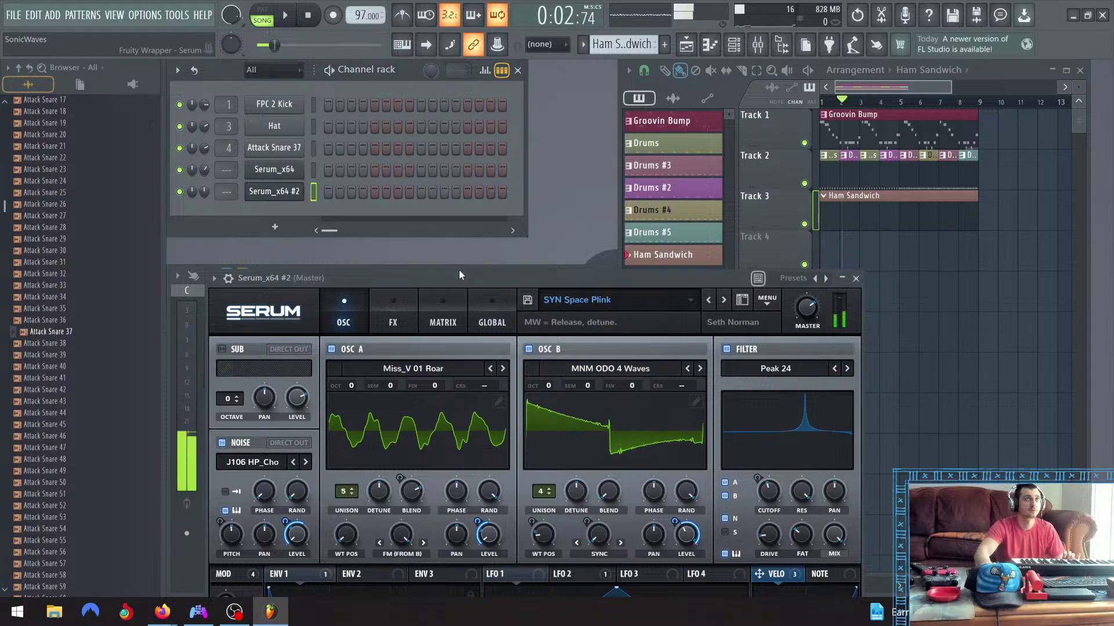
{"action": "left_click_drag", "start_coordinate": [460, 275], "coordinate": [423, 65]}
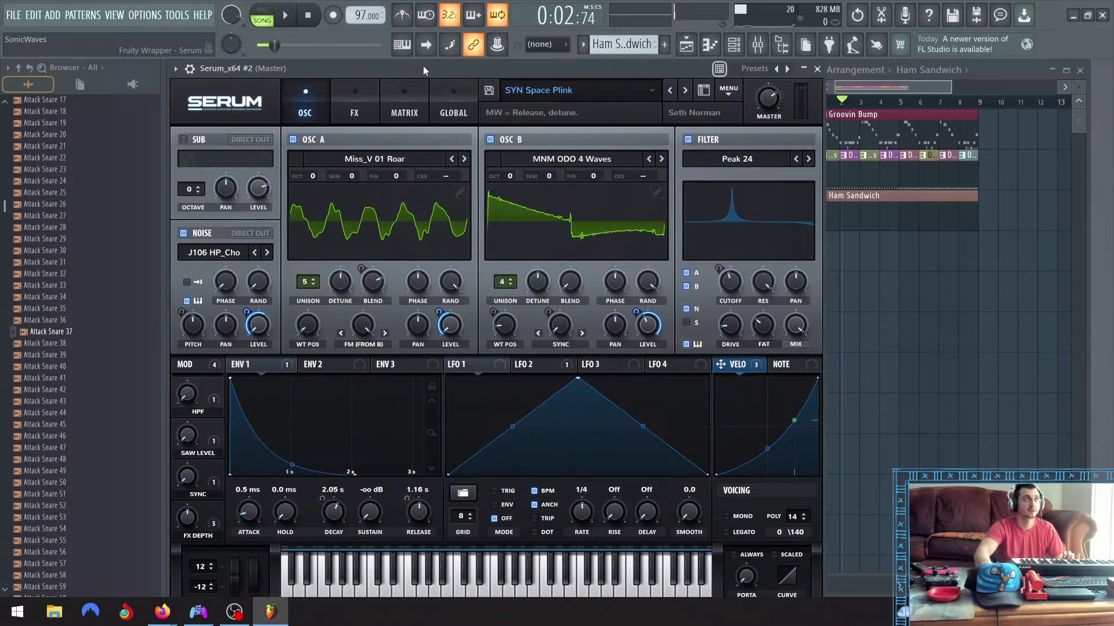
Start song playback to try Space Plink against the beat, and switch Serum_x64 #2 to the SYN Space Gargle preset
{"action": "left_click", "coordinate": [302, 17]}
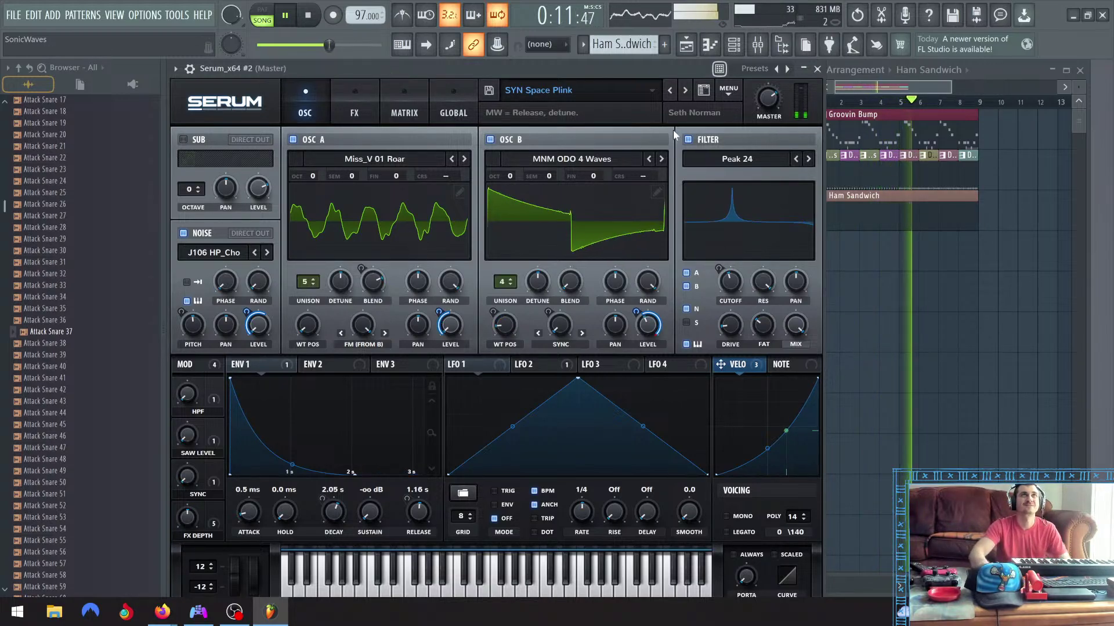
{"action": "left_click", "coordinate": [669, 90]}
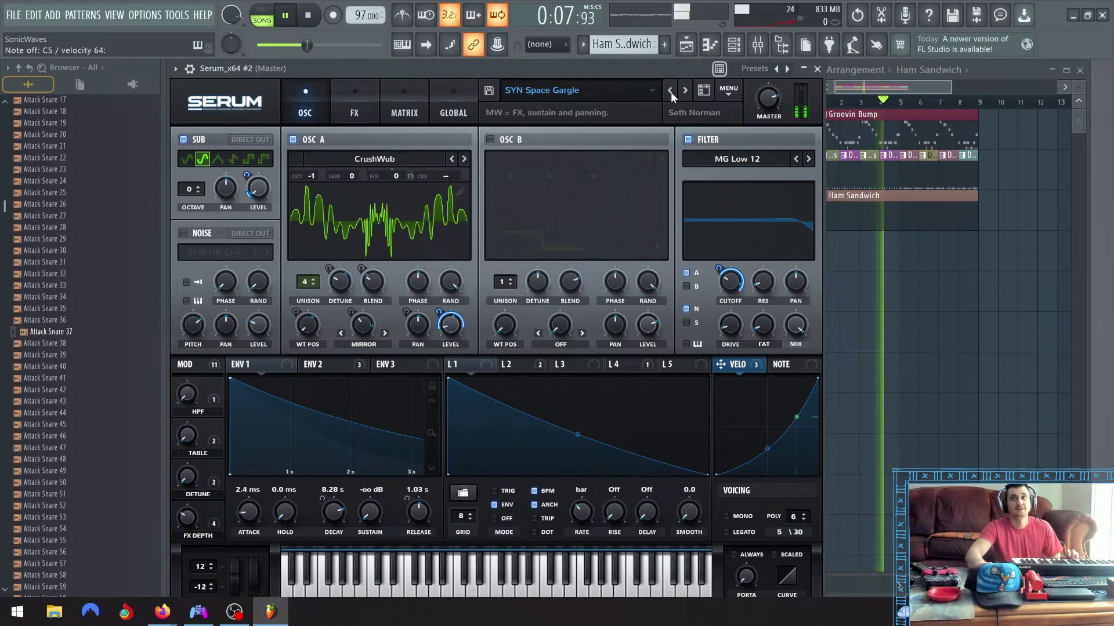
Switch Serum_x64 #2 to the SYN Singing Square preset and record its melody into the Ham Sandwich pattern from the song start
{"action": "left_click", "coordinate": [670, 92]}
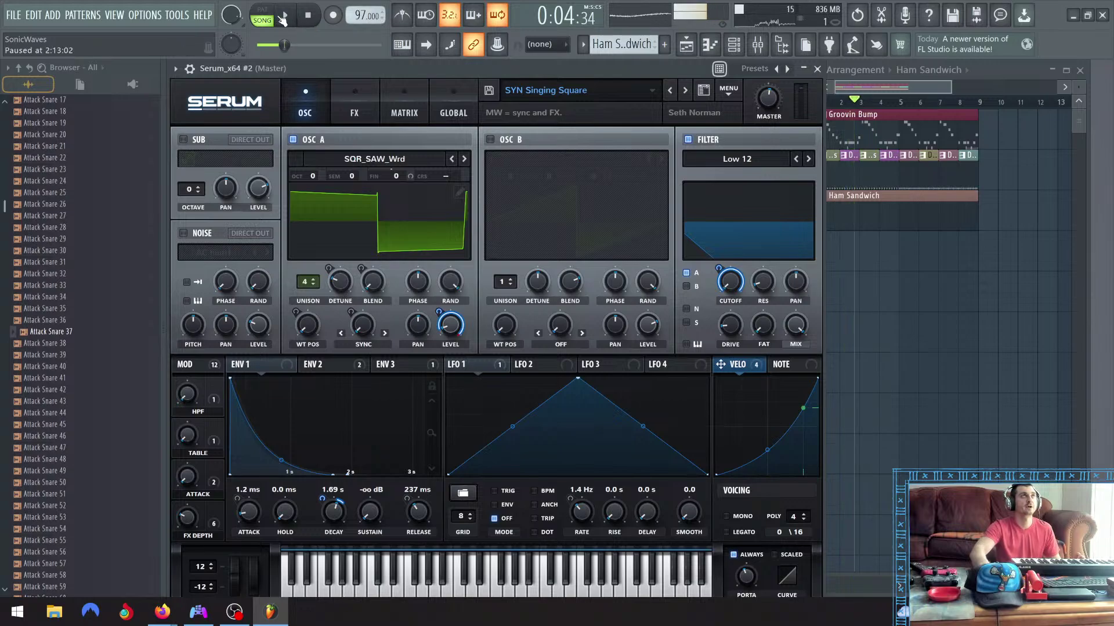
{"action": "left_click", "coordinate": [309, 17]}
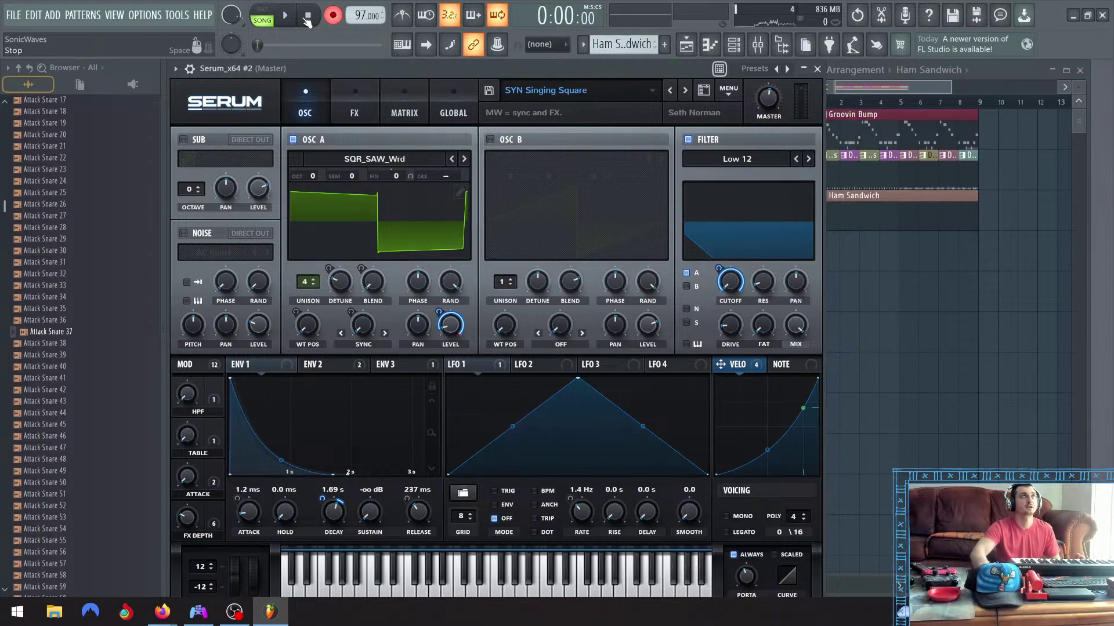
{"action": "left_click", "coordinate": [287, 17]}
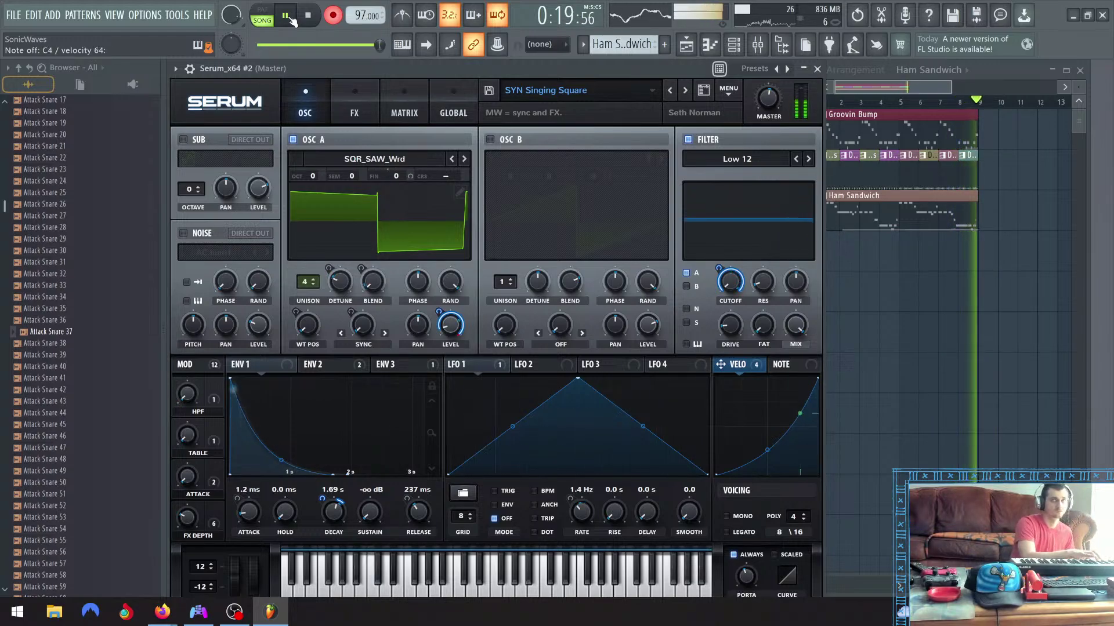
{"action": "left_click", "coordinate": [286, 19]}
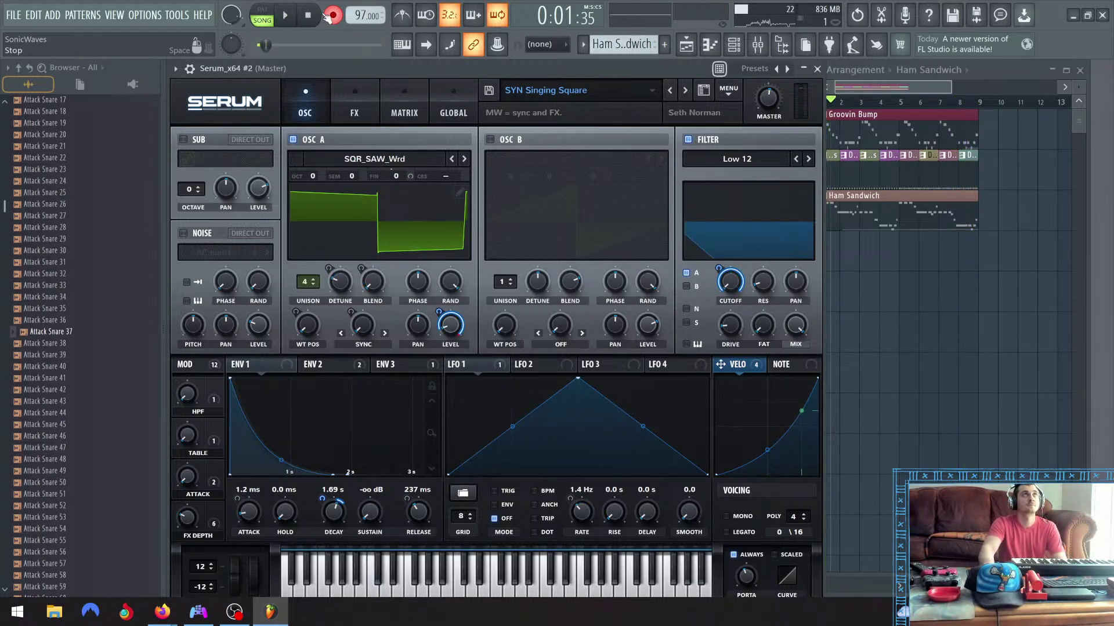
Close the Serum window and quantize the recorded Serum_x64 #2 notes in the piano roll with the default template and Leave duration
{"action": "left_click", "coordinate": [818, 69]}
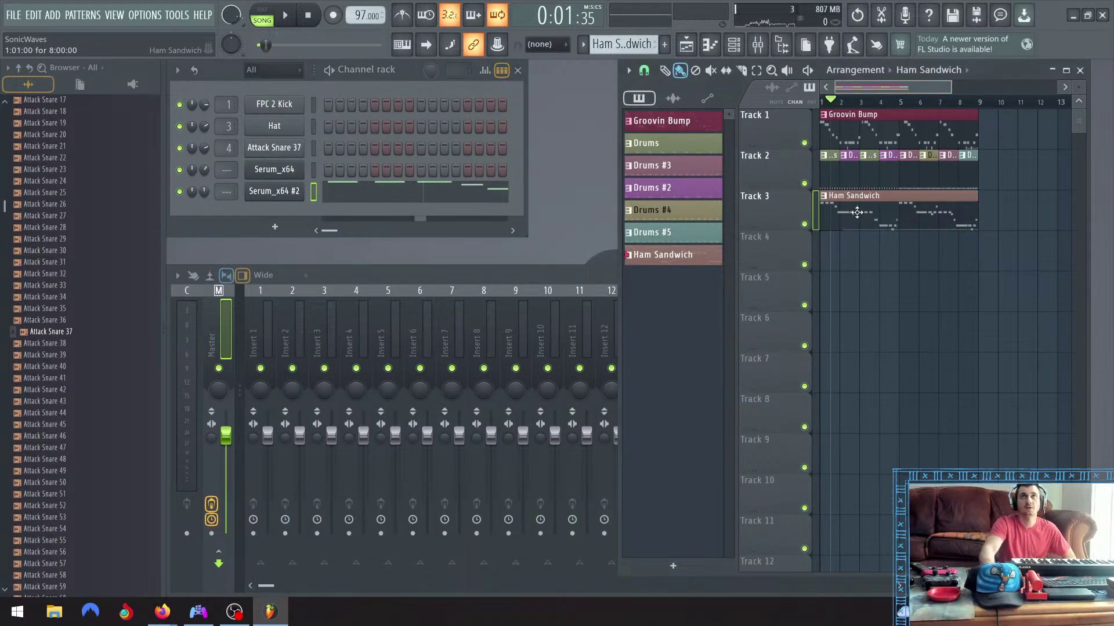
{"action": "left_click", "coordinate": [394, 196]}
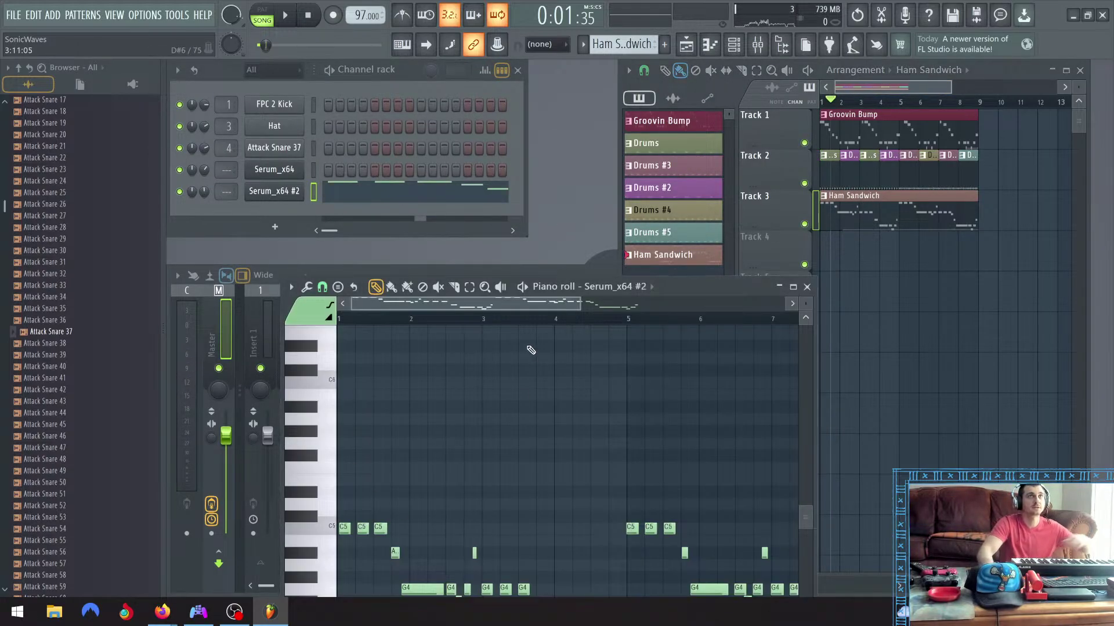
{"action": "scroll", "coordinate": [490, 467], "scroll_direction": "down", "scroll_amount": 3}
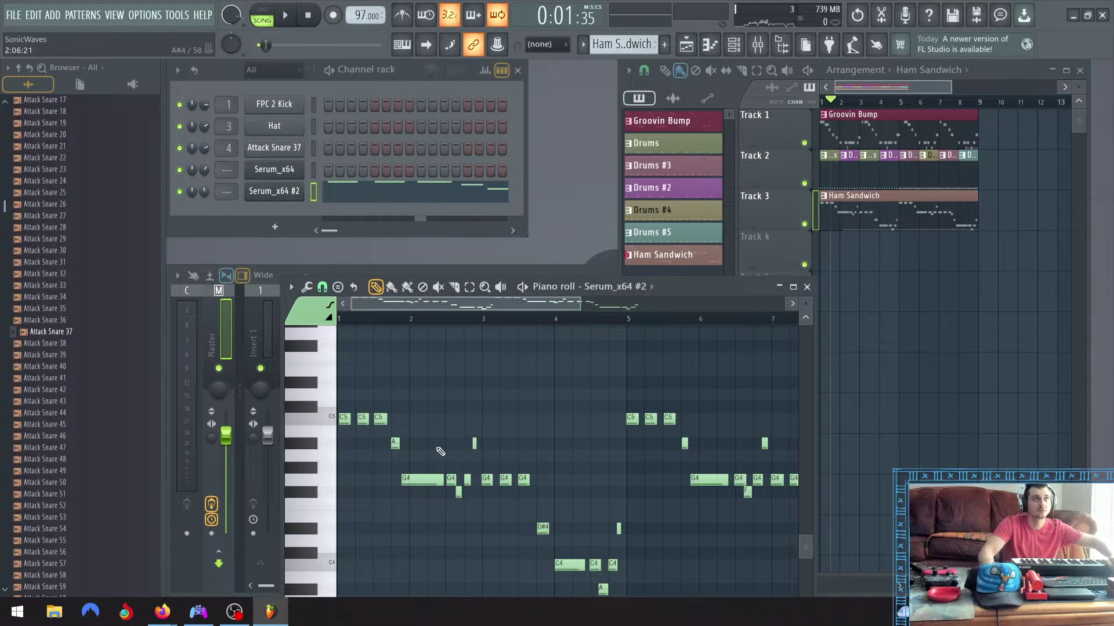
{"action": "left_click", "coordinate": [306, 287]}
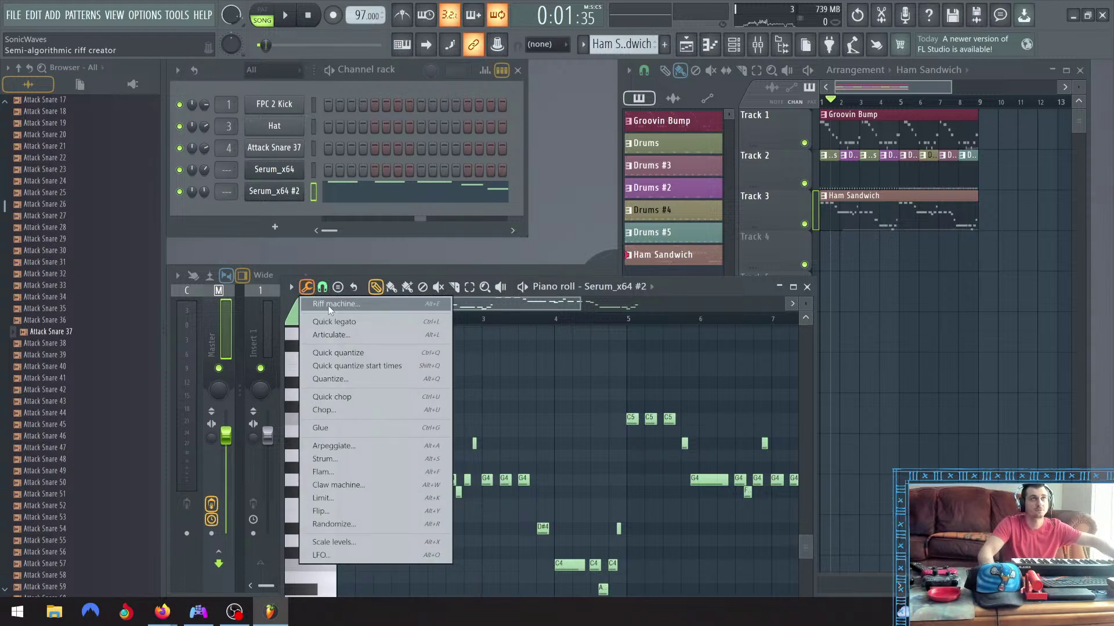
{"action": "left_click", "coordinate": [339, 381]}
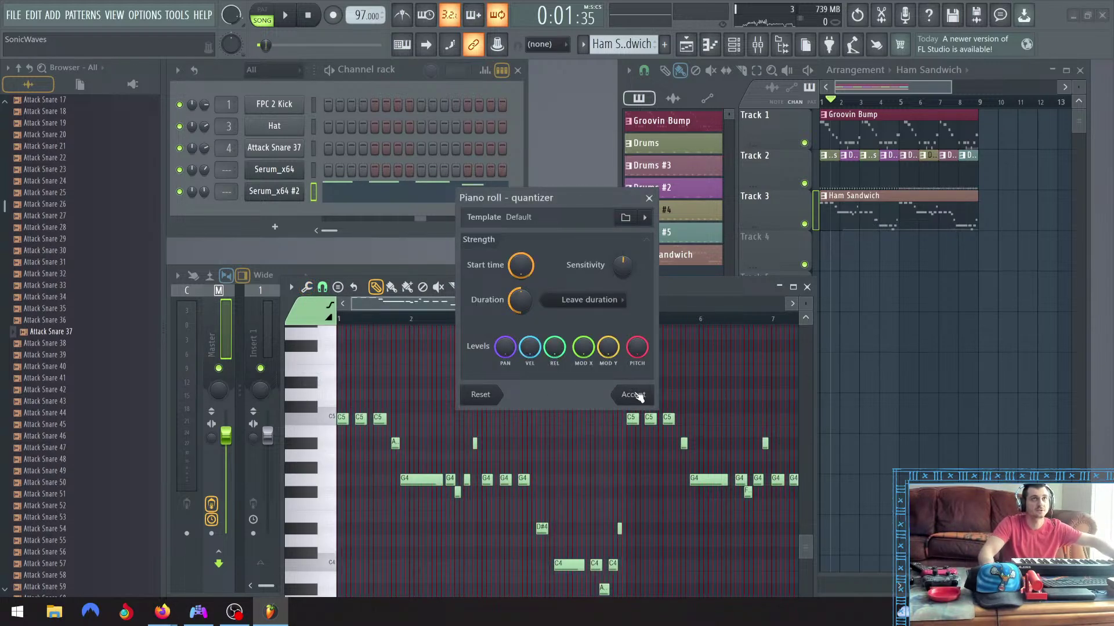
{"action": "left_click", "coordinate": [633, 396]}
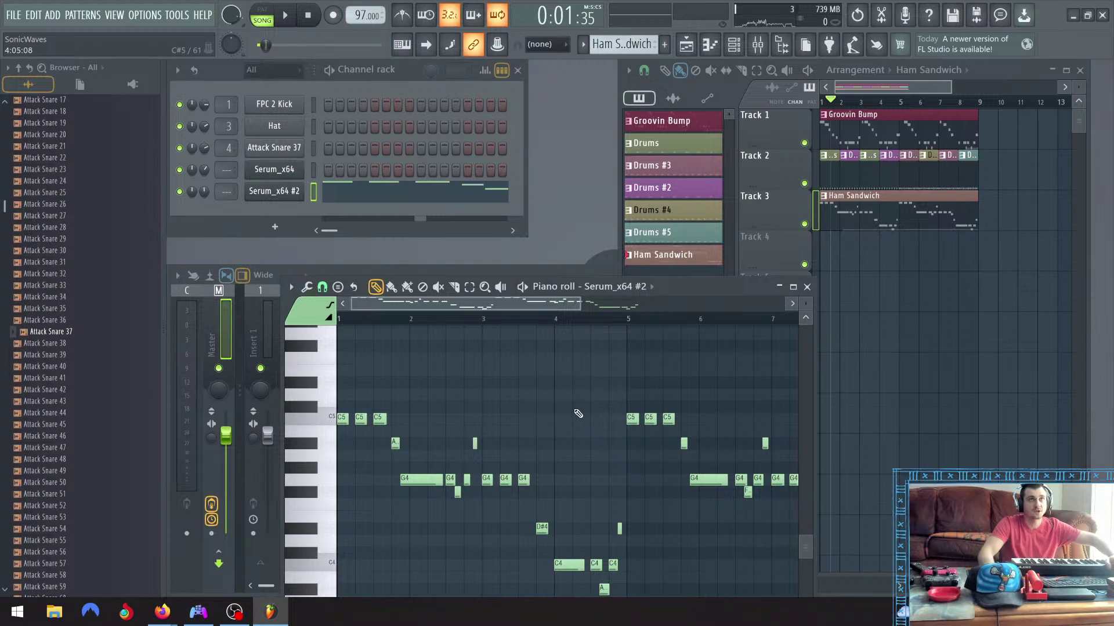
{"action": "scroll", "coordinate": [576, 412], "scroll_direction": "down", "scroll_amount": 2}
{"action": "scroll", "coordinate": [551, 432], "scroll_direction": "down", "scroll_amount": 1}
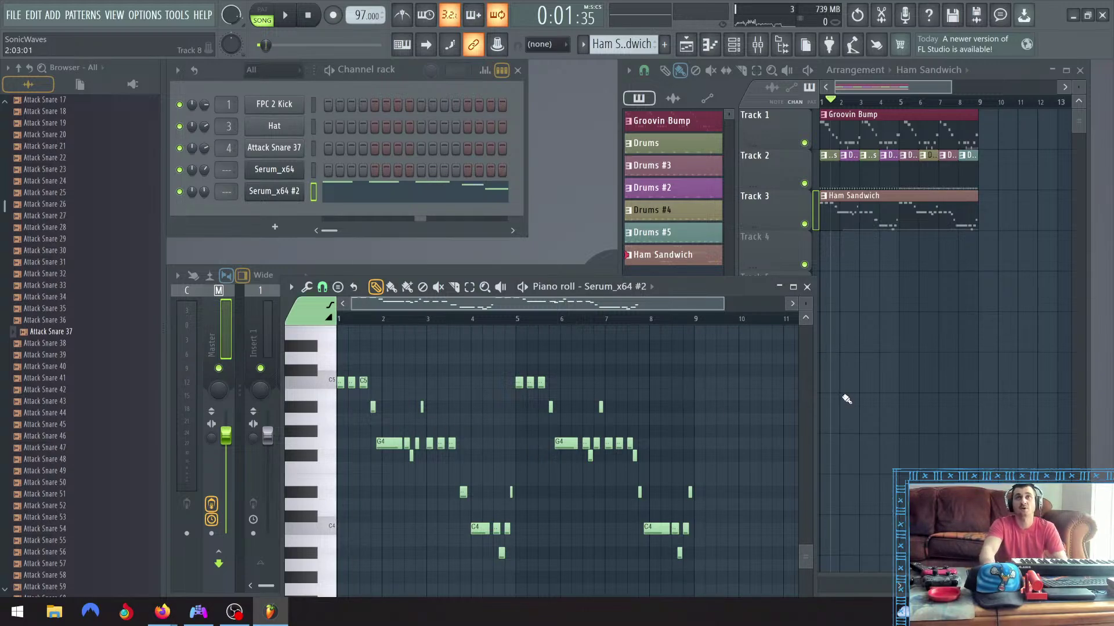
Move the piano roll window up over the channel rack and mixer and enlarge it slightly
{"action": "left_click_drag", "start_coordinate": [721, 284], "coordinate": [662, 254]}
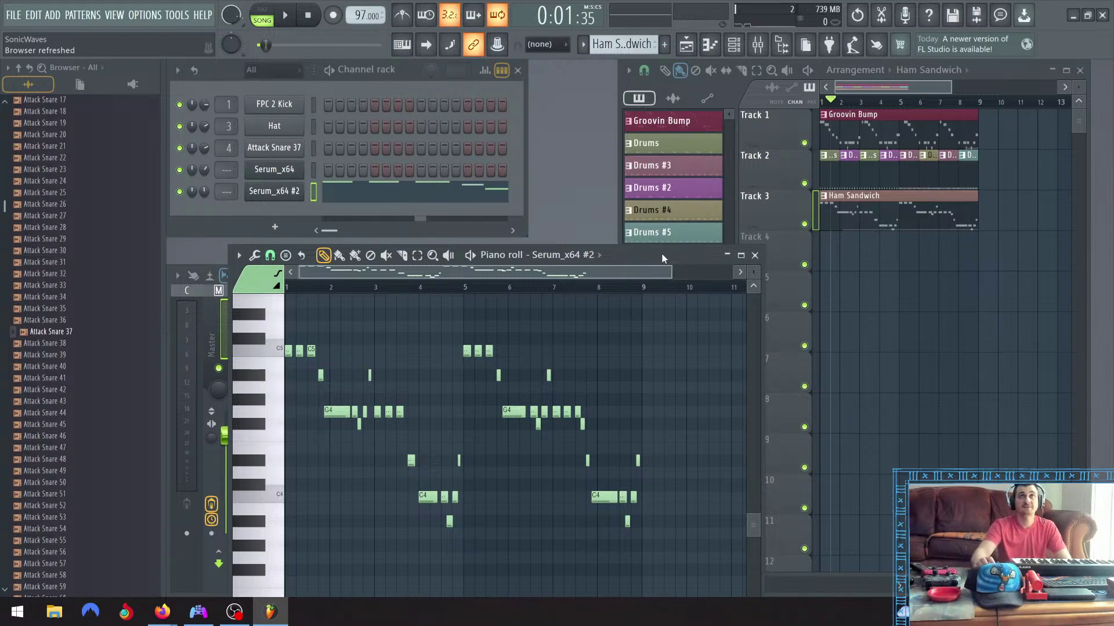
{"action": "left_click_drag", "start_coordinate": [655, 258], "coordinate": [597, 71]}
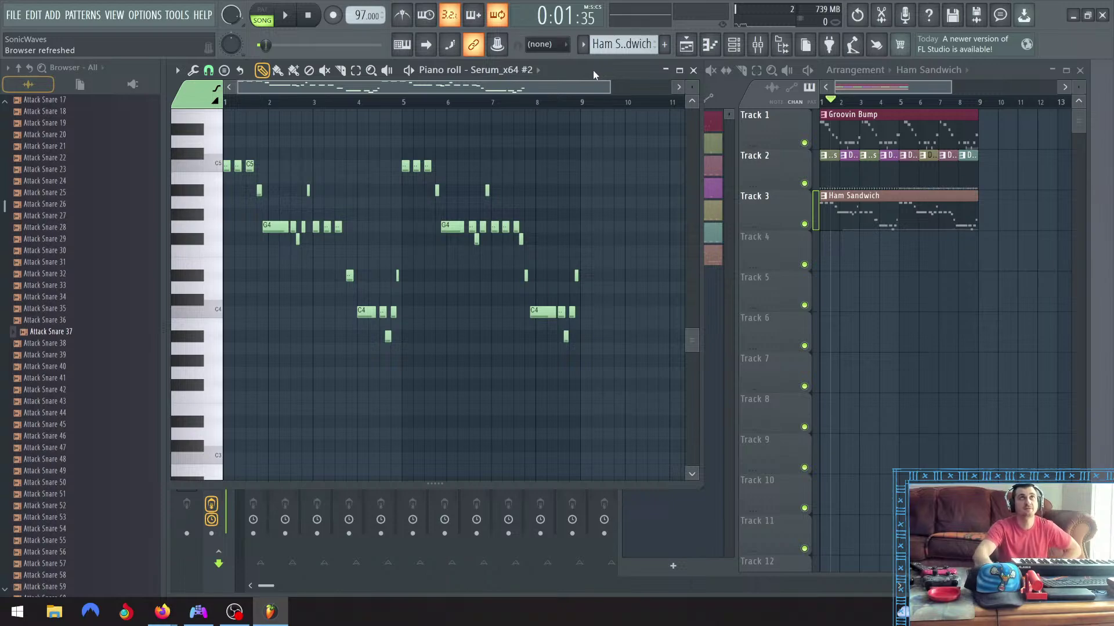
{"action": "left_click_drag", "start_coordinate": [592, 71], "coordinate": [617, 135]}
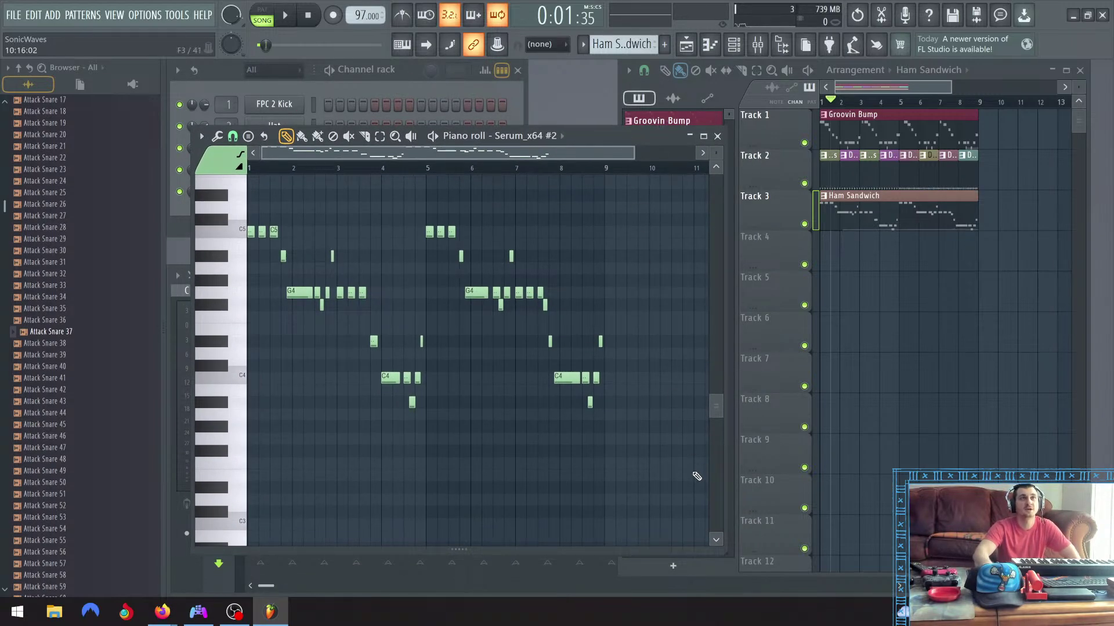
{"action": "mouse_move", "coordinate": [723, 553]}
{"action": "left_mouse_down"}
{"action": "mouse_move", "coordinate": [664, 510]}
{"action": "mouse_move", "coordinate": [733, 559]}
{"action": "left_mouse_up"}
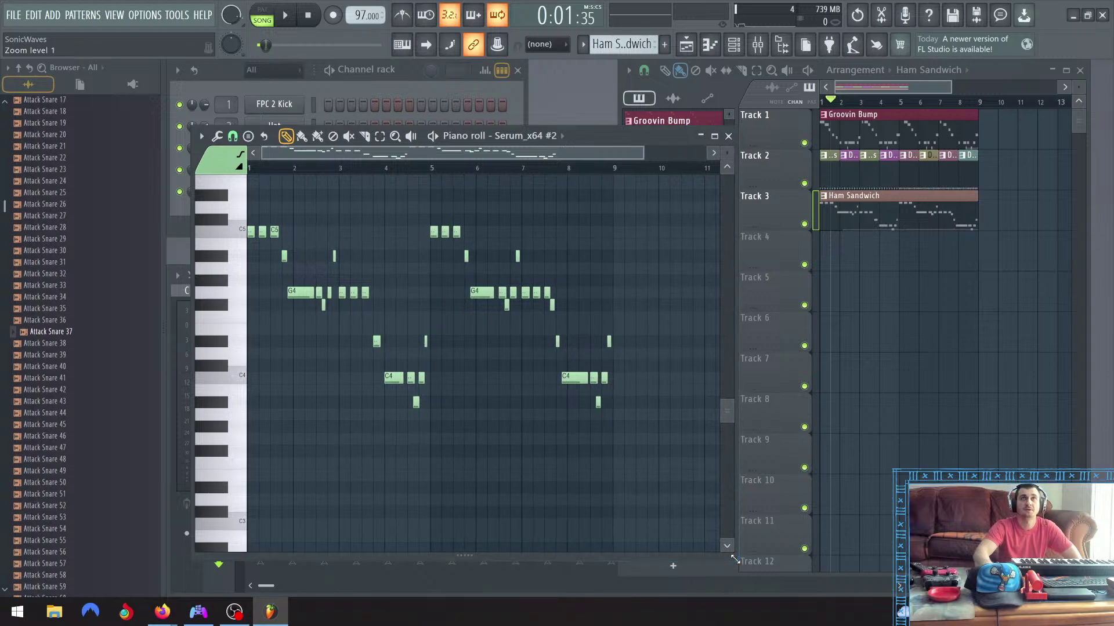
{"action": "mouse_move", "coordinate": [625, 134]}
{"action": "left_mouse_down"}
{"action": "mouse_move", "coordinate": [593, 173]}
{"action": "mouse_move", "coordinate": [634, 116]}
{"action": "left_mouse_up"}
{"action": "left_click_drag", "start_coordinate": [526, 539], "coordinate": [530, 471]}
{"action": "left_click_drag", "start_coordinate": [607, 115], "coordinate": [590, 219]}
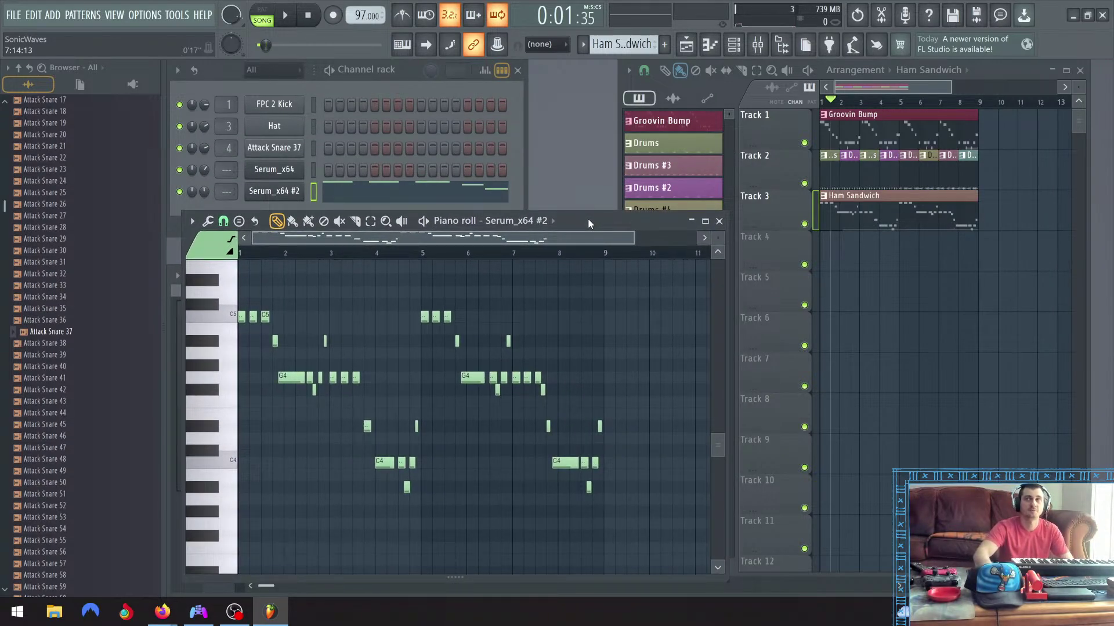
{"action": "left_click_drag", "start_coordinate": [587, 219], "coordinate": [582, 155]}
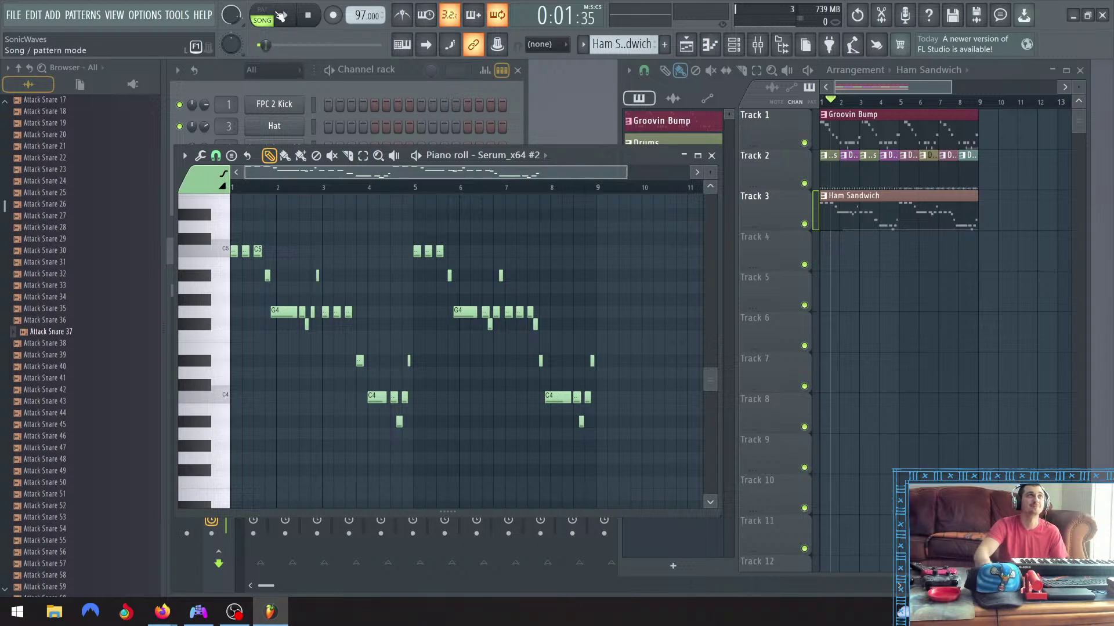
During playback from the song start, move the long C4 note at bar 4 half a beat earlier and shorten the preceding D#4 to meet it
{"action": "left_click", "coordinate": [311, 19]}
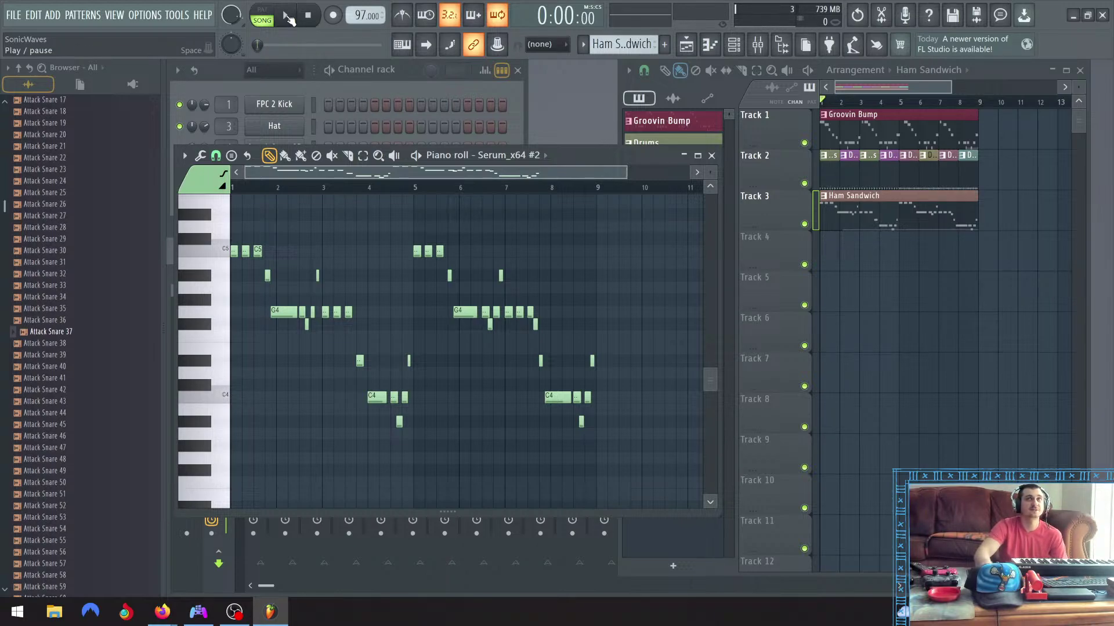
{"action": "left_click", "coordinate": [289, 18]}
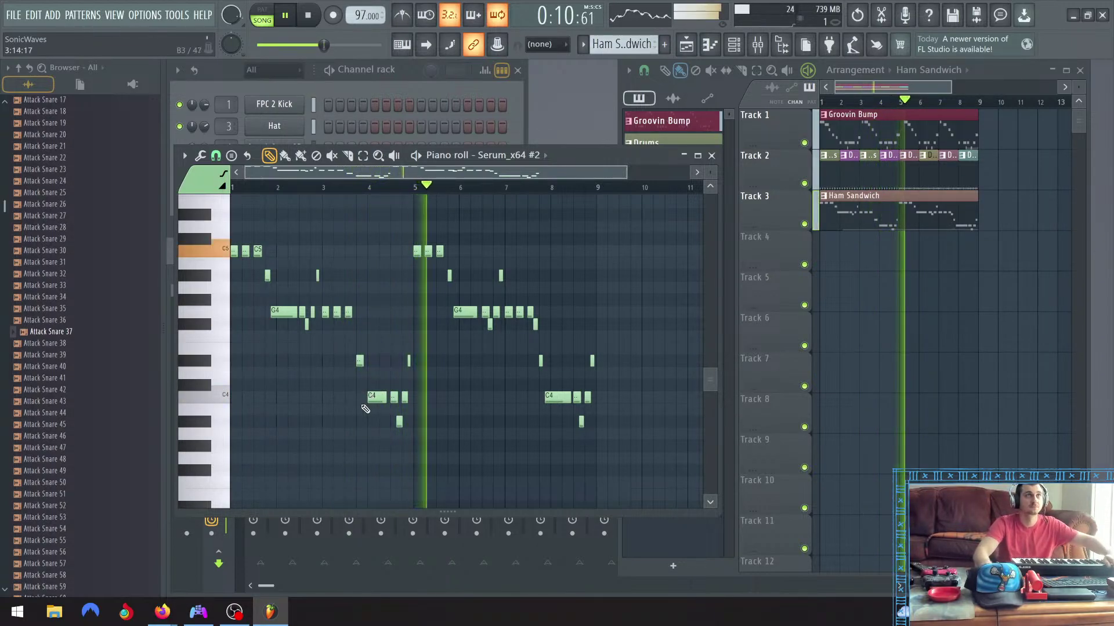
{"action": "scroll", "coordinate": [366, 409], "scroll_direction": "up", "scroll_amount": 5}
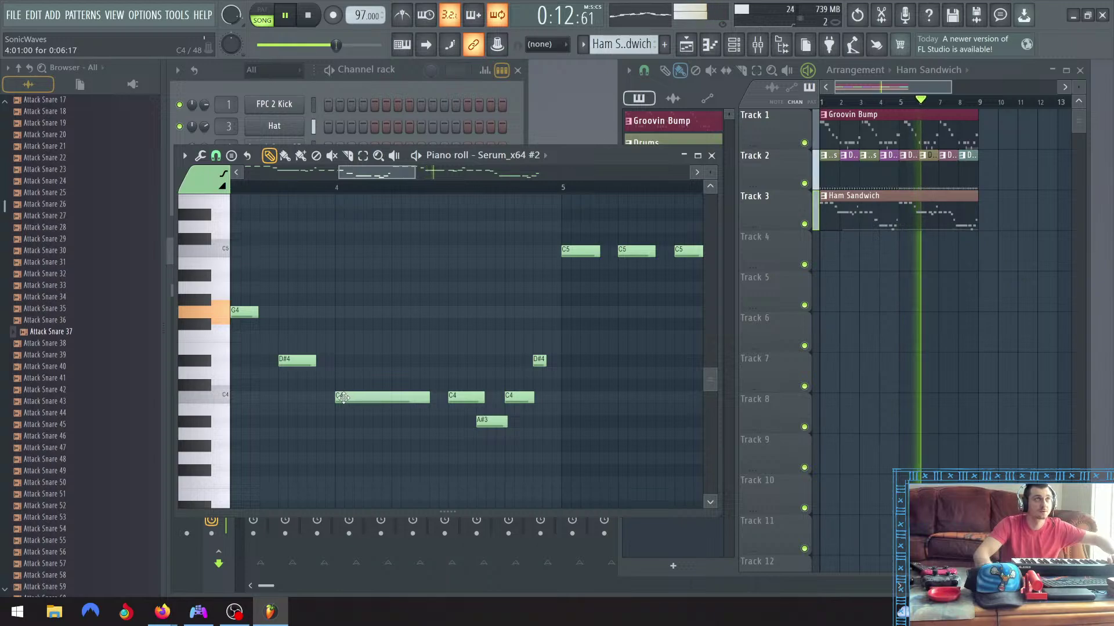
{"action": "left_click_drag", "start_coordinate": [343, 398], "coordinate": [317, 399]}
{"action": "left_click_drag", "start_coordinate": [315, 361], "coordinate": [306, 361]}
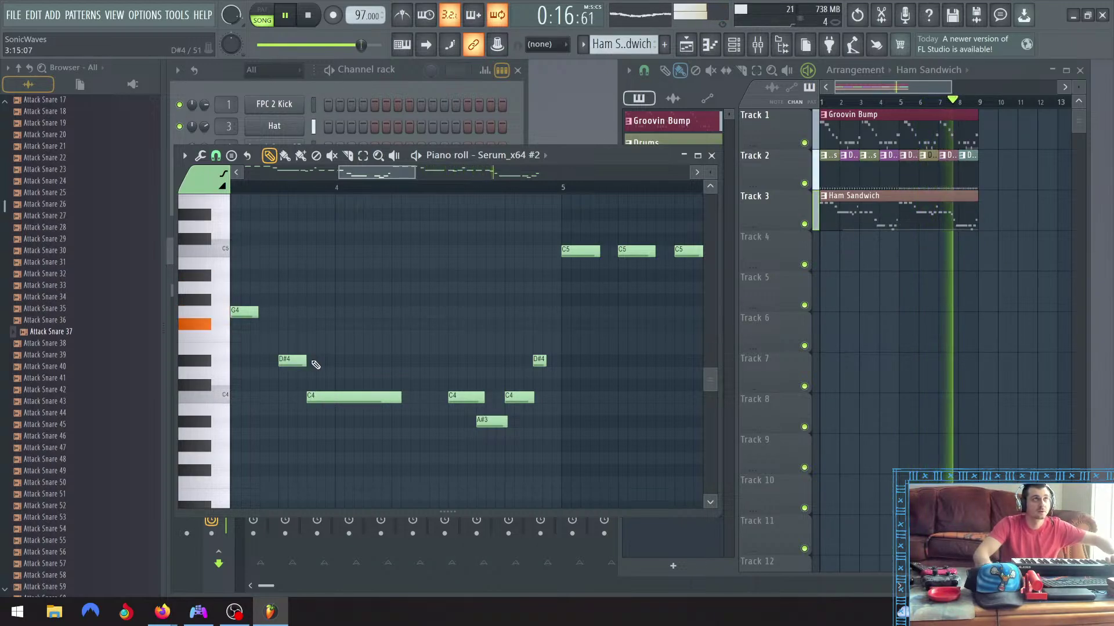
{"action": "scroll", "coordinate": [360, 368], "scroll_direction": "down", "scroll_amount": 6}
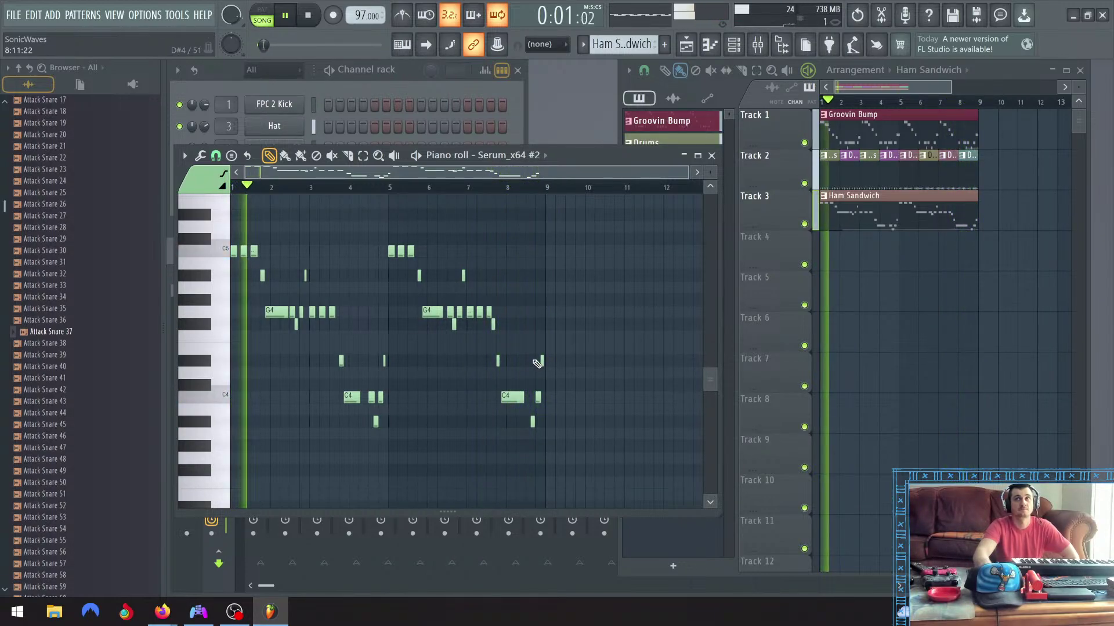
{"action": "left_click", "coordinate": [286, 17]}
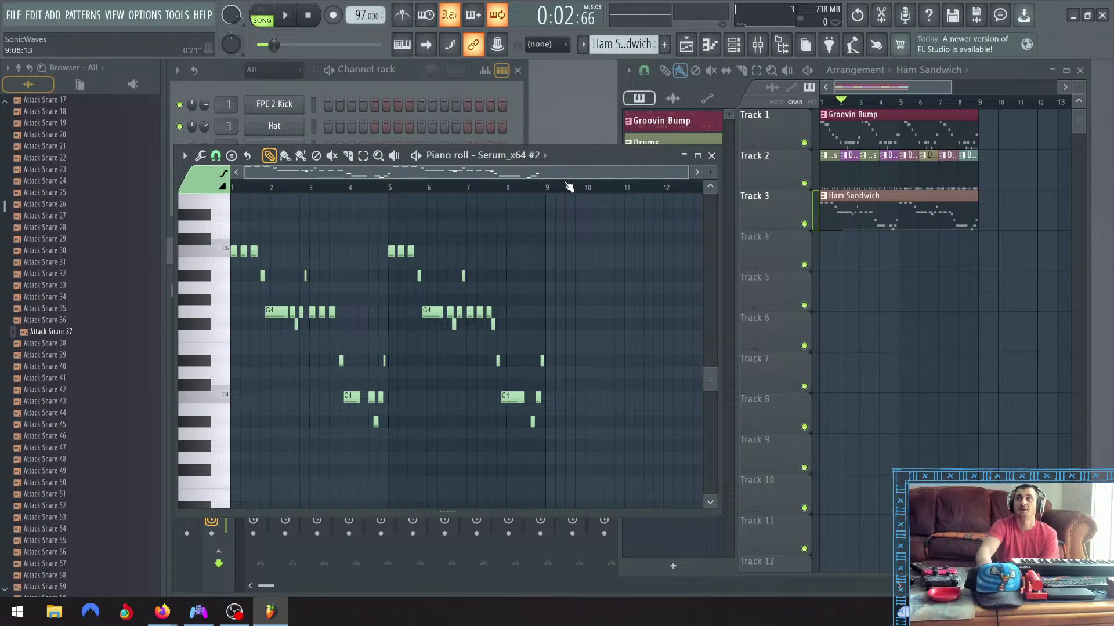
Play back the song to check the edited Ham Sandwich part, closing the piano roll to watch the mixer levels
{"action": "left_click", "coordinate": [287, 17]}
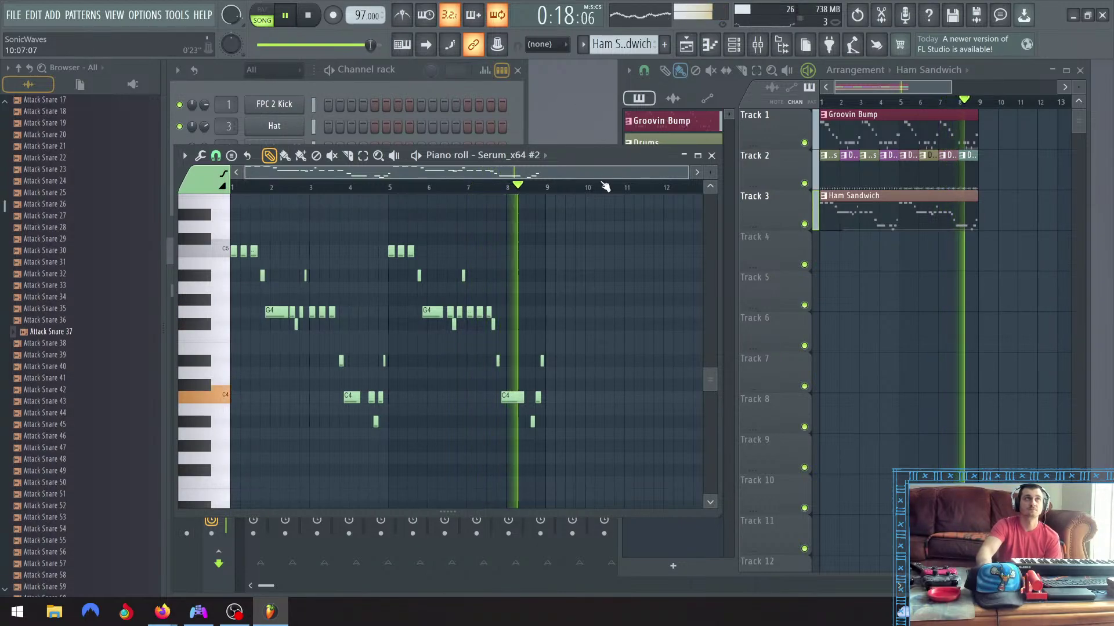
{"action": "left_click", "coordinate": [712, 155]}
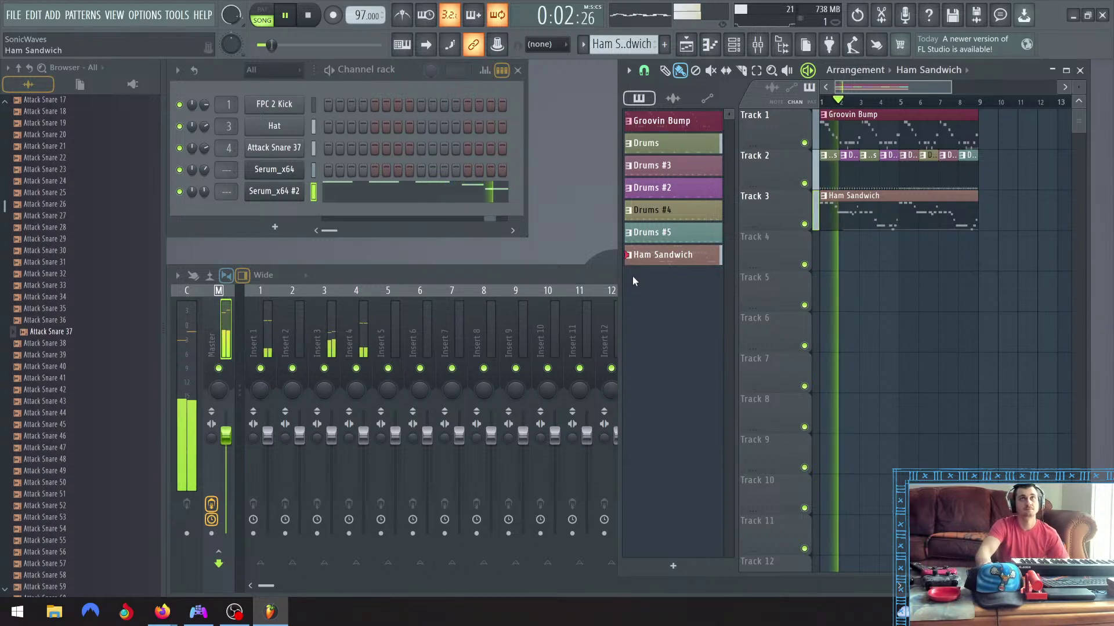
{"action": "left_click", "coordinate": [289, 16]}
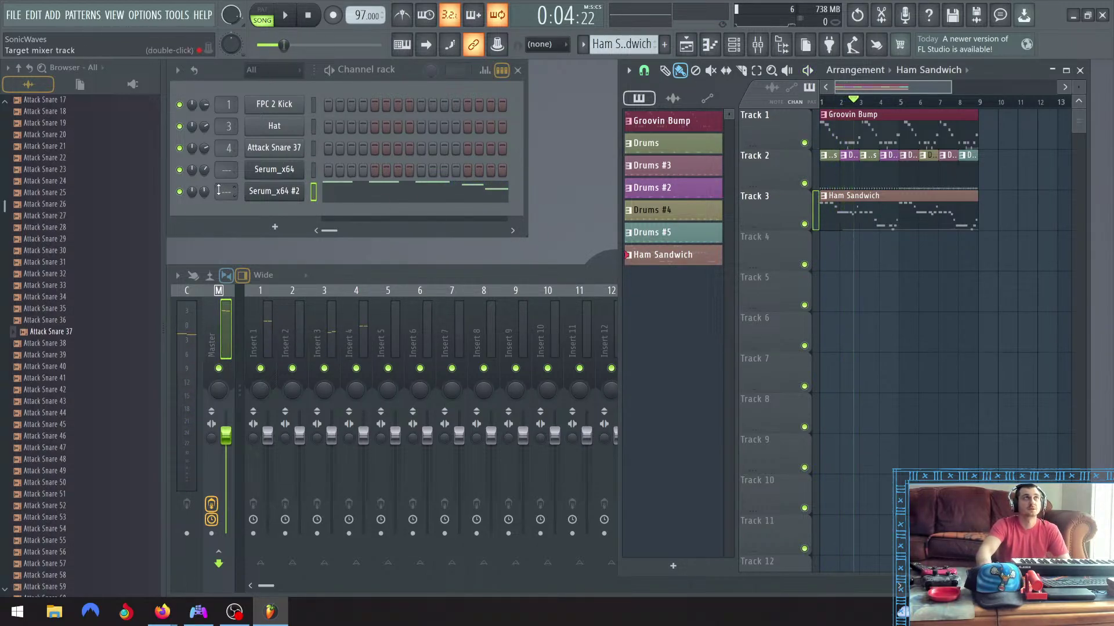
{"action": "left_click", "coordinate": [287, 16]}
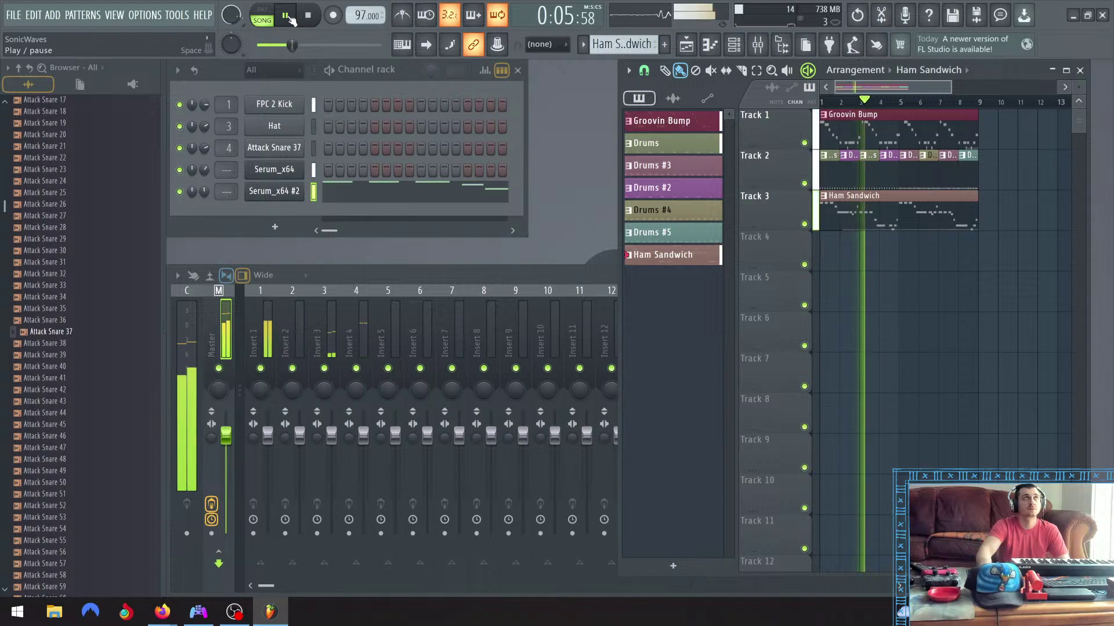
{"action": "left_click", "coordinate": [288, 17]}
Bring the full mixer to the front and open the channel routing options for the Insert 3 track
{"action": "double_click", "coordinate": [442, 278]}
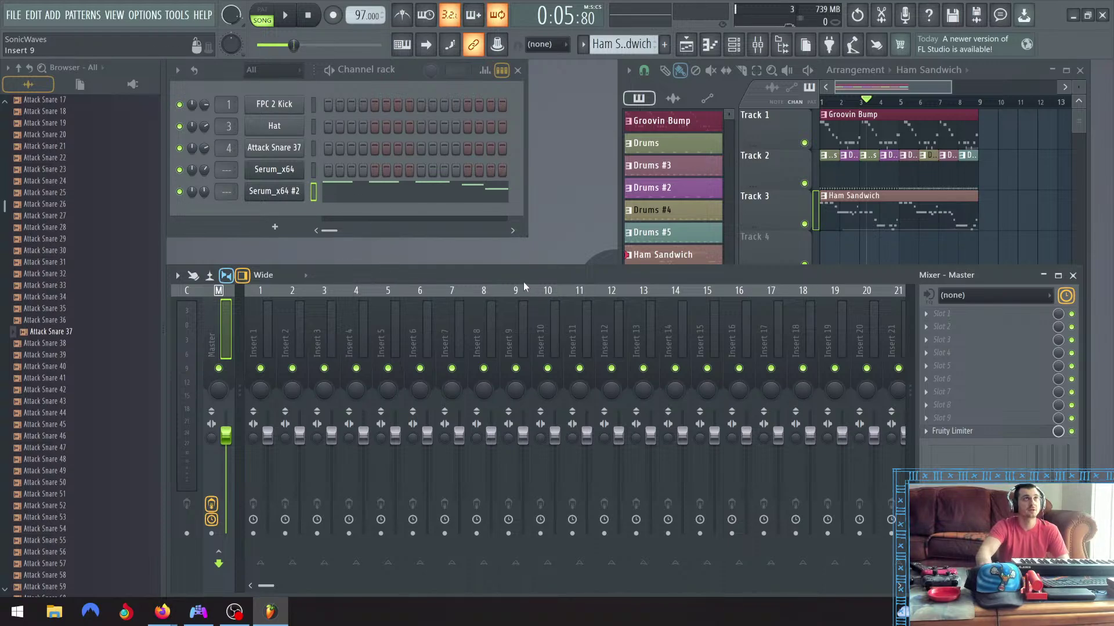
{"action": "left_click", "coordinate": [319, 334]}
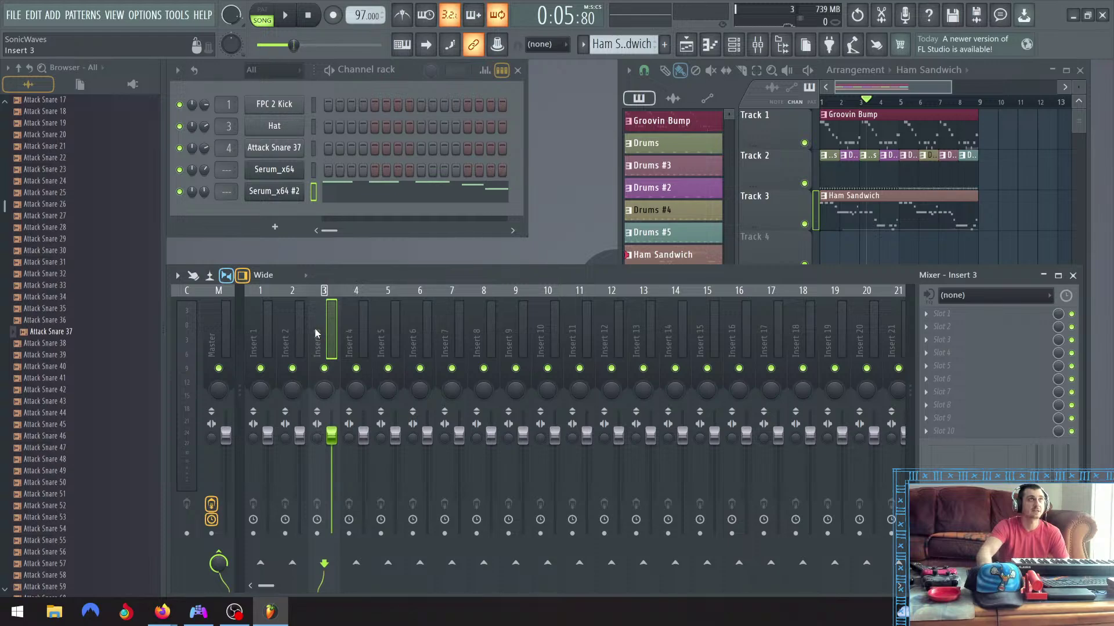
{"action": "right_click", "coordinate": [314, 328]}
{"action": "mouse_move", "coordinate": [456, 350]}
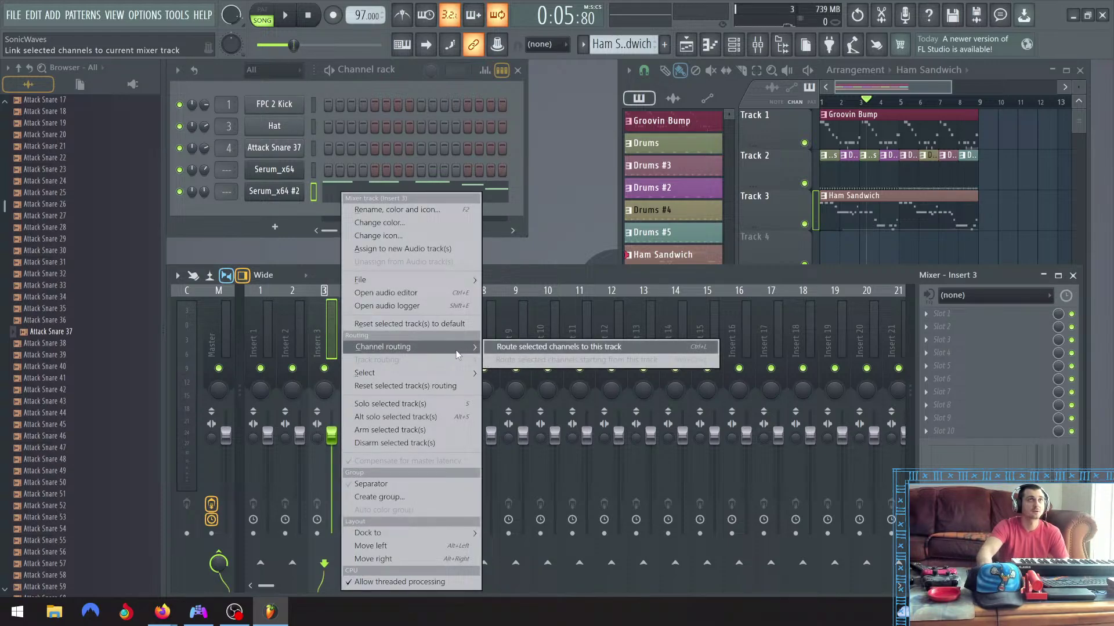
Route the Serum_x64 #2 channel to mixer track 3 and load Fruity Phaser into its first effect slot
{"action": "left_click", "coordinate": [533, 346]}
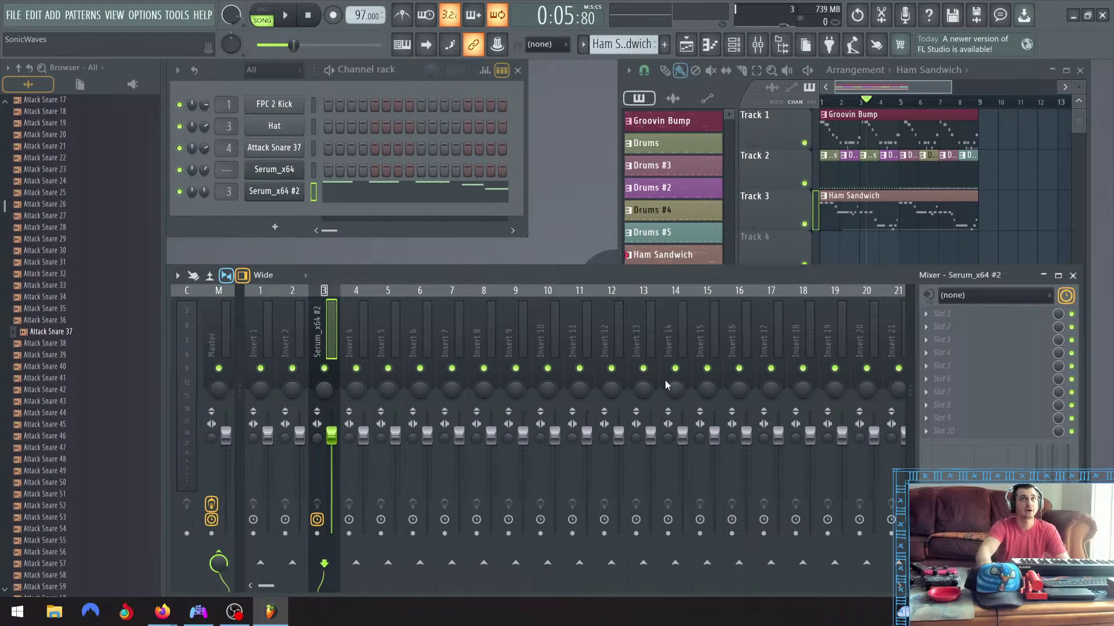
{"action": "left_click", "coordinate": [951, 316]}
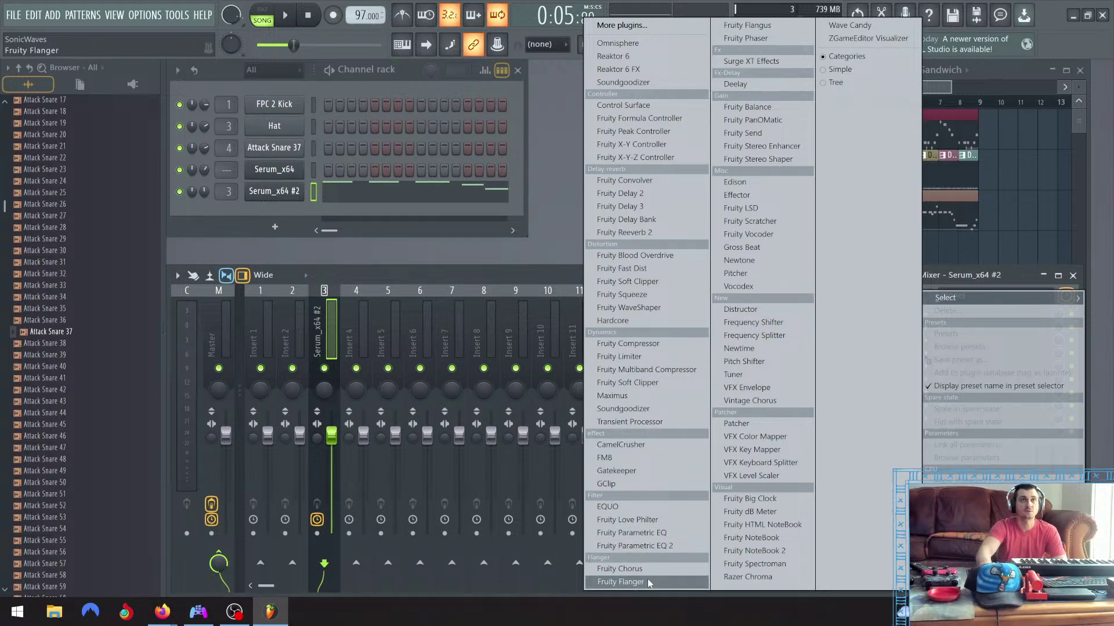
{"action": "left_click", "coordinate": [772, 38]}
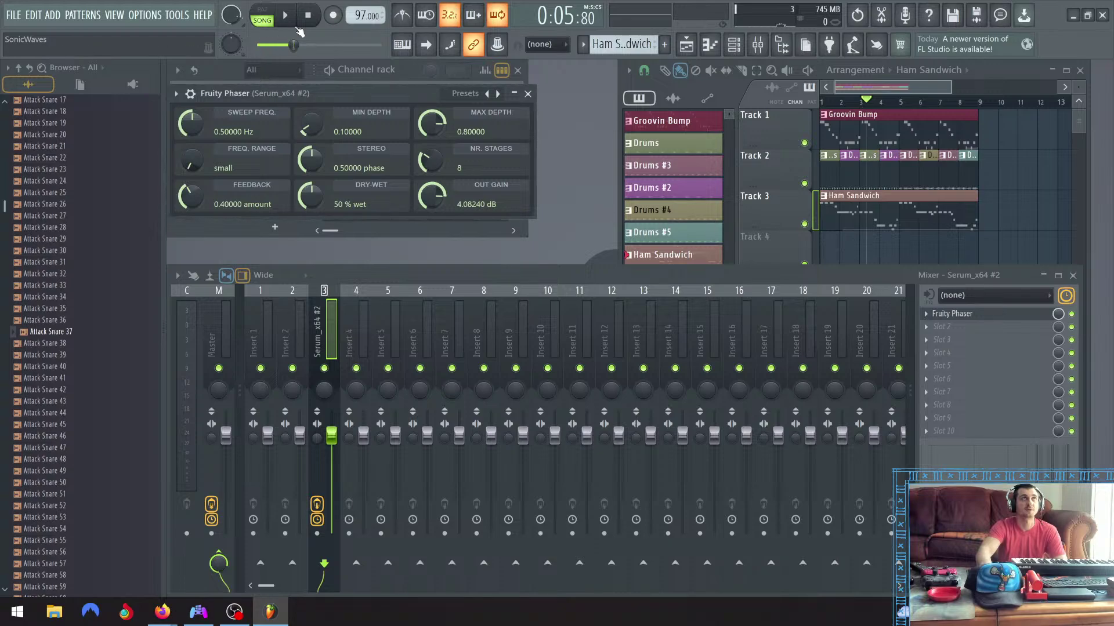
While the song plays, set the phaser's sweep frequency to about 0.887 Hz, frequency range to large and minimum depth to 0.118
{"action": "key", "text": "space"}
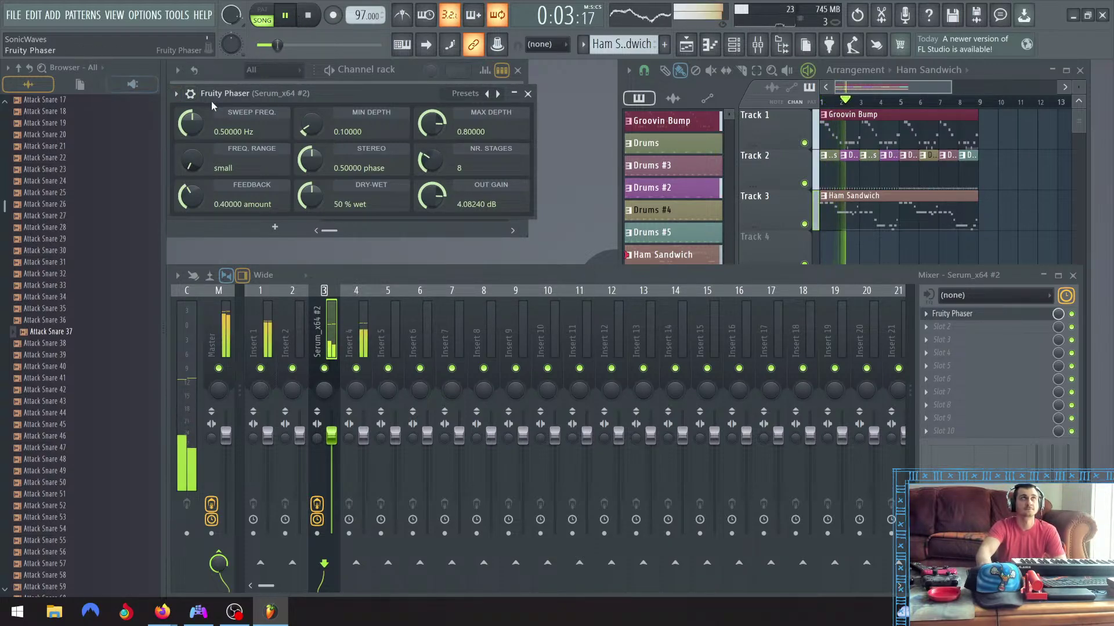
{"action": "mouse_move", "coordinate": [199, 124]}
{"action": "left_mouse_down"}
{"action": "mouse_move", "coordinate": [195, 156]}
{"action": "mouse_move", "coordinate": [192, 110]}
{"action": "left_mouse_up"}
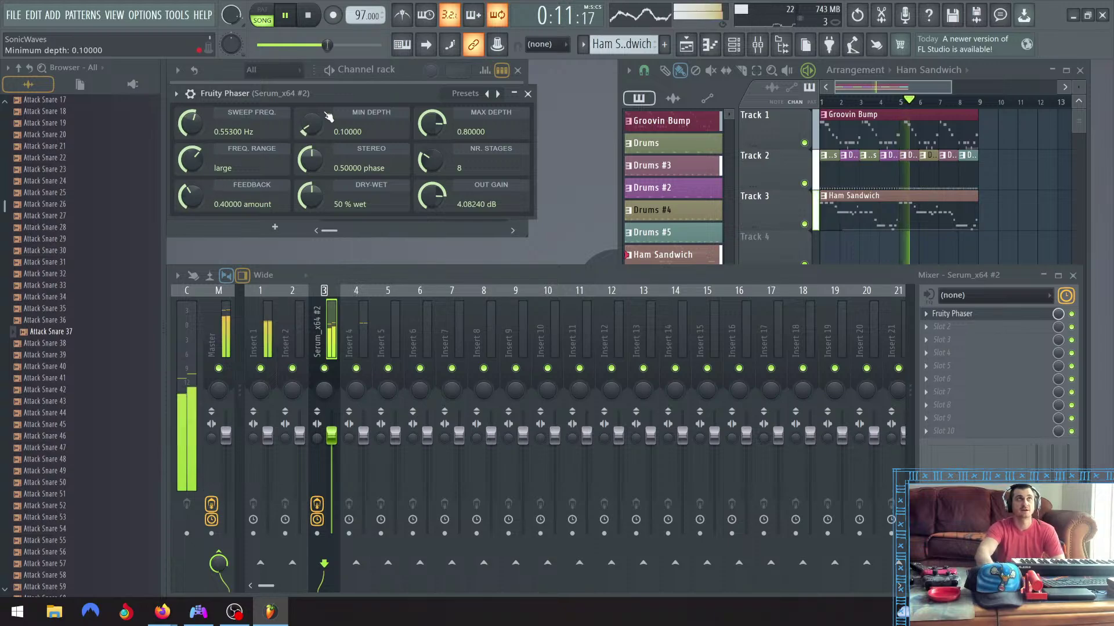
{"action": "left_click_drag", "start_coordinate": [304, 131], "coordinate": [303, 129]}
{"action": "left_click_drag", "start_coordinate": [202, 139], "coordinate": [204, 126]}
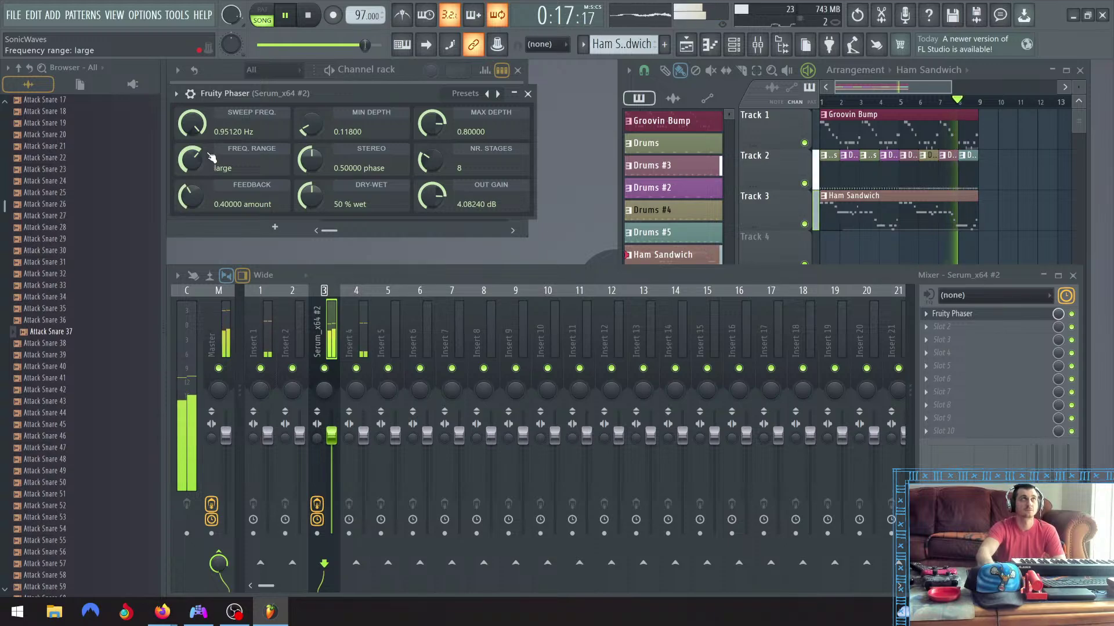
{"action": "scroll", "coordinate": [197, 126], "scroll_direction": "up", "scroll_amount": 1}
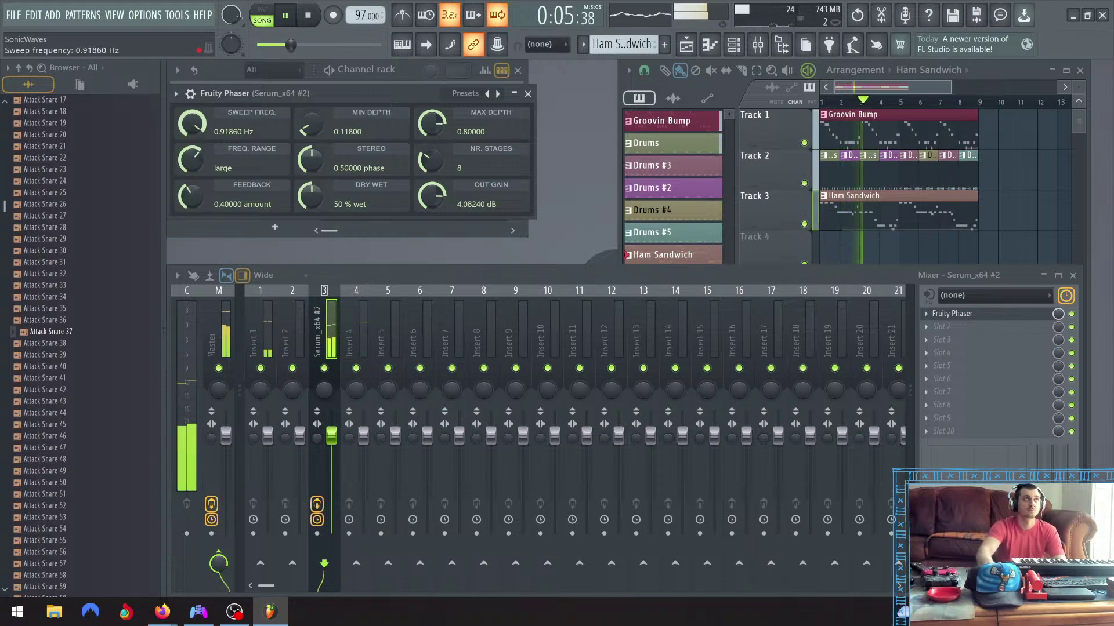
{"action": "left_click_drag", "start_coordinate": [192, 123], "coordinate": [197, 129]}
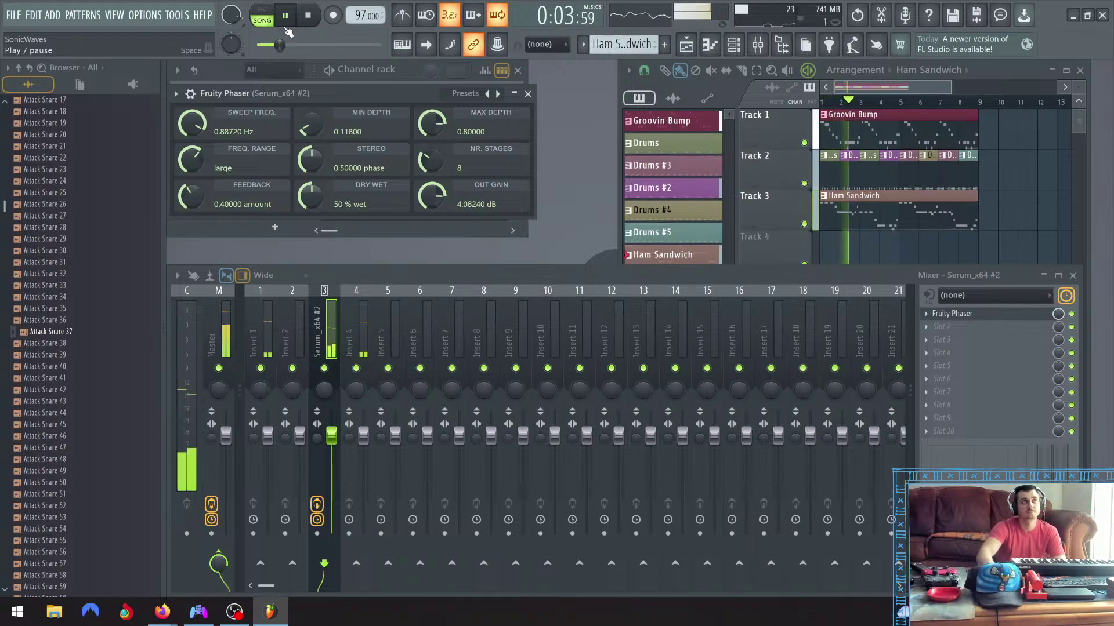
Set the phaser's dry-wet mix to 65% wet, close its window and pause playback
{"action": "left_click_drag", "start_coordinate": [311, 196], "coordinate": [311, 220]}
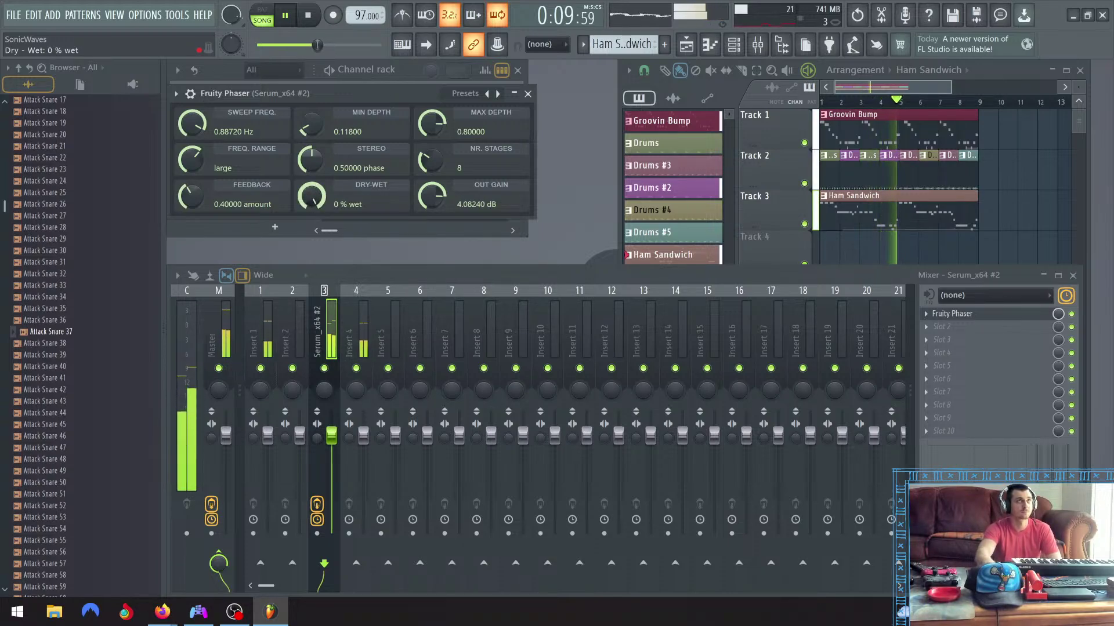
{"action": "left_click_drag", "start_coordinate": [310, 221], "coordinate": [311, 178]}
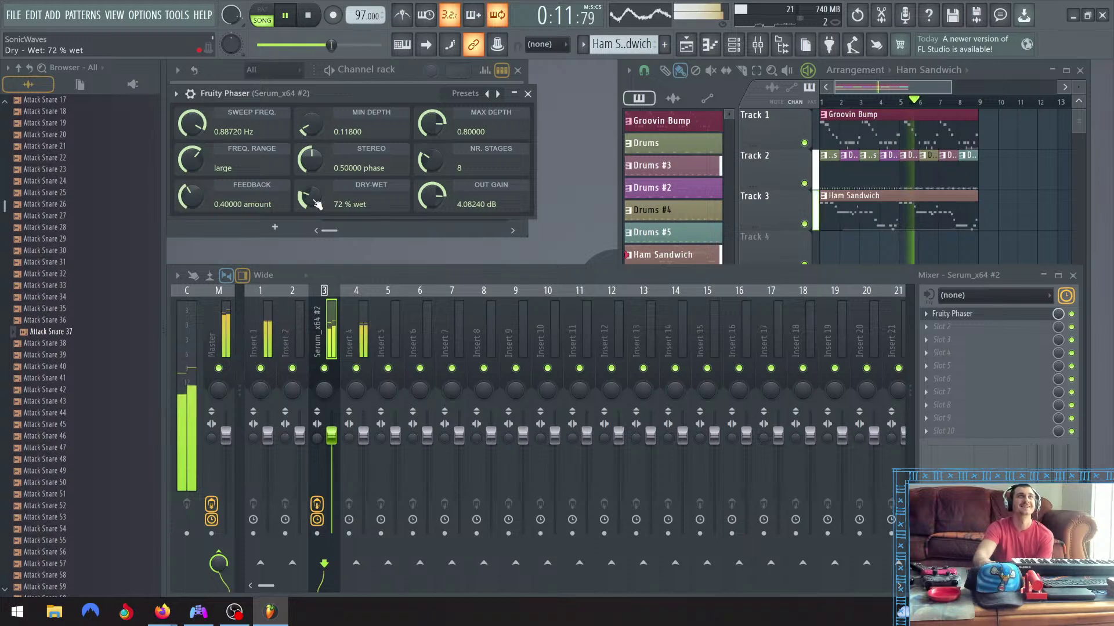
{"action": "mouse_move", "coordinate": [318, 204]}
{"action": "left_mouse_down"}
{"action": "mouse_move", "coordinate": [317, 194]}
{"action": "mouse_move", "coordinate": [317, 217]}
{"action": "mouse_move", "coordinate": [318, 204]}
{"action": "left_mouse_up"}
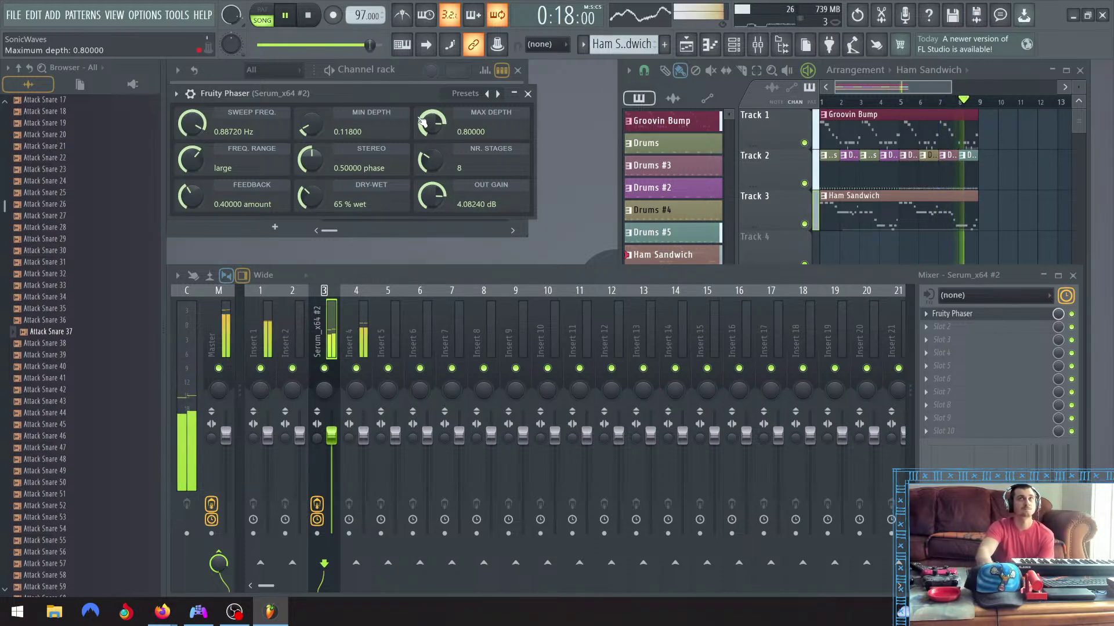
{"action": "left_click", "coordinate": [528, 94]}
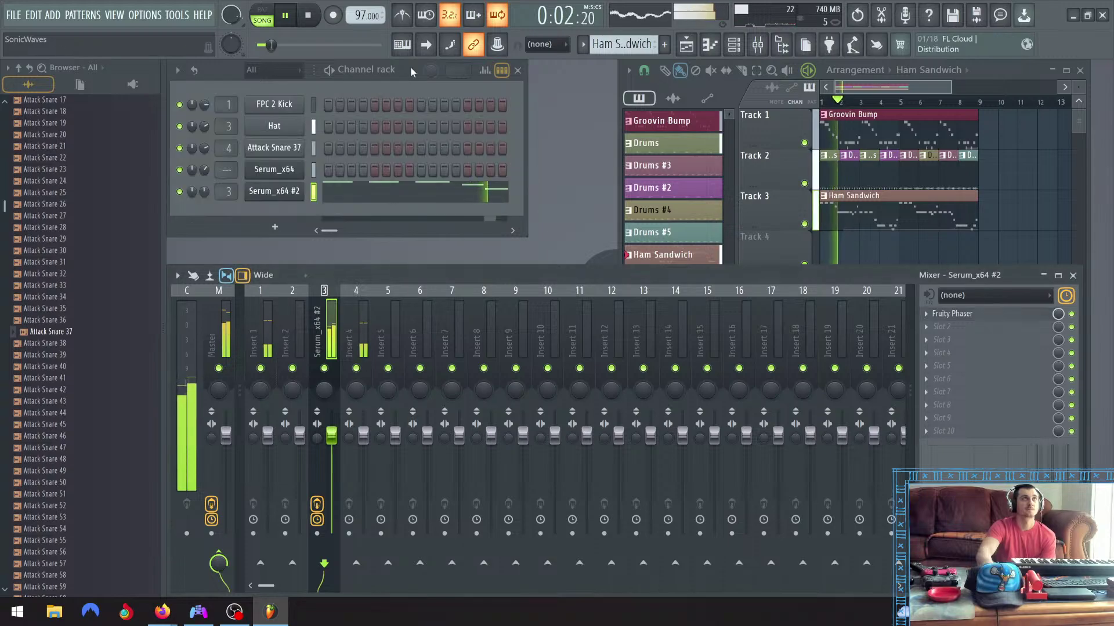
{"action": "left_click", "coordinate": [288, 17]}
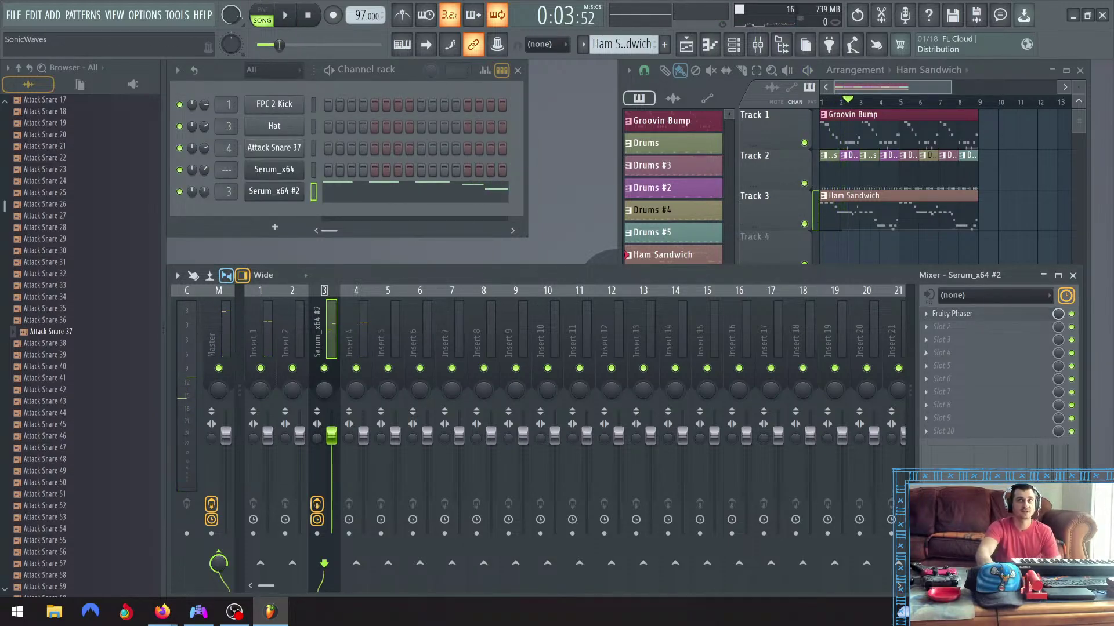
Create an automation clip for the Fruity Phaser slot's mute switch and extend it on Track 4 to the start of bar 17
{"action": "right_click", "coordinate": [1072, 315]}
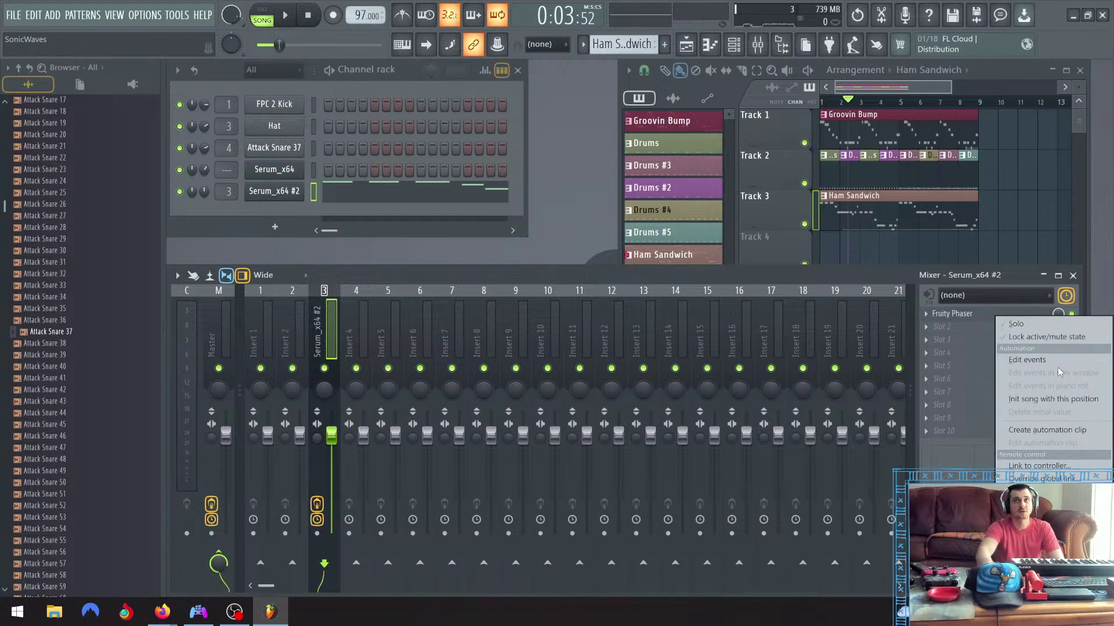
{"action": "left_click", "coordinate": [1047, 431]}
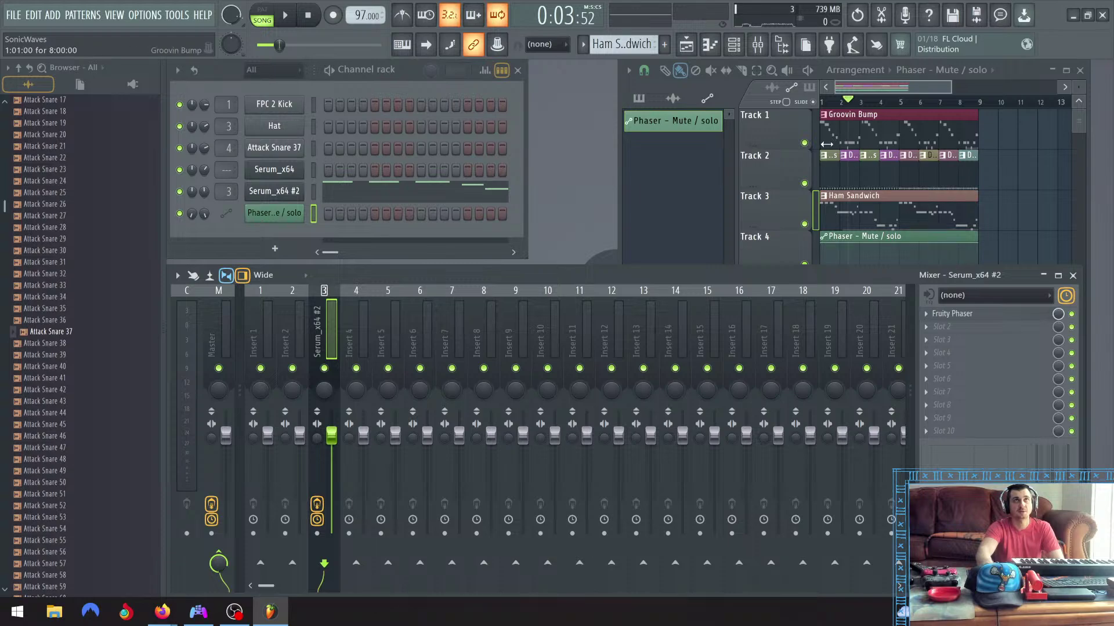
{"action": "left_click", "coordinate": [1015, 71]}
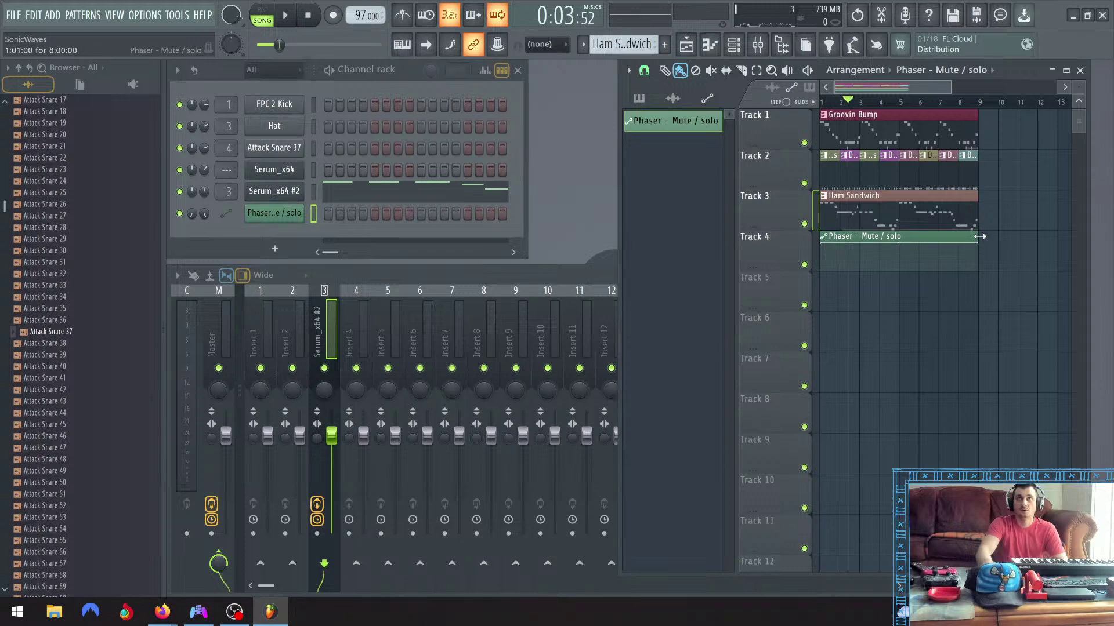
{"action": "left_click_drag", "start_coordinate": [979, 235], "coordinate": [1024, 224]}
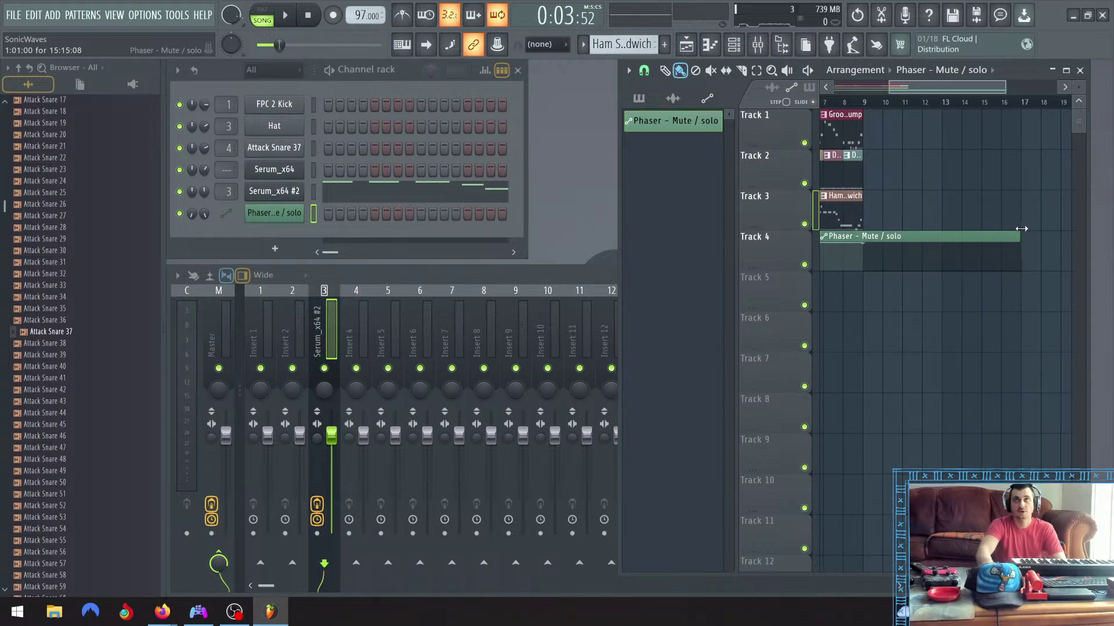
{"action": "left_click_drag", "start_coordinate": [1021, 231], "coordinate": [1021, 232]}
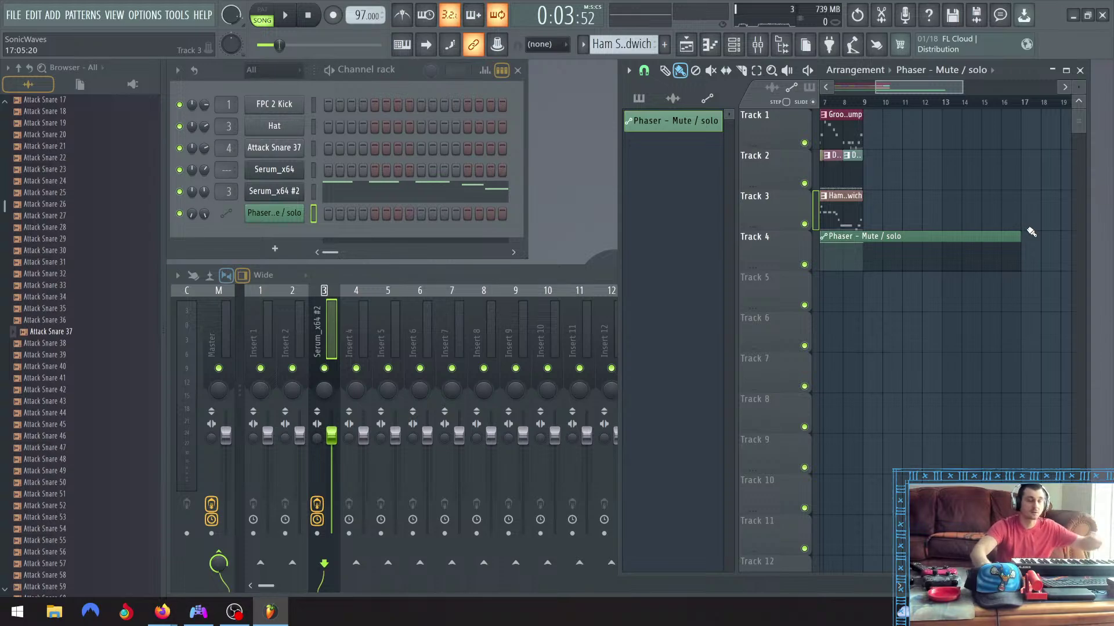
{"action": "scroll", "coordinate": [1015, 241], "scroll_direction": "up", "scroll_amount": 3}
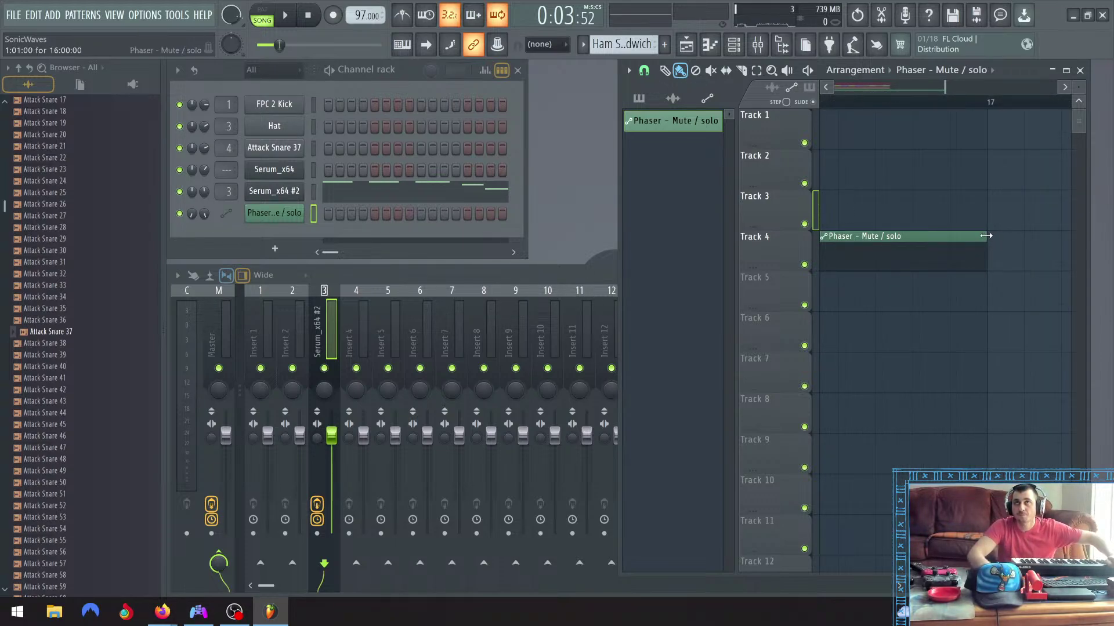
{"action": "mouse_move", "coordinate": [986, 236]}
{"action": "left_mouse_down"}
{"action": "mouse_move", "coordinate": [1023, 236]}
{"action": "mouse_move", "coordinate": [994, 238]}
{"action": "left_mouse_up"}
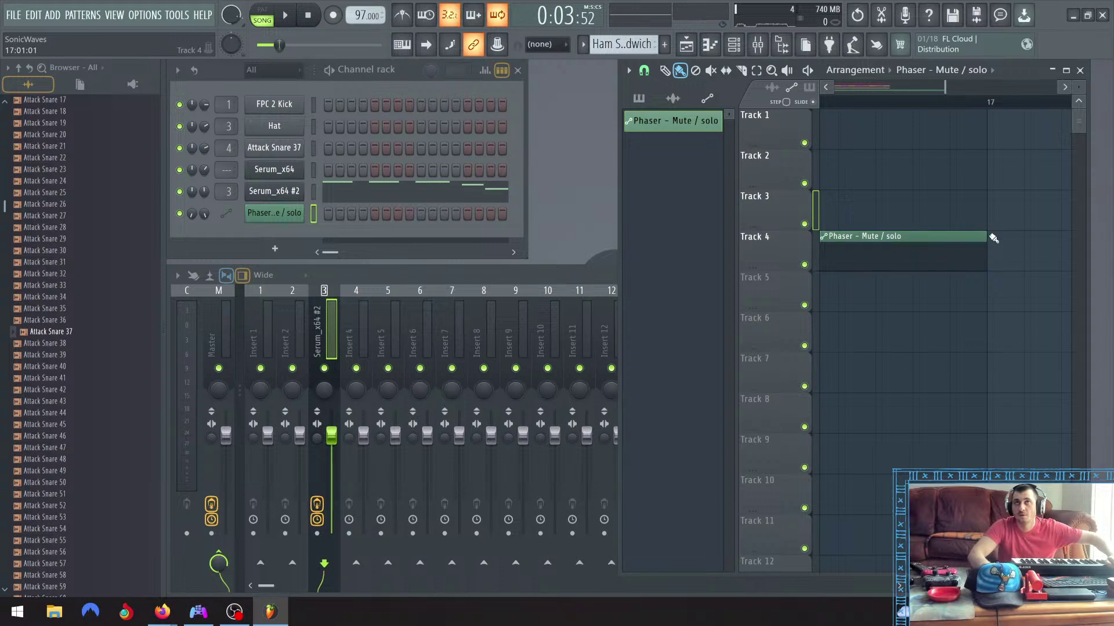
{"action": "scroll", "coordinate": [982, 241], "scroll_direction": "down", "scroll_amount": 4}
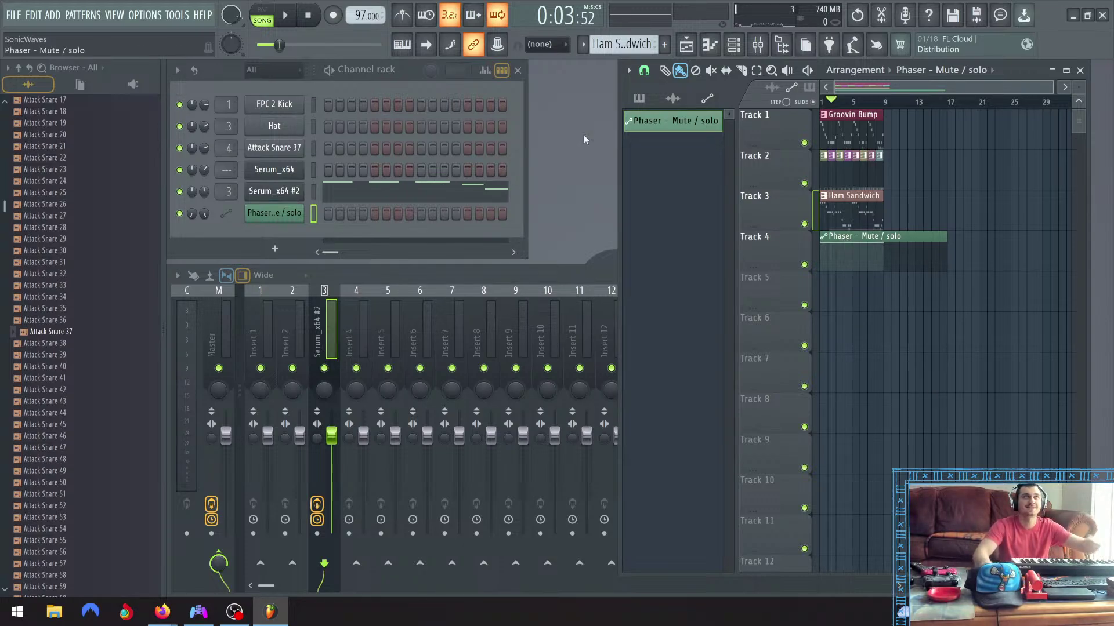
Reset the song position to the start and collapse the Snares folder in the browser
{"action": "left_click", "coordinate": [308, 15]}
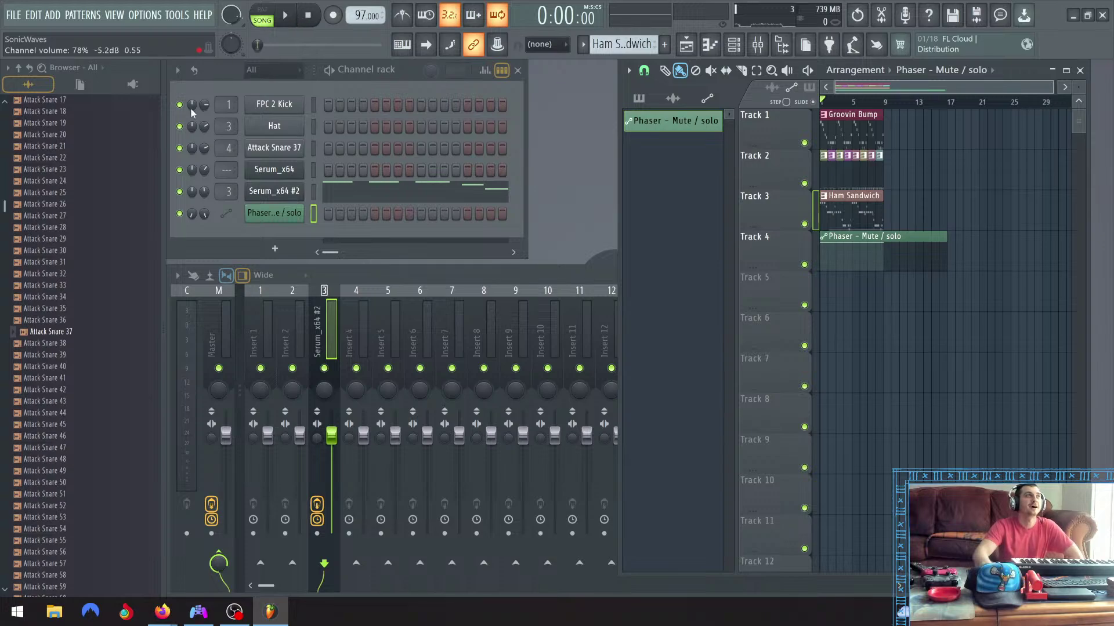
{"action": "scroll", "coordinate": [47, 313], "scroll_direction": "up", "scroll_amount": 2}
{"action": "scroll", "coordinate": [47, 313], "scroll_direction": "up", "scroll_amount": 4}
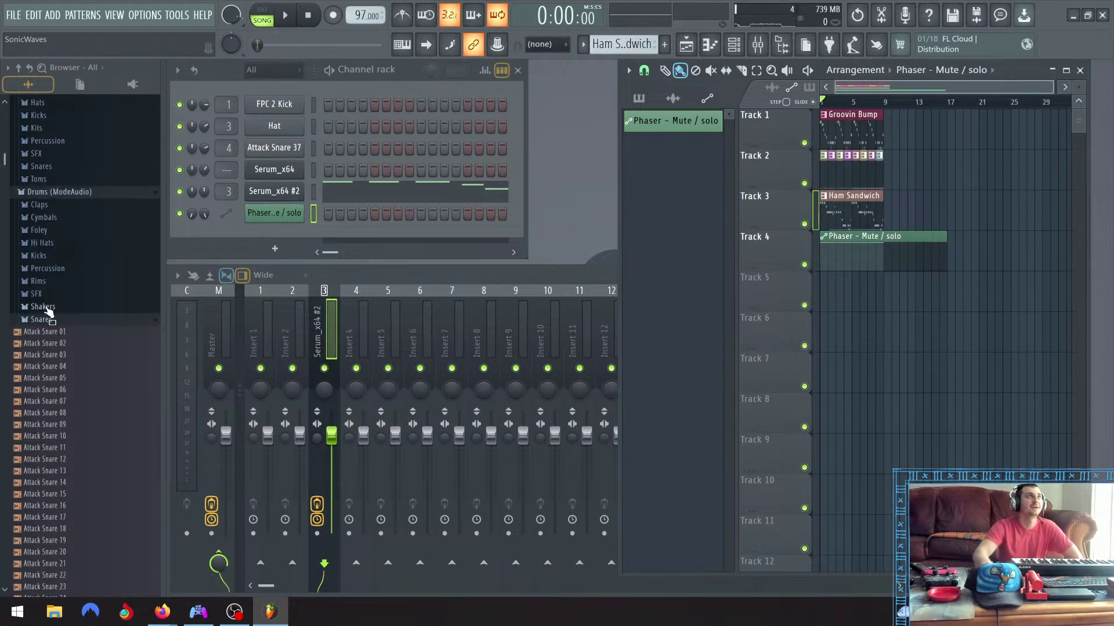
{"action": "left_click", "coordinate": [83, 321]}
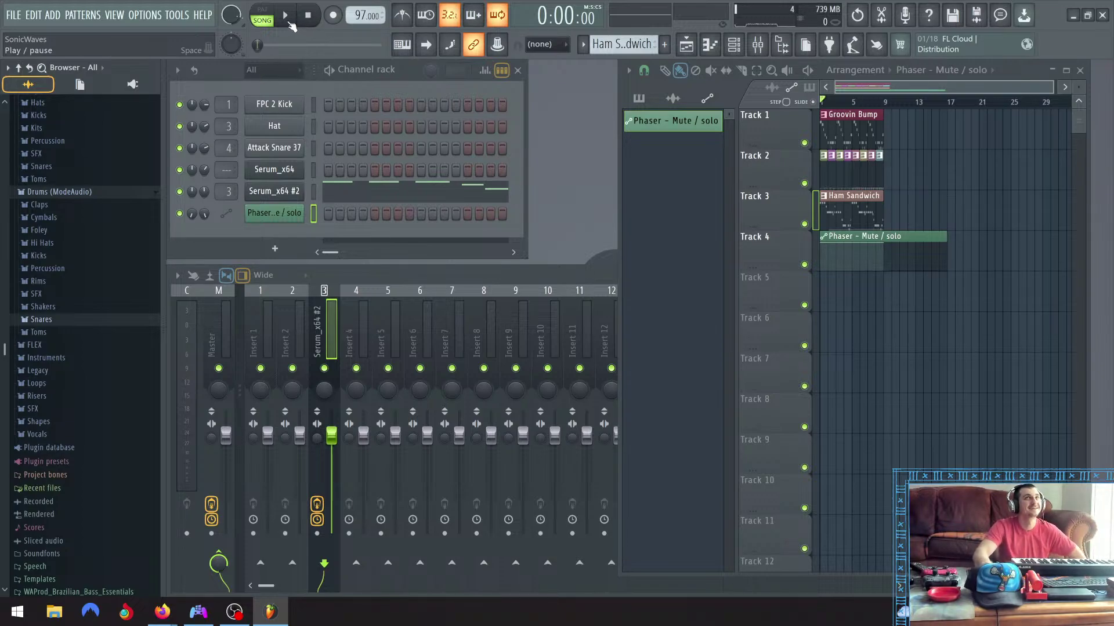
During playback, align the phaser automation clip's end point with bar 17 and add a control point near bar 9
{"action": "key", "text": "space"}
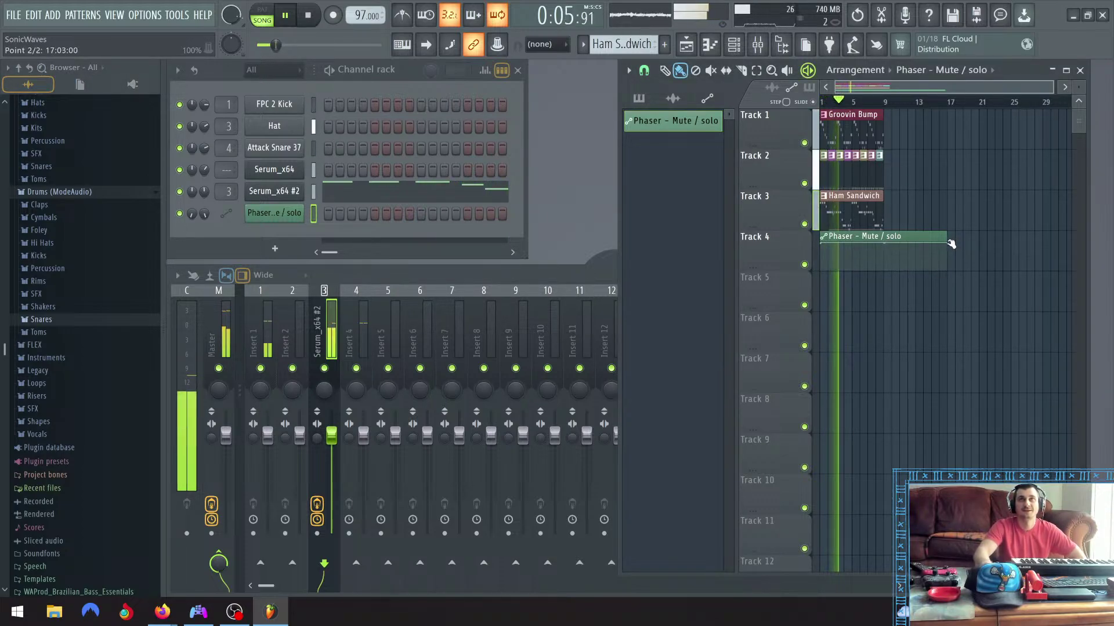
{"action": "left_click_drag", "start_coordinate": [949, 240], "coordinate": [948, 242]}
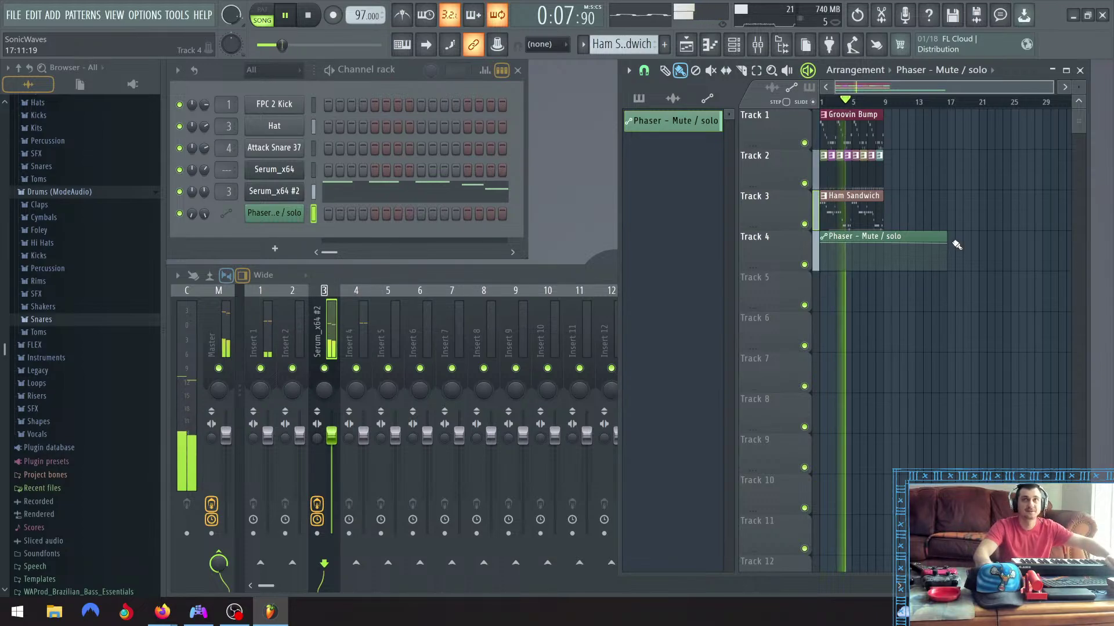
{"action": "scroll", "coordinate": [972, 252], "scroll_direction": "up", "scroll_amount": 3}
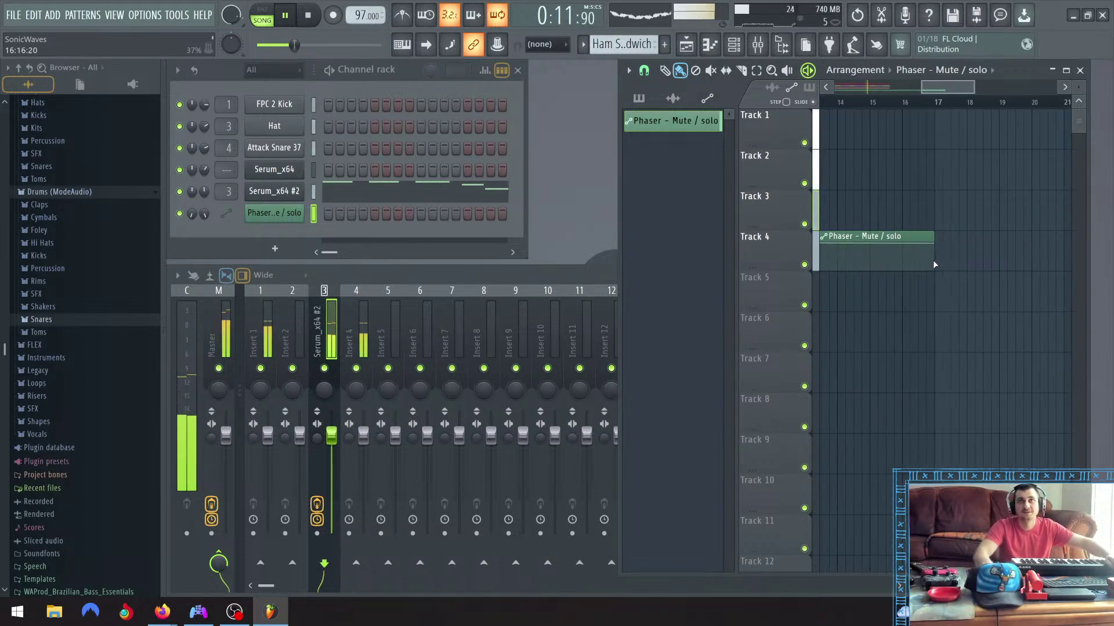
{"action": "scroll", "coordinate": [819, 105], "scroll_direction": "up", "scroll_amount": 2}
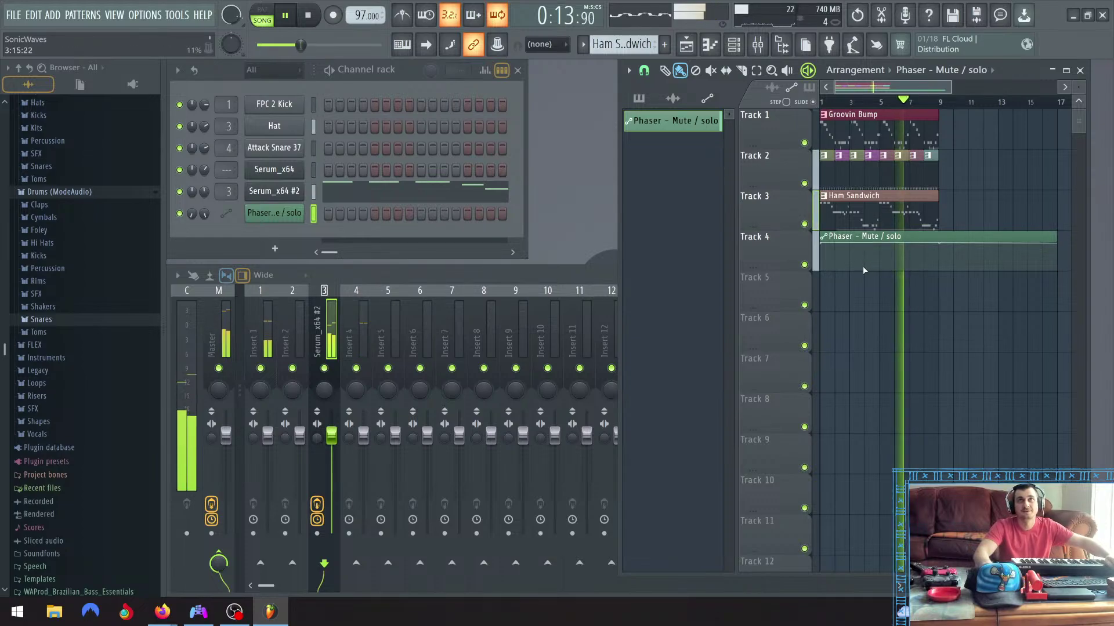
{"action": "right_click", "coordinate": [937, 248]}
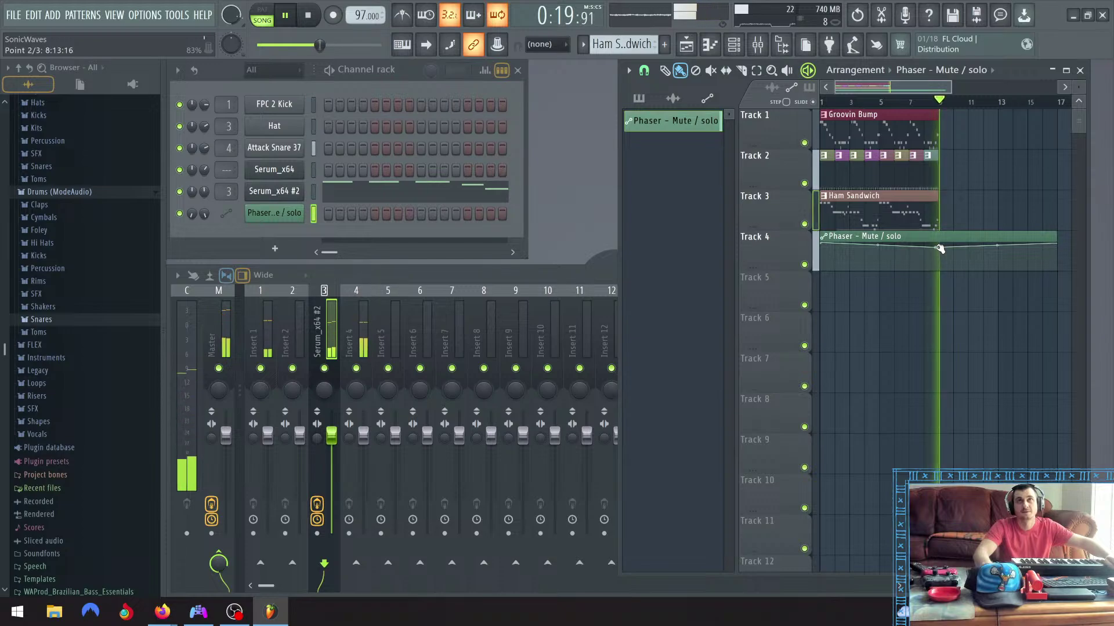
{"action": "left_click_drag", "start_coordinate": [937, 249], "coordinate": [680, 53]}
{"action": "key", "text": "space"}
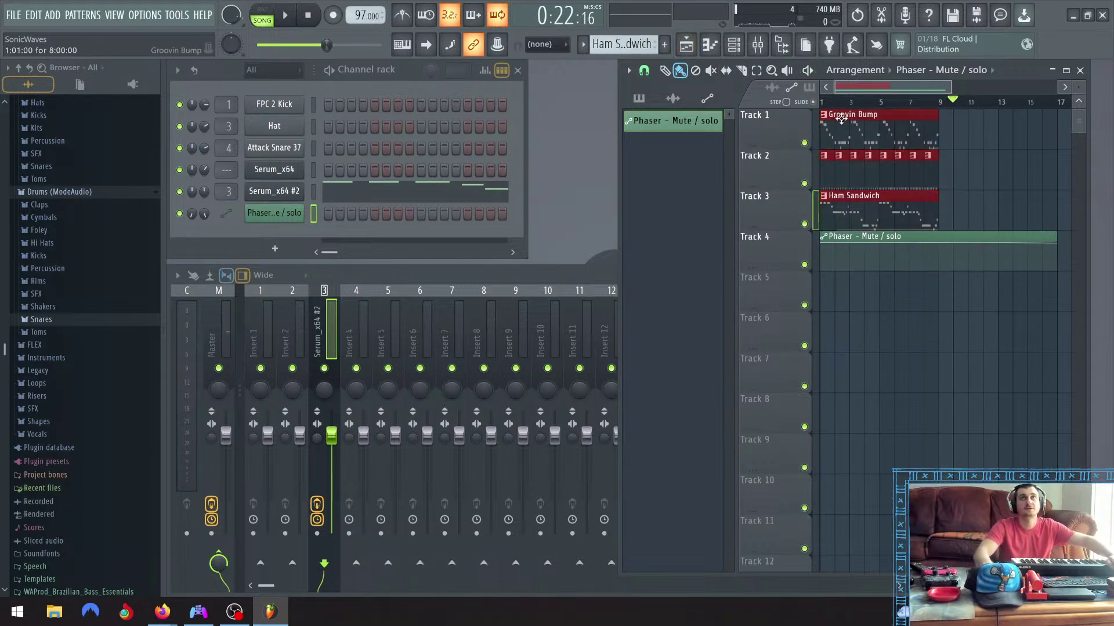
Duplicate the clips on Tracks 1 to 3 so the copies start at bar 9, check their alignment and clear the selection
{"action": "key", "text": "ctrl+b"}
{"action": "scroll", "coordinate": [957, 131], "scroll_direction": "up", "scroll_amount": 3}
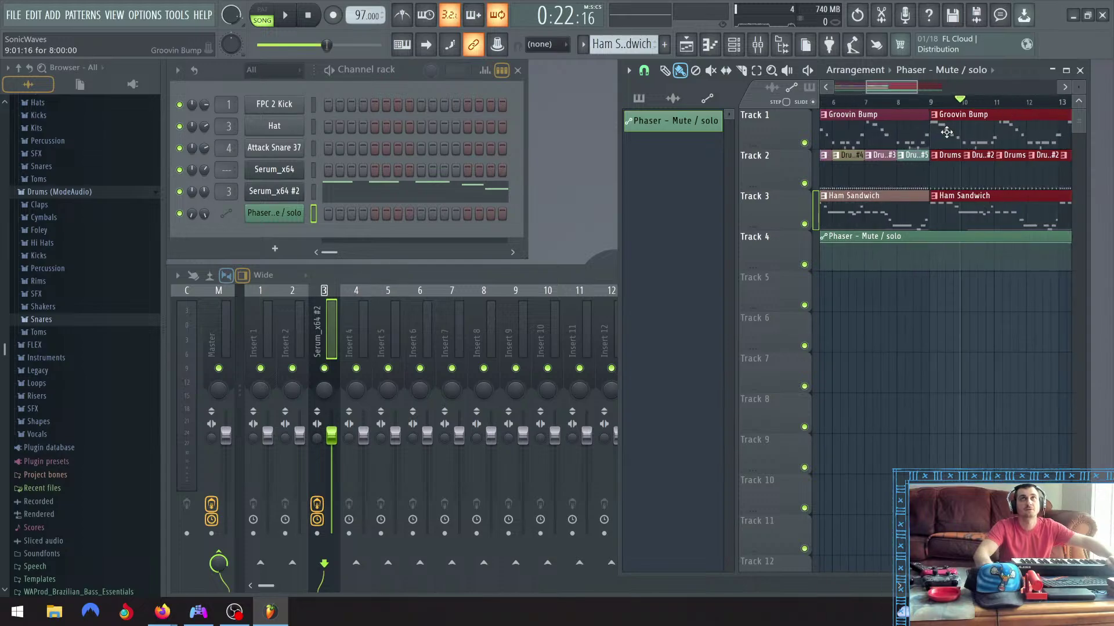
{"action": "left_click", "coordinate": [924, 127]}
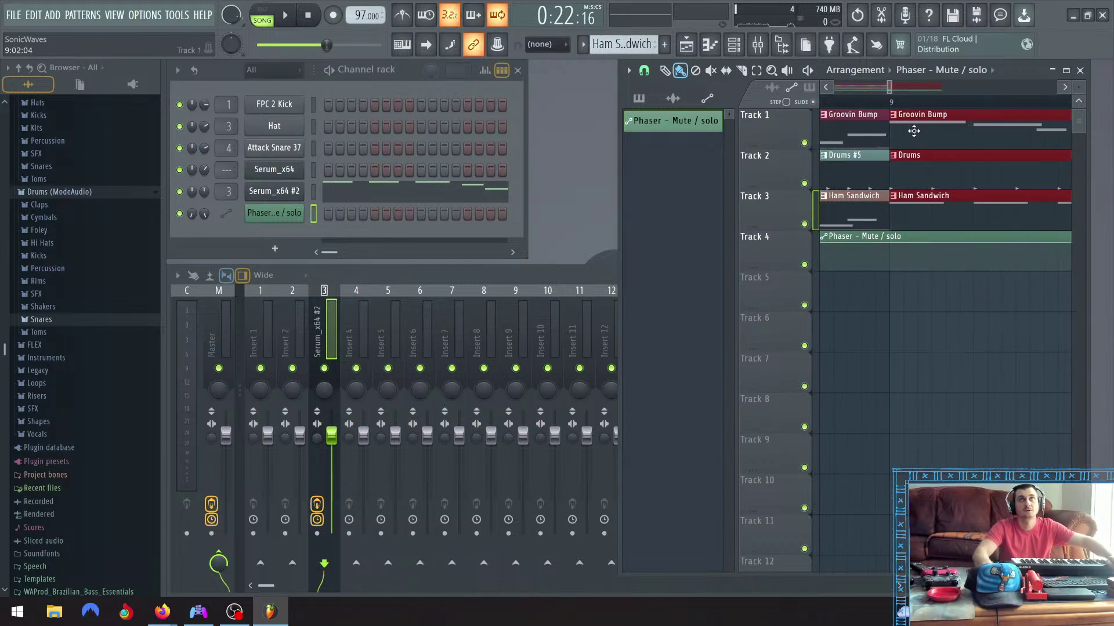
{"action": "scroll", "coordinate": [936, 183], "scroll_direction": "down", "scroll_amount": 3}
{"action": "scroll", "coordinate": [936, 184], "scroll_direction": "down", "scroll_amount": 2}
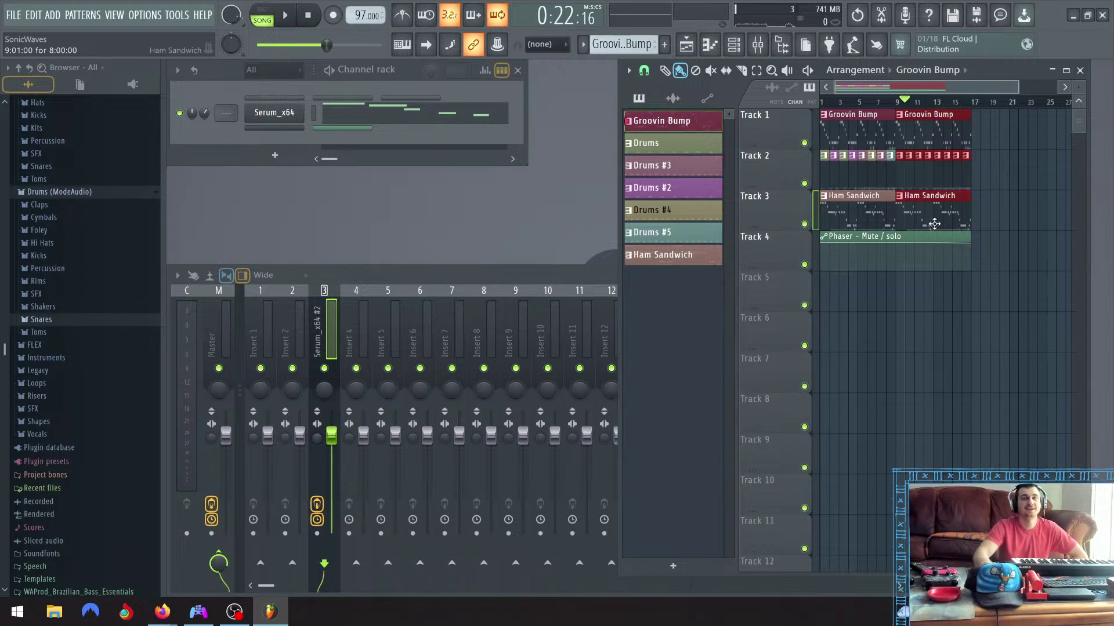
{"action": "left_click", "coordinate": [915, 346]}
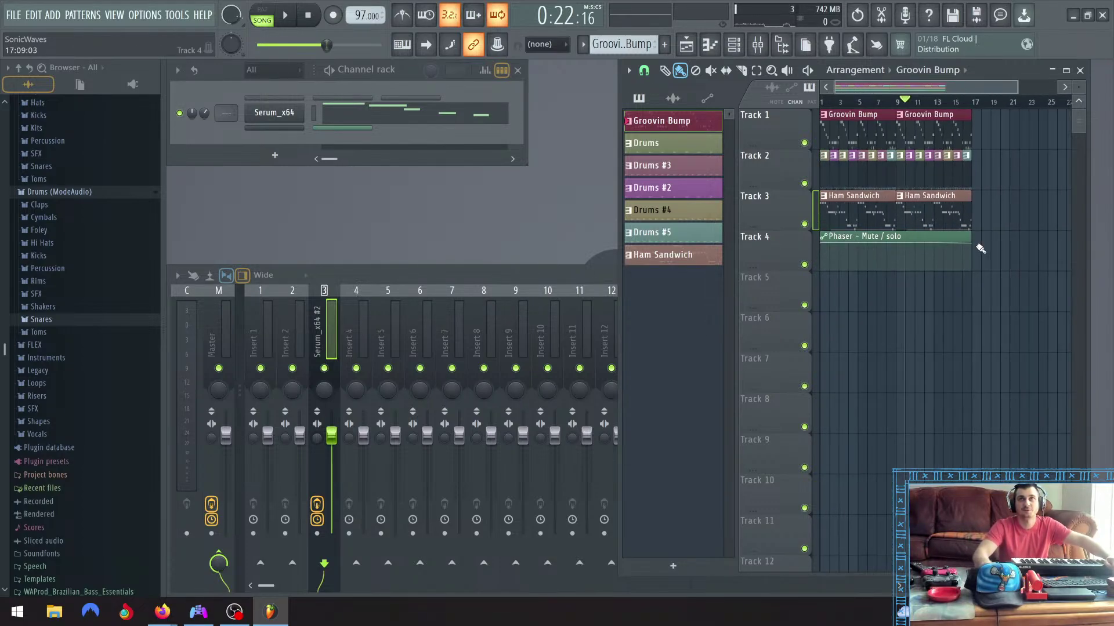
Trim the end of the phaser automation clip on Track 4 to the start of bar 17
{"action": "left_click_drag", "start_coordinate": [973, 245], "coordinate": [905, 244]}
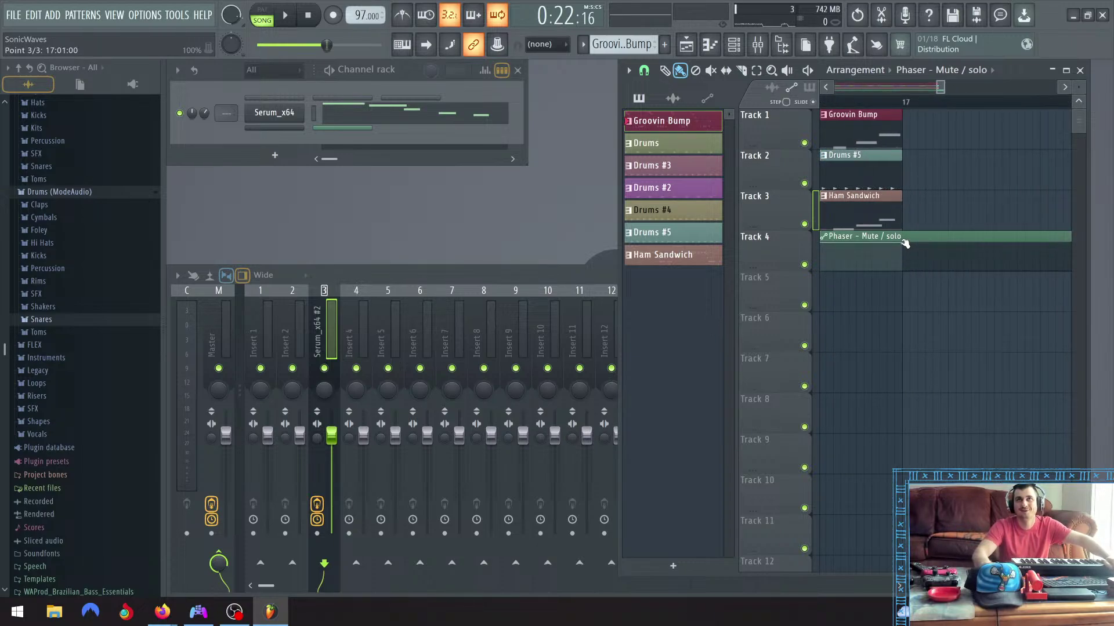
{"action": "scroll", "coordinate": [941, 259], "scroll_direction": "down", "scroll_amount": 5}
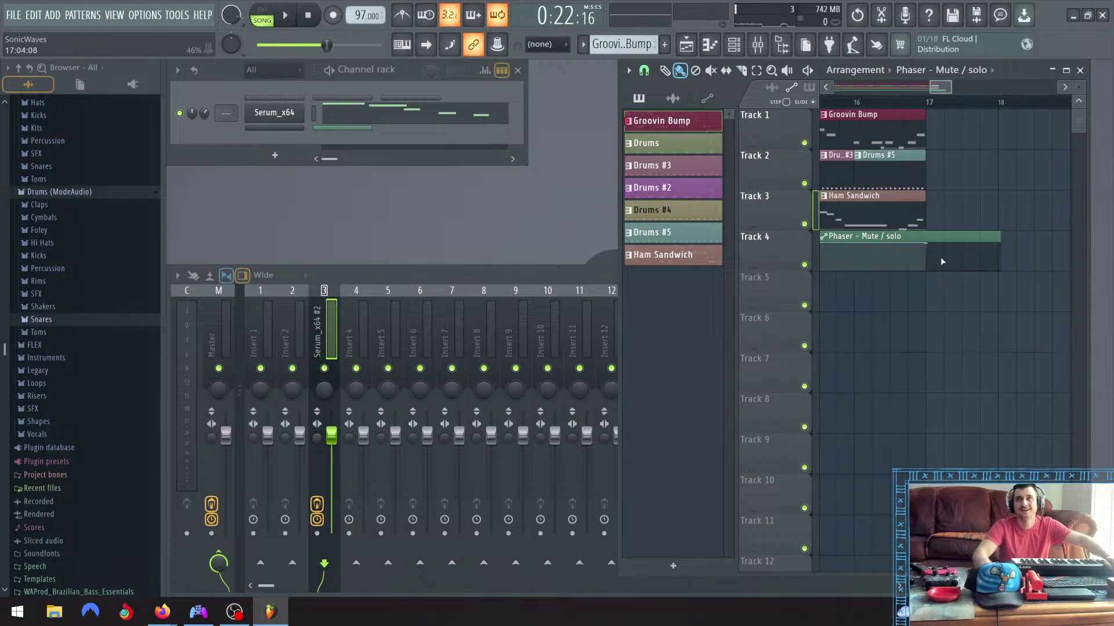
{"action": "scroll", "coordinate": [940, 260], "scroll_direction": "down", "scroll_amount": 1}
{"action": "left_click_drag", "start_coordinate": [969, 238], "coordinate": [934, 239]}
{"action": "scroll", "coordinate": [933, 238], "scroll_direction": "up", "scroll_amount": 4}
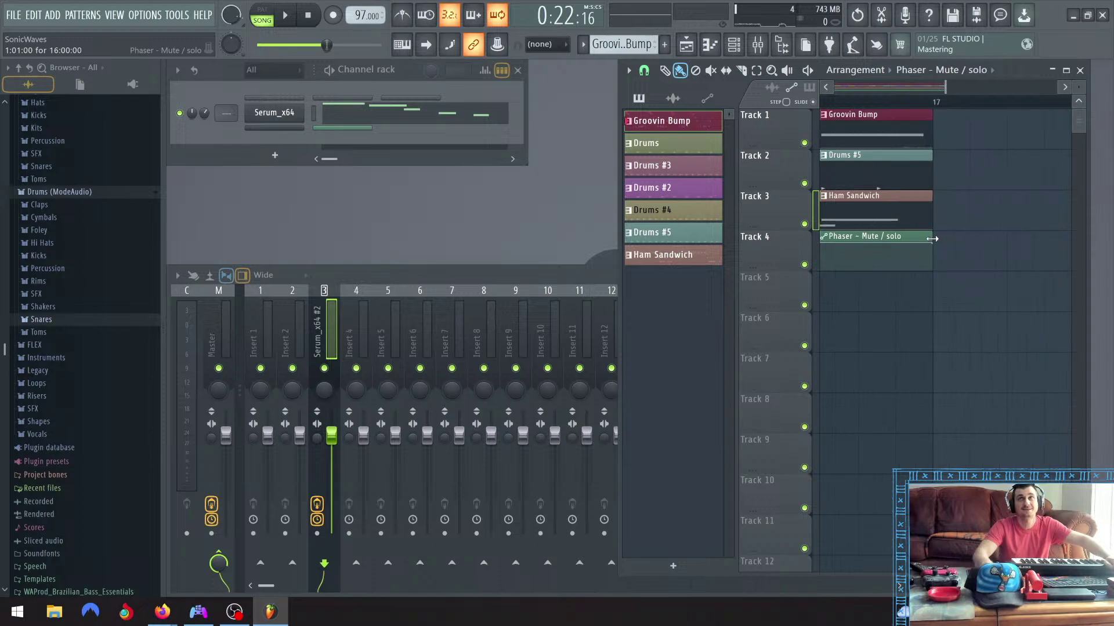
{"action": "scroll", "coordinate": [932, 239], "scroll_direction": "down", "scroll_amount": 5}
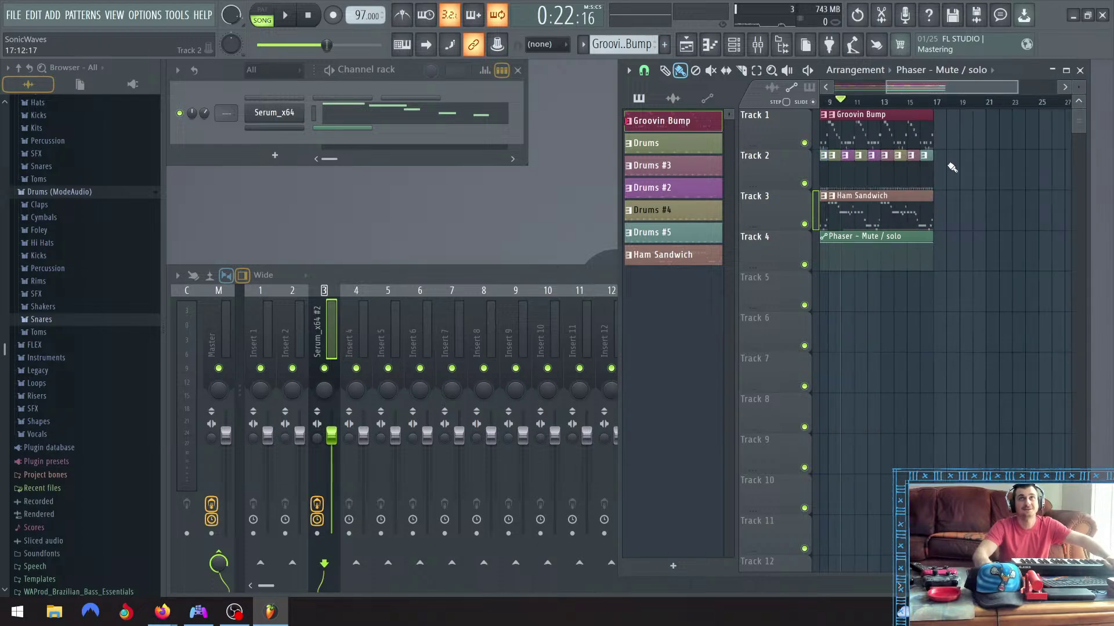
Shape the phaser automation's control points at bar 9 so the level reaches zero there and jumps straight up to full
{"action": "left_click_drag", "start_coordinate": [961, 90], "coordinate": [884, 99]}
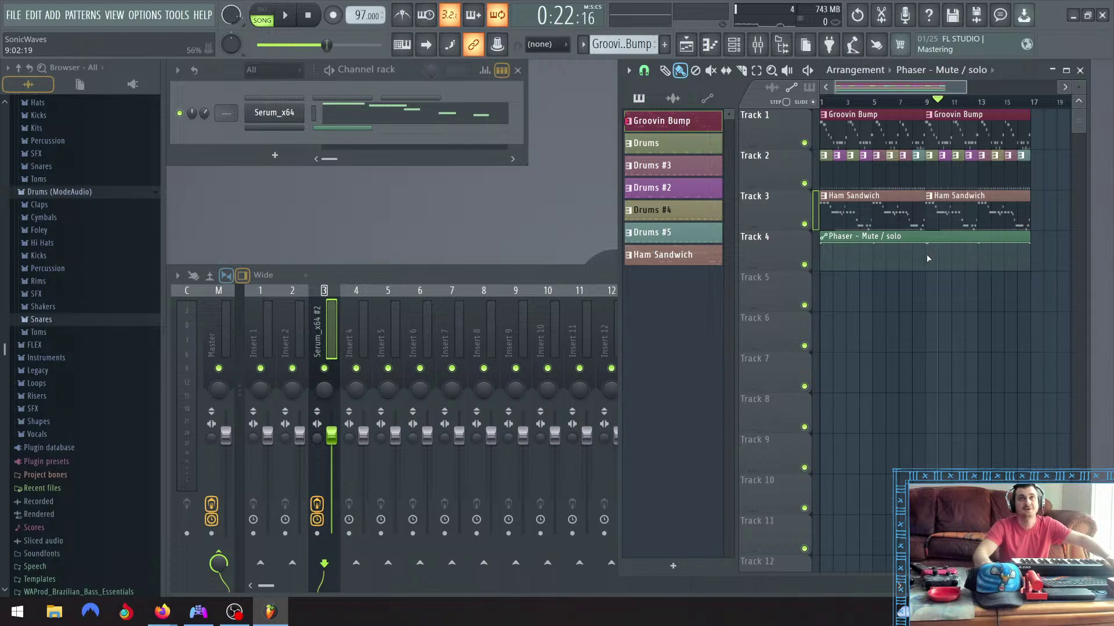
{"action": "left_click_drag", "start_coordinate": [926, 254], "coordinate": [927, 273]}
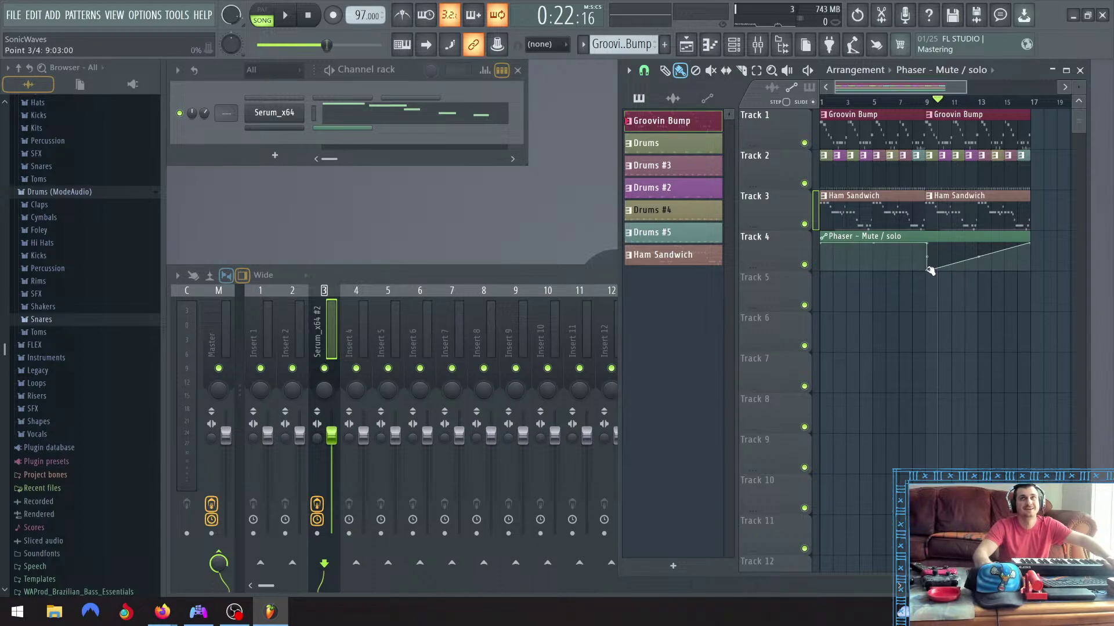
{"action": "mouse_move", "coordinate": [928, 244]}
{"action": "left_mouse_down"}
{"action": "mouse_move", "coordinate": [924, 279]}
{"action": "mouse_move", "coordinate": [923, 244]}
{"action": "left_mouse_up"}
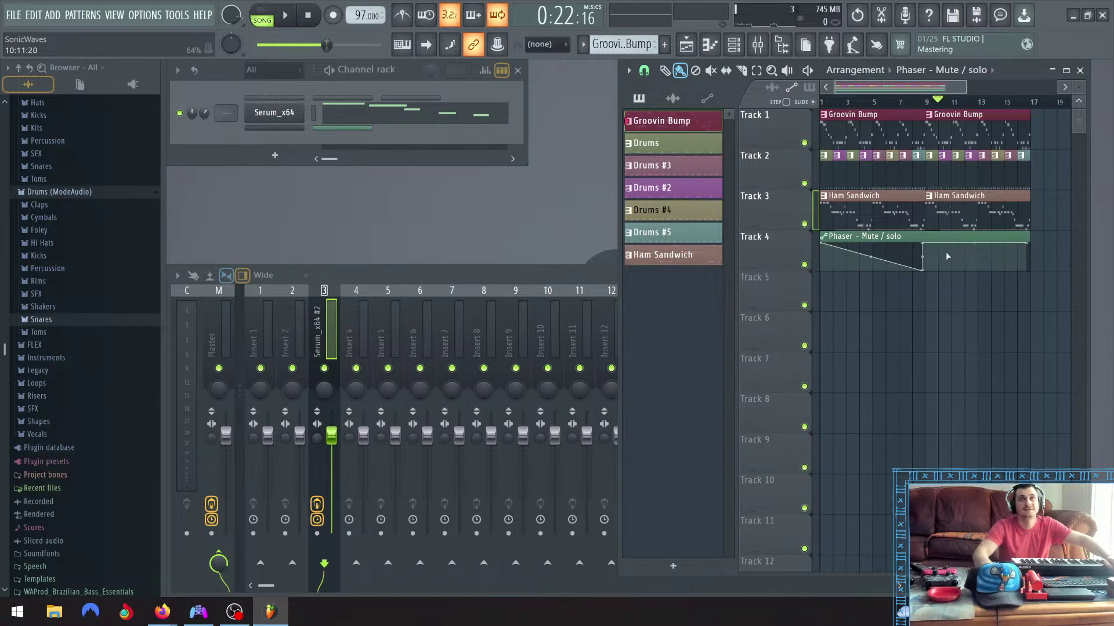
{"action": "left_click_drag", "start_coordinate": [923, 270], "coordinate": [926, 274]}
{"action": "scroll", "coordinate": [926, 274], "scroll_direction": "up", "scroll_amount": 3, "text": "ctrl"}
{"action": "scroll", "coordinate": [925, 266], "scroll_direction": "down", "scroll_amount": 3, "text": "ctrl"}
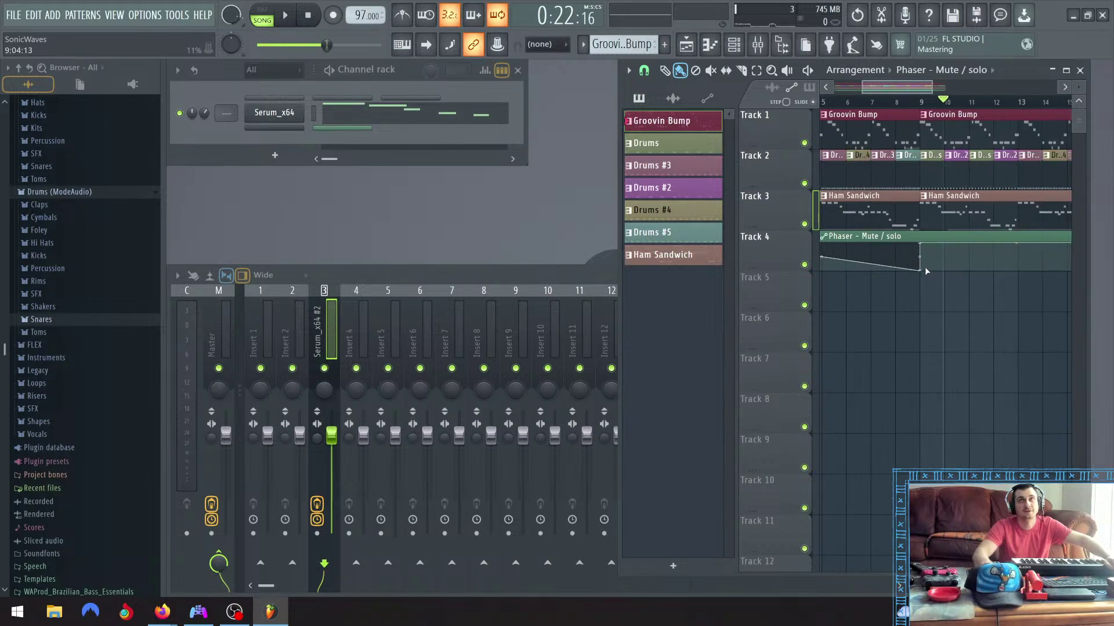
Move the phaser automation's last control point to the clip's end at bar 17, keeping it at full level
{"action": "scroll", "coordinate": [983, 246], "scroll_direction": "right", "scroll_amount": 6}
{"action": "scroll", "coordinate": [992, 249], "scroll_direction": "up", "scroll_amount": 6, "text": "ctrl"}
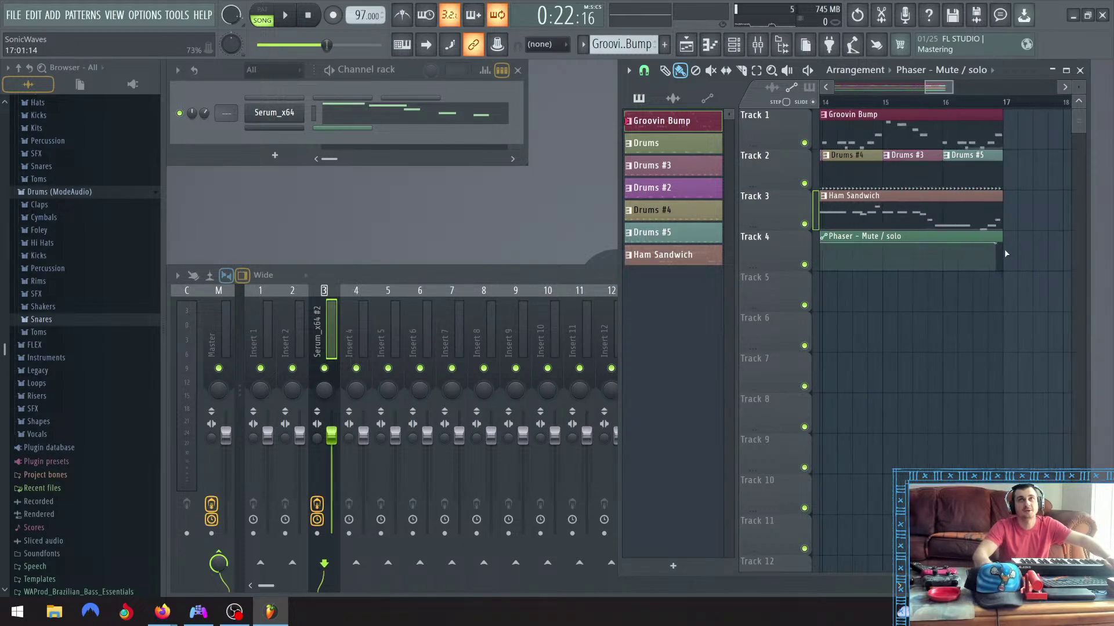
{"action": "left_click_drag", "start_coordinate": [975, 244], "coordinate": [1000, 241]}
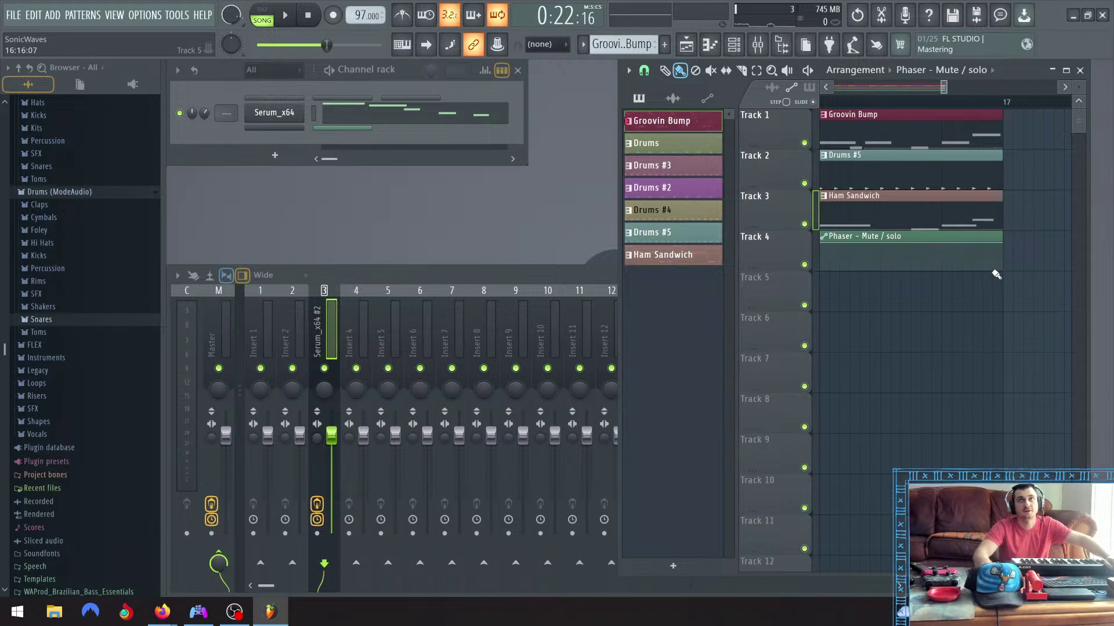
{"action": "scroll", "coordinate": [904, 255], "scroll_direction": "down", "scroll_amount": 5, "text": "ctrl"}
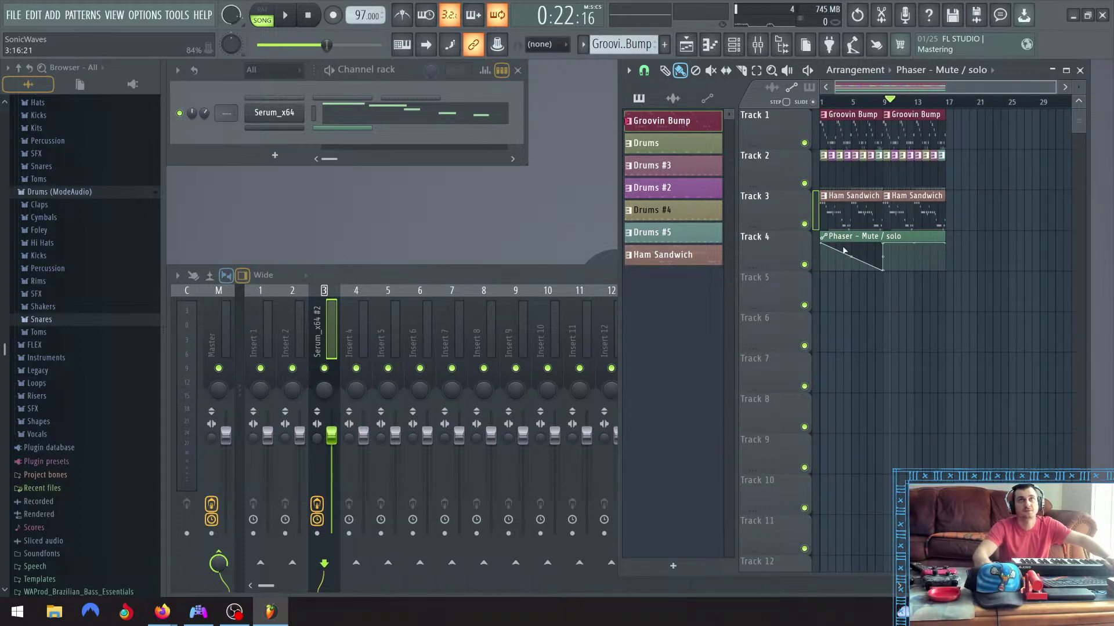
Lower the phaser automation's first control point to zero at bar 1 and inspect the jump at bar 9
{"action": "left_click_drag", "start_coordinate": [821, 243], "coordinate": [821, 267]}
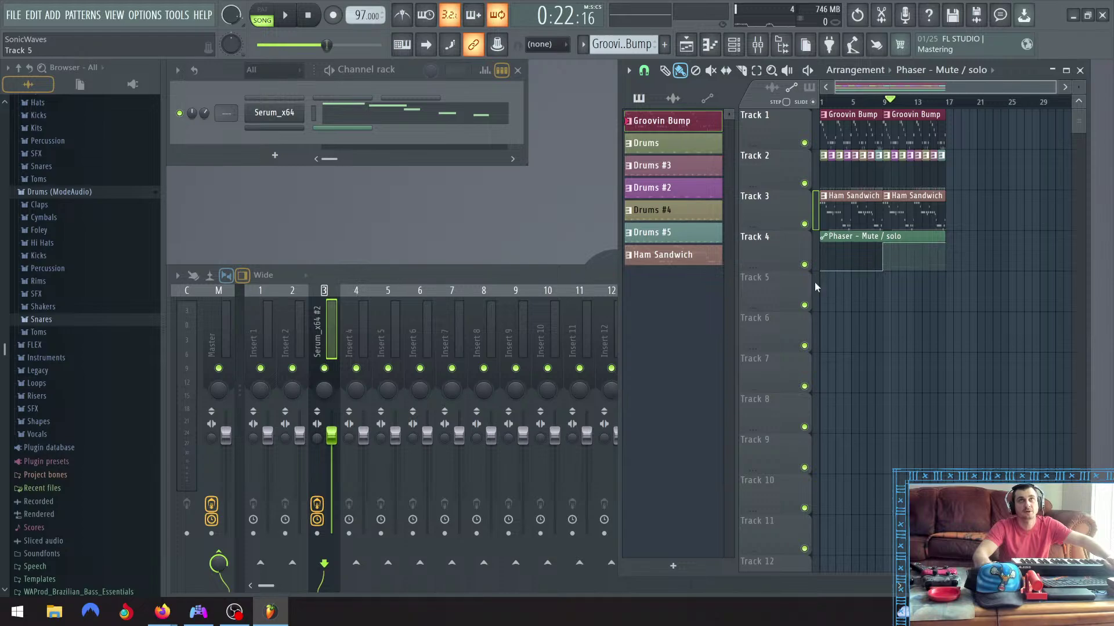
{"action": "scroll", "coordinate": [859, 267], "scroll_direction": "up", "scroll_amount": 4, "text": "ctrl"}
{"action": "scroll", "coordinate": [861, 265], "scroll_direction": "up", "scroll_amount": 3, "text": "ctrl"}
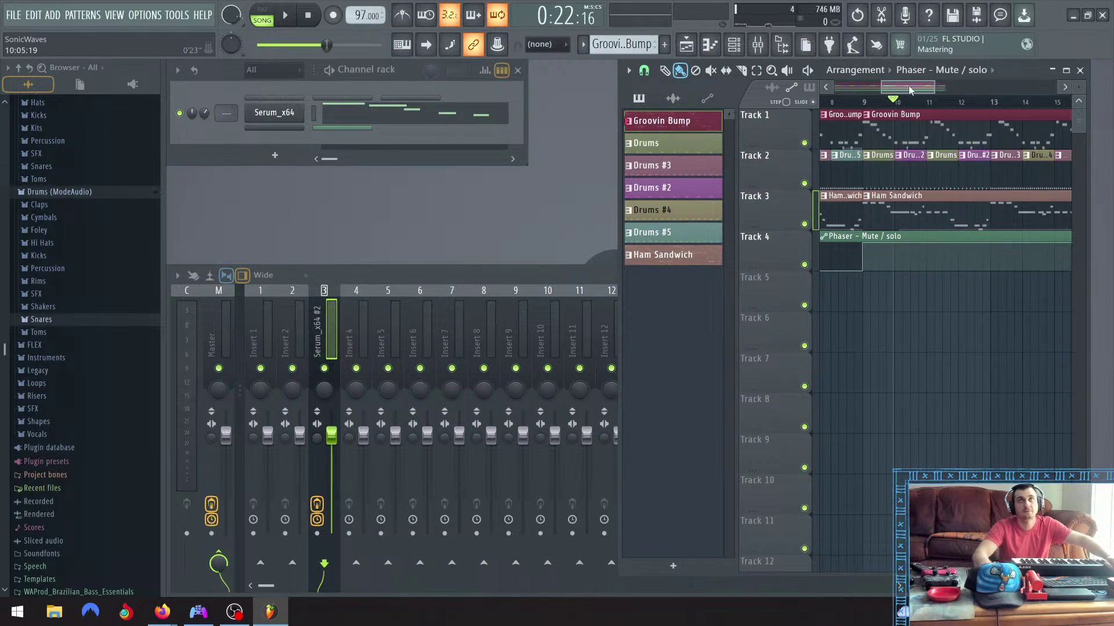
{"action": "scroll", "coordinate": [937, 256], "scroll_direction": "down", "scroll_amount": 5, "text": "ctrl"}
{"action": "scroll", "coordinate": [929, 256], "scroll_direction": "down", "scroll_amount": 2, "text": "ctrl"}
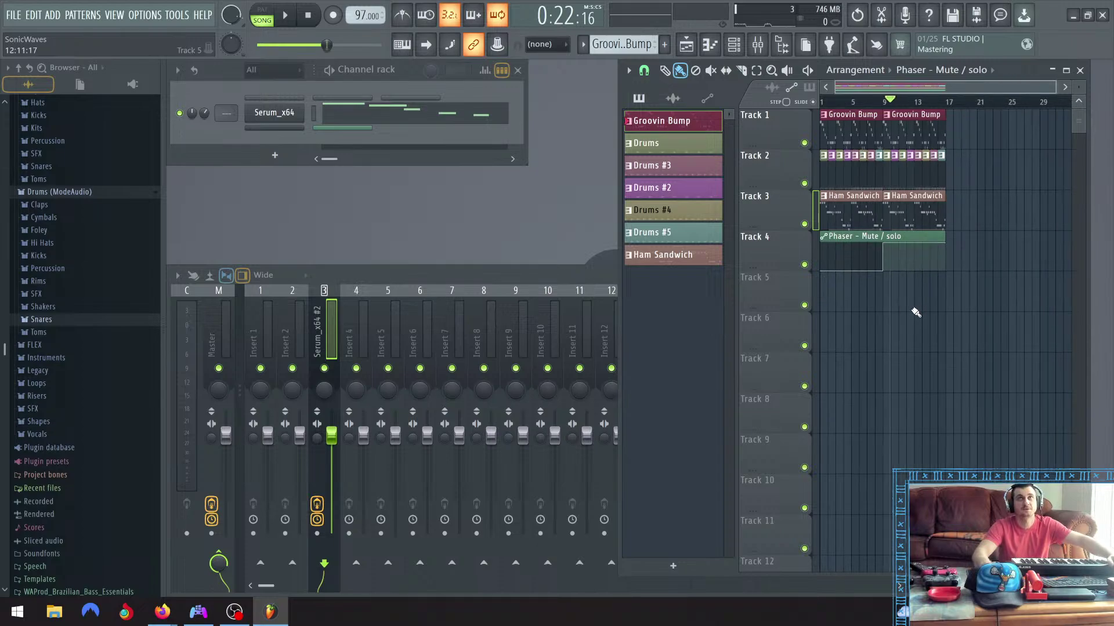
Reset the song position and play the arrangement from the start through bar 16
{"action": "left_click", "coordinate": [311, 23]}
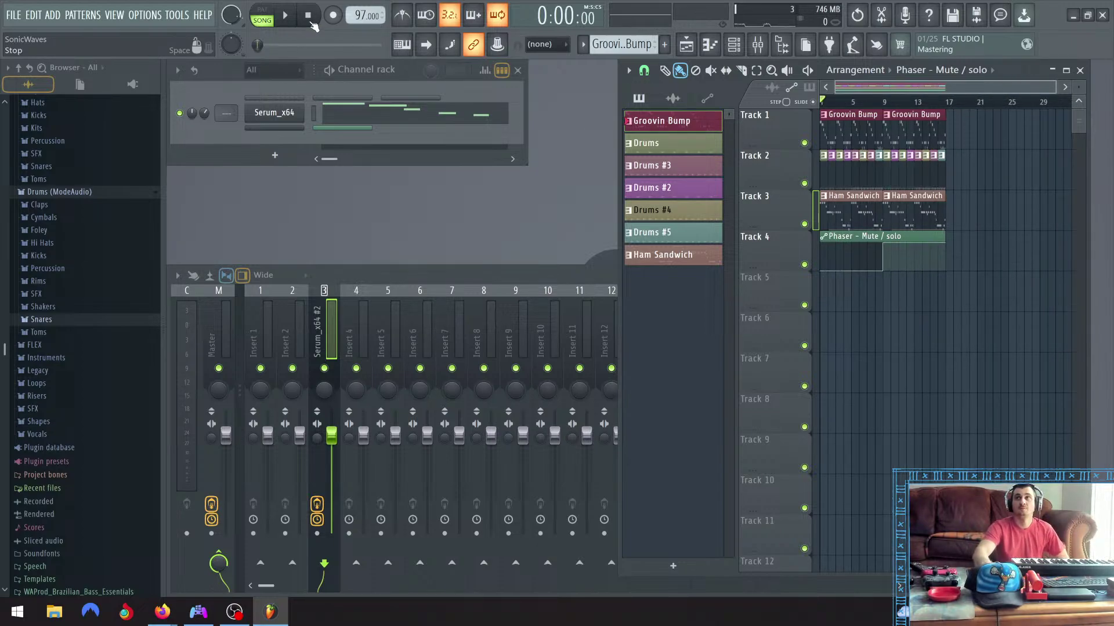
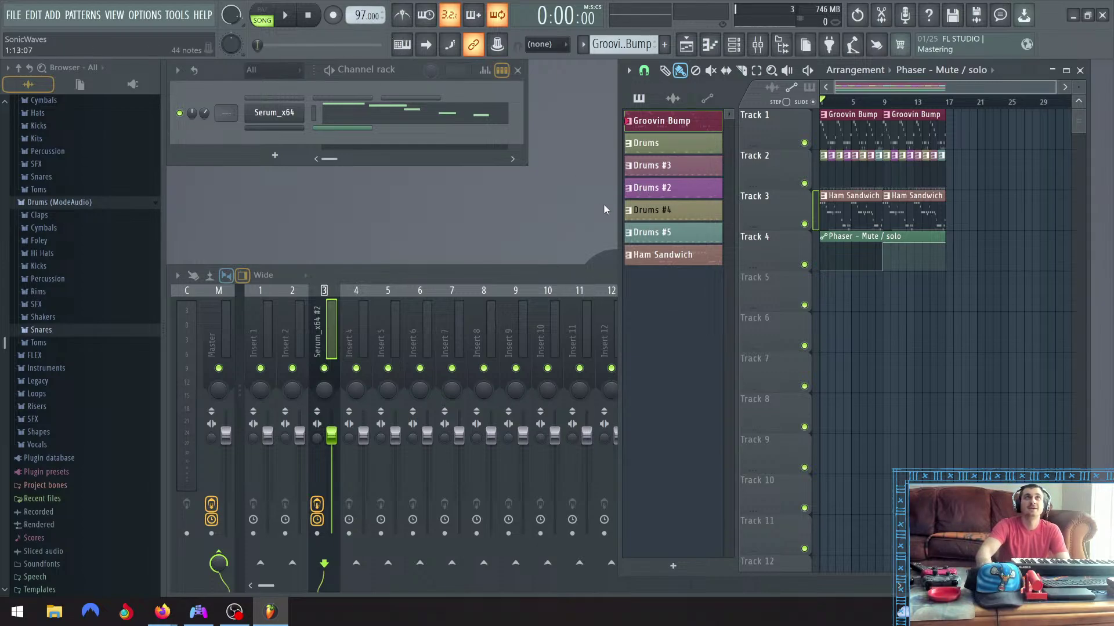
{"action": "left_click", "coordinate": [285, 19]}
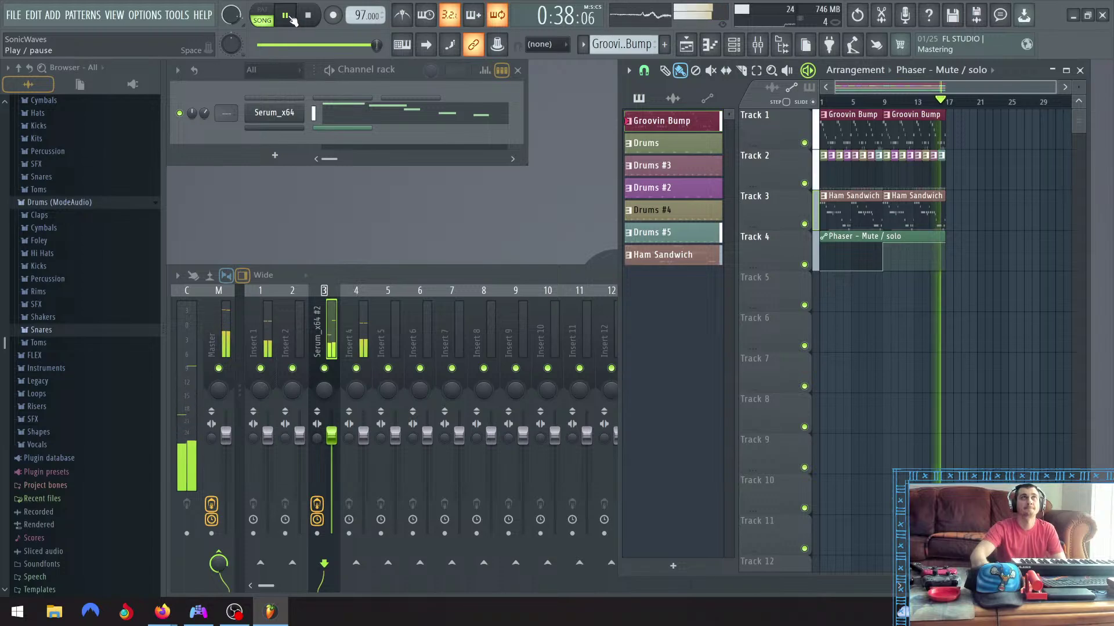
{"action": "left_click", "coordinate": [292, 19]}
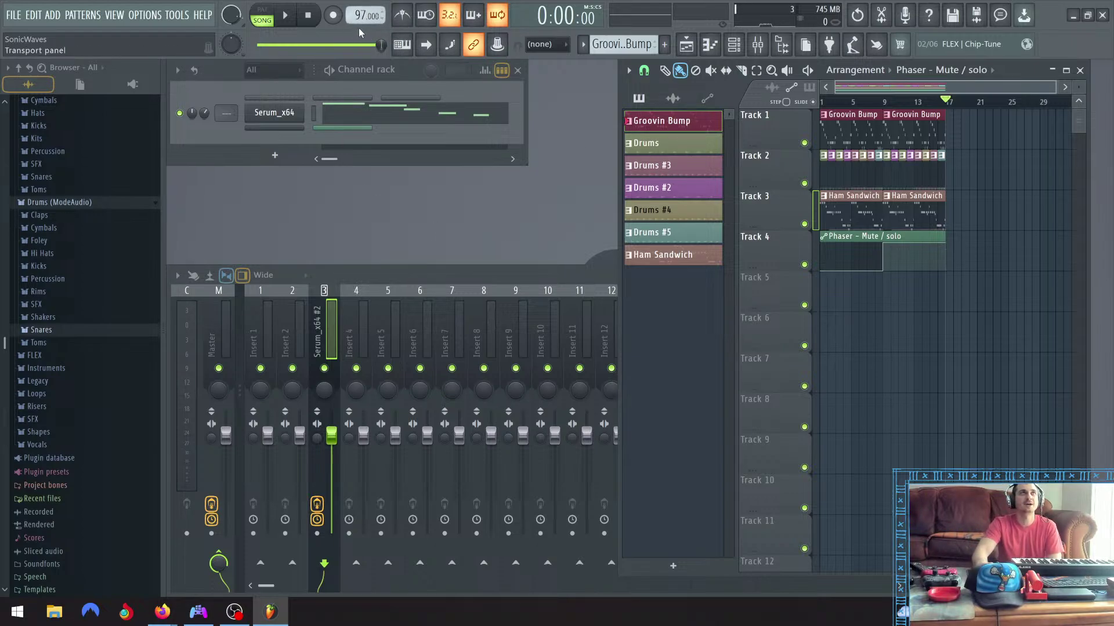
Play the song from the start at a trial tempo of 120 BPM, mute Track 3 during playback and pause near bar 17
{"action": "left_click", "coordinate": [311, 16]}
{"action": "left_click", "coordinate": [285, 15]}
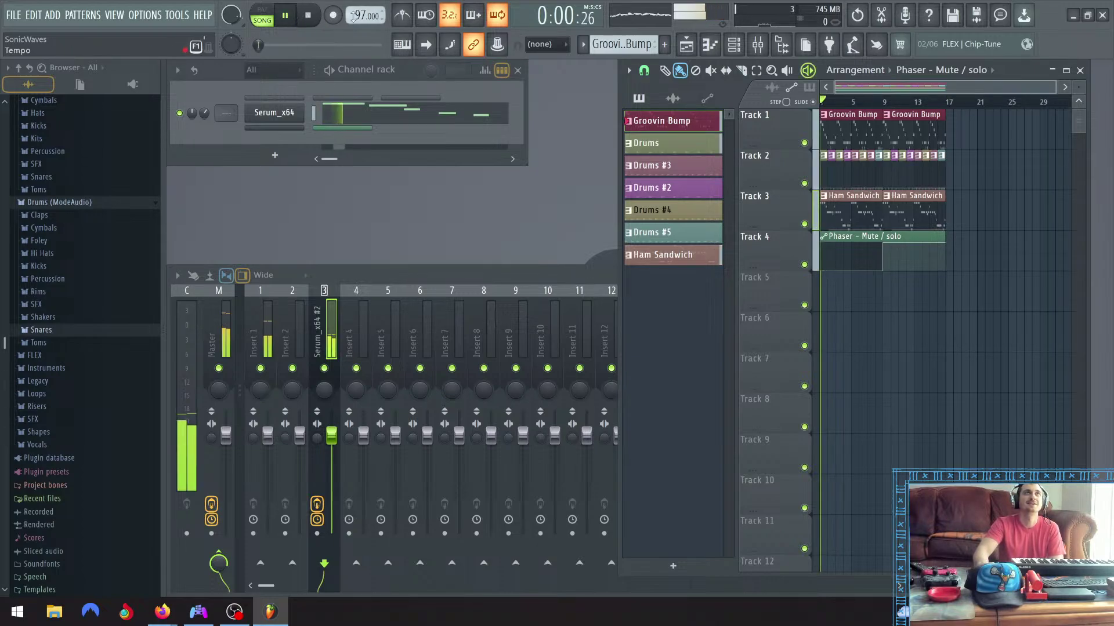
{"action": "left_click_drag", "start_coordinate": [366, 16], "coordinate": [365, 3]}
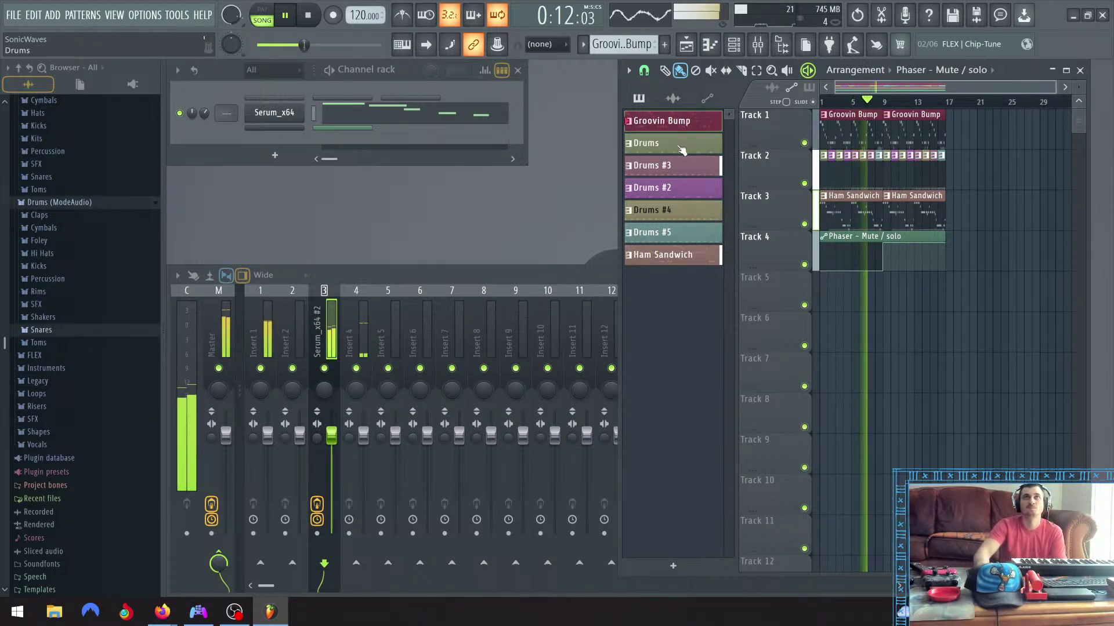
{"action": "left_click", "coordinate": [805, 225]}
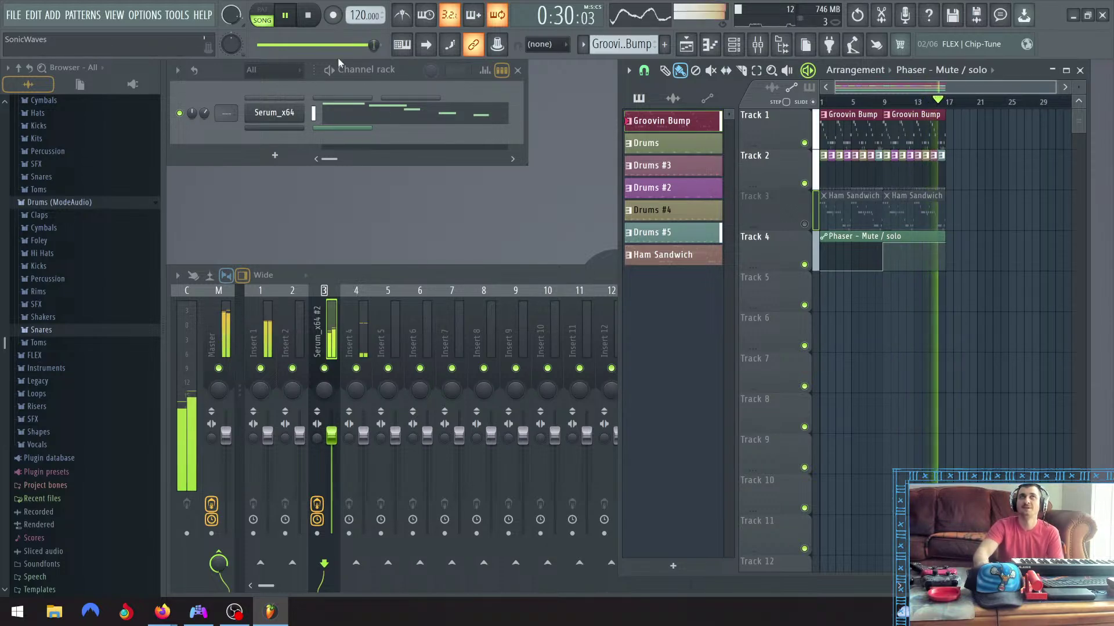
{"action": "left_click", "coordinate": [290, 19]}
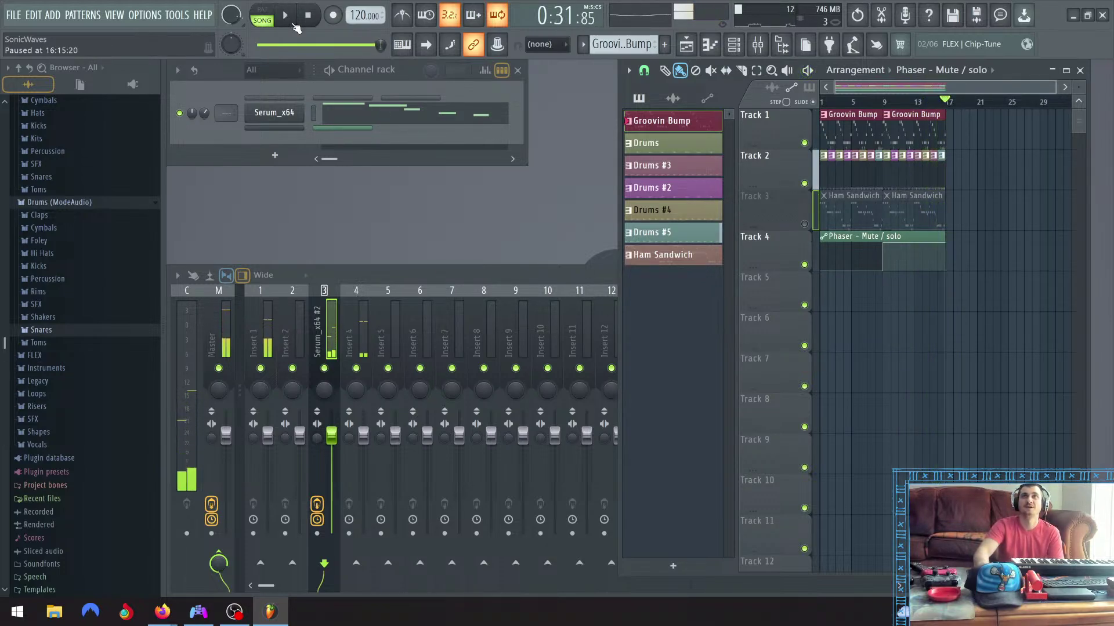
Lower the phaser automation level between bars 9 and 17 to slightly above the middle
{"action": "left_click_drag", "start_coordinate": [886, 244], "coordinate": [945, 251]}
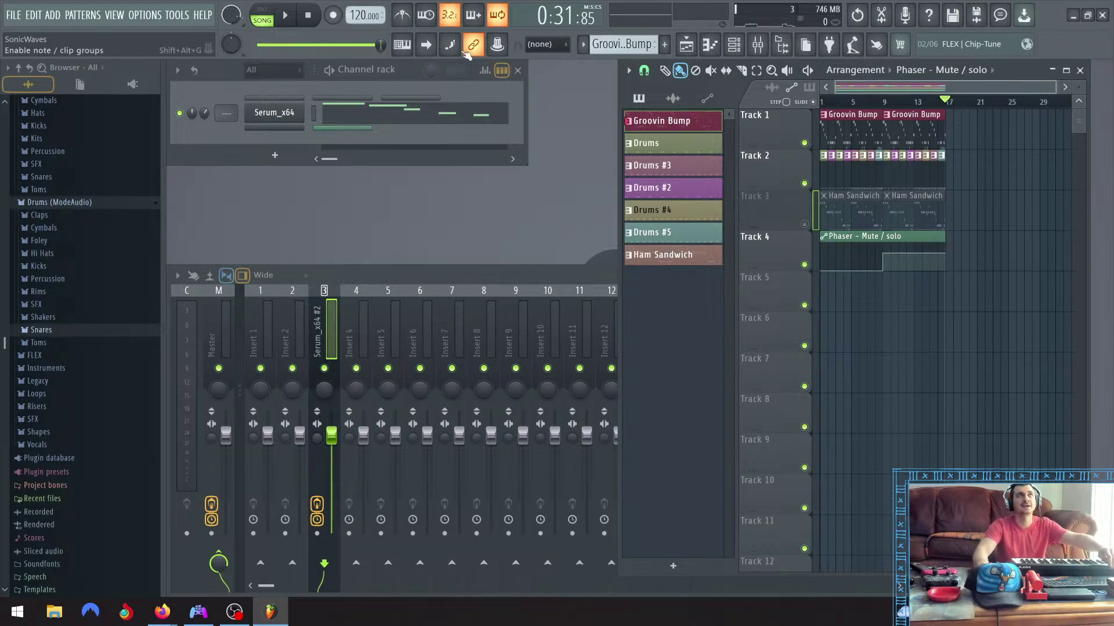
Set the tempo back to 97 BPM and unmute Track 3
{"action": "left_click_drag", "start_coordinate": [364, 15], "coordinate": [365, 34]}
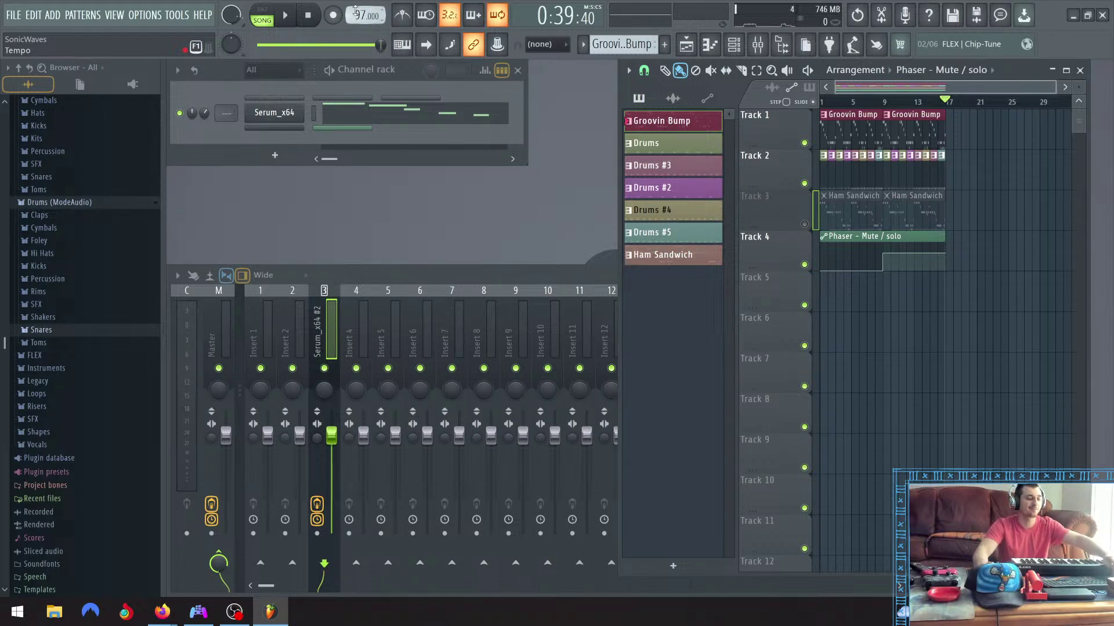
{"action": "left_click", "coordinate": [804, 224]}
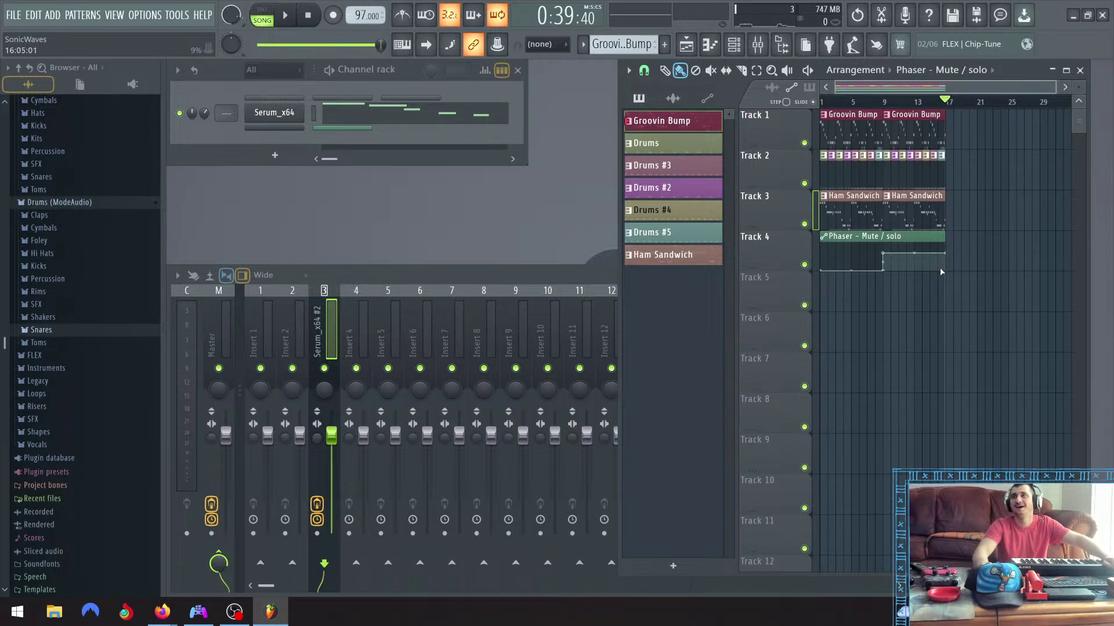
Try to extend the phaser automation clip slightly past bar 17 and undo the resize
{"action": "scroll", "coordinate": [947, 264], "scroll_direction": "up", "scroll_amount": 8}
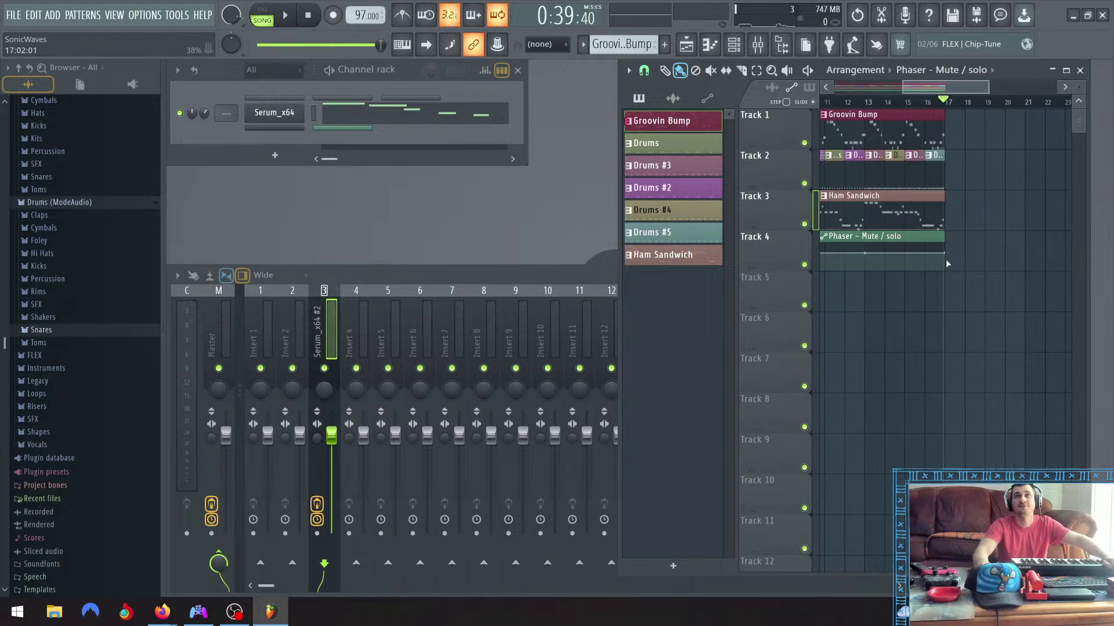
{"action": "scroll", "coordinate": [950, 265], "scroll_direction": "up", "scroll_amount": 3}
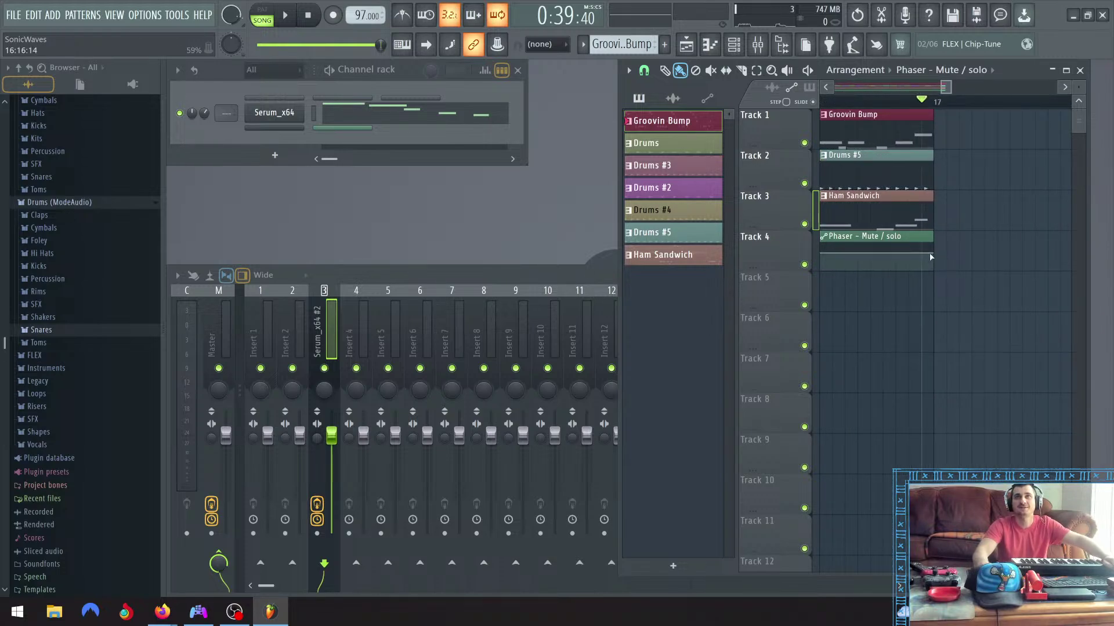
{"action": "left_click_drag", "start_coordinate": [940, 243], "coordinate": [940, 236]}
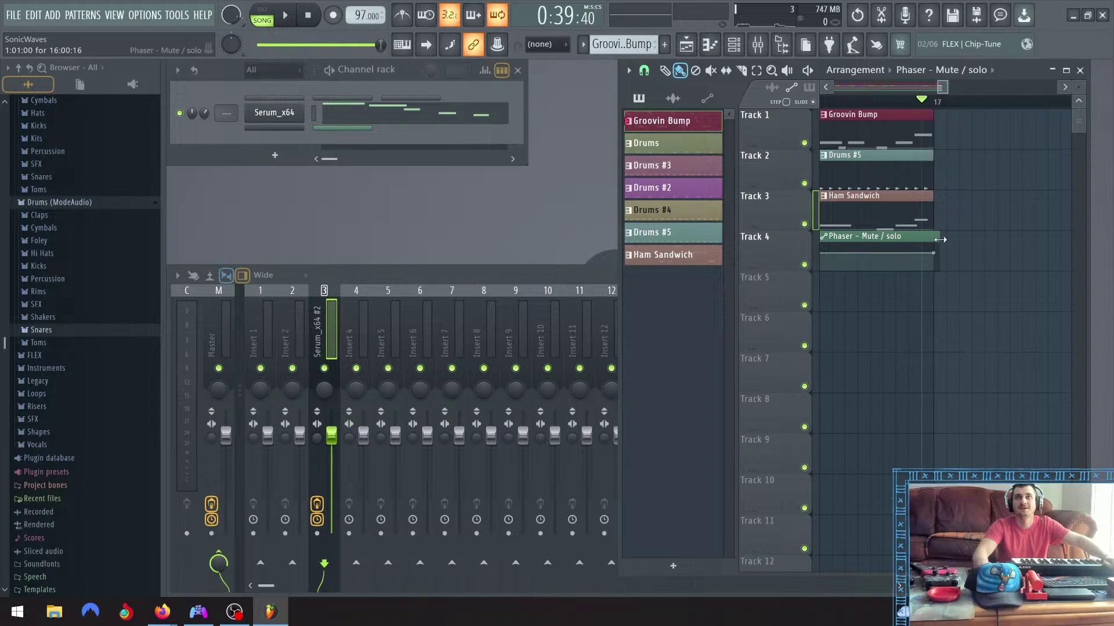
{"action": "key", "text": "ctrl+z"}
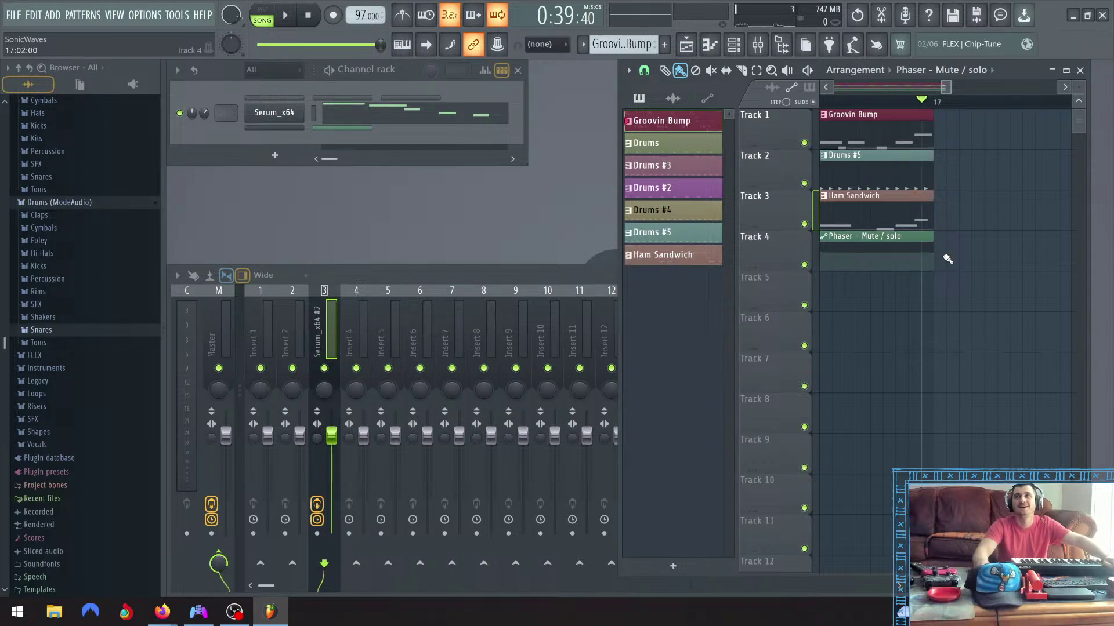
{"action": "scroll", "coordinate": [912, 276], "scroll_direction": "down", "scroll_amount": 3}
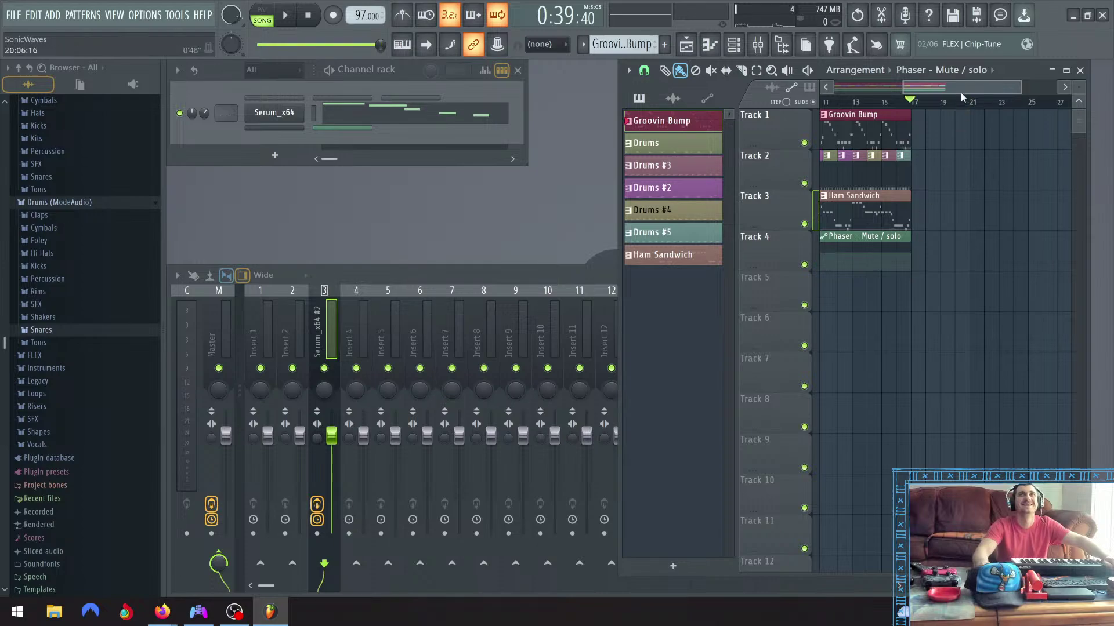
{"action": "left_click_drag", "start_coordinate": [961, 92], "coordinate": [819, 94]}
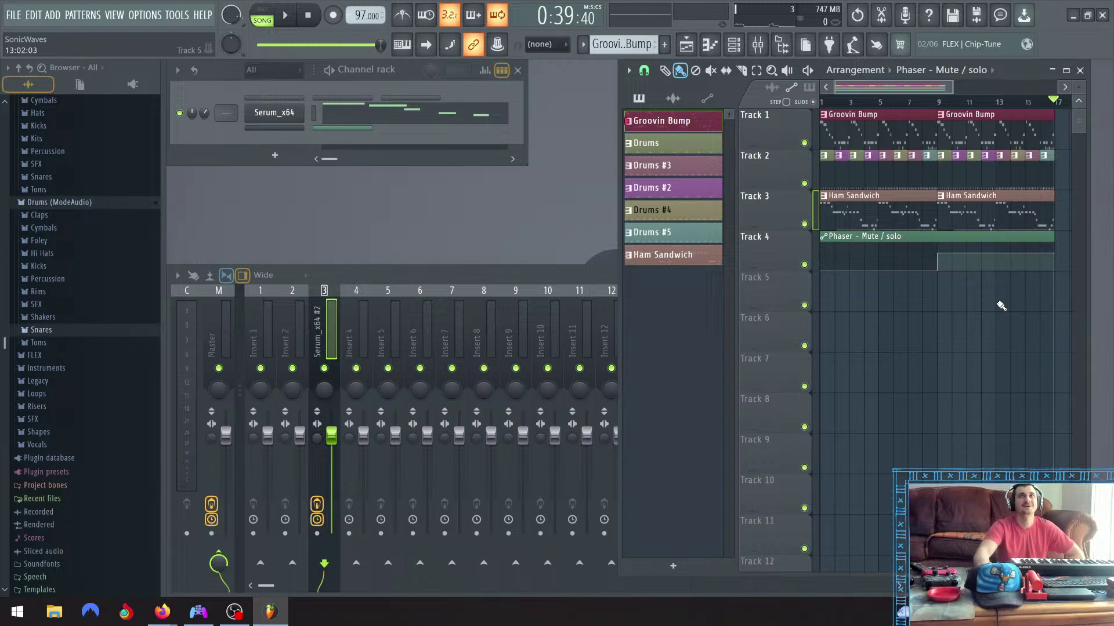
Play the song from the start past the phaser change at bar 9, pause and reset the song position
{"action": "left_click", "coordinate": [310, 16]}
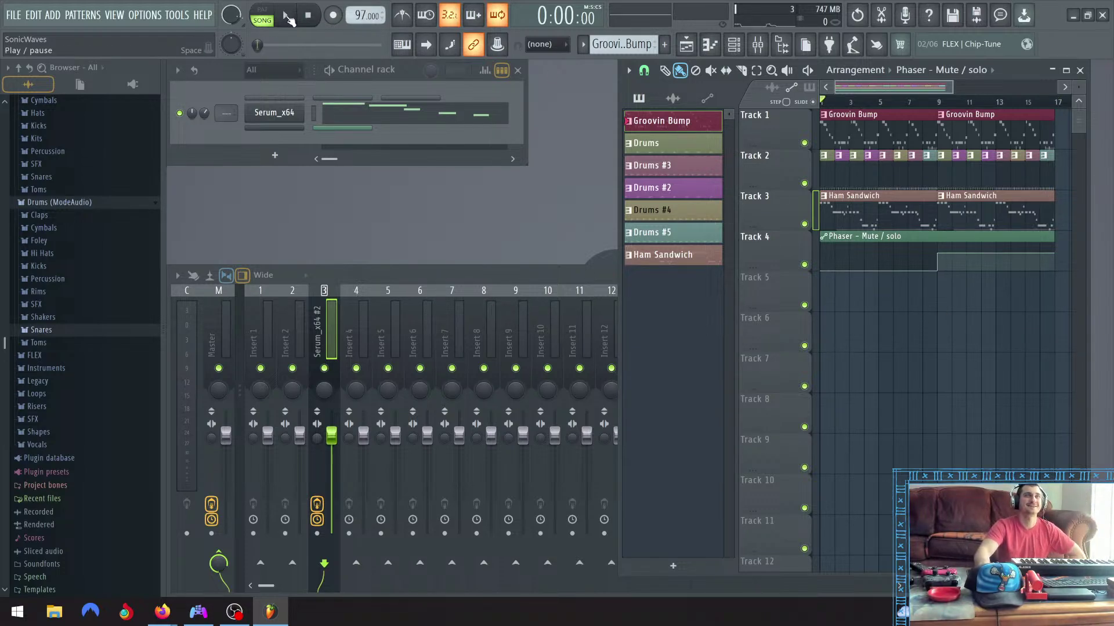
{"action": "left_click", "coordinate": [287, 17]}
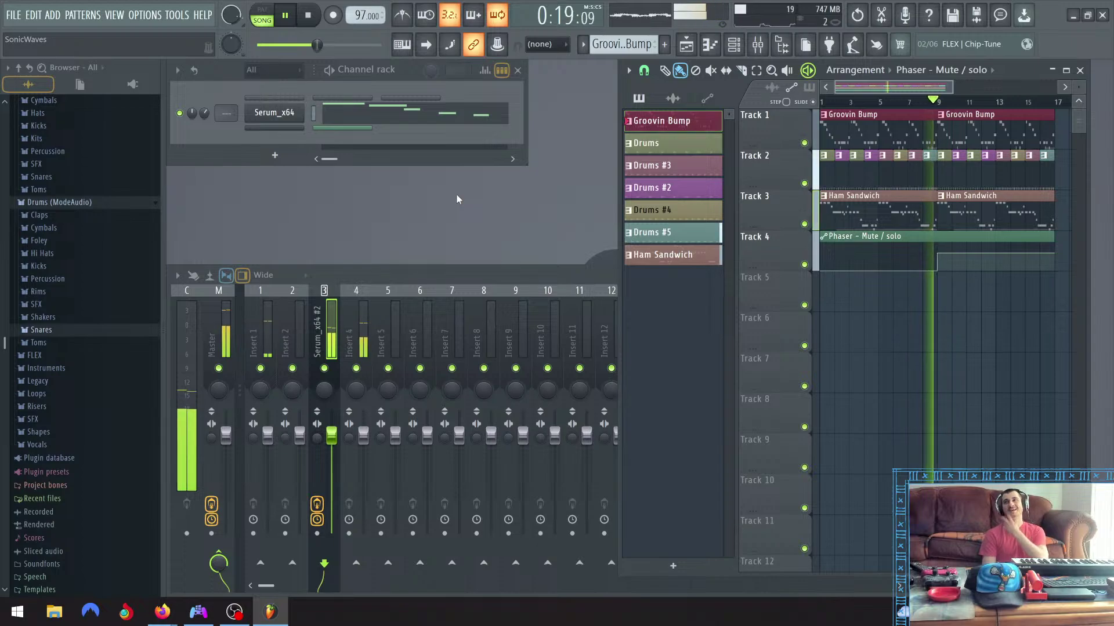
{"action": "left_click", "coordinate": [284, 16]}
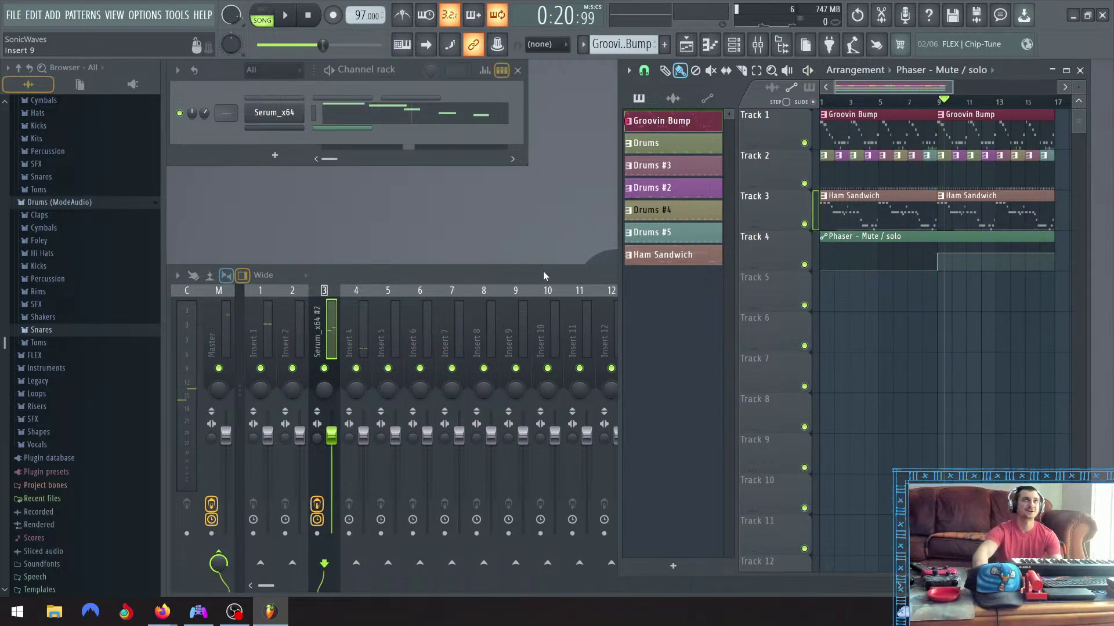
{"action": "left_click", "coordinate": [308, 16]}
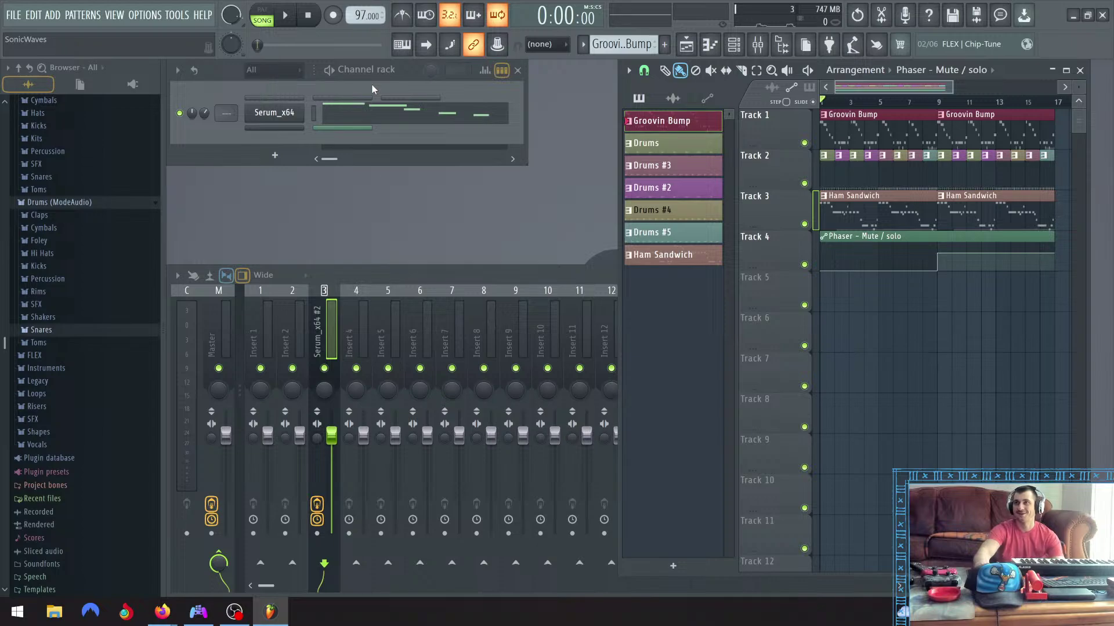
Add a new empty pattern named Clam Chowder and select Track 5 in the playlist
{"action": "left_click", "coordinate": [772, 289]}
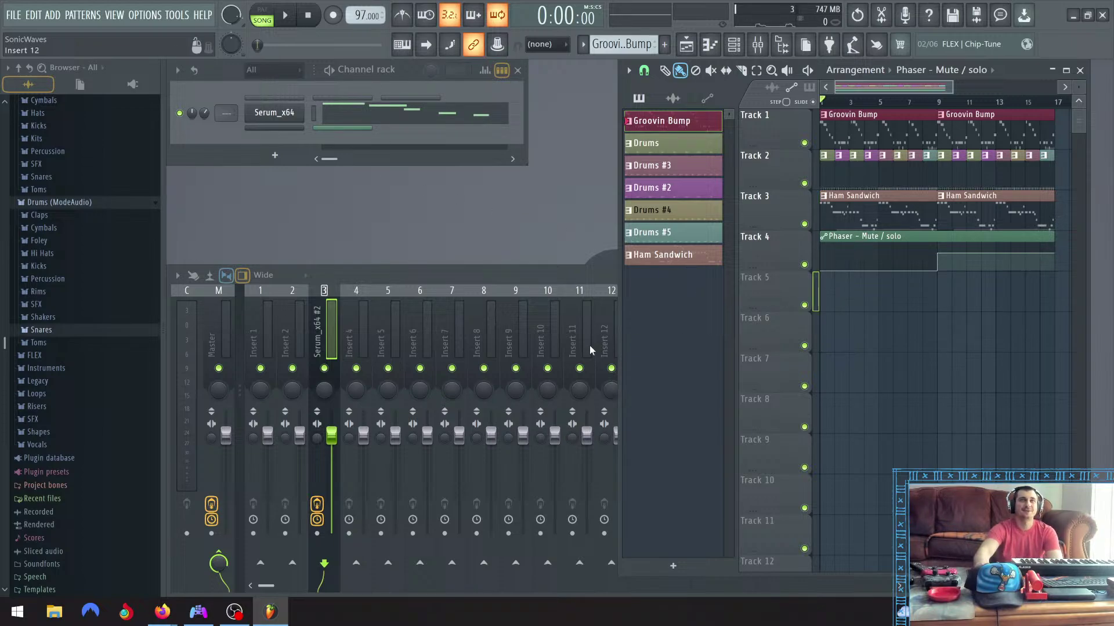
{"action": "left_click", "coordinate": [685, 570]}
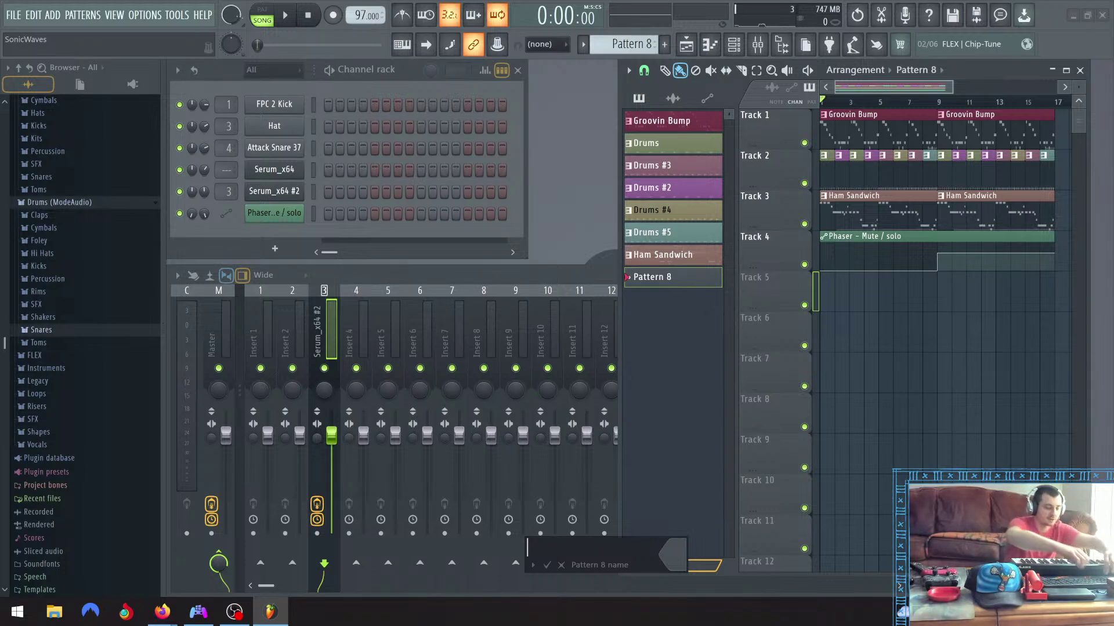
{"action": "type", "text": "Cla"}
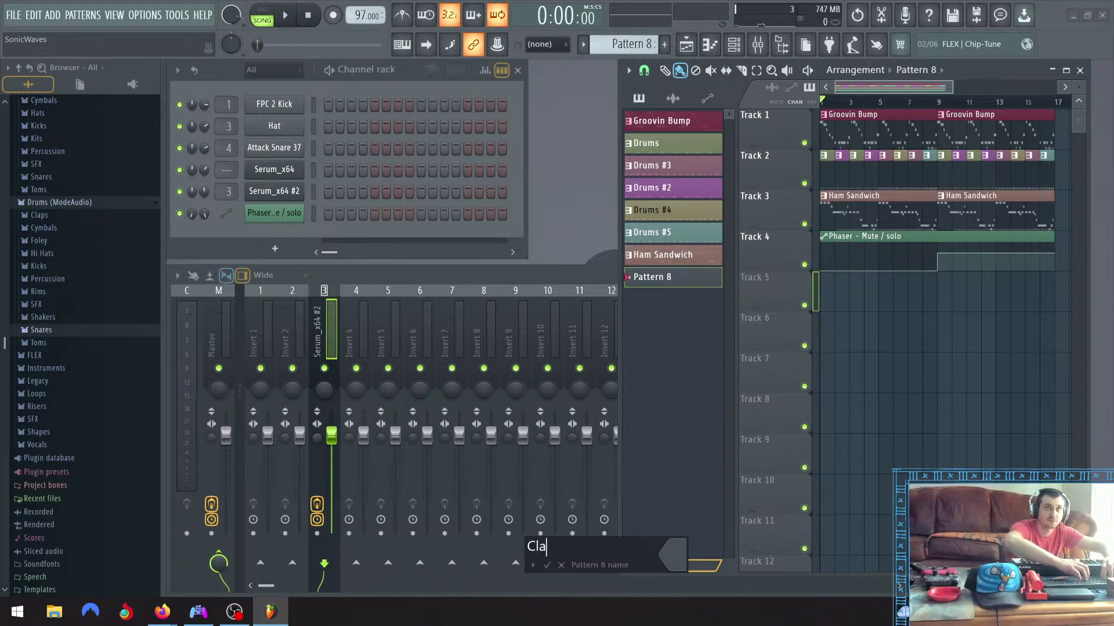
{"action": "type", "text": "m Chowder"}
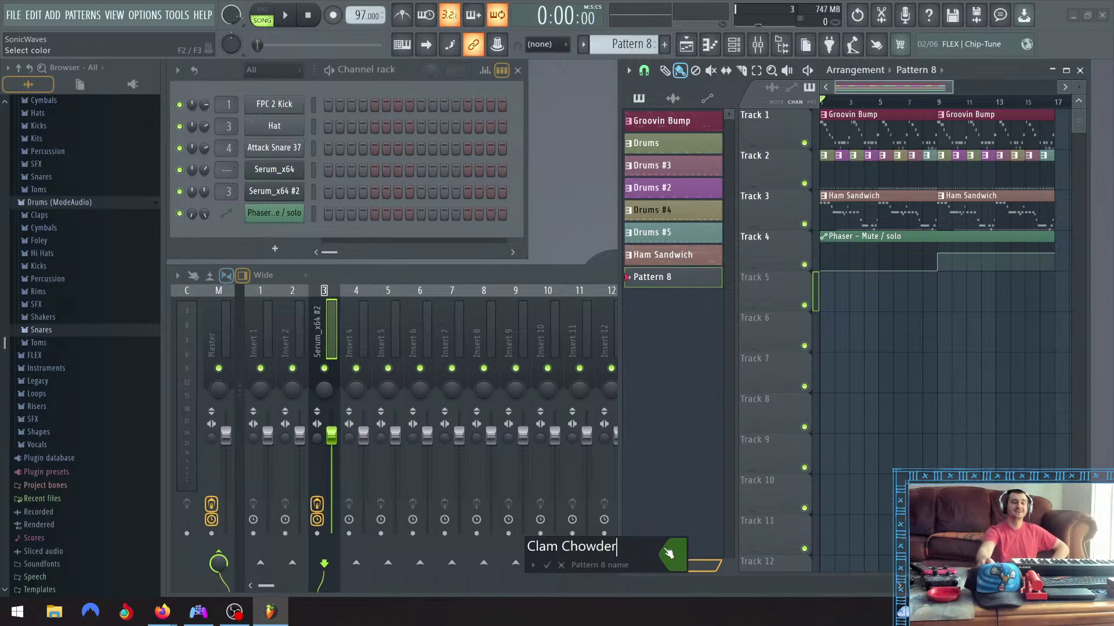
{"action": "key", "text": "Return"}
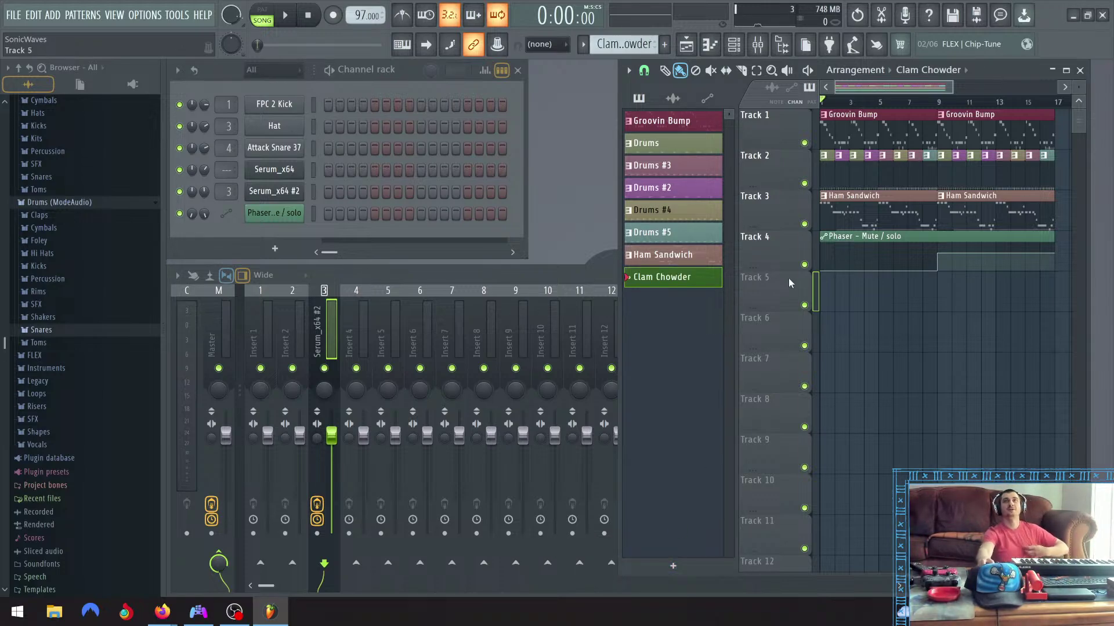
Place a Clam Chowder clip at bar 1 of Track 5 and extend it to the start of bar 9
{"action": "left_click", "coordinate": [825, 293]}
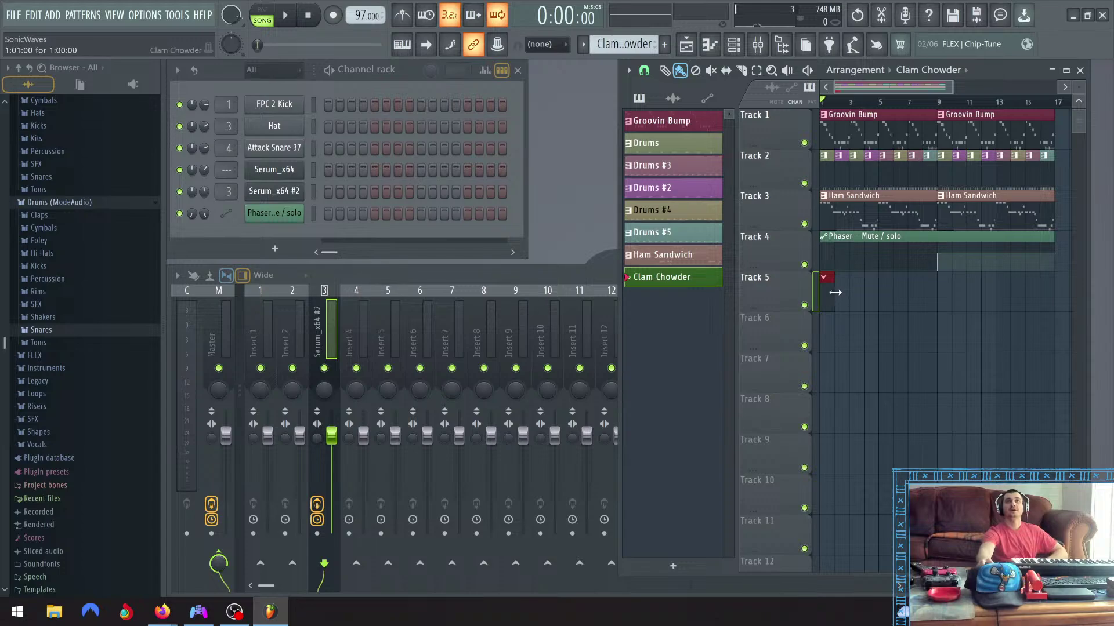
{"action": "left_click_drag", "start_coordinate": [834, 292], "coordinate": [934, 302]}
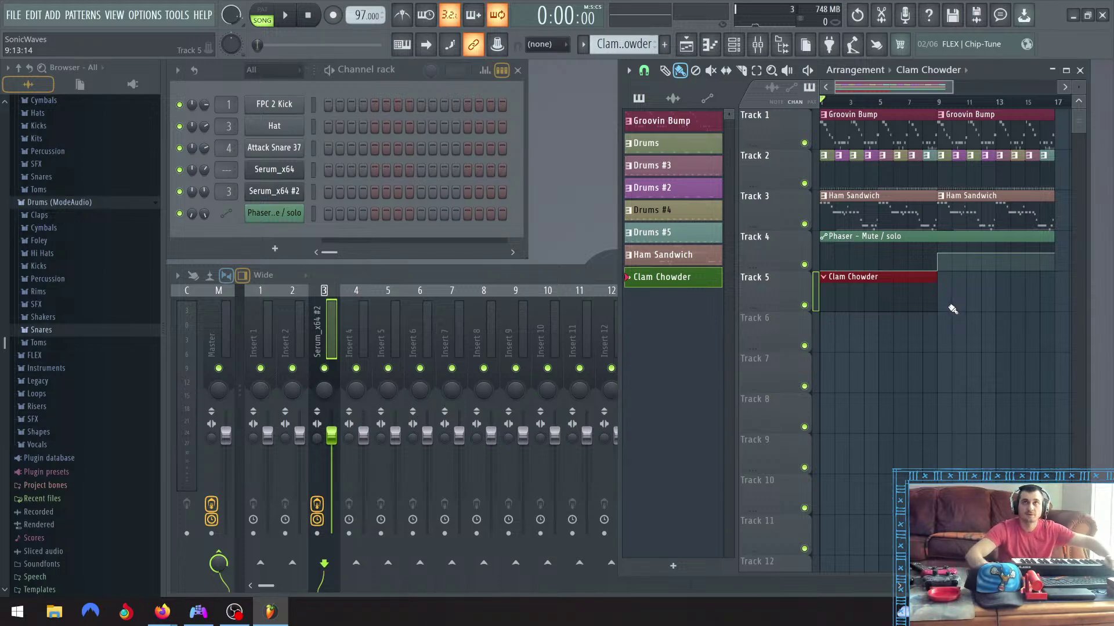
{"action": "scroll", "coordinate": [946, 287], "scroll_direction": "up", "scroll_amount": 3, "text": "ctrl"}
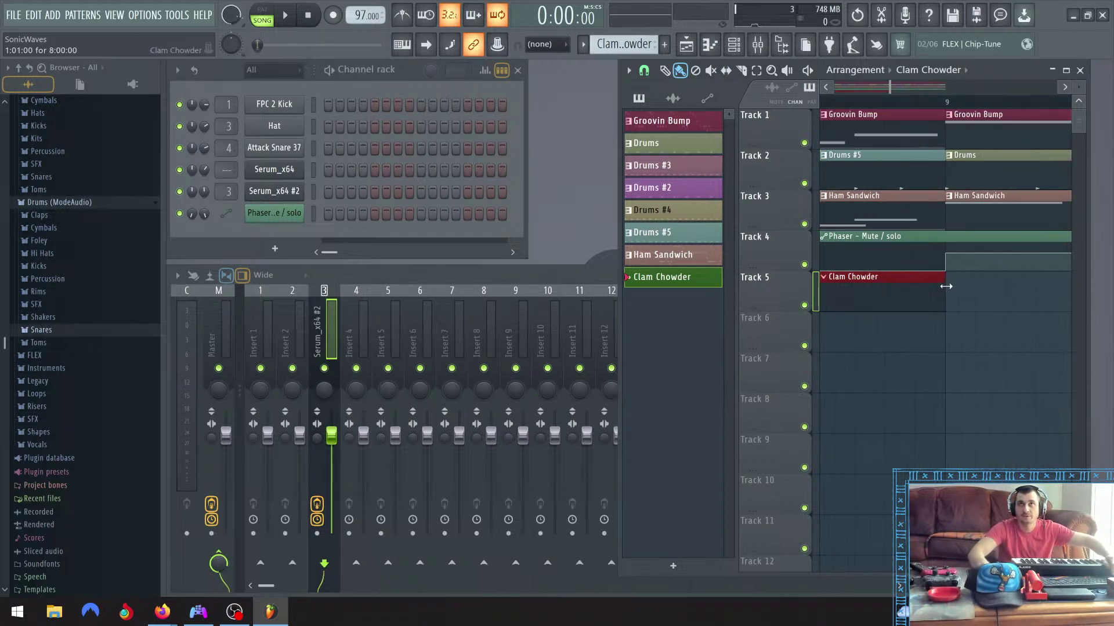
{"action": "scroll", "coordinate": [948, 289], "scroll_direction": "down", "scroll_amount": 4, "text": "ctrl"}
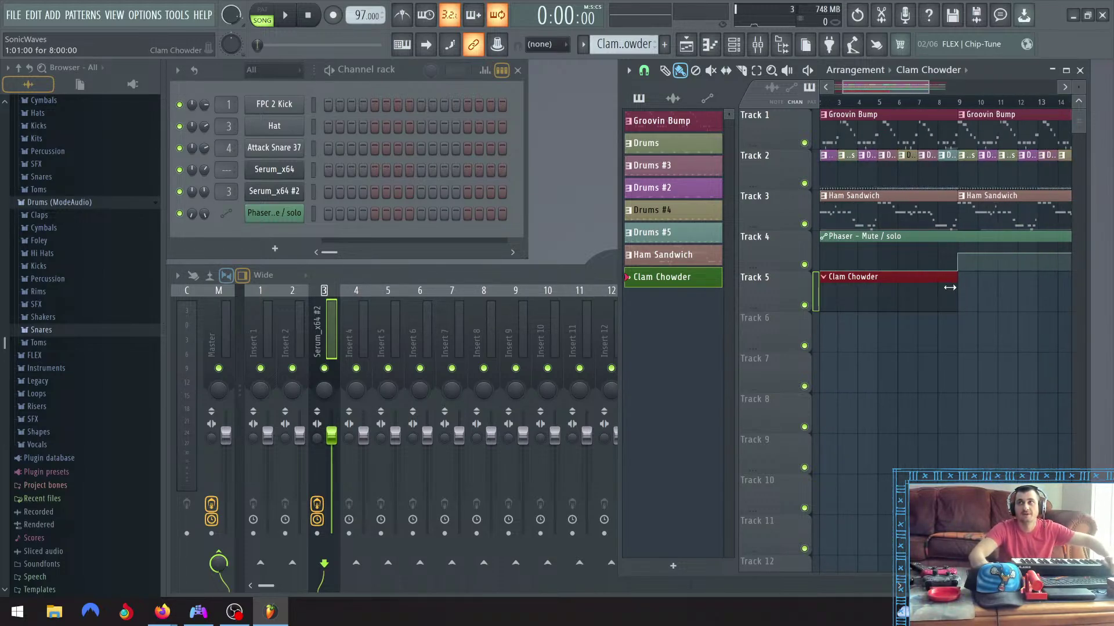
{"action": "left_click_drag", "start_coordinate": [850, 87], "coordinate": [843, 88]}
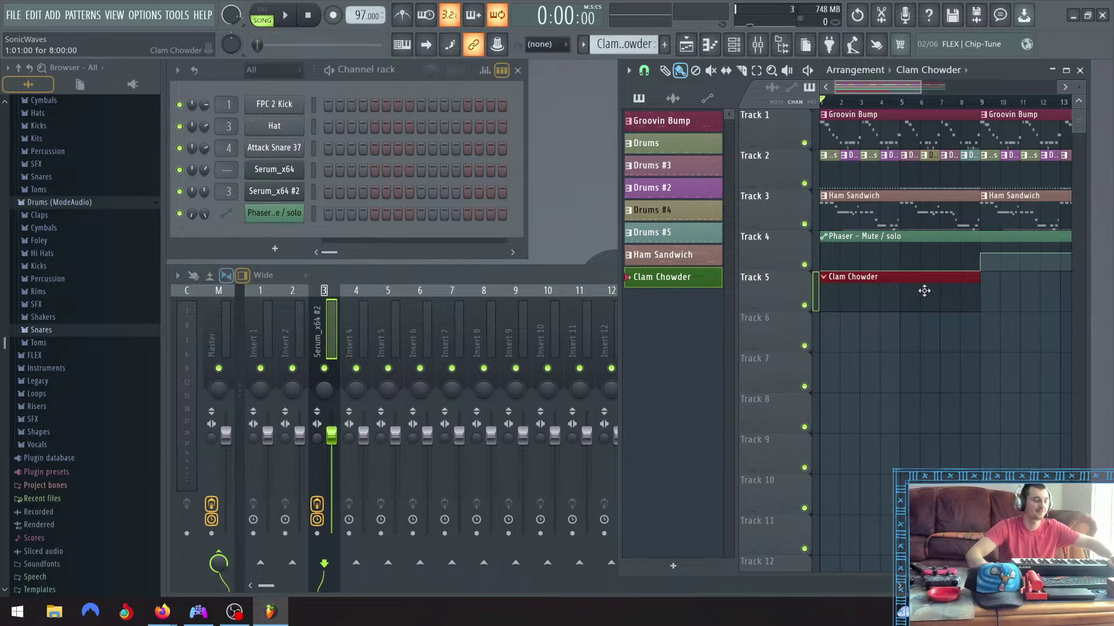
{"action": "scroll", "coordinate": [924, 291], "scroll_direction": "down", "scroll_amount": 3}
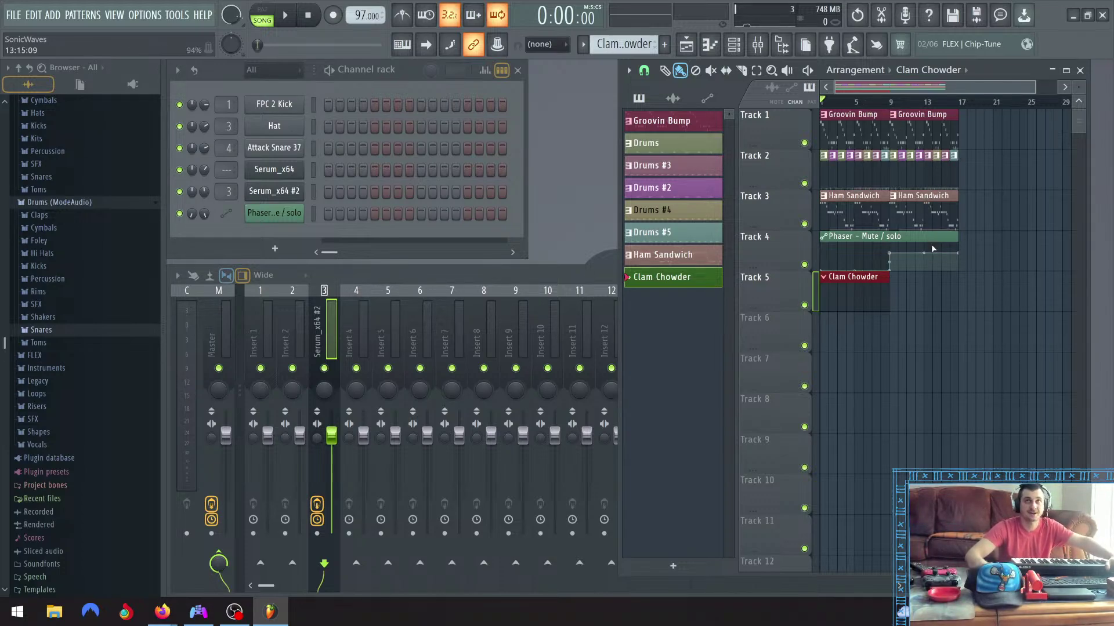
Start song playback from the beginning and add another Serum_x64 instrument channel
{"action": "left_click", "coordinate": [434, 277]}
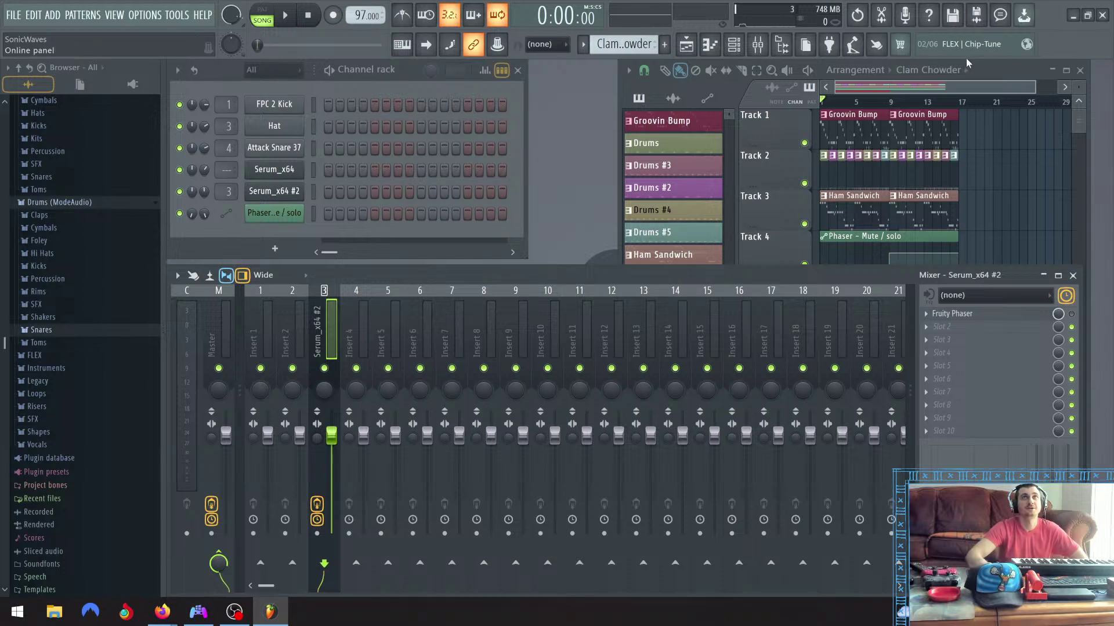
{"action": "left_click", "coordinate": [1006, 76]}
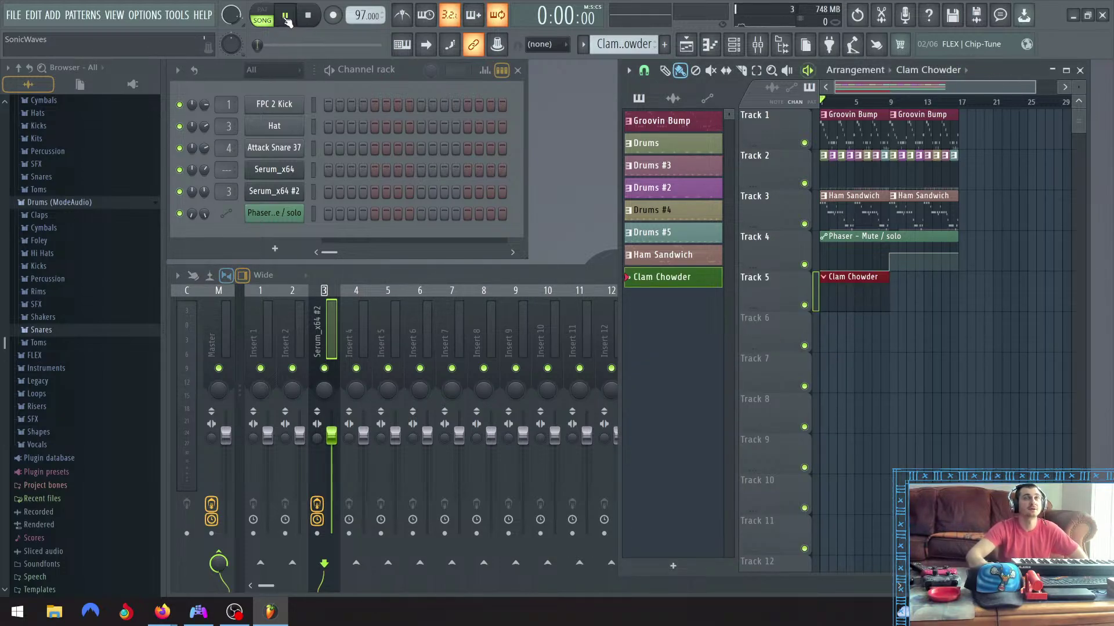
{"action": "left_click", "coordinate": [286, 17]}
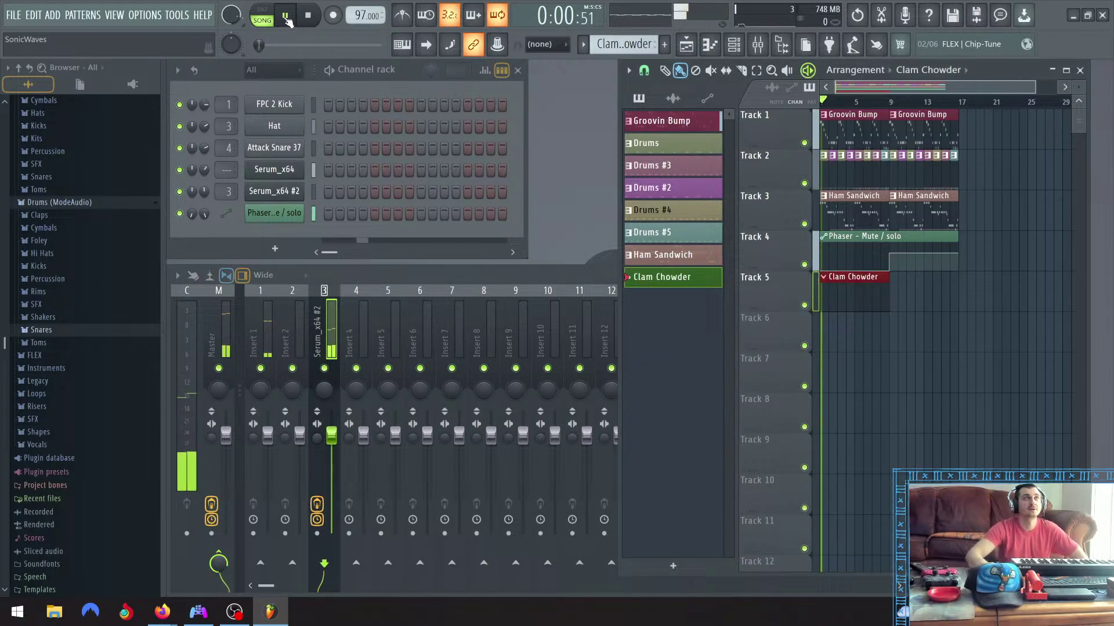
{"action": "left_click", "coordinate": [475, 287]}
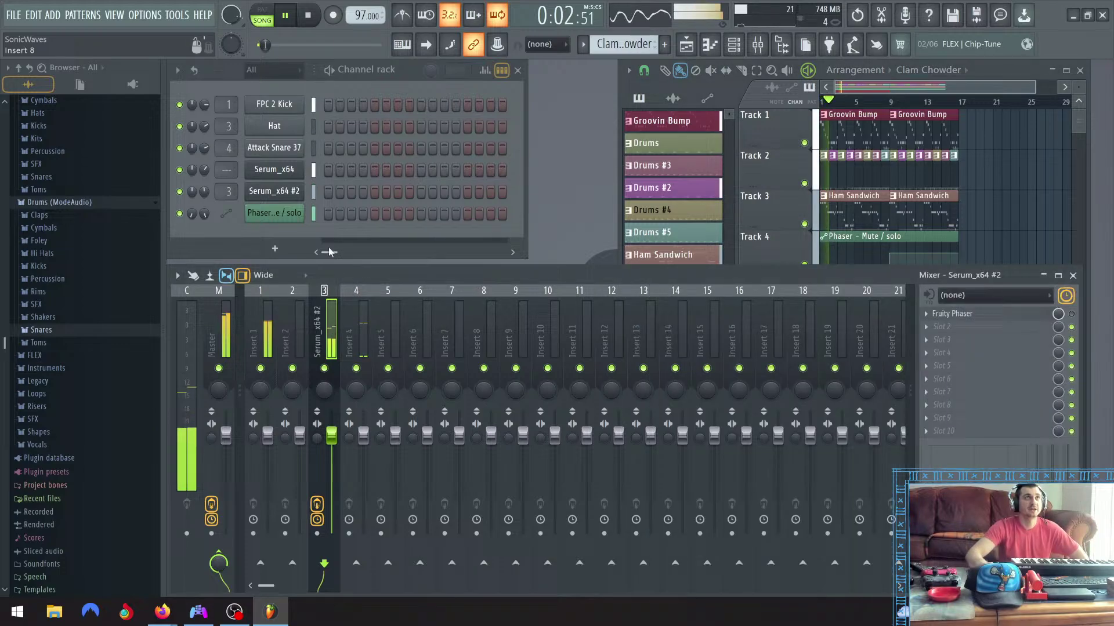
{"action": "left_click", "coordinate": [285, 249]}
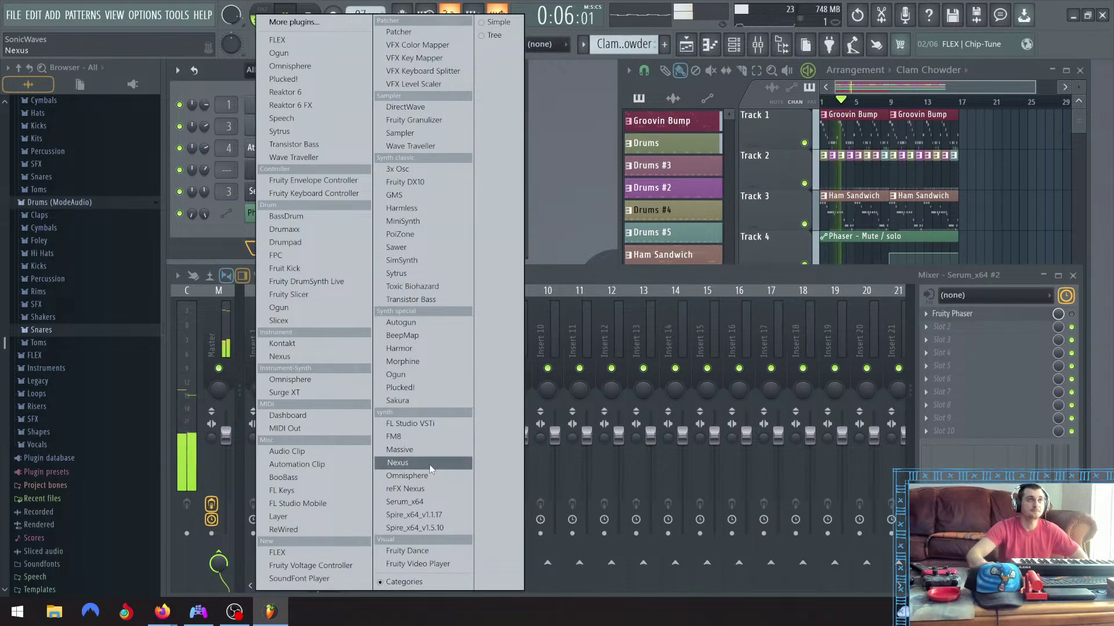
{"action": "left_click", "coordinate": [430, 501]}
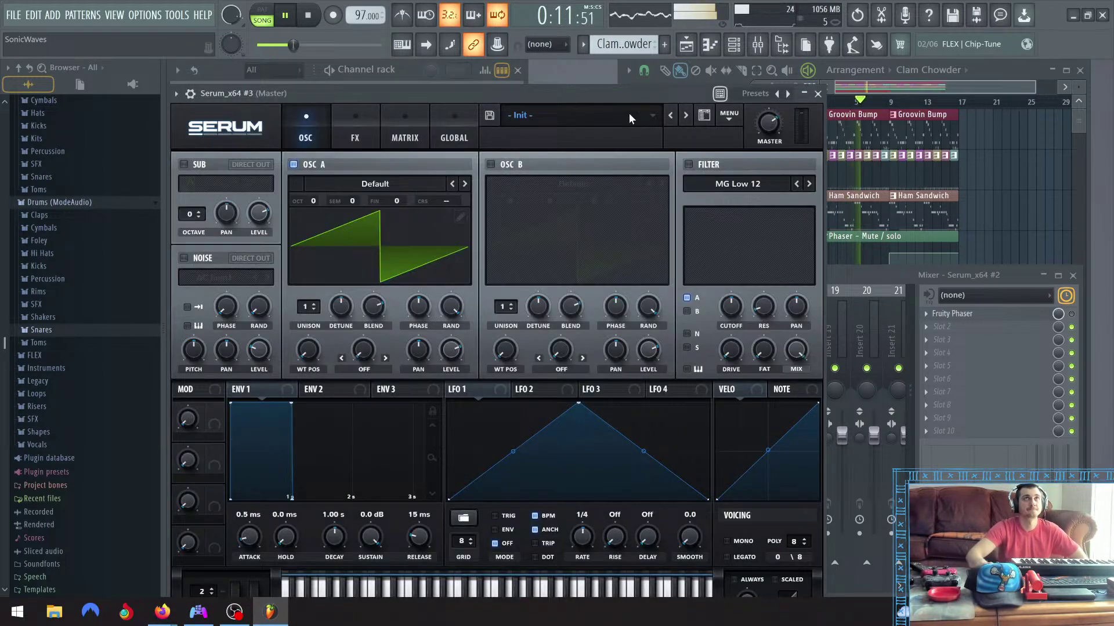
Load the SY Take Me Higher preset from the Daniel Strongin - Tropical Bliss bank in the new Serum
{"action": "left_click", "coordinate": [631, 118]}
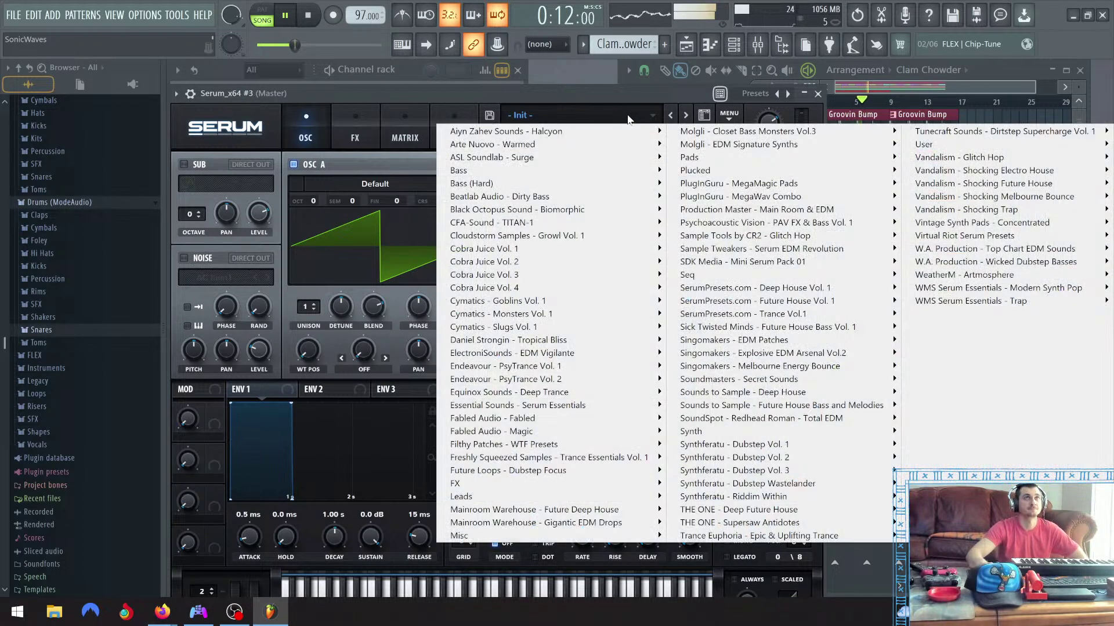
{"action": "mouse_move", "coordinate": [596, 342]}
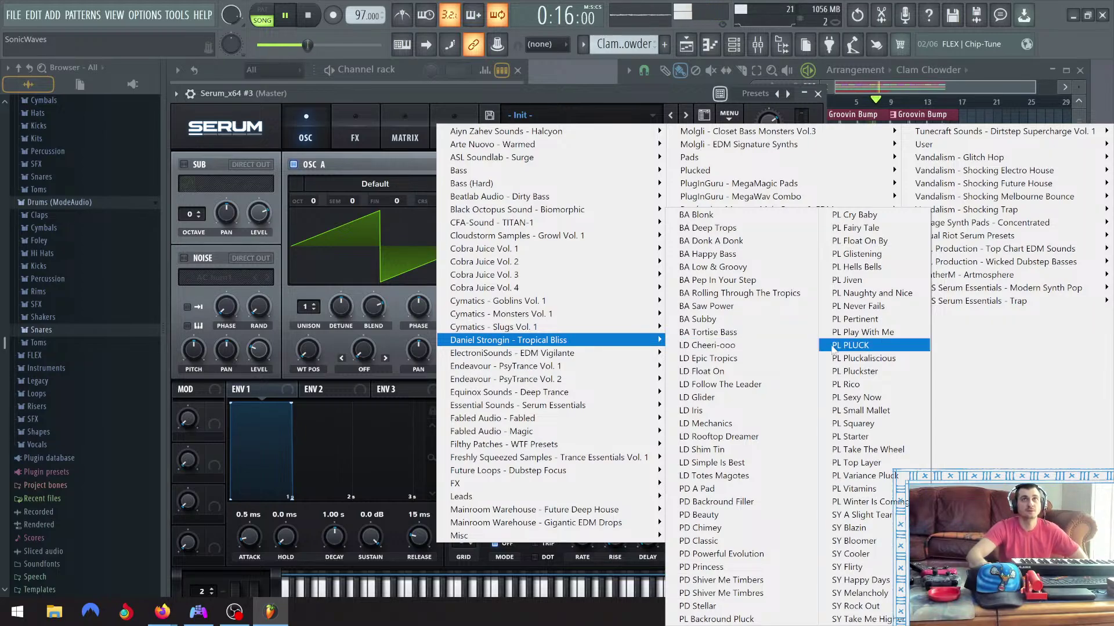
{"action": "left_click", "coordinate": [885, 621]}
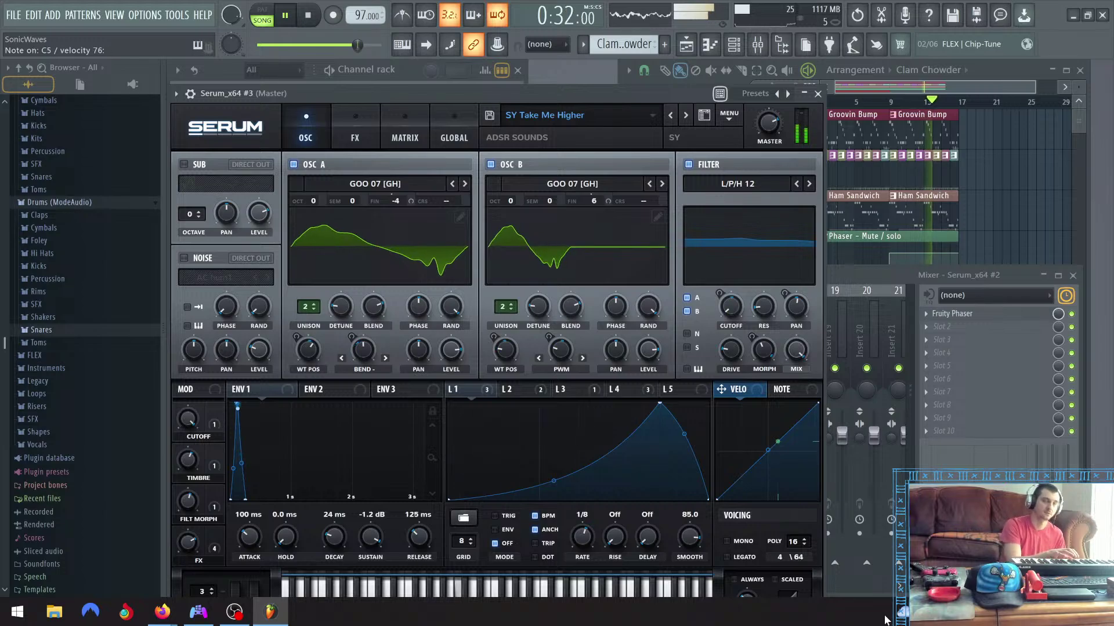
Try the BS-AcidPsychillBass01 preset, move the Serum window higher and go back through the presets to SY Rock Out
{"action": "left_click", "coordinate": [685, 115]}
{"action": "left_click_drag", "start_coordinate": [554, 93], "coordinate": [535, 33]}
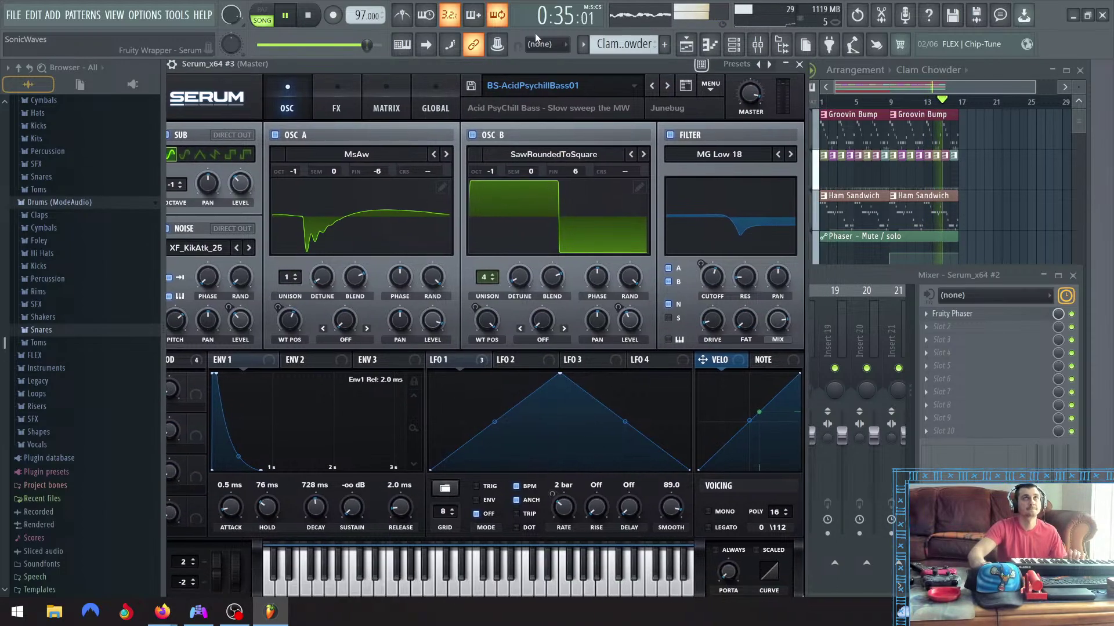
{"action": "left_click", "coordinate": [652, 86]}
{"action": "left_click", "coordinate": [652, 86]}
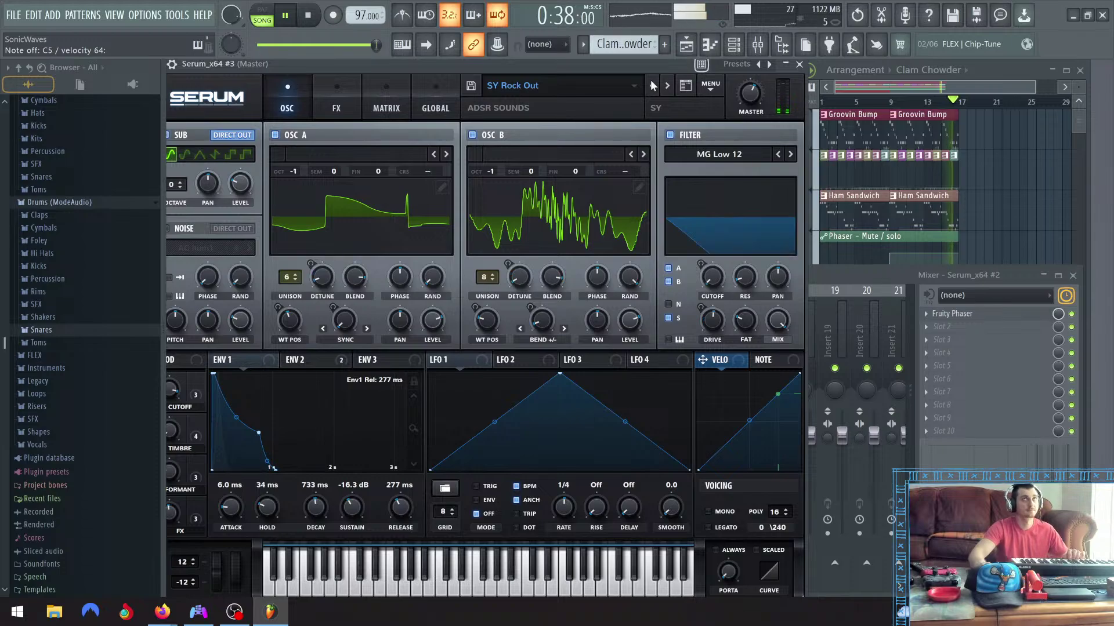
Audition the preceding Serum SY presets one by one, from SY Melancholy back to SY A Slight Tear
{"action": "left_click", "coordinate": [652, 86]}
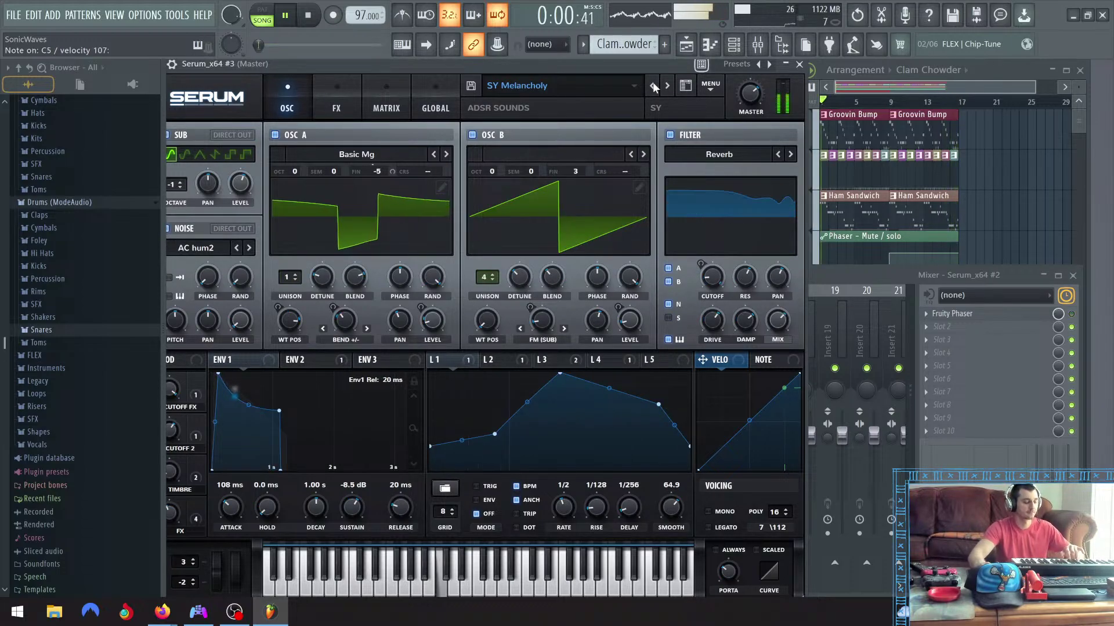
{"action": "left_click", "coordinate": [652, 86]}
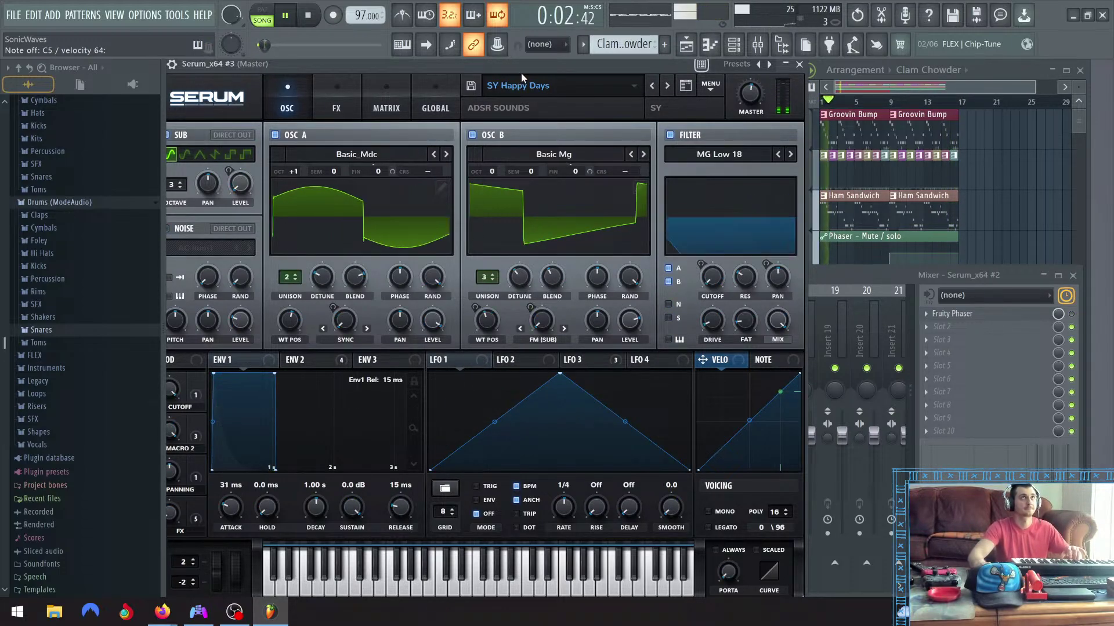
{"action": "left_click", "coordinate": [651, 88]}
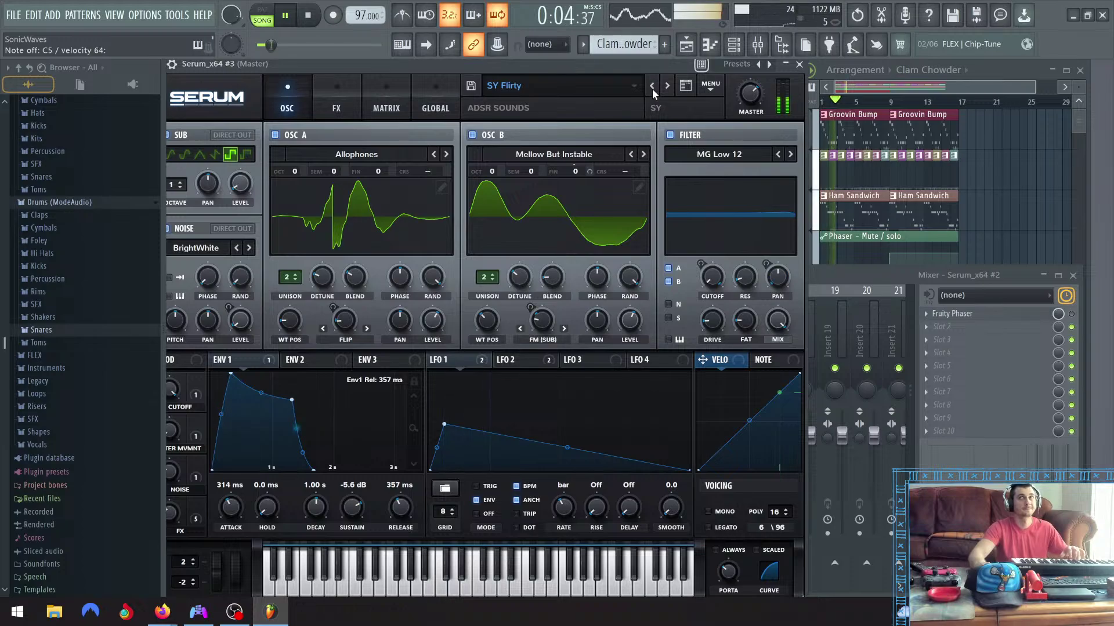
{"action": "left_click", "coordinate": [652, 88]}
{"action": "left_click", "coordinate": [652, 89]}
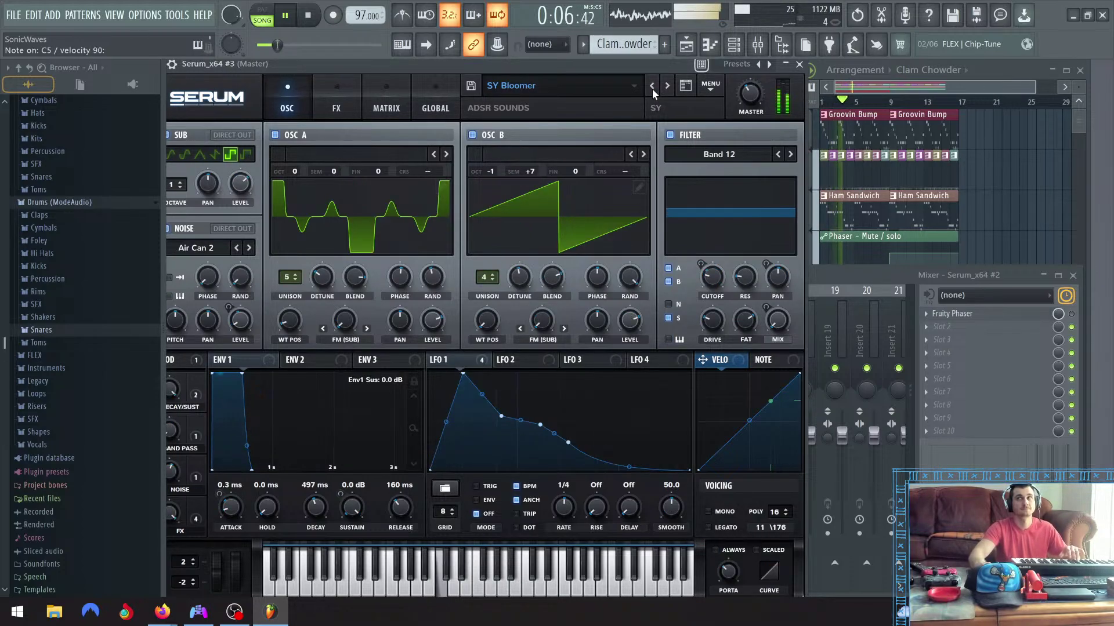
{"action": "left_click", "coordinate": [652, 88]}
{"action": "left_click", "coordinate": [652, 89]}
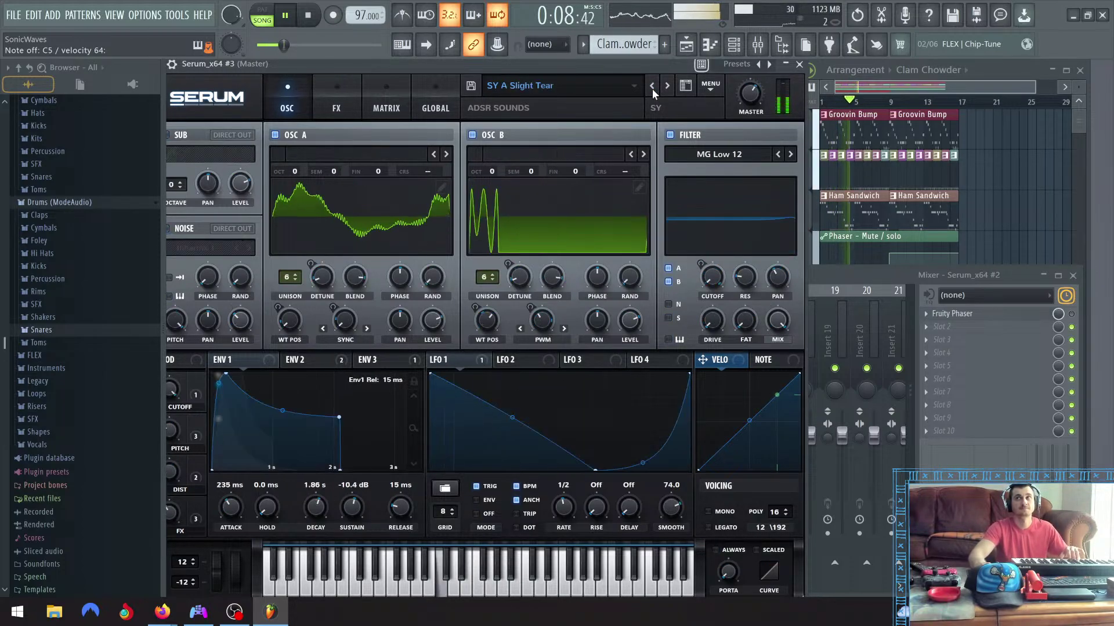
Audition the Serum PL pluck presets backwards over the playing song, through PL Vitamins and PL Squarey to PL Rico
{"action": "left_click", "coordinate": [652, 89]}
{"action": "left_click", "coordinate": [652, 89]}
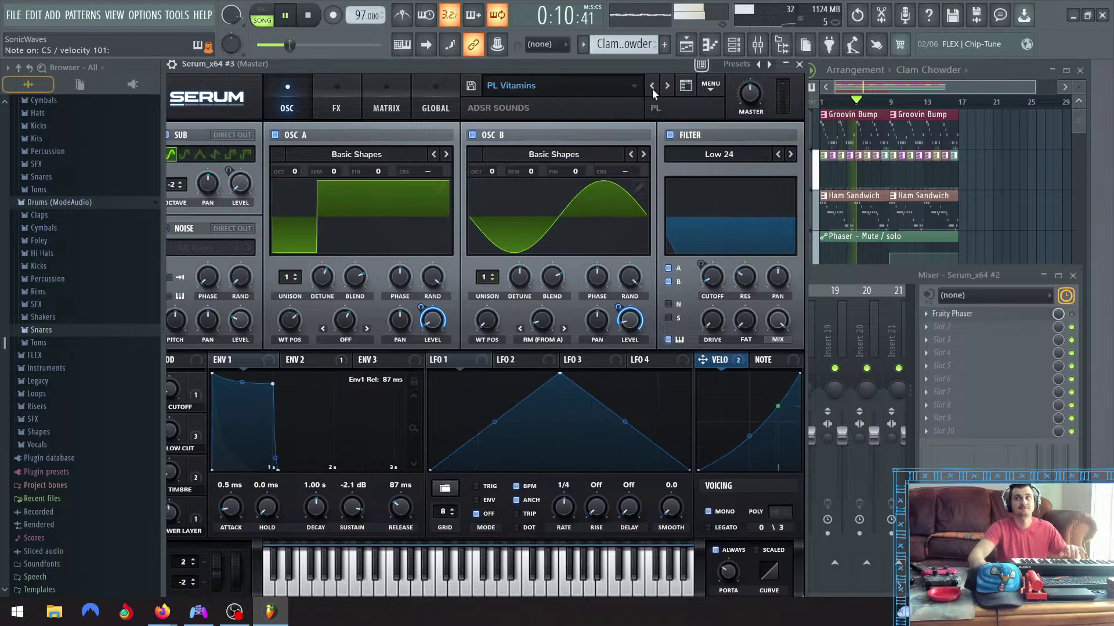
{"action": "left_click", "coordinate": [652, 89]}
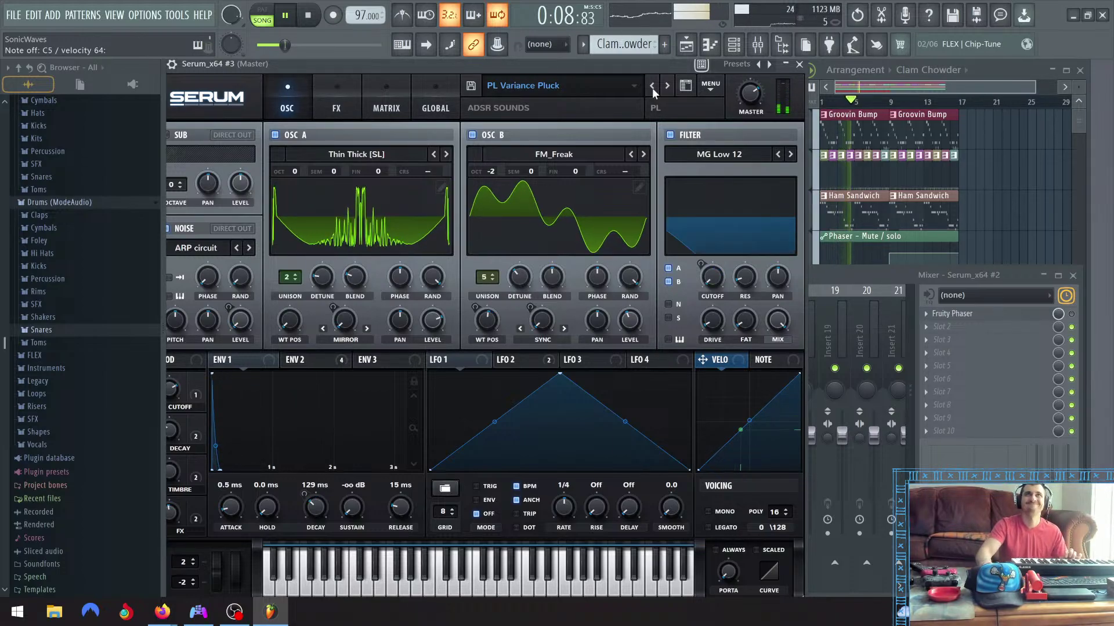
{"action": "left_click", "coordinate": [651, 86]}
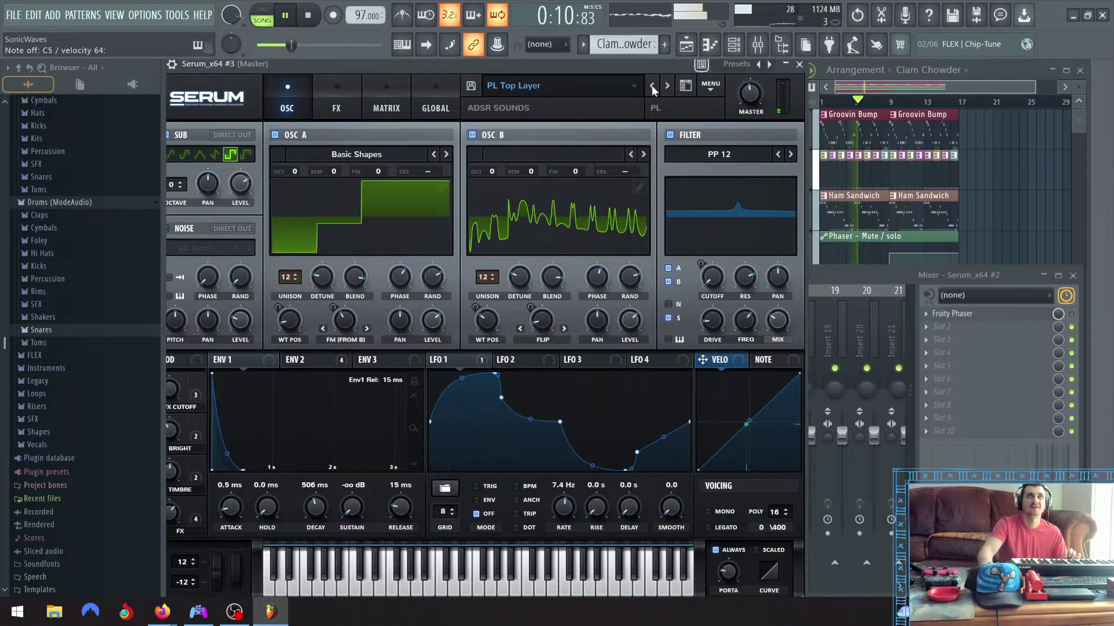
{"action": "left_click", "coordinate": [651, 86]}
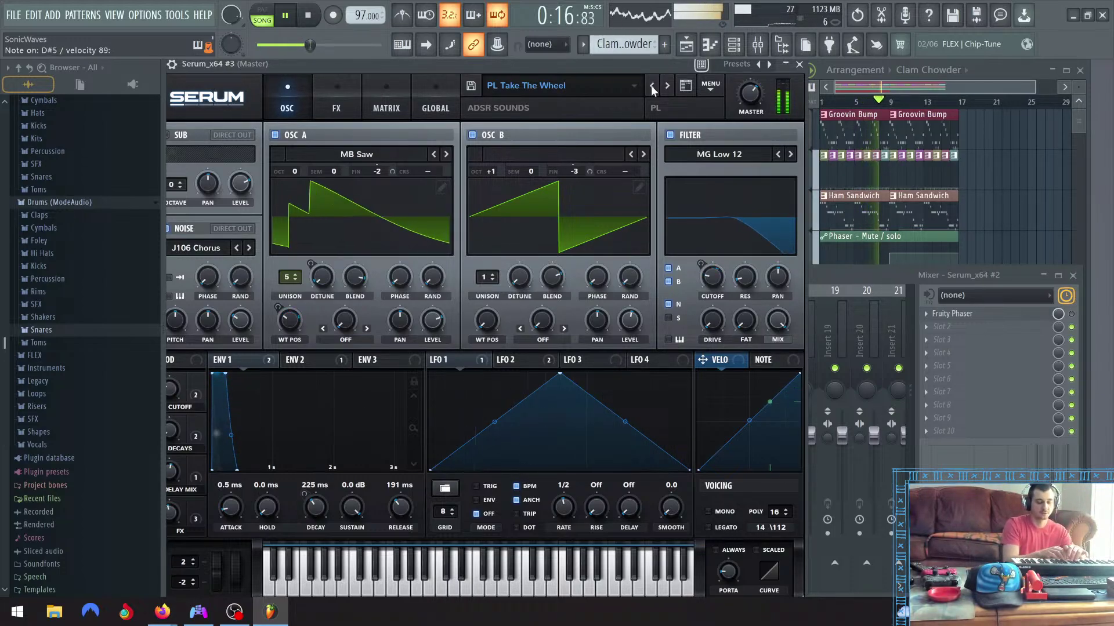
{"action": "left_click", "coordinate": [650, 85]}
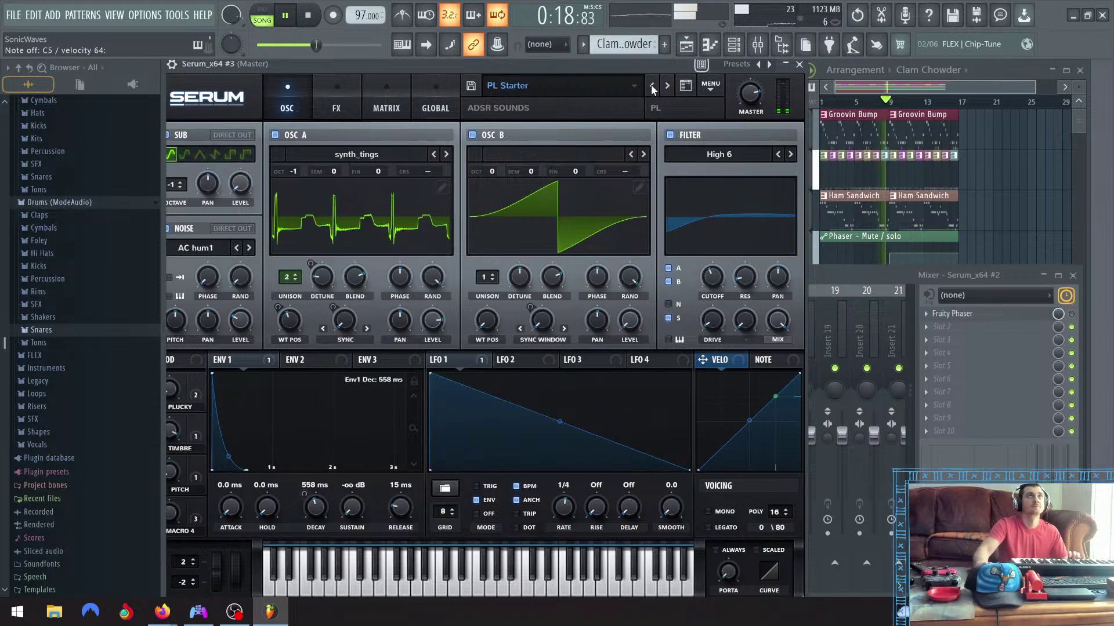
{"action": "left_click", "coordinate": [652, 87]}
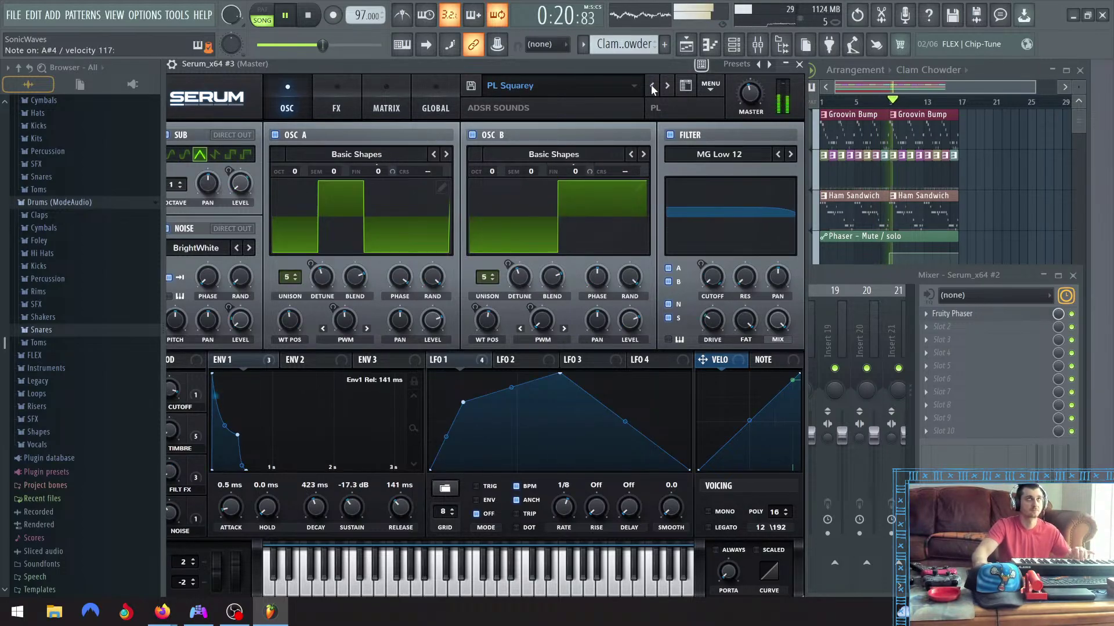
{"action": "left_click", "coordinate": [652, 87]}
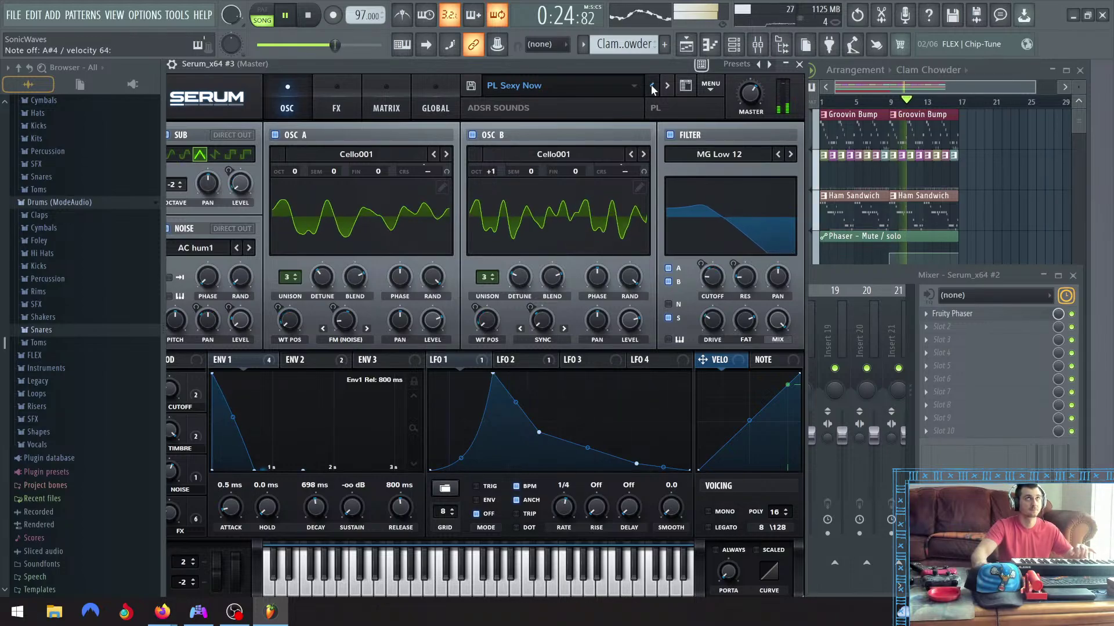
{"action": "left_click", "coordinate": [652, 86]}
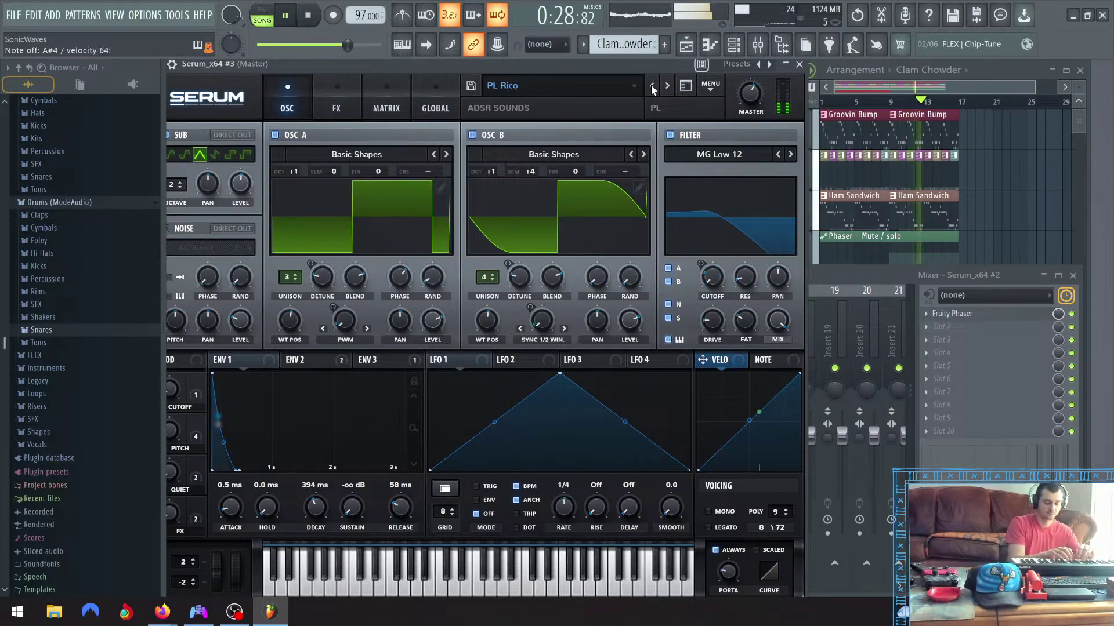
Continue auditioning the Serum pluck presets backwards through PL Pluckster, settle on PL PLUCK and pause the song
{"action": "left_click", "coordinate": [655, 85]}
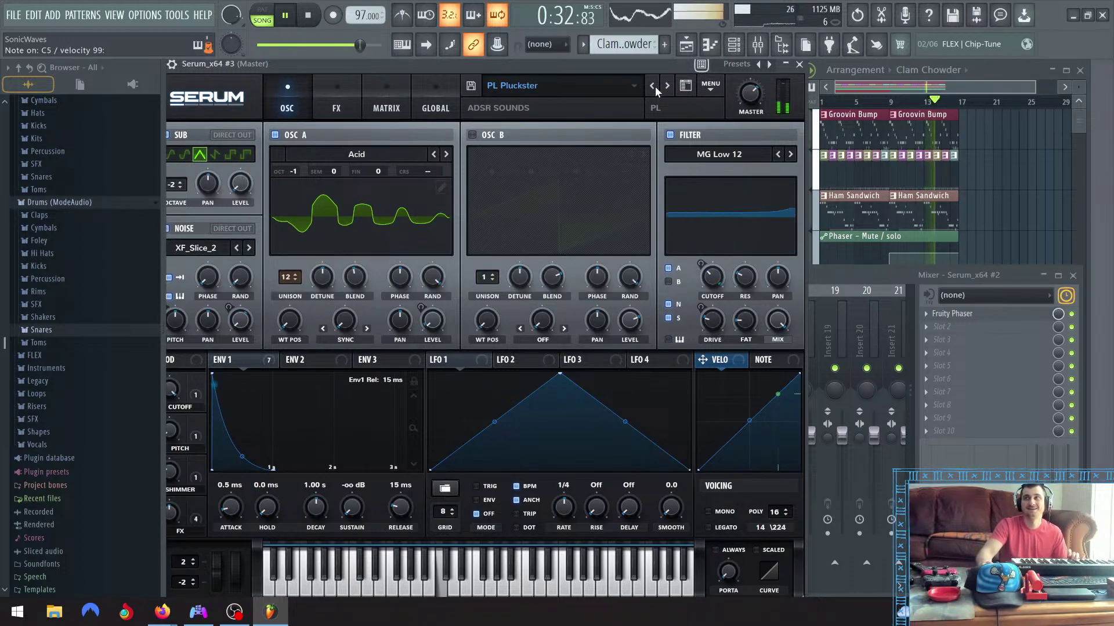
{"action": "left_click", "coordinate": [655, 86]}
{"action": "left_click", "coordinate": [655, 86]}
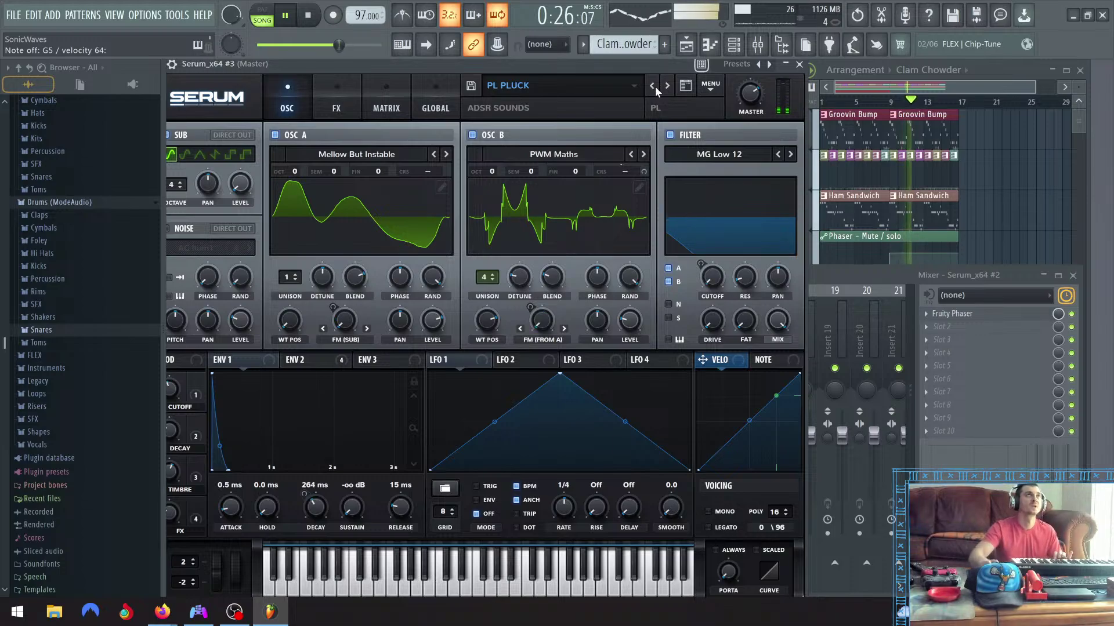
{"action": "left_click", "coordinate": [286, 16]}
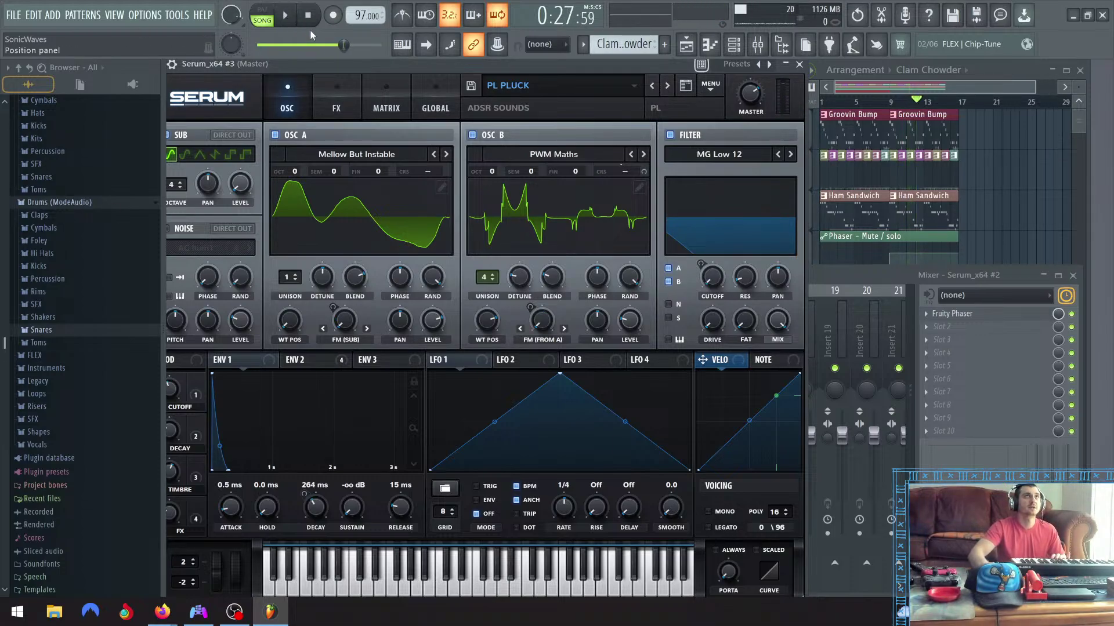
Extend the Clam Chowder clip on Track 5 to 16 bars so it ends at bar 17 with the other tracks
{"action": "left_click", "coordinate": [1000, 73]}
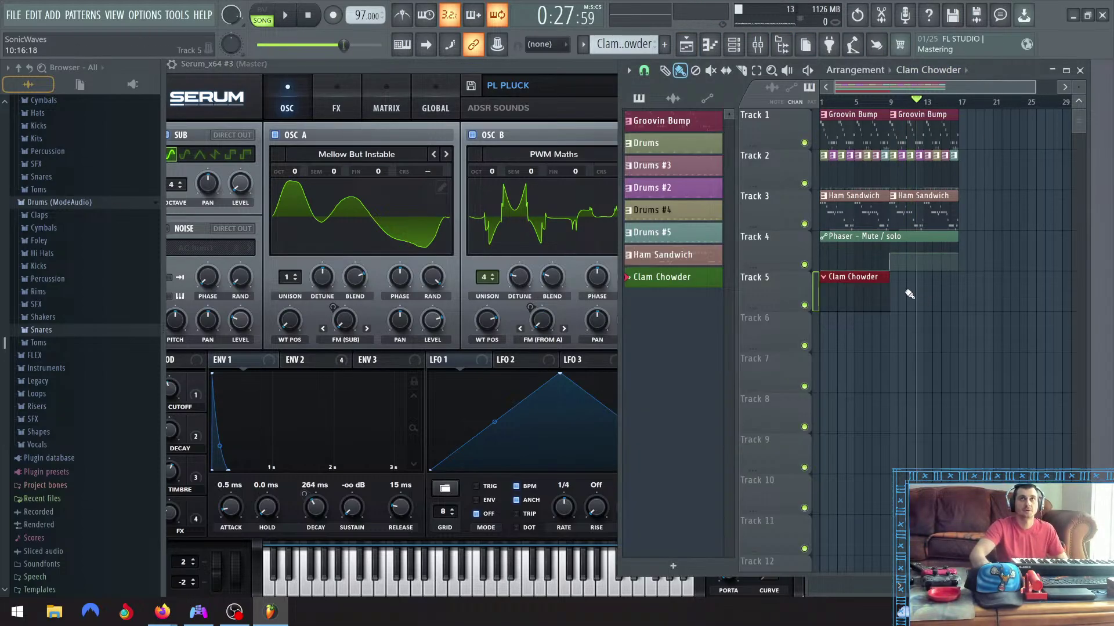
{"action": "left_click_drag", "start_coordinate": [888, 285], "coordinate": [951, 284]}
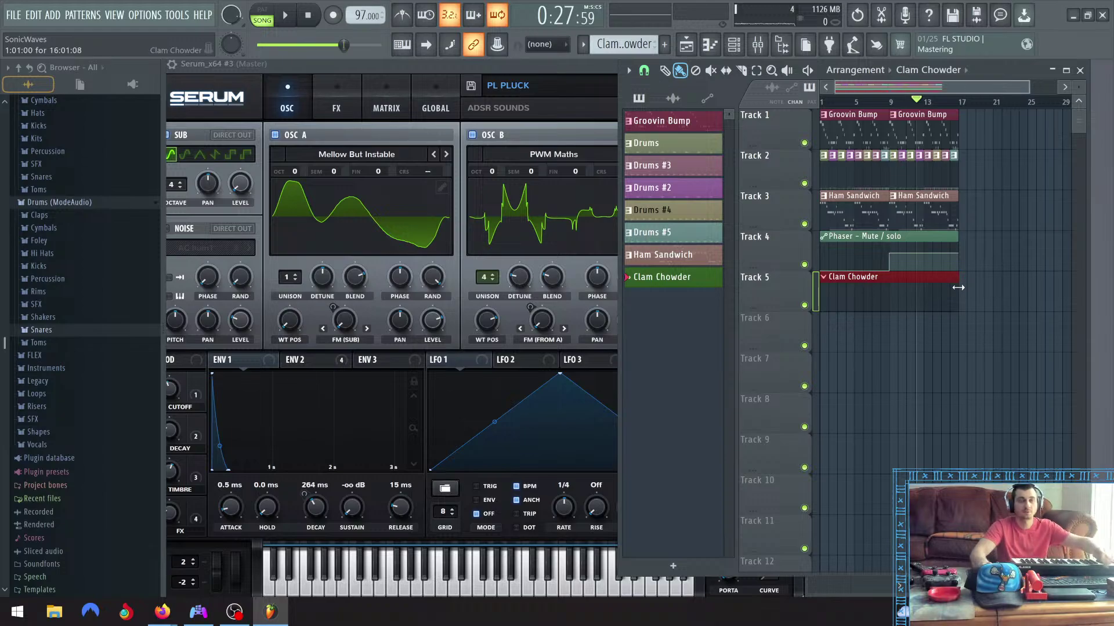
{"action": "scroll", "coordinate": [961, 282], "scroll_direction": "up", "scroll_amount": 5}
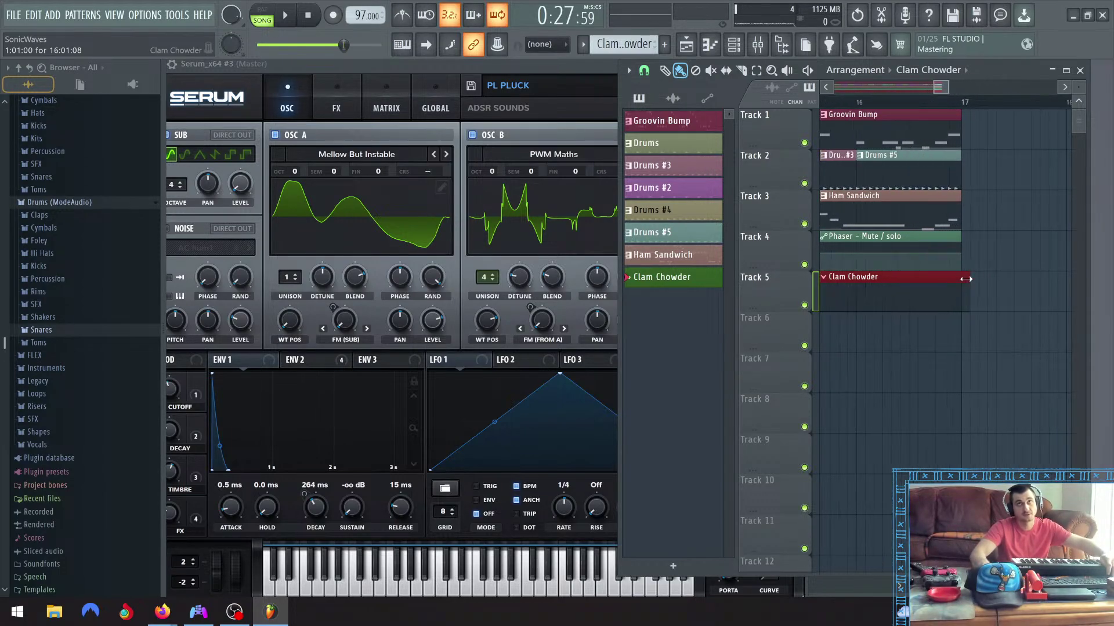
{"action": "scroll", "coordinate": [961, 281], "scroll_direction": "down", "scroll_amount": 5}
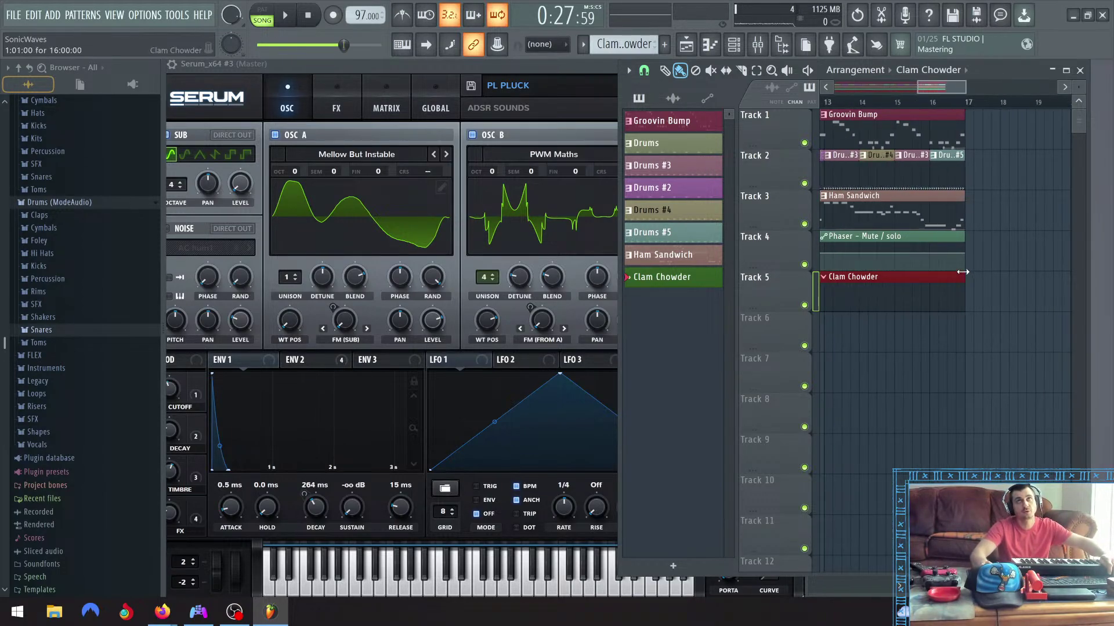
{"action": "scroll", "coordinate": [899, 88], "scroll_direction": "down", "scroll_amount": 1}
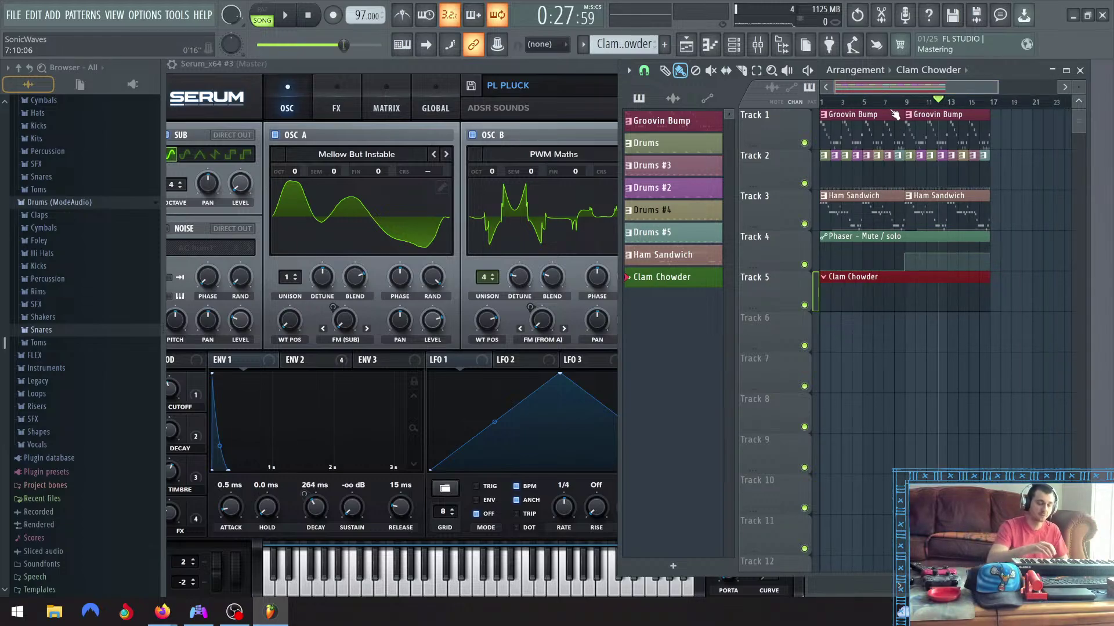
Record a live-played Serum melody into the Clam Chowder pattern from the start of the song to about bar 9
{"action": "left_click", "coordinate": [312, 17]}
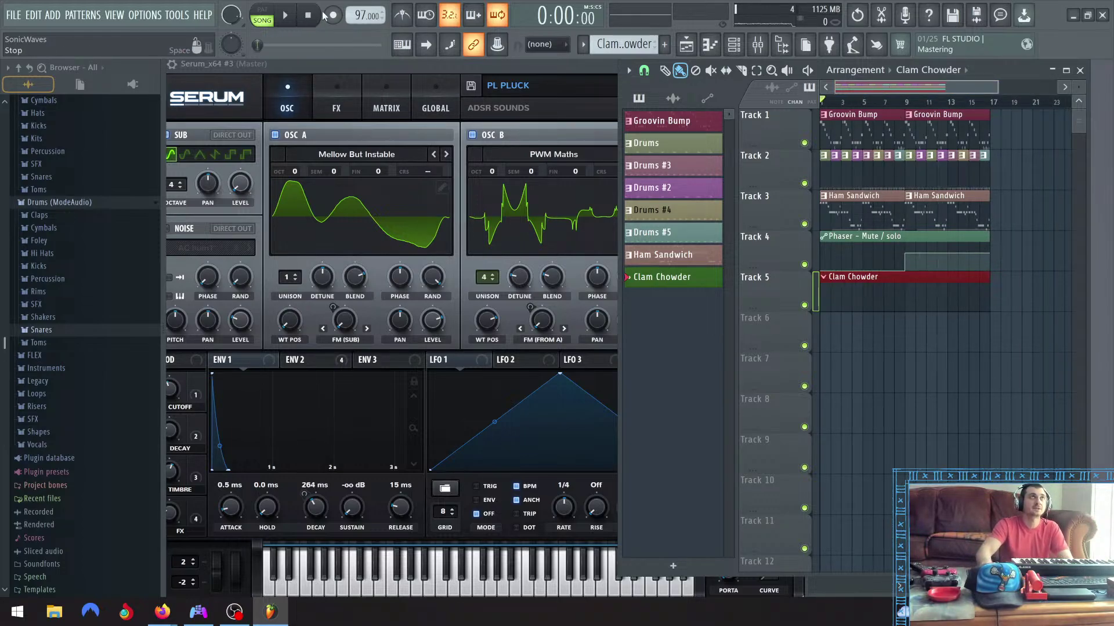
{"action": "key", "text": "r"}
{"action": "left_click", "coordinate": [290, 17]}
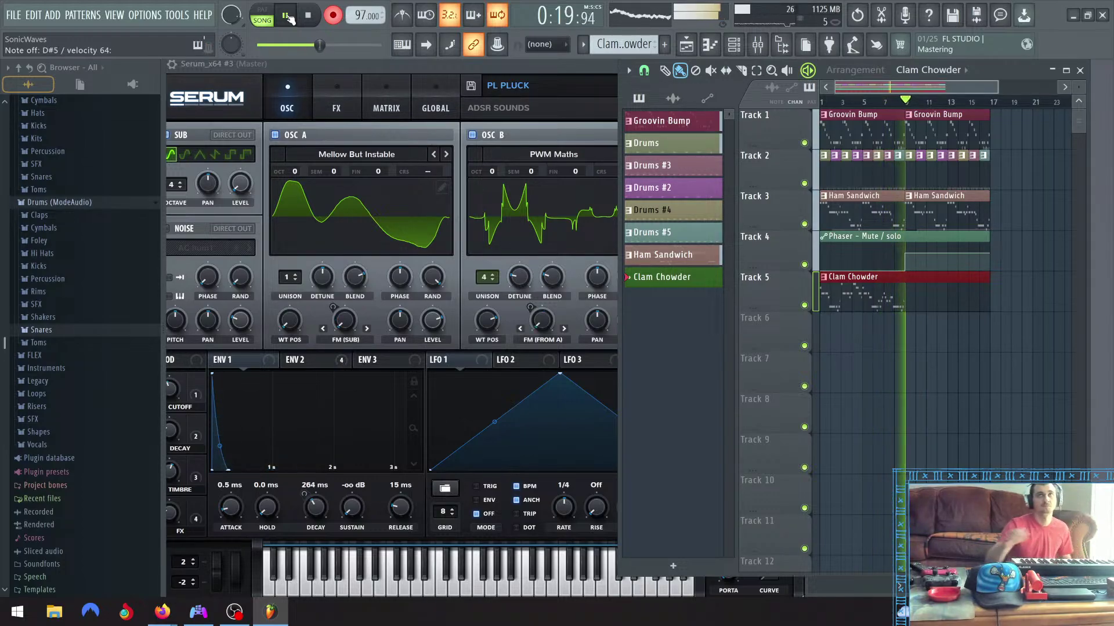
{"action": "left_click", "coordinate": [308, 16]}
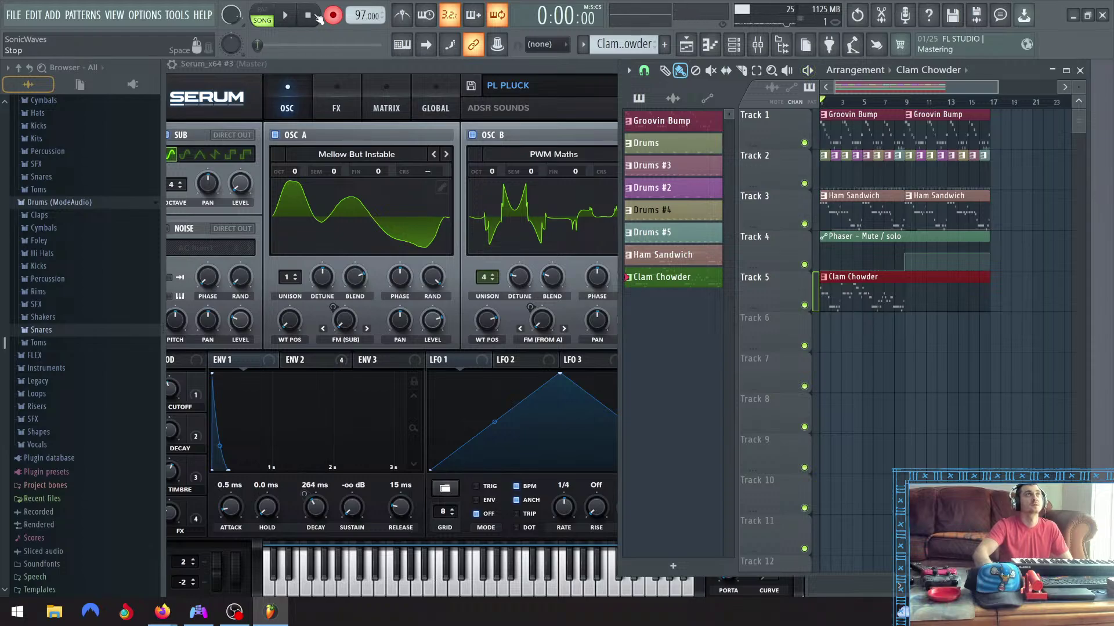
Trim the Clam Chowder clip on Track 5 to eight bars so it ends at bar 9
{"action": "left_click_drag", "start_coordinate": [988, 276], "coordinate": [905, 287]}
{"action": "scroll", "coordinate": [902, 287], "scroll_direction": "up", "scroll_amount": 5}
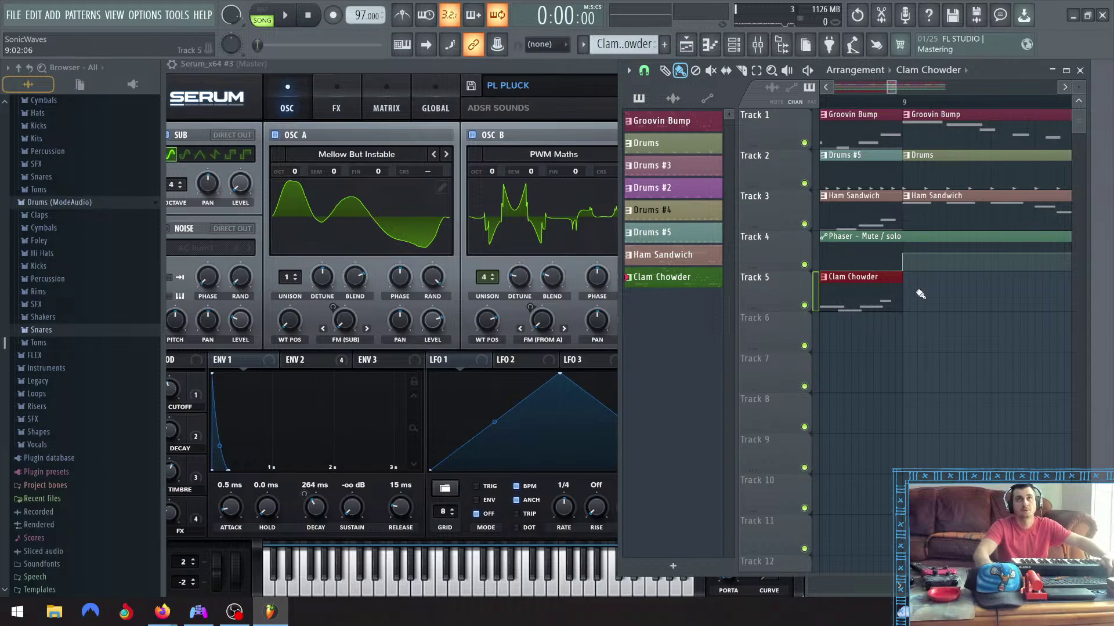
{"action": "scroll", "coordinate": [909, 293], "scroll_direction": "down", "scroll_amount": 4}
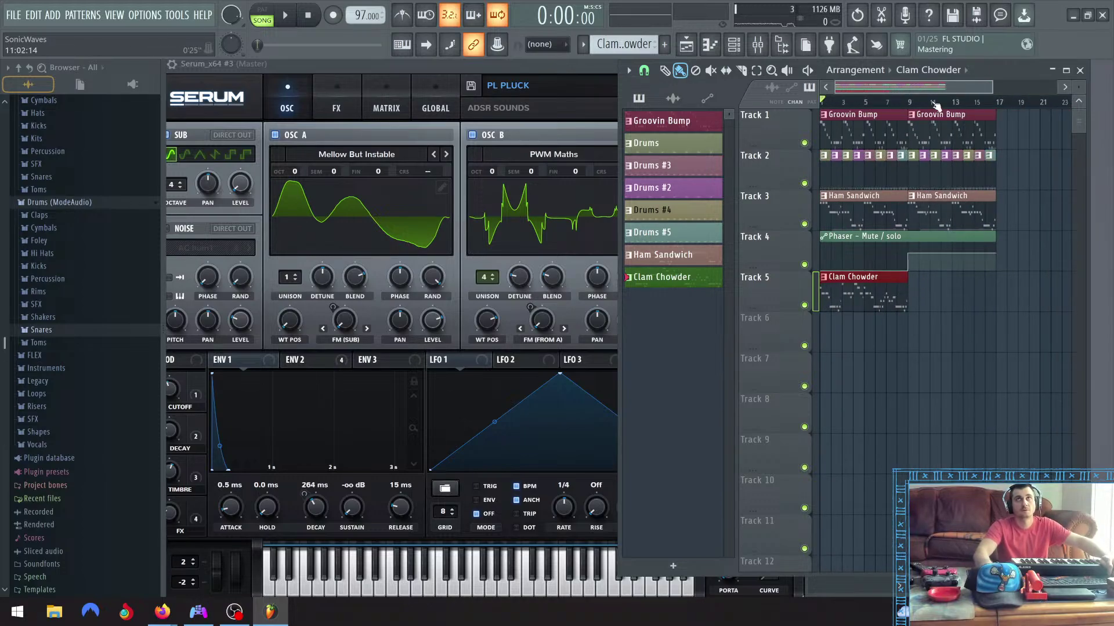
Open the Clam Chowder pattern's notes in the piano roll and quantize them
{"action": "double_click", "coordinate": [863, 286]}
{"action": "scroll", "coordinate": [442, 285], "scroll_direction": "up", "scroll_amount": 2}
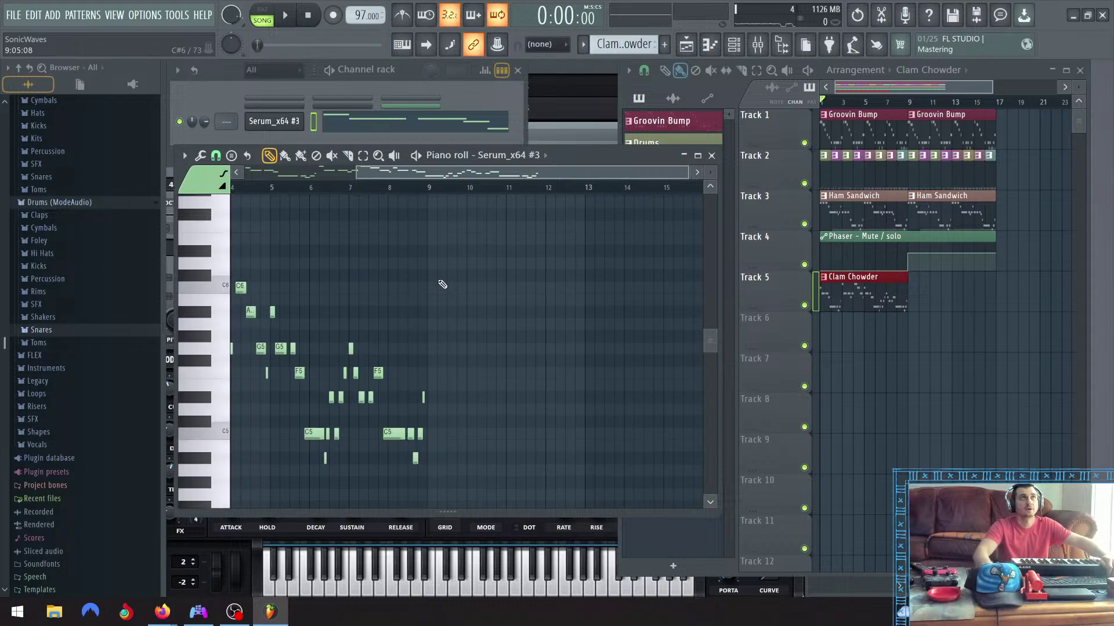
{"action": "left_click_drag", "start_coordinate": [499, 176], "coordinate": [252, 176]}
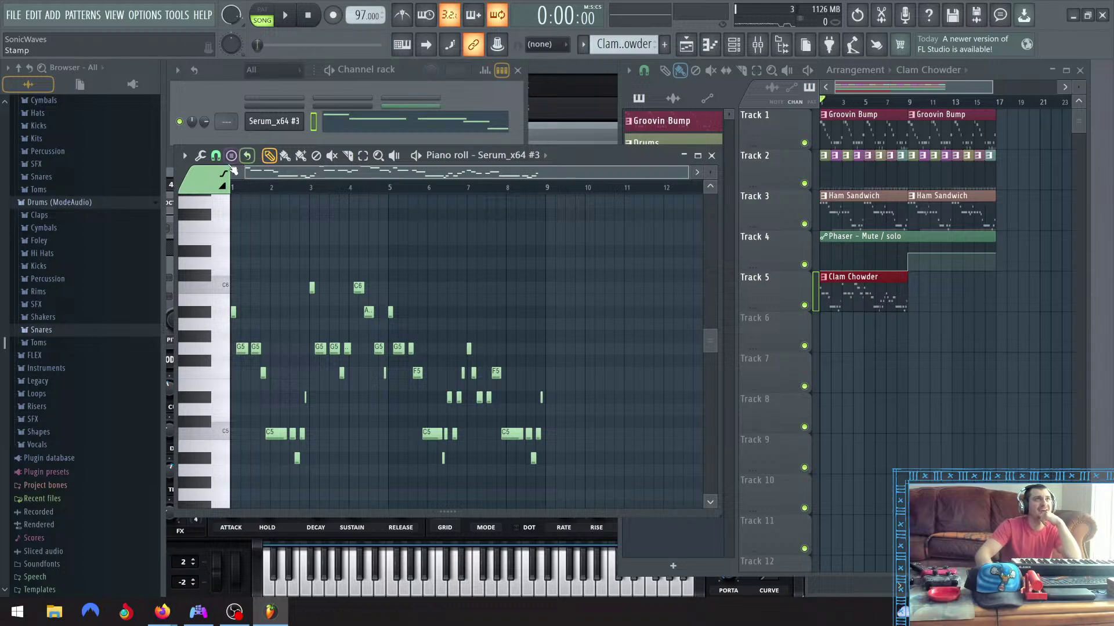
{"action": "left_click", "coordinate": [197, 156]}
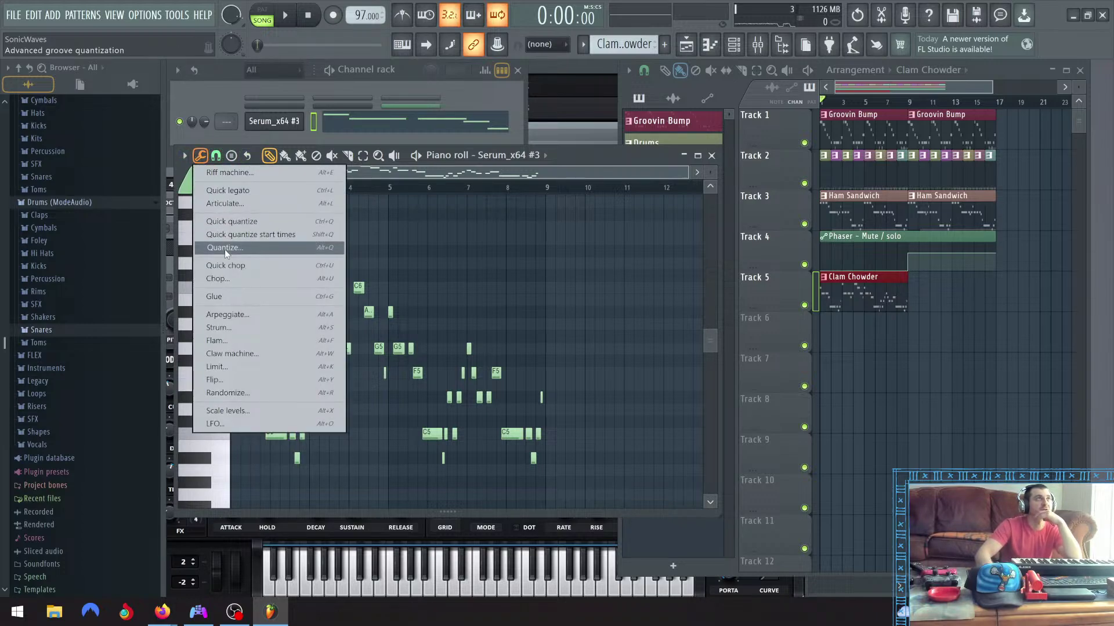
{"action": "left_click", "coordinate": [225, 248]}
{"action": "left_click", "coordinate": [633, 396]}
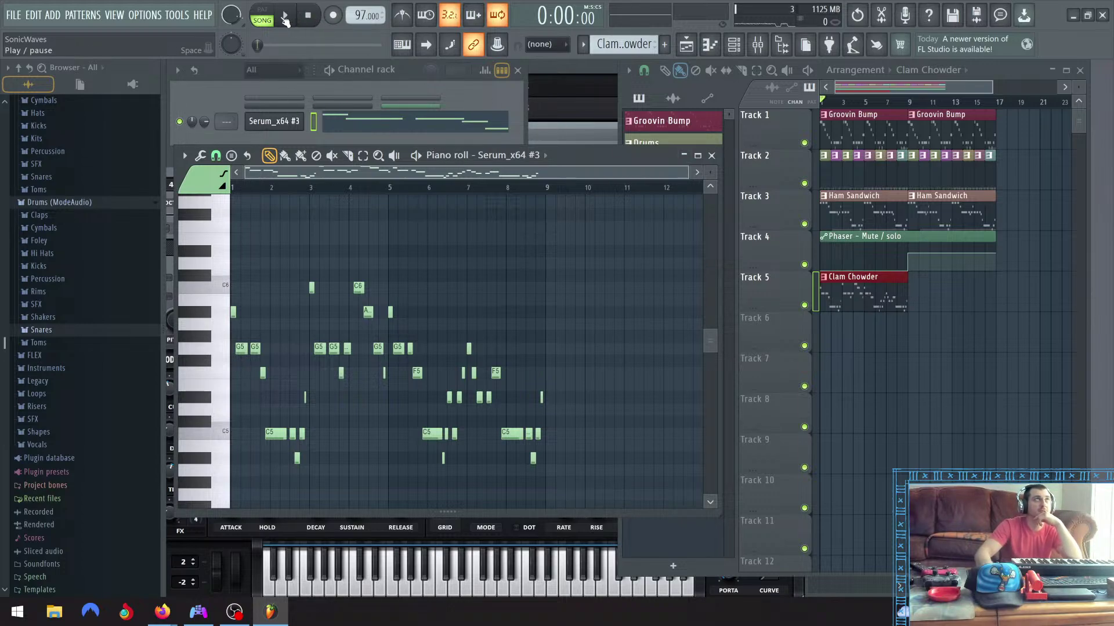
Play the quantized melody from the start and examine the timing and overlaps of the notes around bar 3
{"action": "left_click", "coordinate": [285, 19]}
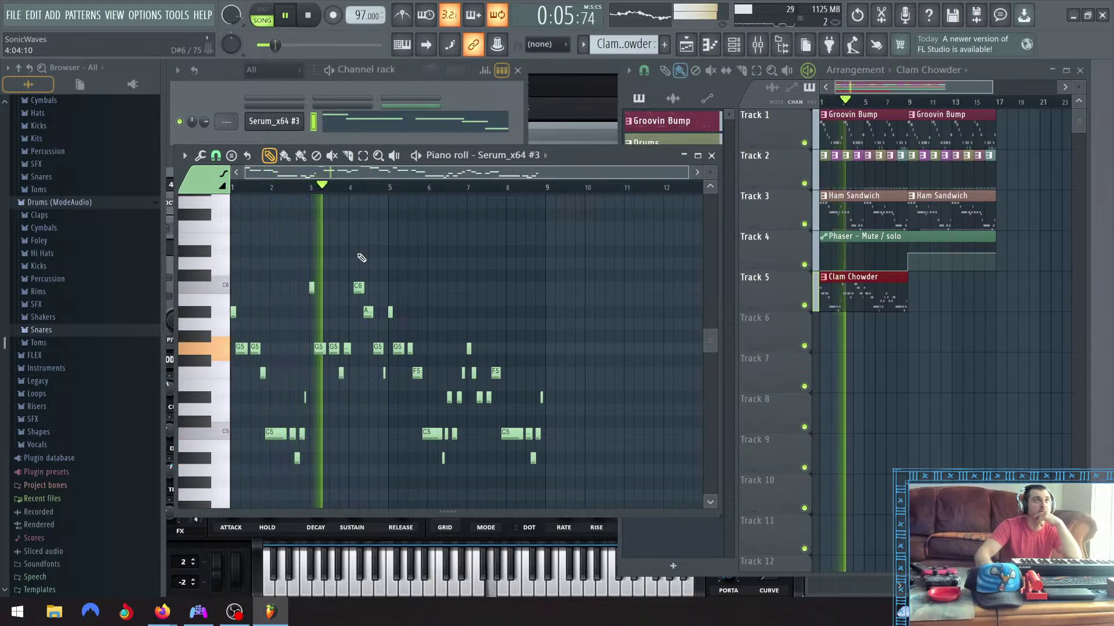
{"action": "left_click", "coordinate": [294, 16]}
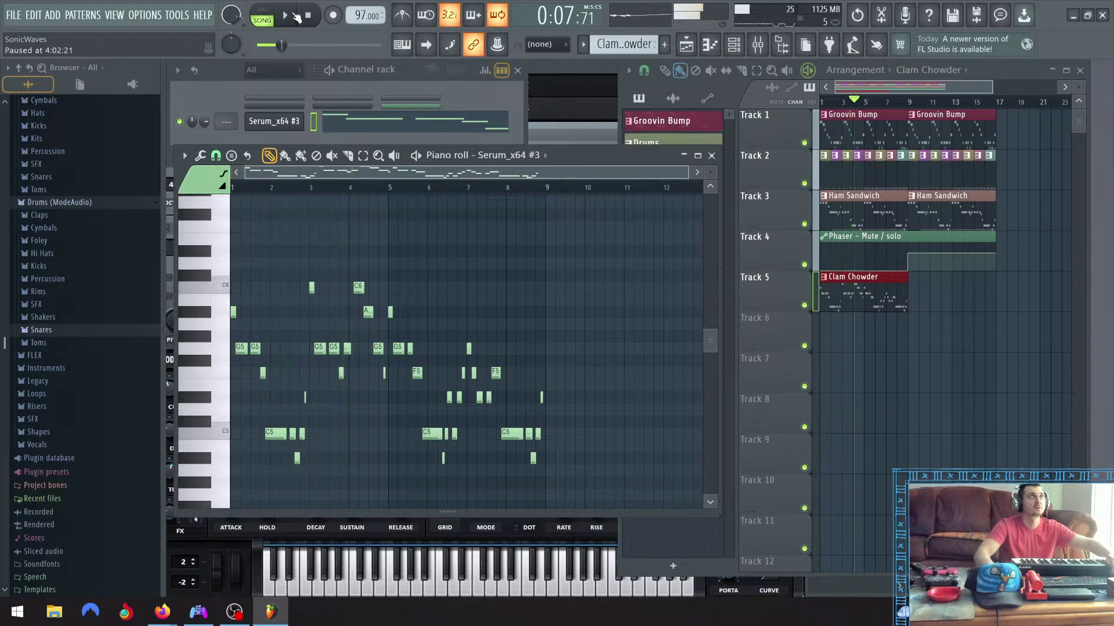
{"action": "left_click", "coordinate": [307, 16]}
{"action": "scroll", "coordinate": [307, 414], "scroll_direction": "up", "scroll_amount": 5}
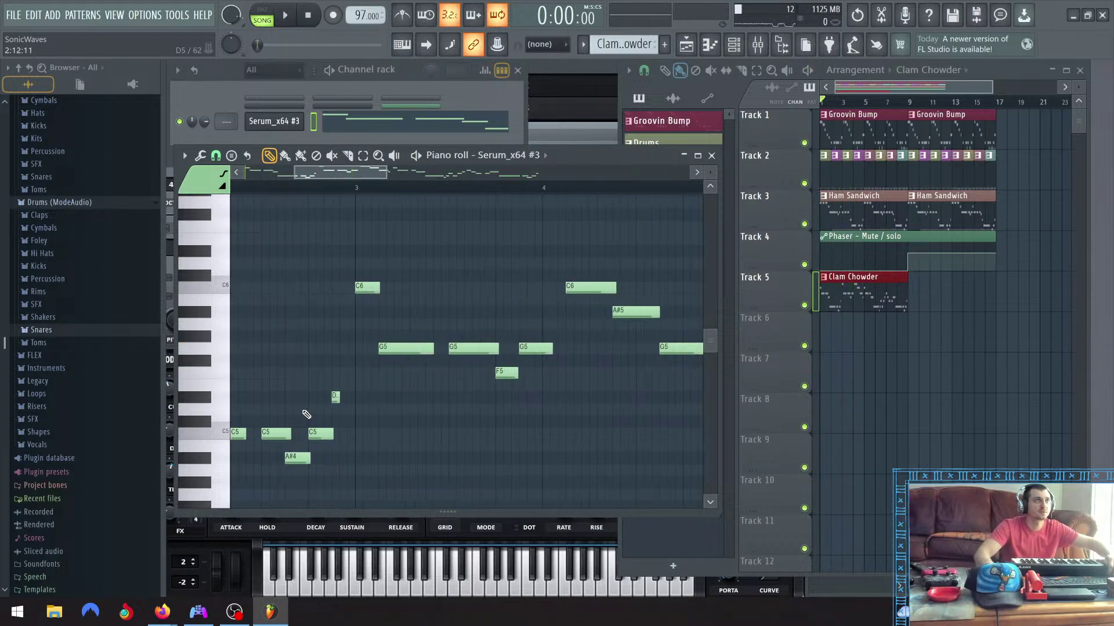
{"action": "scroll", "coordinate": [319, 415], "scroll_direction": "up", "scroll_amount": 2}
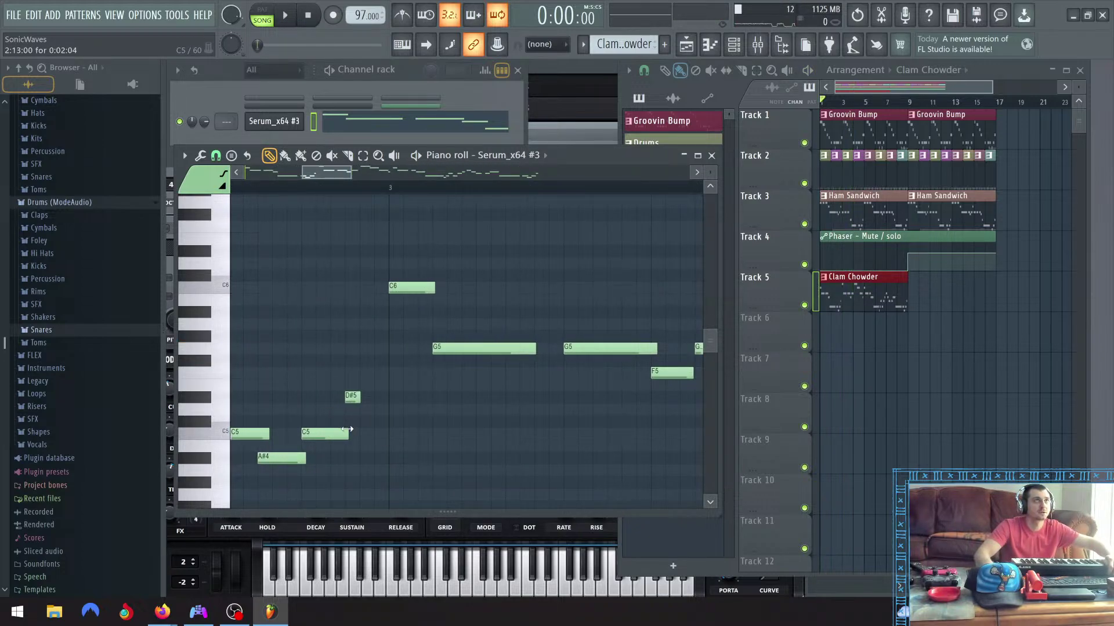
{"action": "scroll", "coordinate": [324, 392], "scroll_direction": "down", "scroll_amount": 4}
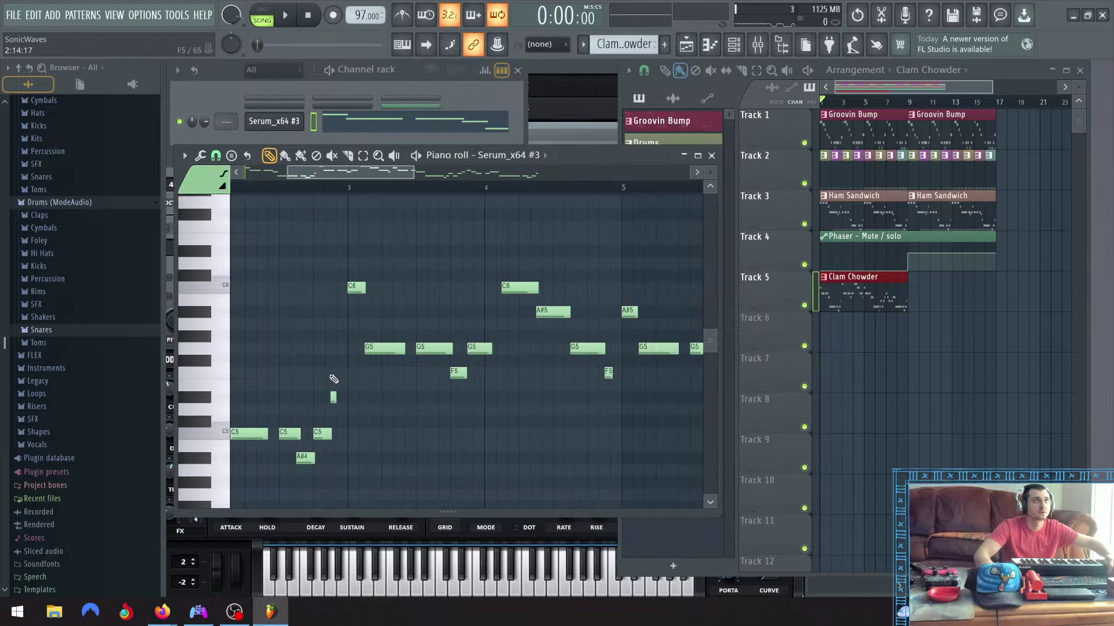
{"action": "left_click_drag", "start_coordinate": [357, 172], "coordinate": [274, 172]}
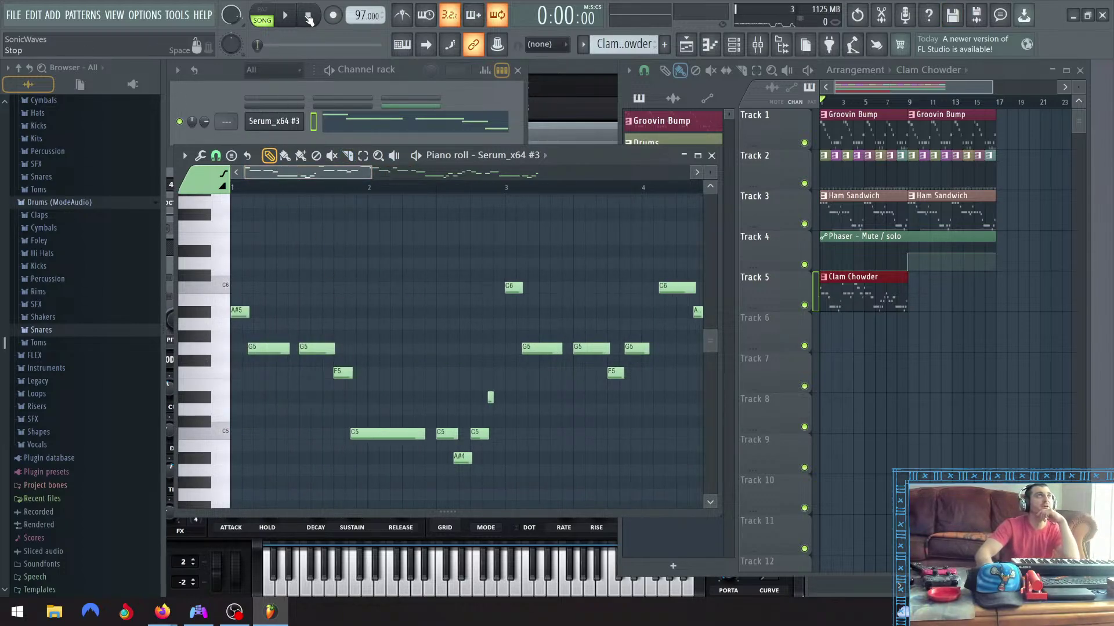
Replay the opening bars and shorten the A#4 note and the C5 after it, just before bar 3
{"action": "left_click", "coordinate": [292, 18]}
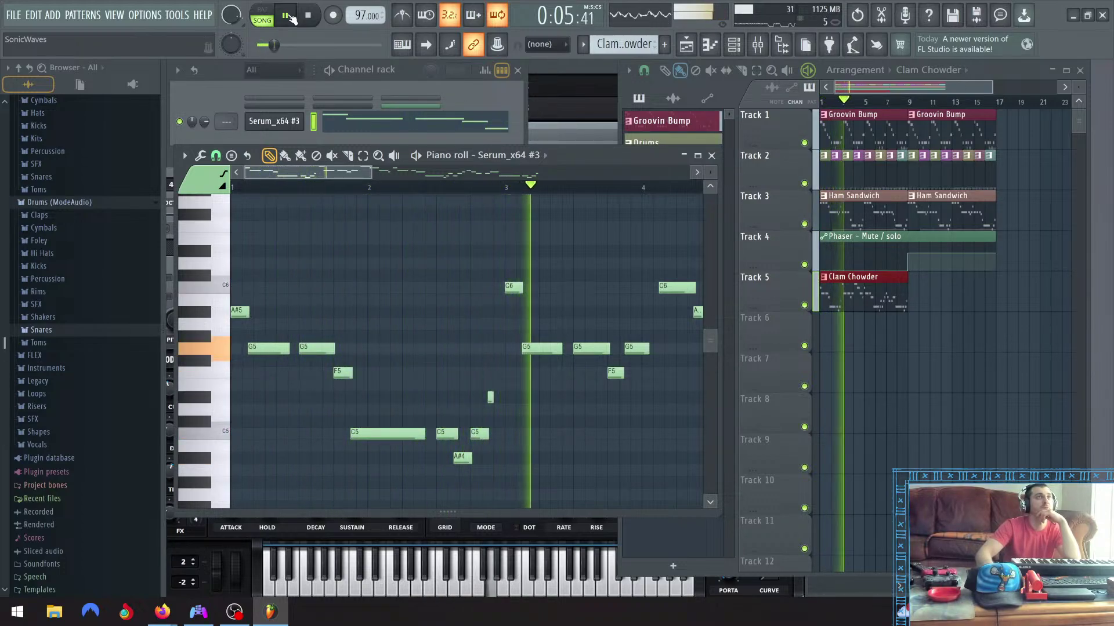
{"action": "left_click", "coordinate": [291, 18]}
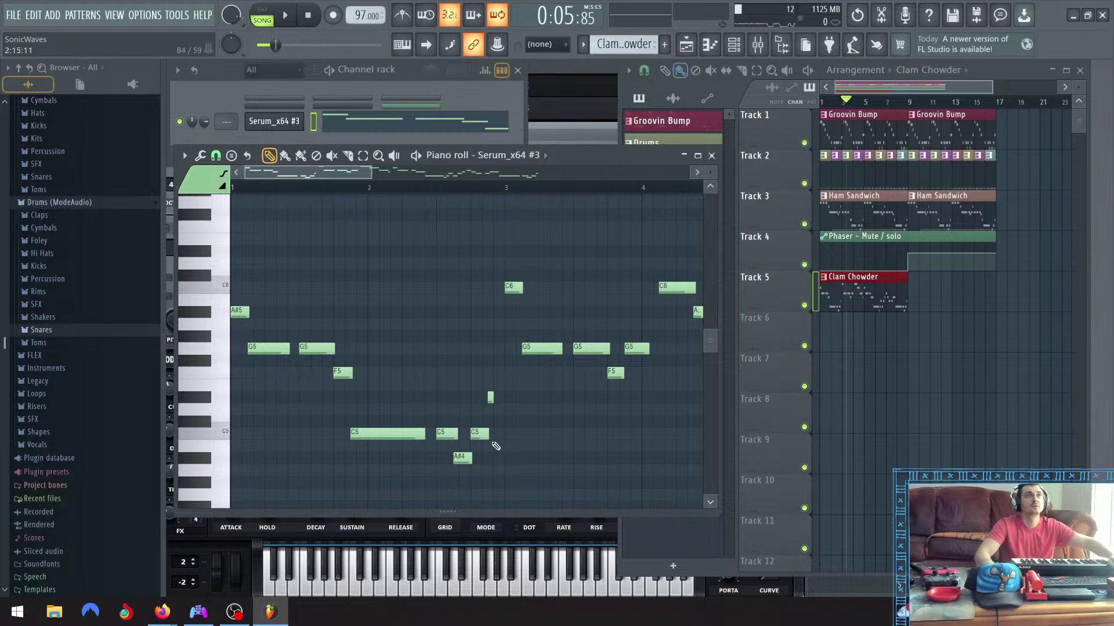
{"action": "scroll", "coordinate": [497, 425], "scroll_direction": "up", "scroll_amount": 3}
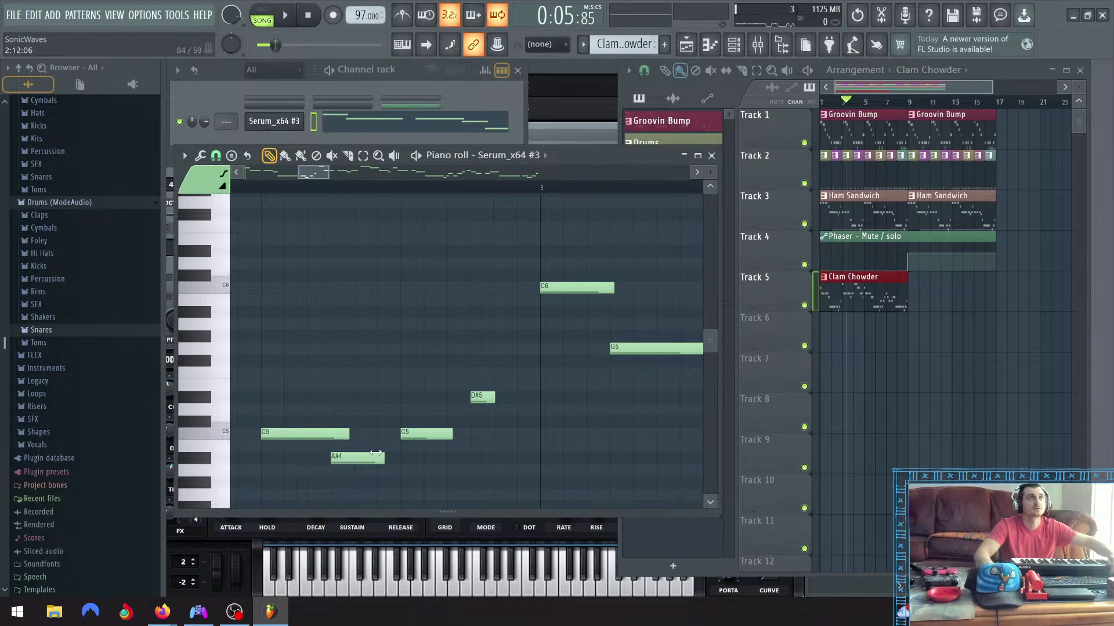
{"action": "scroll", "coordinate": [403, 455], "scroll_direction": "down", "scroll_amount": 6}
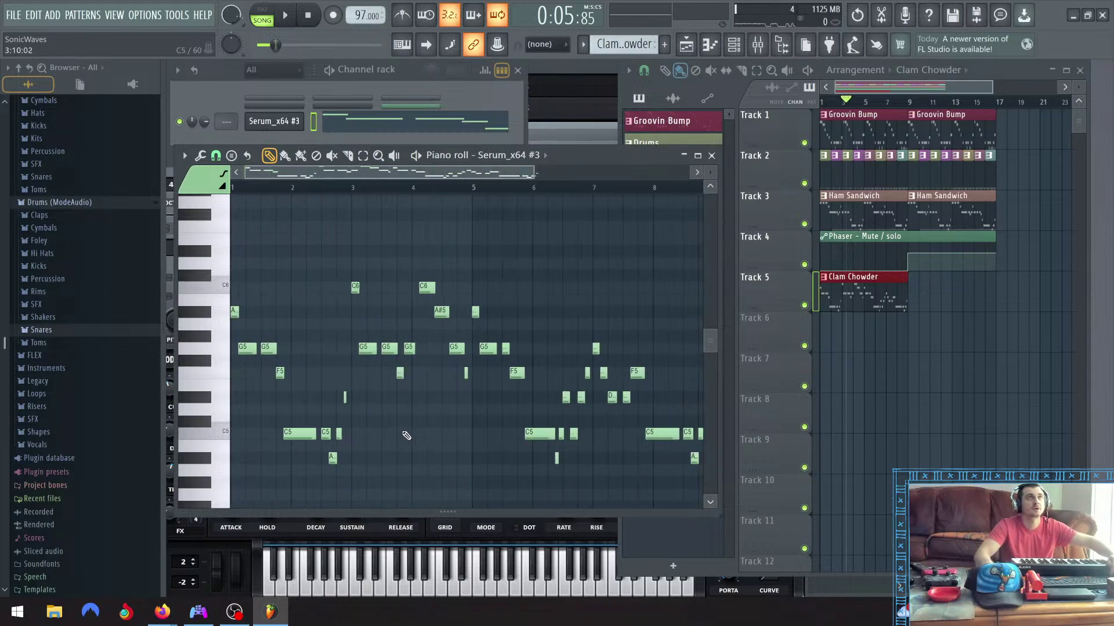
Listen on through bar 3 and shorten its first C6 note so it ends before the following G5
{"action": "left_click", "coordinate": [285, 17]}
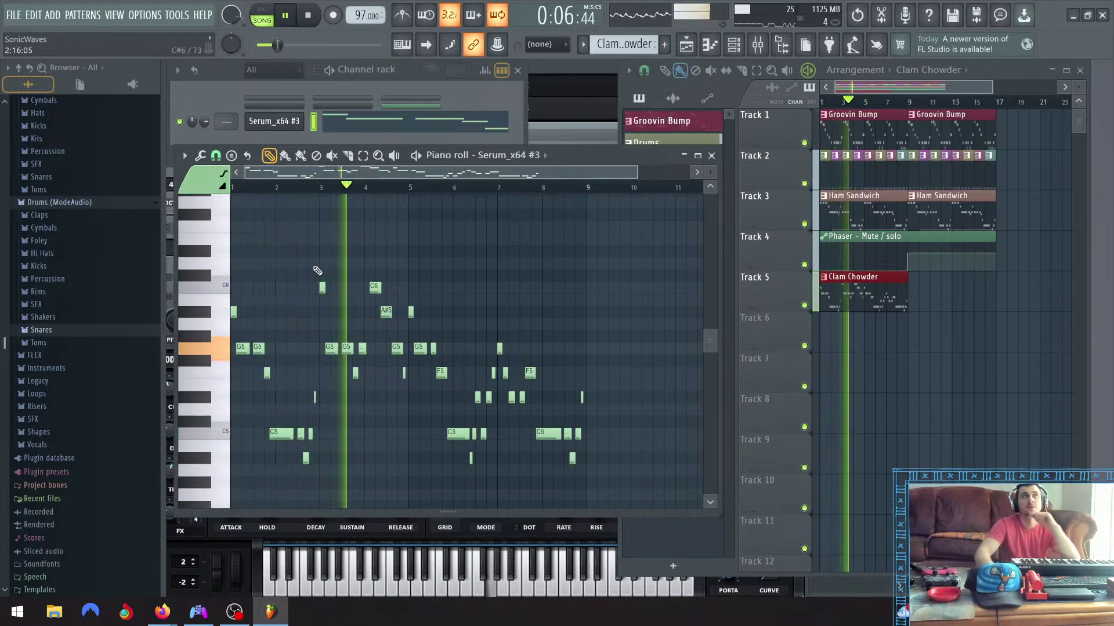
{"action": "key", "text": "space"}
{"action": "scroll", "coordinate": [313, 351], "scroll_direction": "up", "scroll_amount": 3}
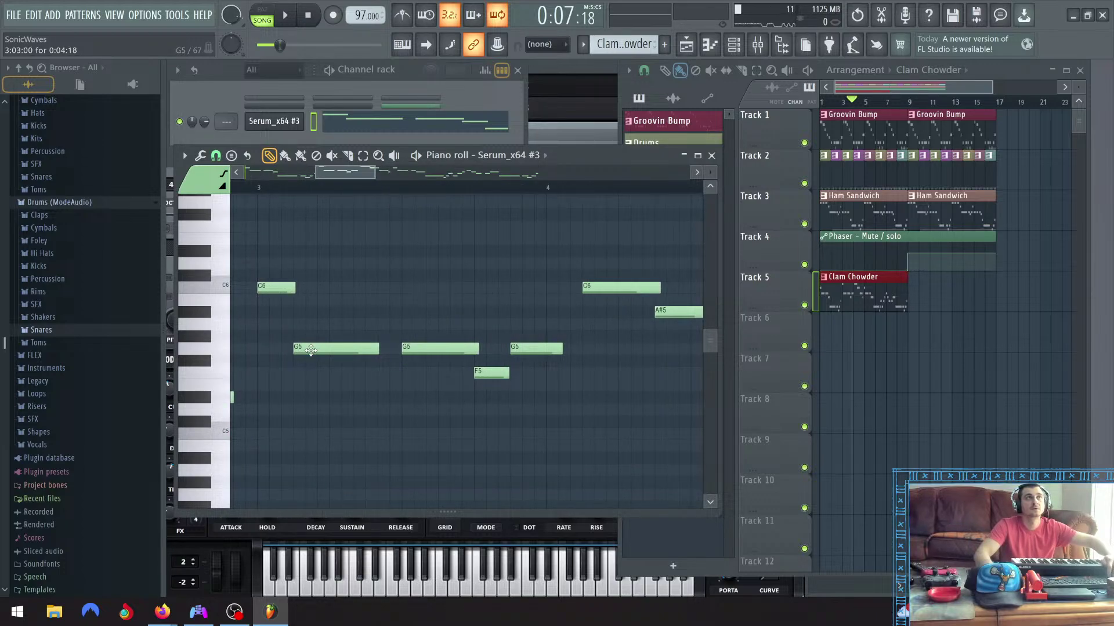
{"action": "left_click_drag", "start_coordinate": [294, 288], "coordinate": [290, 288]}
{"action": "scroll", "coordinate": [318, 345], "scroll_direction": "down", "scroll_amount": 3}
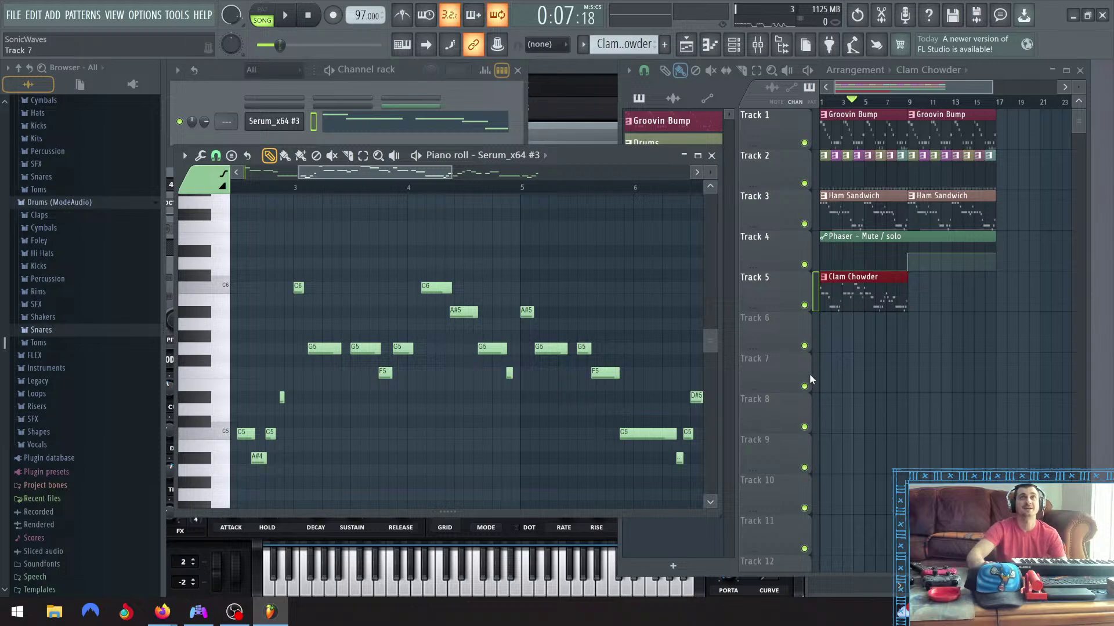
{"action": "left_click", "coordinate": [942, 87]}
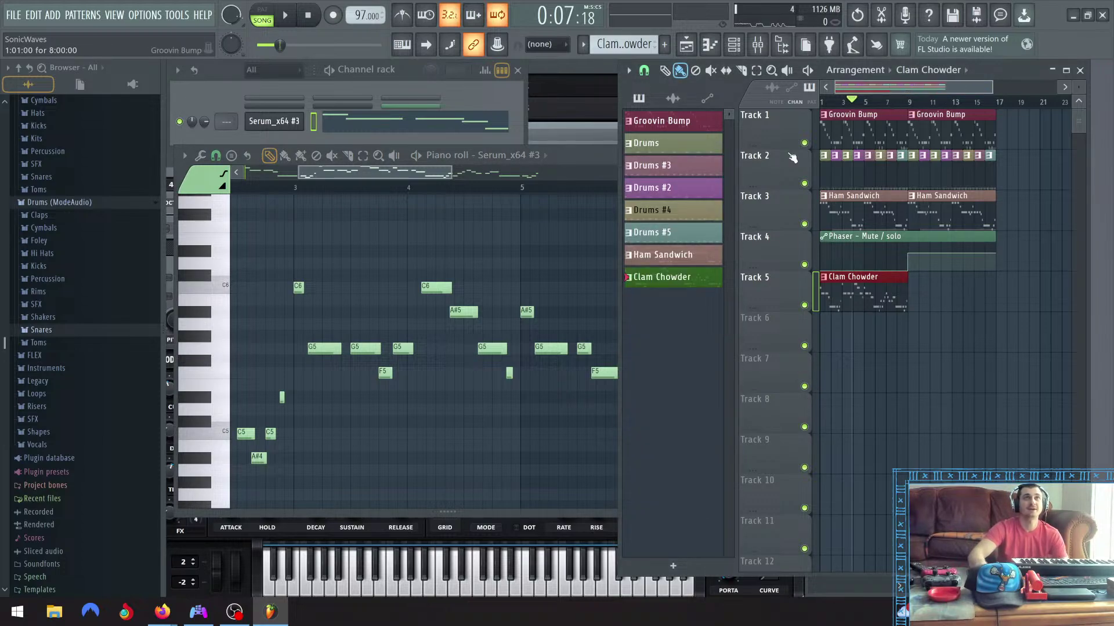
{"action": "left_click", "coordinate": [578, 157]}
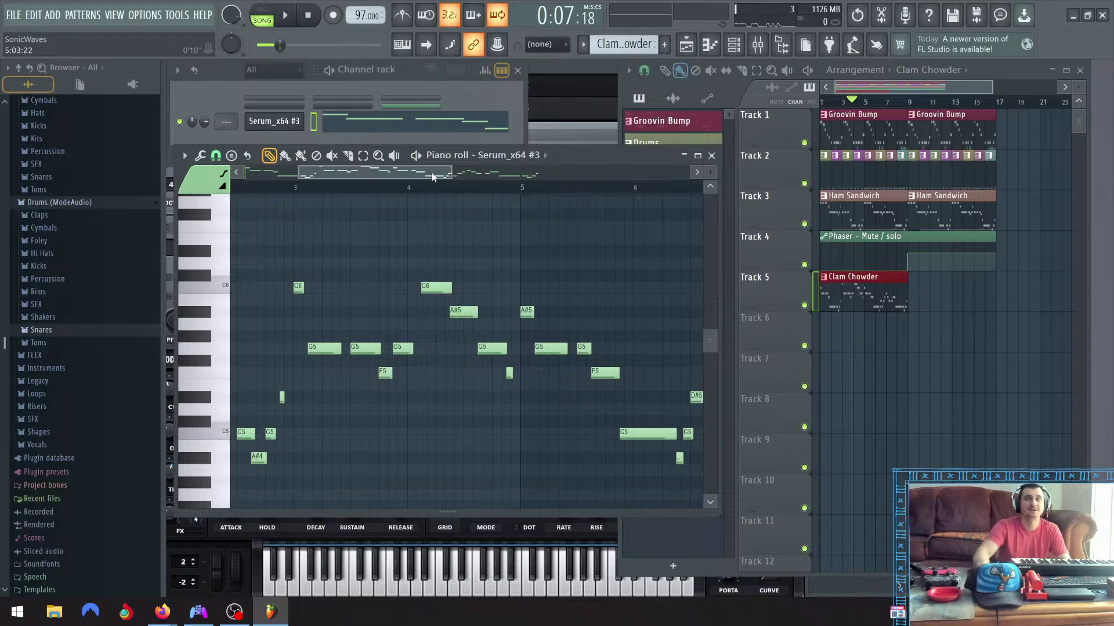
{"action": "left_click_drag", "start_coordinate": [431, 174], "coordinate": [446, 173]}
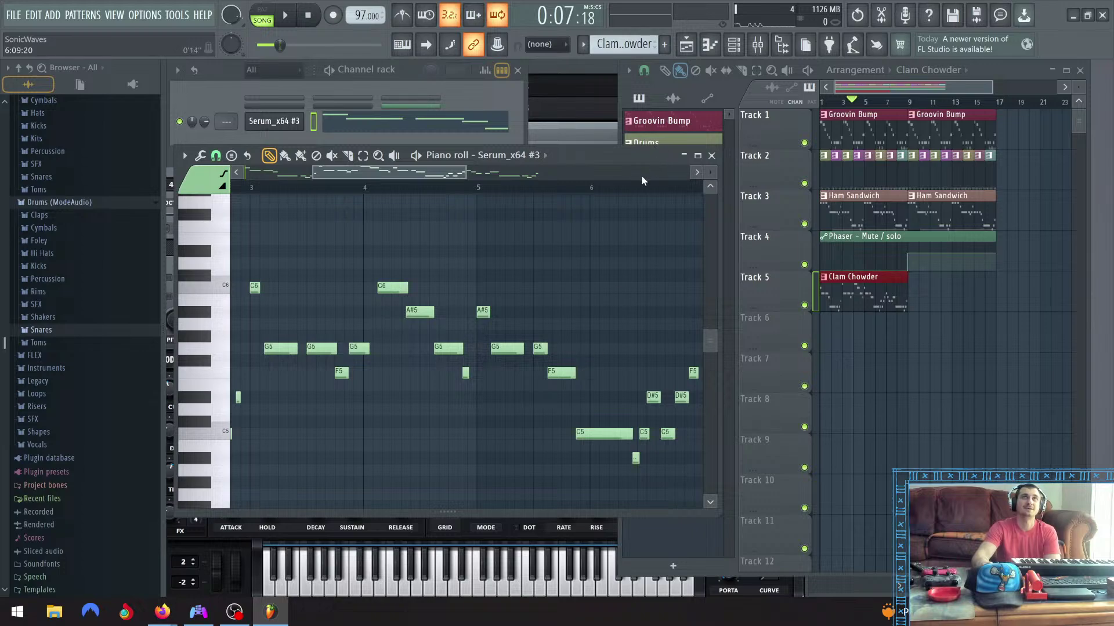
{"action": "left_click_drag", "start_coordinate": [426, 176], "coordinate": [347, 203]}
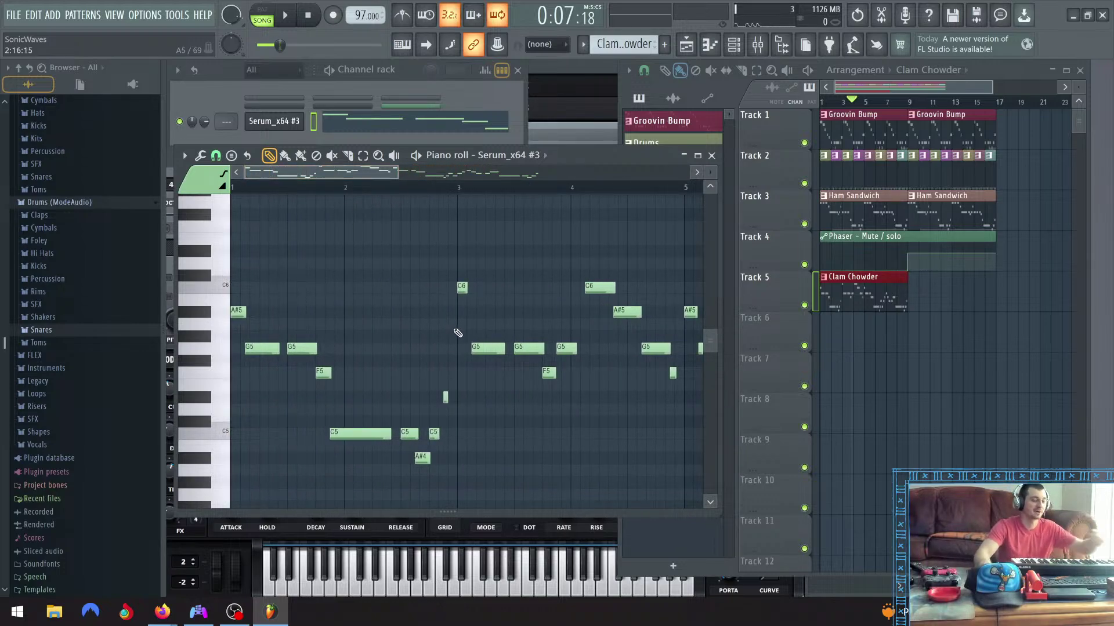
{"action": "scroll", "coordinate": [455, 335], "scroll_direction": "down", "scroll_amount": 5}
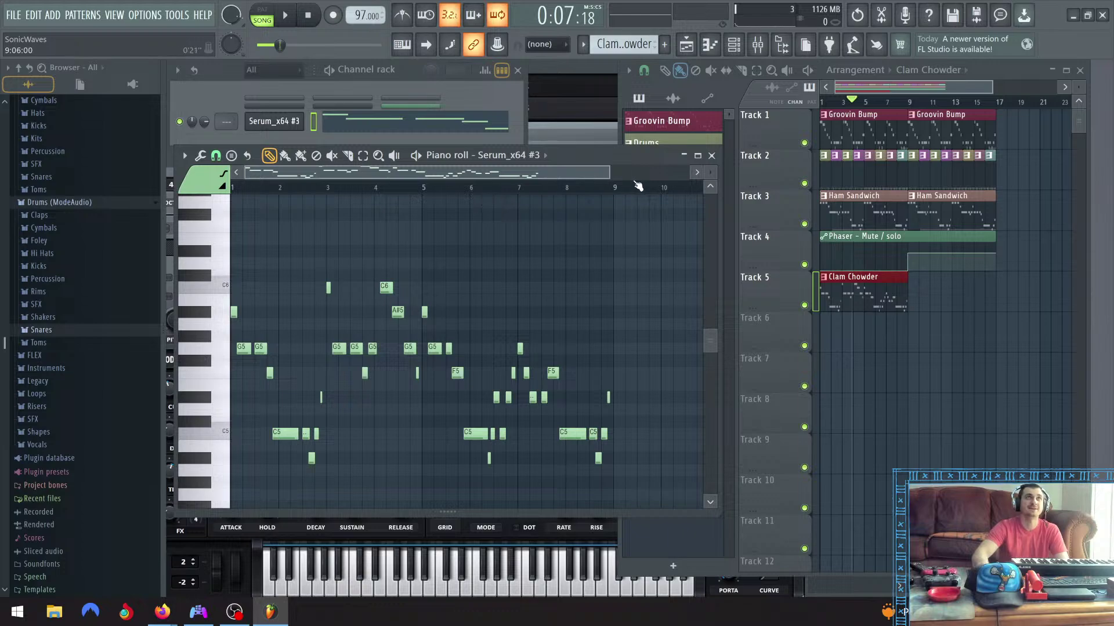
Deselect the Clam Chowder clip on Track 5 and return to its notes in the piano roll
{"action": "left_click", "coordinate": [954, 75]}
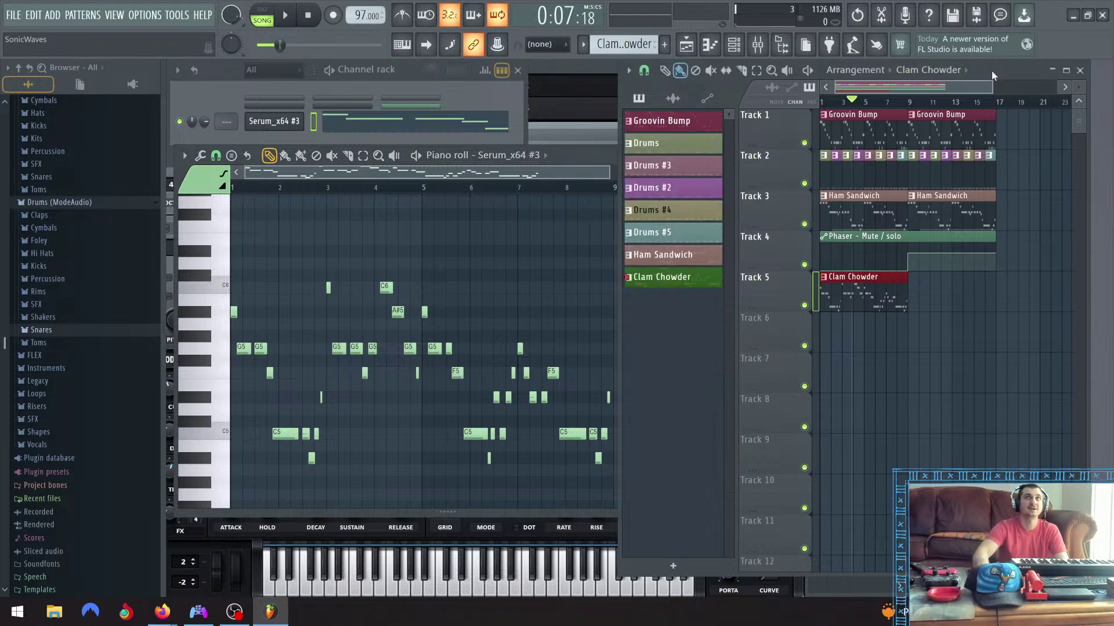
{"action": "left_click", "coordinate": [973, 385]}
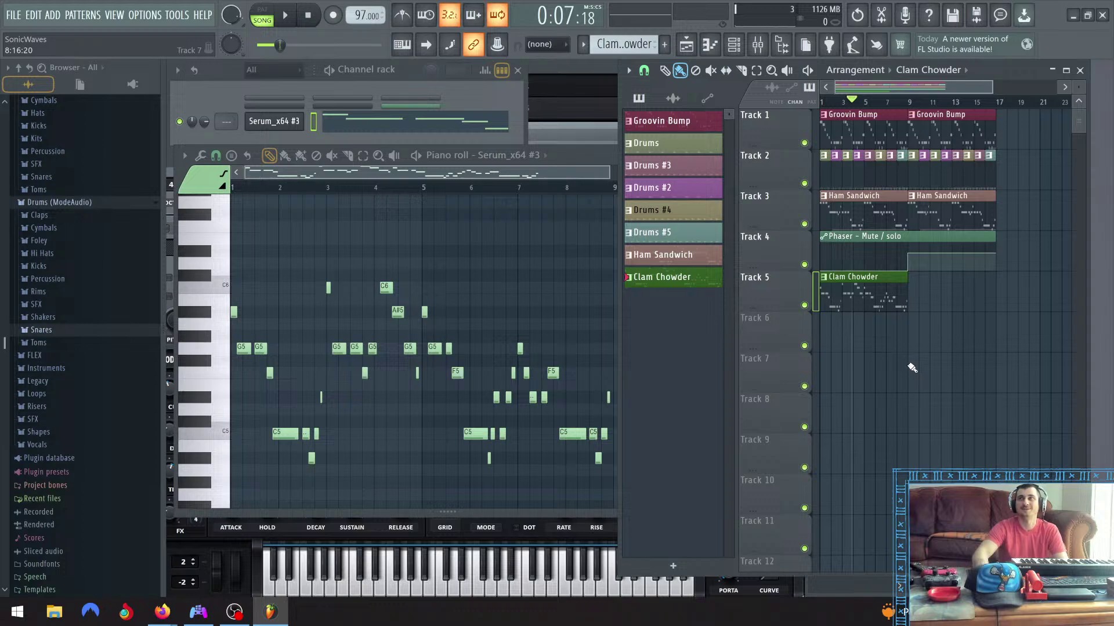
{"action": "left_click", "coordinate": [594, 160]}
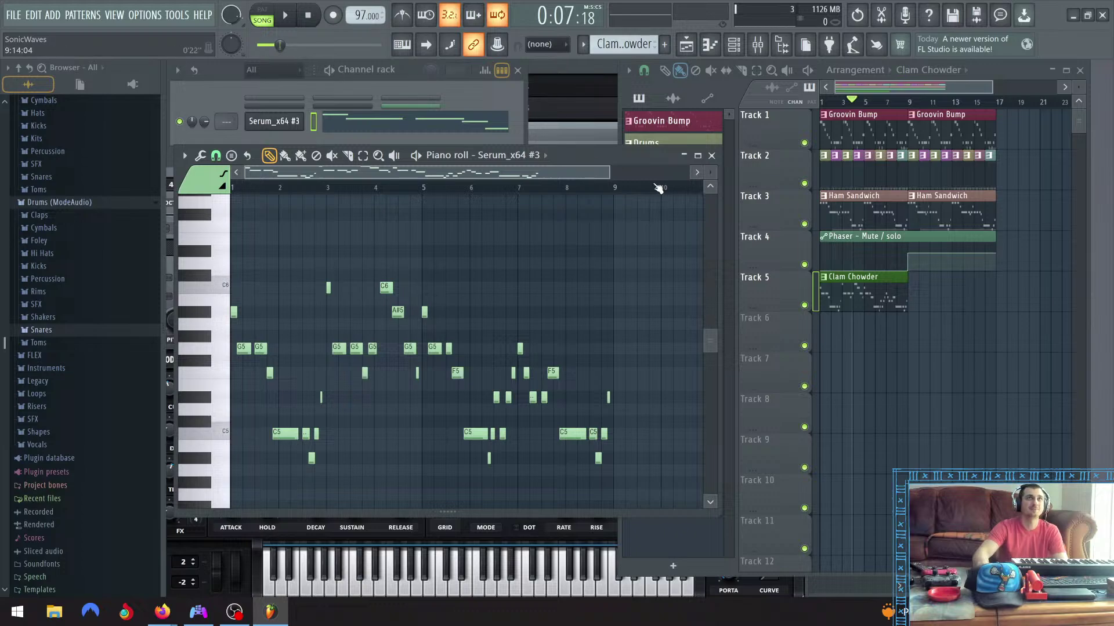
Play the song from the start and move the short C6 note at bar 3 down to A#5
{"action": "left_click", "coordinate": [309, 17]}
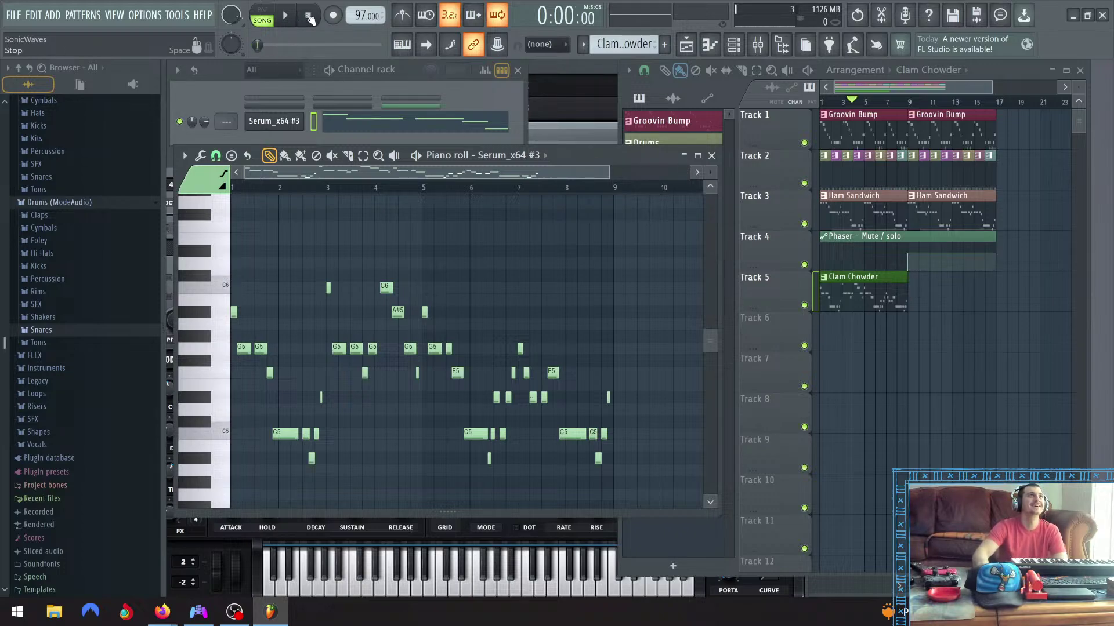
{"action": "left_click", "coordinate": [286, 16]}
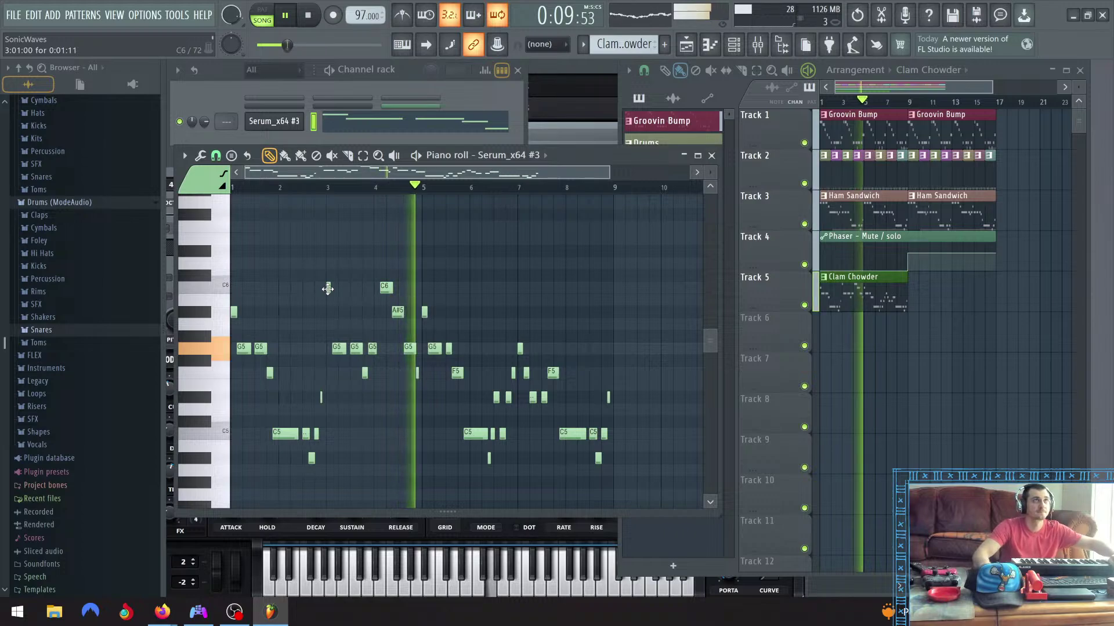
{"action": "left_click_drag", "start_coordinate": [327, 289], "coordinate": [328, 318]}
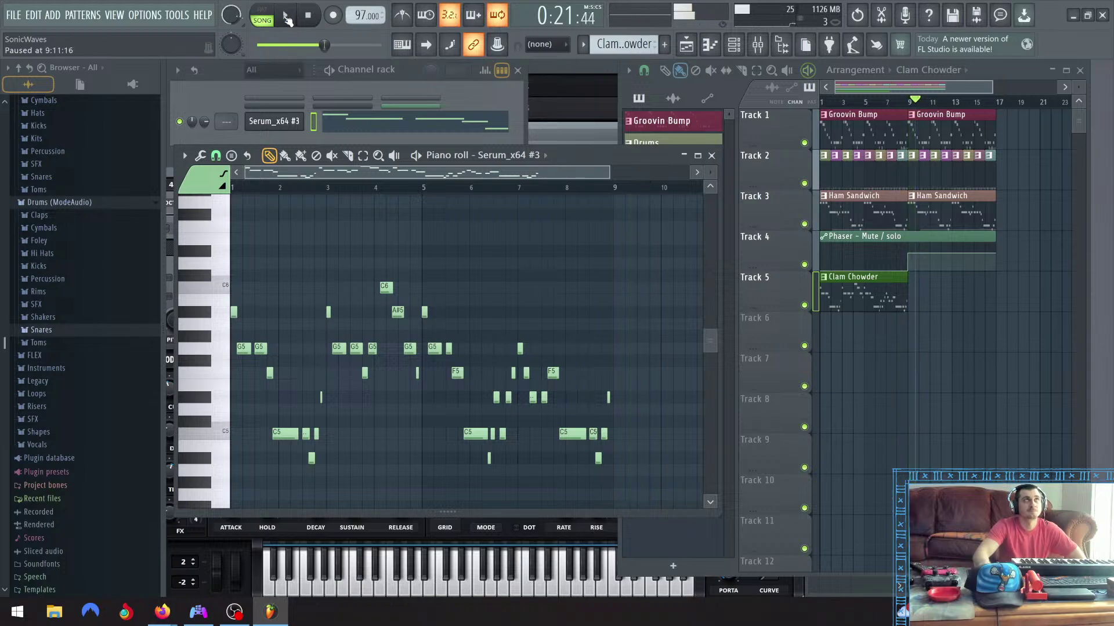
Replay the melody, delete the first G5 note in bar 3 and redraw it at the same position with the next G5's length
{"action": "left_click", "coordinate": [308, 15]}
{"action": "left_click", "coordinate": [292, 15]}
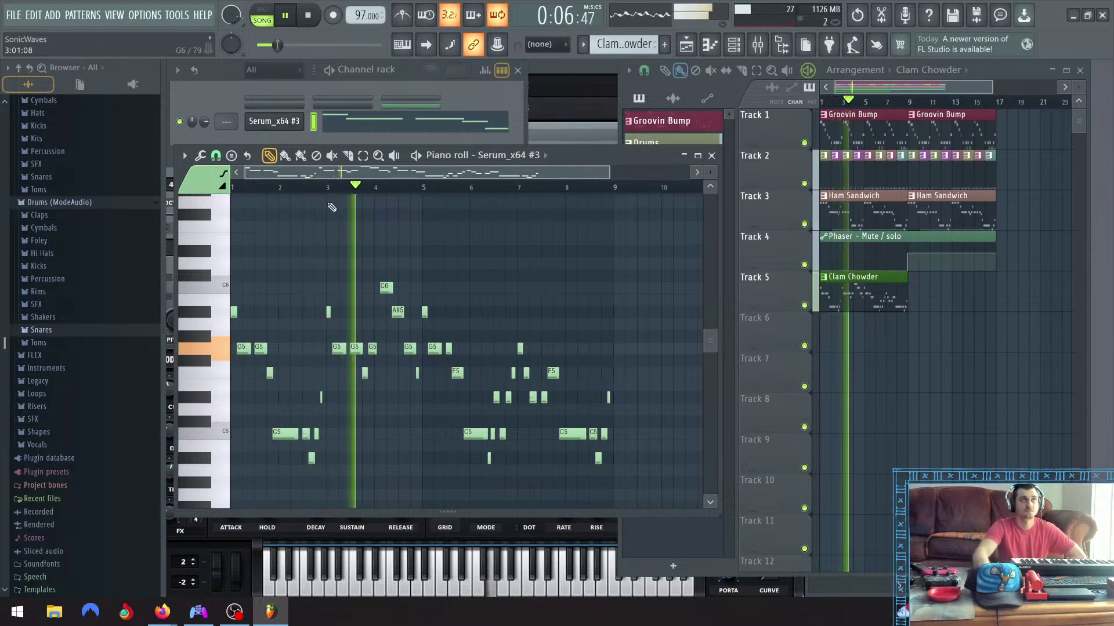
{"action": "scroll", "coordinate": [330, 354], "scroll_direction": "up", "scroll_amount": 3}
{"action": "scroll", "coordinate": [331, 354], "scroll_direction": "up", "scroll_amount": 2}
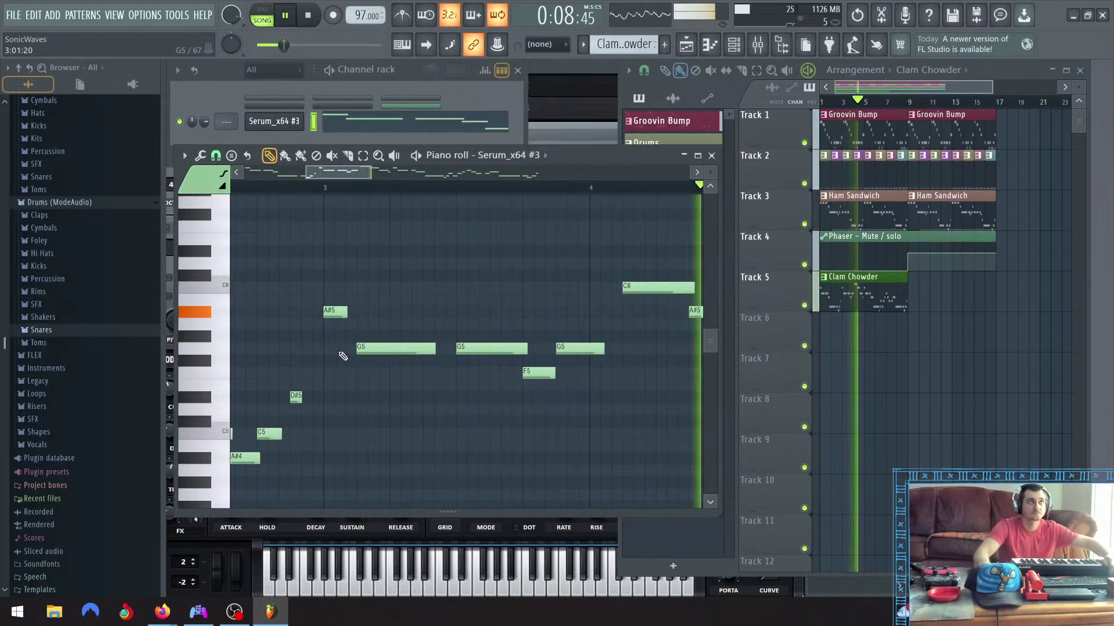
{"action": "right_click", "coordinate": [380, 348]}
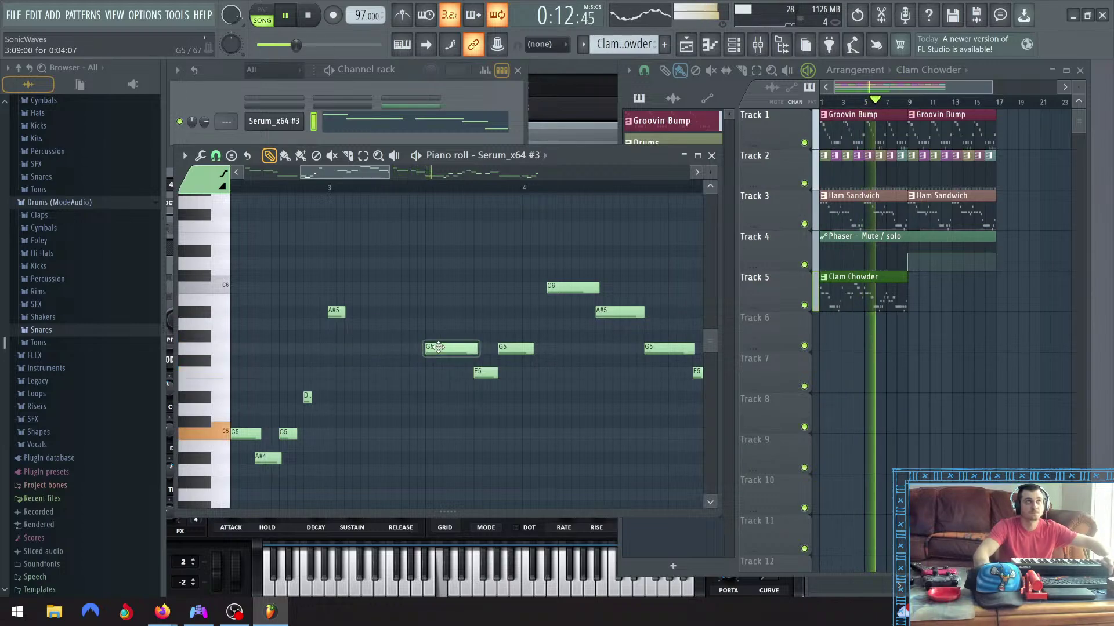
{"action": "left_click", "coordinate": [377, 348]}
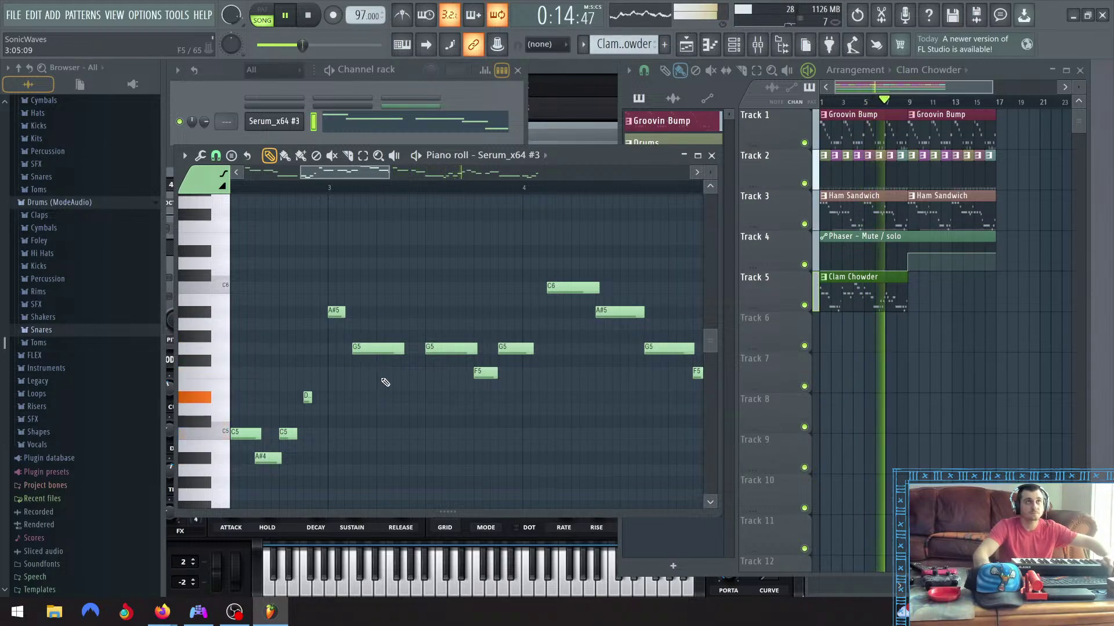
Quantize the Clam Chowder notes again, then close the piano roll and stop playback
{"action": "scroll", "coordinate": [383, 377], "scroll_direction": "down", "scroll_amount": 5}
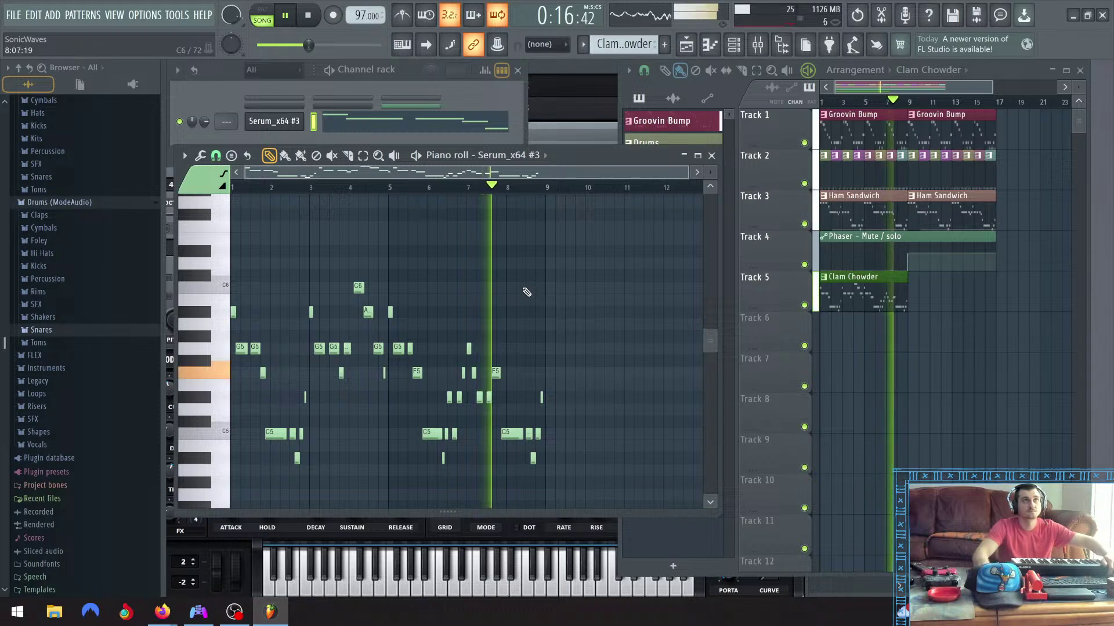
{"action": "left_click", "coordinate": [201, 157]}
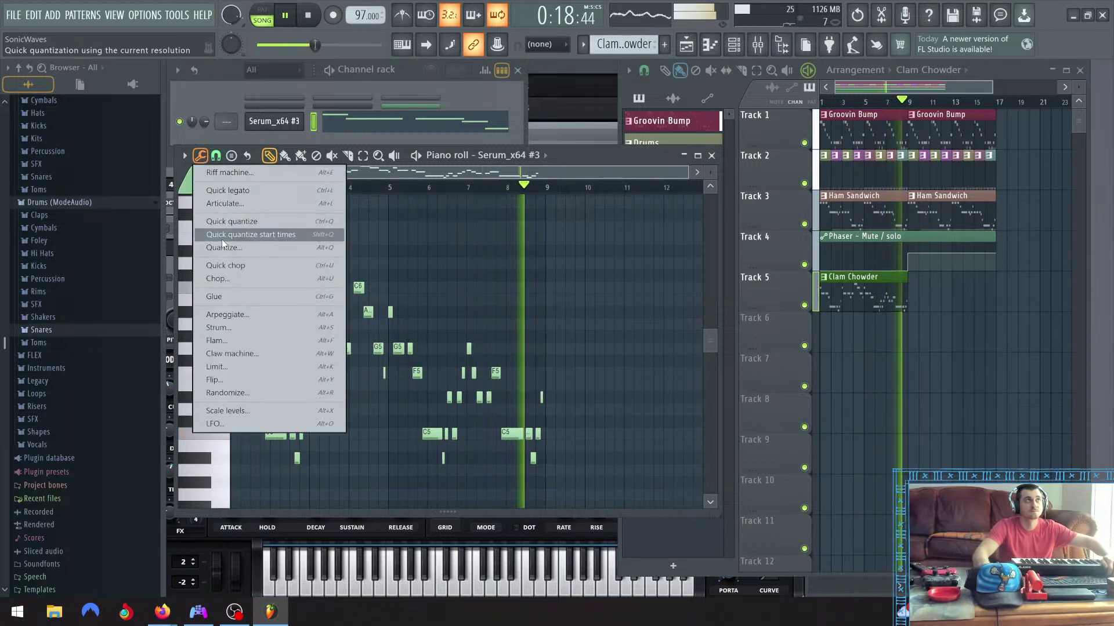
{"action": "left_click", "coordinate": [224, 242]}
{"action": "left_click", "coordinate": [638, 395]}
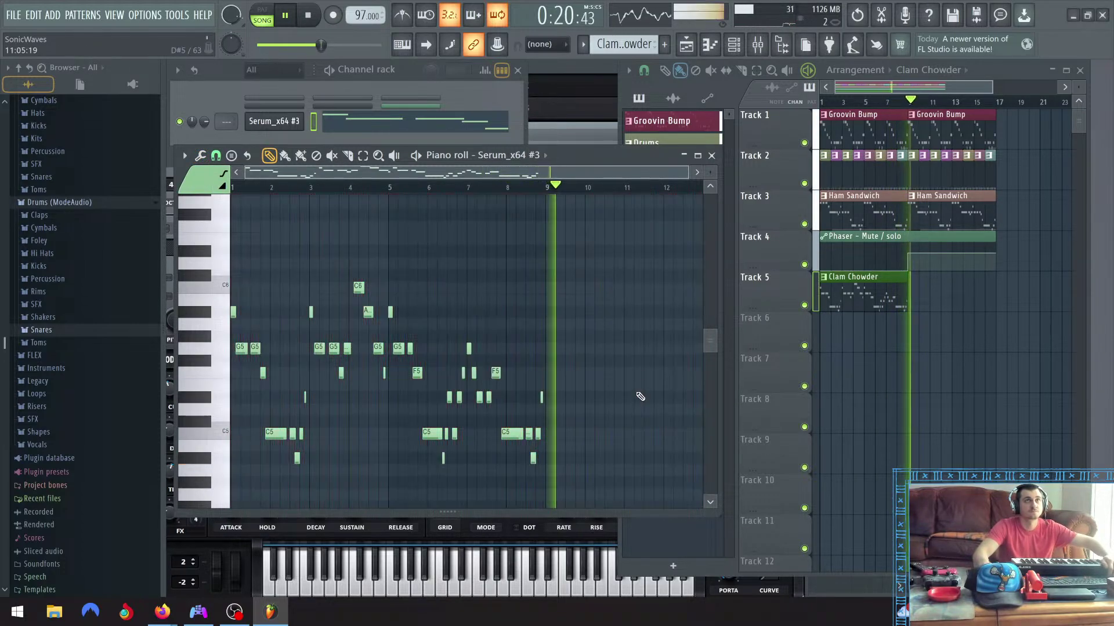
{"action": "left_click", "coordinate": [711, 156]}
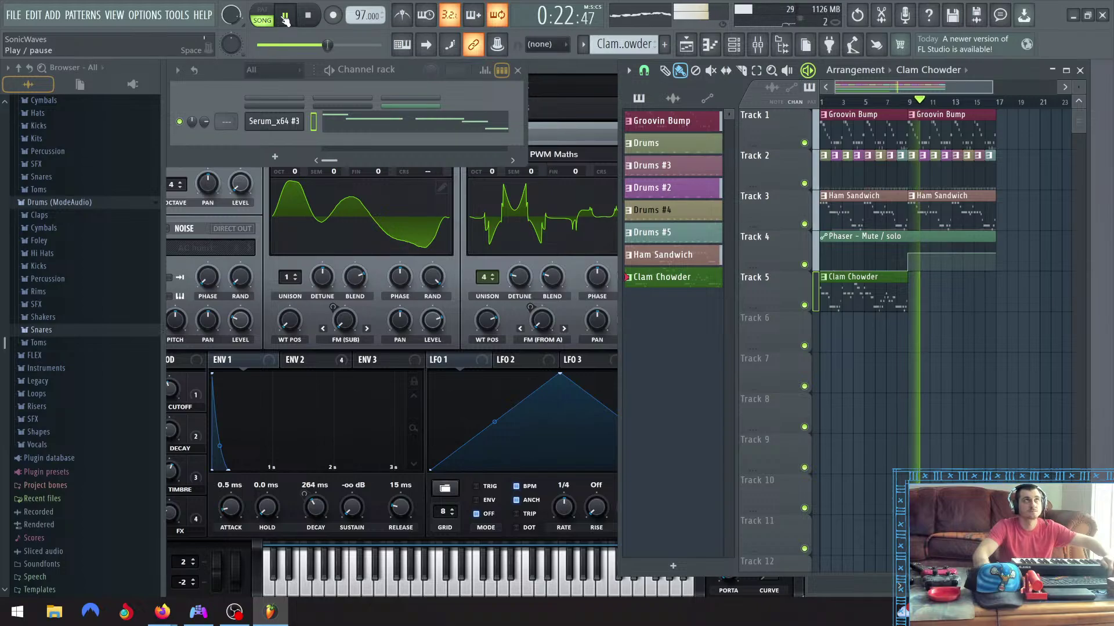
{"action": "key", "text": "space"}
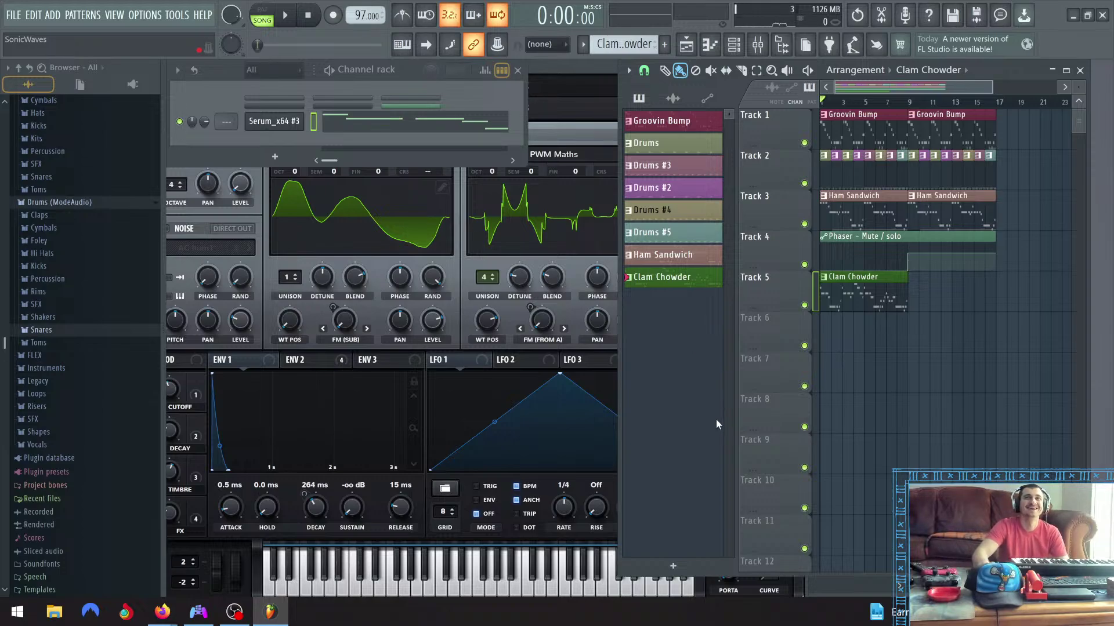
Play the arrangement through bar 8 and copy the Clam Chowder clip to bar 9 on Track 5, checking its alignment
{"action": "left_click", "coordinate": [285, 19]}
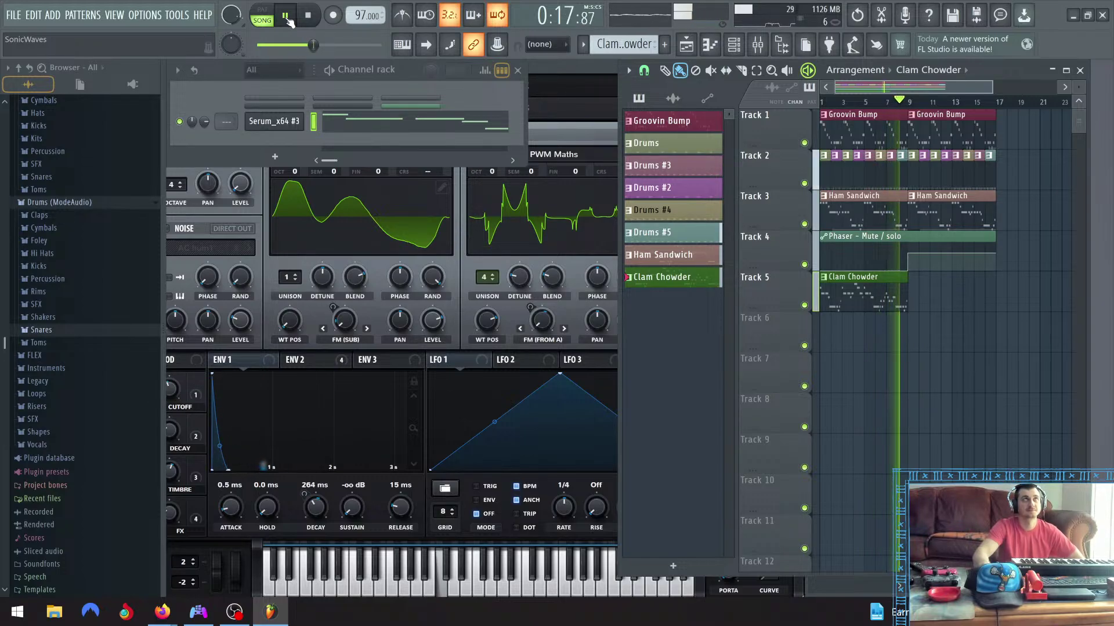
{"action": "left_click", "coordinate": [289, 22]}
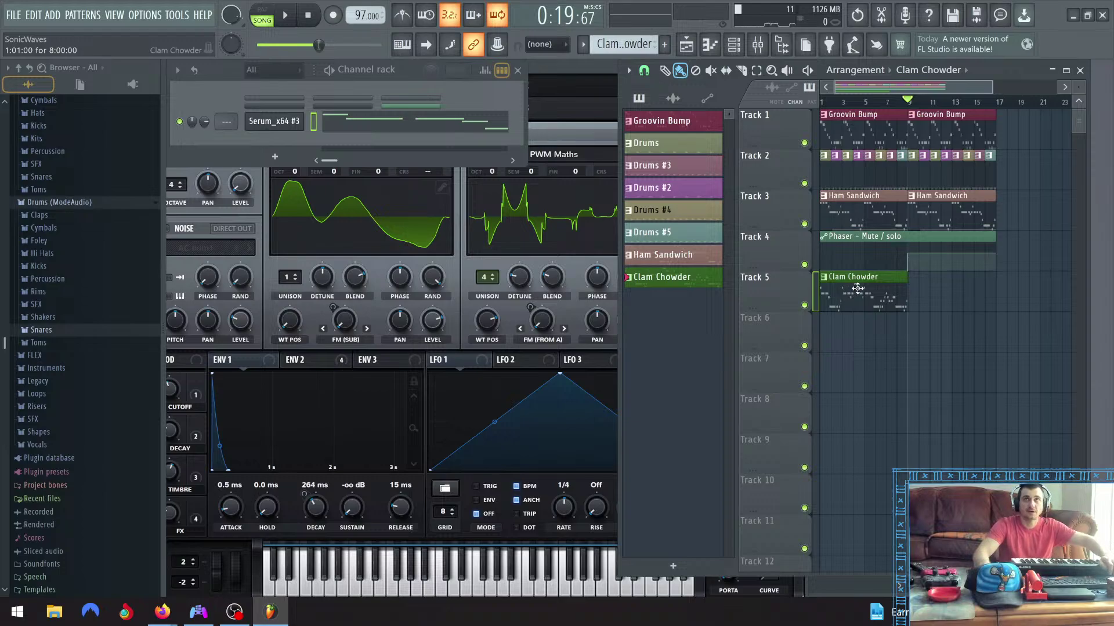
{"action": "left_click_drag", "start_coordinate": [858, 289], "coordinate": [945, 301]}
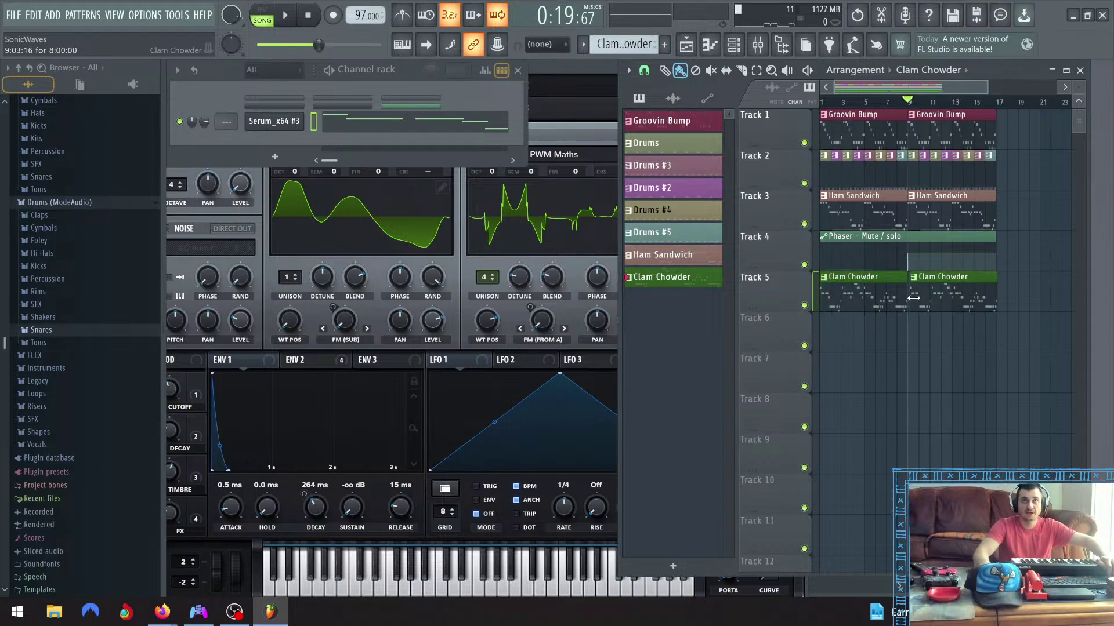
{"action": "scroll", "coordinate": [913, 297], "scroll_direction": "up", "scroll_amount": 4}
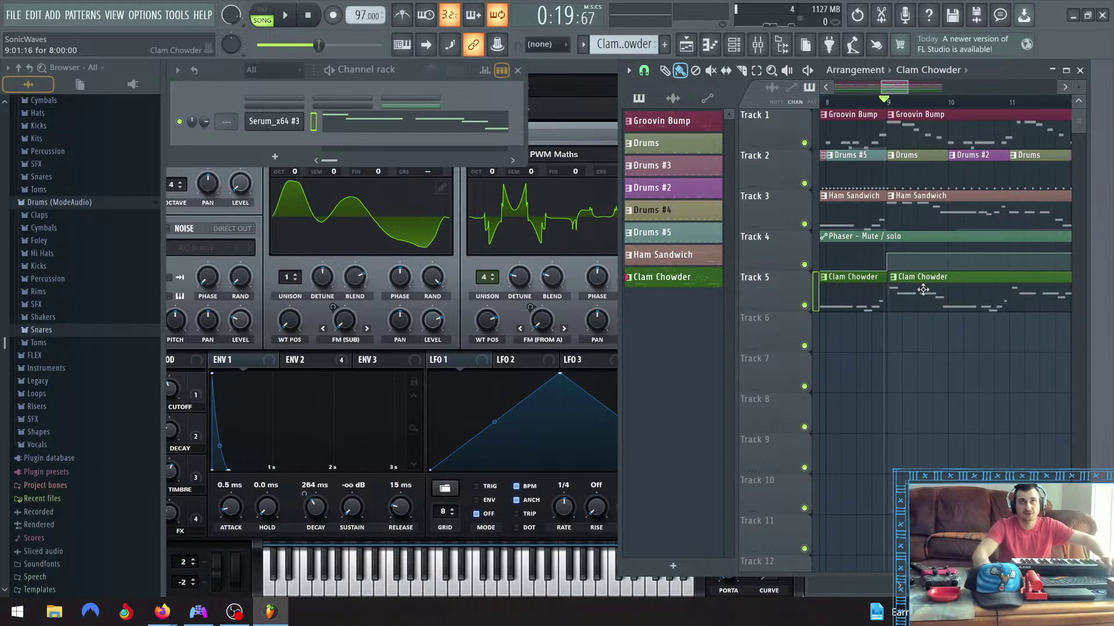
{"action": "scroll", "coordinate": [913, 302], "scroll_direction": "up", "scroll_amount": 2}
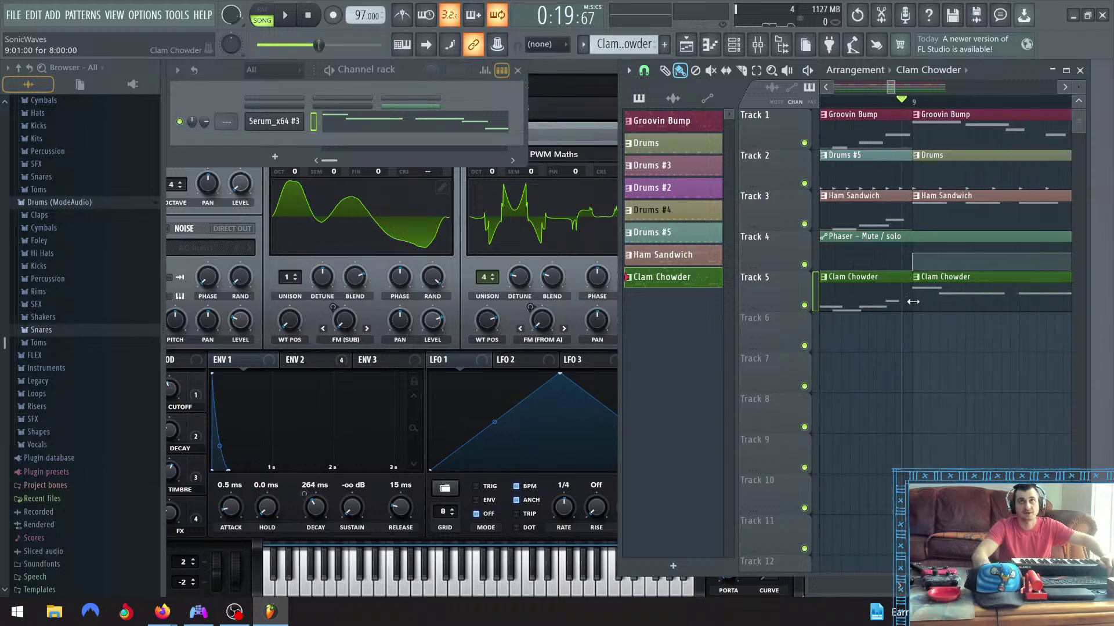
{"action": "scroll", "coordinate": [916, 305], "scroll_direction": "down", "scroll_amount": 6}
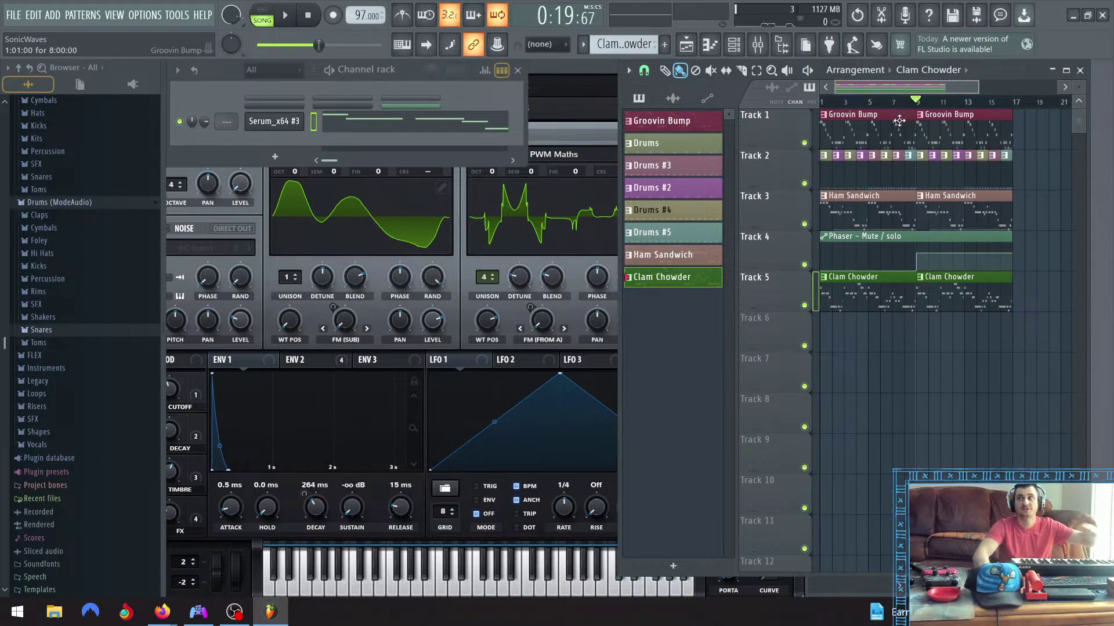
Close the Serum PL PLUCK window and briefly play the arrangement from the start
{"action": "left_click", "coordinate": [779, 336]}
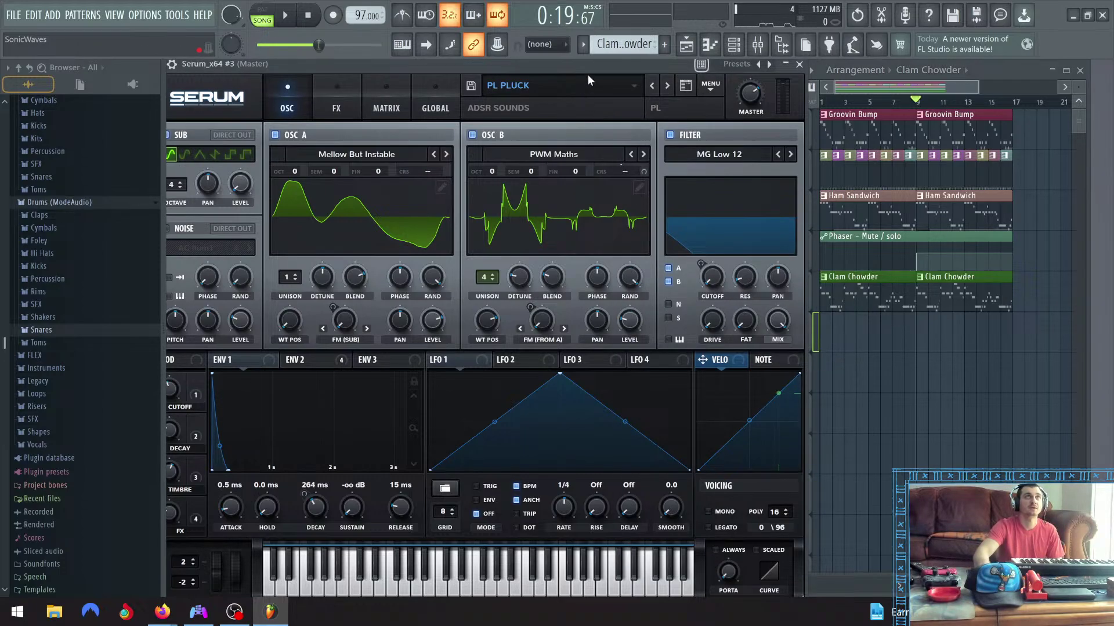
{"action": "left_click", "coordinate": [798, 64]}
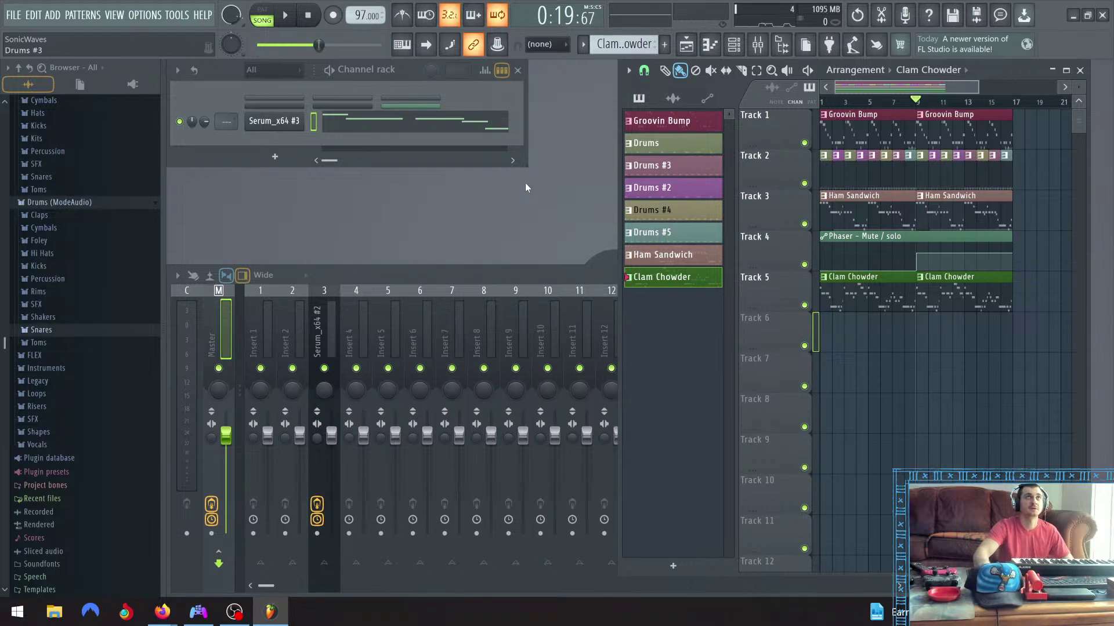
{"action": "left_click", "coordinate": [290, 18]}
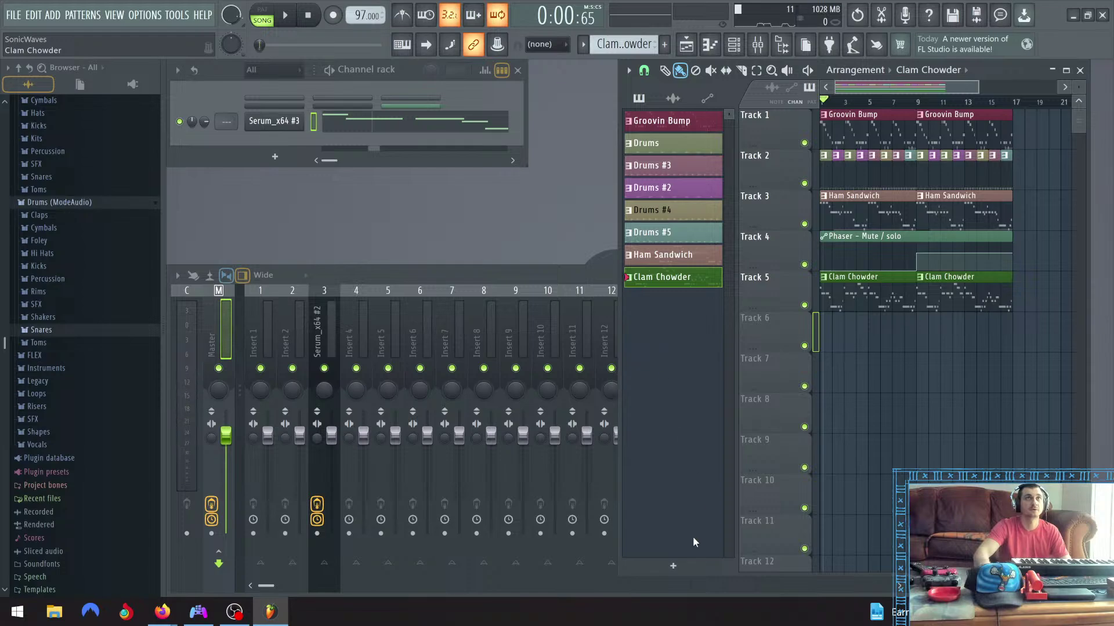
Create a new pattern and enter Spicey Meatballs as its name
{"action": "left_click", "coordinate": [672, 566]}
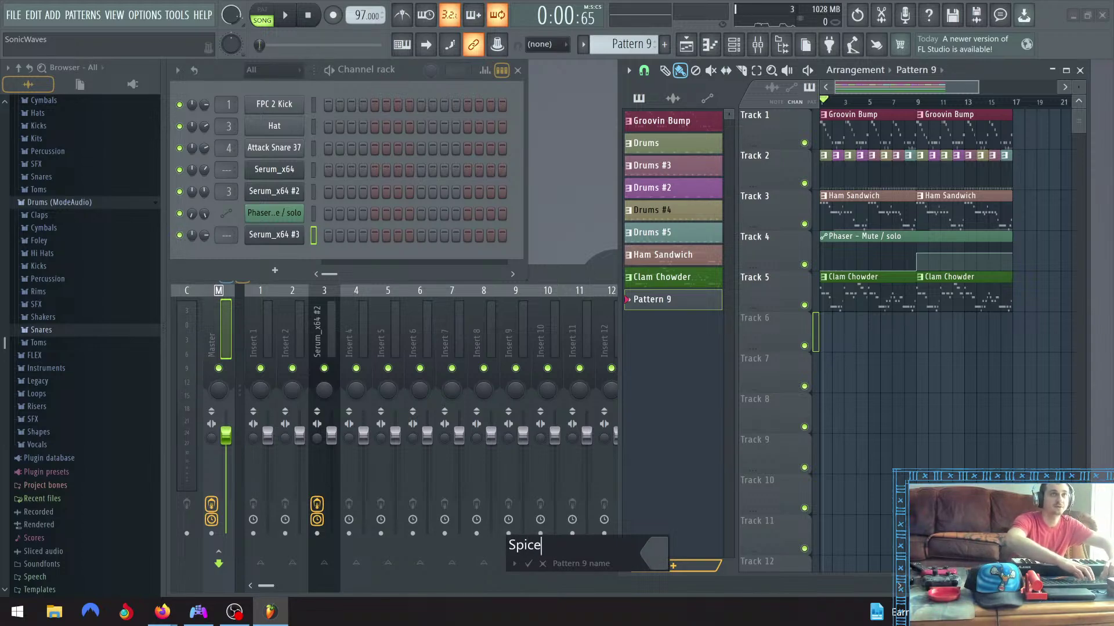
{"action": "type", "text": "Spicey Meatballs"}
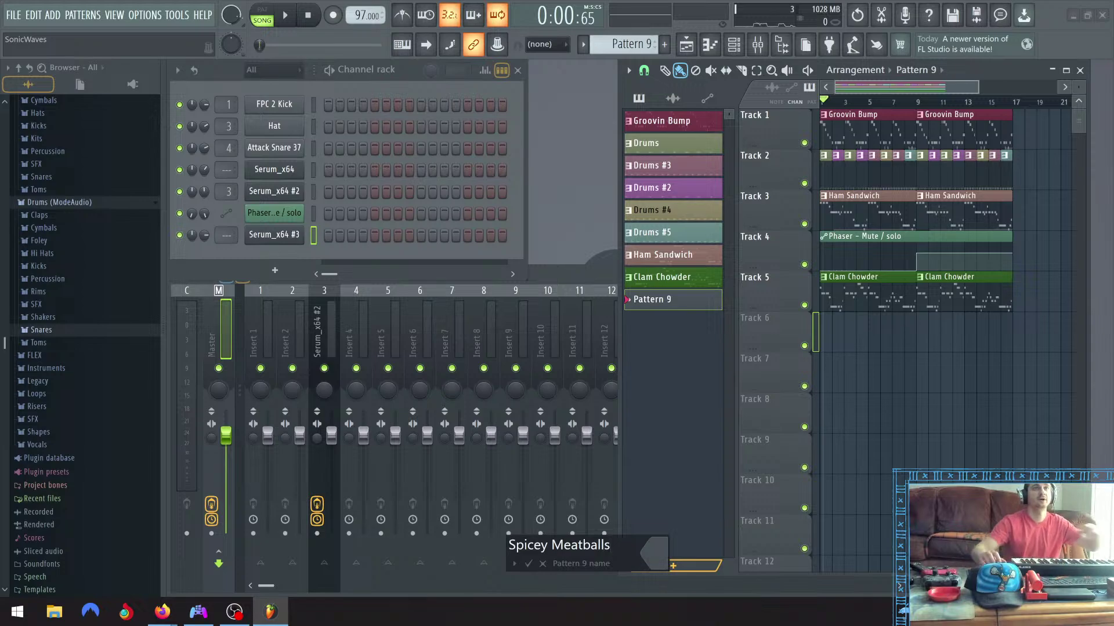
Try dark olive green #4D7628 as the colour of the new pattern
{"action": "left_click", "coordinate": [656, 554]}
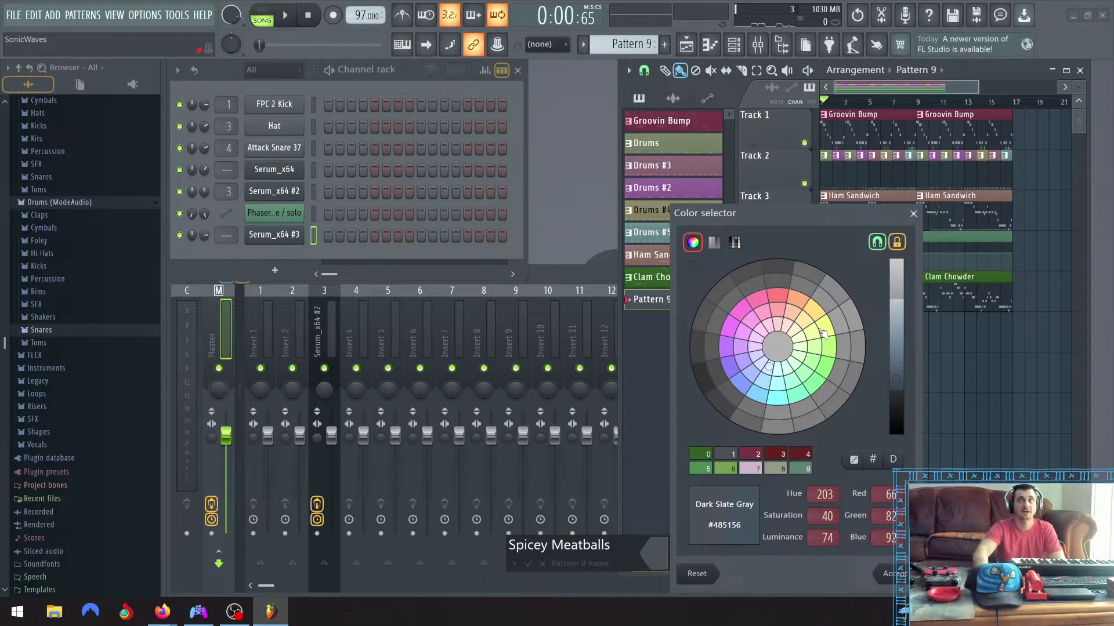
{"action": "left_click", "coordinate": [826, 367]}
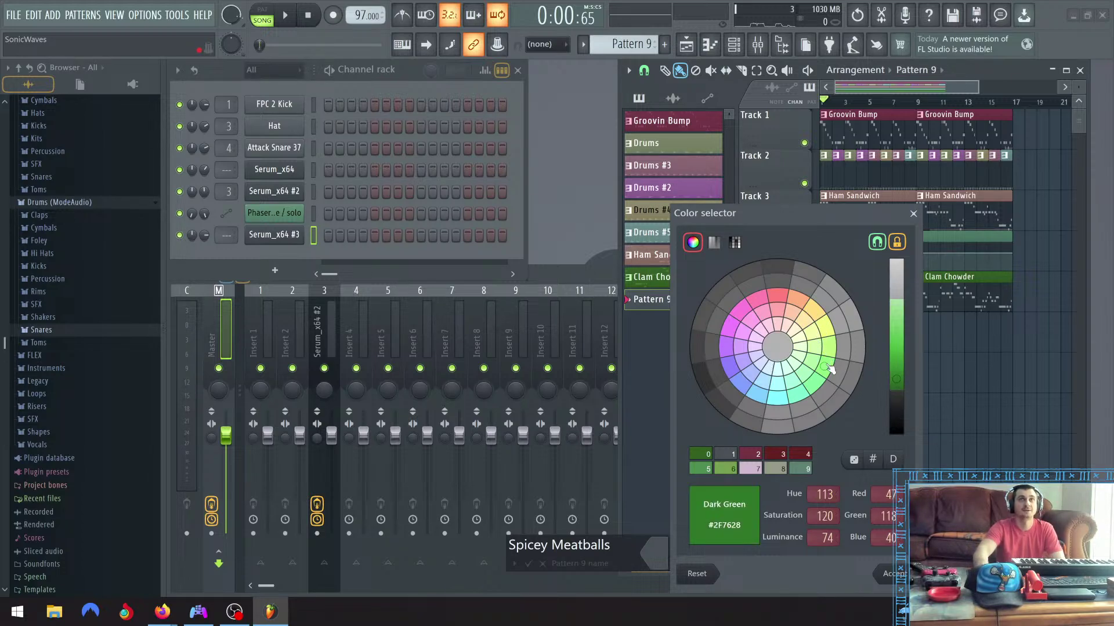
{"action": "left_click_drag", "start_coordinate": [832, 358], "coordinate": [832, 350]}
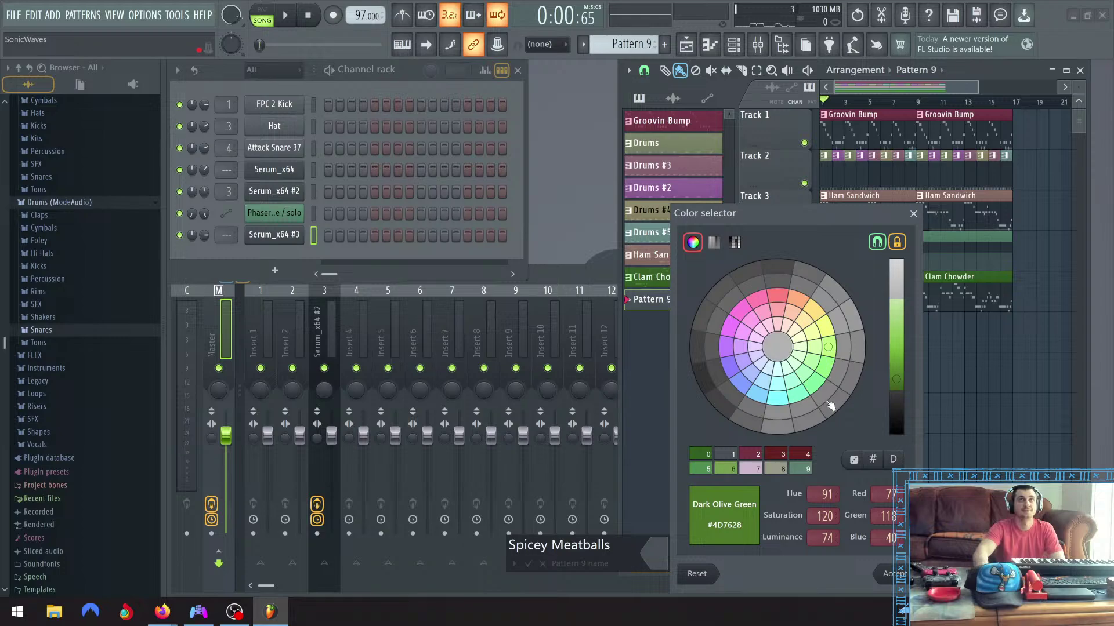
{"action": "left_click", "coordinate": [895, 576]}
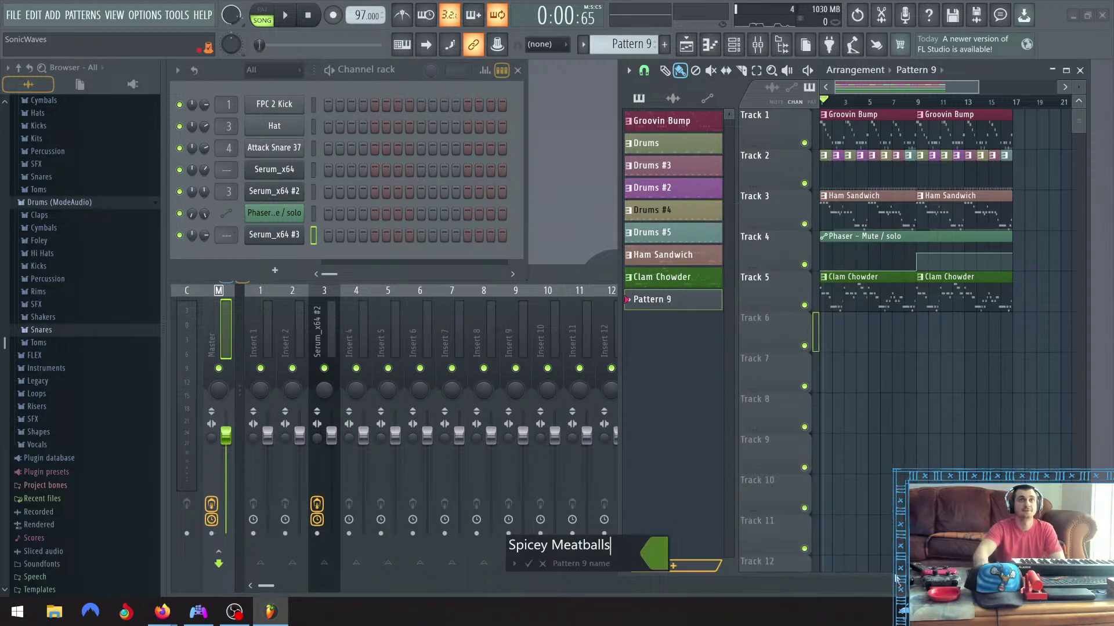
Recolour the Spicey Meatballs pattern to a slate gray slightly lighter than #42525C and create it
{"action": "left_click", "coordinate": [658, 554]}
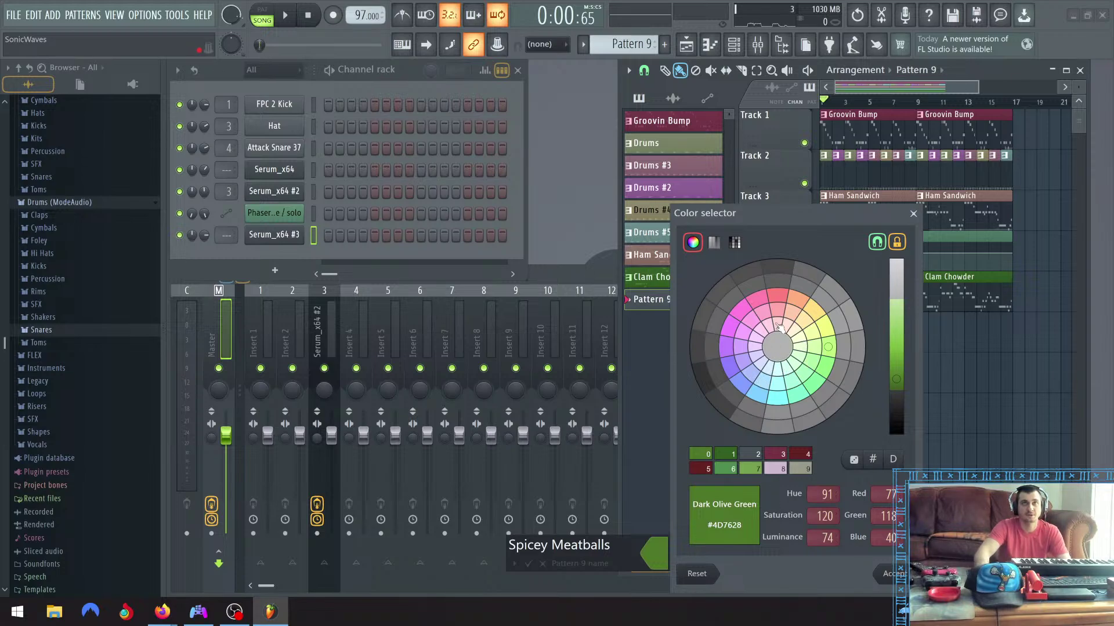
{"action": "left_click", "coordinate": [770, 368]}
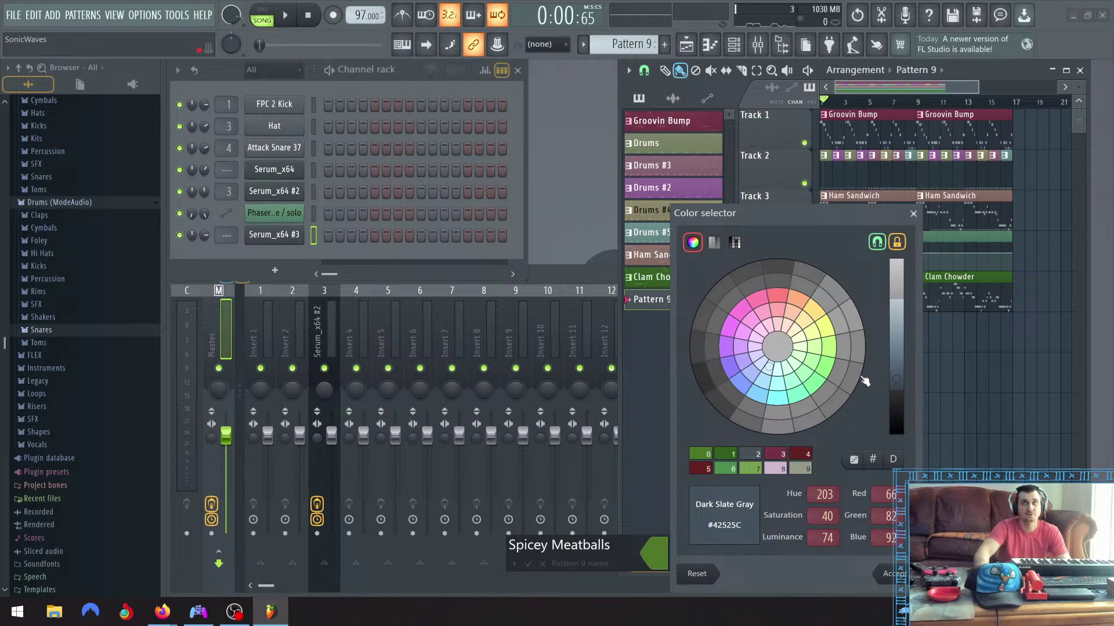
{"action": "left_click_drag", "start_coordinate": [900, 377], "coordinate": [899, 361]}
{"action": "left_click", "coordinate": [881, 576]}
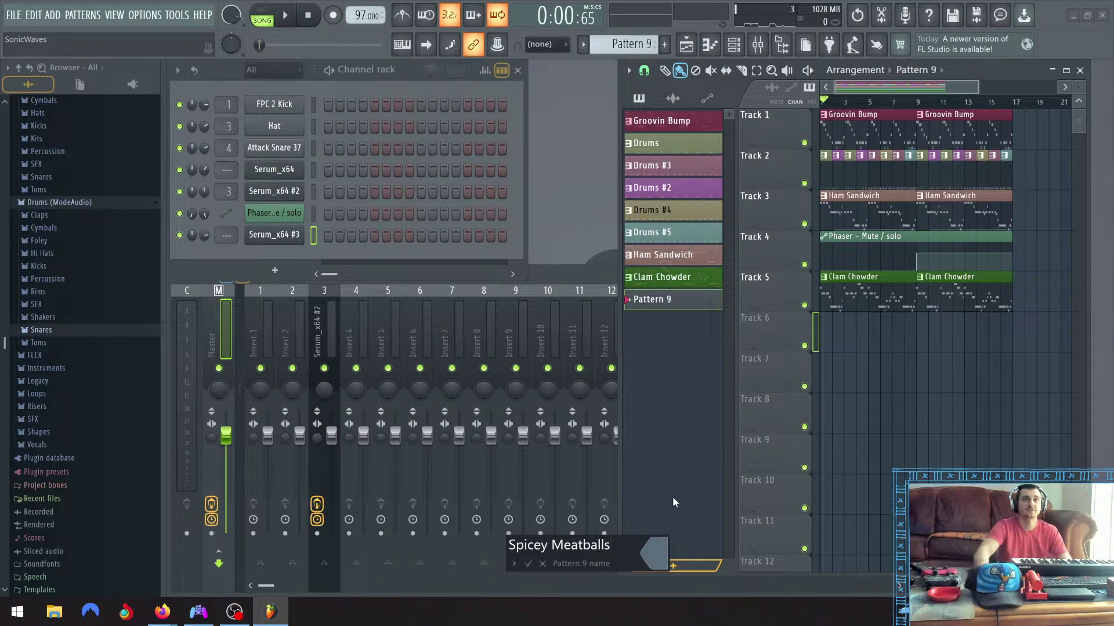
{"action": "key", "text": "Return"}
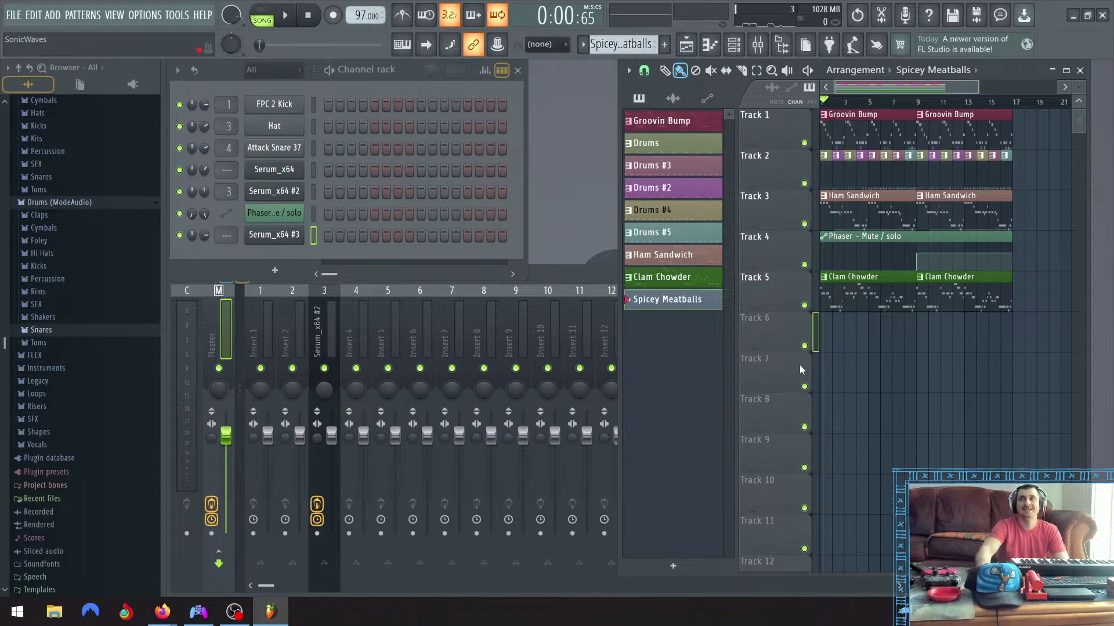
Place the Spicey Meatballs pattern at the start of Track 6 and extend its clip to 8 bars
{"action": "left_click", "coordinate": [830, 330]}
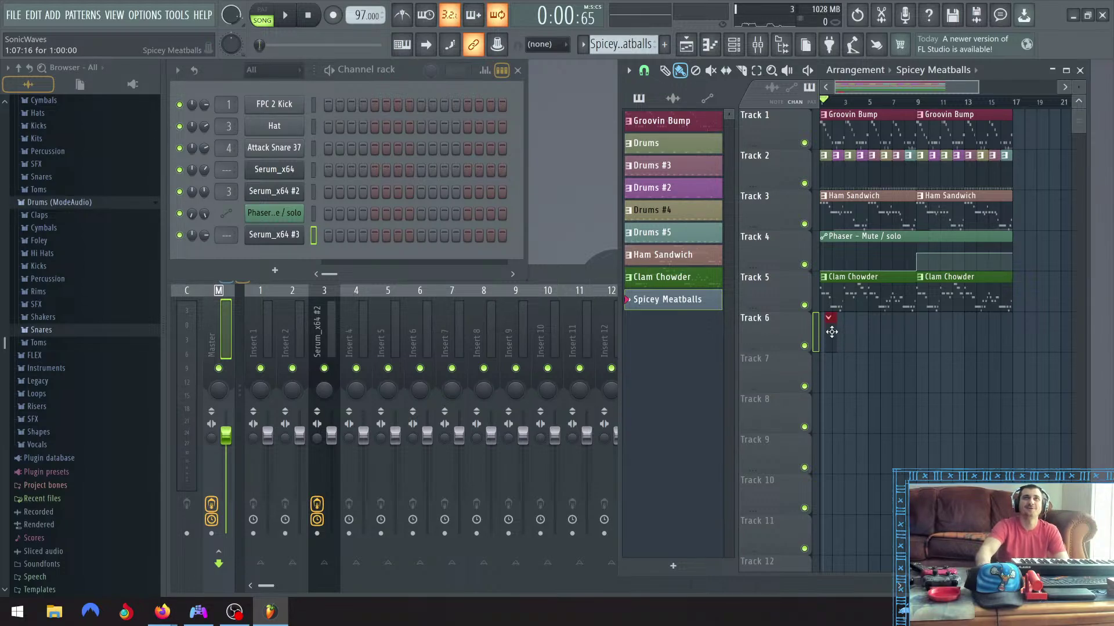
{"action": "left_click_drag", "start_coordinate": [832, 332], "coordinate": [827, 331]}
{"action": "left_click_drag", "start_coordinate": [832, 328], "coordinate": [919, 331]}
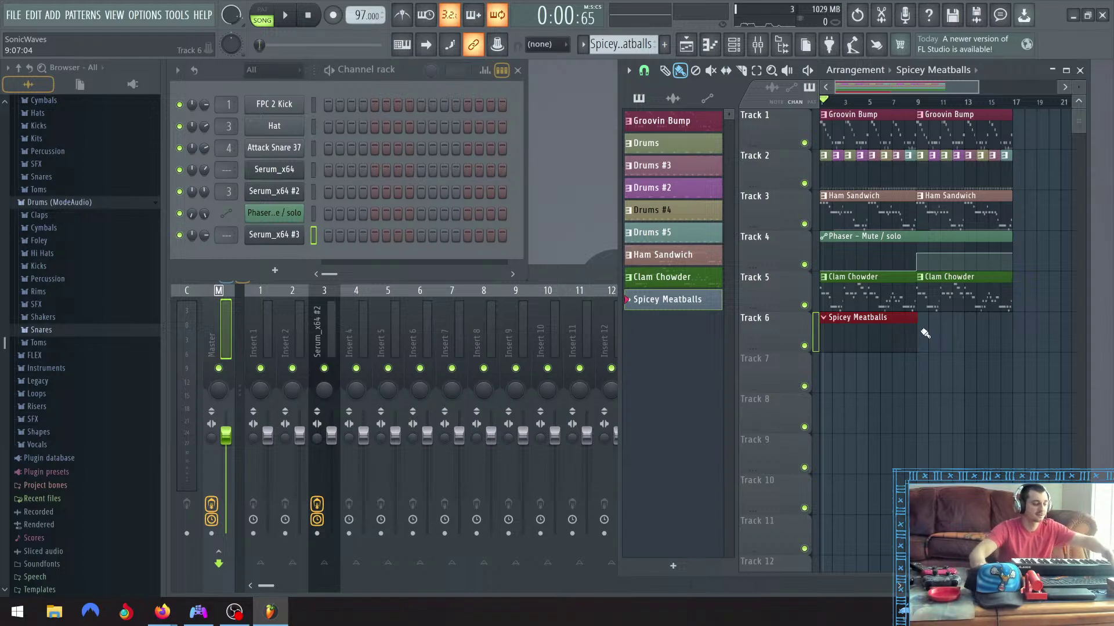
{"action": "scroll", "coordinate": [914, 329], "scroll_direction": "up", "scroll_amount": 2}
{"action": "scroll", "coordinate": [914, 330], "scroll_direction": "up", "scroll_amount": 3}
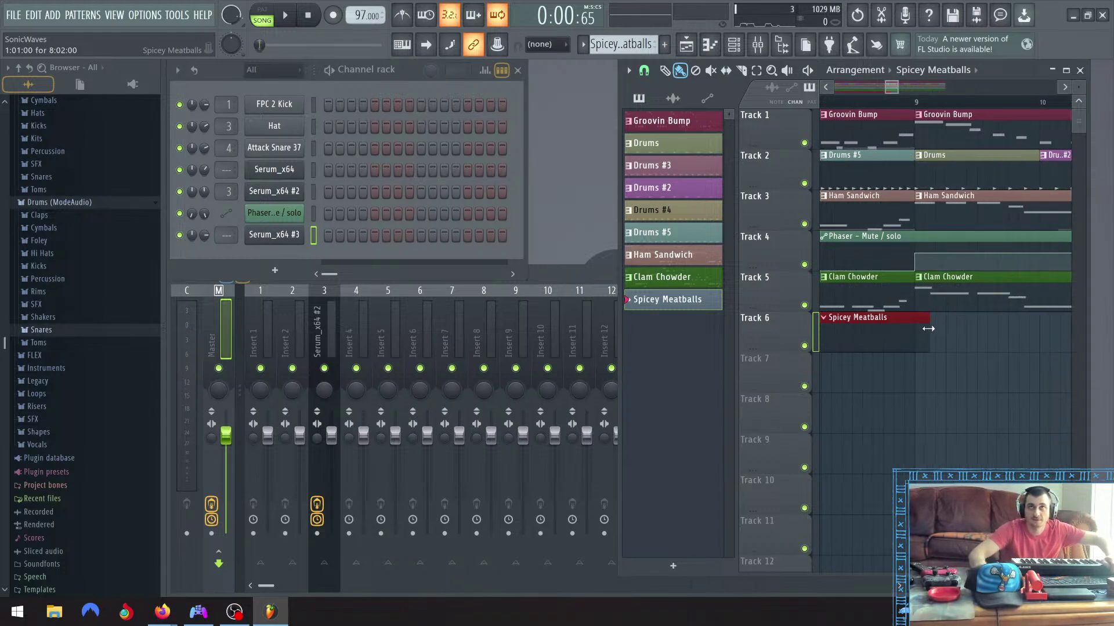
{"action": "scroll", "coordinate": [914, 329], "scroll_direction": "down", "scroll_amount": 5}
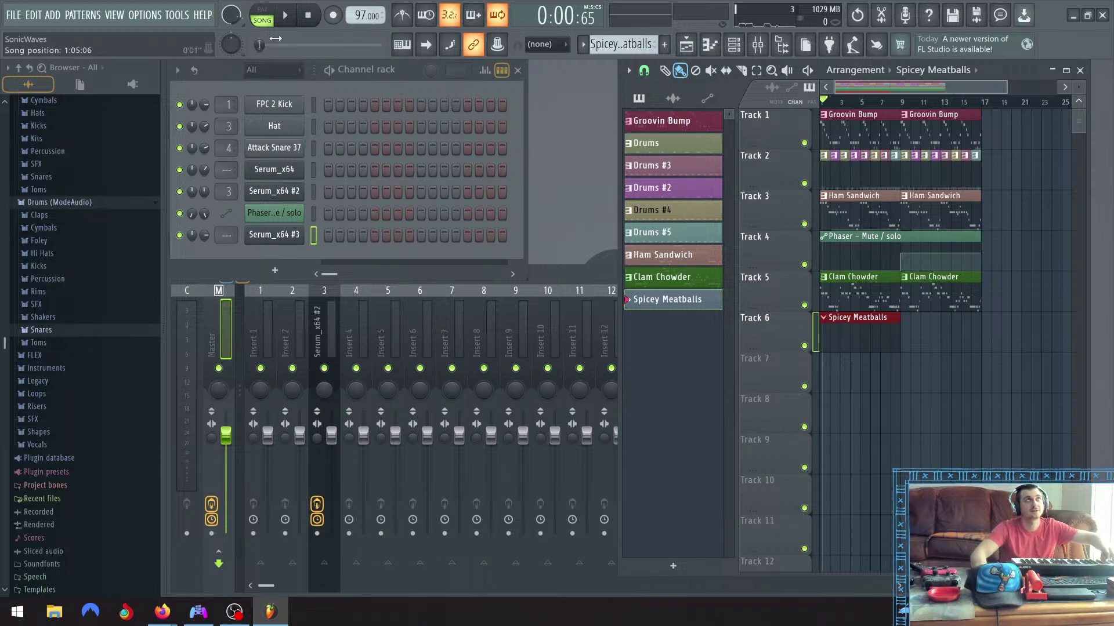
Reset the song position to the start and add a new Serum_x64 instrument channel
{"action": "left_click", "coordinate": [308, 16]}
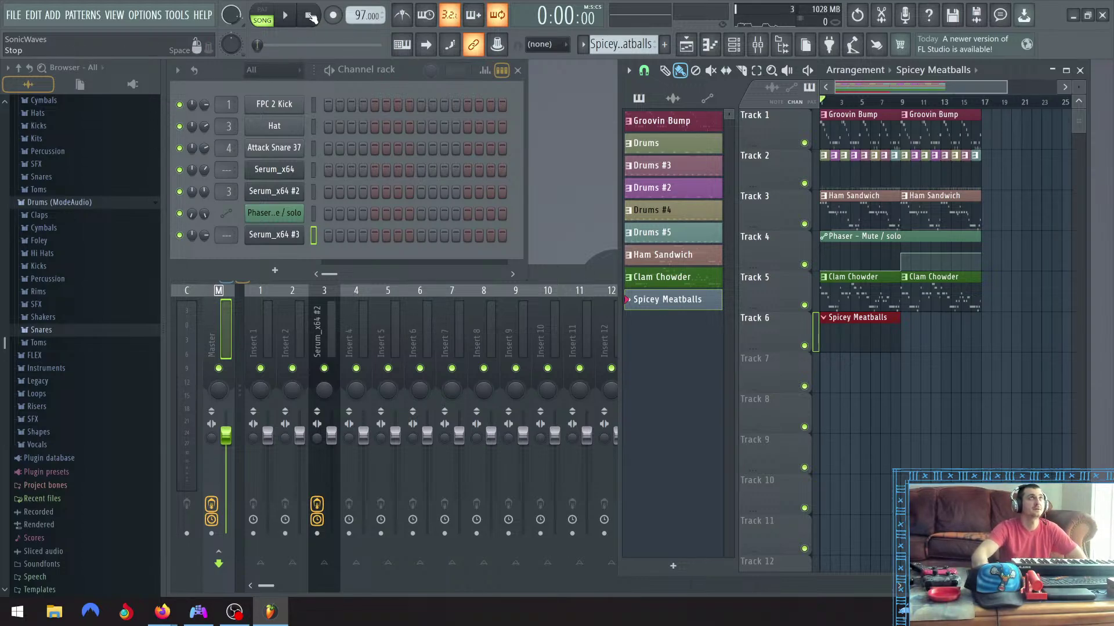
{"action": "left_click", "coordinate": [277, 272]}
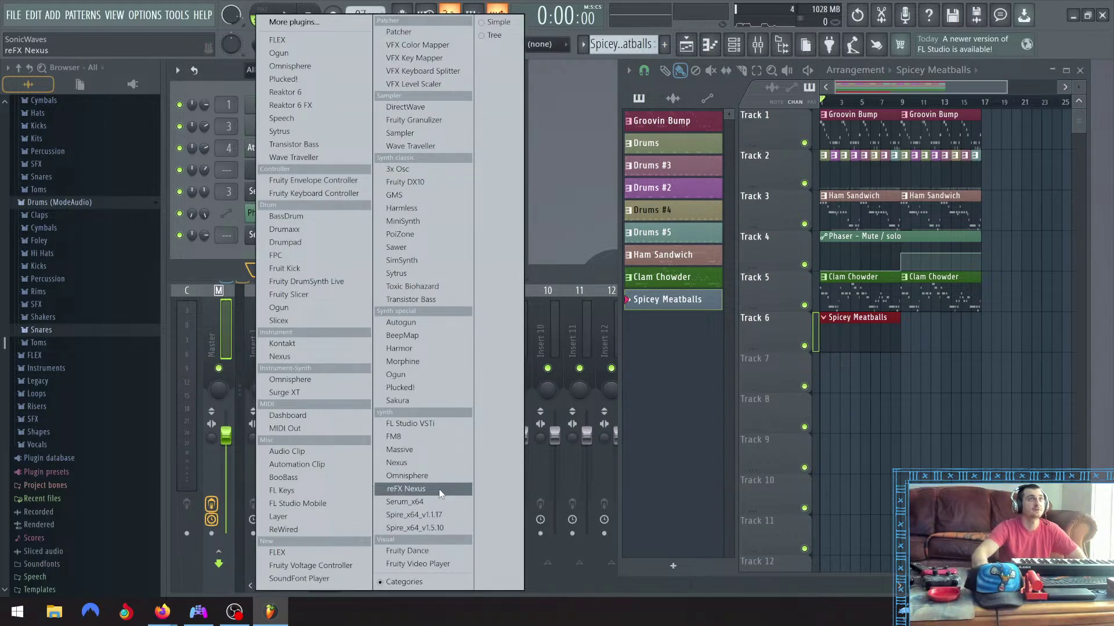
{"action": "left_click", "coordinate": [405, 502]}
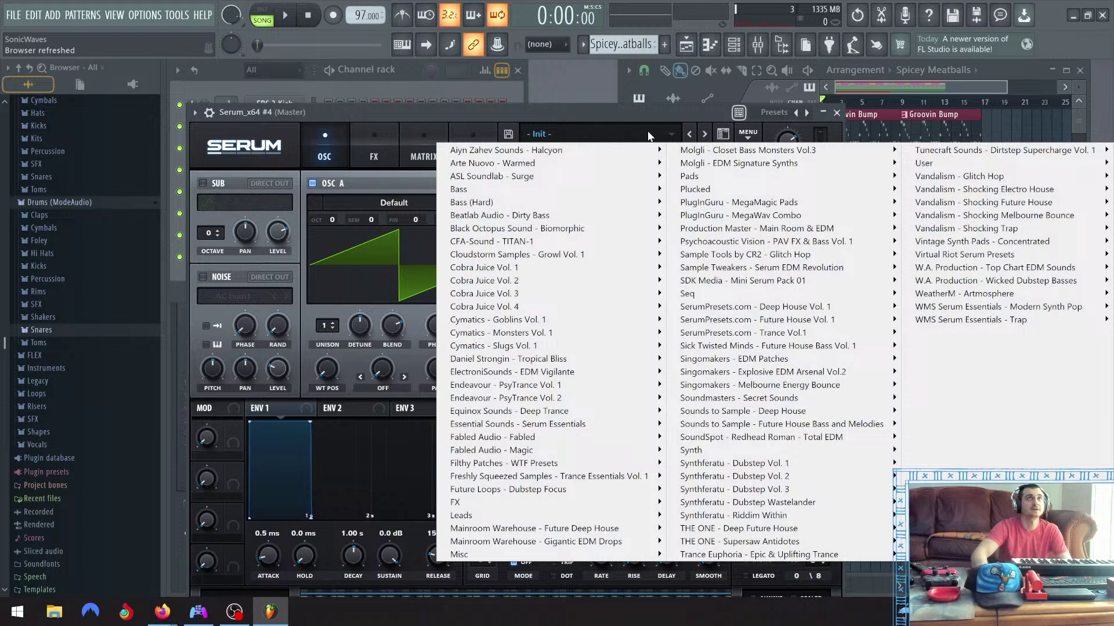
Load the Weird Lead preset from the SDK Media - Mini Serum Pack 01 bank into the new Serum
{"action": "left_click", "coordinate": [597, 134]}
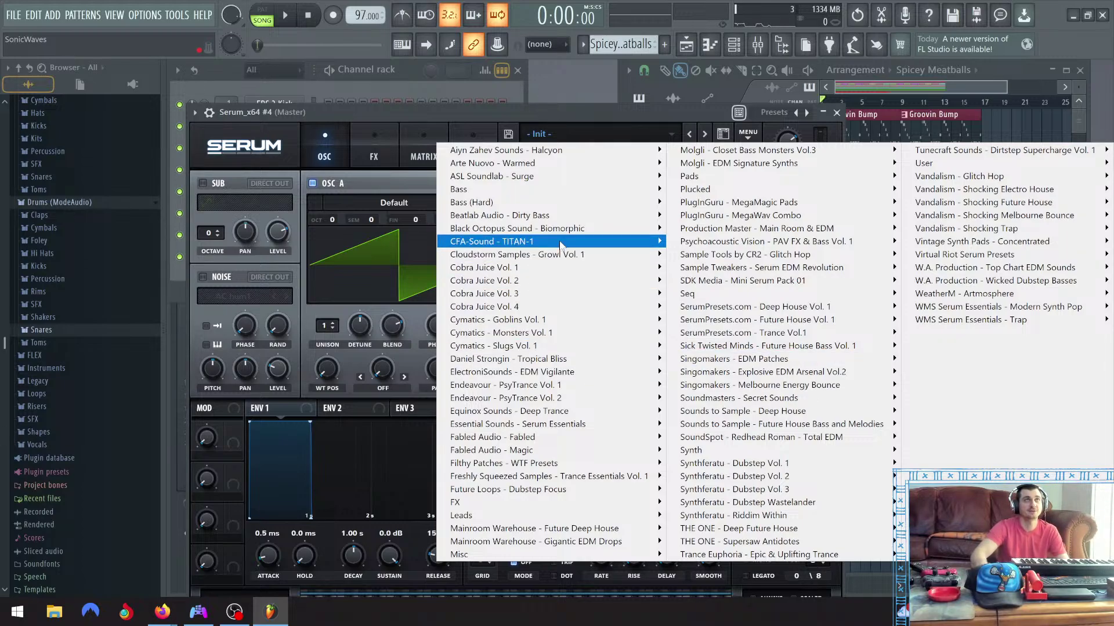
{"action": "mouse_move", "coordinate": [560, 246]}
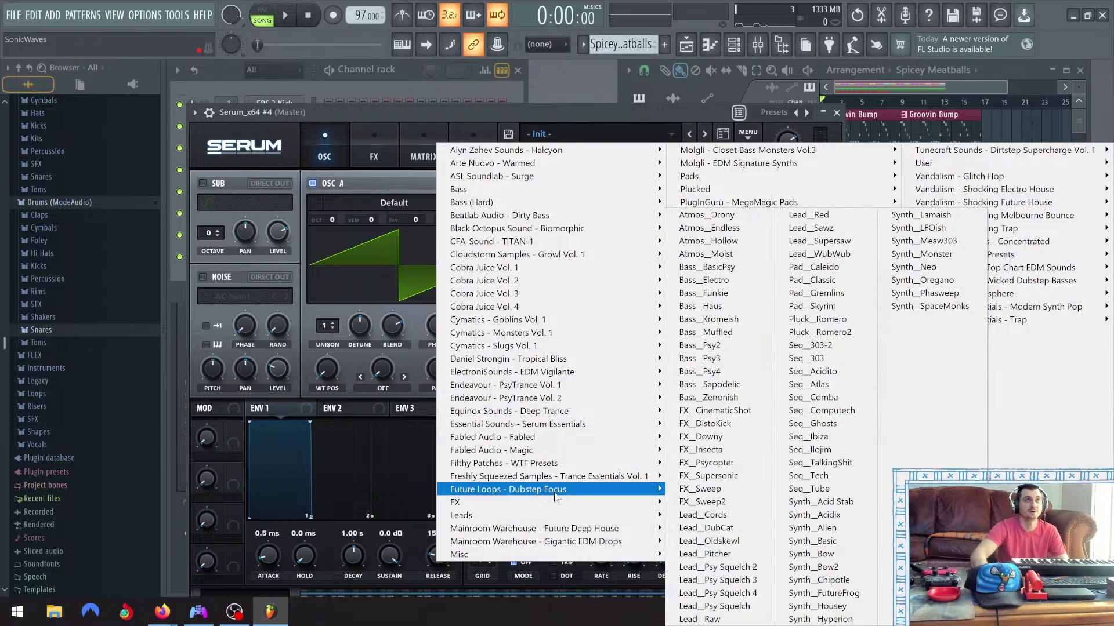
{"action": "mouse_move", "coordinate": [599, 530]}
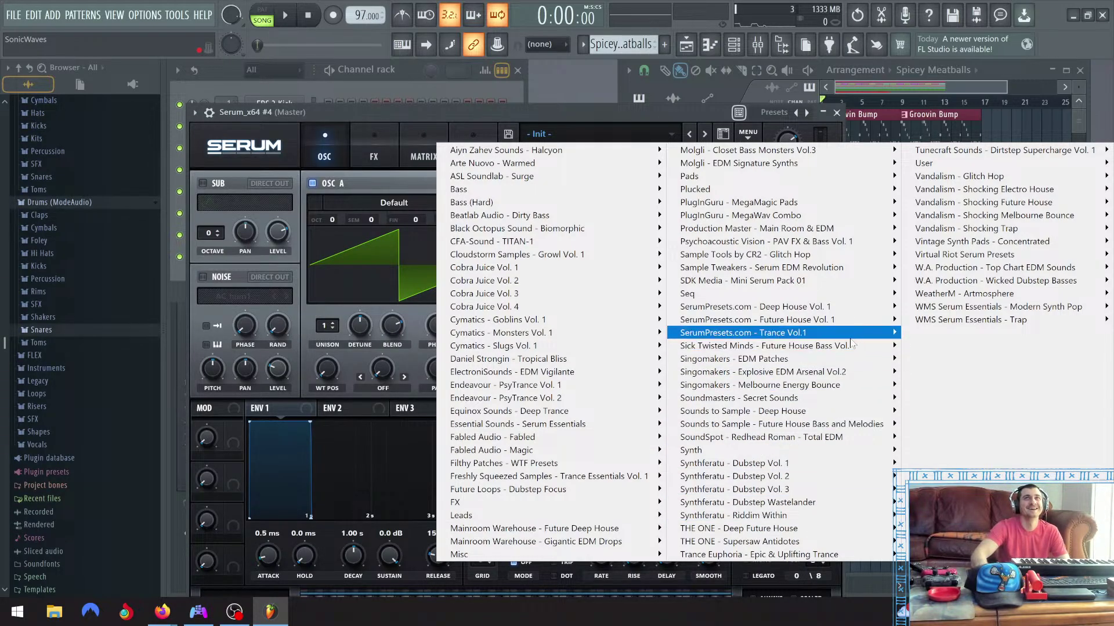
{"action": "mouse_move", "coordinate": [780, 464]}
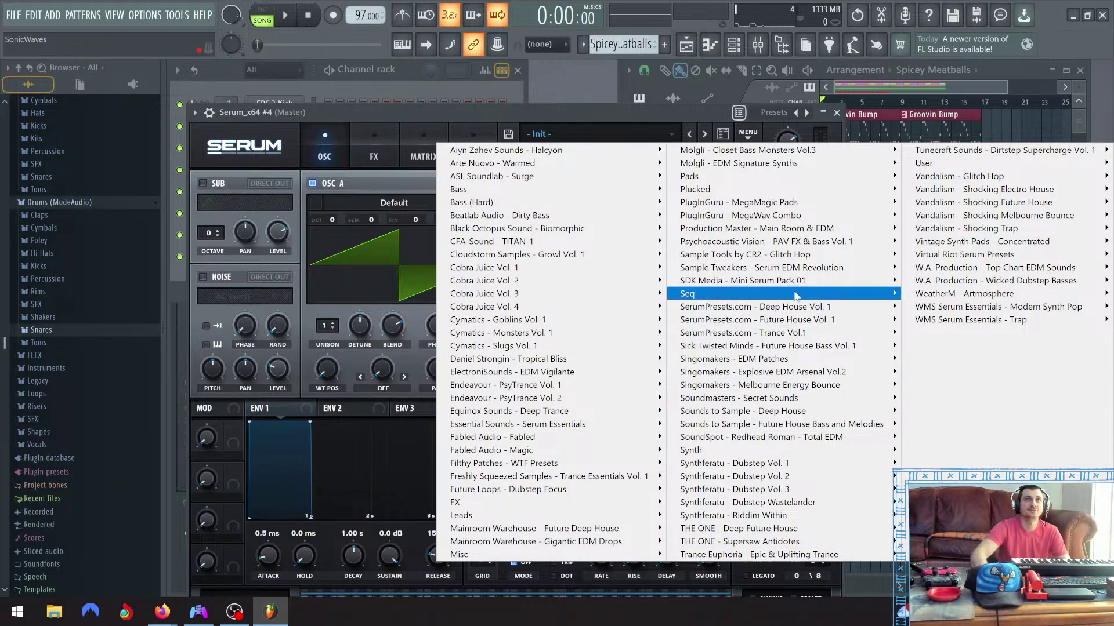
{"action": "mouse_move", "coordinate": [789, 283]}
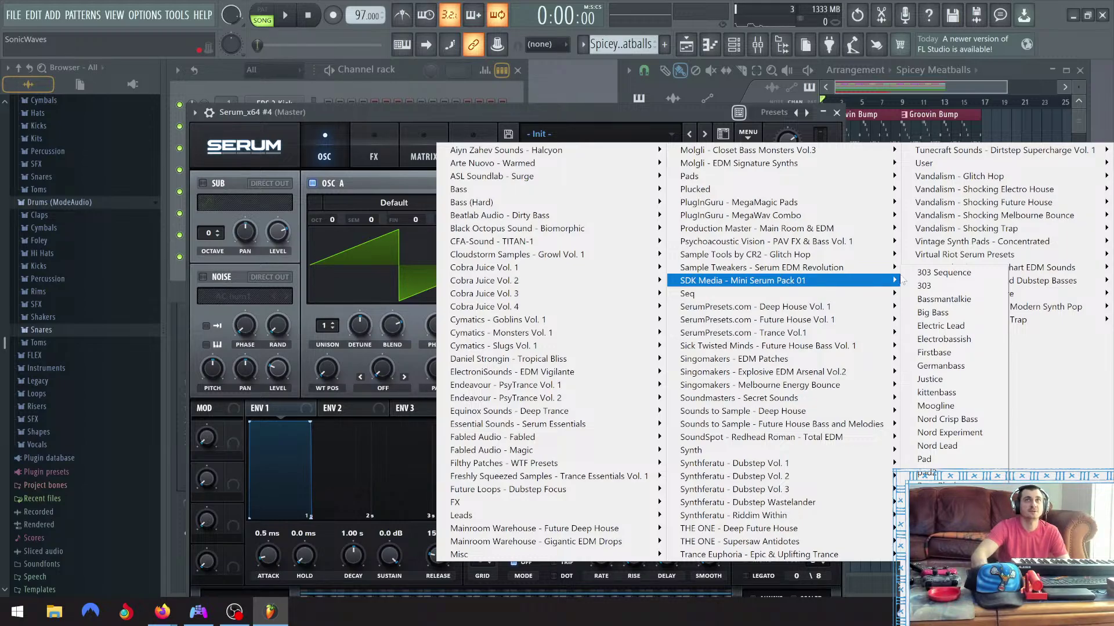
{"action": "left_click", "coordinate": [942, 525]}
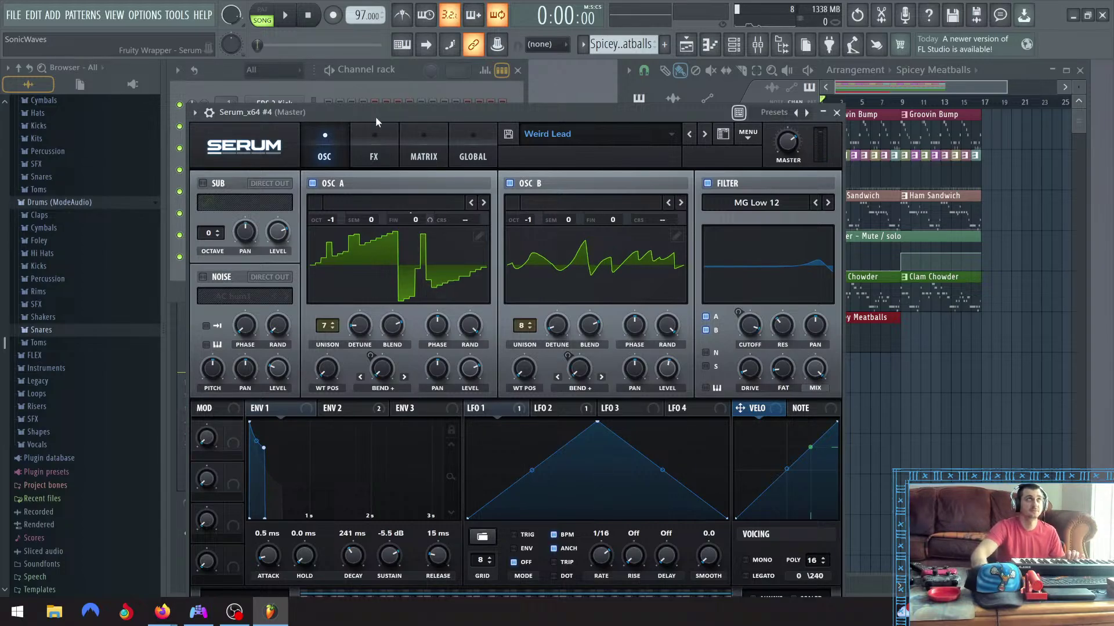
Lower the channel volume of Serum_x64 #4, moving the Serum window aside to reach it
{"action": "left_click_drag", "start_coordinate": [375, 116], "coordinate": [498, 304]}
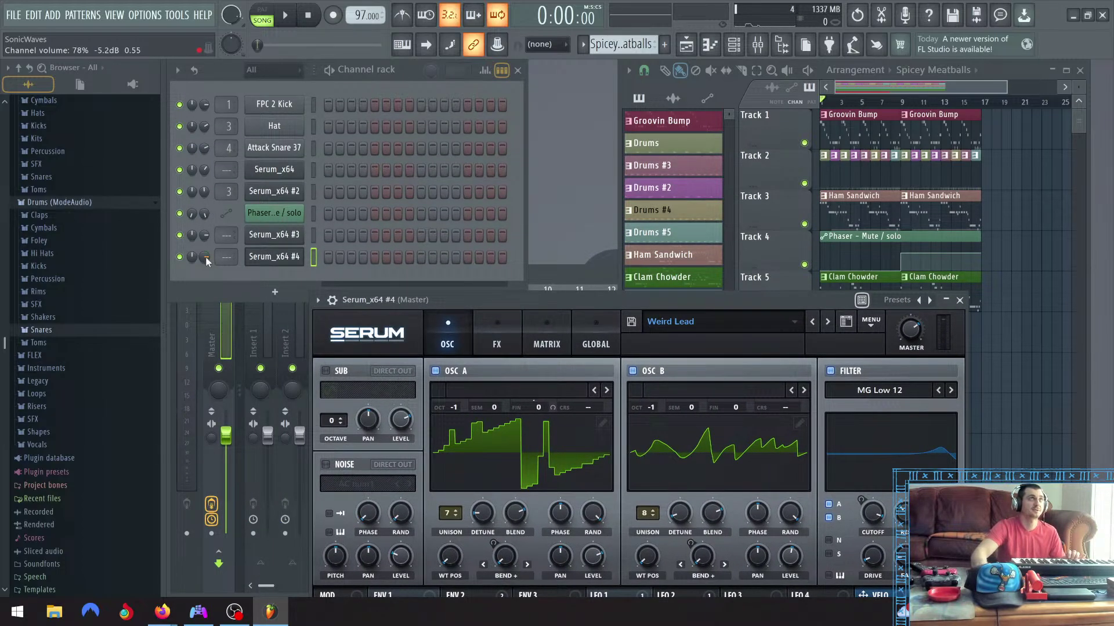
{"action": "left_click_drag", "start_coordinate": [206, 260], "coordinate": [206, 284]}
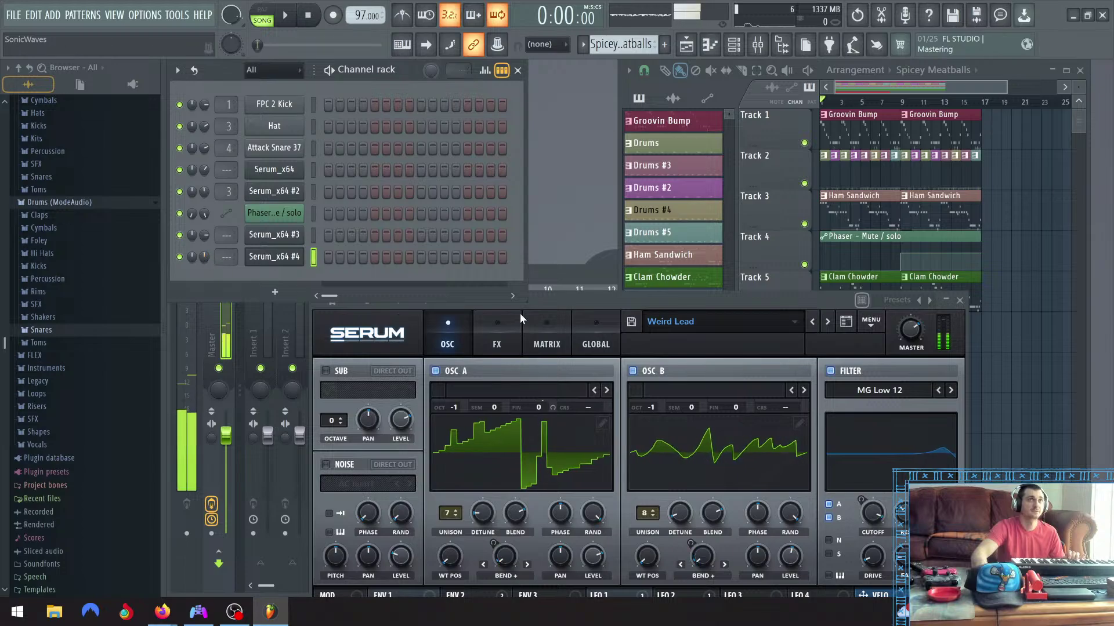
{"action": "left_click_drag", "start_coordinate": [587, 301], "coordinate": [445, 64]}
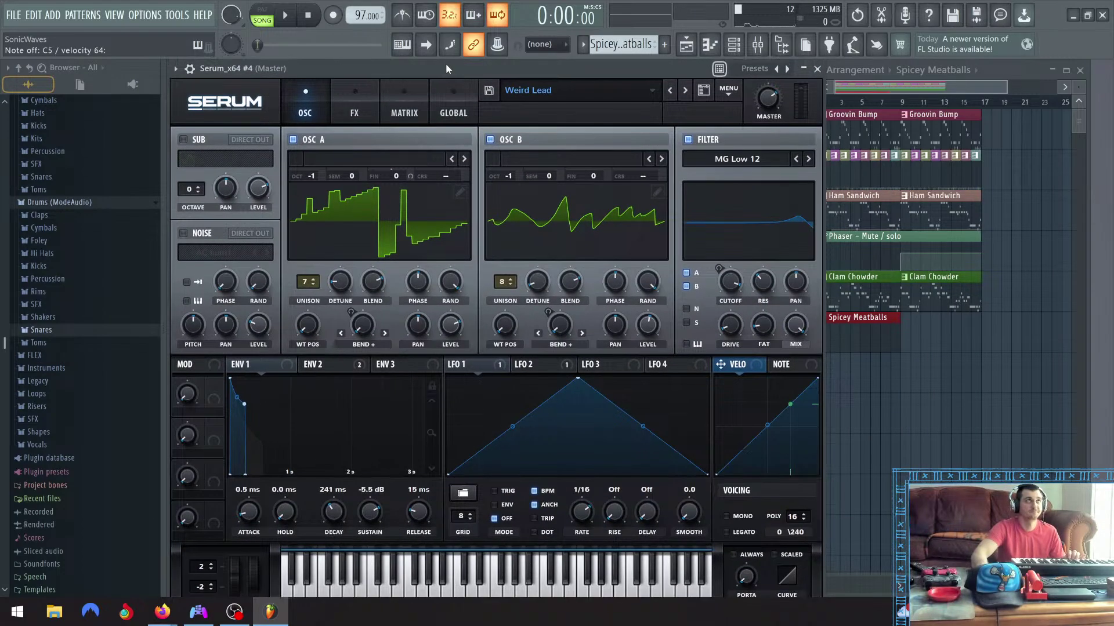
Audition Serum presets against the playing song, stepping back from Warm Bass through Virus Wide, Virus Saw Bass and Virus Lead to Virus Classic
{"action": "left_click", "coordinate": [670, 90]}
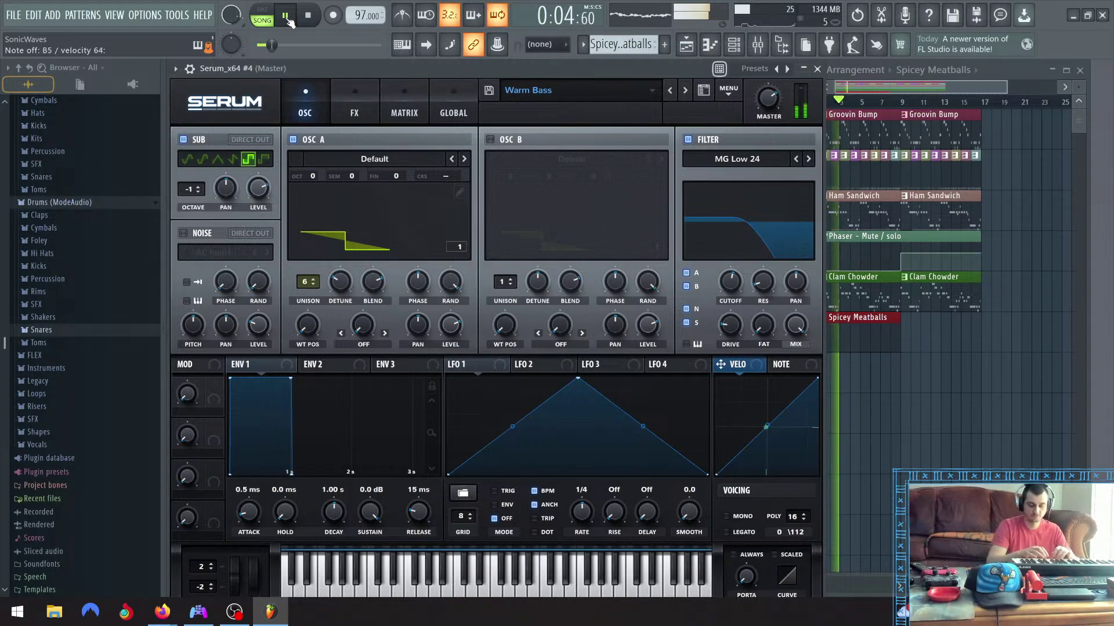
{"action": "left_click_drag", "start_coordinate": [345, 76], "coordinate": [261, 302]}
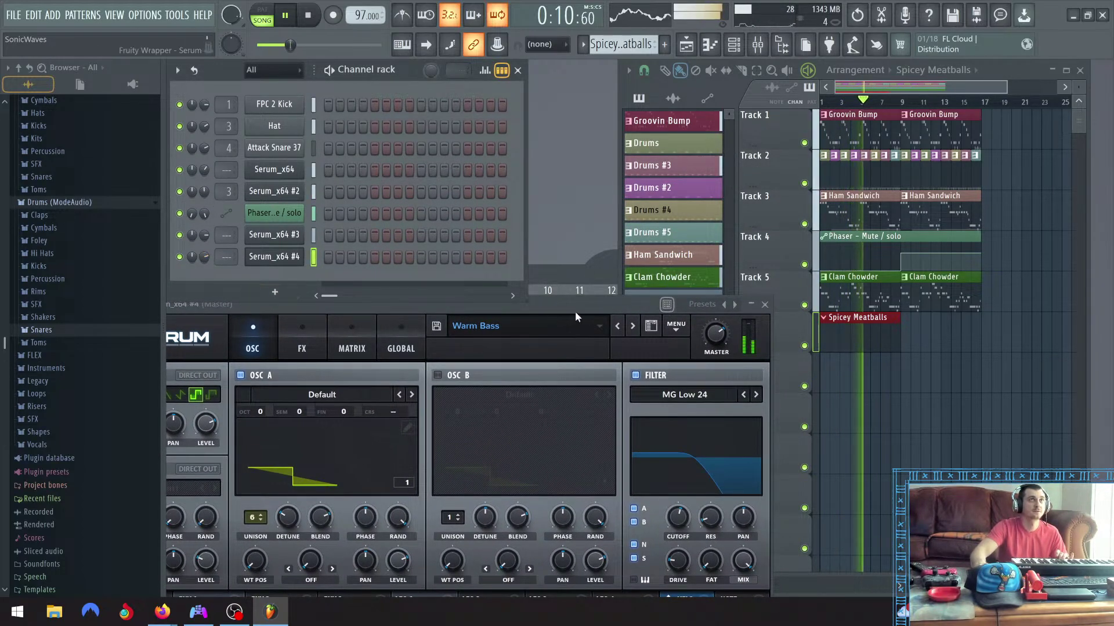
{"action": "left_click", "coordinate": [617, 326]}
{"action": "left_click_drag", "start_coordinate": [524, 300], "coordinate": [555, 93]}
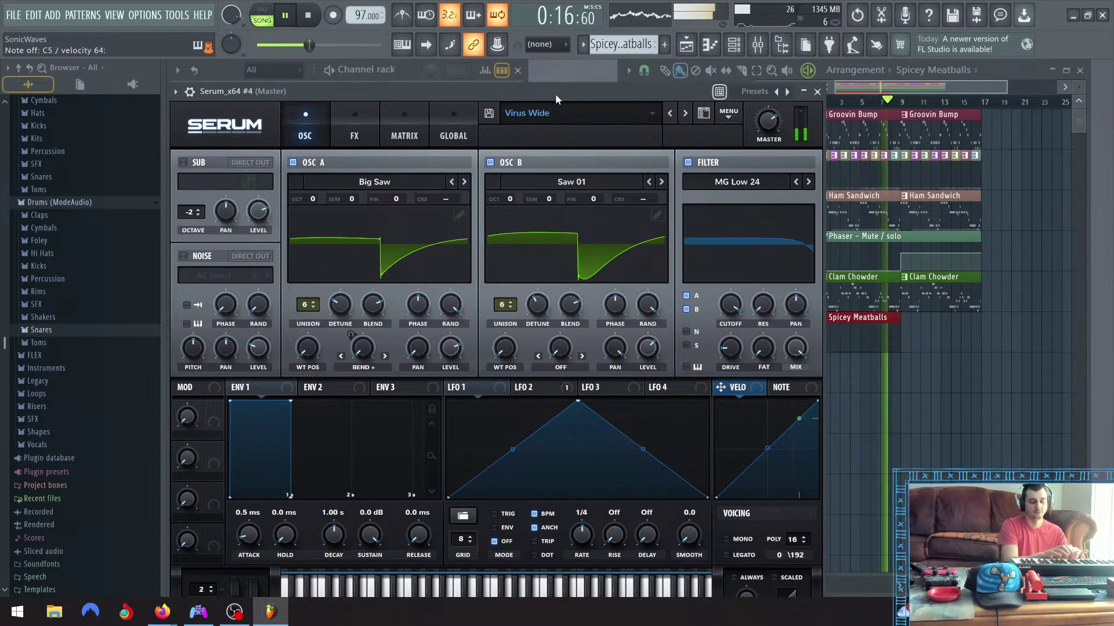
{"action": "left_click", "coordinate": [685, 112]}
{"action": "left_click", "coordinate": [670, 115]}
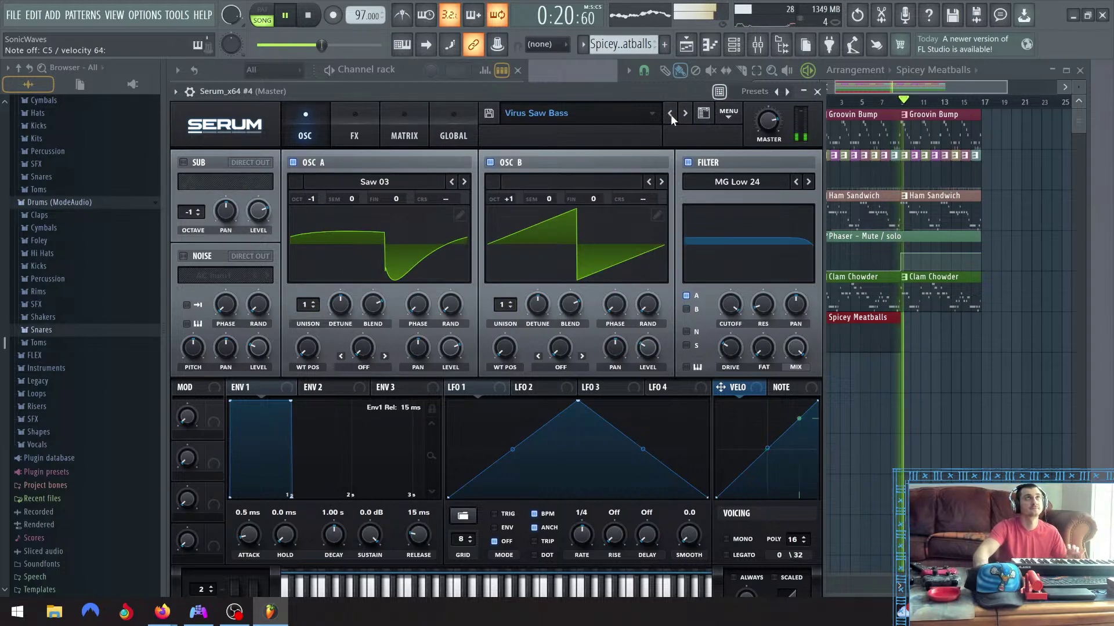
{"action": "left_click", "coordinate": [671, 114]}
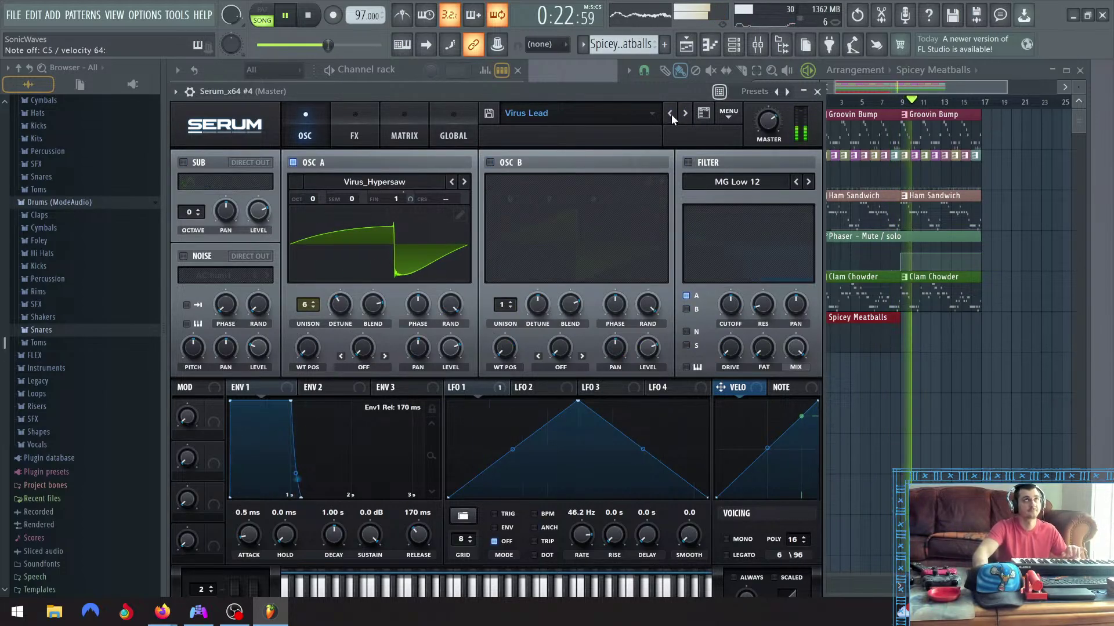
{"action": "left_click", "coordinate": [670, 114]}
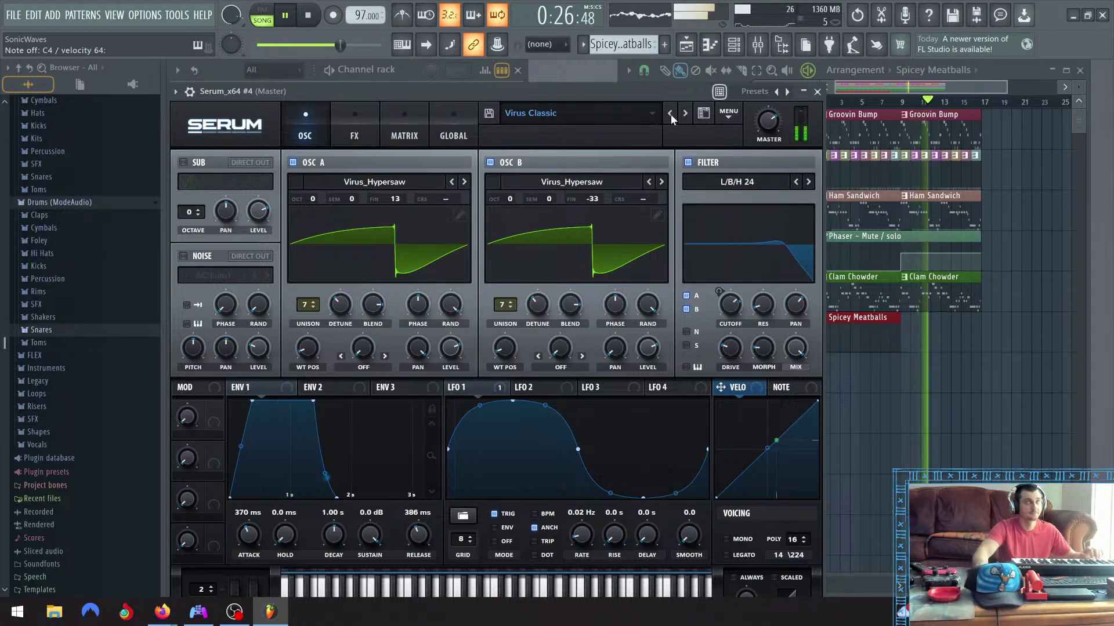
Continue stepping back through the Serum presets, trying To The Sun, supersaw, Pad and Nord Lead over the song
{"action": "left_click", "coordinate": [670, 114]}
{"action": "left_click", "coordinate": [670, 114]}
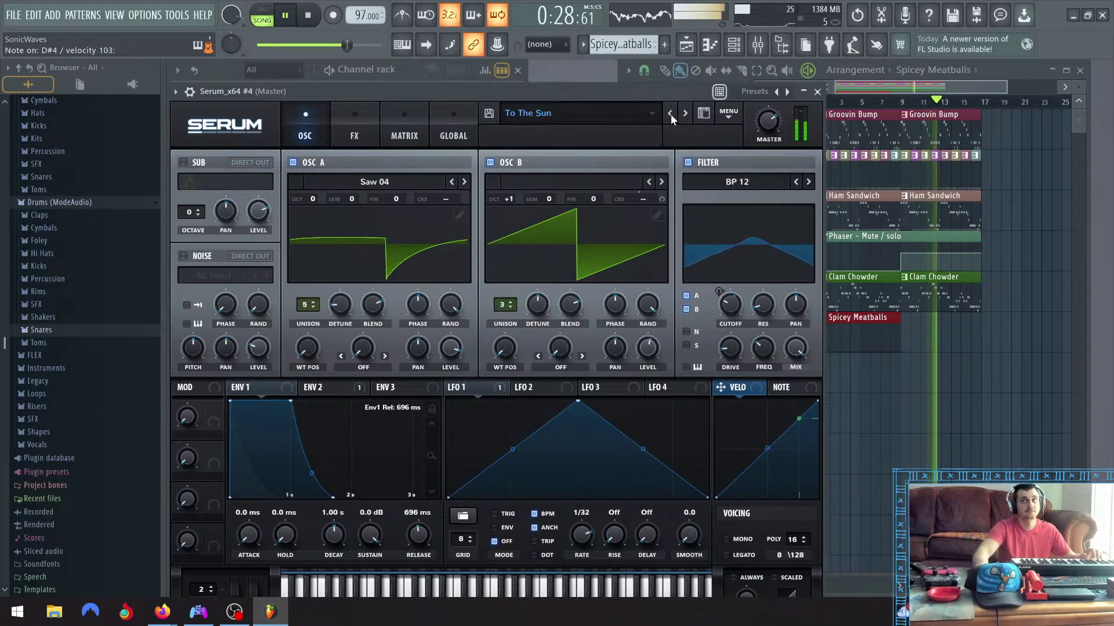
{"action": "left_click", "coordinate": [671, 114]}
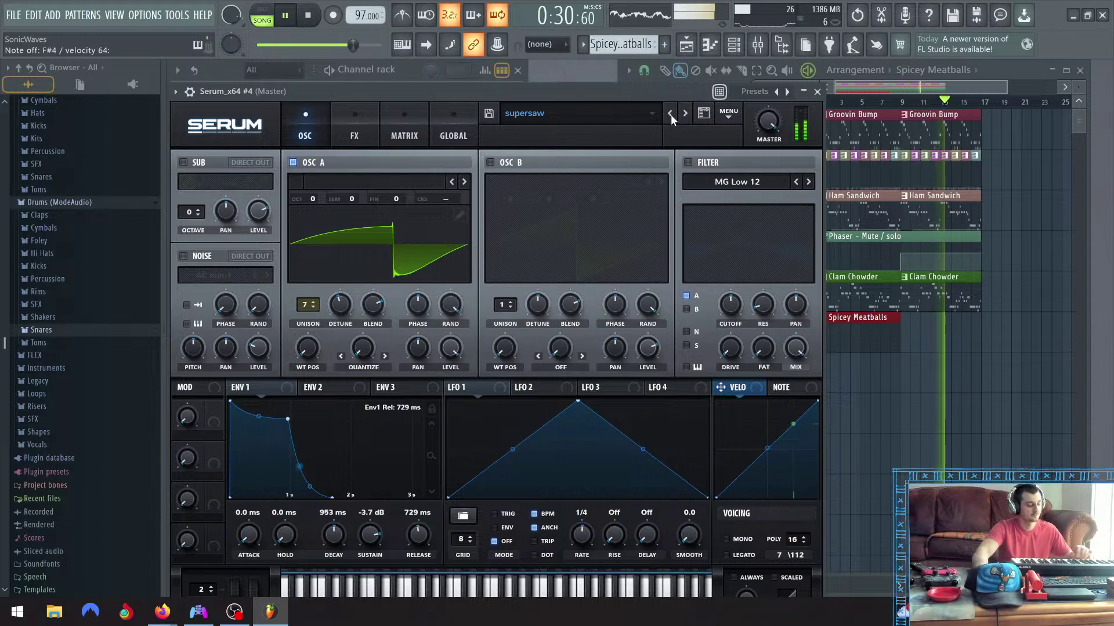
{"action": "left_click", "coordinate": [671, 113]}
{"action": "left_click", "coordinate": [671, 114]}
{"action": "left_click", "coordinate": [671, 115]}
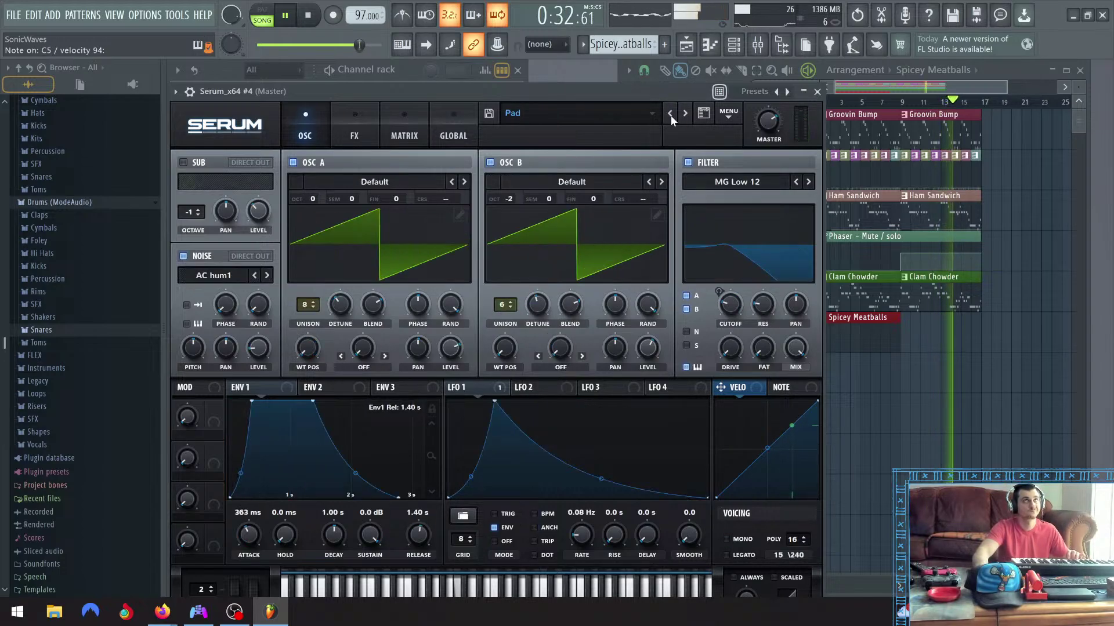
{"action": "left_click", "coordinate": [670, 114]}
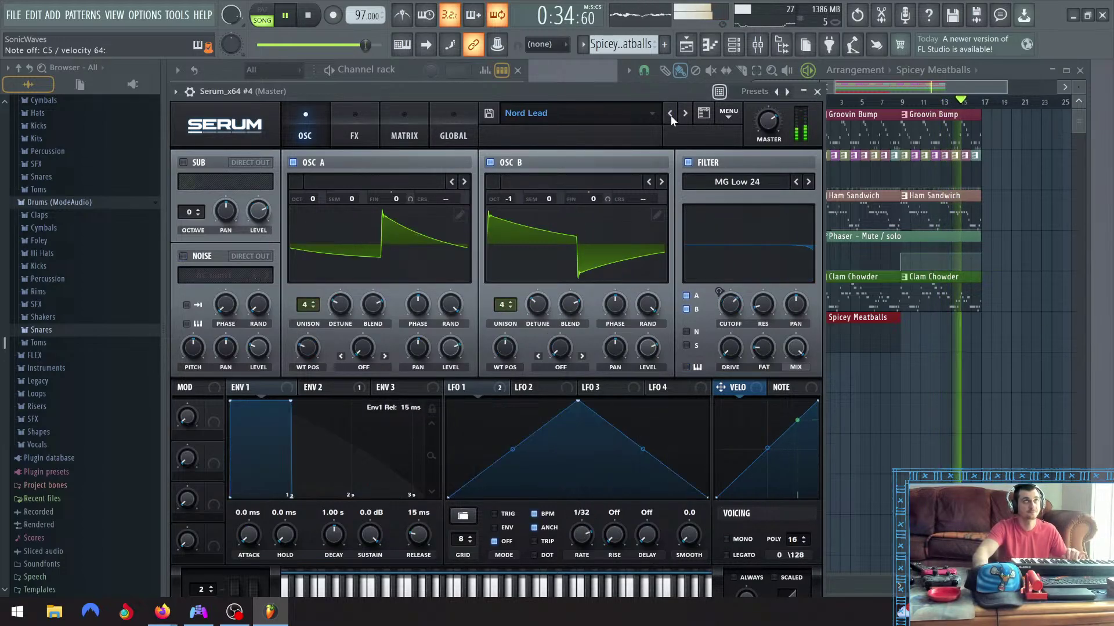
Try the Nord Experiment, Nord Crisp Bass, kittenbass and Germanbass presets over the playing arrangement
{"action": "left_click", "coordinate": [670, 114]}
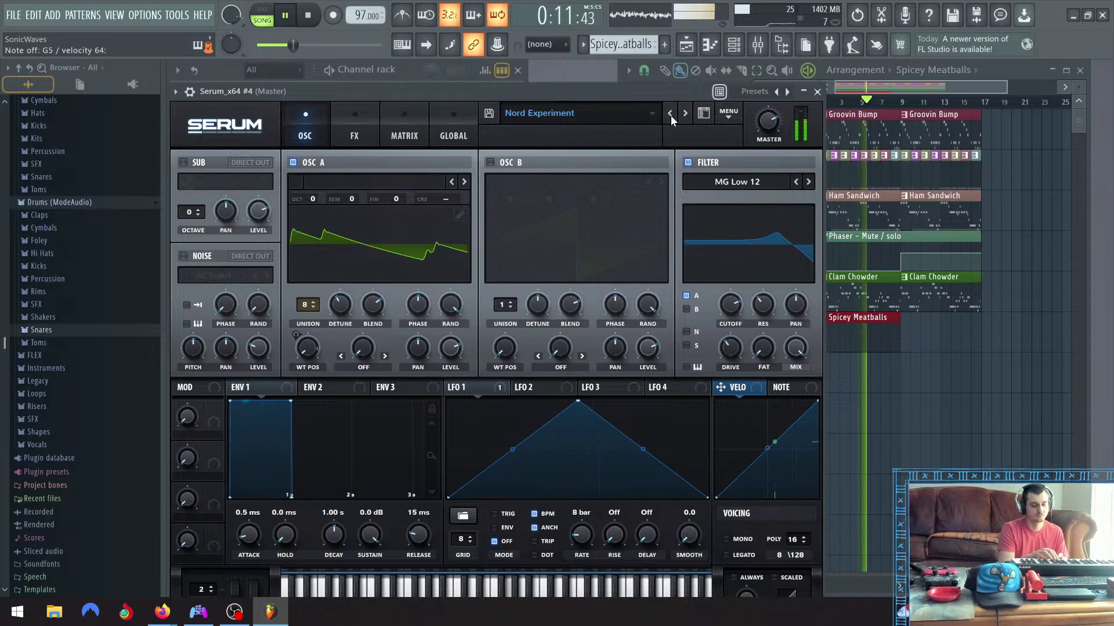
{"action": "left_click", "coordinate": [671, 115]}
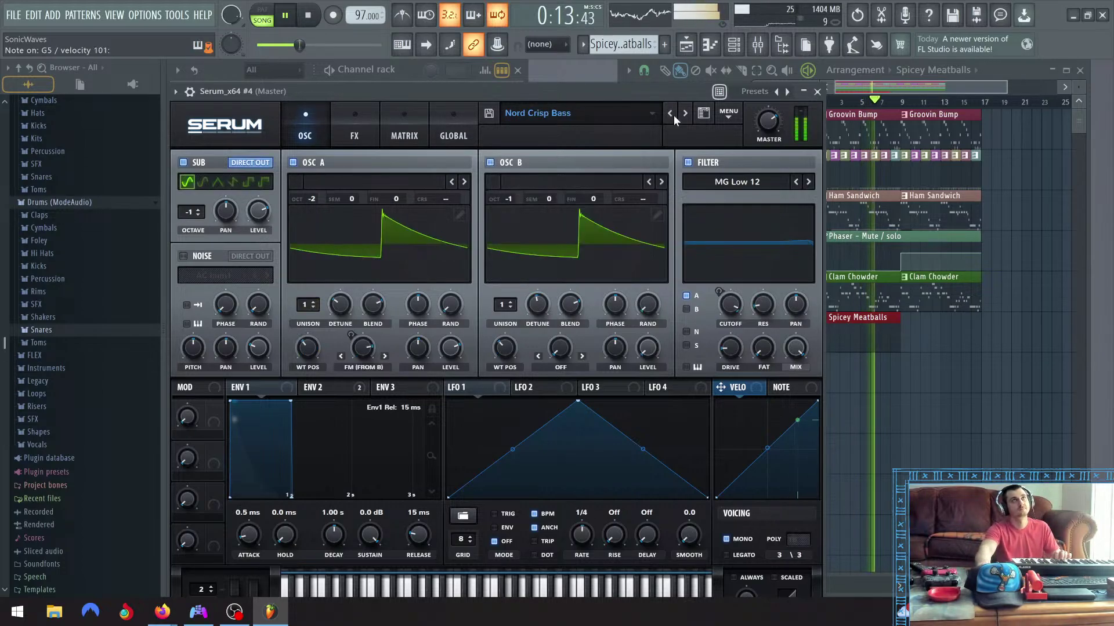
{"action": "left_click", "coordinate": [673, 116]}
{"action": "left_click", "coordinate": [671, 116]}
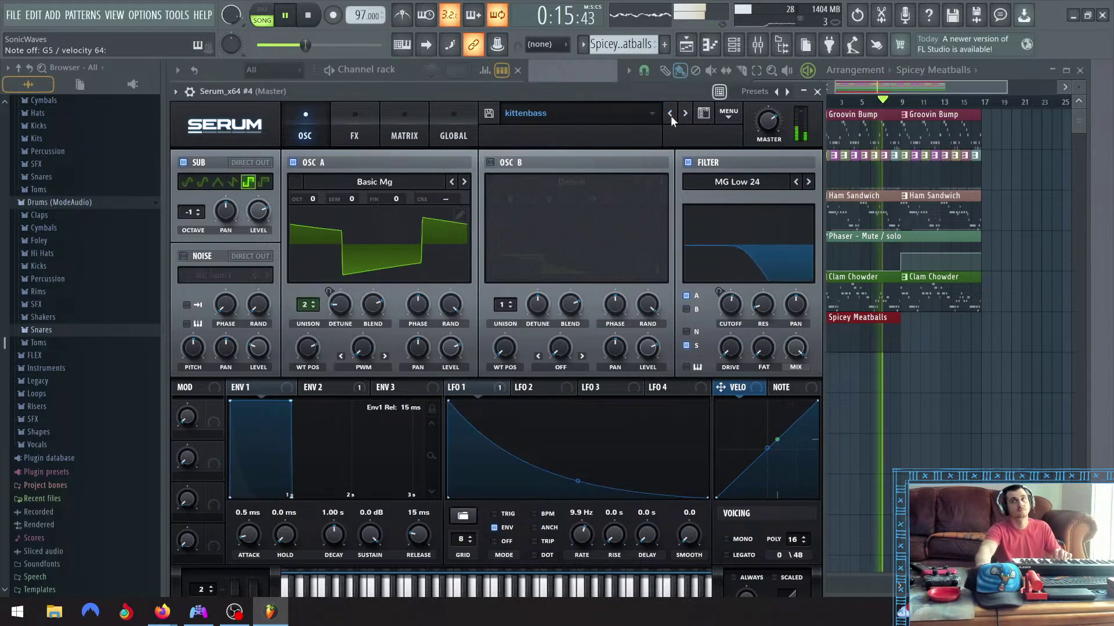
{"action": "left_click", "coordinate": [670, 113]}
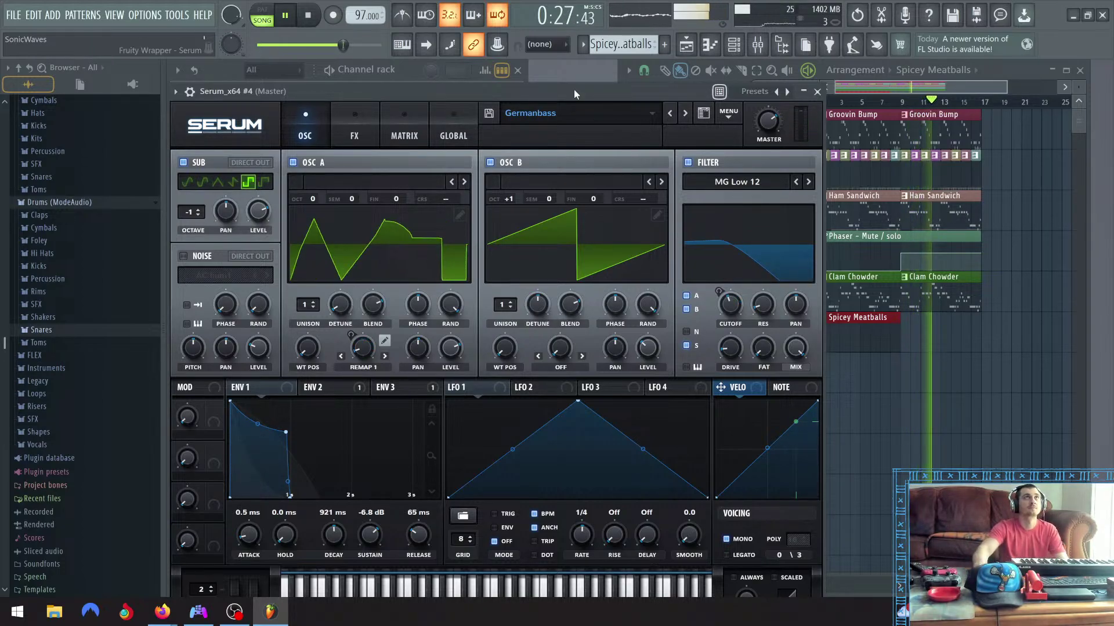
{"action": "left_click_drag", "start_coordinate": [573, 89], "coordinate": [571, 66]}
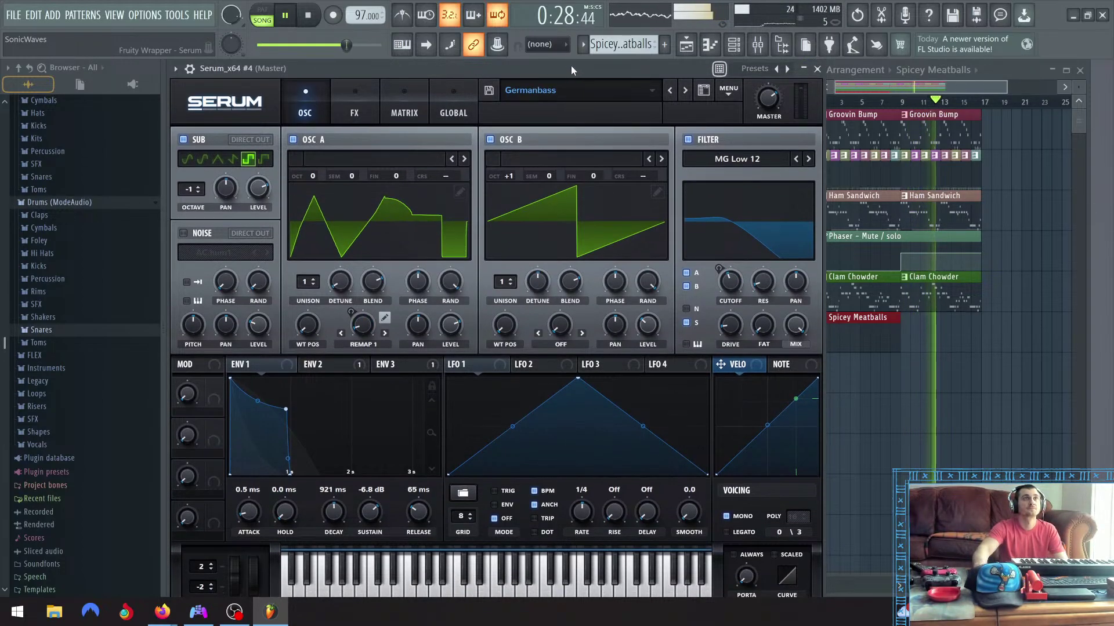
Audition Firstbase, Electrobassish and Electric Lead over the song, stepping back to the Bassmantalkie preset
{"action": "left_click", "coordinate": [670, 87]}
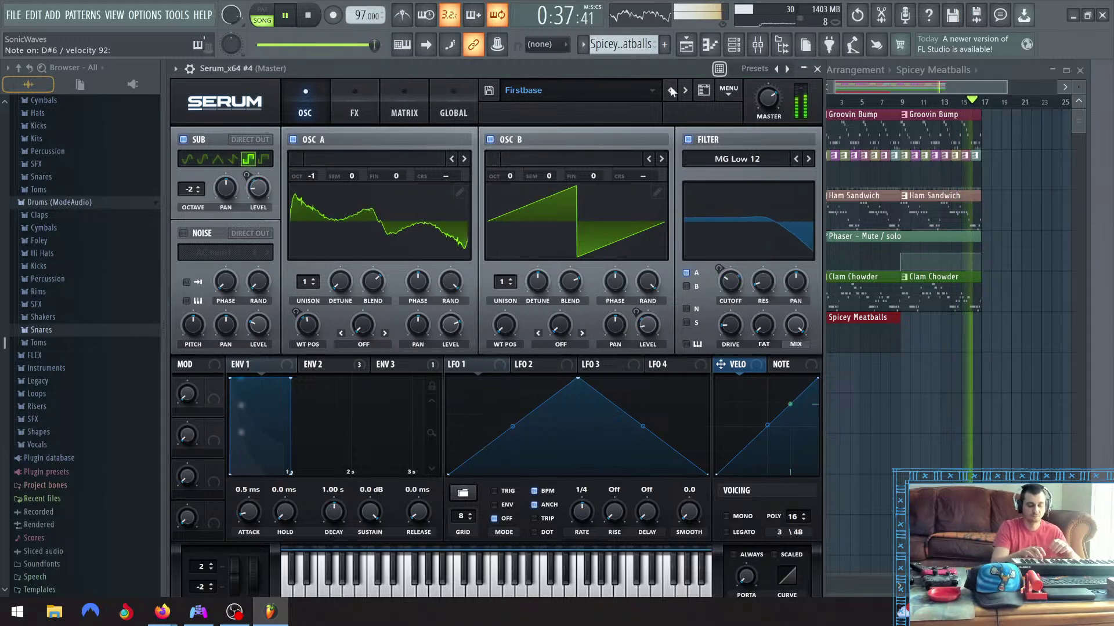
{"action": "left_click", "coordinate": [670, 88]}
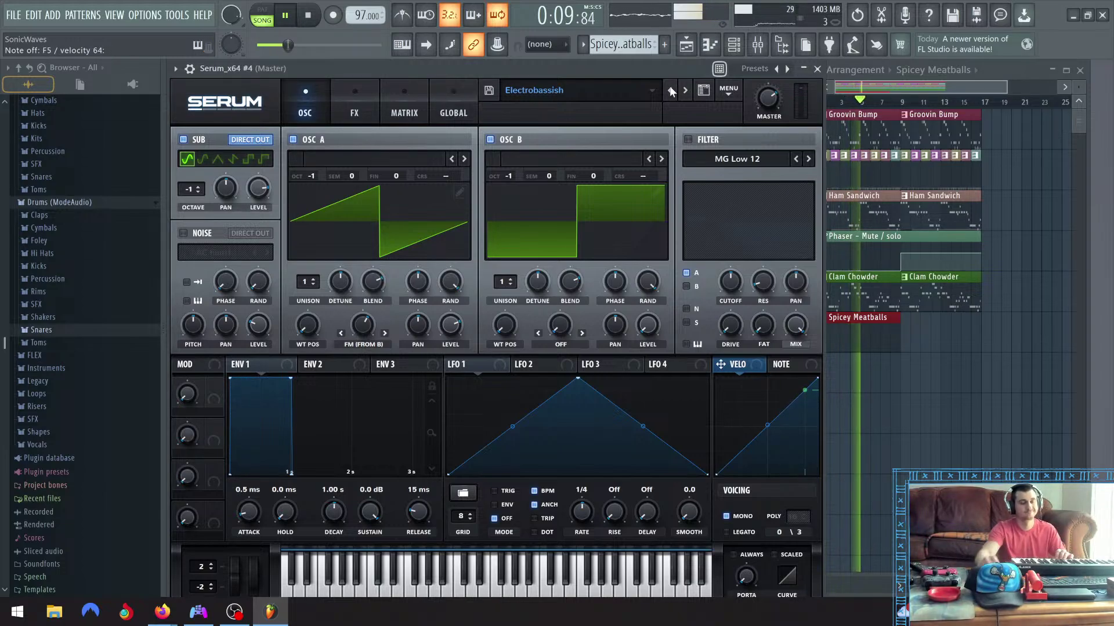
{"action": "left_click", "coordinate": [673, 91]}
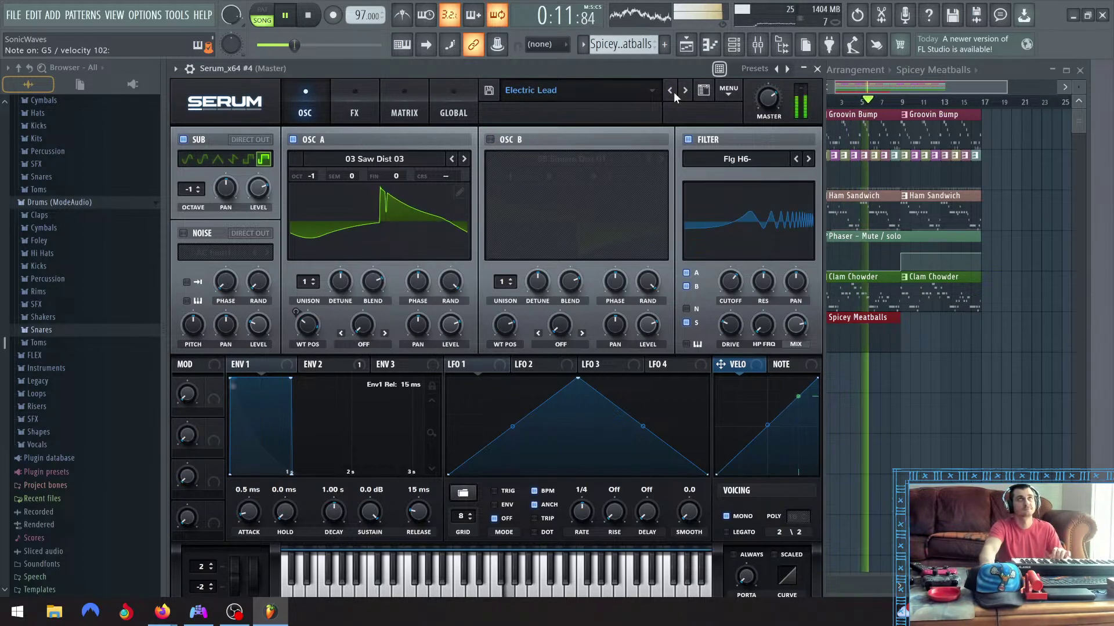
{"action": "left_click", "coordinate": [672, 92]}
{"action": "left_click", "coordinate": [670, 92]}
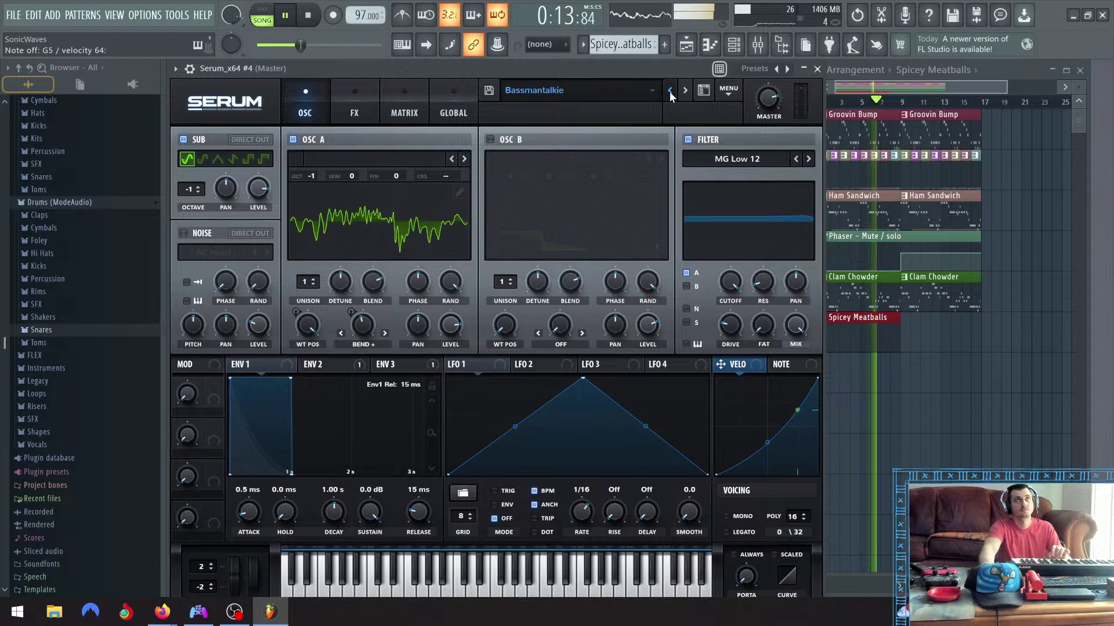
Try the 303 Sequence and PL Stick presets, and load PL Spike from the Future Loops - Dubstep Focus bank in Serum
{"action": "left_click", "coordinate": [669, 92]}
{"action": "left_click", "coordinate": [671, 91]}
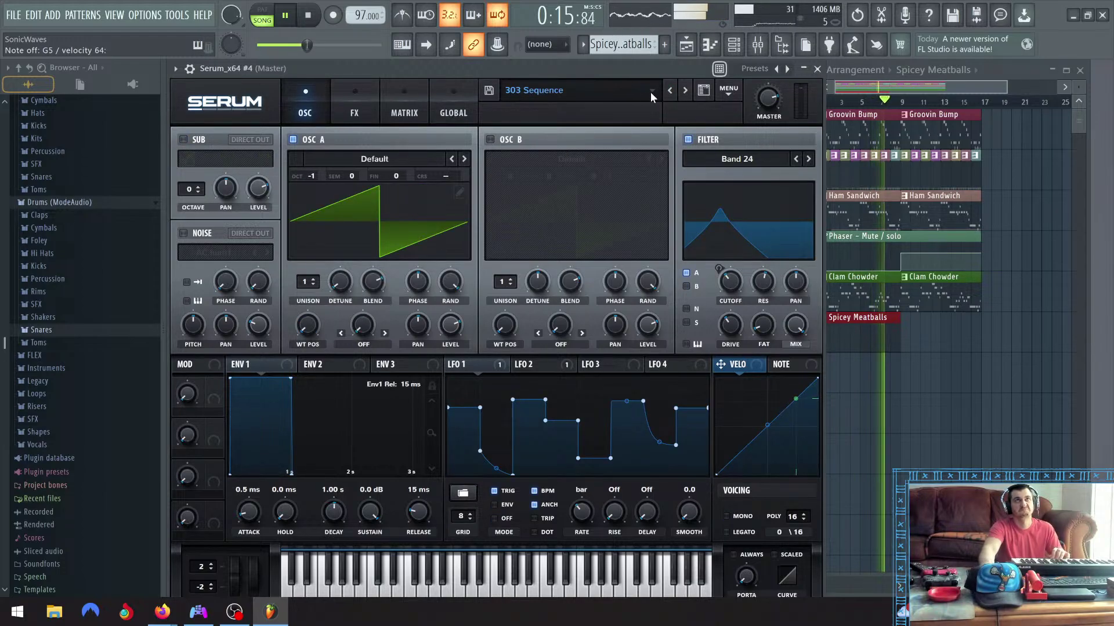
{"action": "left_click", "coordinate": [649, 91]}
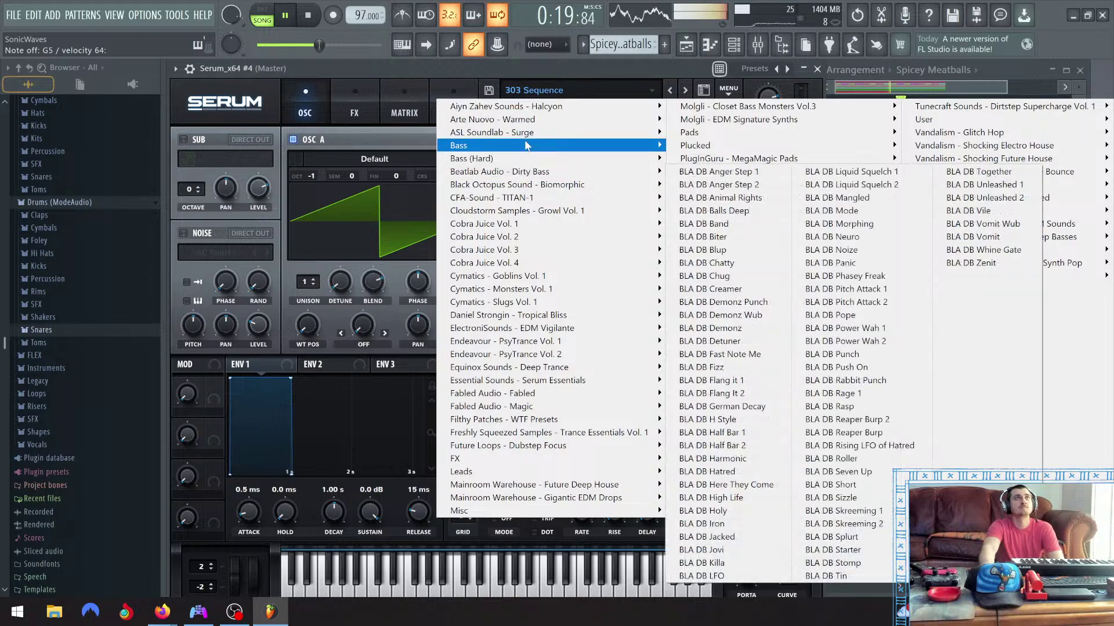
{"action": "mouse_move", "coordinate": [591, 138]}
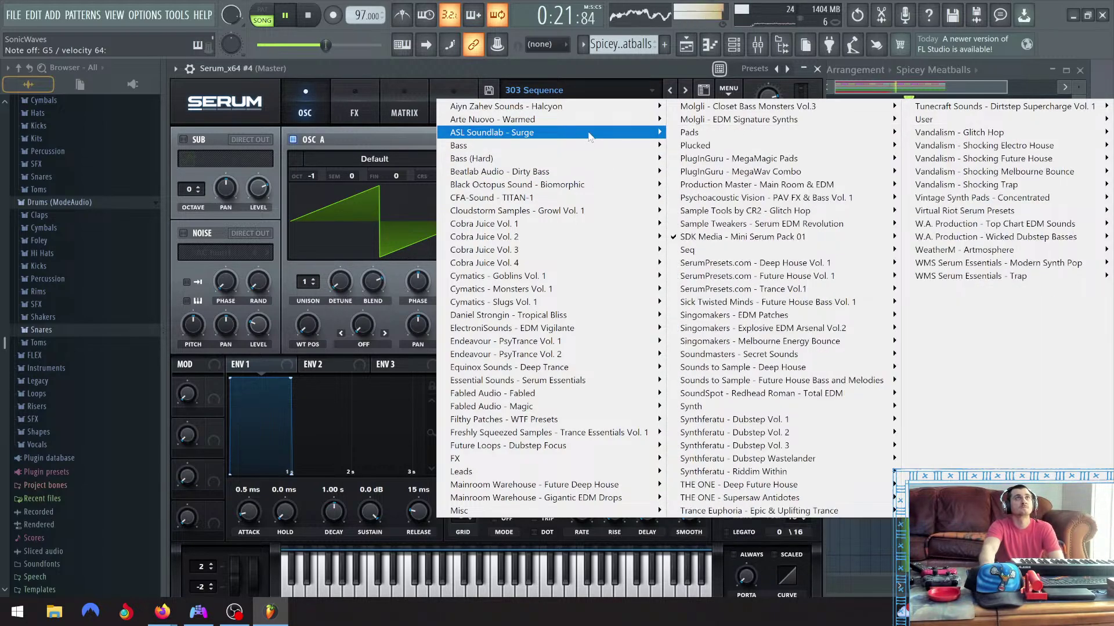
{"action": "mouse_move", "coordinate": [543, 452]}
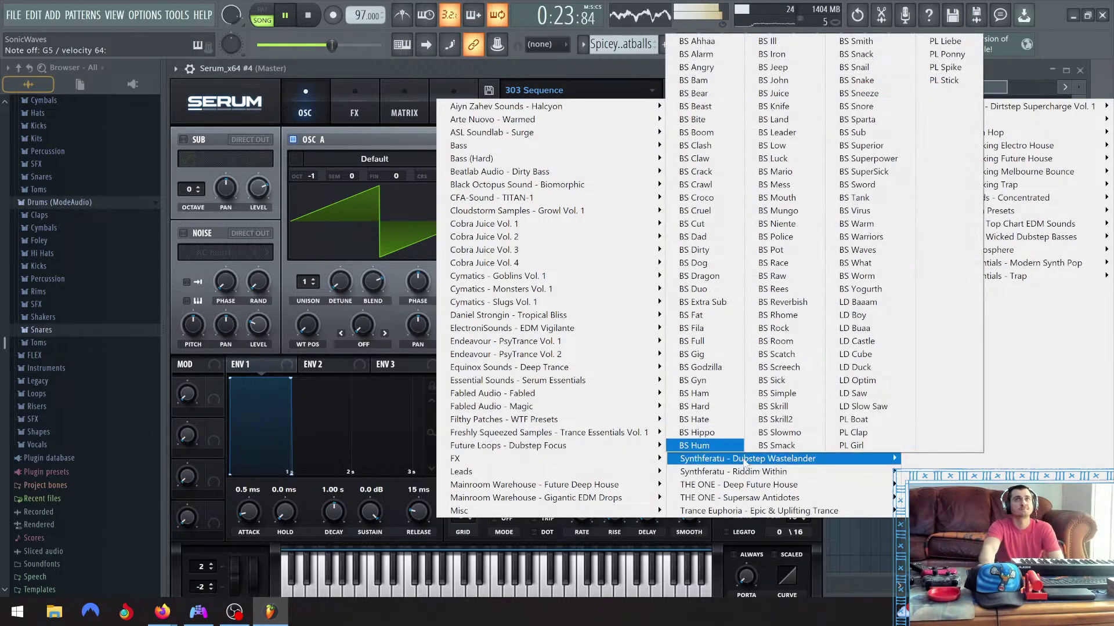
{"action": "mouse_move", "coordinate": [590, 449]}
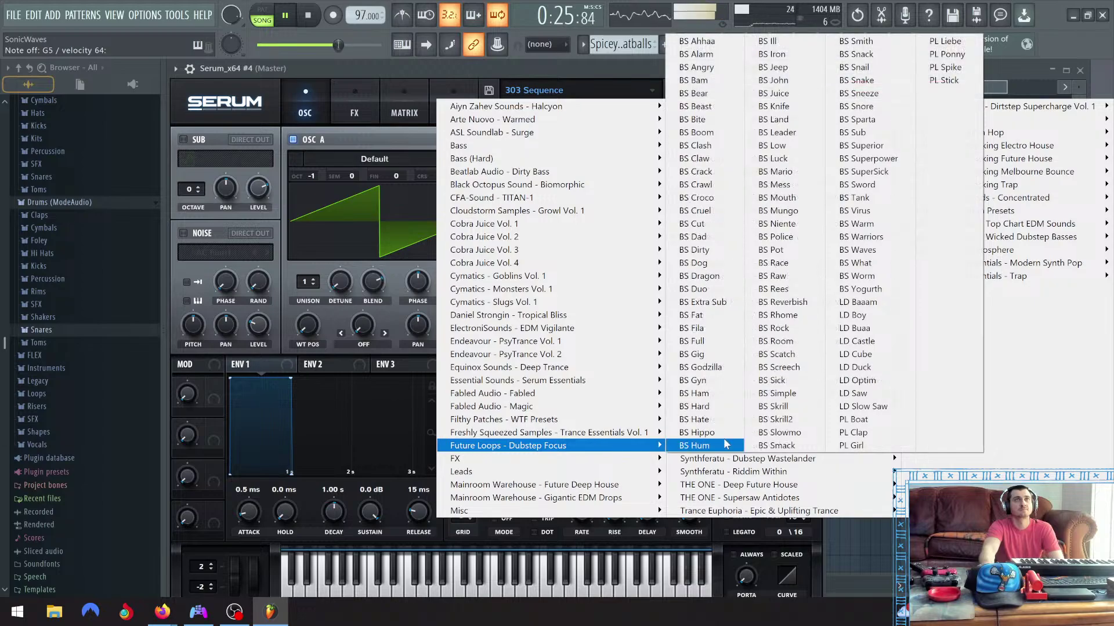
{"action": "left_click", "coordinate": [952, 82]}
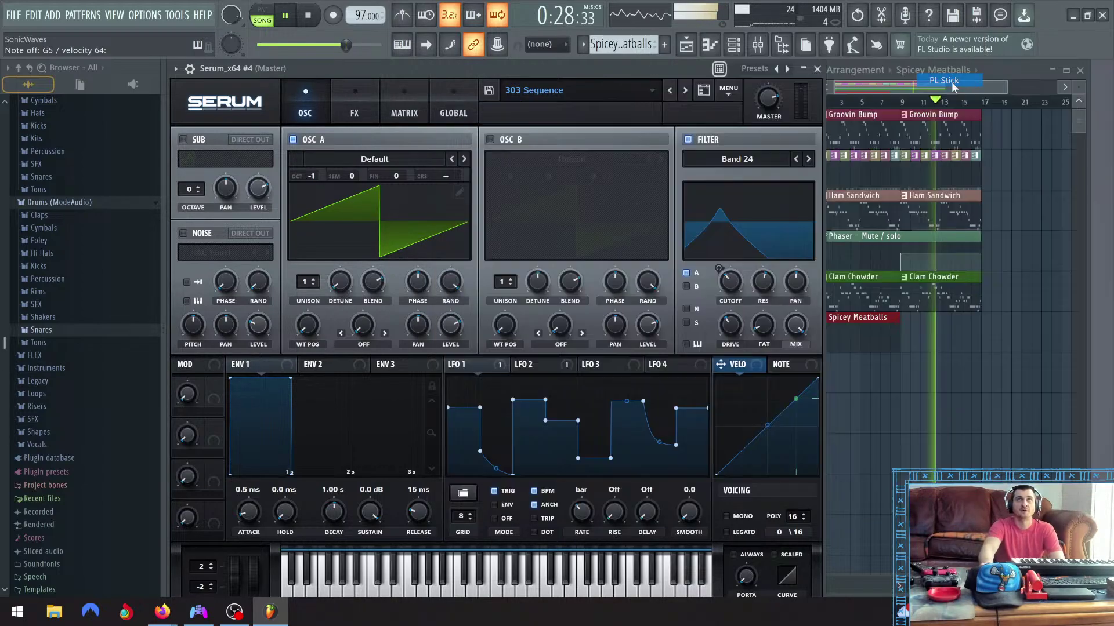
{"action": "left_click", "coordinate": [669, 91]}
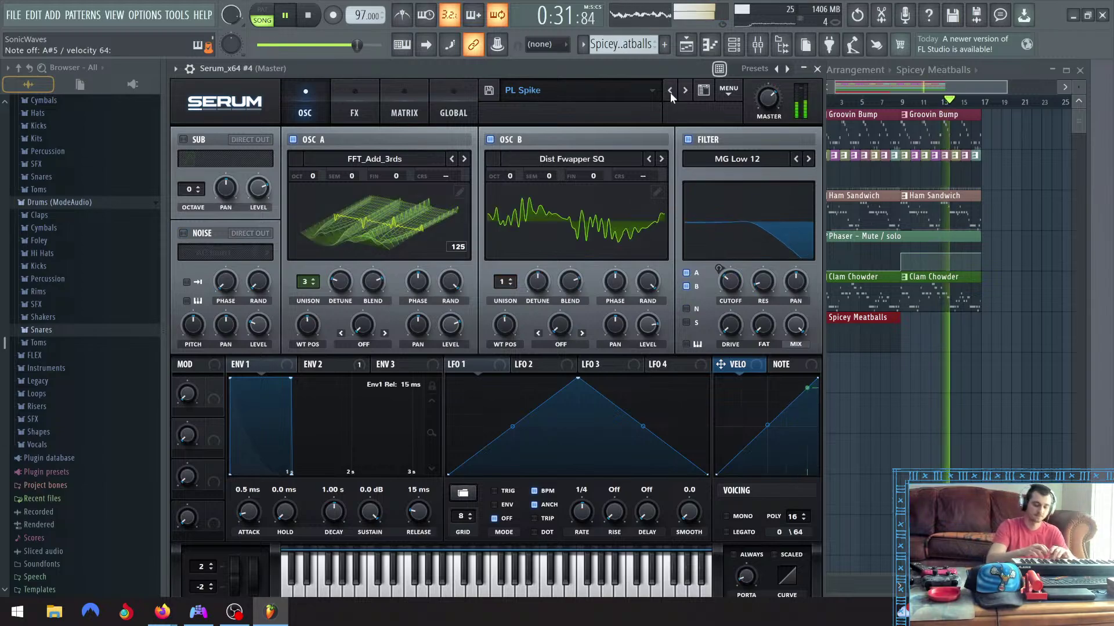
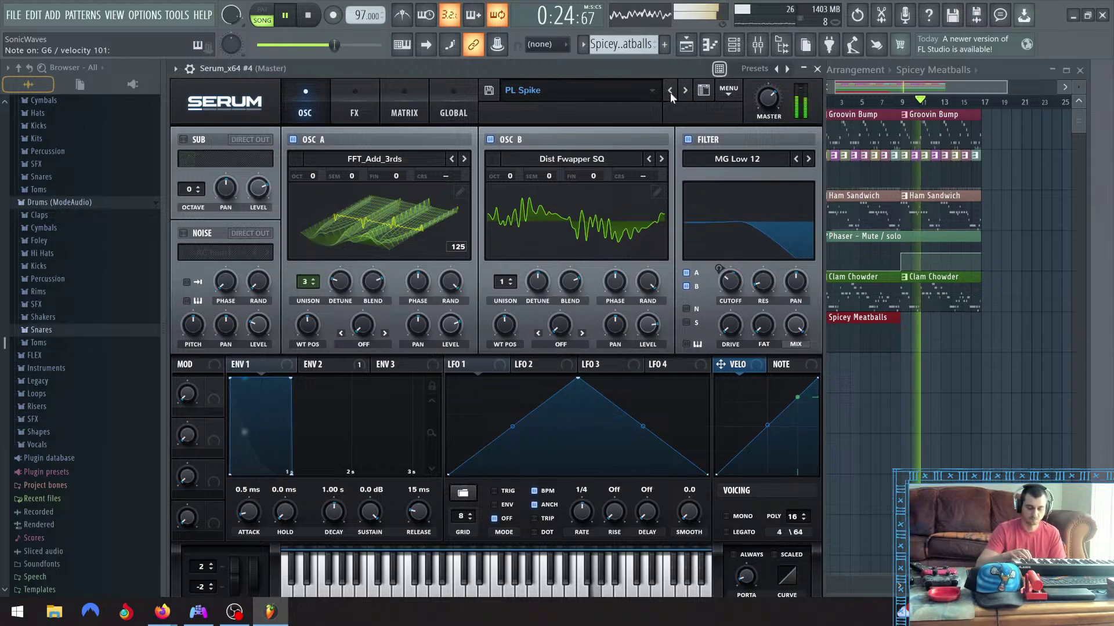
Play the song from the start to rehearse a part over it with the PL Spike sound
{"action": "left_click", "coordinate": [290, 17]}
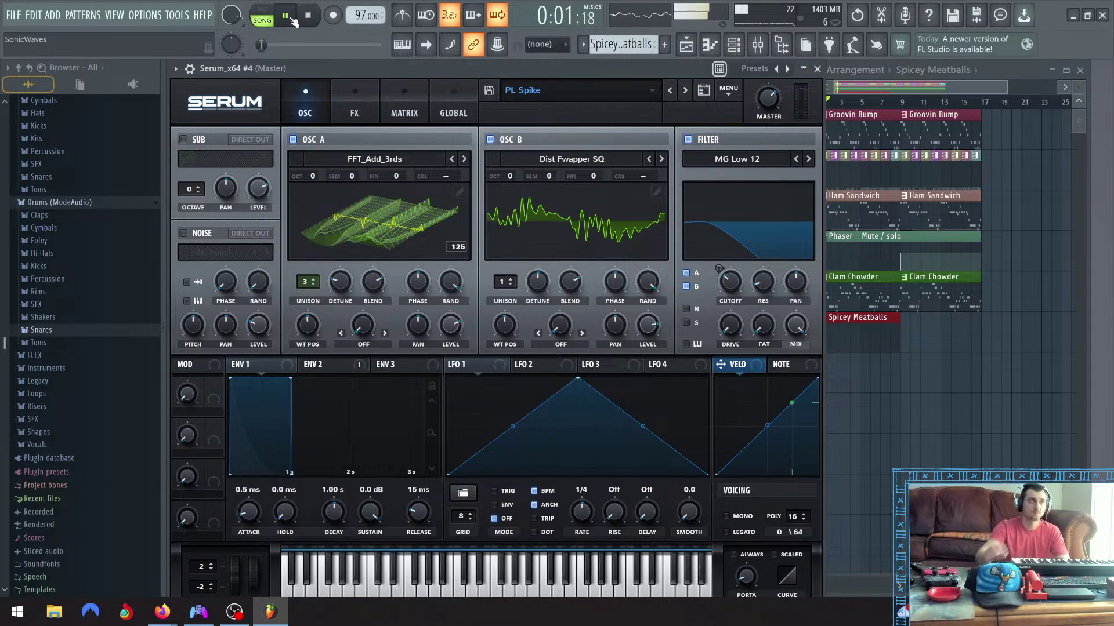
{"action": "left_click", "coordinate": [307, 20]}
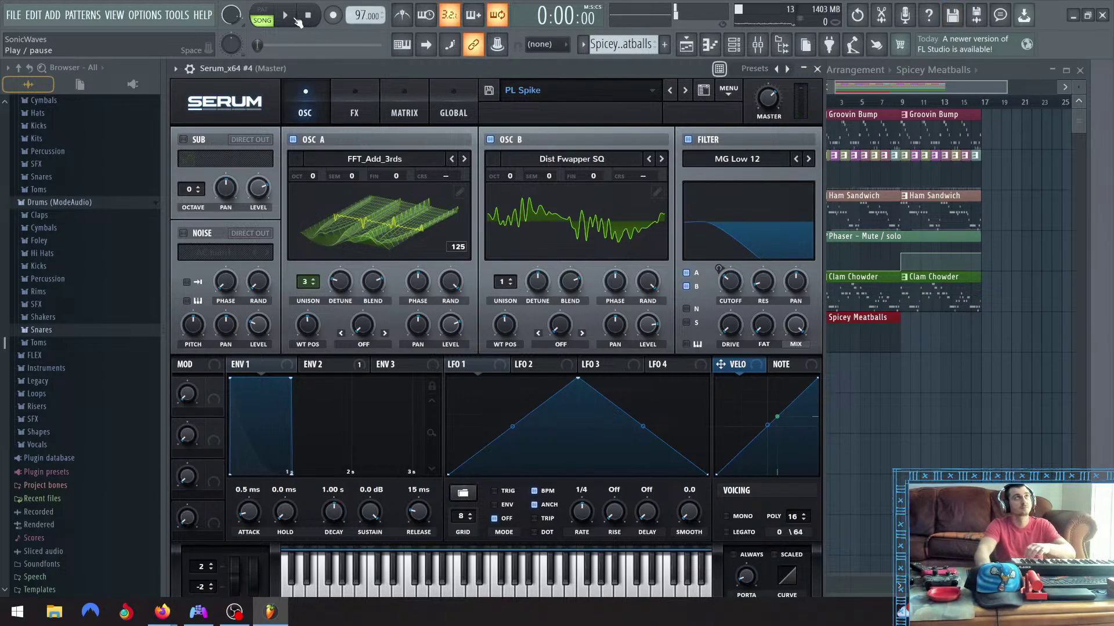
{"action": "left_click", "coordinate": [291, 21]}
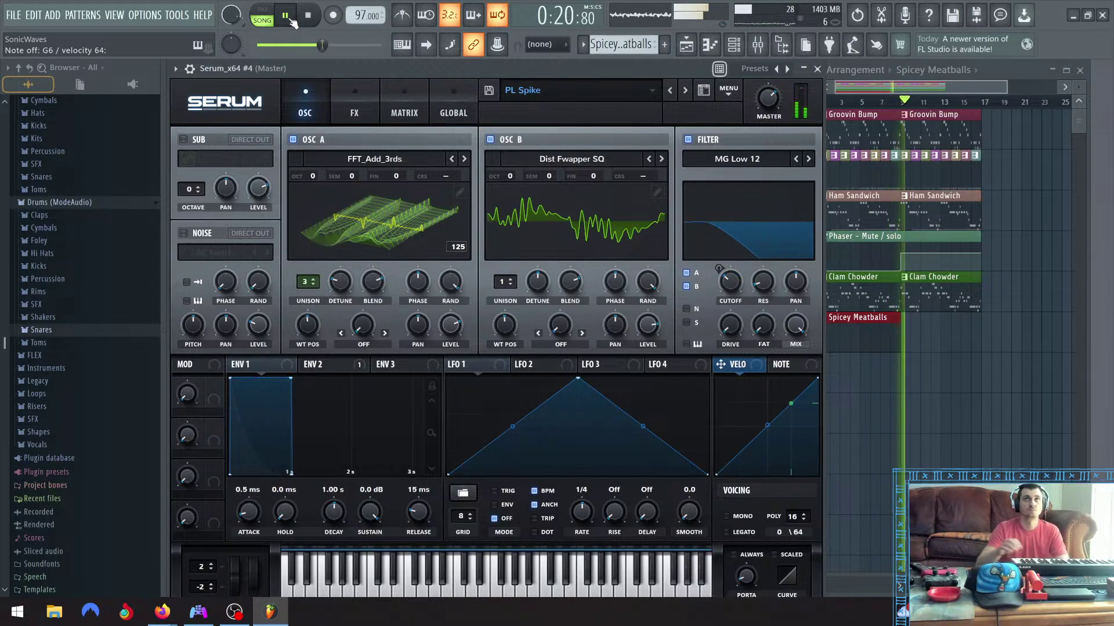
{"action": "left_click", "coordinate": [284, 18]}
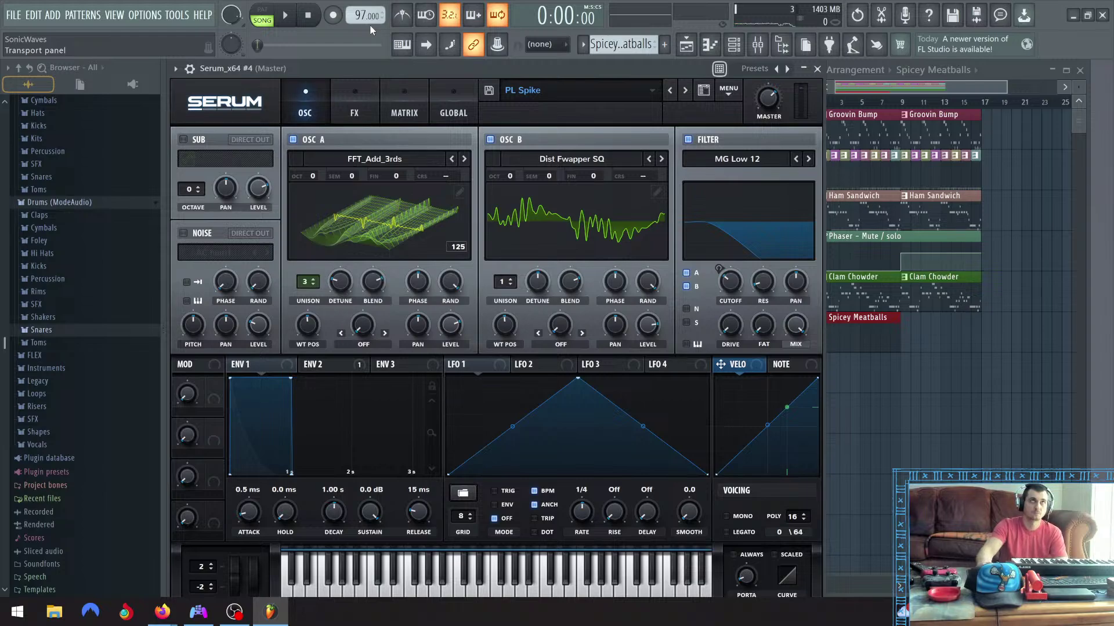
Try to record a PL Spike take into the Spicey Meatballs pattern and undo the recorded items
{"action": "left_click", "coordinate": [287, 18]}
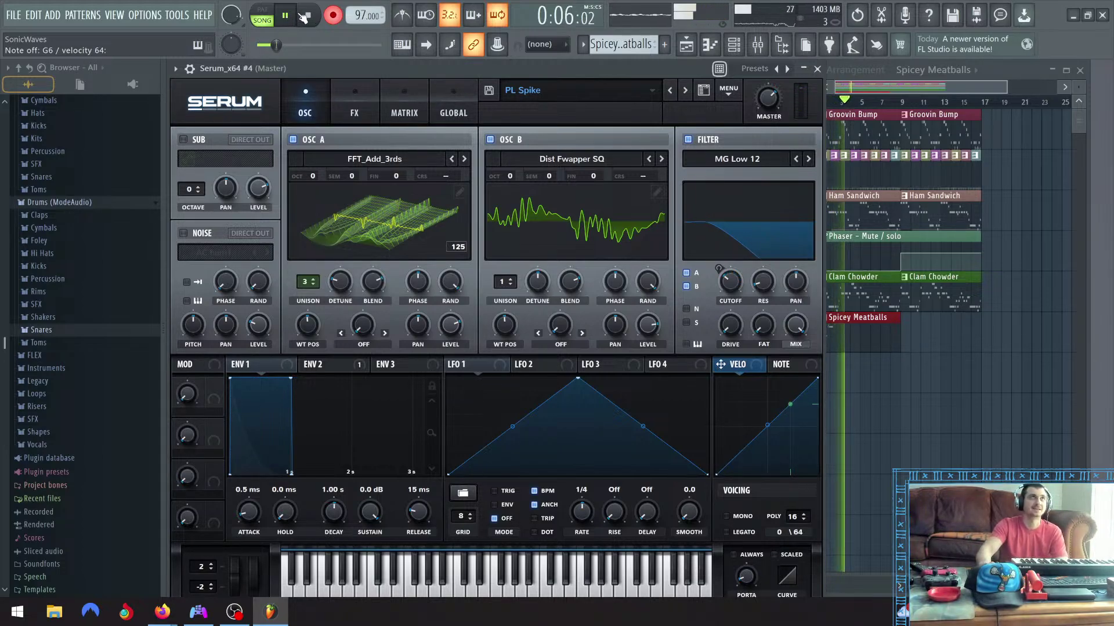
{"action": "left_click", "coordinate": [287, 18]}
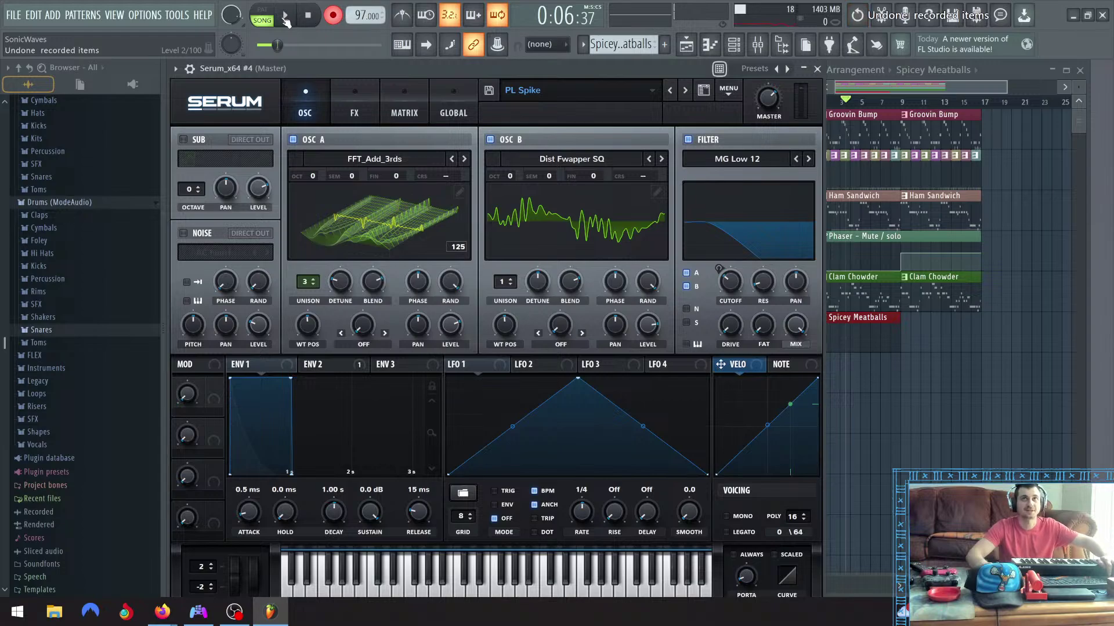
{"action": "key", "text": "ctrl+z"}
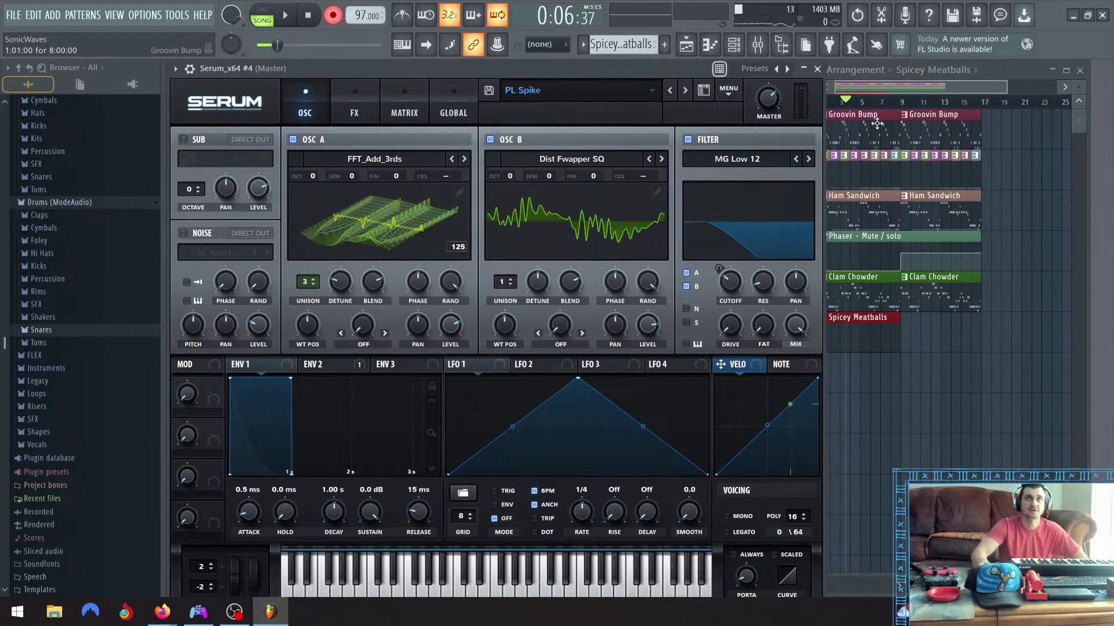
Set the Serum_x64 #4 channel volume to 62% and bring the Serum window back into place
{"action": "mouse_move", "coordinate": [672, 67]}
{"action": "left_mouse_down"}
{"action": "mouse_move", "coordinate": [642, 66]}
{"action": "mouse_move", "coordinate": [672, 66]}
{"action": "left_mouse_up"}
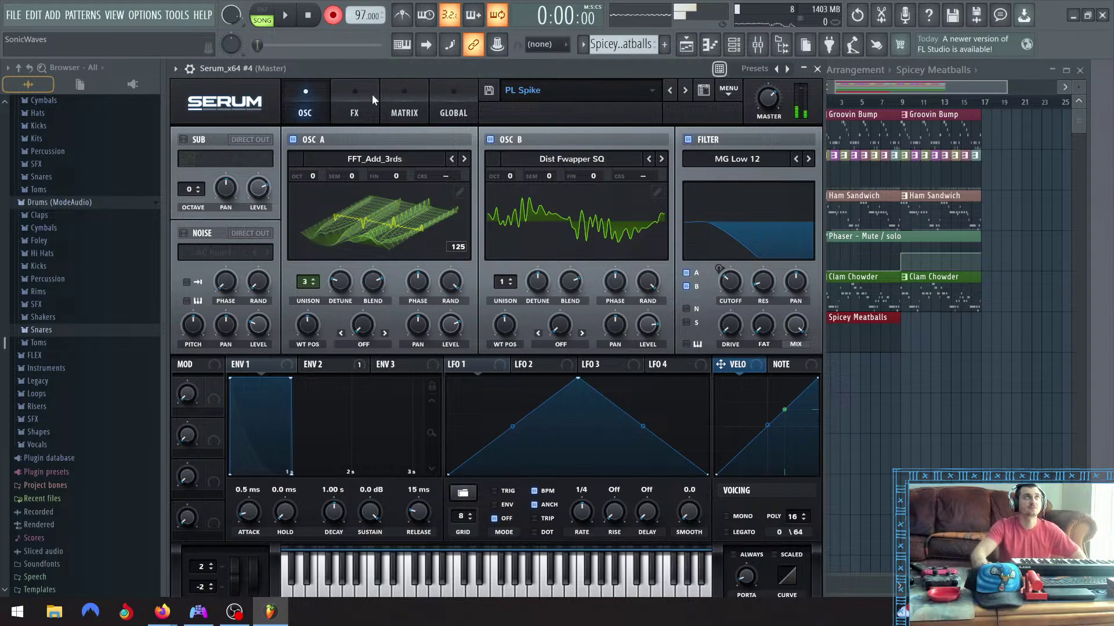
{"action": "left_click_drag", "start_coordinate": [383, 70], "coordinate": [394, 219]}
{"action": "left_click_drag", "start_coordinate": [305, 223], "coordinate": [307, 285]}
{"action": "left_click_drag", "start_coordinate": [203, 262], "coordinate": [203, 267]}
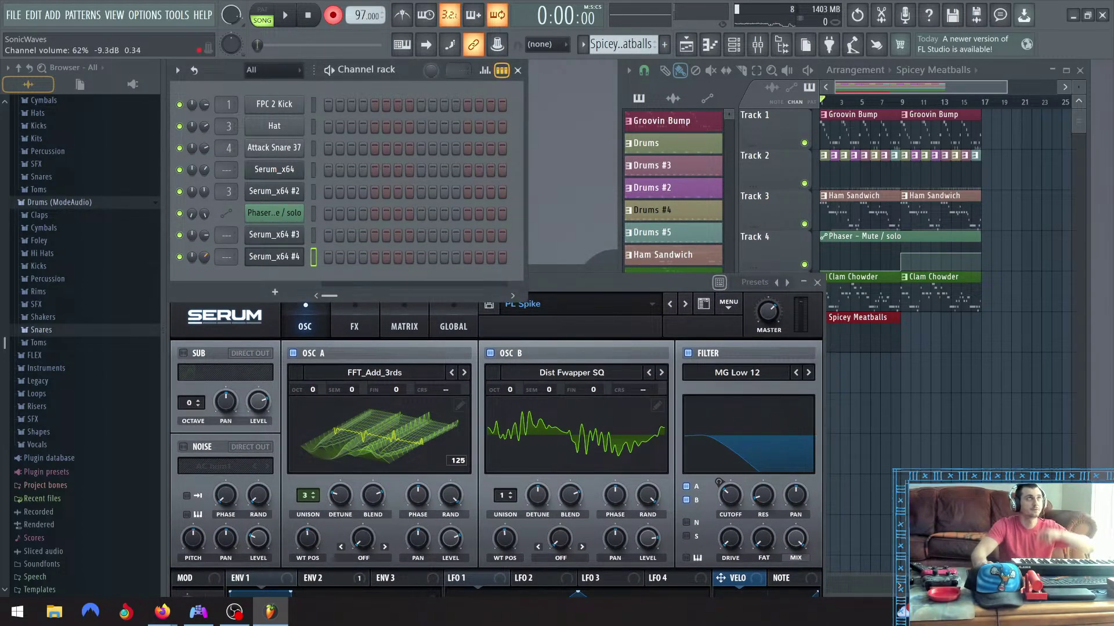
{"action": "left_click_drag", "start_coordinate": [600, 279], "coordinate": [599, 74]}
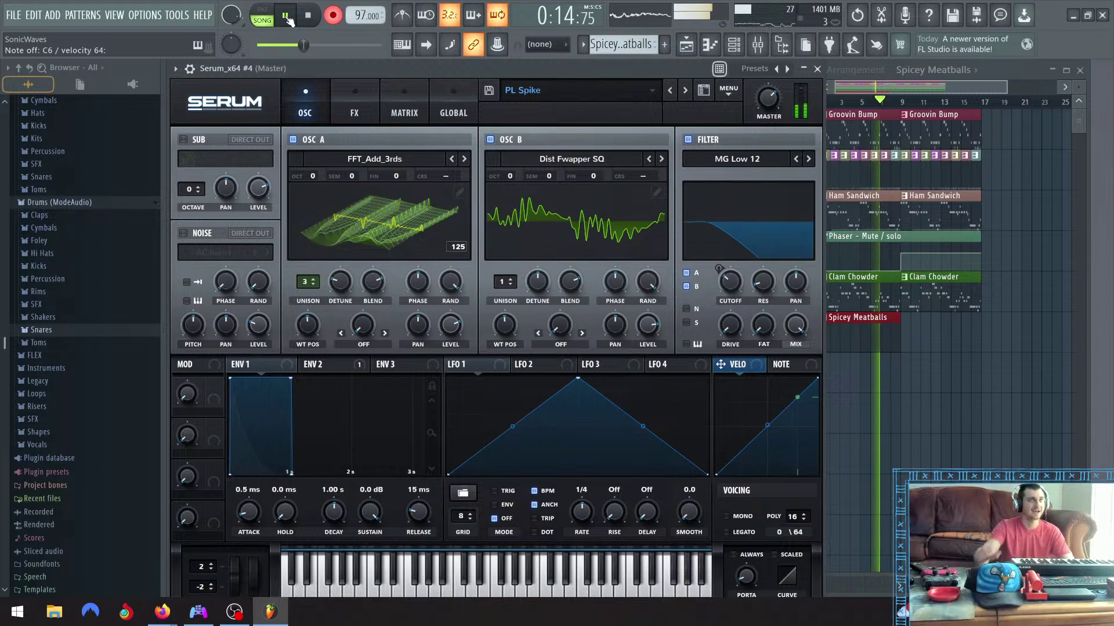
Try recording the PL Spike part over the song in repeated takes, undoing the recorded items of each one
{"action": "left_click", "coordinate": [311, 16]}
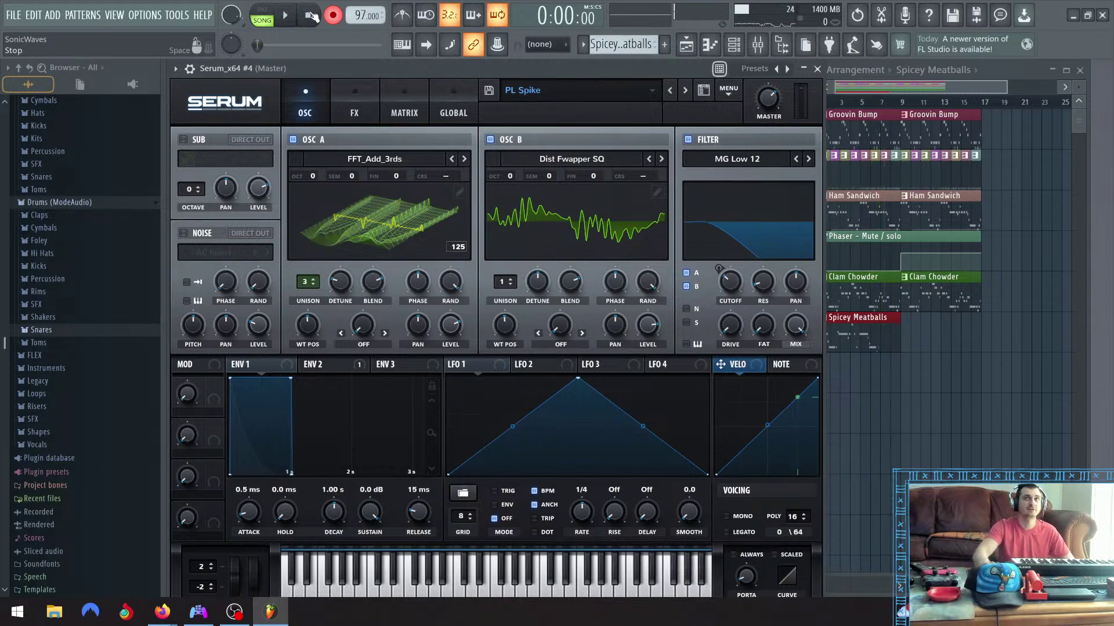
{"action": "key", "text": "ctrl+z"}
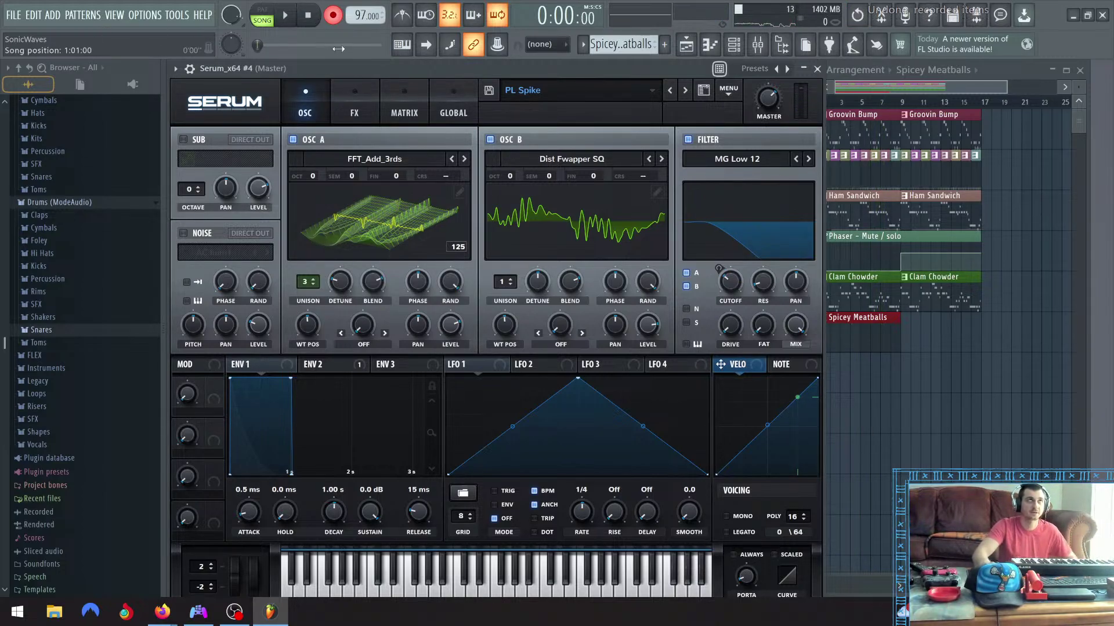
{"action": "left_click", "coordinate": [290, 18]}
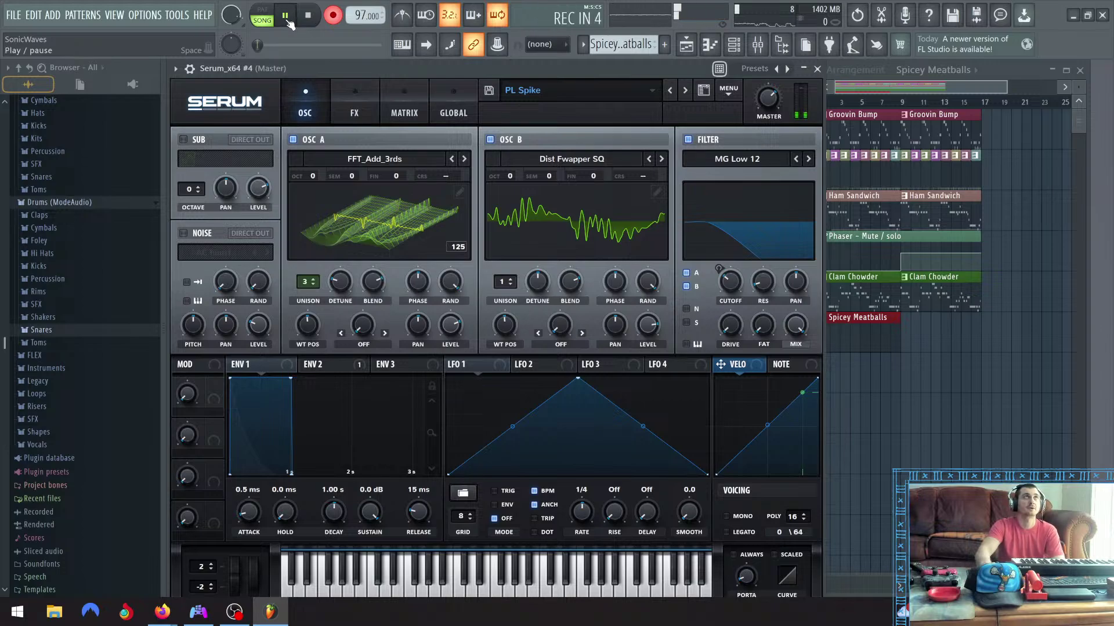
{"action": "left_click", "coordinate": [308, 17]}
{"action": "left_click", "coordinate": [286, 17]}
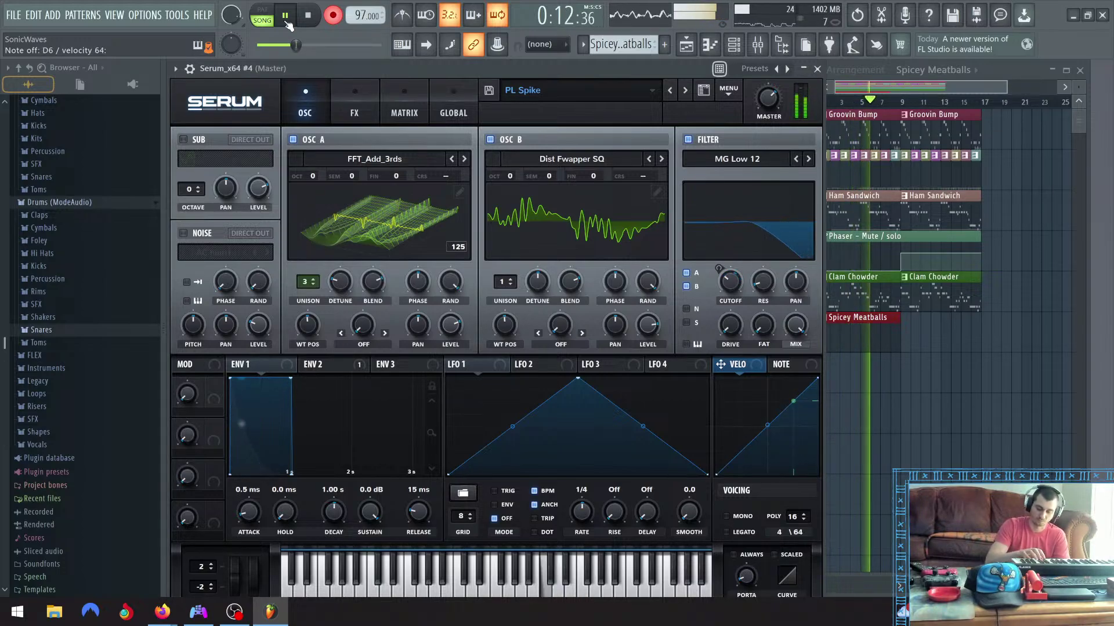
{"action": "left_click", "coordinate": [302, 20]}
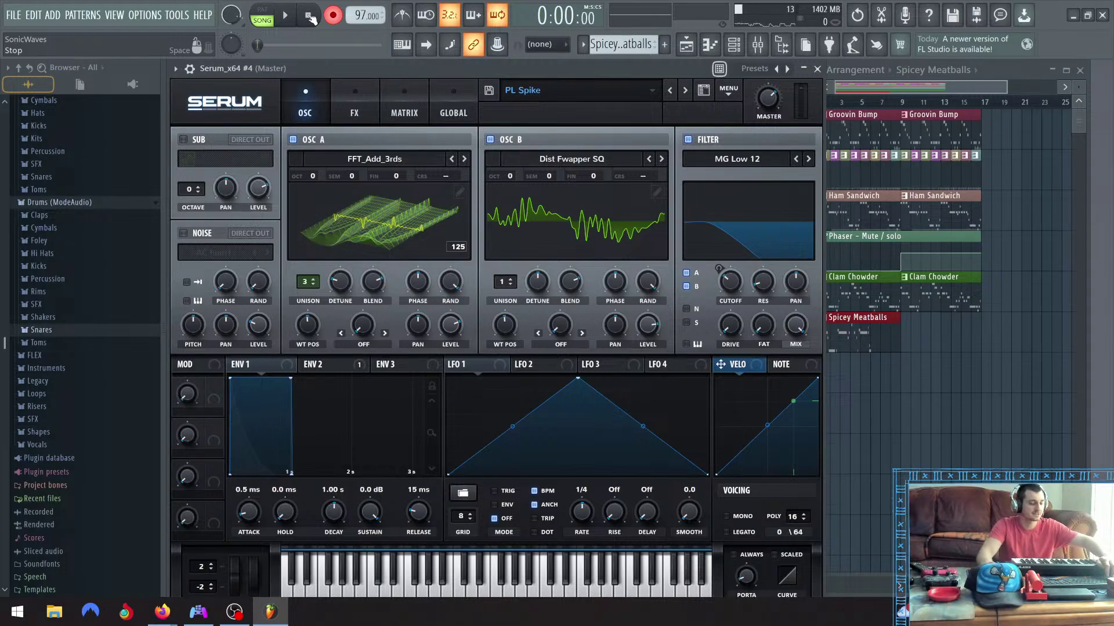
{"action": "key", "text": "ctrl+z"}
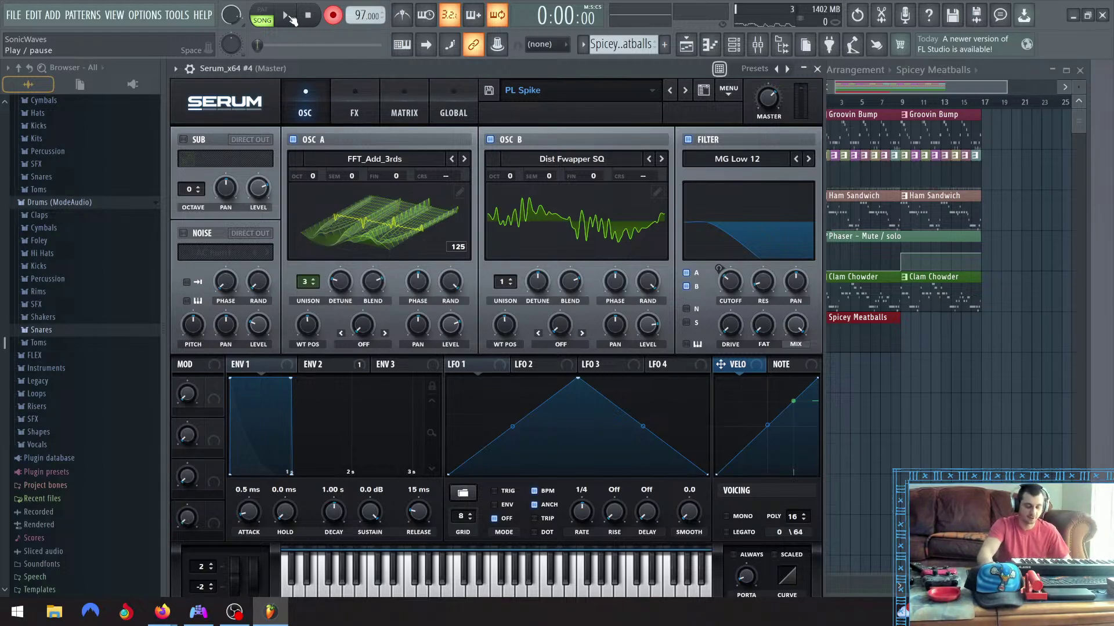
{"action": "left_click", "coordinate": [289, 17]}
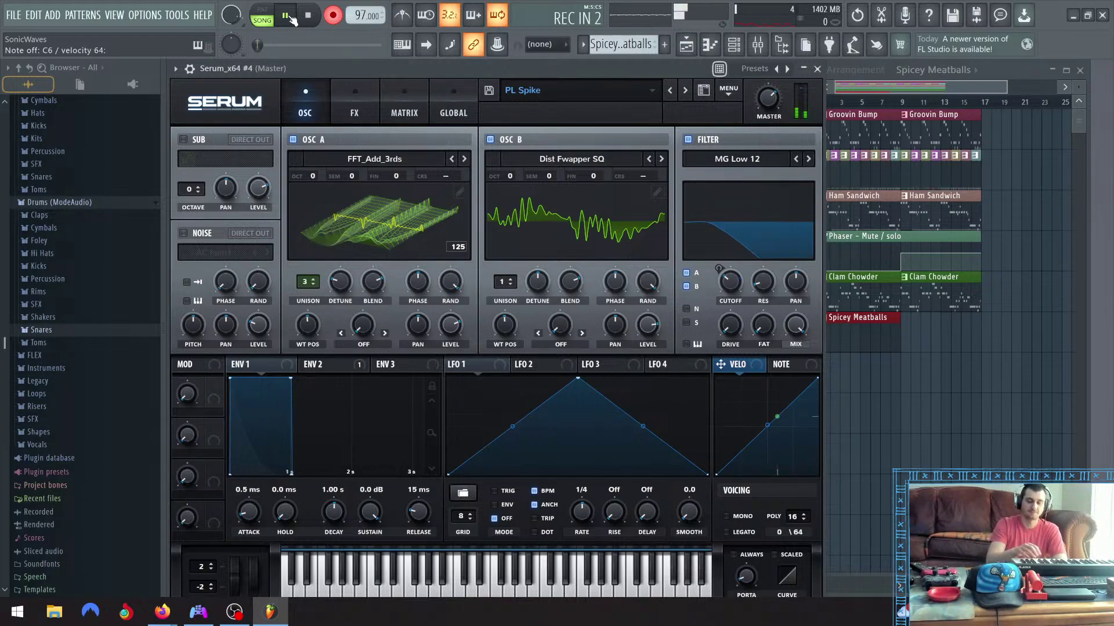
{"action": "left_click", "coordinate": [288, 17]}
{"action": "key", "text": "ctrl+z"}
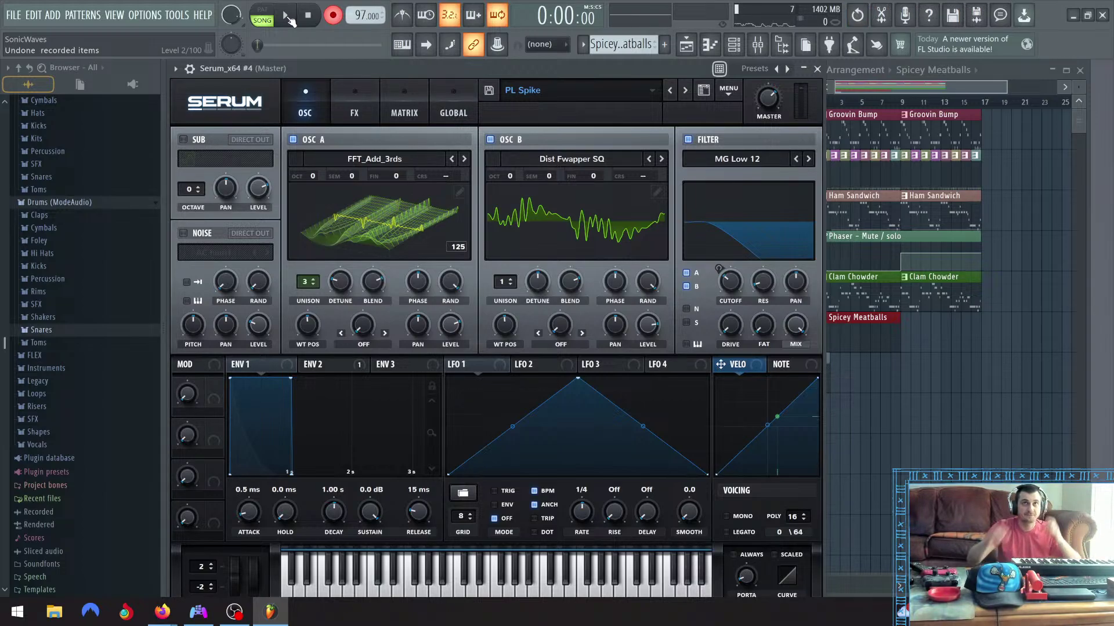
Delete the stray one-bar Spicey Meatballs clip from Track 7 and return to the Serum window
{"action": "left_click_drag", "start_coordinate": [692, 78], "coordinate": [588, 131]}
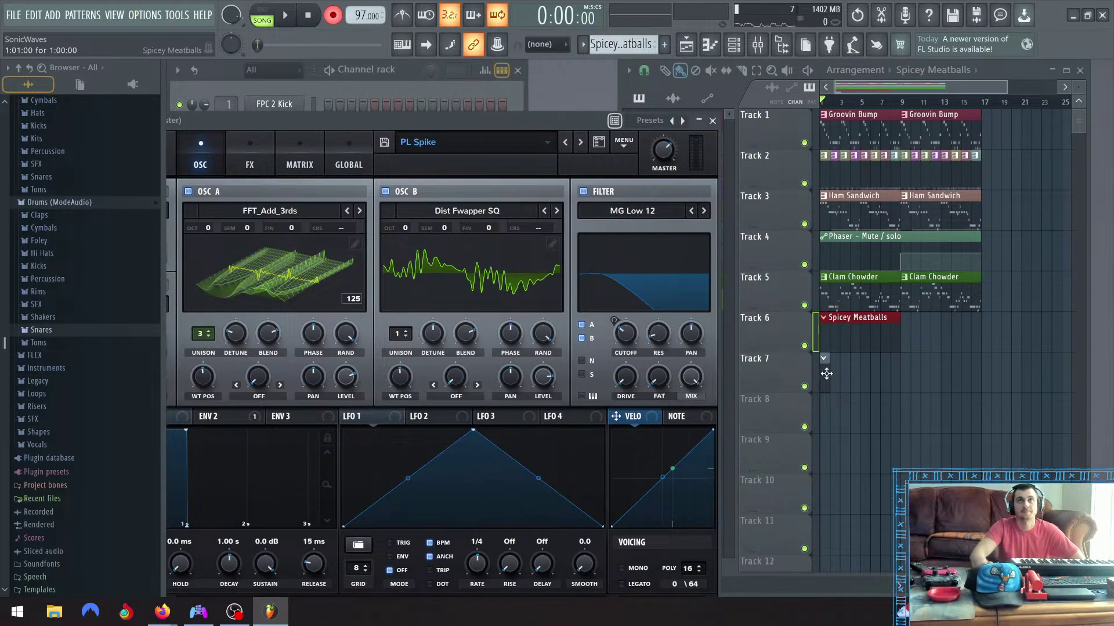
{"action": "left_click", "coordinate": [826, 376]}
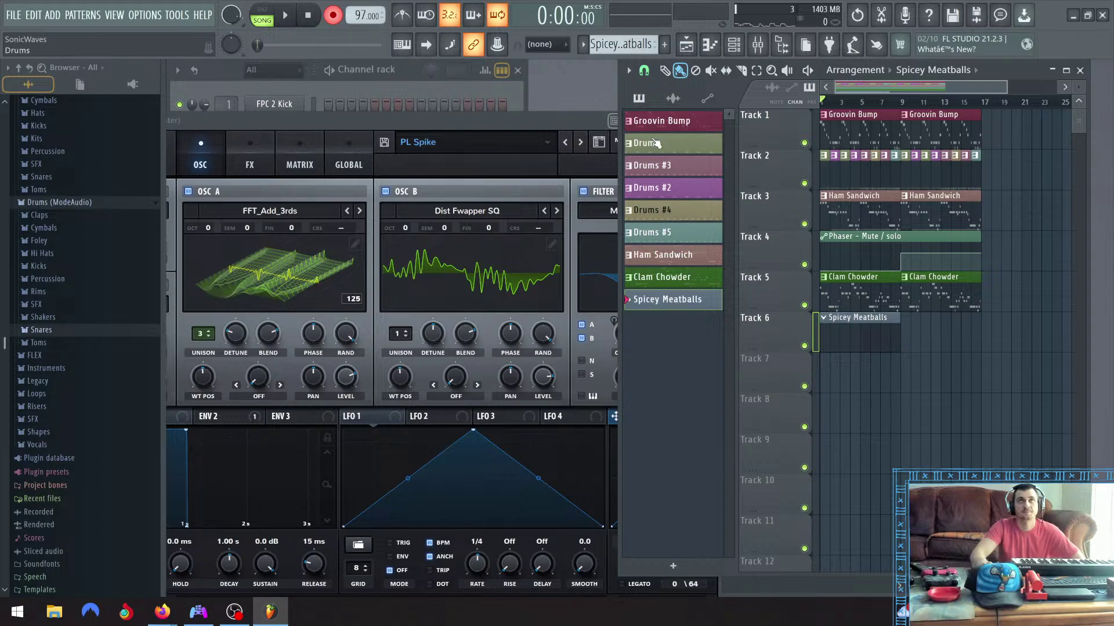
{"action": "left_click_drag", "start_coordinate": [496, 122], "coordinate": [604, 69]}
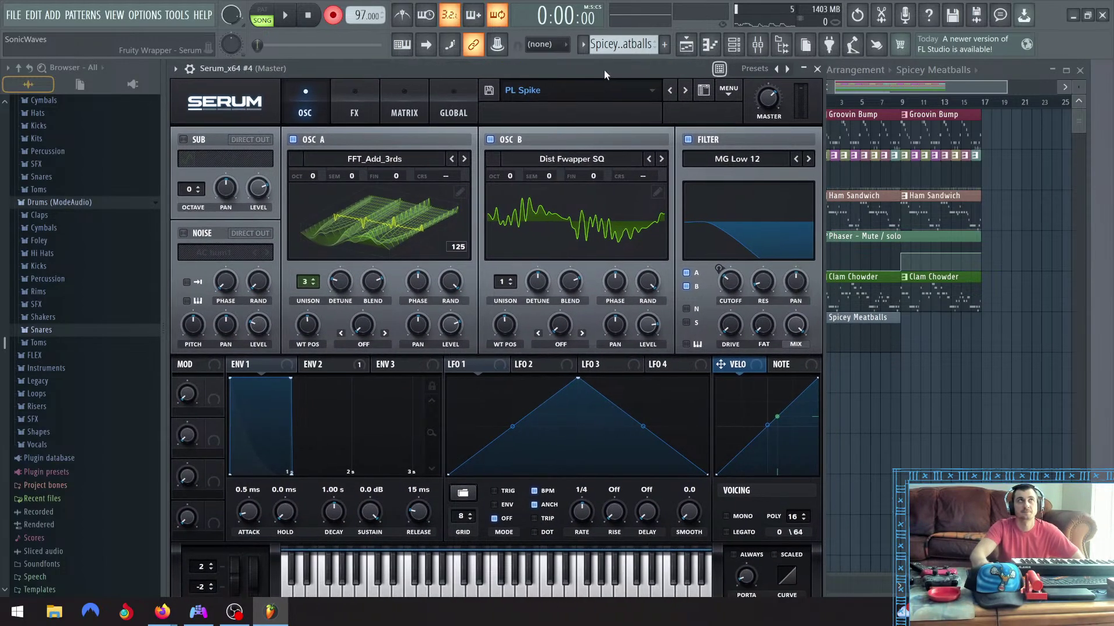
Extend the Spicey Meatballs clip on Track 6 to about 16 bars, matching the end of the other tracks
{"action": "left_click_drag", "start_coordinate": [898, 329], "coordinate": [973, 330]}
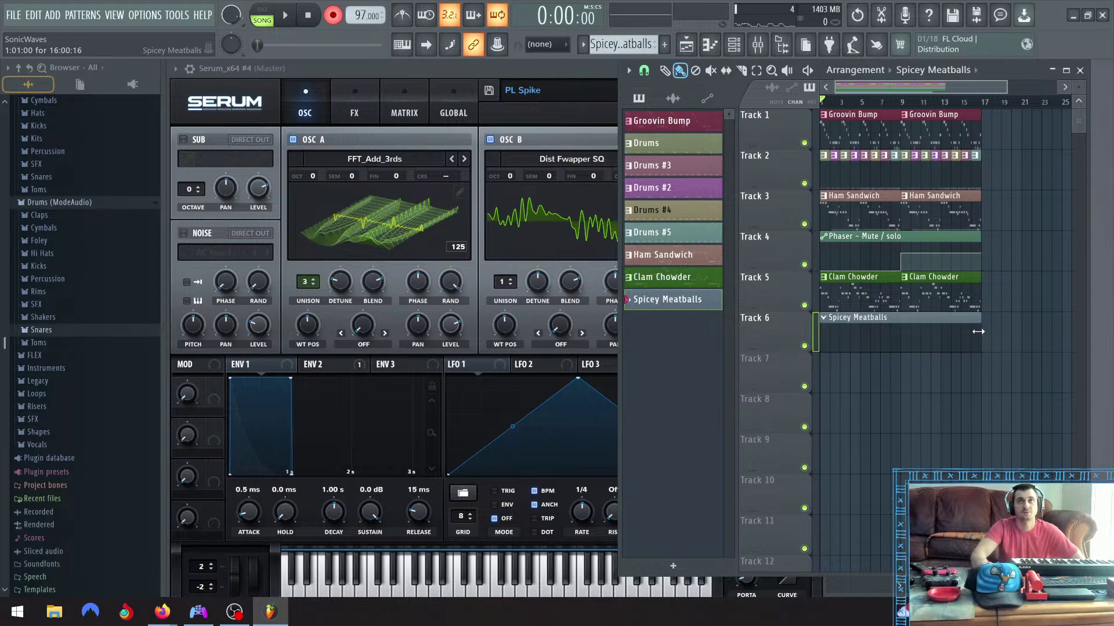
{"action": "scroll", "coordinate": [986, 336], "scroll_direction": "up", "scroll_amount": 4}
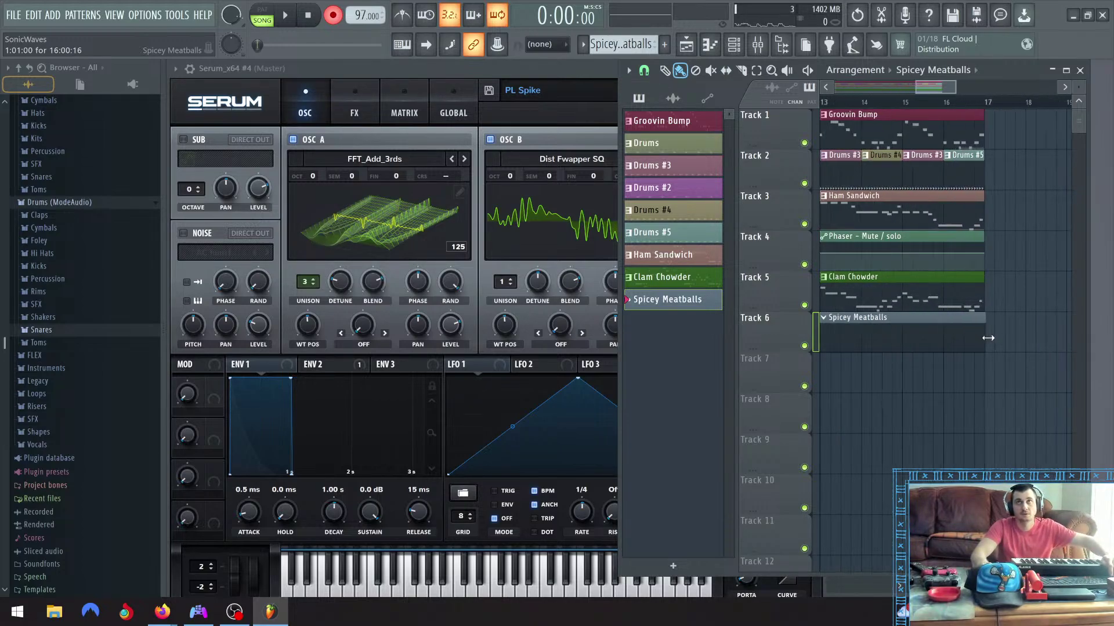
{"action": "scroll", "coordinate": [989, 338], "scroll_direction": "up", "scroll_amount": 3}
{"action": "left_click", "coordinate": [981, 331]}
{"action": "right_click", "coordinate": [994, 334]}
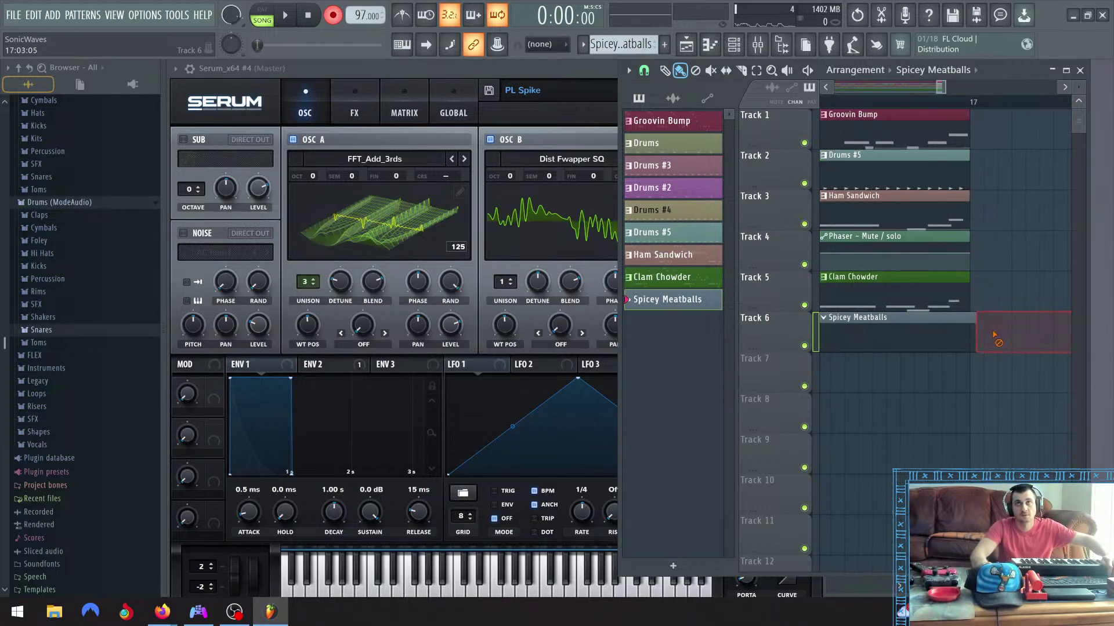
{"action": "scroll", "coordinate": [934, 128], "scroll_direction": "down", "scroll_amount": 6}
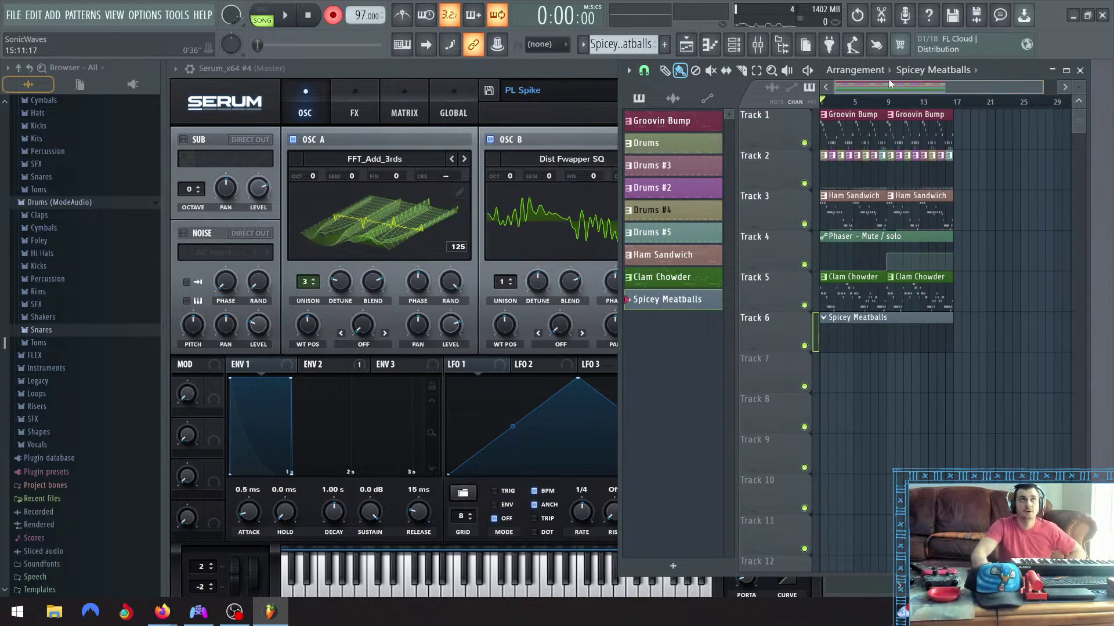
Record a take of the Serum PL Spike part over the 16-bar song into the Spicey Meatballs pattern
{"action": "left_click", "coordinate": [475, 67]}
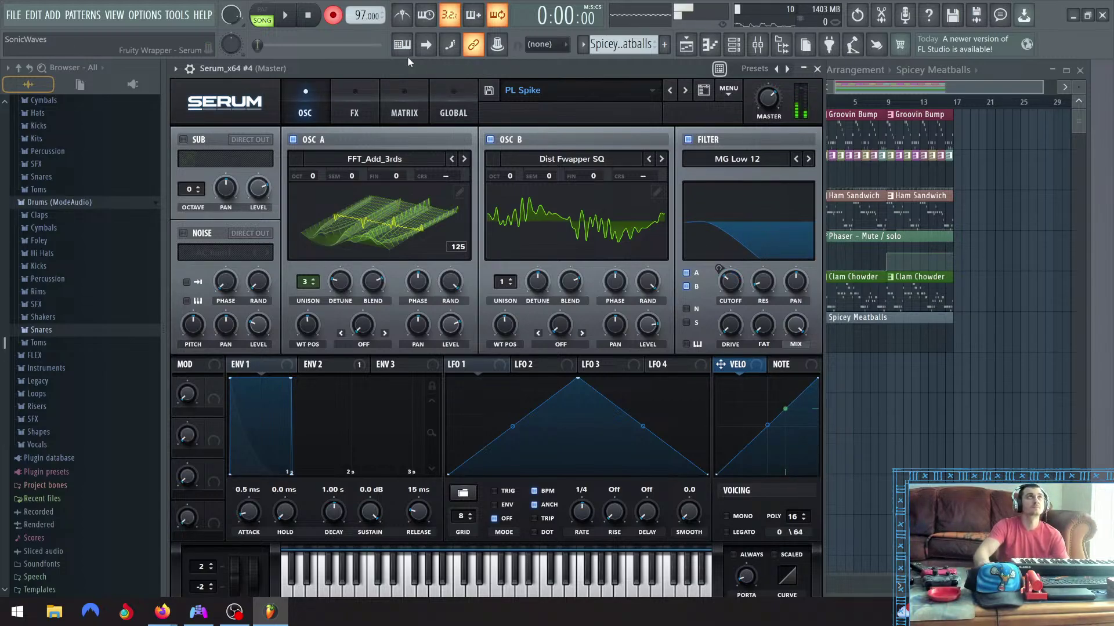
{"action": "left_click", "coordinate": [285, 19]}
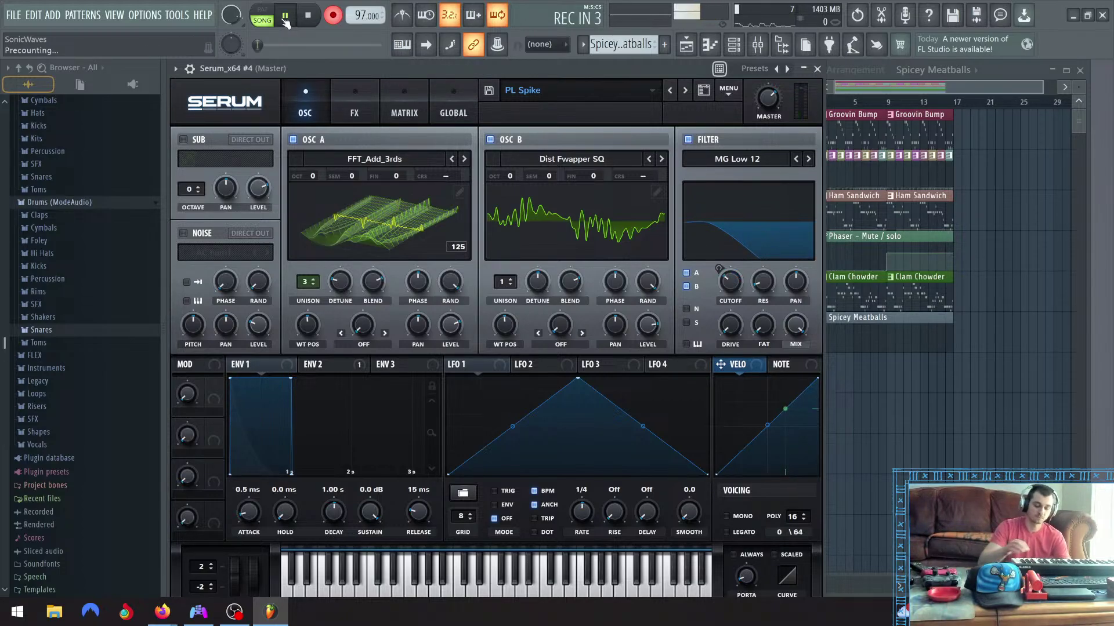
{"action": "left_click", "coordinate": [284, 19]}
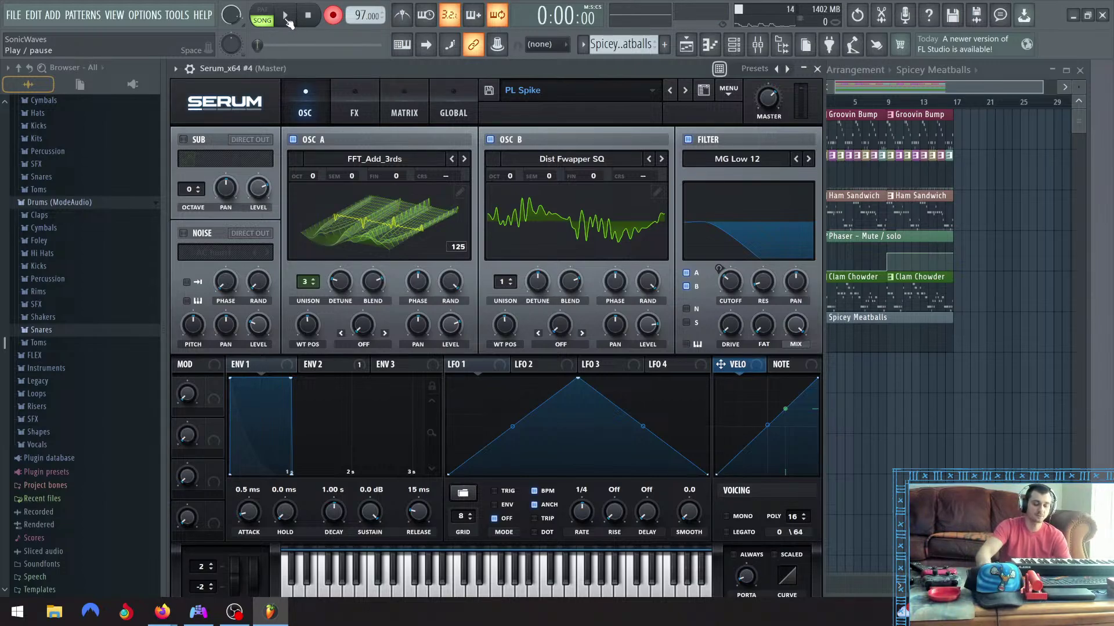
{"action": "left_click", "coordinate": [285, 20]}
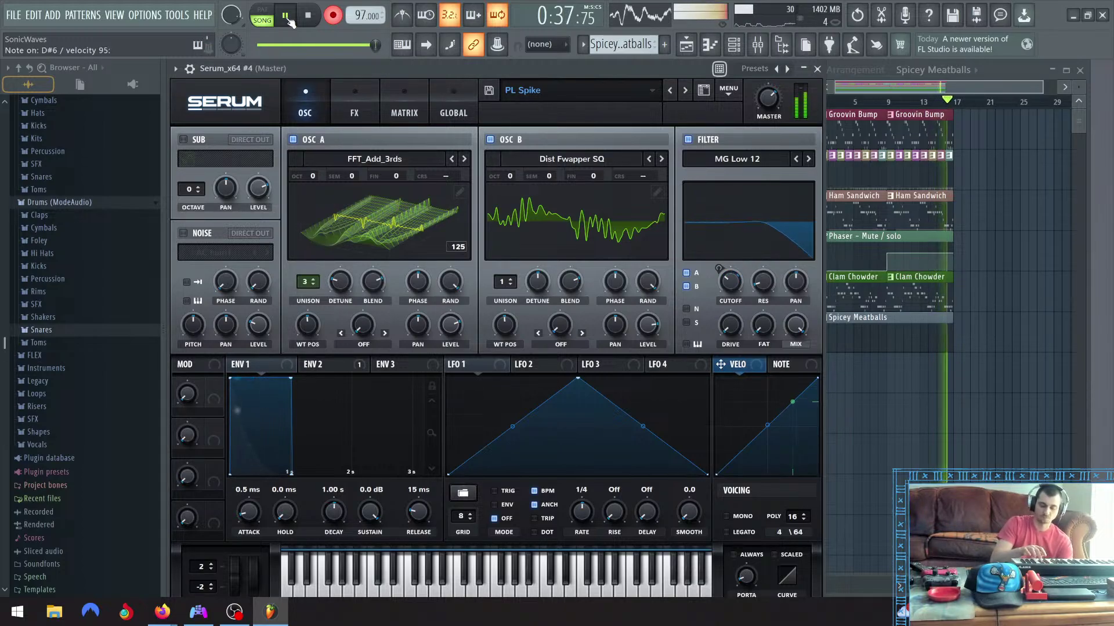
{"action": "left_click", "coordinate": [308, 15]}
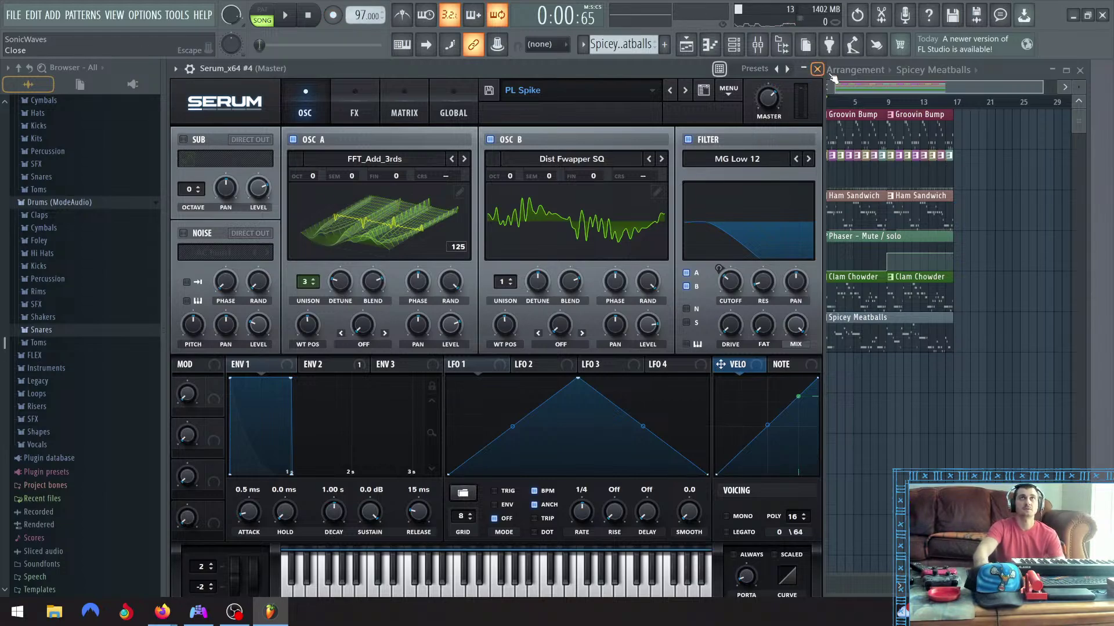
Close the Serum window and open the recorded Serum_x64 #4 notes in the Piano roll
{"action": "left_click", "coordinate": [1008, 71]}
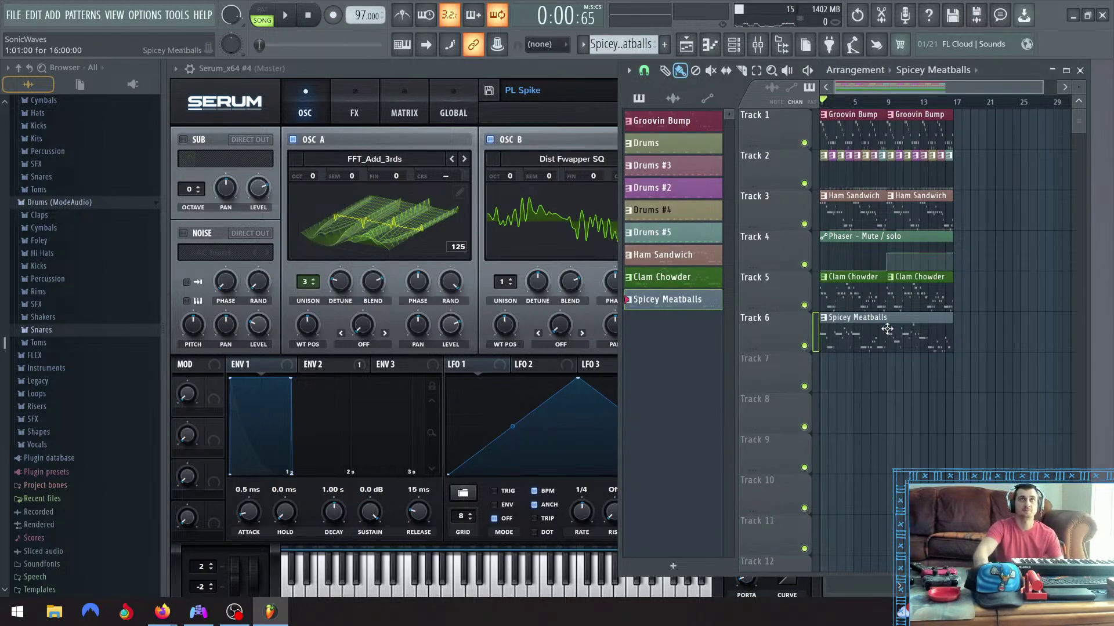
{"action": "left_click", "coordinate": [497, 72]}
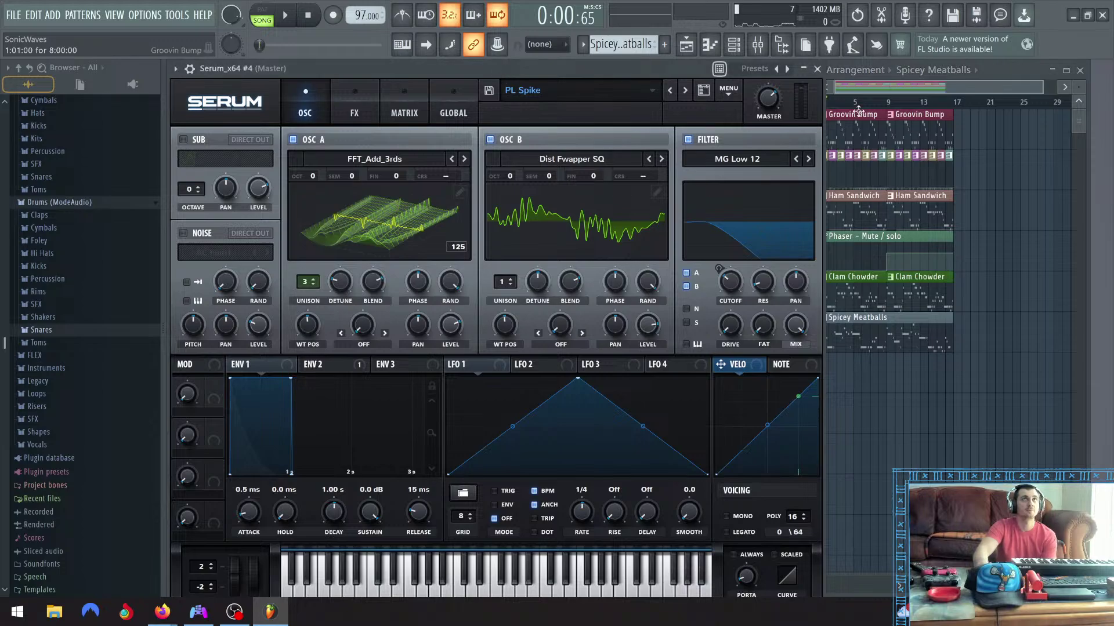
{"action": "left_click", "coordinate": [816, 69]}
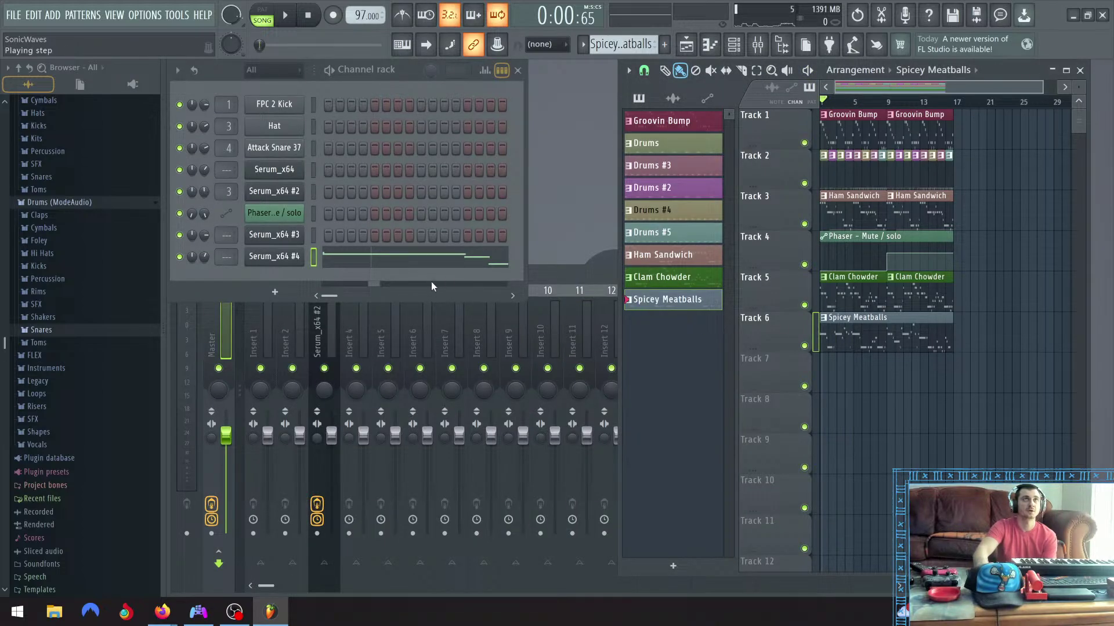
{"action": "left_click", "coordinate": [430, 258]}
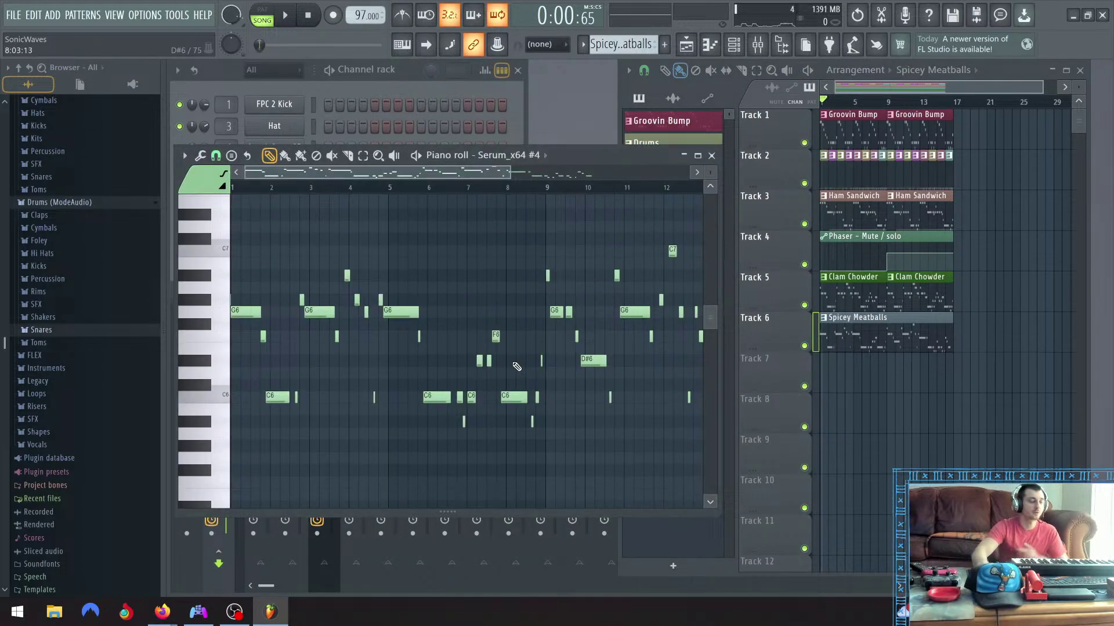
{"action": "scroll", "coordinate": [573, 356], "scroll_direction": "down", "scroll_amount": 3}
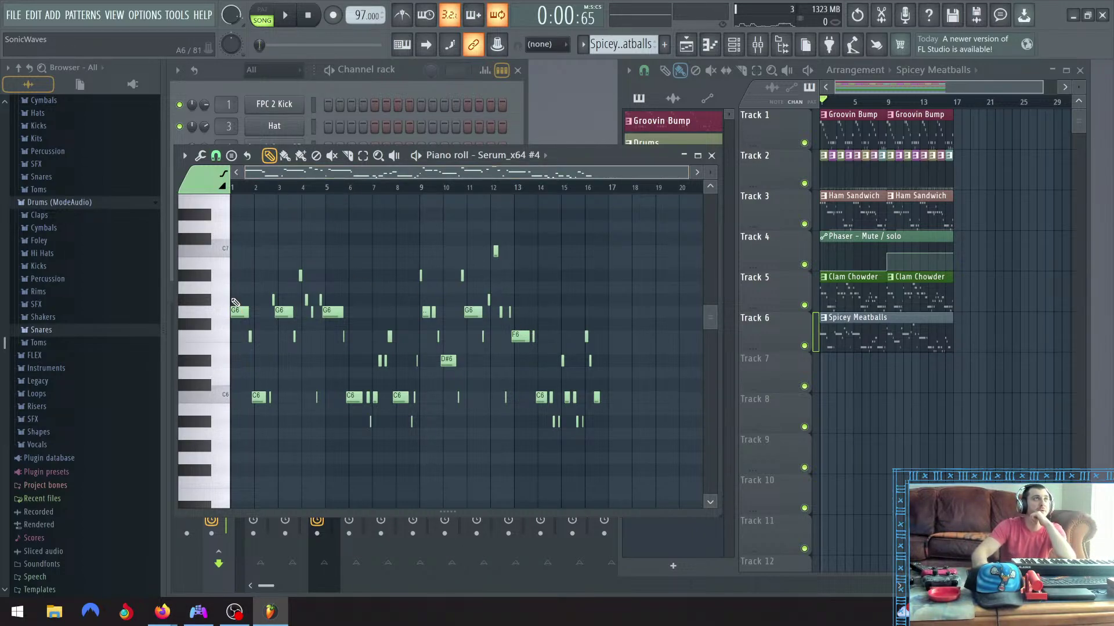
Play the song through to review the recorded part and delete the long D#6 note near bar 10
{"action": "left_click", "coordinate": [298, 17]}
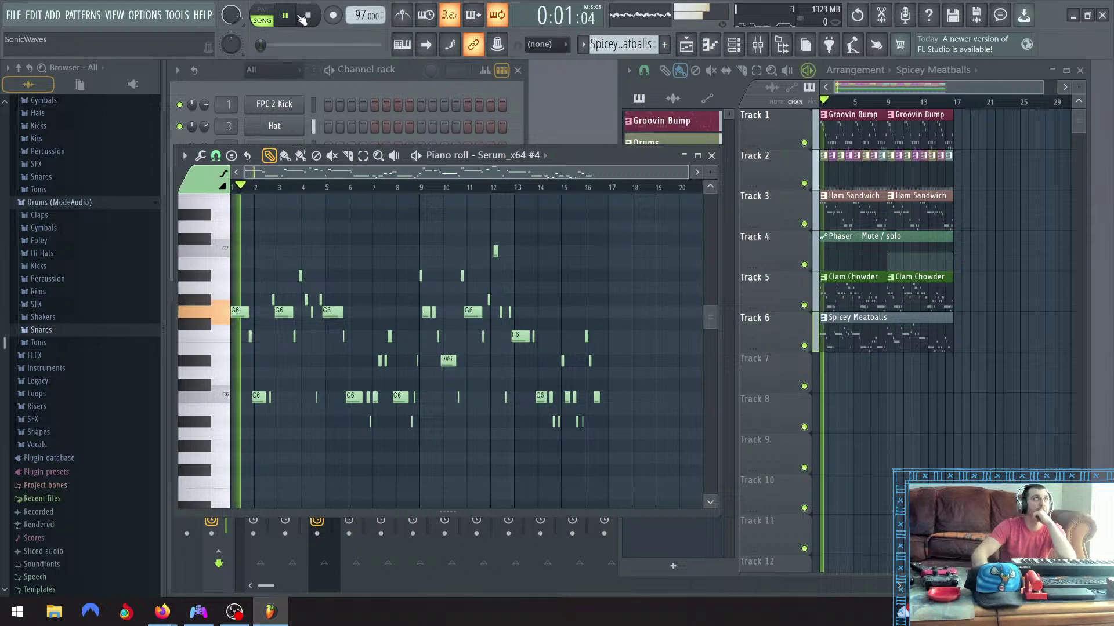
{"action": "left_click", "coordinate": [310, 17]}
{"action": "left_click", "coordinate": [292, 19]}
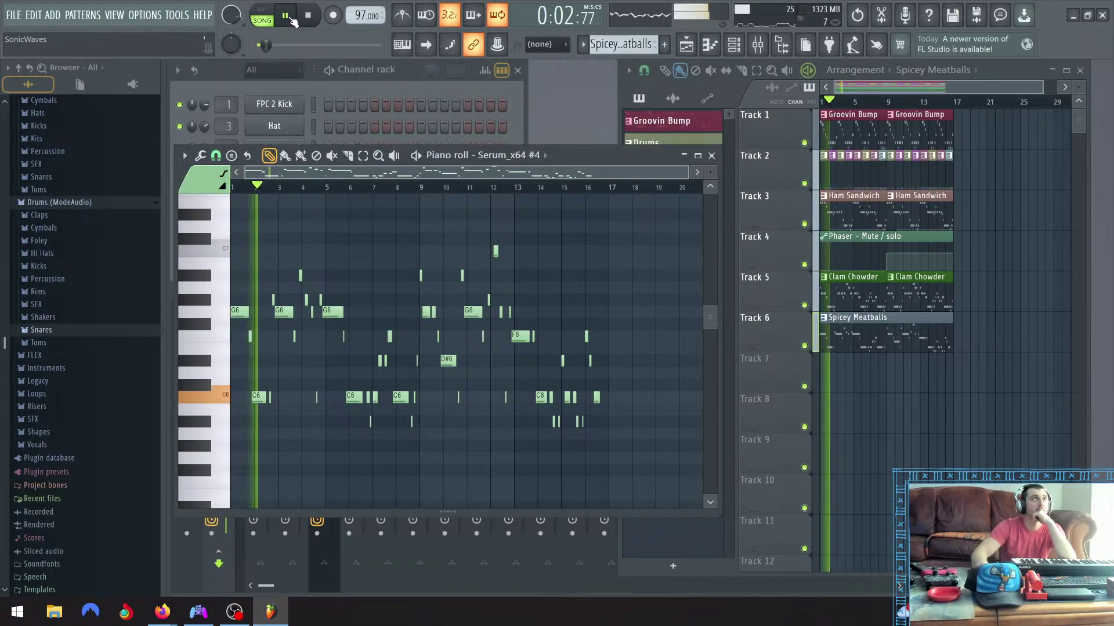
{"action": "left_click", "coordinate": [293, 19]}
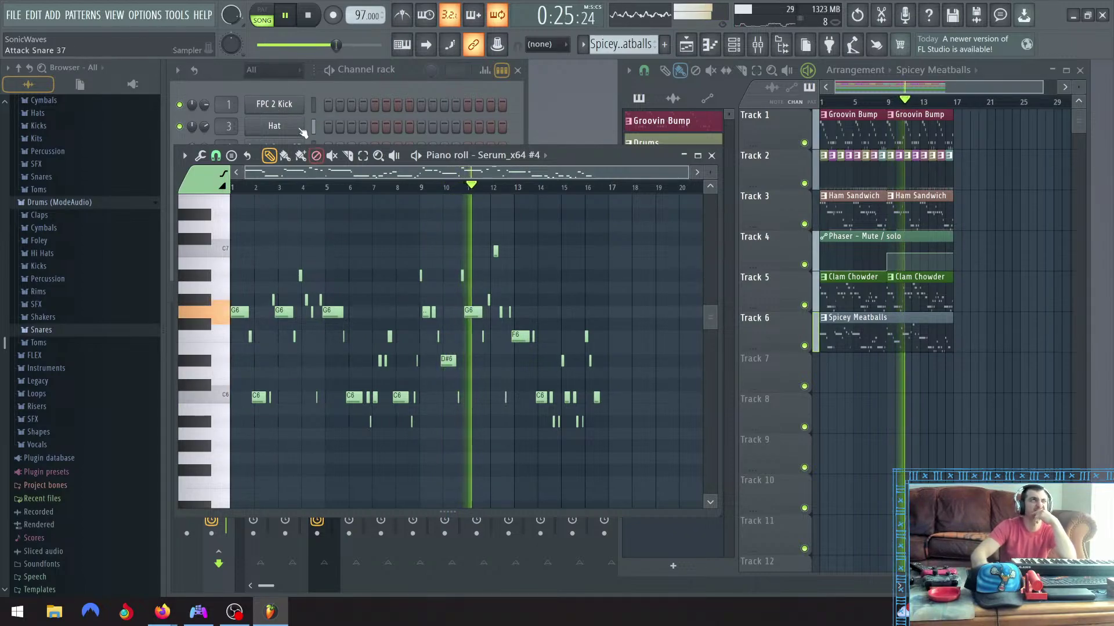
{"action": "right_click", "coordinate": [450, 362]}
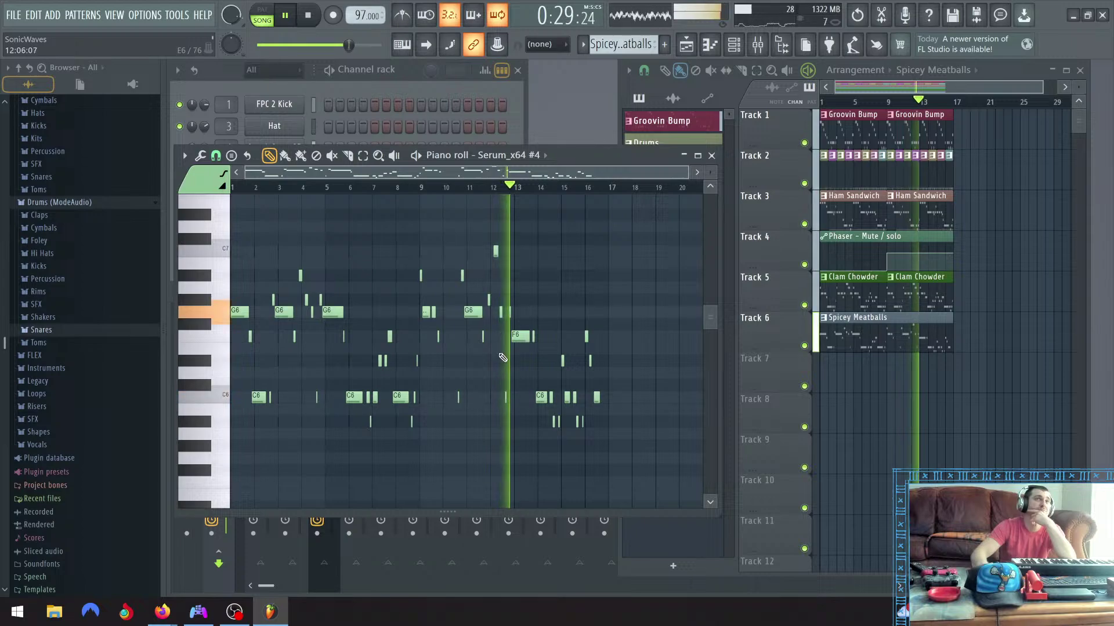
{"action": "left_click", "coordinate": [509, 313]}
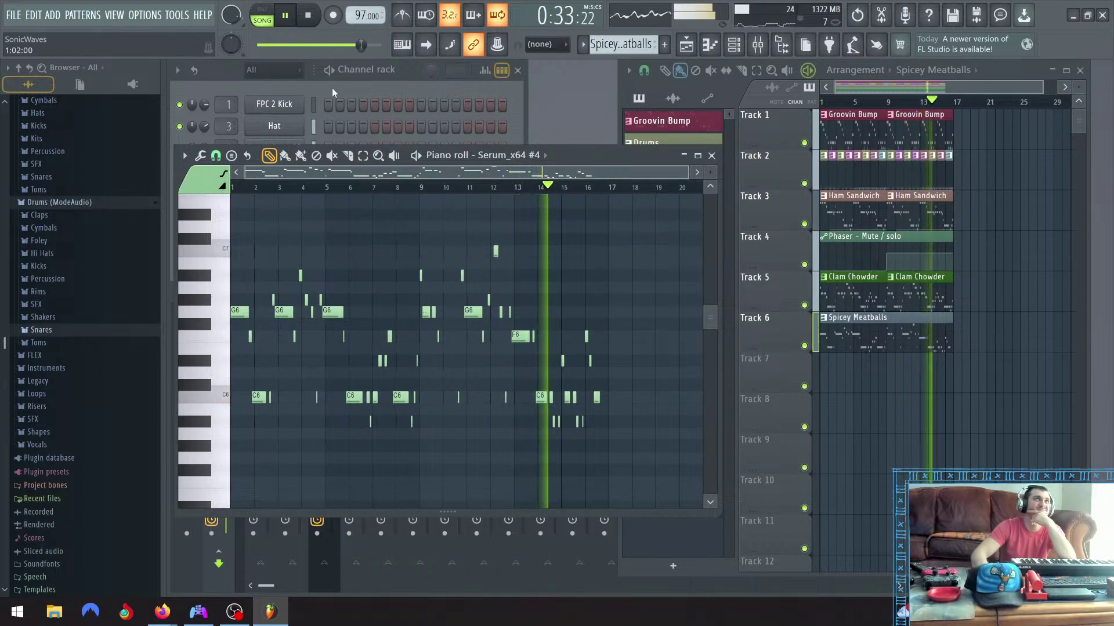
{"action": "left_click", "coordinate": [310, 17]}
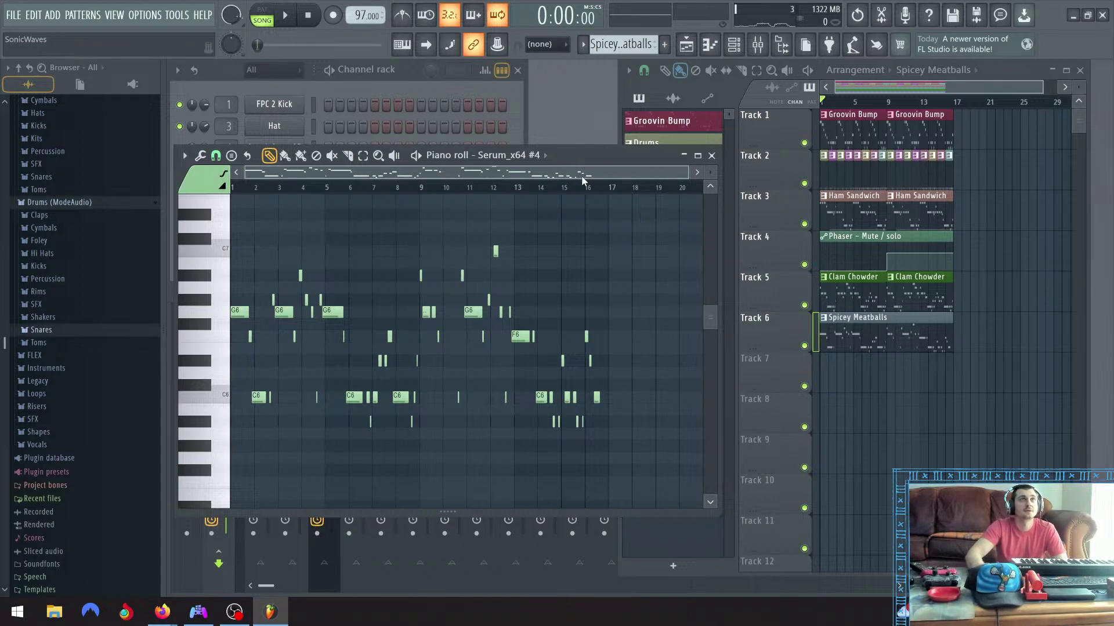
Quantize the Serum_x64 #4 notes with the Default template, leaving durations as they are, while the song plays
{"action": "left_click", "coordinate": [285, 18]}
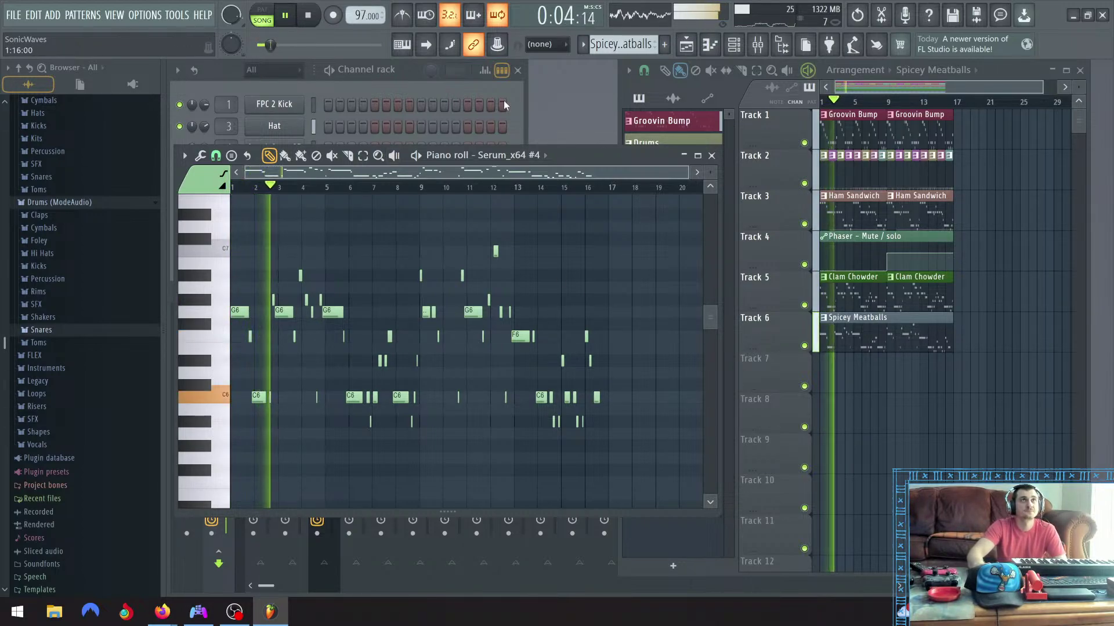
{"action": "left_click", "coordinate": [200, 156]}
{"action": "left_click", "coordinate": [226, 246]}
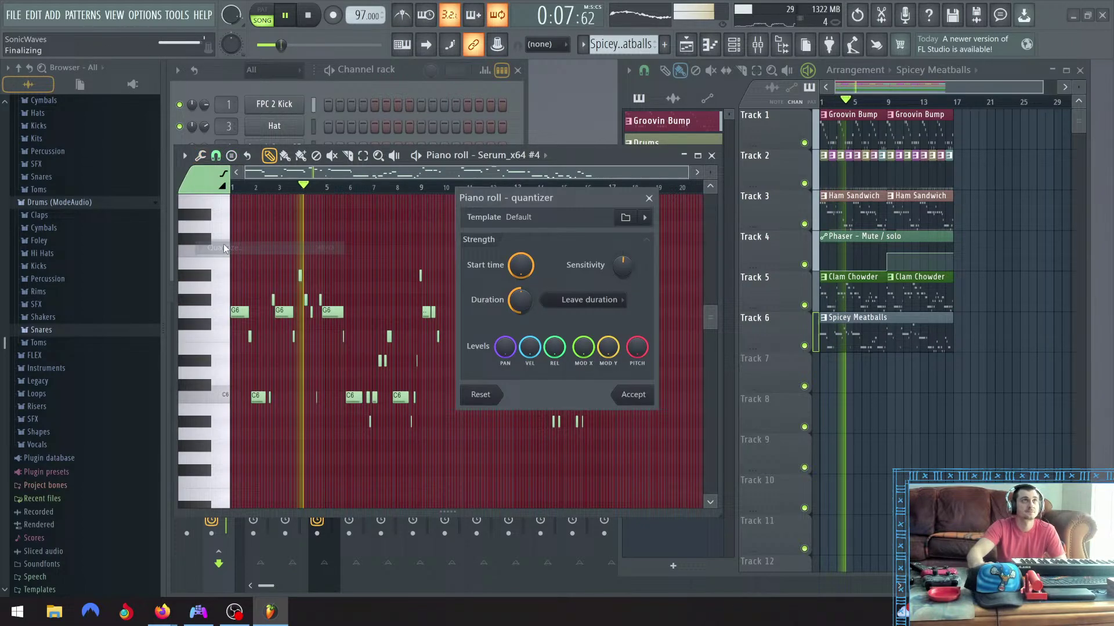
{"action": "left_click", "coordinate": [640, 387]}
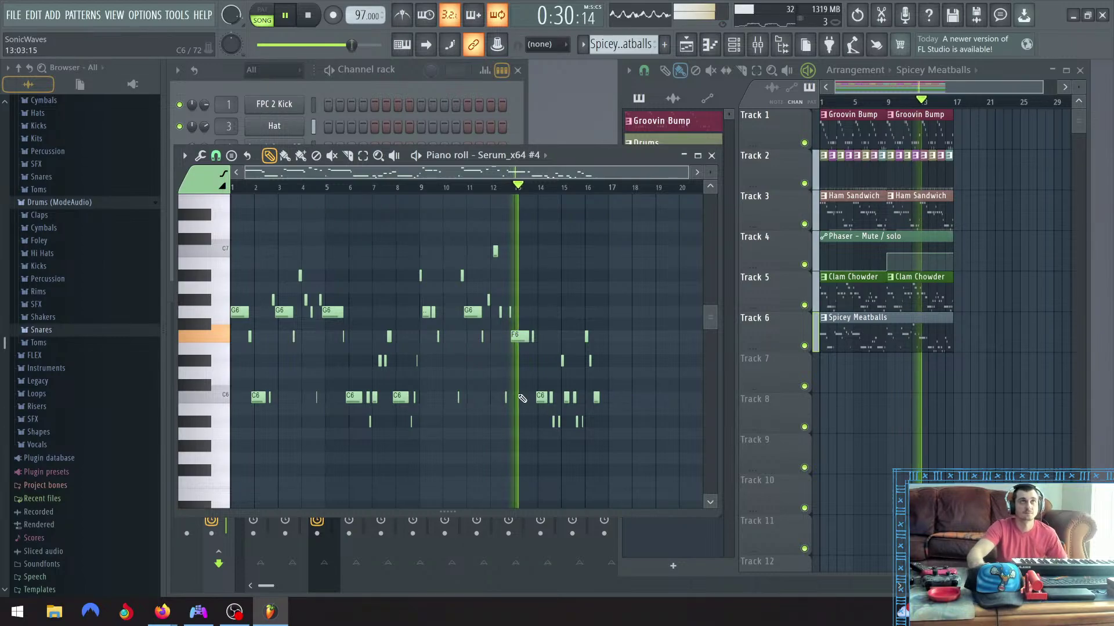
Copy the C6, G#6 and G6 phrase from the end of bar 2 to the end of bar 16
{"action": "scroll", "coordinate": [518, 399], "scroll_direction": "up", "scroll_amount": 2}
{"action": "scroll", "coordinate": [518, 399], "scroll_direction": "down", "scroll_amount": 2}
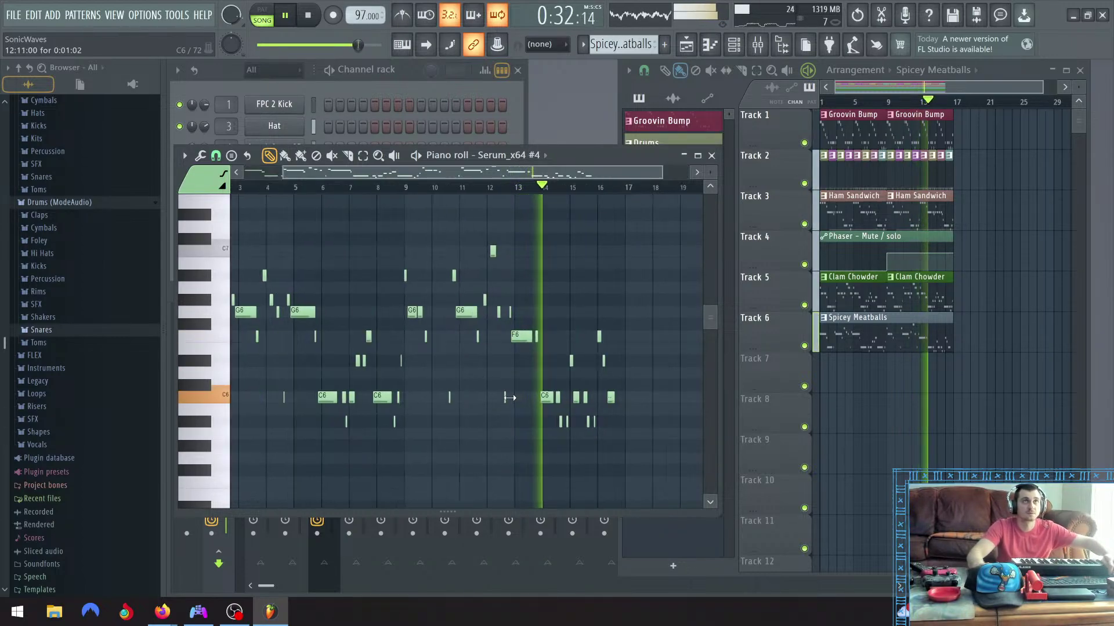
{"action": "scroll", "coordinate": [511, 399], "scroll_direction": "up", "scroll_amount": 4}
{"action": "scroll", "coordinate": [503, 399], "scroll_direction": "up", "scroll_amount": 2}
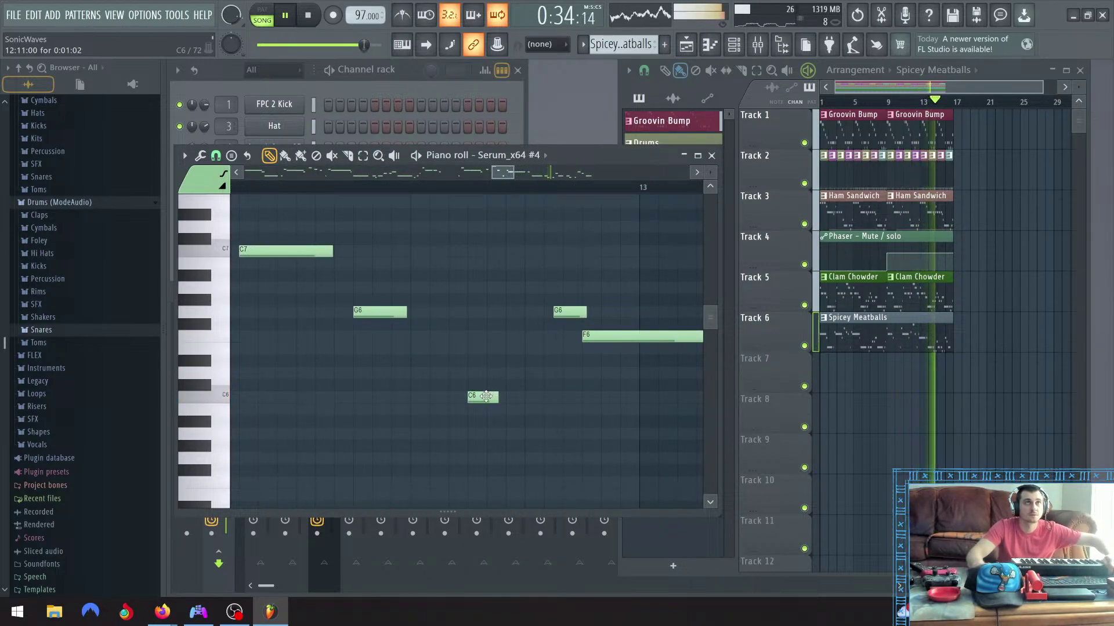
{"action": "scroll", "coordinate": [537, 387], "scroll_direction": "down", "scroll_amount": 4}
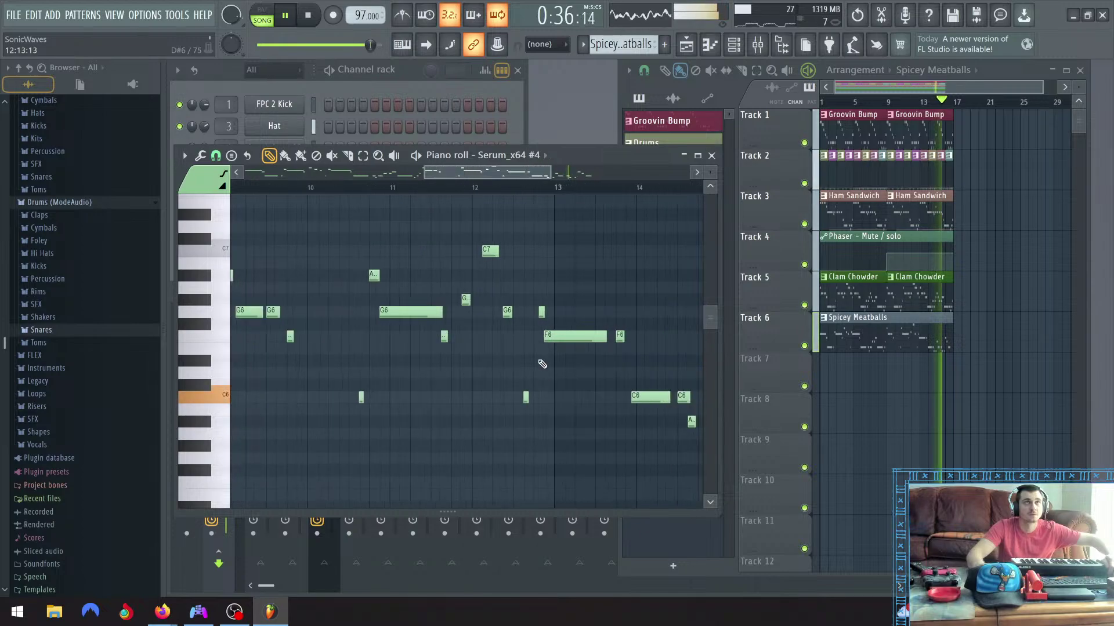
{"action": "scroll", "coordinate": [542, 390], "scroll_direction": "down", "scroll_amount": 5}
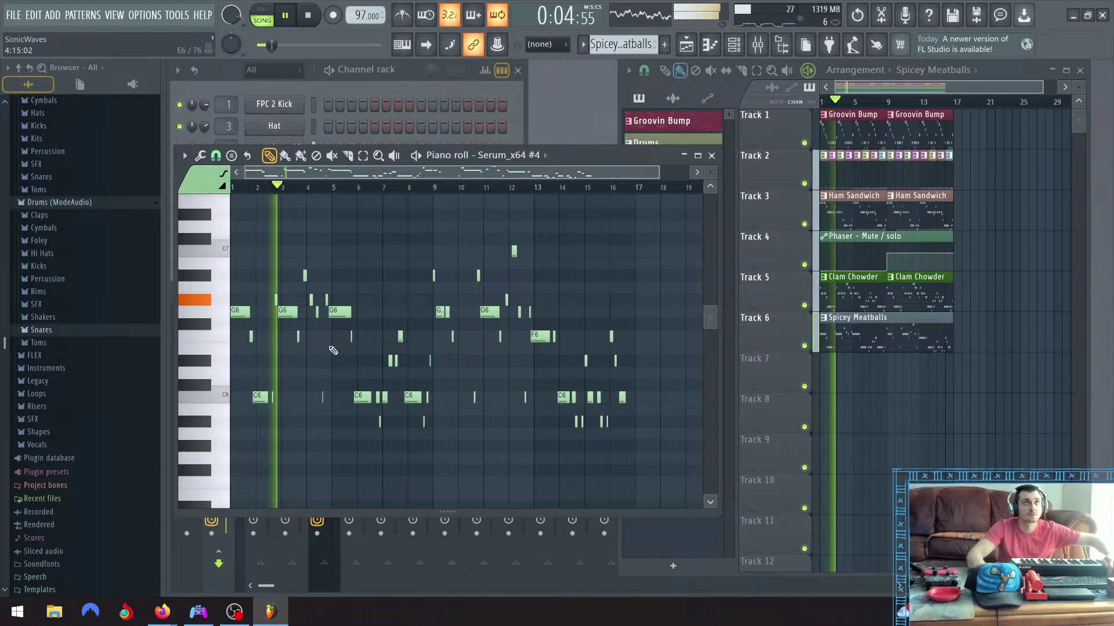
{"action": "left_click_drag", "start_coordinate": [271, 283], "coordinate": [301, 397]}
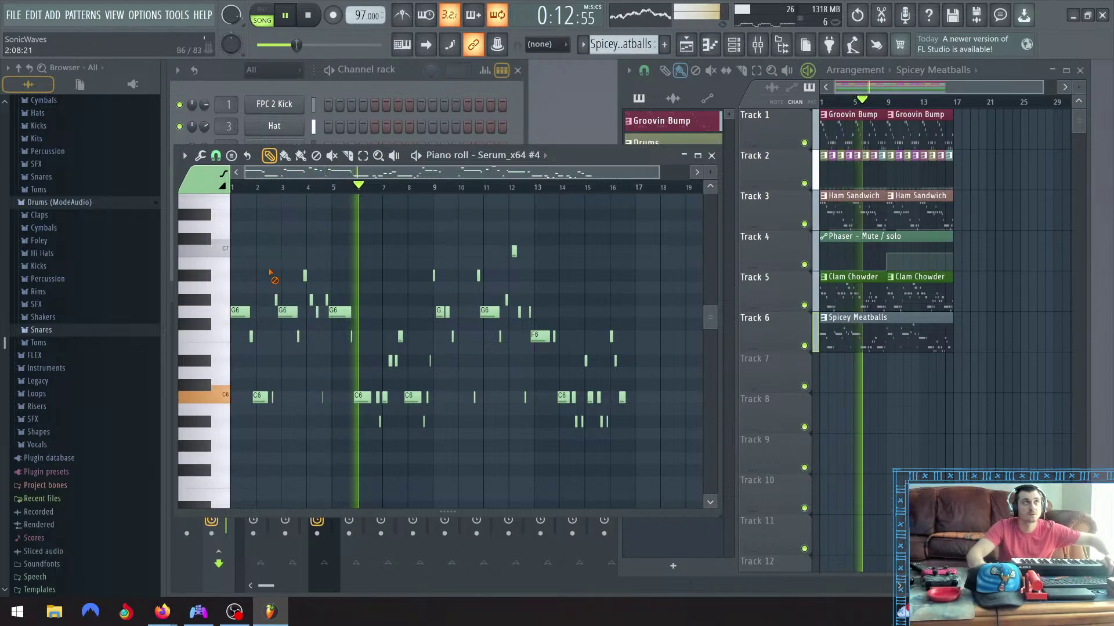
{"action": "left_click_drag", "start_coordinate": [268, 284], "coordinate": [301, 415]}
{"action": "left_click_drag", "start_coordinate": [282, 311], "coordinate": [639, 321]}
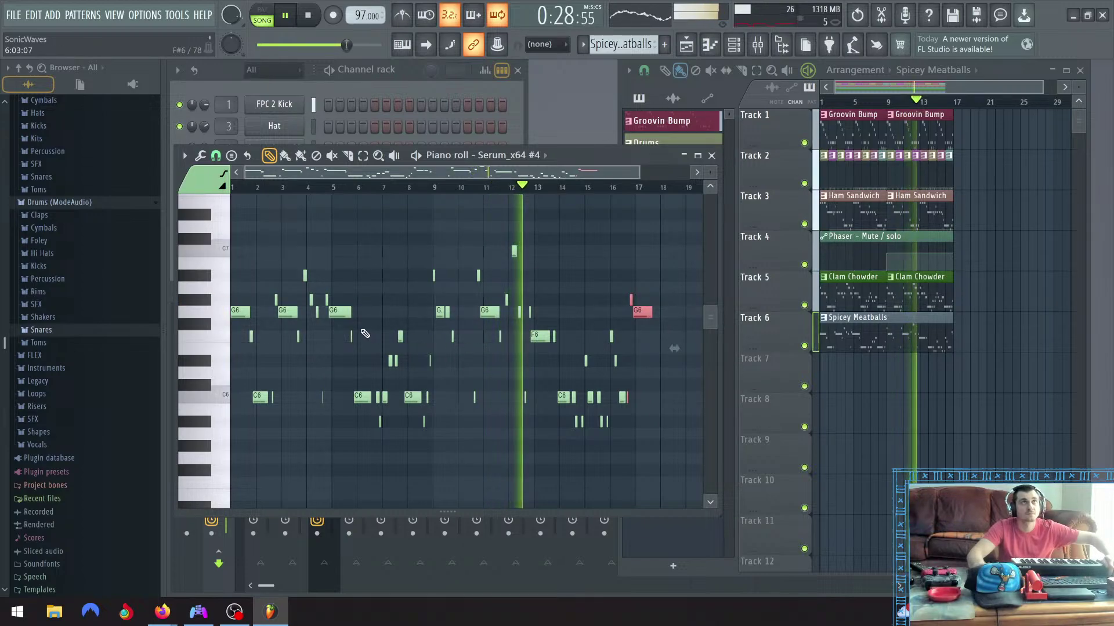
Delete the two F6 notes around bar 13 and the opening G6 note in bar 1
{"action": "scroll", "coordinate": [530, 336], "scroll_direction": "up", "scroll_amount": 4}
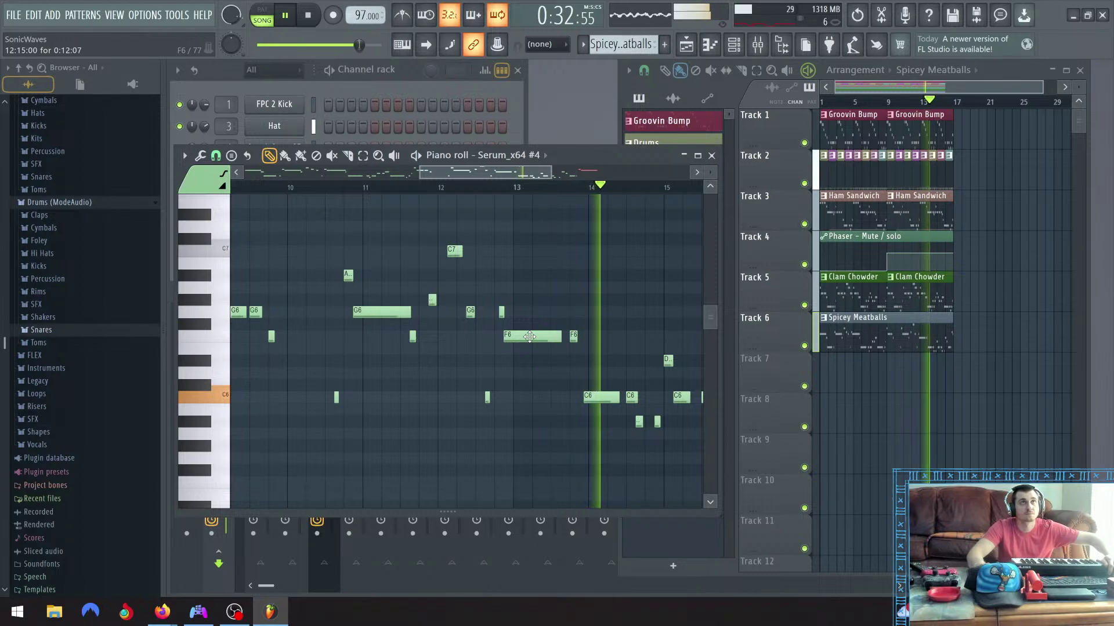
{"action": "right_click", "coordinate": [530, 336]}
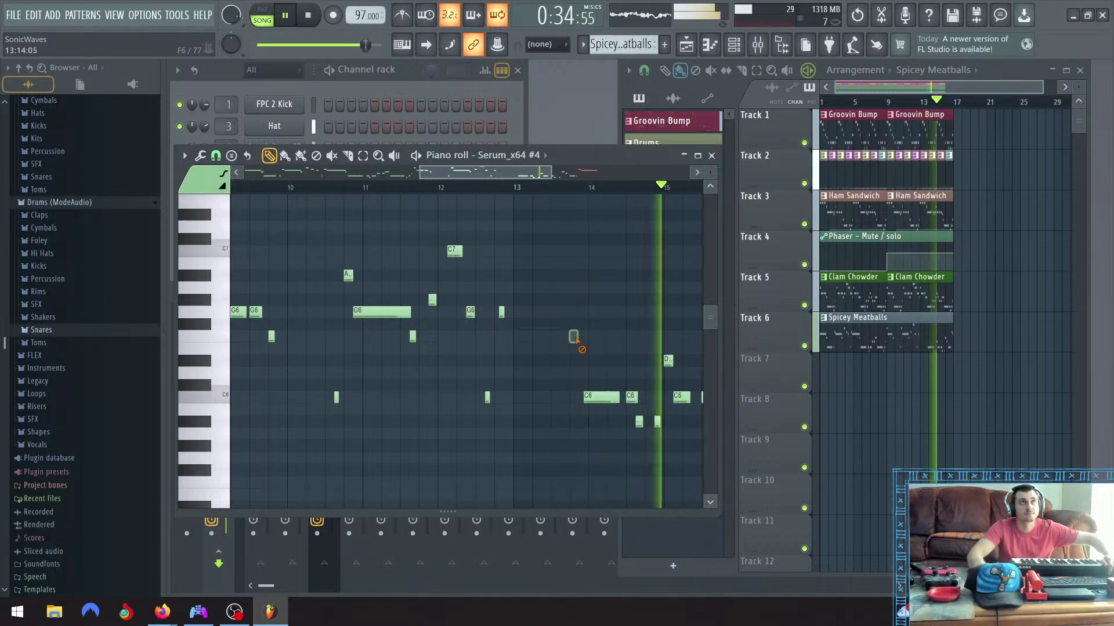
{"action": "scroll", "coordinate": [572, 343], "scroll_direction": "down", "scroll_amount": 4}
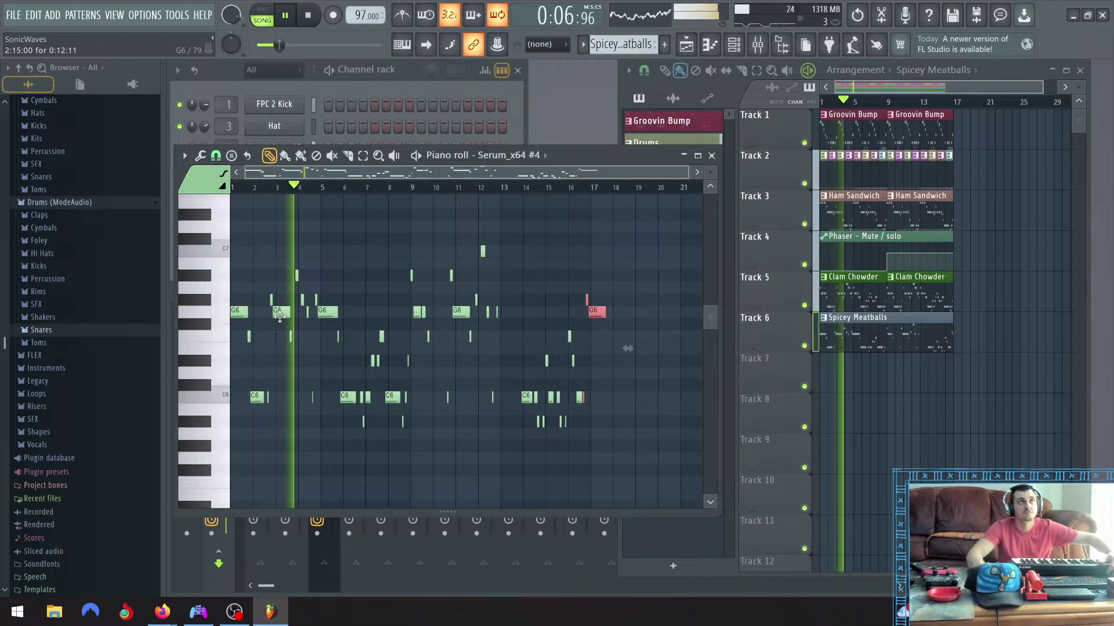
{"action": "right_click", "coordinate": [239, 312]}
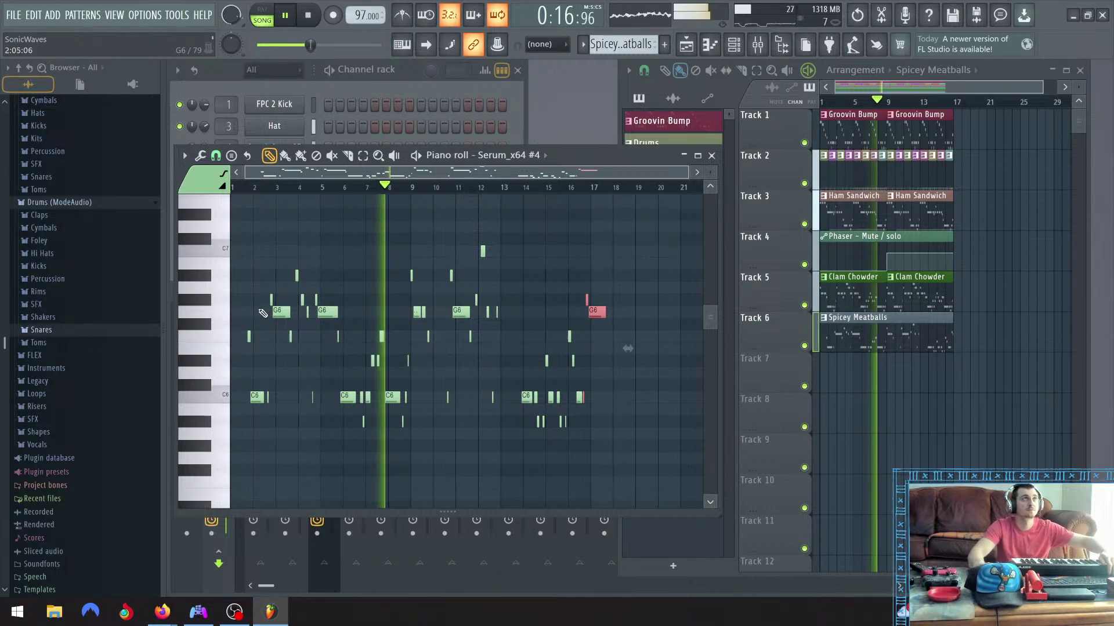
Replace the C6 and last G6 notes late in bar 12 with a copy of the C6, A#6 and G6 phrase from bar 10
{"action": "scroll", "coordinate": [262, 313], "scroll_direction": "up", "scroll_amount": 3}
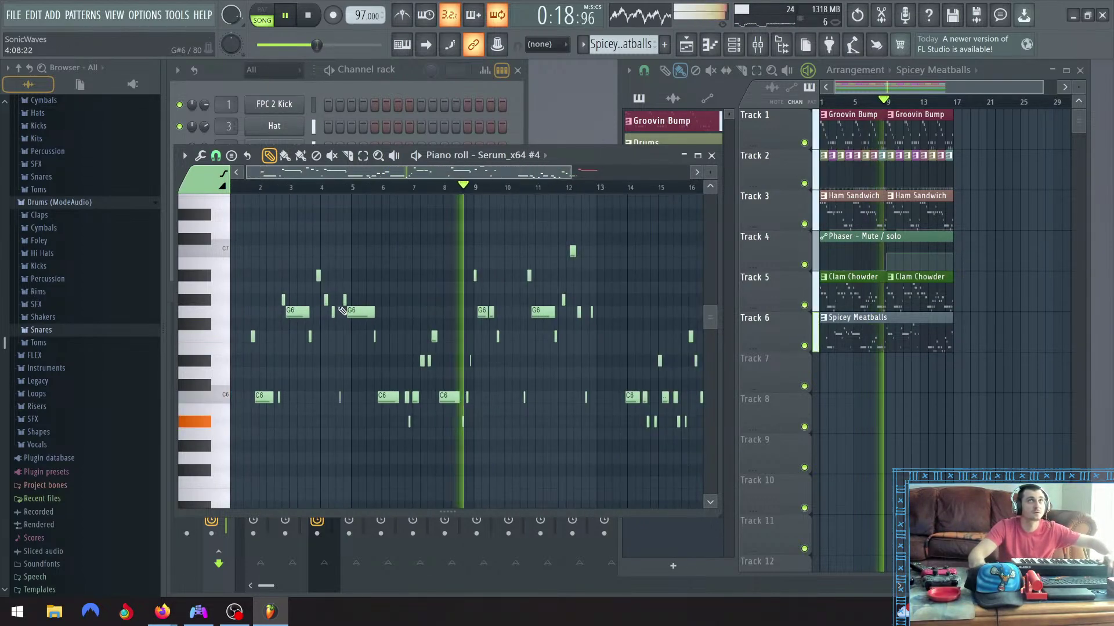
{"action": "scroll", "coordinate": [536, 300], "scroll_direction": "up", "scroll_amount": 4}
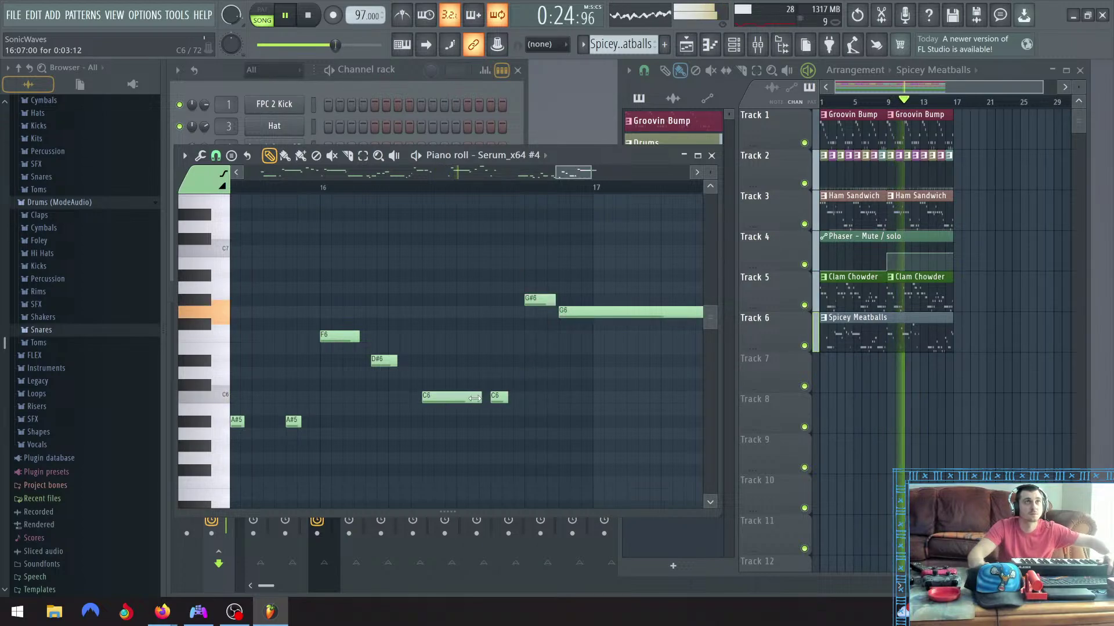
{"action": "scroll", "coordinate": [464, 388], "scroll_direction": "down", "scroll_amount": 7}
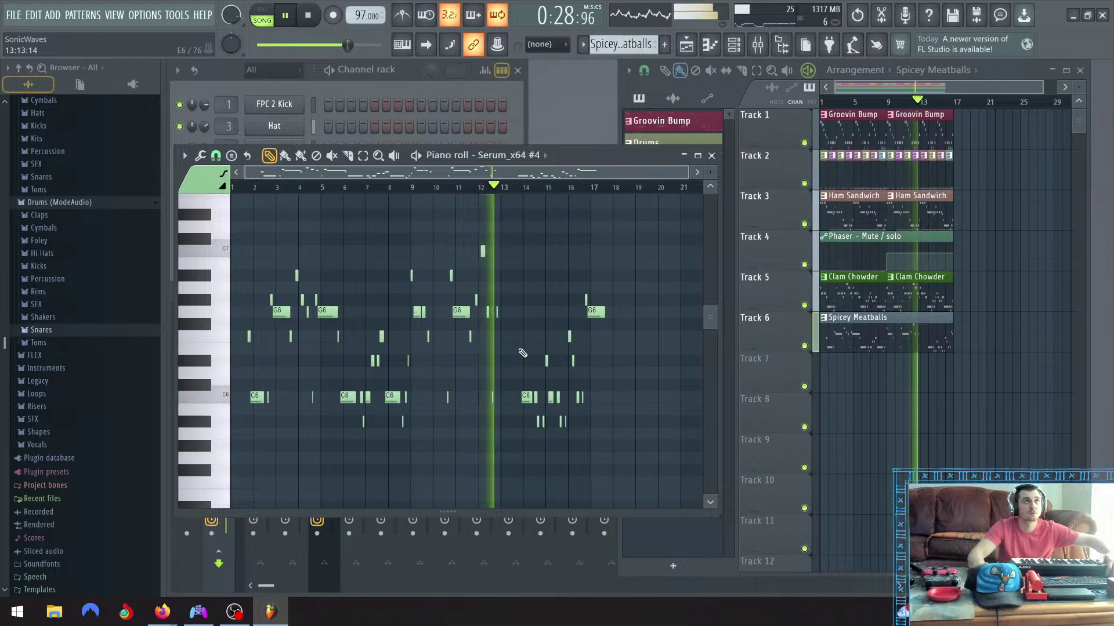
{"action": "left_click", "coordinate": [498, 313]}
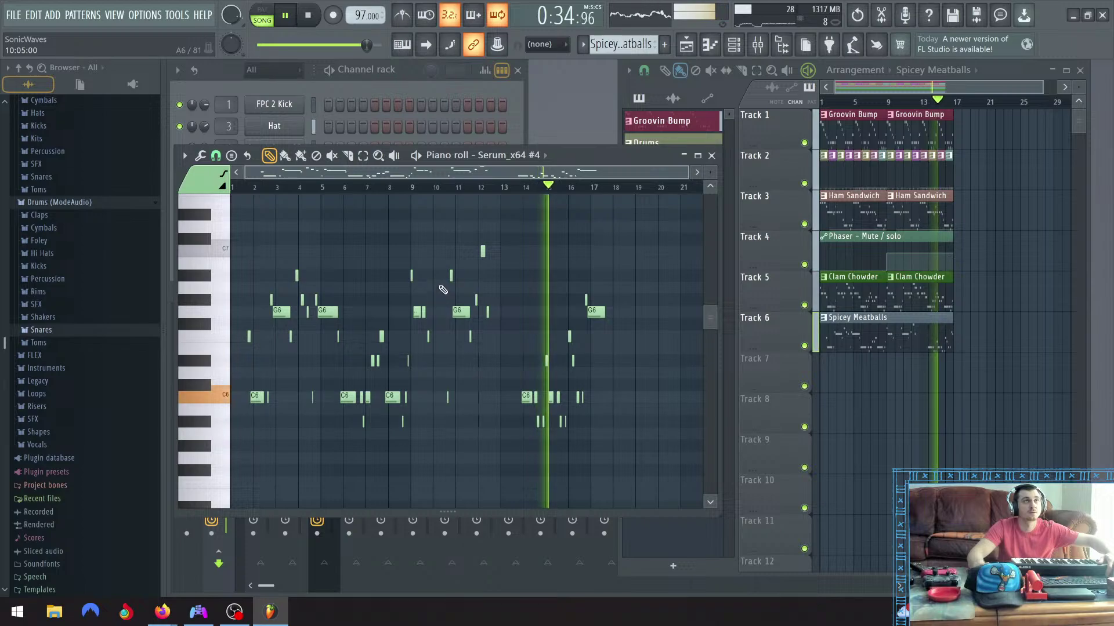
{"action": "left_click_drag", "start_coordinate": [441, 259], "coordinate": [463, 426]}
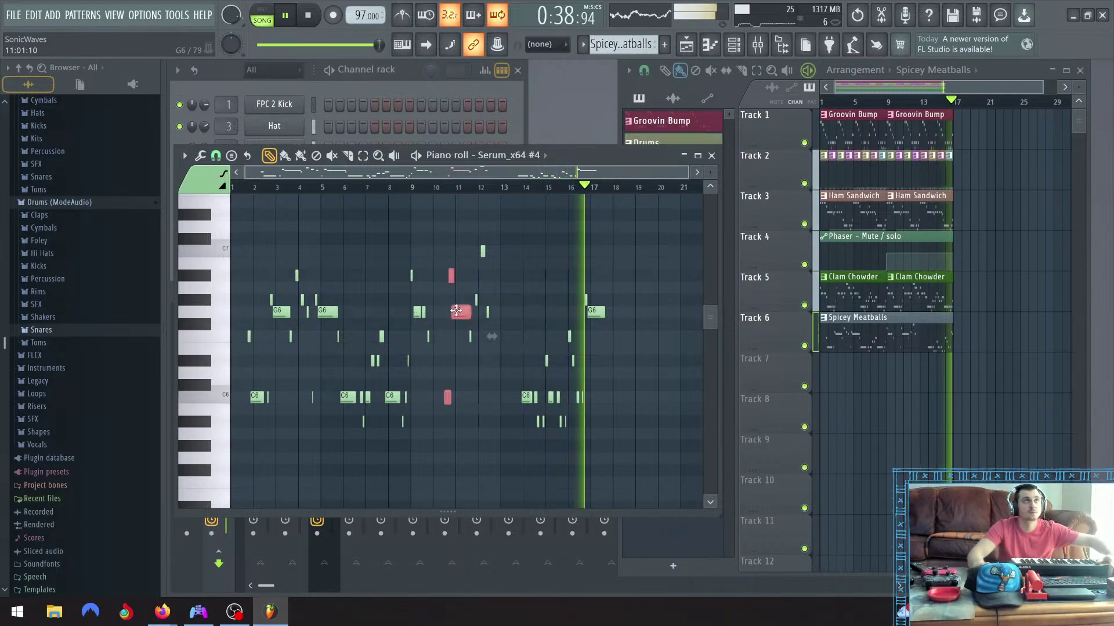
{"action": "left_click_drag", "start_coordinate": [458, 311], "coordinate": [500, 313]}
{"action": "scroll", "coordinate": [493, 348], "scroll_direction": "up", "scroll_amount": 4}
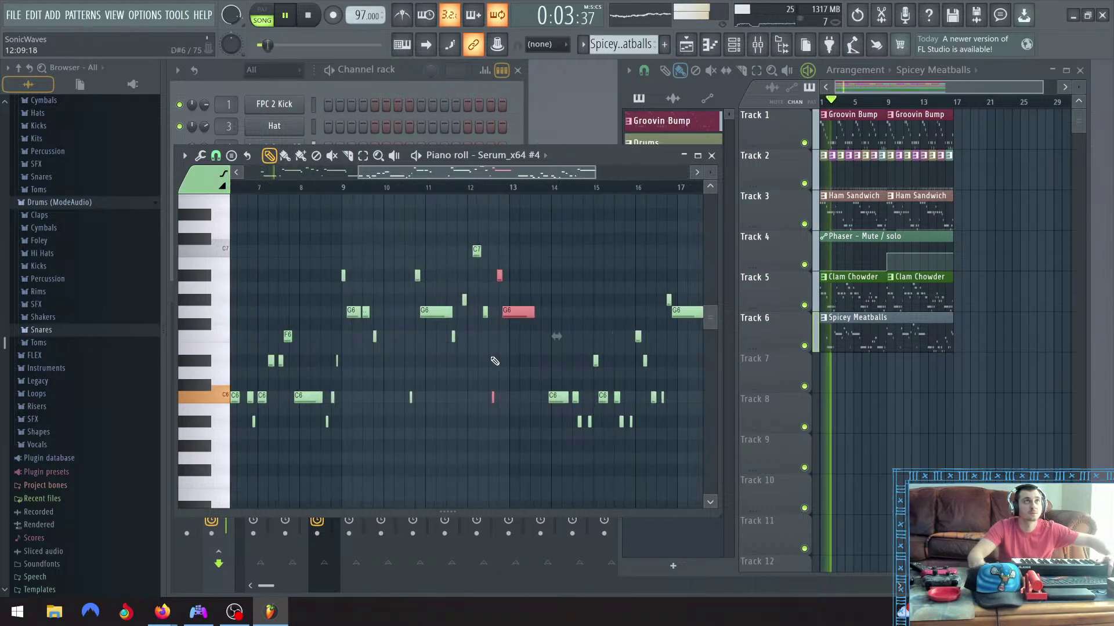
Copy the F6 and C6 notes from the end of bar 5 to the end of bar 13
{"action": "scroll", "coordinate": [494, 360], "scroll_direction": "up", "scroll_amount": 1}
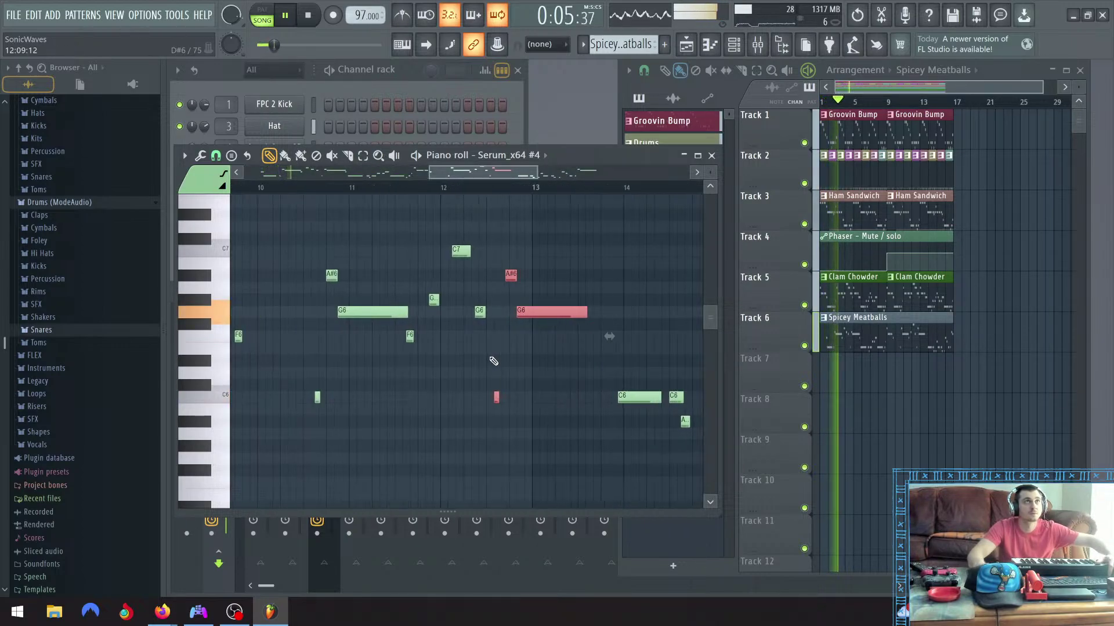
{"action": "scroll", "coordinate": [493, 361], "scroll_direction": "up", "scroll_amount": 1}
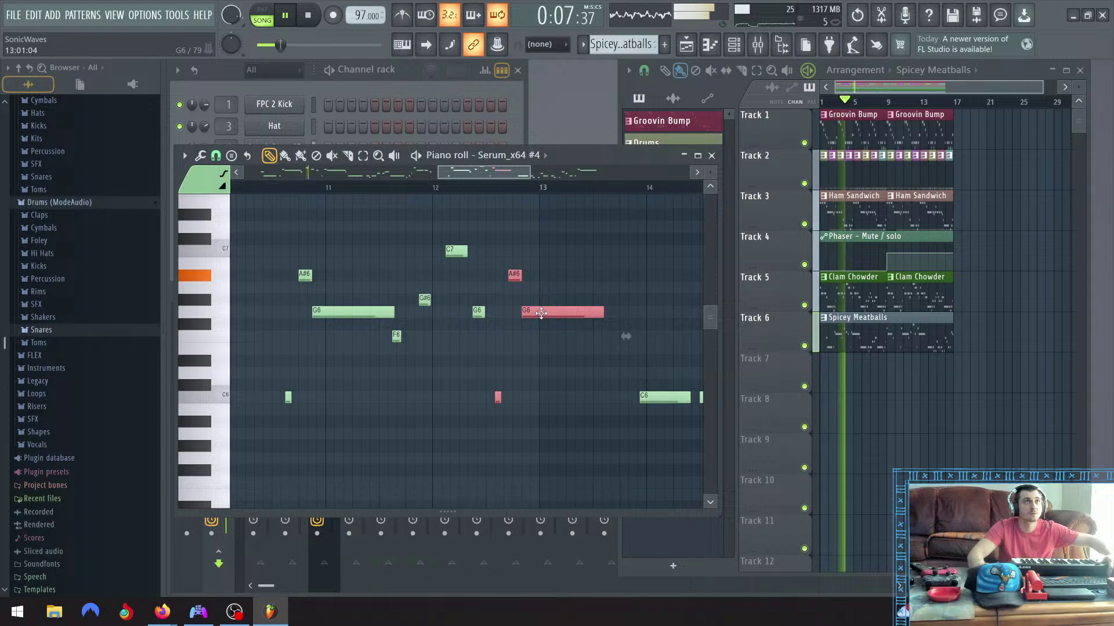
{"action": "scroll", "coordinate": [535, 346], "scroll_direction": "down", "scroll_amount": 6}
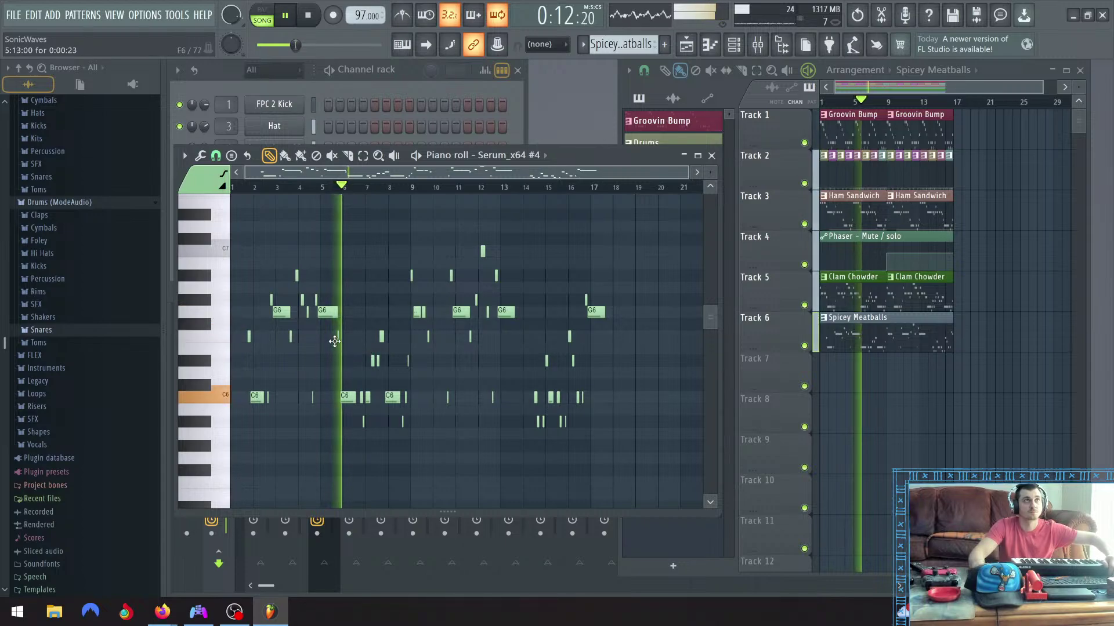
{"action": "left_click_drag", "start_coordinate": [339, 352], "coordinate": [523, 398]}
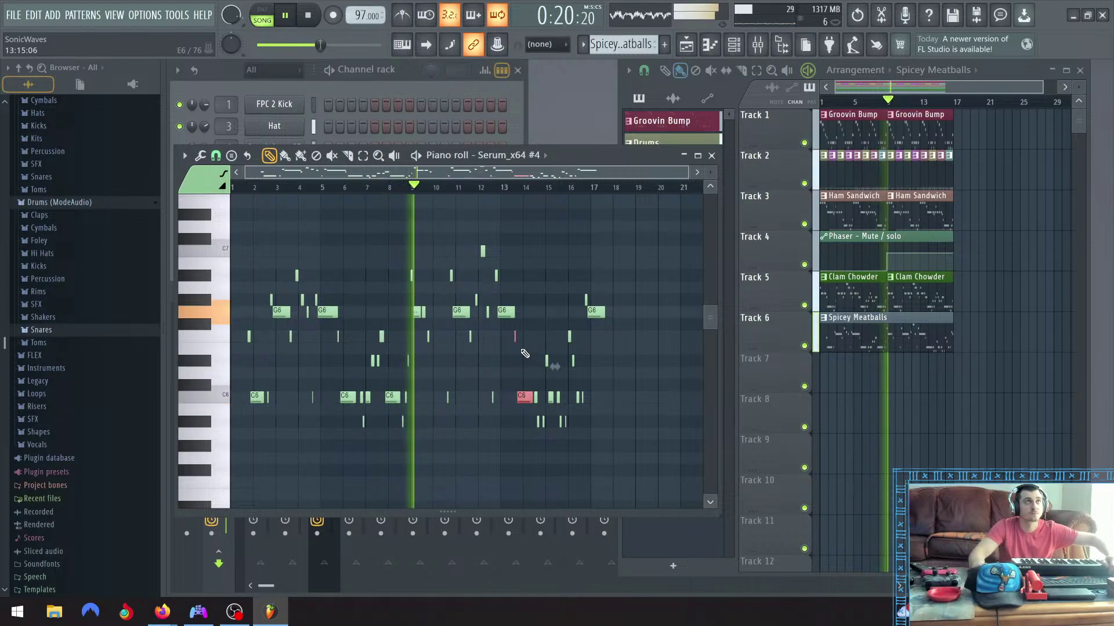
{"action": "scroll", "coordinate": [338, 408], "scroll_direction": "up", "scroll_amount": 3}
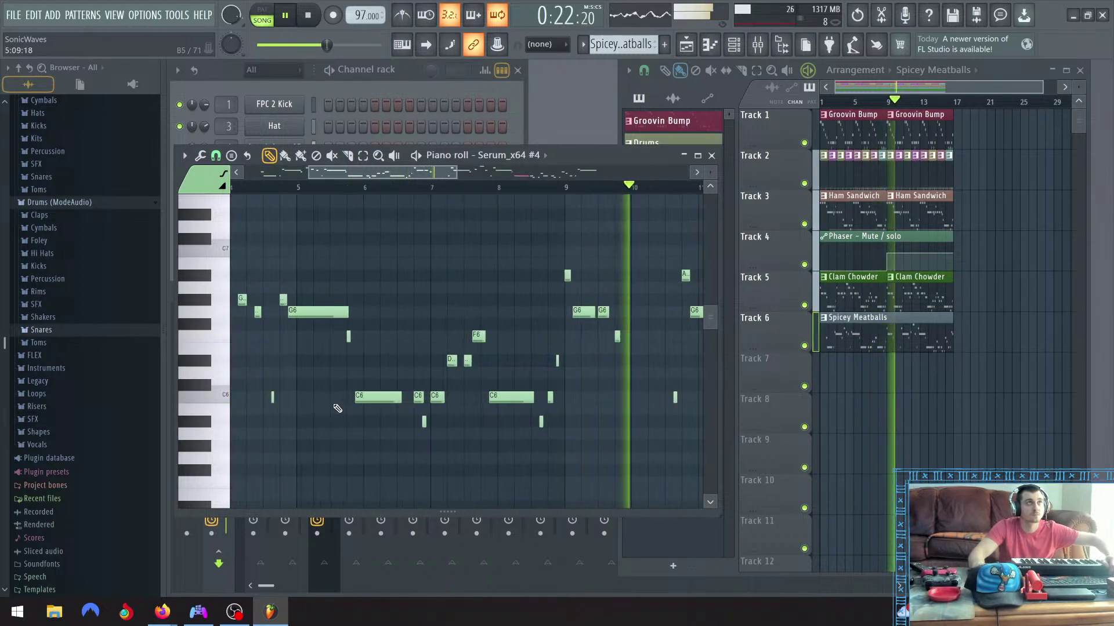
{"action": "scroll", "coordinate": [638, 398], "scroll_direction": "down", "scroll_amount": 3}
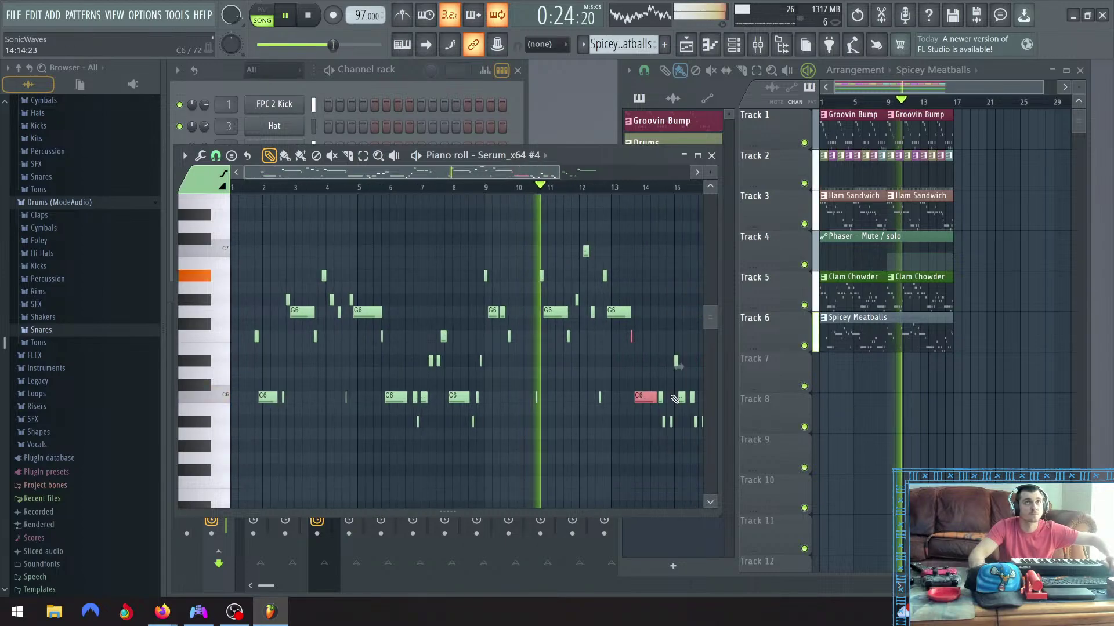
{"action": "scroll", "coordinate": [674, 399], "scroll_direction": "up", "scroll_amount": 5}
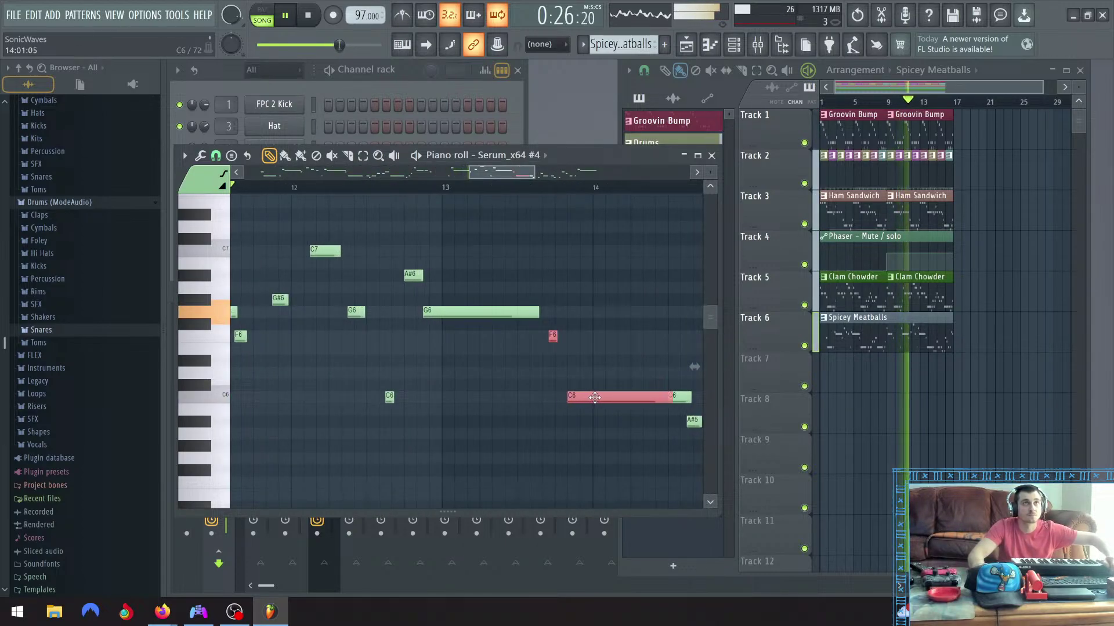
{"action": "scroll", "coordinate": [606, 383], "scroll_direction": "down", "scroll_amount": 3}
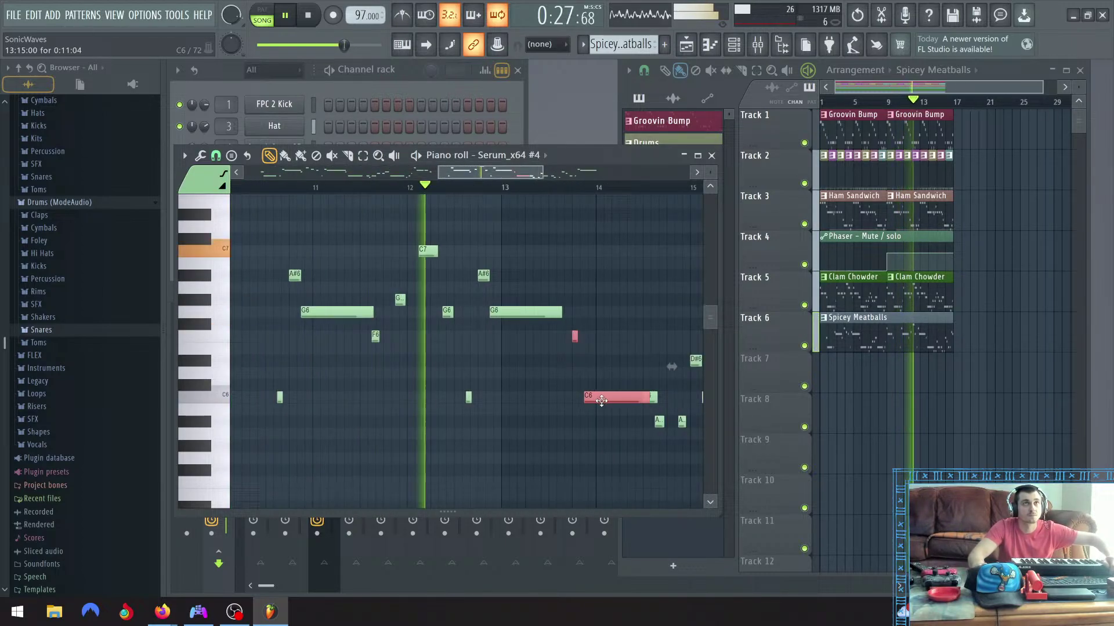
{"action": "left_click", "coordinate": [645, 349], "text": "ctrl"}
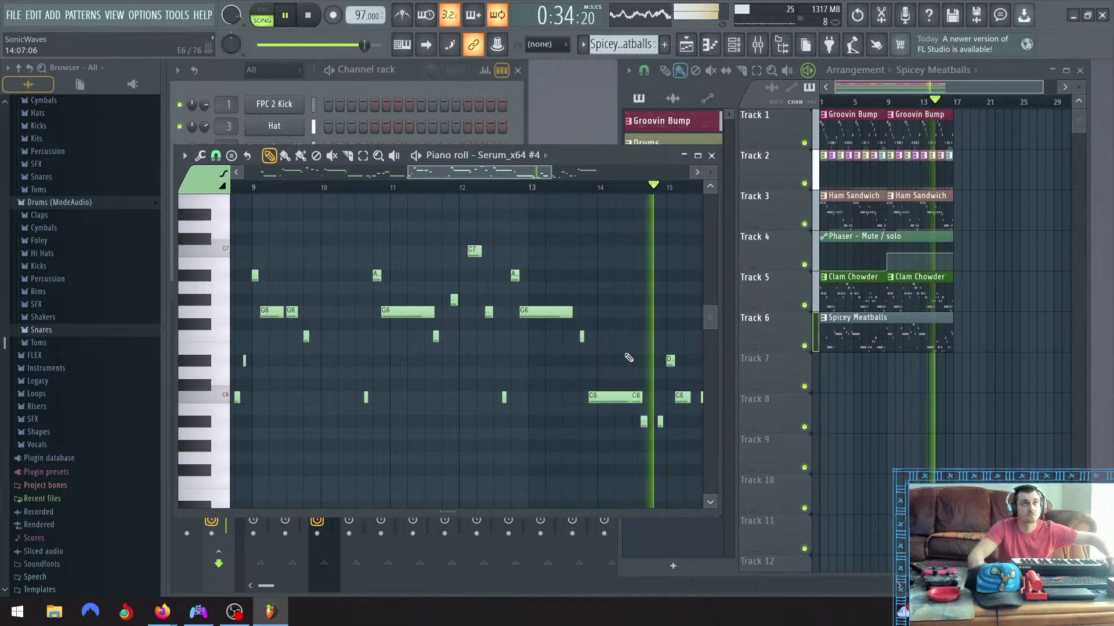
{"action": "scroll", "coordinate": [628, 357], "scroll_direction": "down", "scroll_amount": 3}
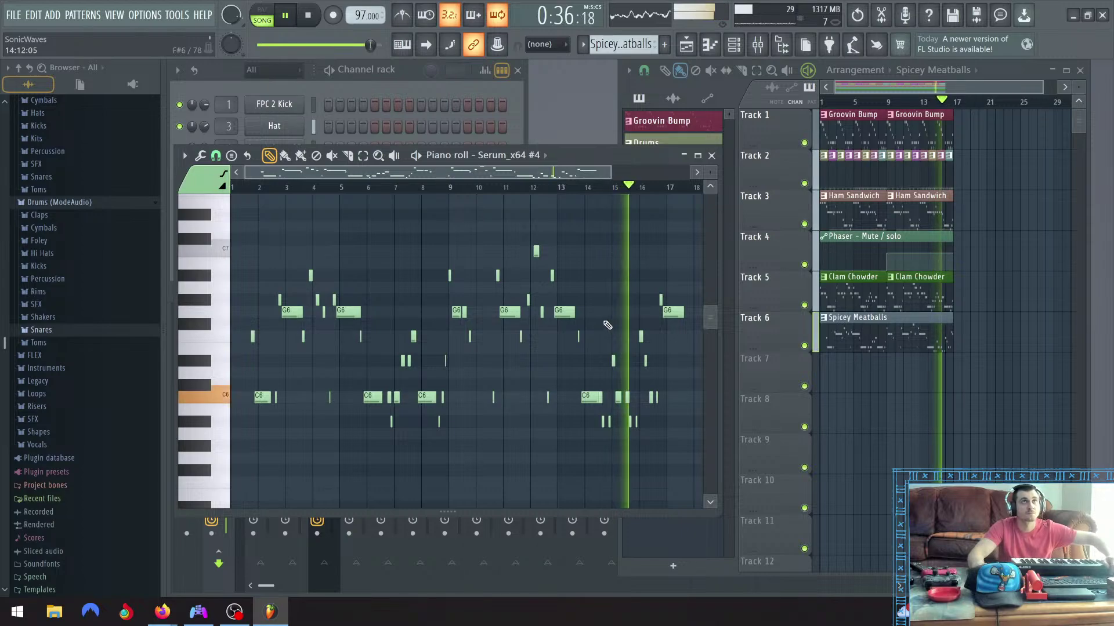
{"action": "scroll", "coordinate": [607, 325], "scroll_direction": "down", "scroll_amount": 1}
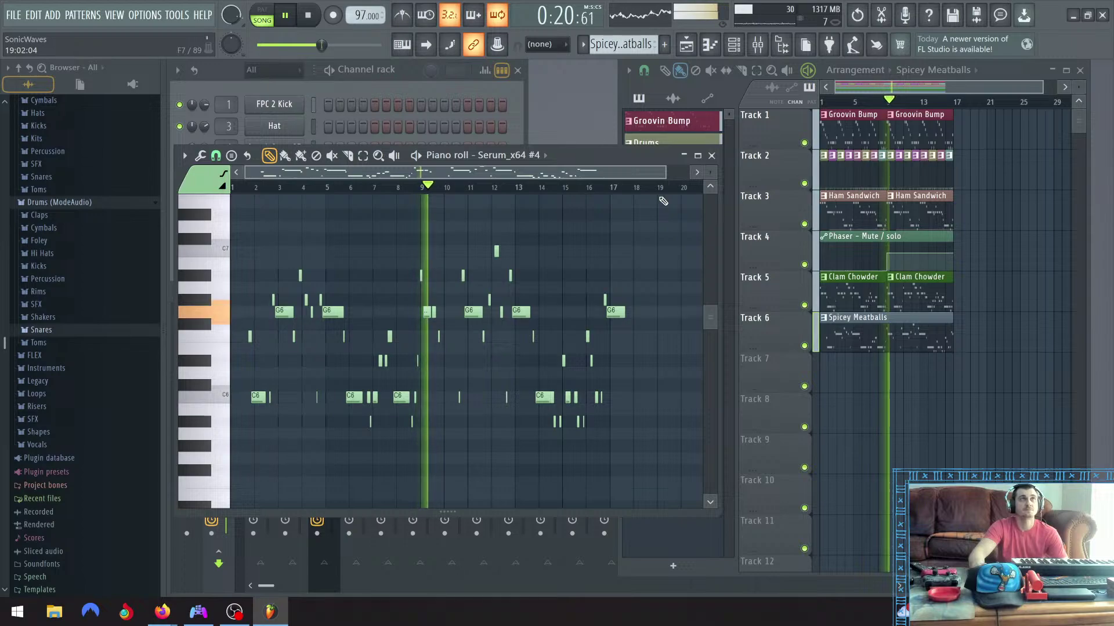
Close the piano roll and lower the Serum_x64 #4 channel's volume while the song plays
{"action": "left_click", "coordinate": [712, 156]}
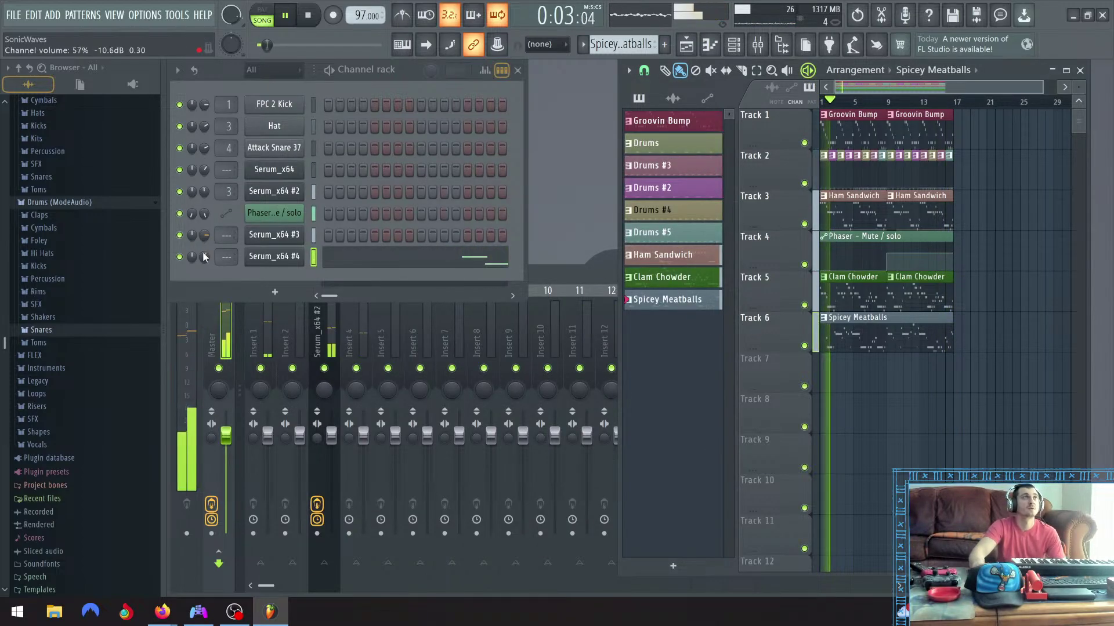
{"action": "left_click_drag", "start_coordinate": [209, 260], "coordinate": [209, 264]}
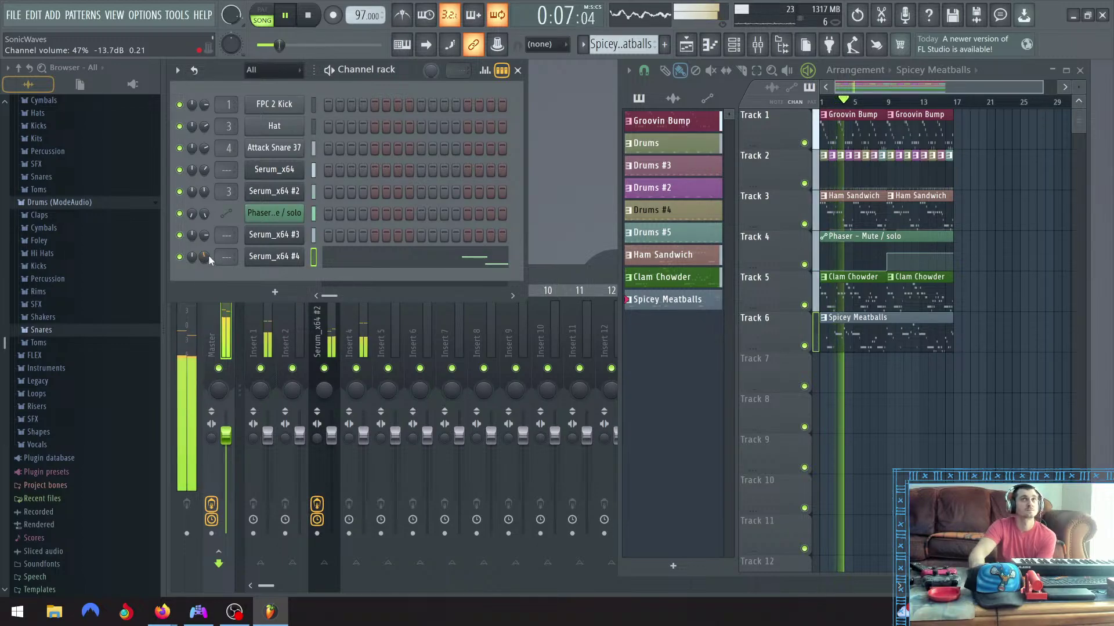
{"action": "left_click_drag", "start_coordinate": [205, 256], "coordinate": [206, 260]}
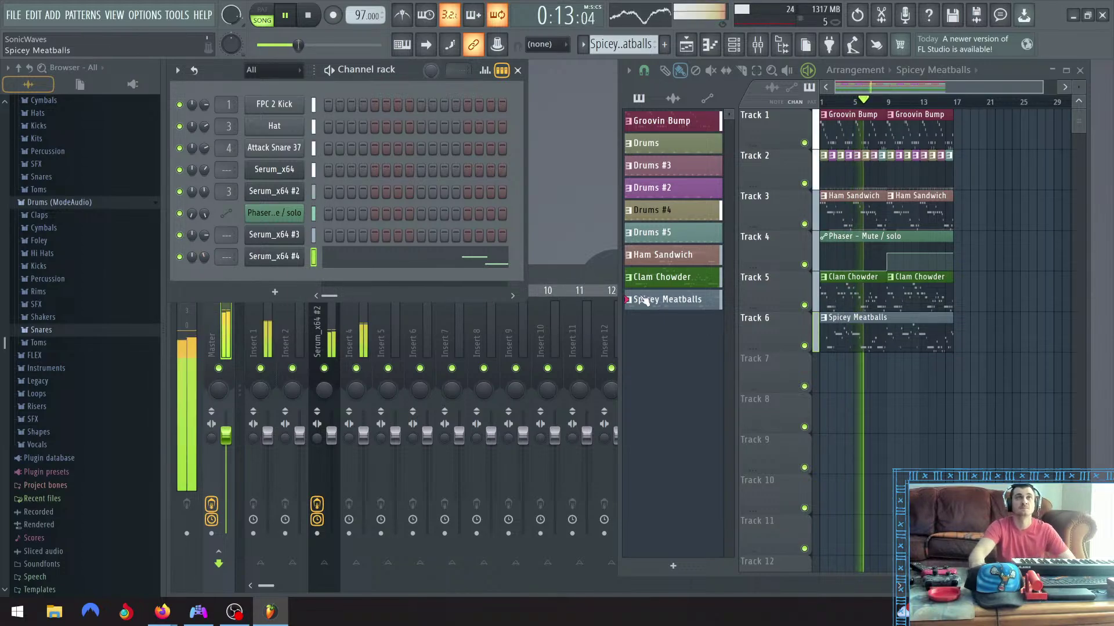
{"action": "left_click", "coordinate": [571, 284]}
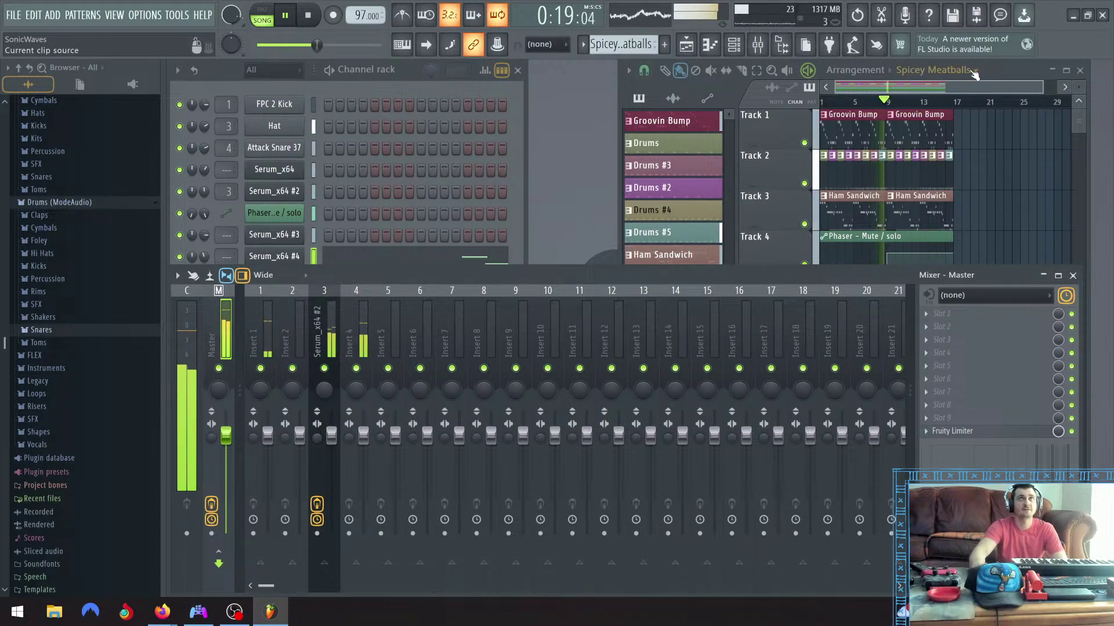
{"action": "left_click", "coordinate": [1014, 74]}
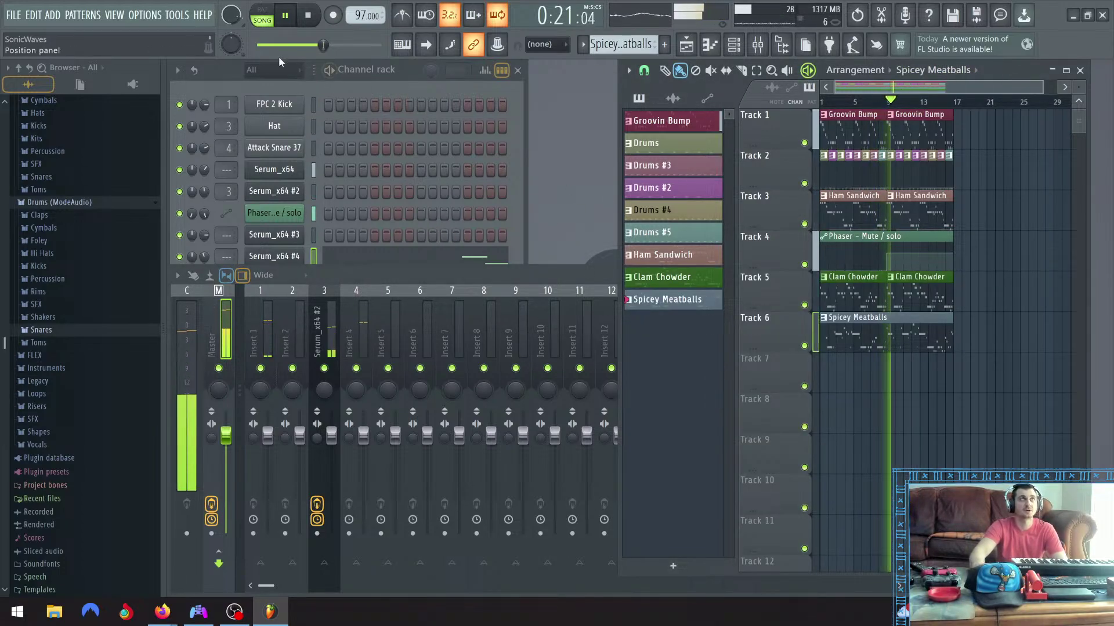
{"action": "left_click", "coordinate": [226, 76]}
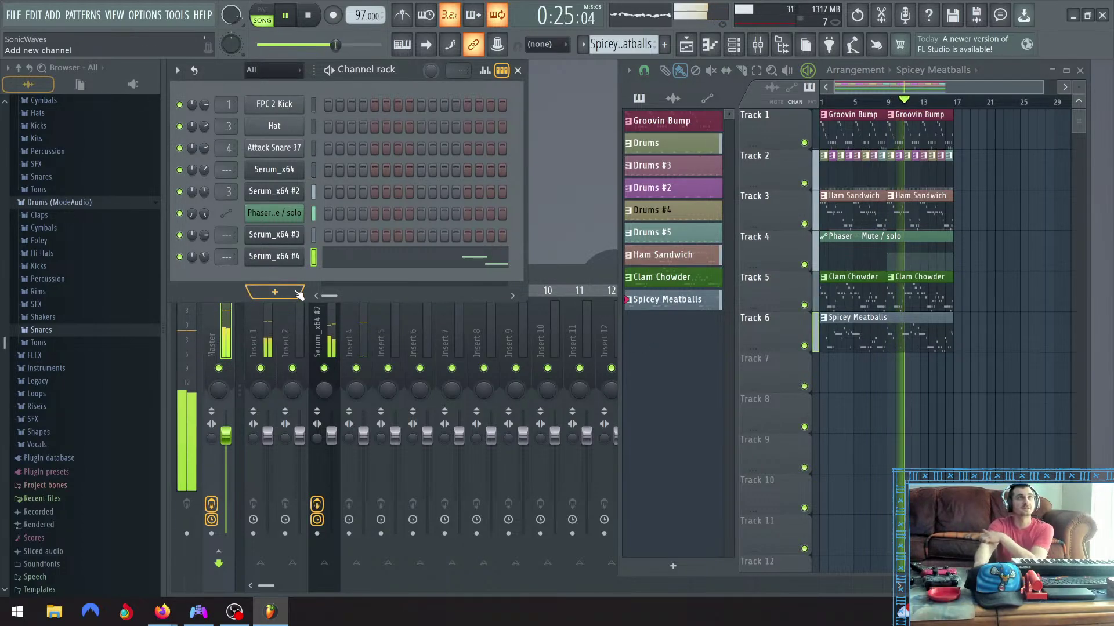
Route the Serum_x64 #4 channel to mixer track Insert 5
{"action": "left_click", "coordinate": [577, 279]}
{"action": "left_click", "coordinate": [390, 330]}
{"action": "right_click", "coordinate": [395, 331]}
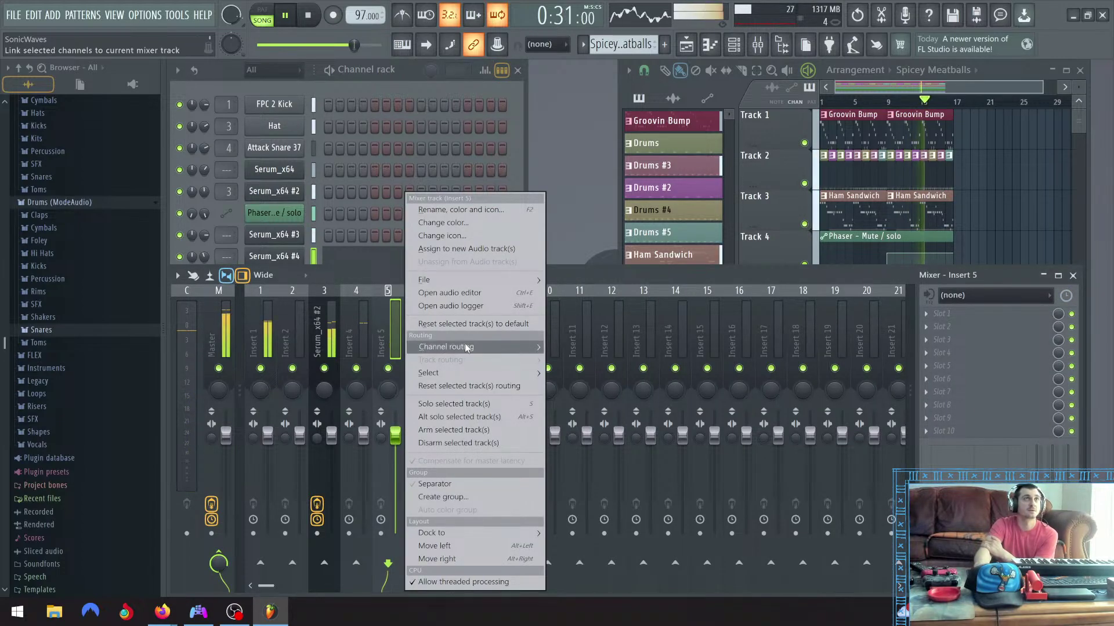
{"action": "mouse_move", "coordinate": [477, 347]}
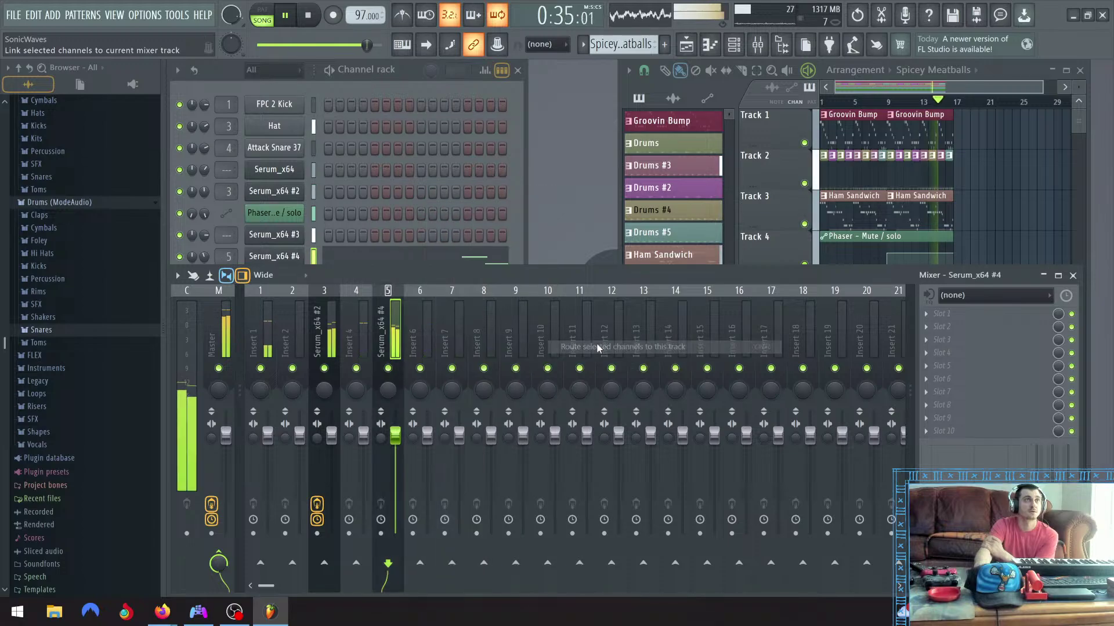
{"action": "left_click", "coordinate": [598, 347]}
Add Soundgoodizer to the first effect slot of the Serum_x64 #4 mixer track and set it to mode A
{"action": "left_click", "coordinate": [955, 318]}
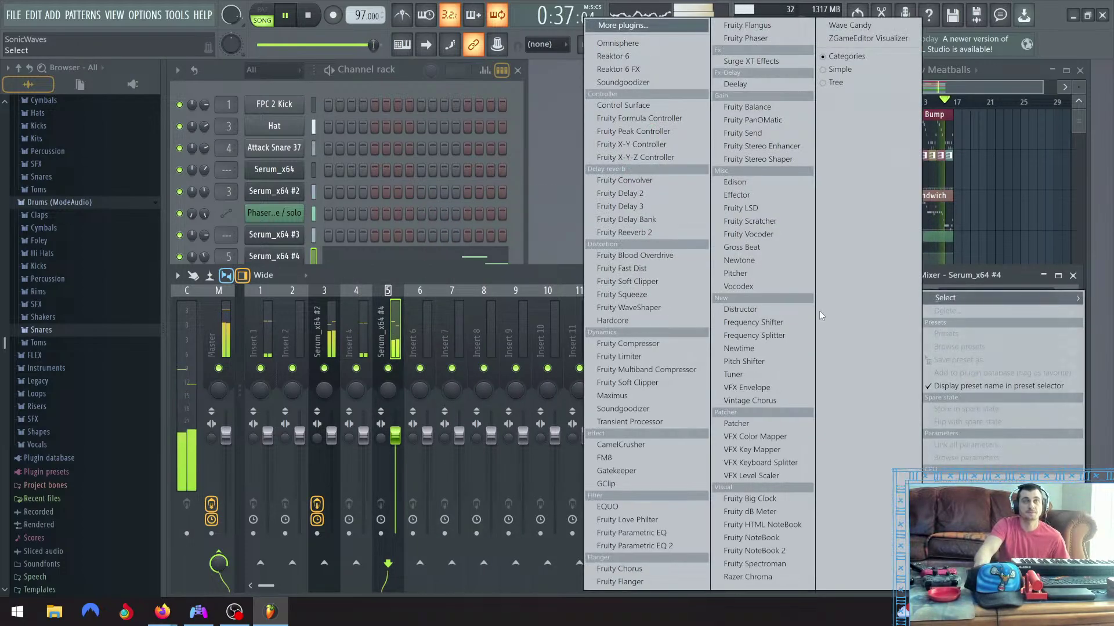
{"action": "left_click", "coordinate": [634, 410]}
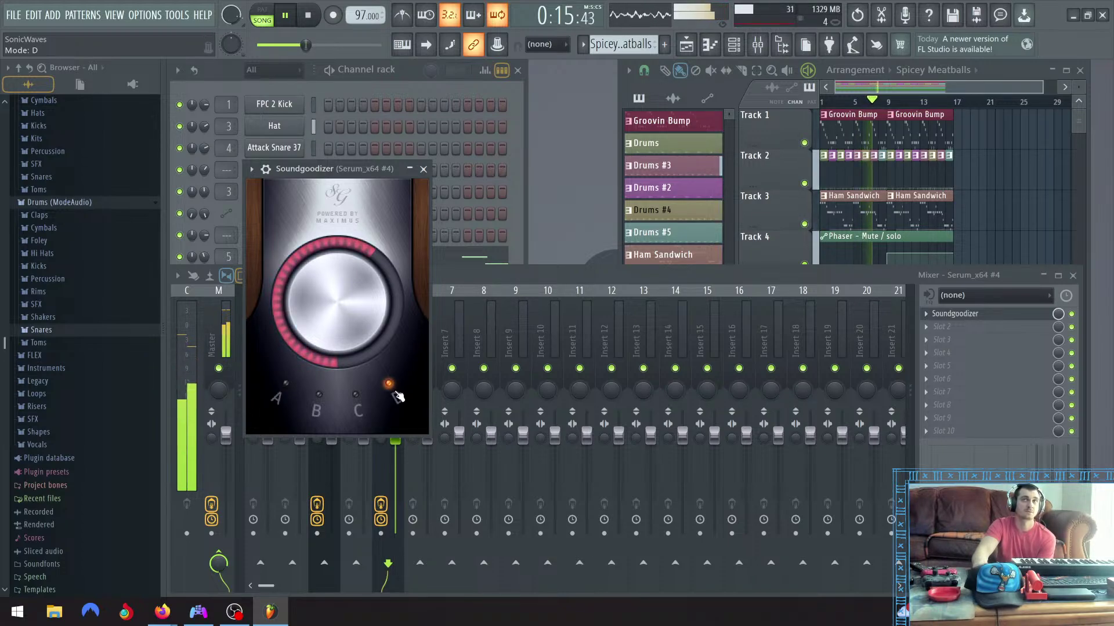
{"action": "left_click", "coordinate": [356, 395]}
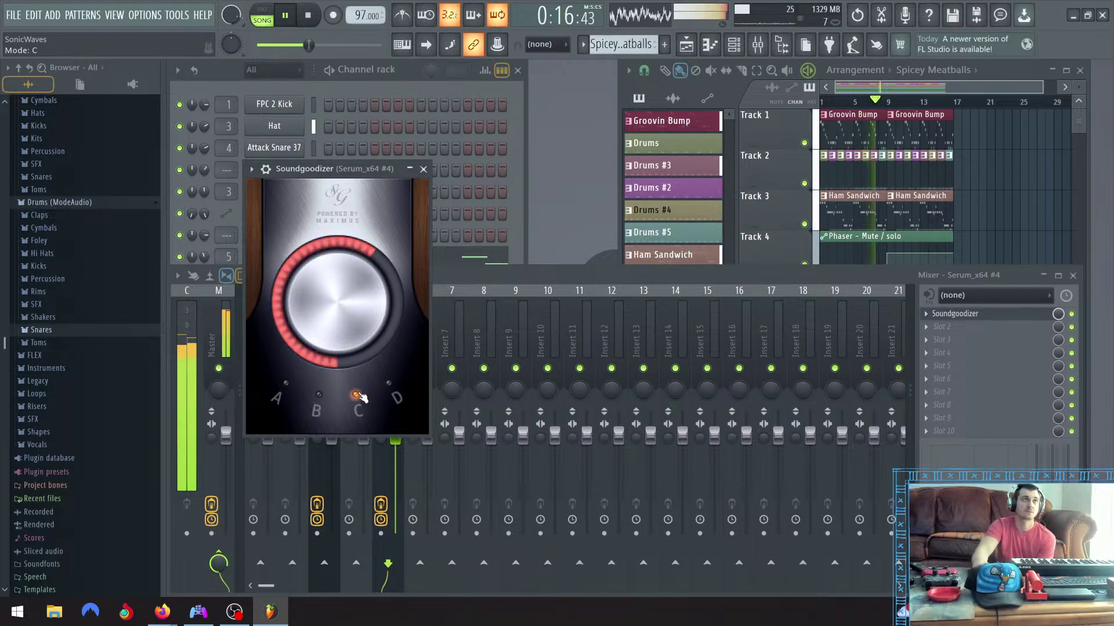
{"action": "left_click", "coordinate": [287, 386]}
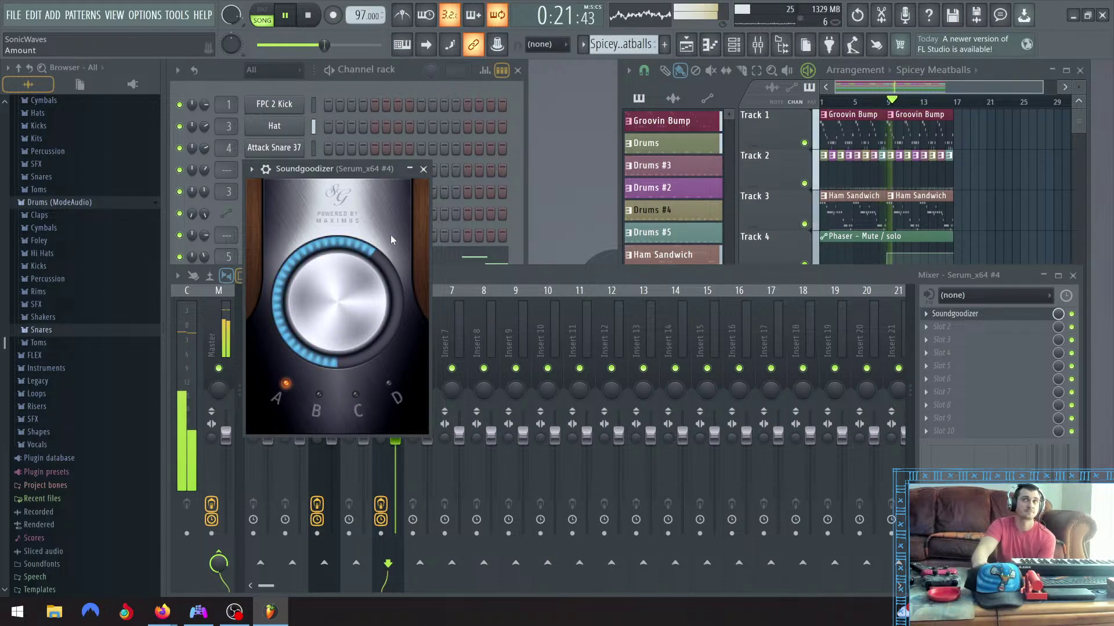
{"action": "left_click", "coordinate": [423, 169]}
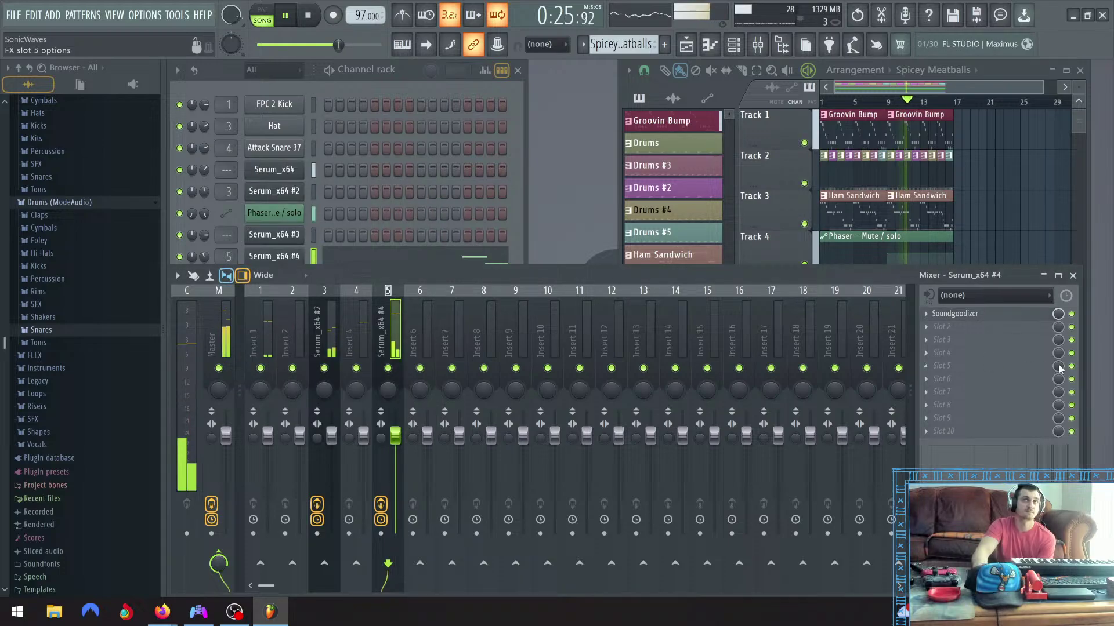
Compare Soundgoodizer bypassed and active on the Serum_x64 #4 mixer track, and try its mix level at 0%
{"action": "left_click", "coordinate": [1071, 315]}
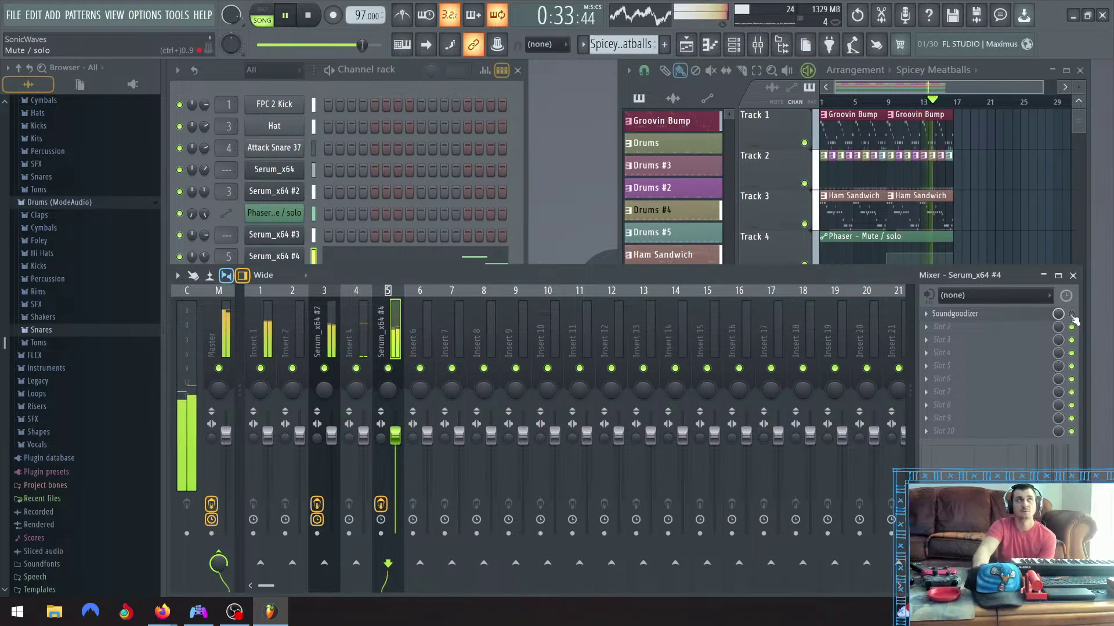
{"action": "left_click", "coordinate": [1071, 314]}
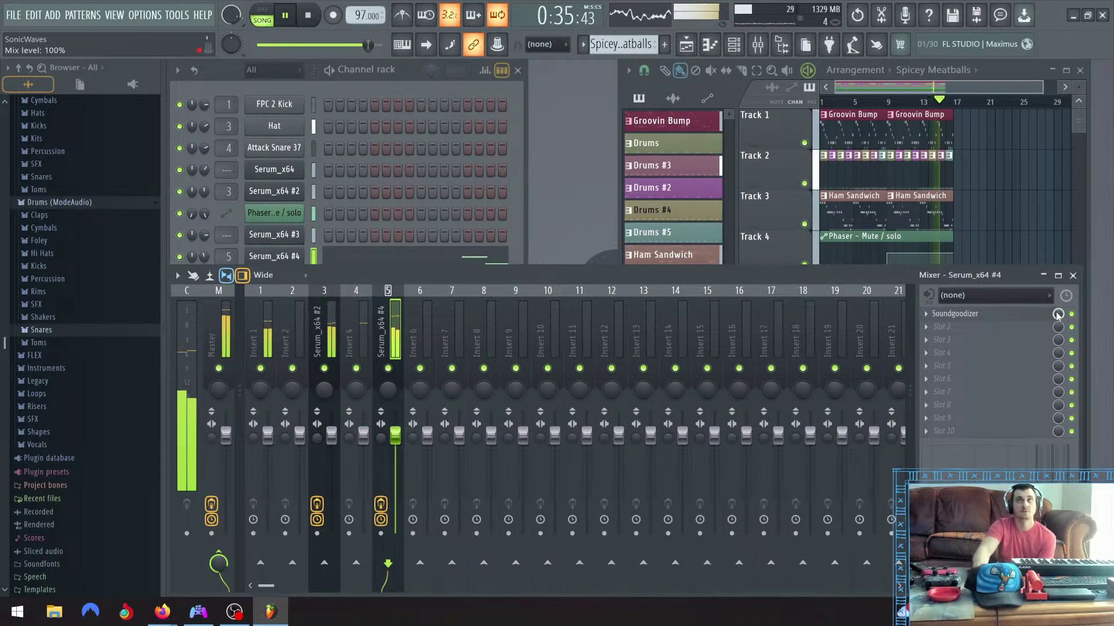
{"action": "left_click_drag", "start_coordinate": [1057, 314], "coordinate": [1057, 323]}
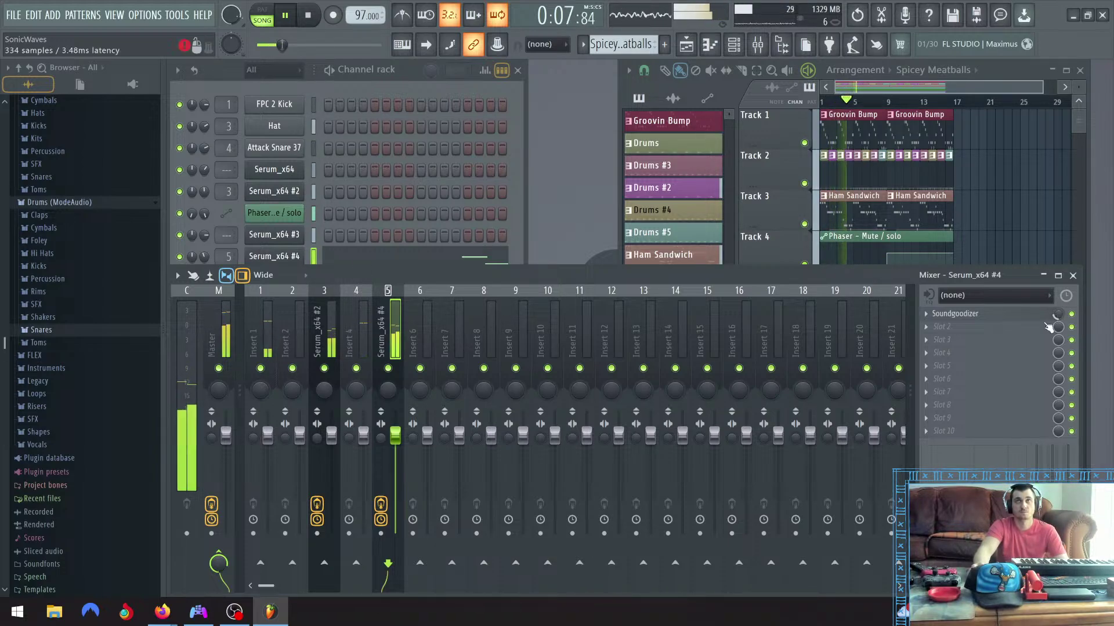
{"action": "left_click_drag", "start_coordinate": [1056, 314], "coordinate": [1062, 319]}
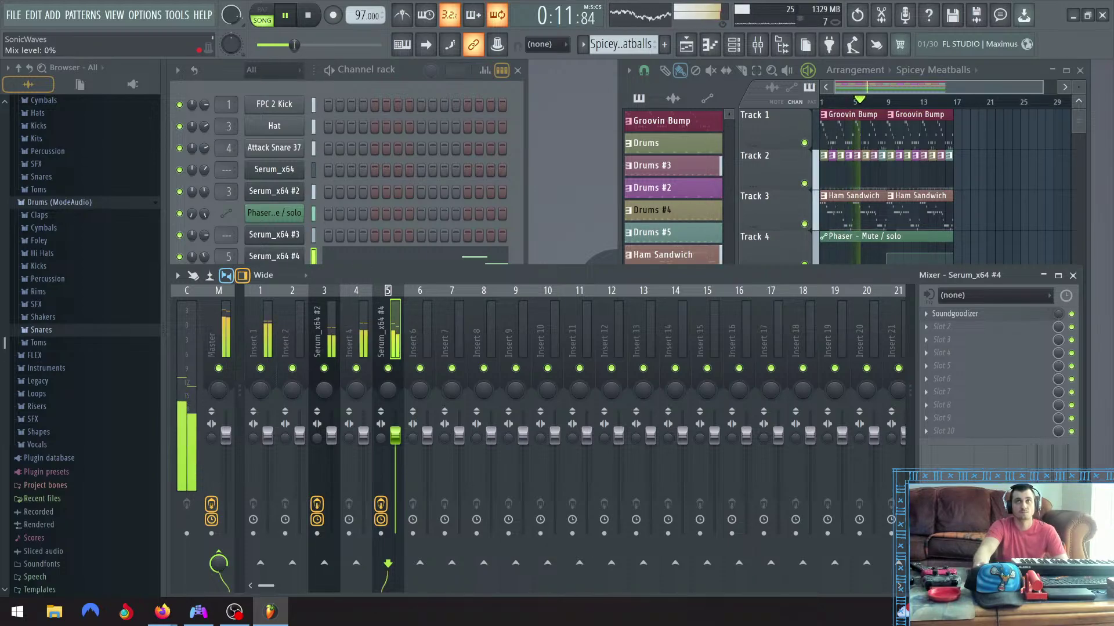
{"action": "left_click_drag", "start_coordinate": [1061, 317], "coordinate": [1058, 322]}
Bypass Soundgoodizer, raise its mix level back to full, and enable the effect again
{"action": "left_click", "coordinate": [1071, 314]}
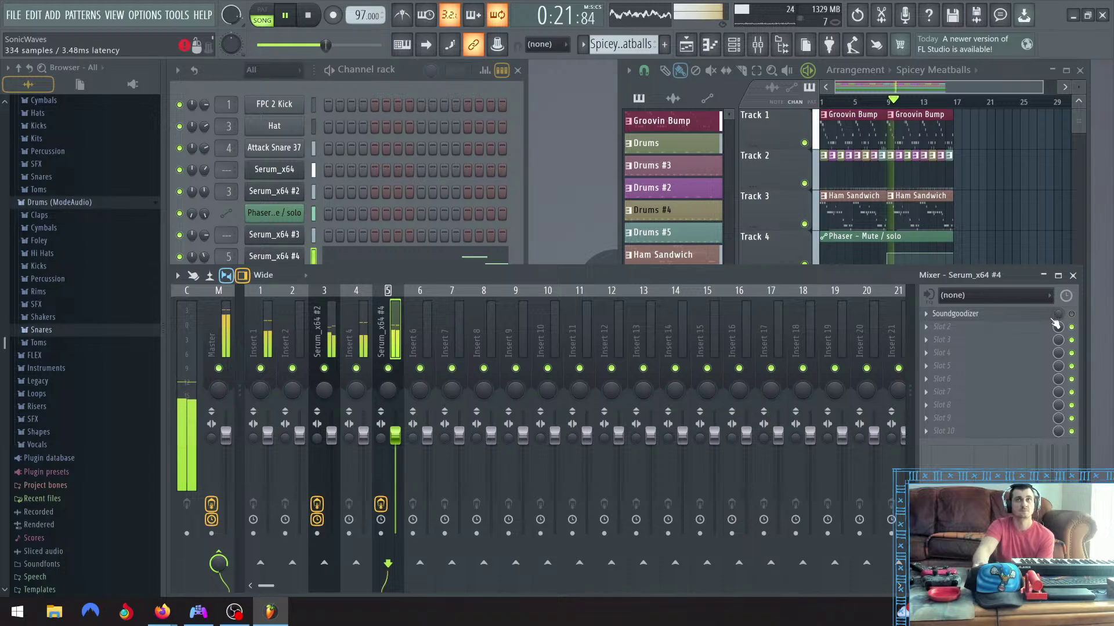
{"action": "left_click_drag", "start_coordinate": [1063, 316], "coordinate": [1063, 299]}
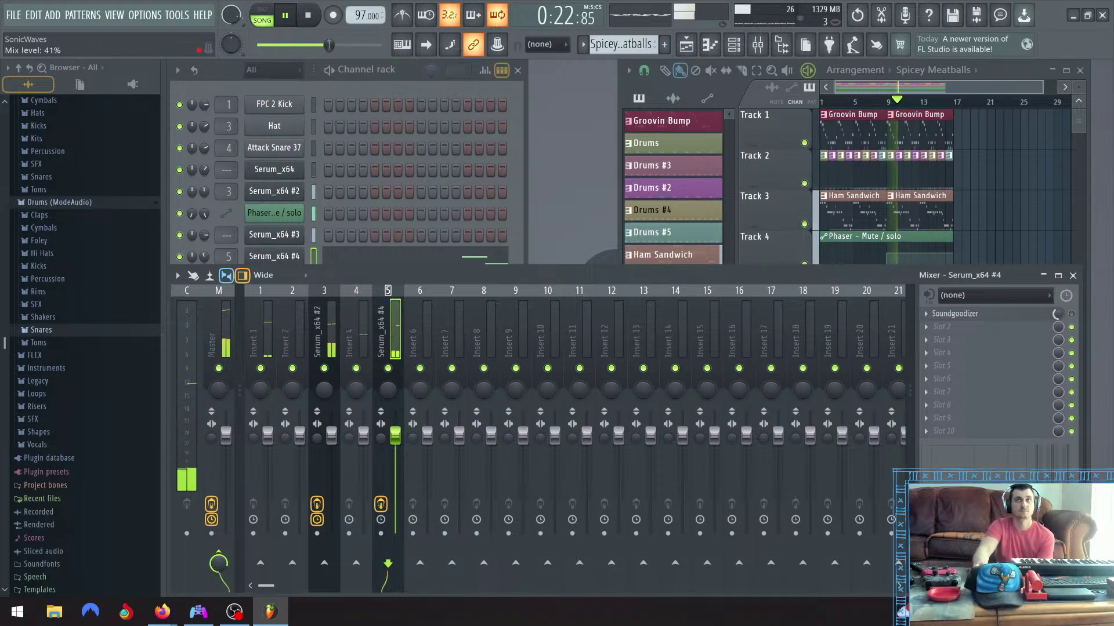
{"action": "left_click", "coordinate": [1071, 314]}
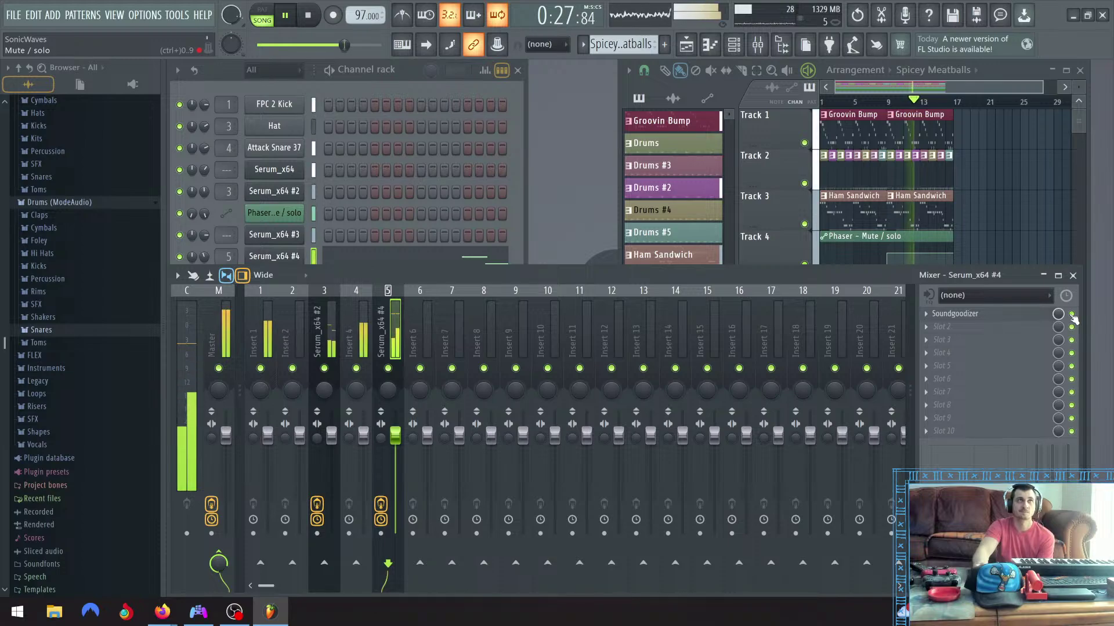
Turn off the Soundgoodizer effect on the Serum_x64 #4 mixer insert, audition the song without it, and pause playback
{"action": "left_click", "coordinate": [1072, 314]}
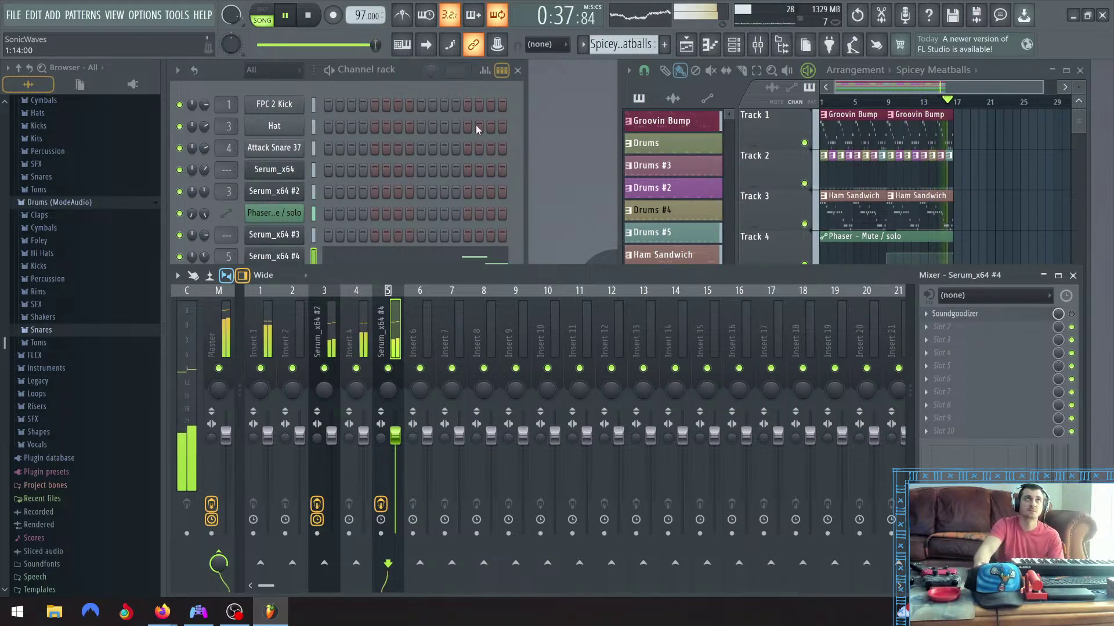
{"action": "left_click", "coordinate": [304, 17]}
{"action": "left_click", "coordinate": [292, 18]}
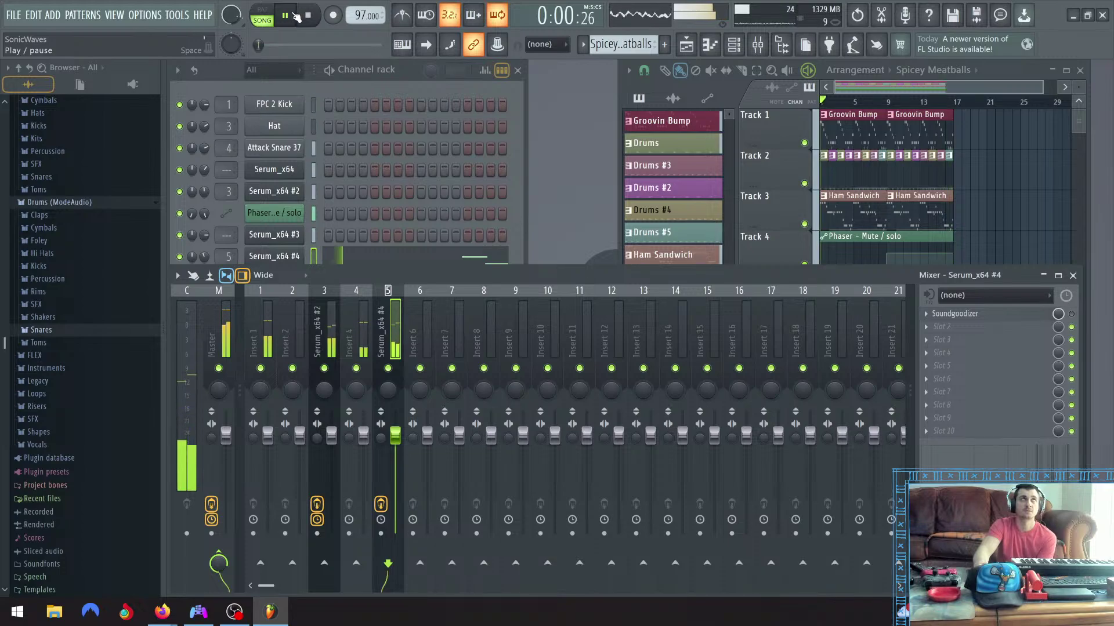
{"action": "left_click", "coordinate": [293, 18]}
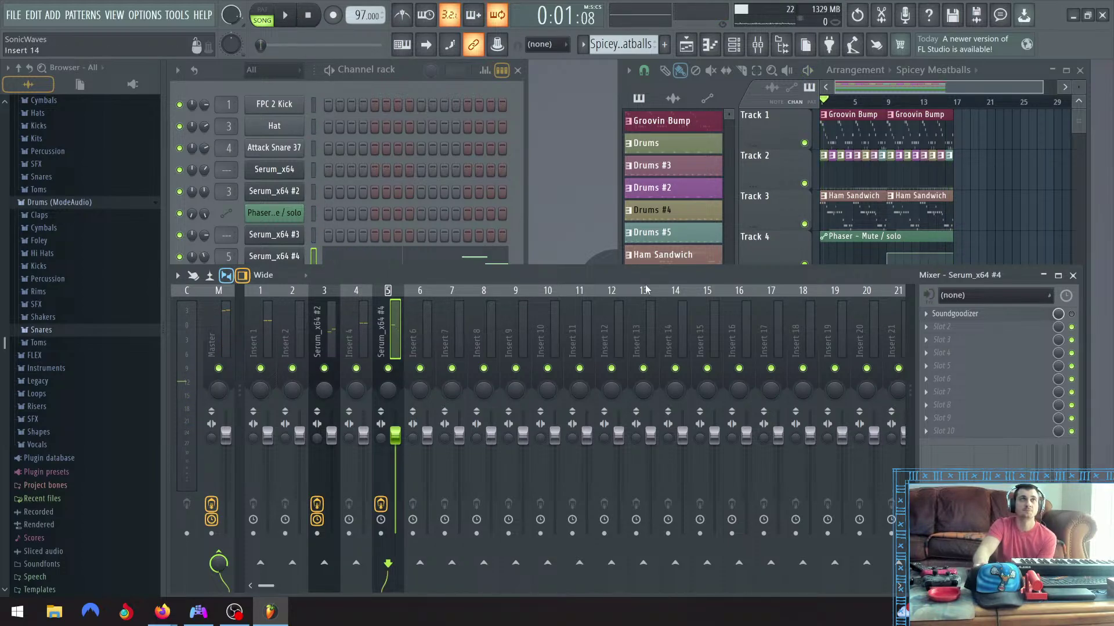
Move all the clips on Tracks 3 to 6 in the playlist so they start at bar 9
{"action": "left_click", "coordinate": [1005, 75]}
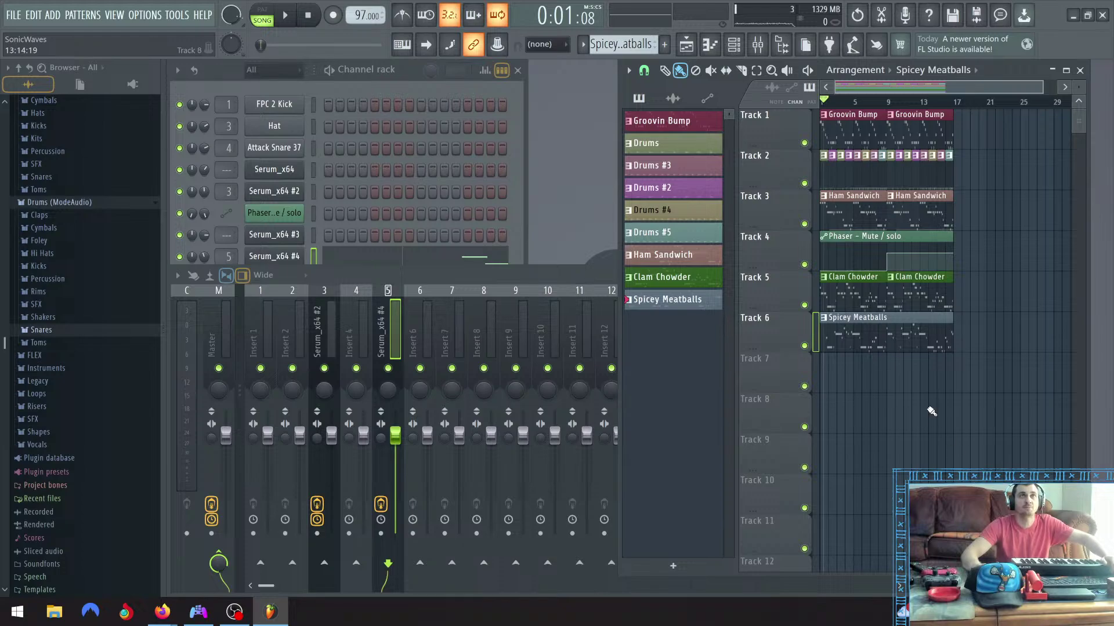
{"action": "left_click_drag", "start_coordinate": [987, 361], "coordinate": [912, 212]}
{"action": "left_click", "coordinate": [841, 237]}
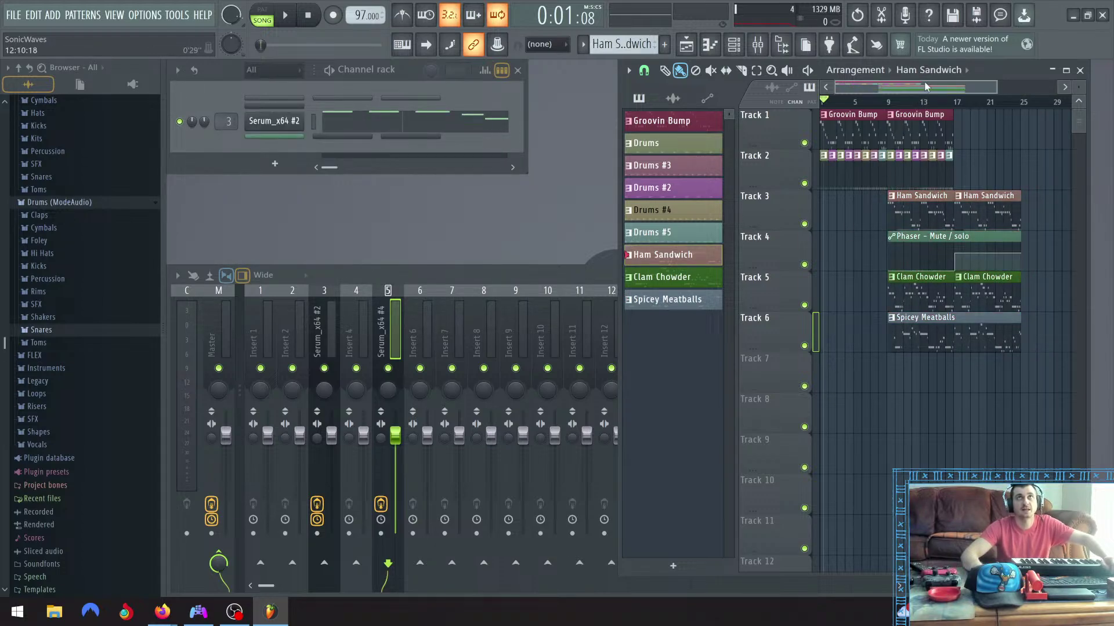
Play the song from the beginning and examine how the clips on Tracks 3 to 6 line up at bar 9
{"action": "left_click", "coordinate": [308, 15]}
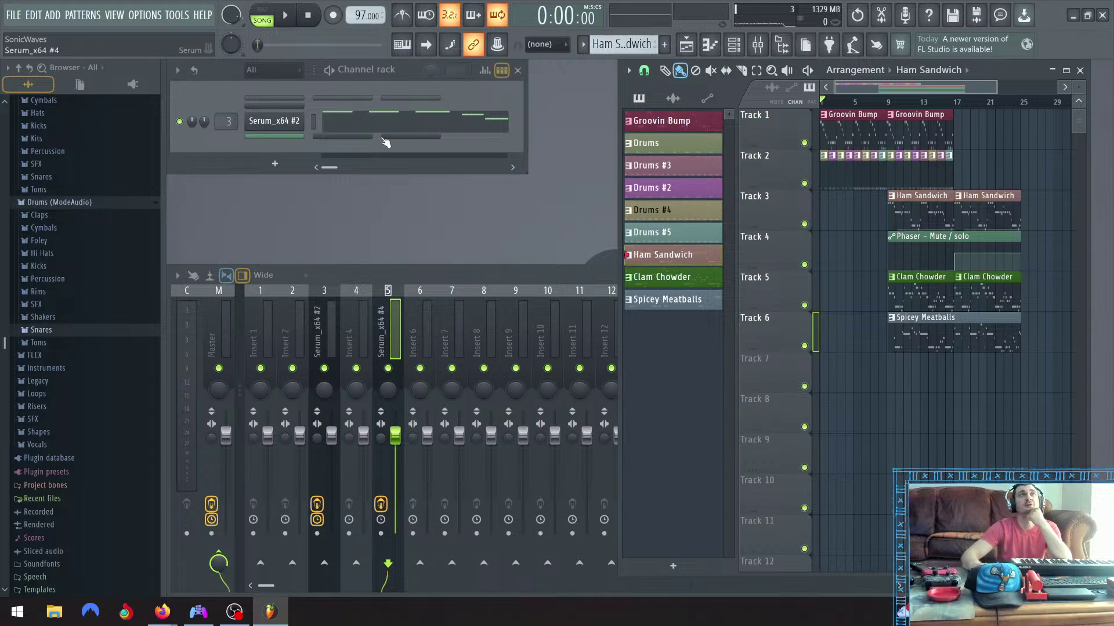
{"action": "left_click", "coordinate": [294, 17]}
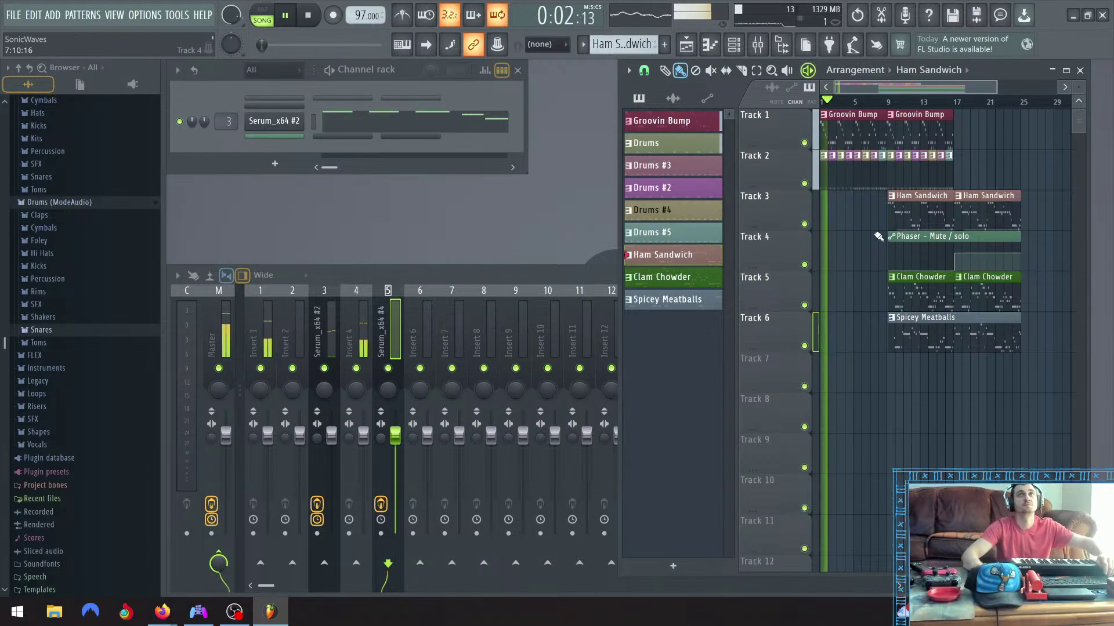
{"action": "left_click_drag", "start_coordinate": [874, 218], "coordinate": [953, 350]}
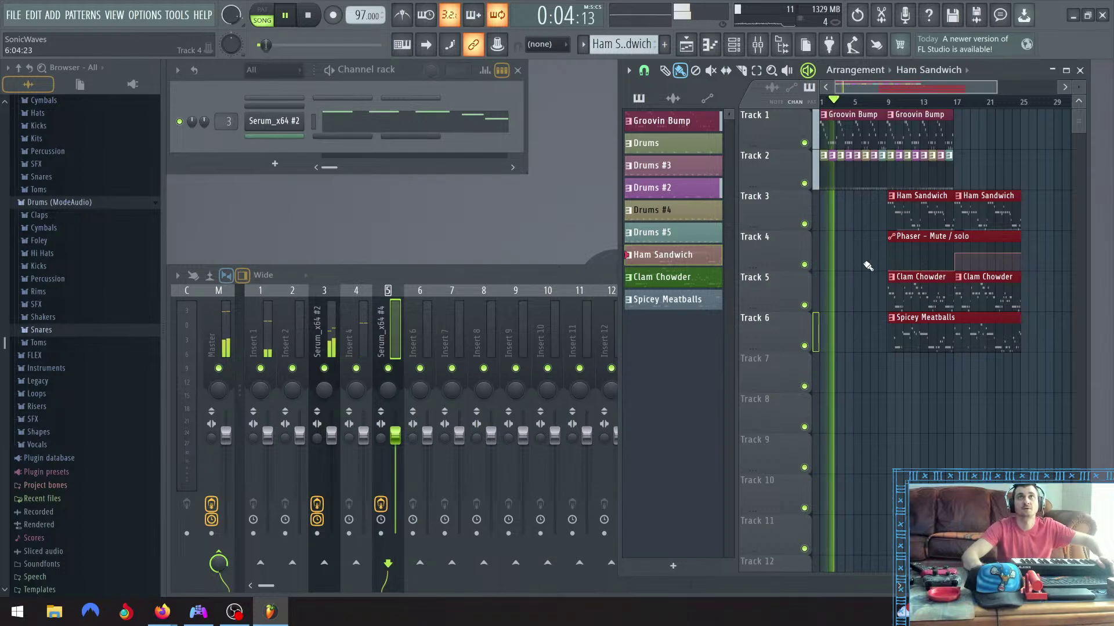
{"action": "scroll", "coordinate": [897, 259], "scroll_direction": "up", "scroll_amount": 3}
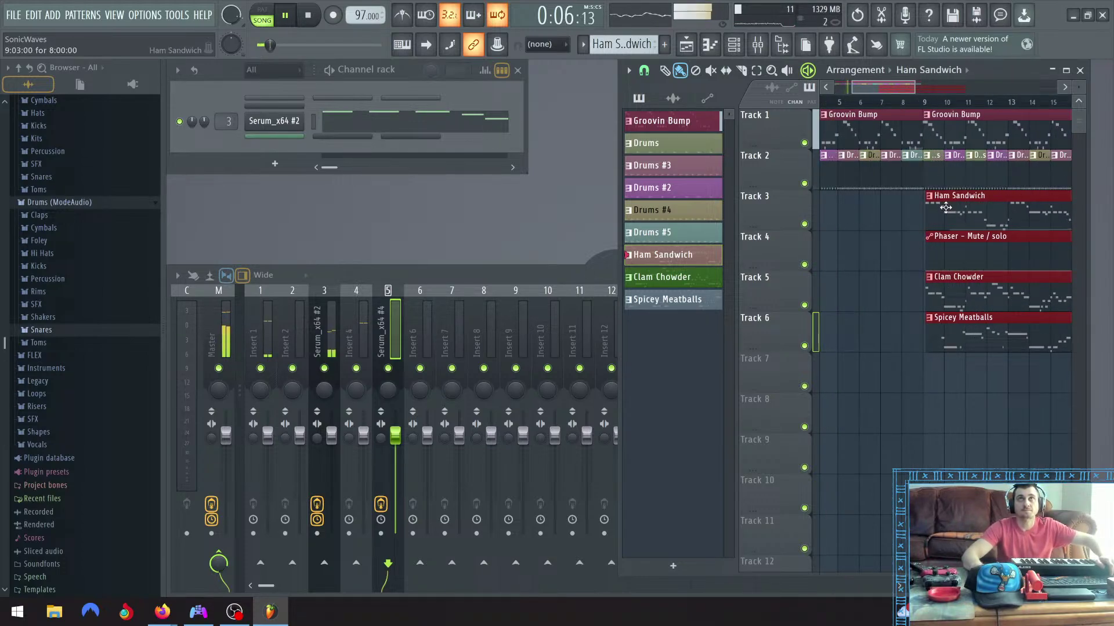
{"action": "scroll", "coordinate": [914, 238], "scroll_direction": "up", "scroll_amount": 2}
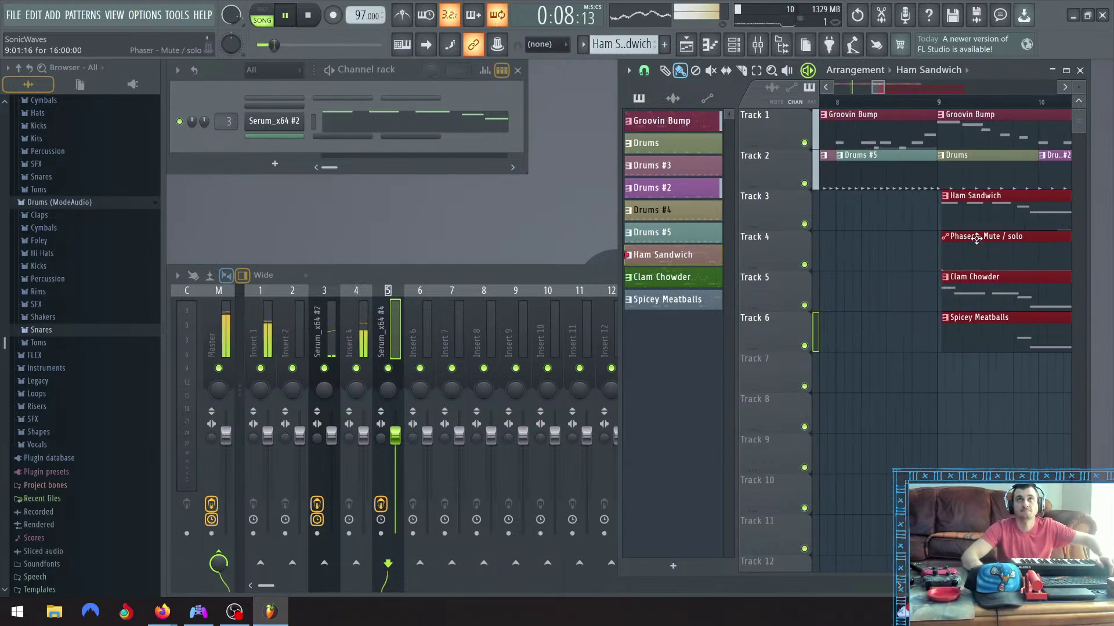
{"action": "scroll", "coordinate": [922, 255], "scroll_direction": "down", "scroll_amount": 1}
{"action": "scroll", "coordinate": [924, 263], "scroll_direction": "down", "scroll_amount": 3}
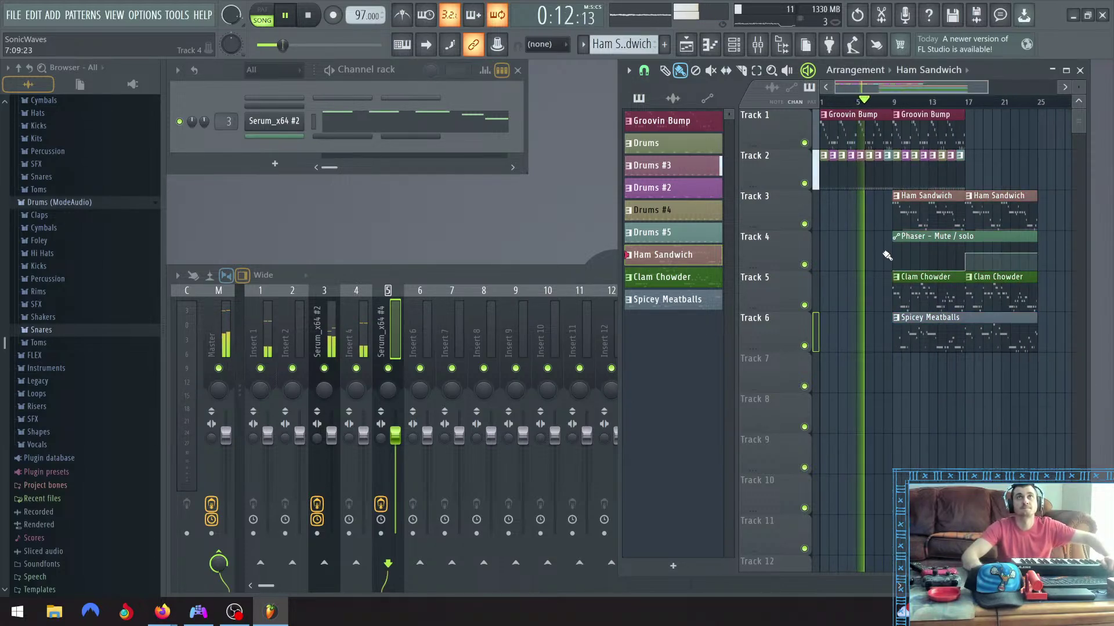
{"action": "left_click", "coordinate": [921, 238]}
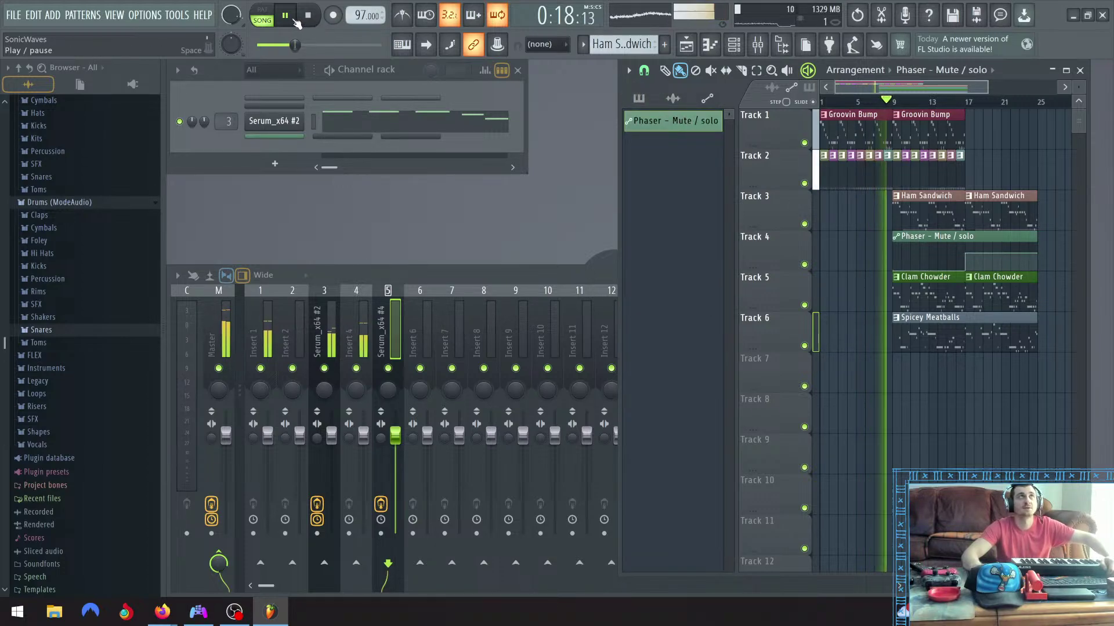
{"action": "key", "text": "space"}
Check the effects on the Master, Insert 1 and Serum_x64 #2 mixer tracks and replay the song from the start
{"action": "left_click", "coordinate": [461, 282]}
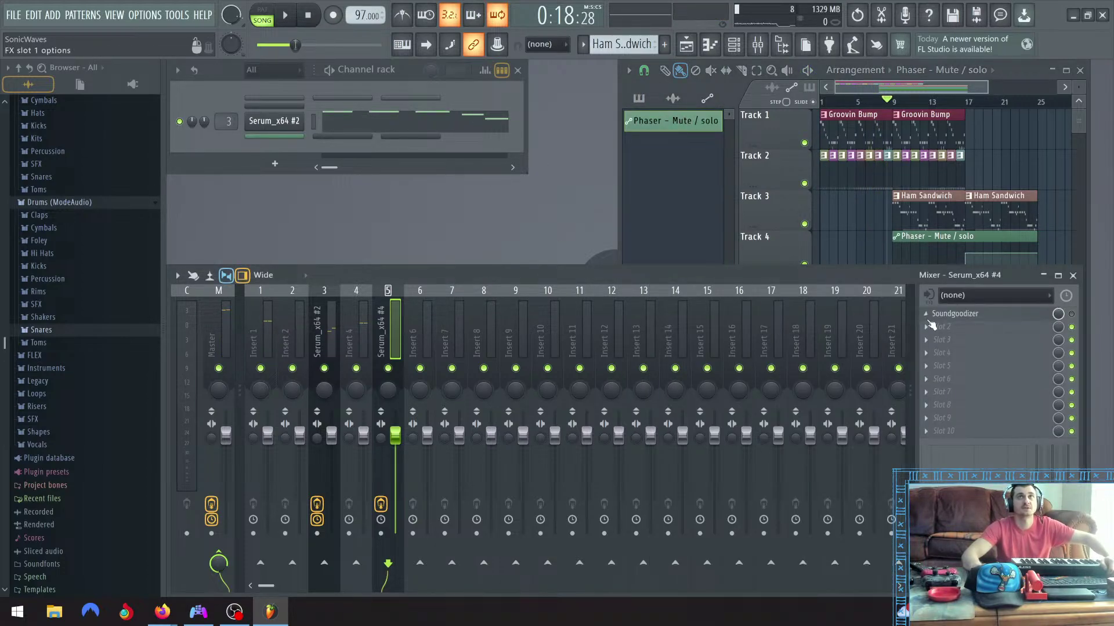
{"action": "left_click", "coordinate": [210, 346]}
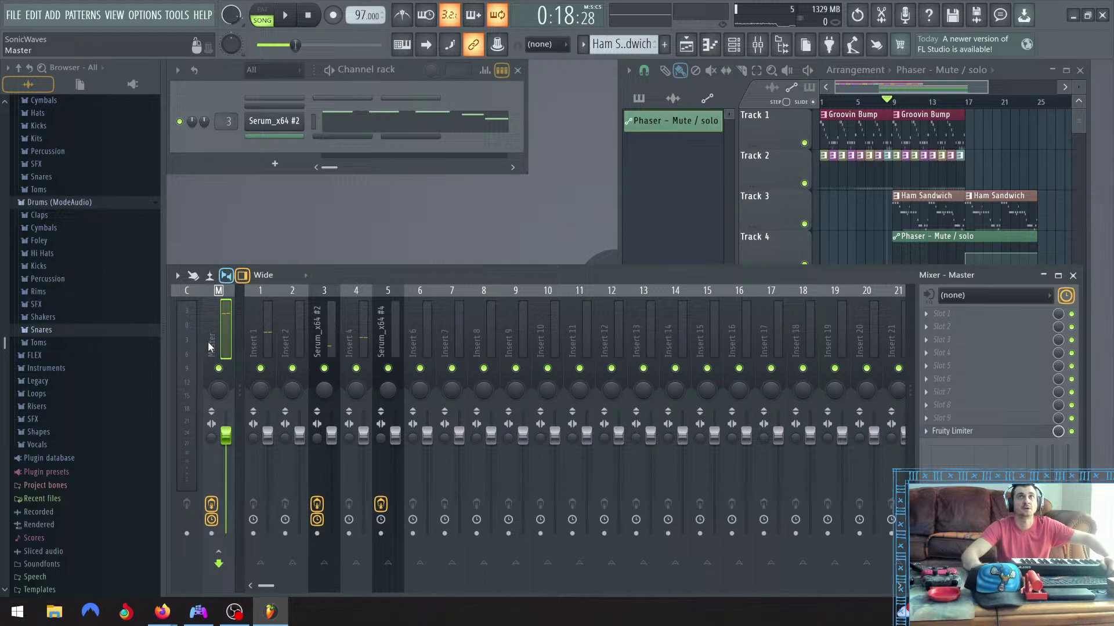
{"action": "left_click", "coordinate": [255, 347]}
{"action": "left_click", "coordinate": [319, 338]}
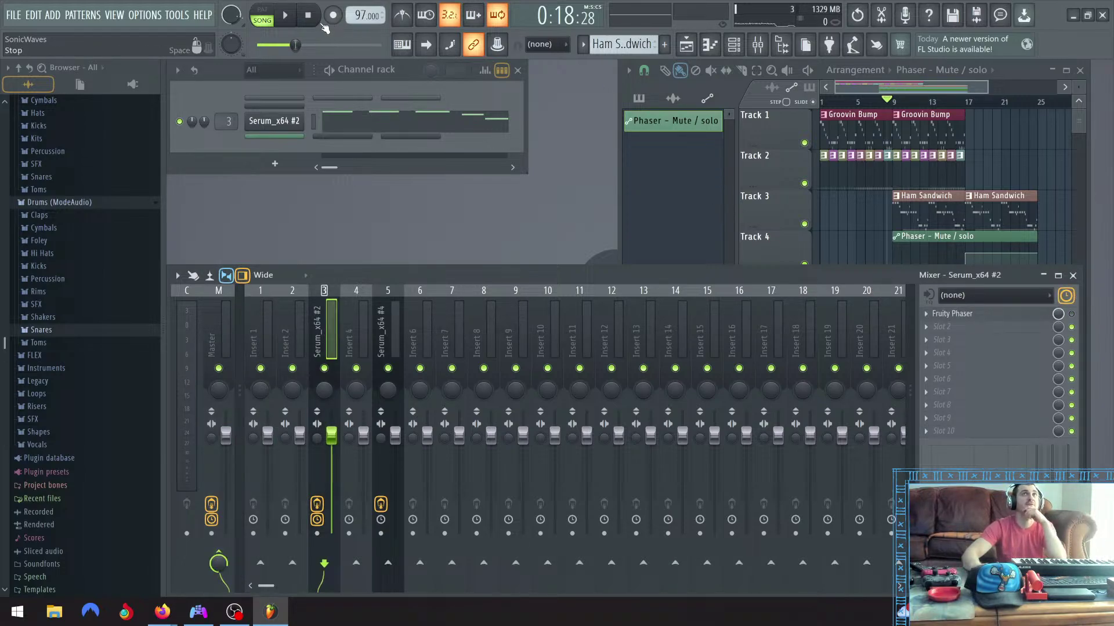
{"action": "left_click", "coordinate": [308, 16]}
{"action": "left_click", "coordinate": [285, 15]}
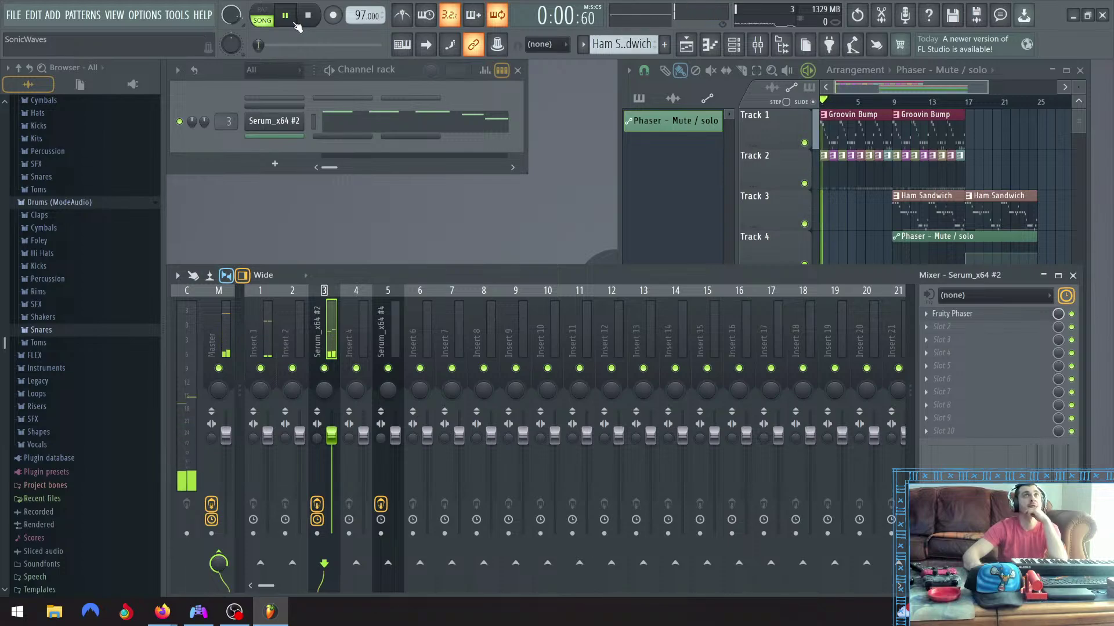
{"action": "key", "text": "space"}
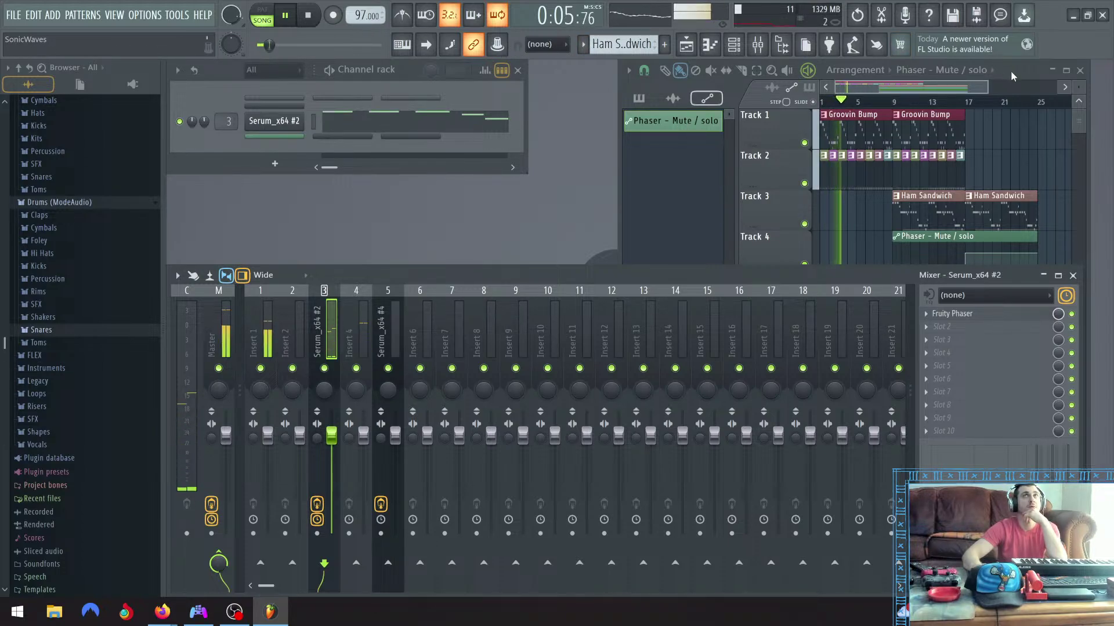
Try the Phaser - Mute / solo automation clip at bar 1 during playback, and return it to bar 9
{"action": "left_click", "coordinate": [985, 241]}
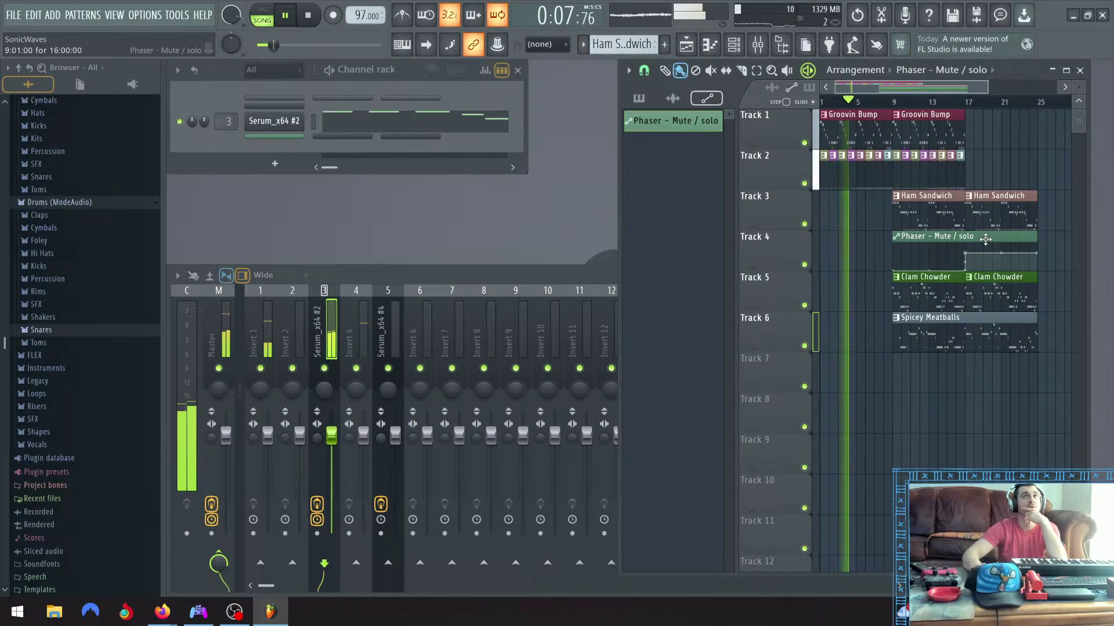
{"action": "left_click_drag", "start_coordinate": [985, 241], "coordinate": [892, 236]}
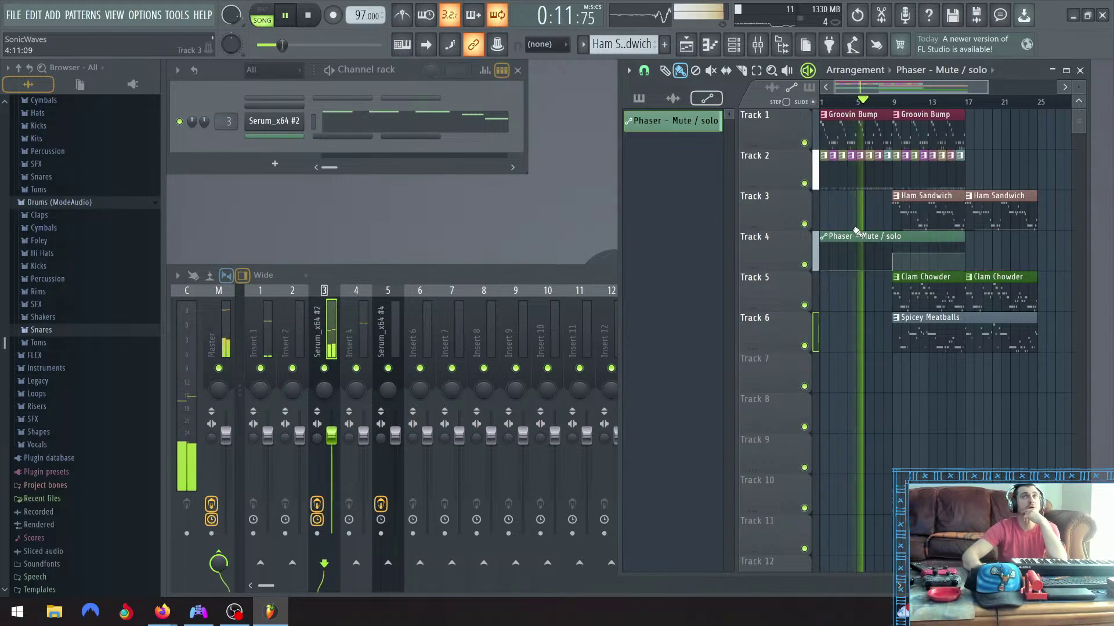
{"action": "key", "text": "space"}
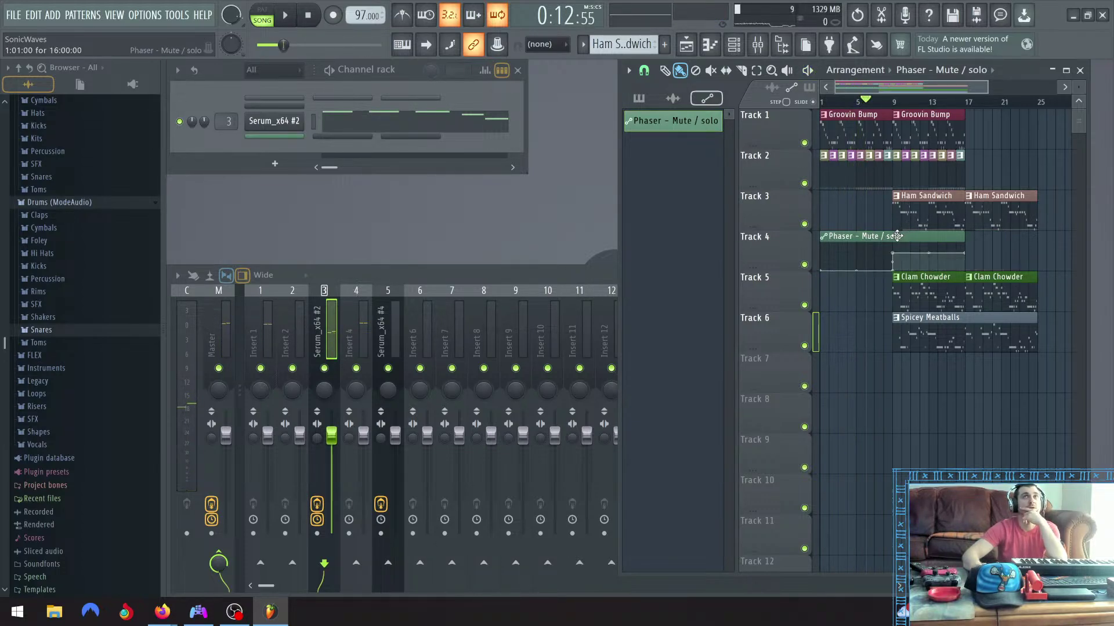
{"action": "left_click_drag", "start_coordinate": [883, 238], "coordinate": [958, 237]}
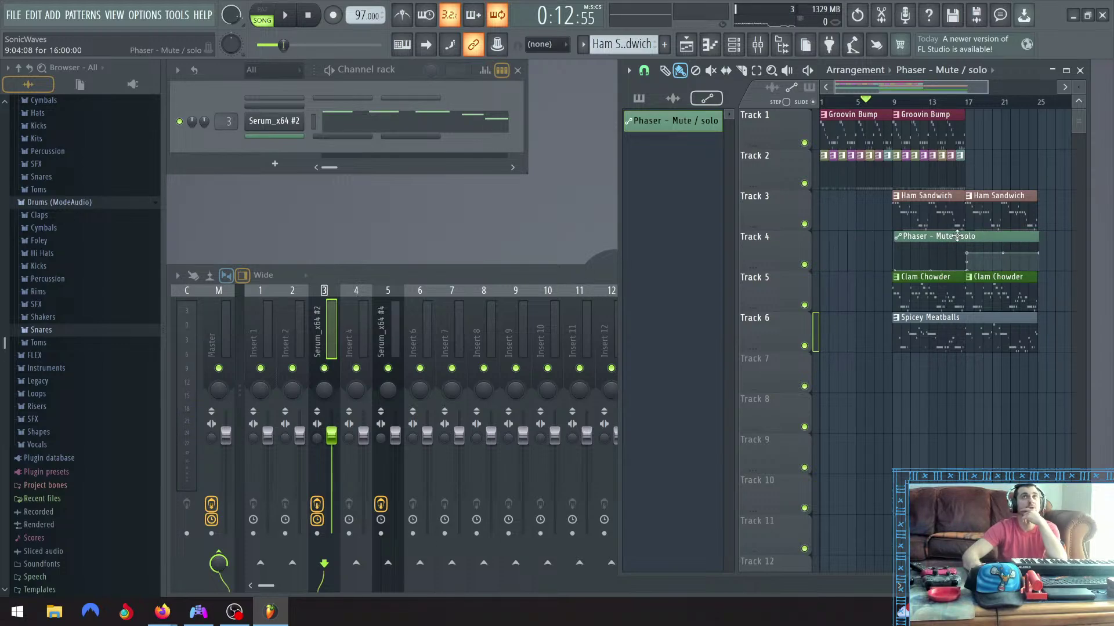
{"action": "left_click_drag", "start_coordinate": [957, 237], "coordinate": [952, 234]}
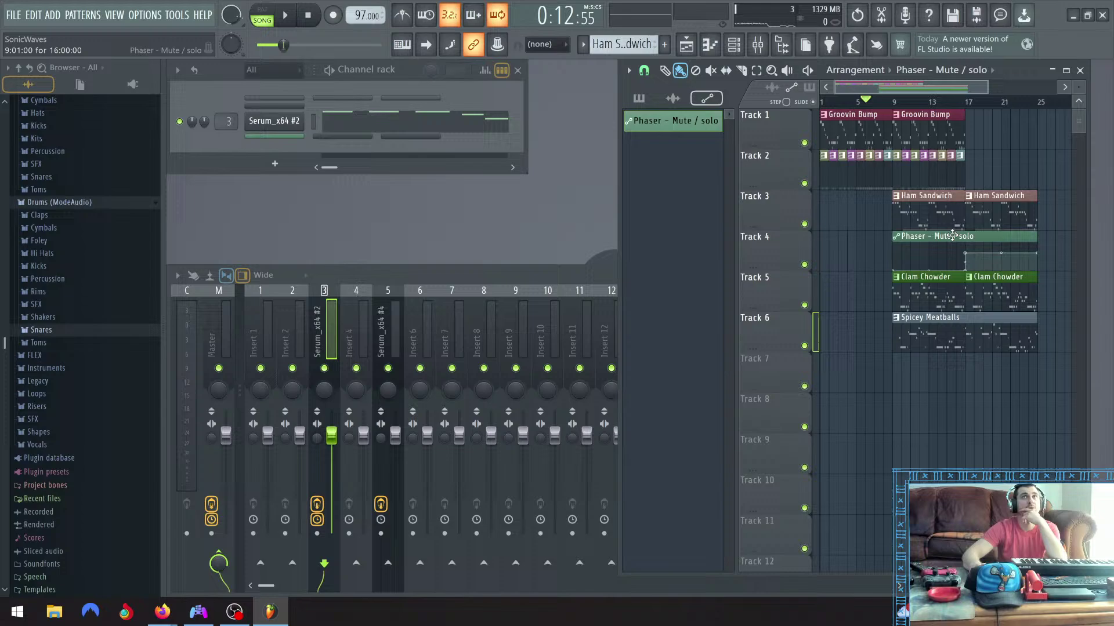
Try to extend the start of the Phaser - Mute / solo clip on Track 4 earlier than bar 9
{"action": "left_click", "coordinate": [894, 240]}
{"action": "left_click", "coordinate": [862, 248]}
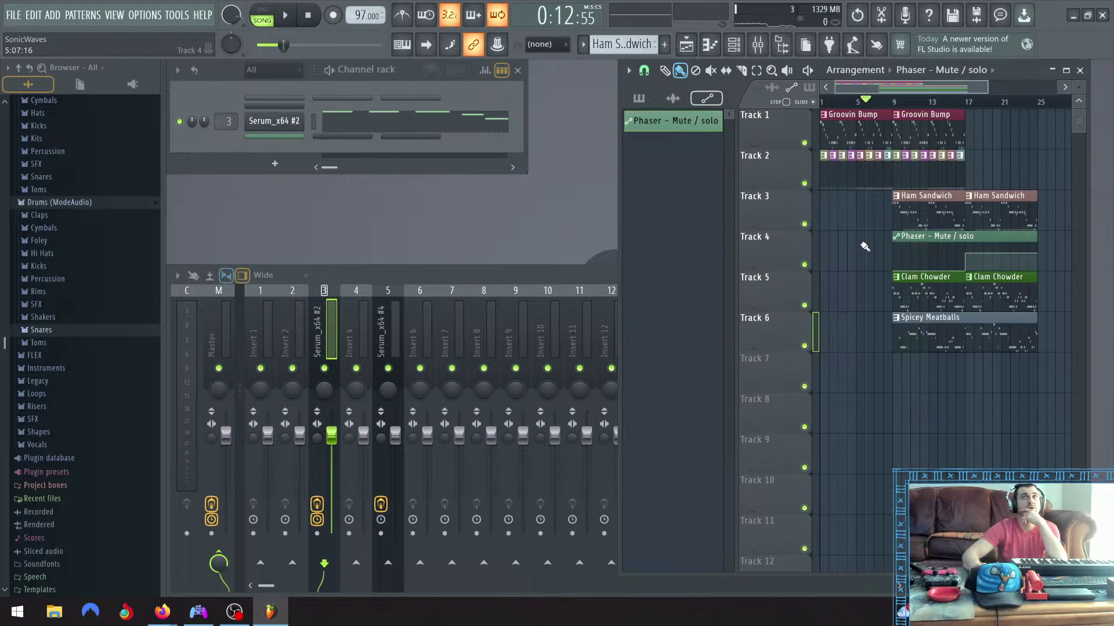
{"action": "left_click_drag", "start_coordinate": [938, 246], "coordinate": [942, 239]}
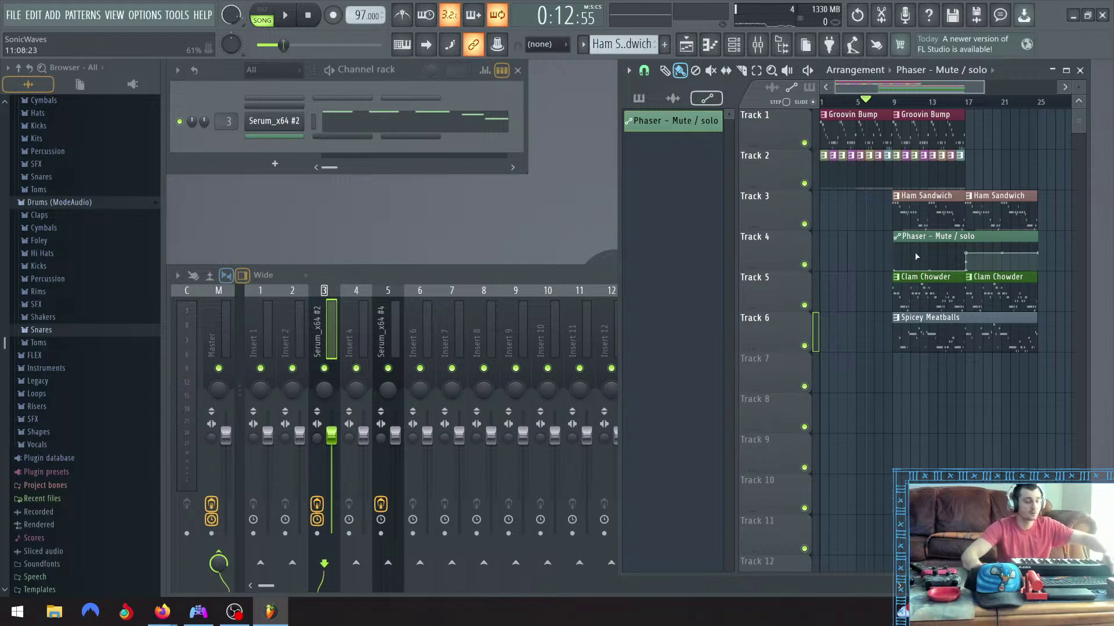
{"action": "scroll", "coordinate": [903, 238], "scroll_direction": "up", "scroll_amount": 5}
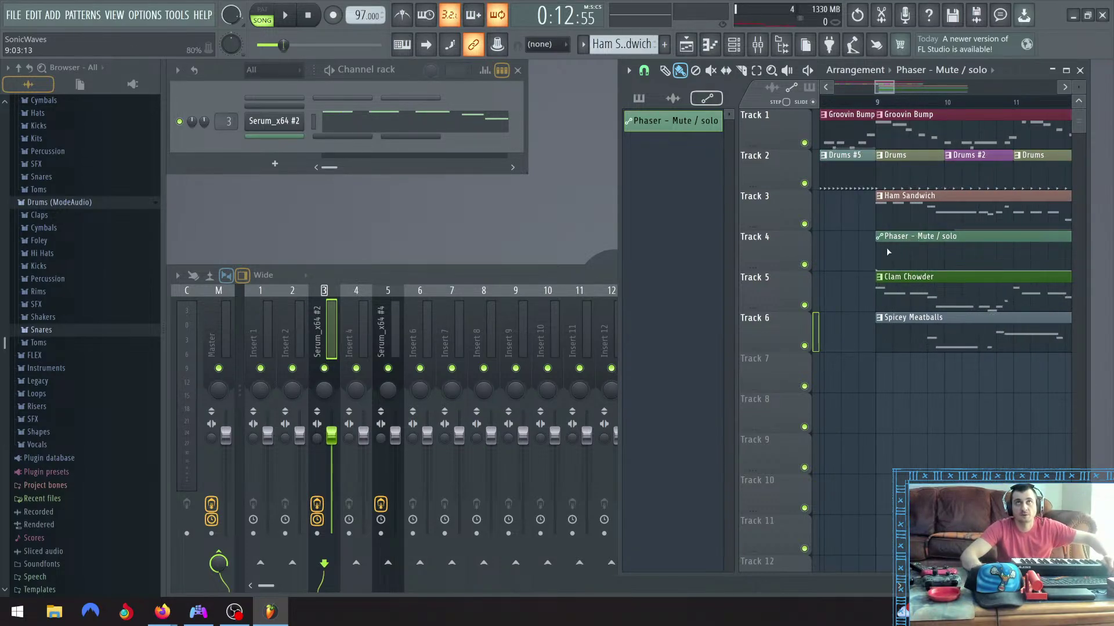
{"action": "scroll", "coordinate": [875, 255], "scroll_direction": "down", "scroll_amount": 6}
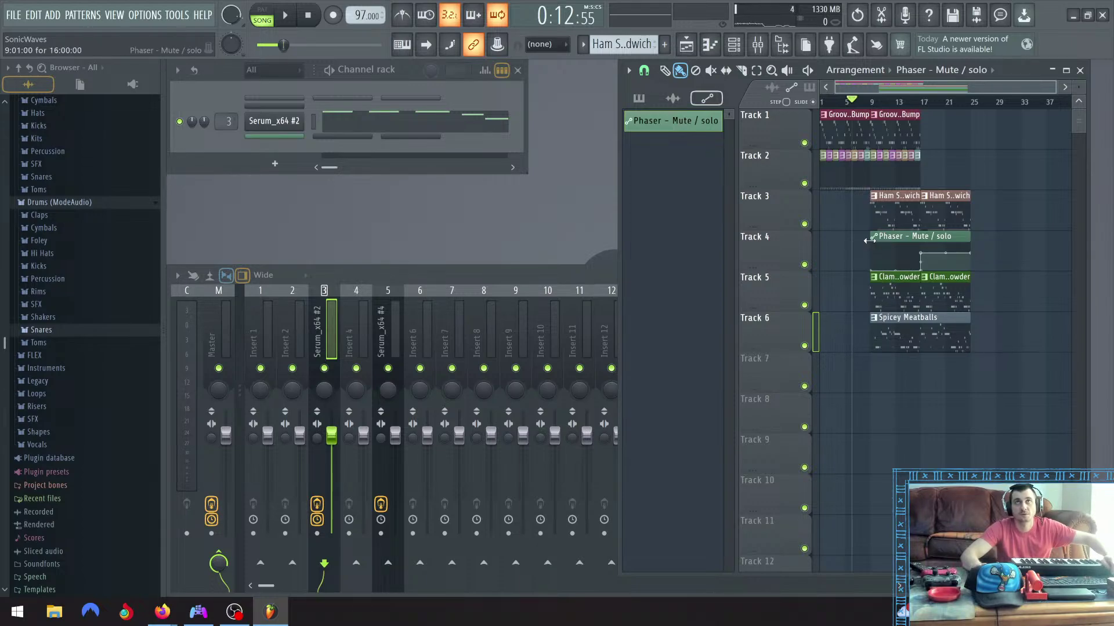
{"action": "left_click", "coordinate": [872, 238]}
{"action": "left_click", "coordinate": [850, 252]}
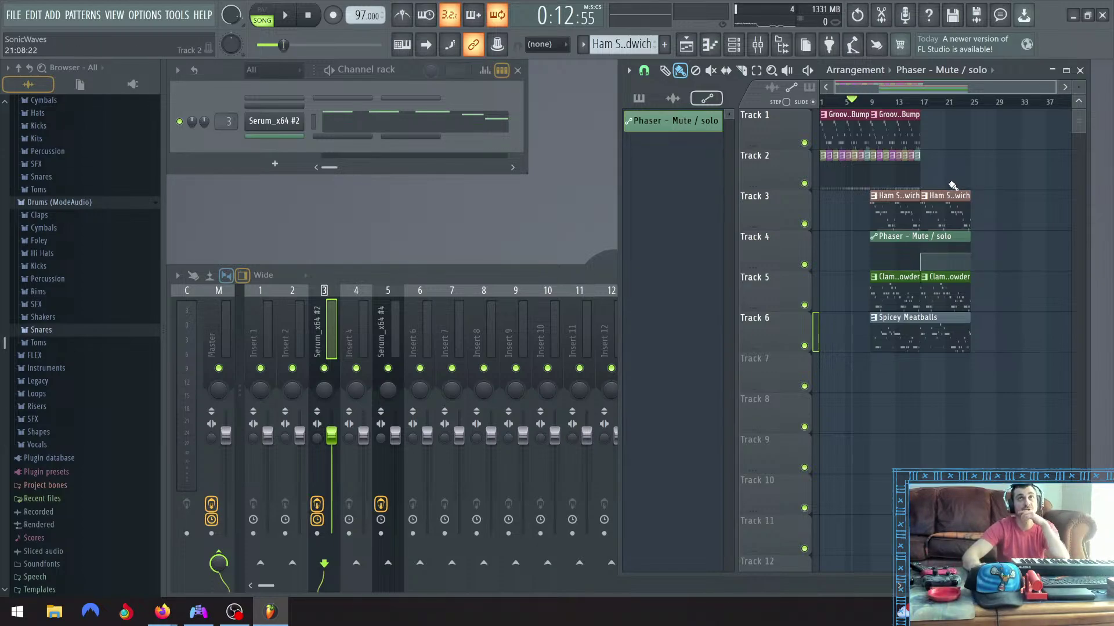
Slice the Phaser - Mute / solo clip at bar 17 and copy its first half to bar 1 on Track 4
{"action": "left_click", "coordinate": [743, 71]}
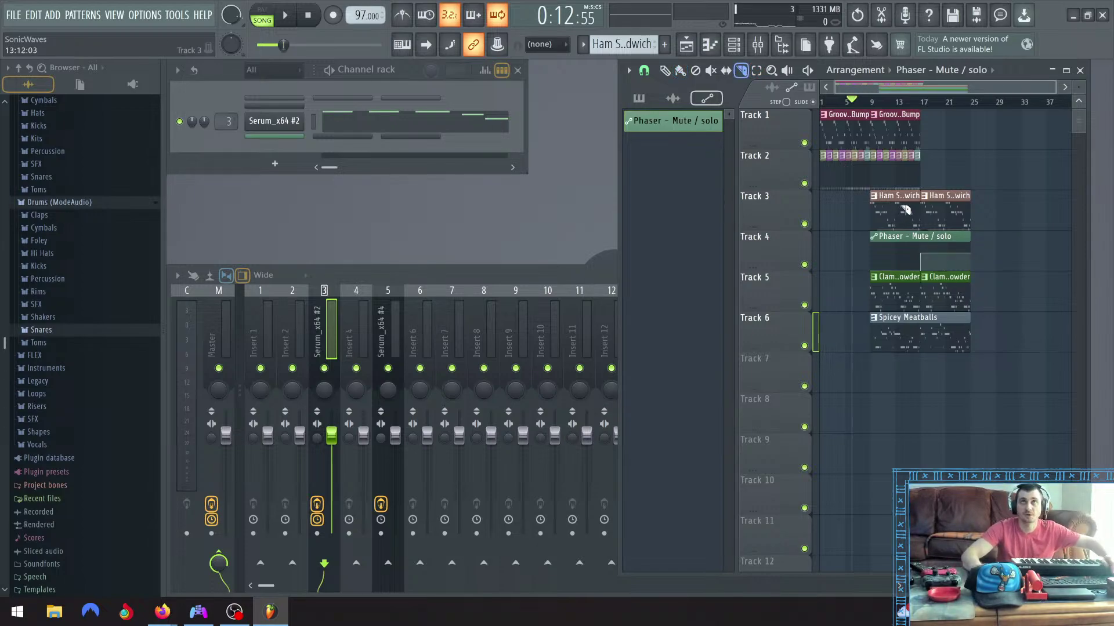
{"action": "scroll", "coordinate": [905, 210], "scroll_direction": "up", "scroll_amount": 5}
{"action": "scroll", "coordinate": [914, 245], "scroll_direction": "up", "scroll_amount": 2}
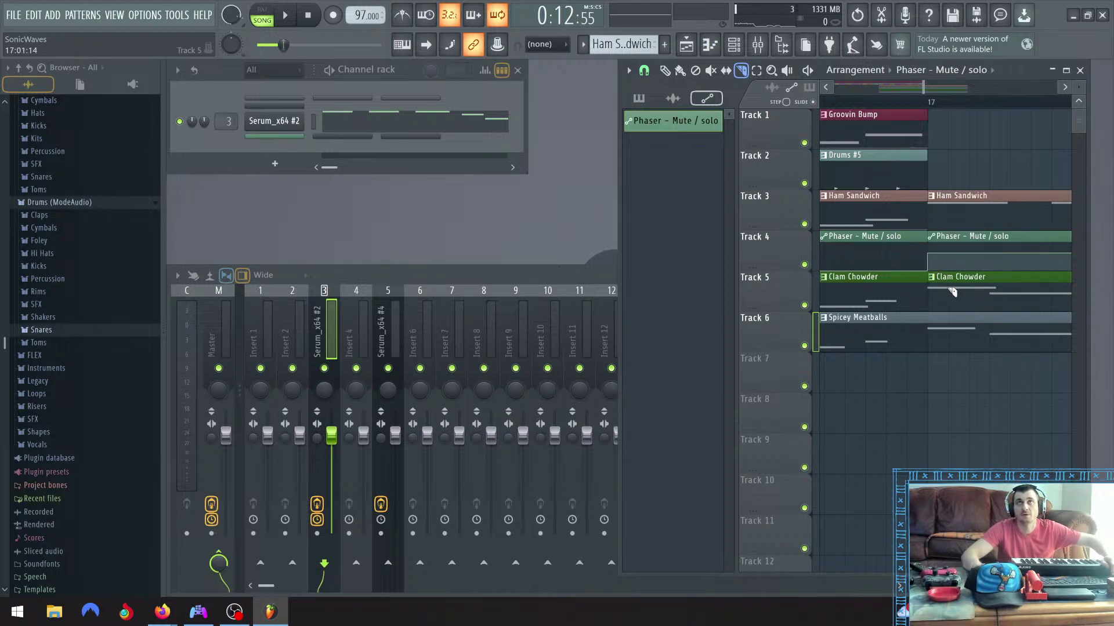
{"action": "scroll", "coordinate": [952, 291], "scroll_direction": "down", "scroll_amount": 4}
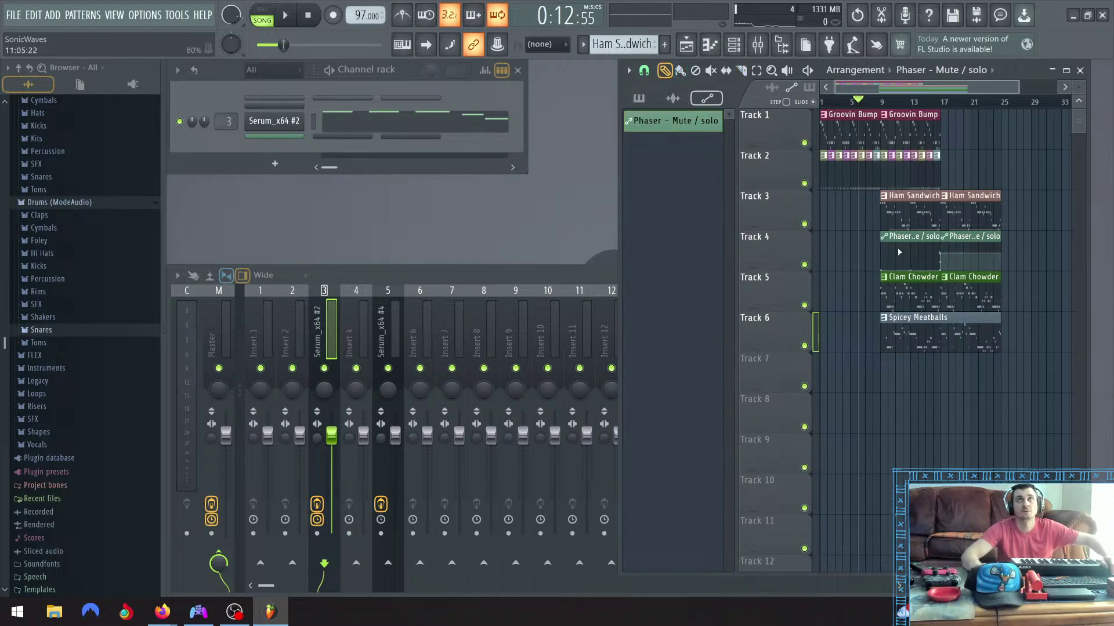
{"action": "left_click_drag", "start_coordinate": [908, 234], "coordinate": [821, 238]}
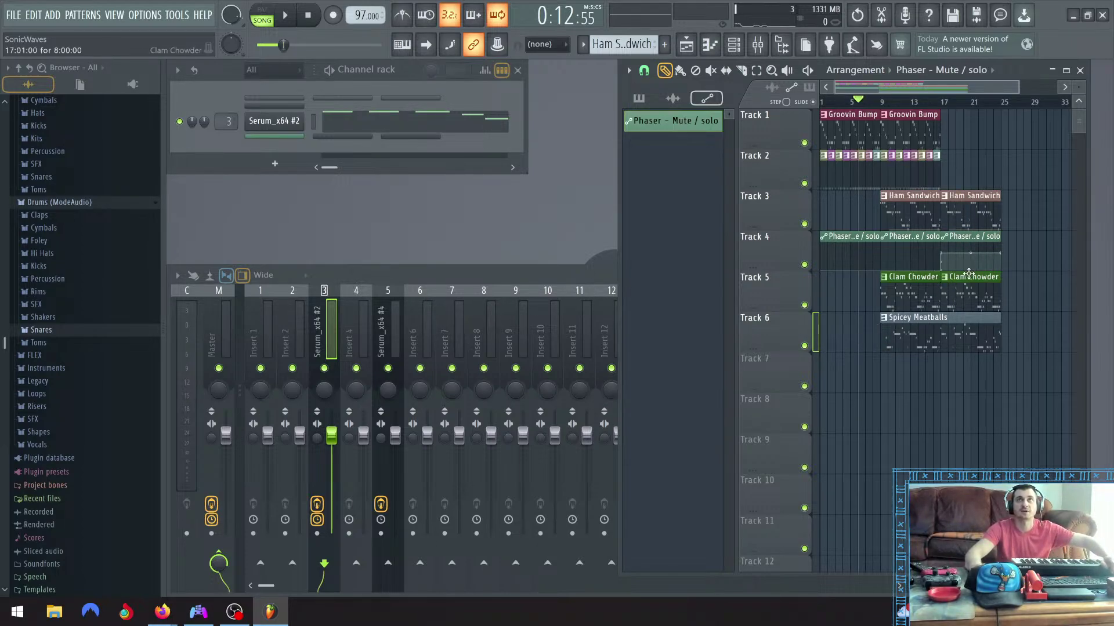
Play the song from the start and move the Clam Chowder and Spicey Meatballs clips on Tracks 5 and 6 to bar 25
{"action": "left_click", "coordinate": [311, 19]}
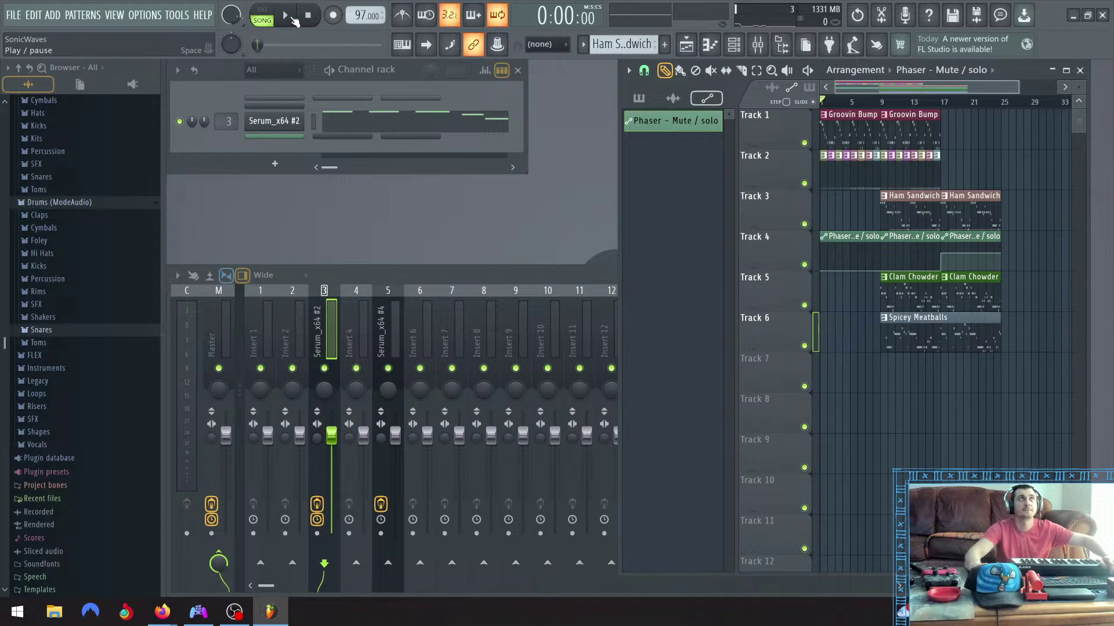
{"action": "key", "text": "space"}
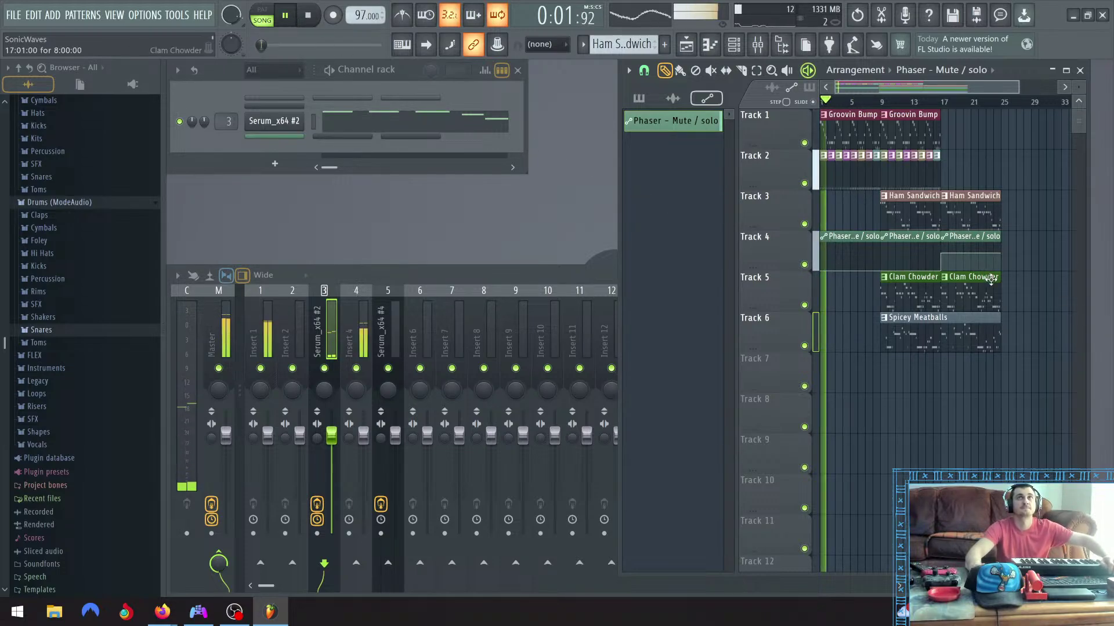
{"action": "left_click_drag", "start_coordinate": [854, 315], "coordinate": [1012, 384]}
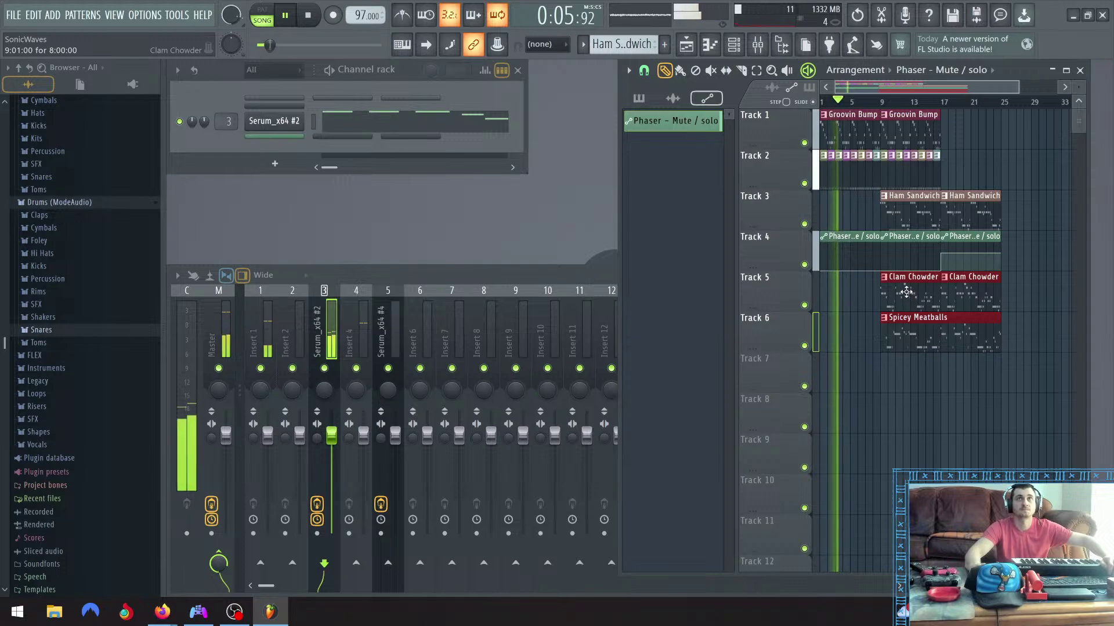
{"action": "left_click_drag", "start_coordinate": [910, 299], "coordinate": [1008, 296]}
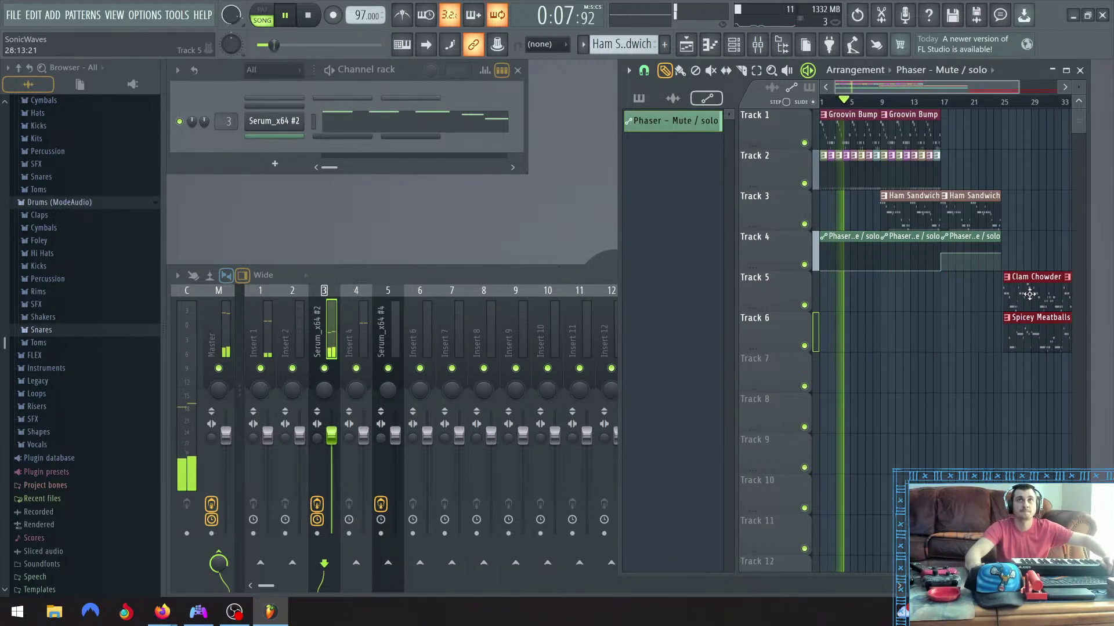
Align the starts of the Clam Chowder and Spicey Meatballs clips exactly with bar 25 on Tracks 5 and 6
{"action": "scroll", "coordinate": [1008, 296], "scroll_direction": "up", "scroll_amount": 3}
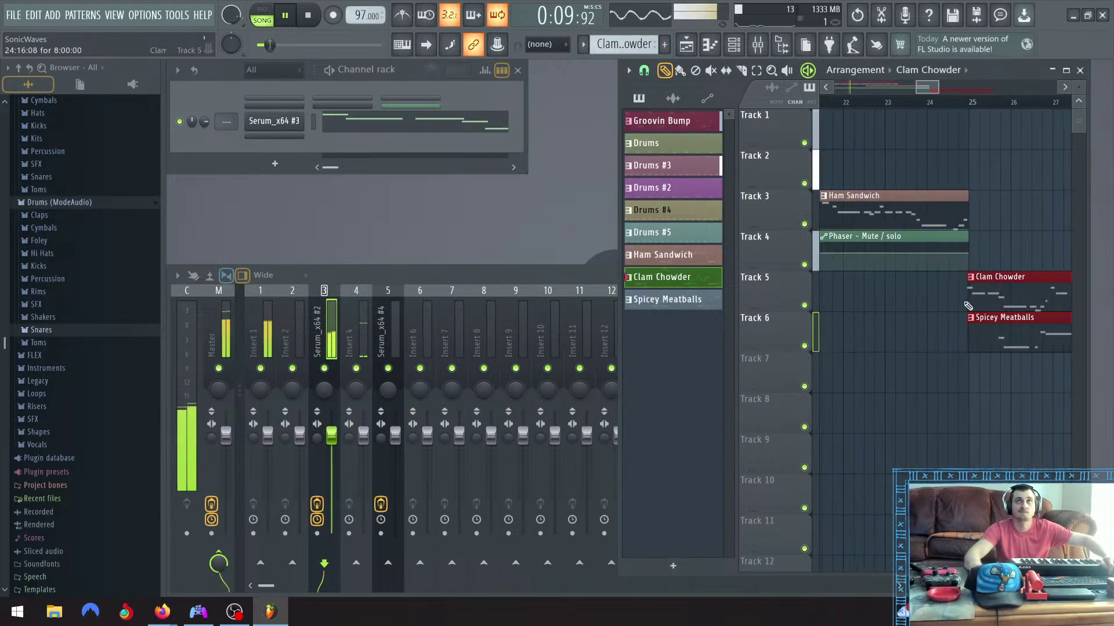
{"action": "scroll", "coordinate": [969, 318], "scroll_direction": "up", "scroll_amount": 2}
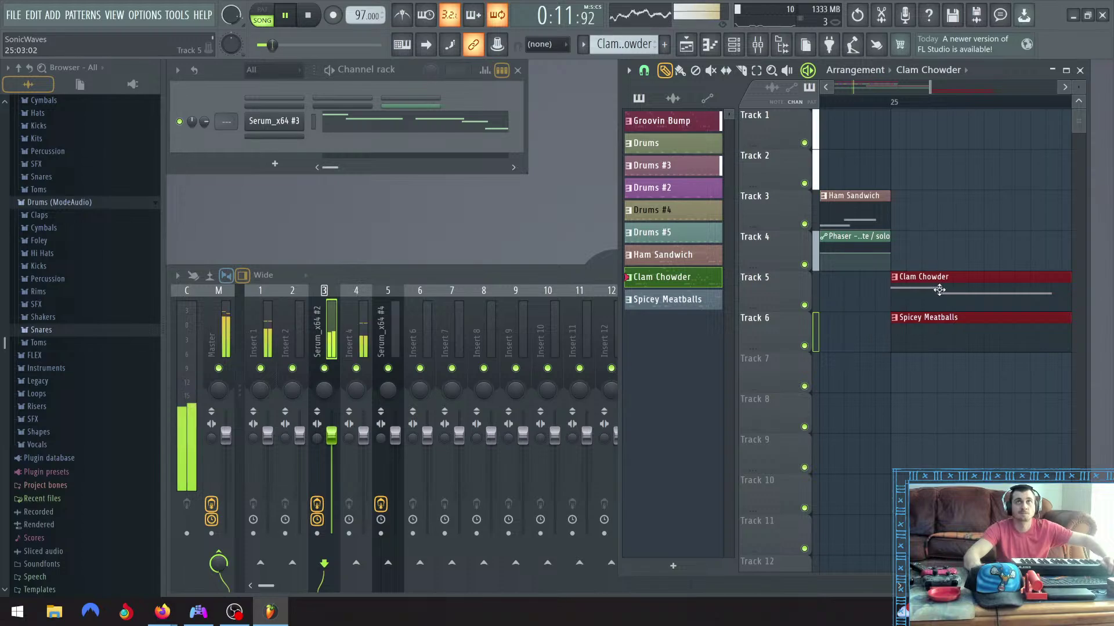
{"action": "scroll", "coordinate": [927, 288], "scroll_direction": "down", "scroll_amount": 5}
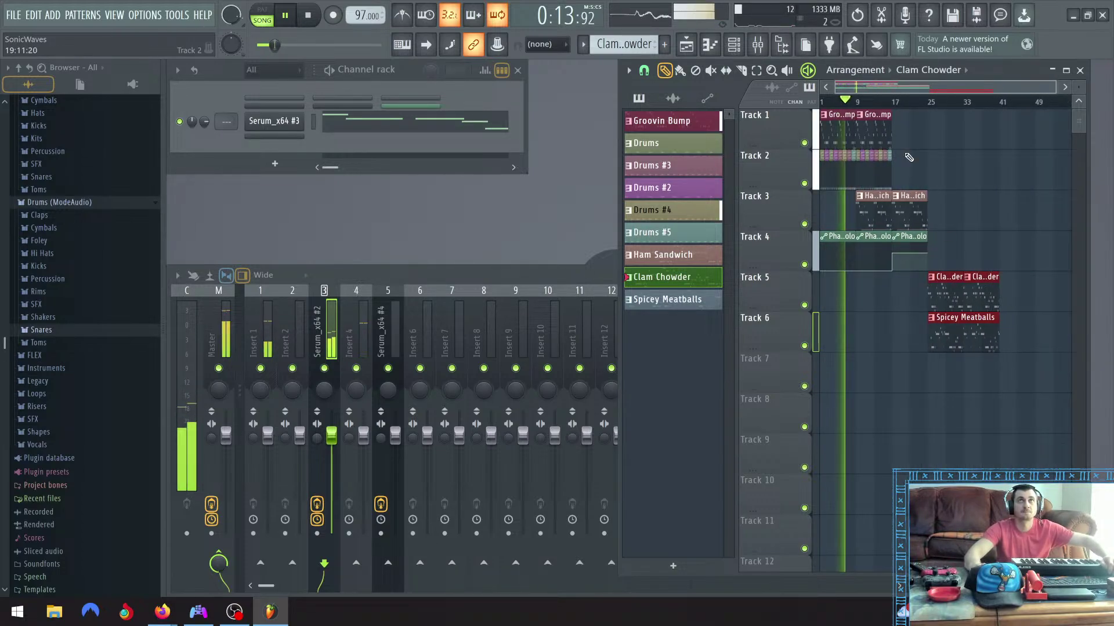
Copy the Groovin Bump and drum clips of bars 1 to 16 on Tracks 1 and 2 to bar 17
{"action": "left_click_drag", "start_coordinate": [915, 165], "coordinate": [770, 116]}
{"action": "left_click_drag", "start_coordinate": [834, 129], "coordinate": [857, 137]}
{"action": "scroll", "coordinate": [876, 132], "scroll_direction": "up", "scroll_amount": 4}
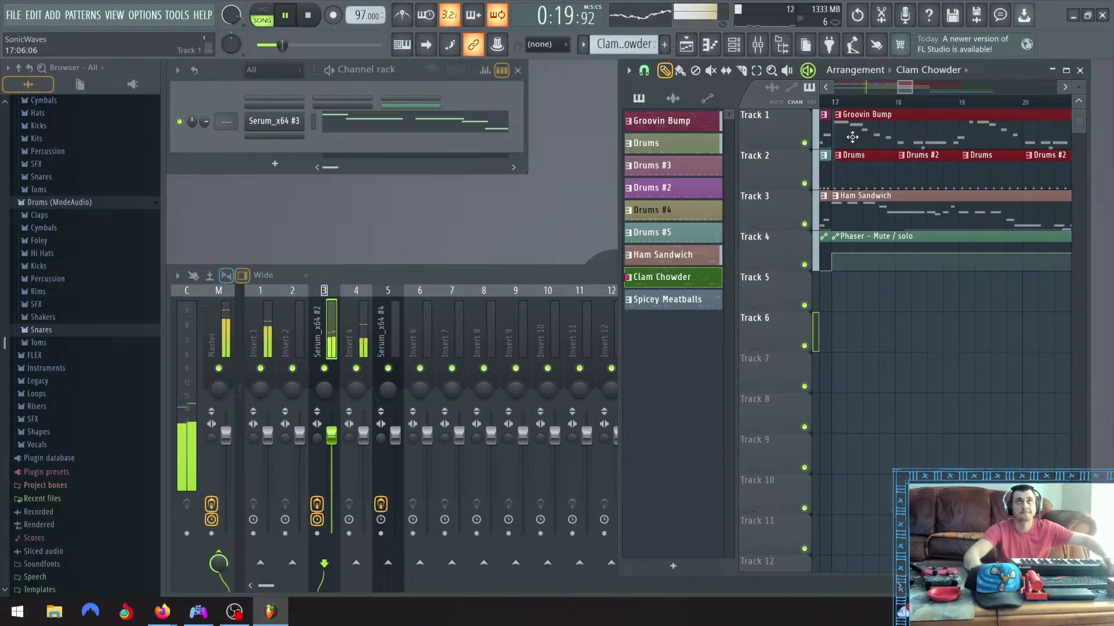
{"action": "scroll", "coordinate": [852, 137], "scroll_direction": "down", "scroll_amount": 4}
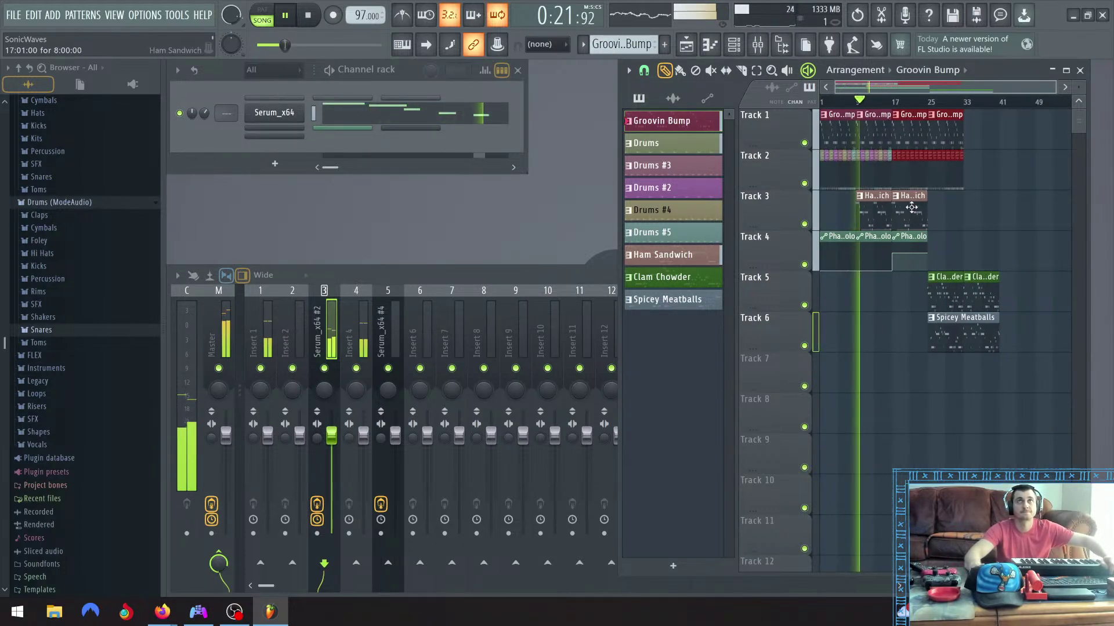
Duplicate the Groovin Bump and drum clips of bars 17 to 32 on Tracks 1 and 2 and align the copies with bar 33
{"action": "left_click", "coordinate": [650, 254]}
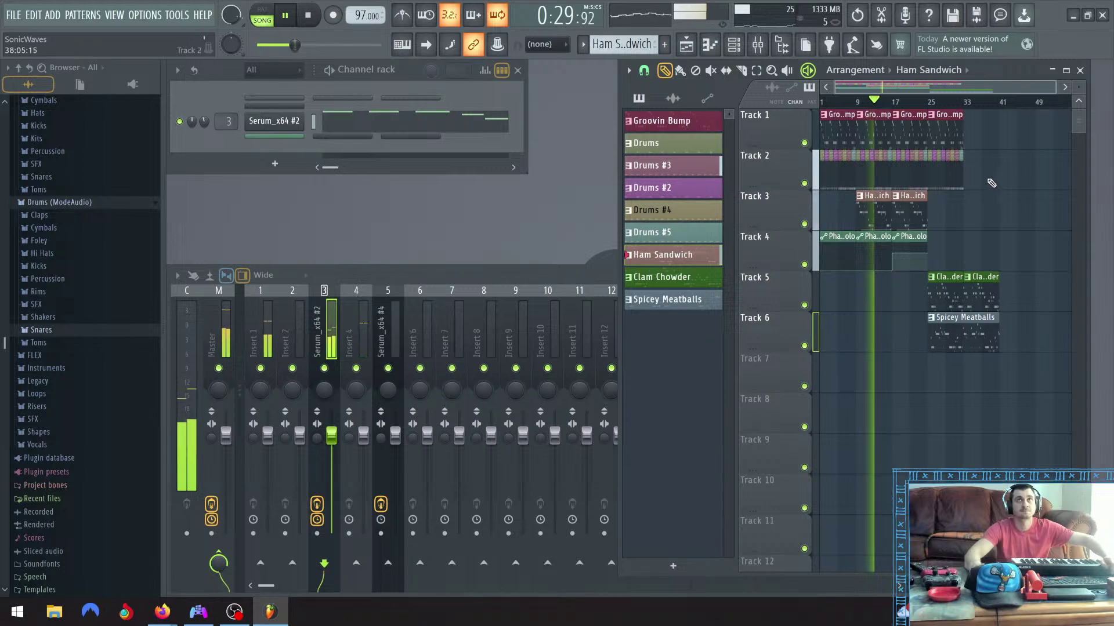
{"action": "left_click_drag", "start_coordinate": [985, 189], "coordinate": [895, 129]}
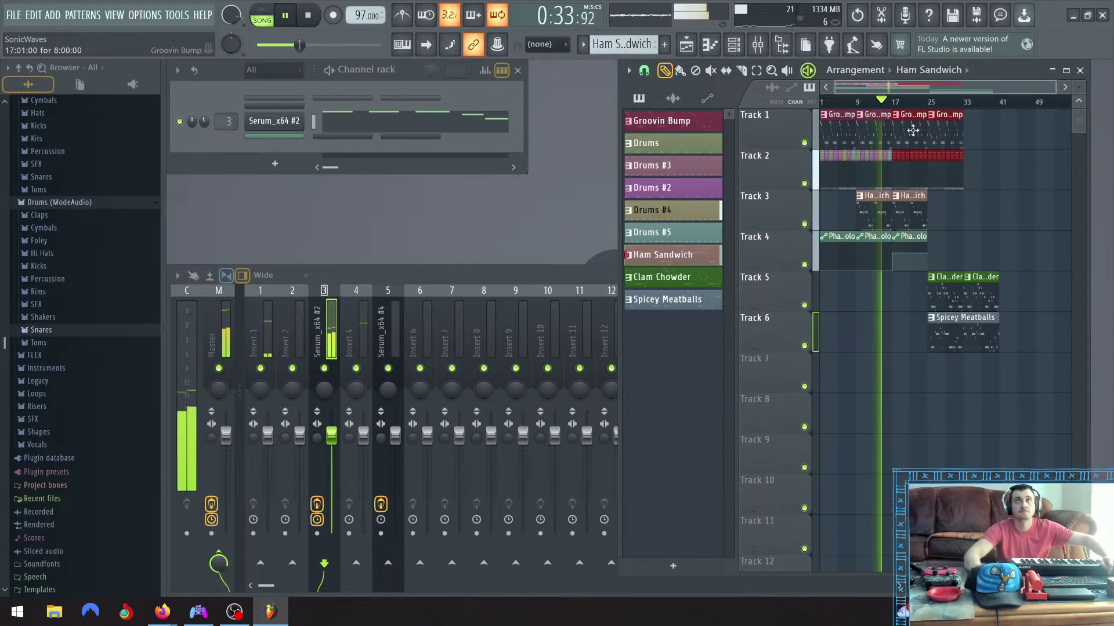
{"action": "key", "text": "ctrl+b"}
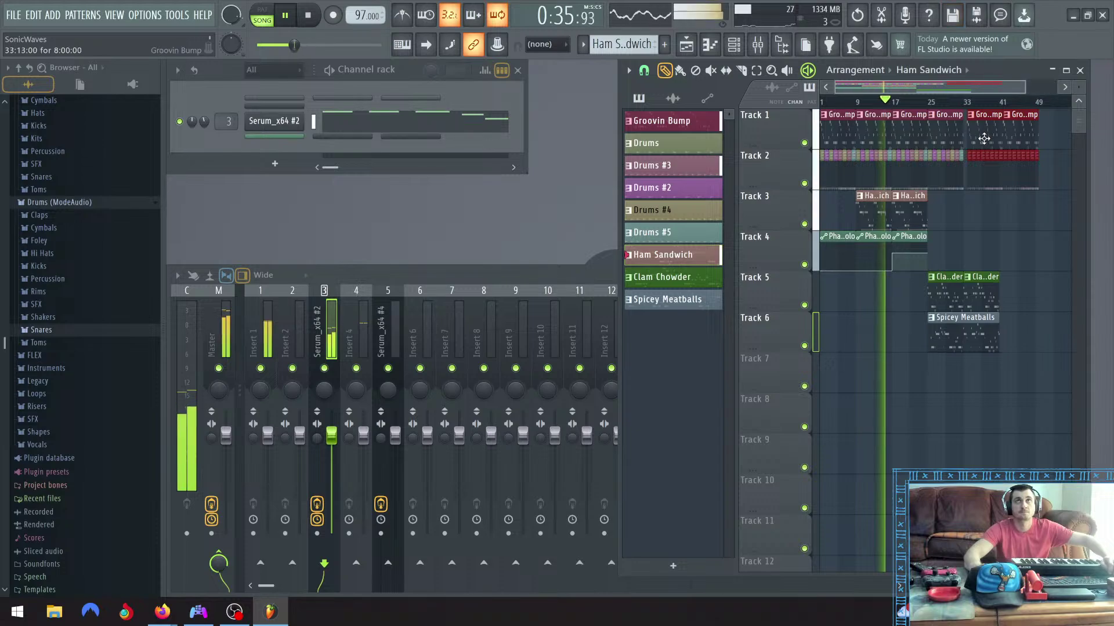
{"action": "scroll", "coordinate": [940, 132], "scroll_direction": "up", "scroll_amount": 5}
{"action": "left_click", "coordinate": [939, 132]}
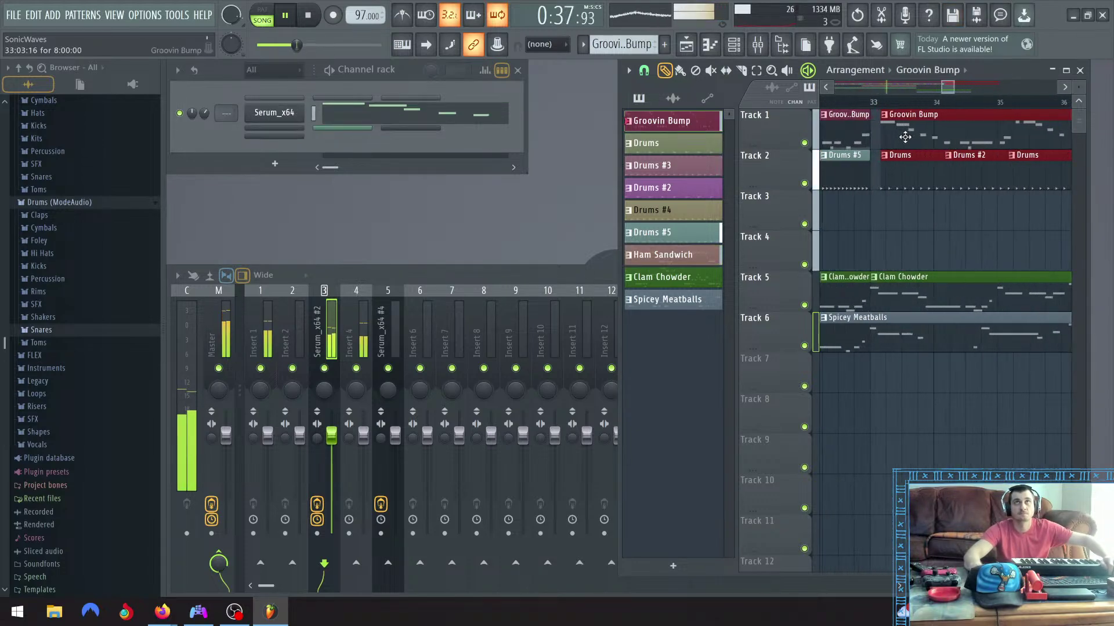
{"action": "scroll", "coordinate": [905, 122], "scroll_direction": "up", "scroll_amount": 4}
{"action": "left_click", "coordinate": [827, 88]}
{"action": "left_click", "coordinate": [827, 89]}
{"action": "left_click", "coordinate": [827, 89]}
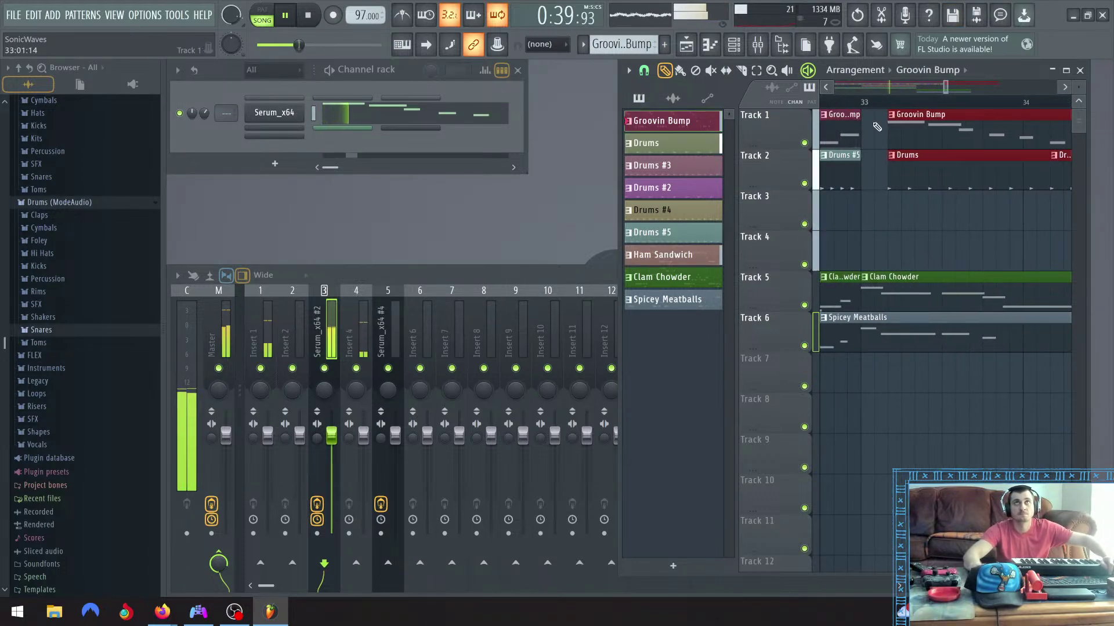
{"action": "left_click_drag", "start_coordinate": [912, 135], "coordinate": [902, 136]}
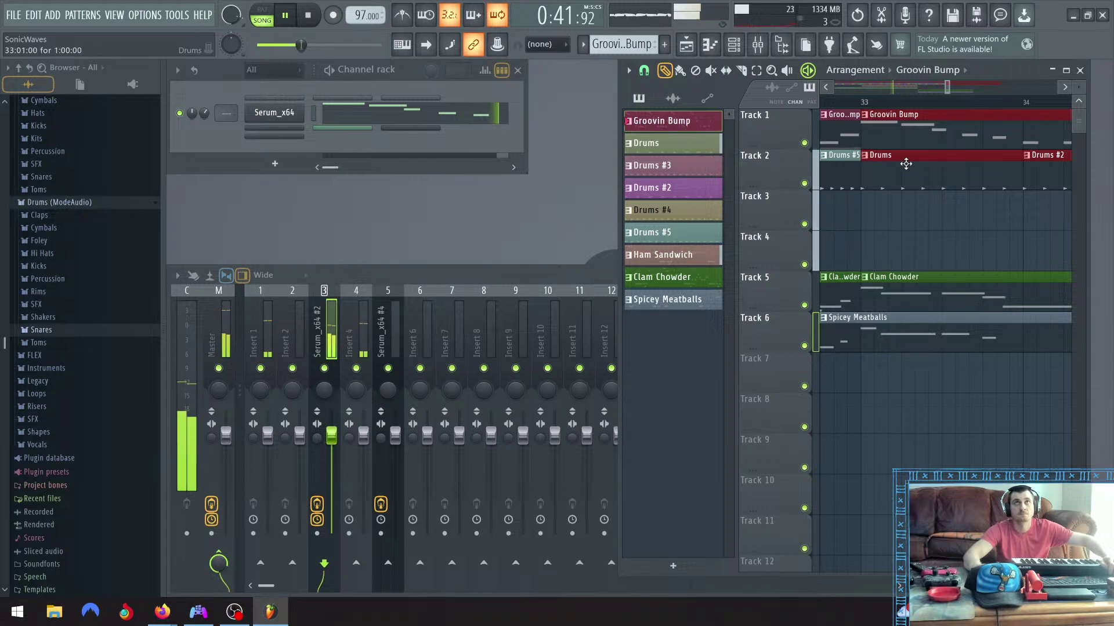
{"action": "scroll", "coordinate": [945, 163], "scroll_direction": "down", "scroll_amount": 4}
{"action": "scroll", "coordinate": [933, 201], "scroll_direction": "down", "scroll_amount": 4}
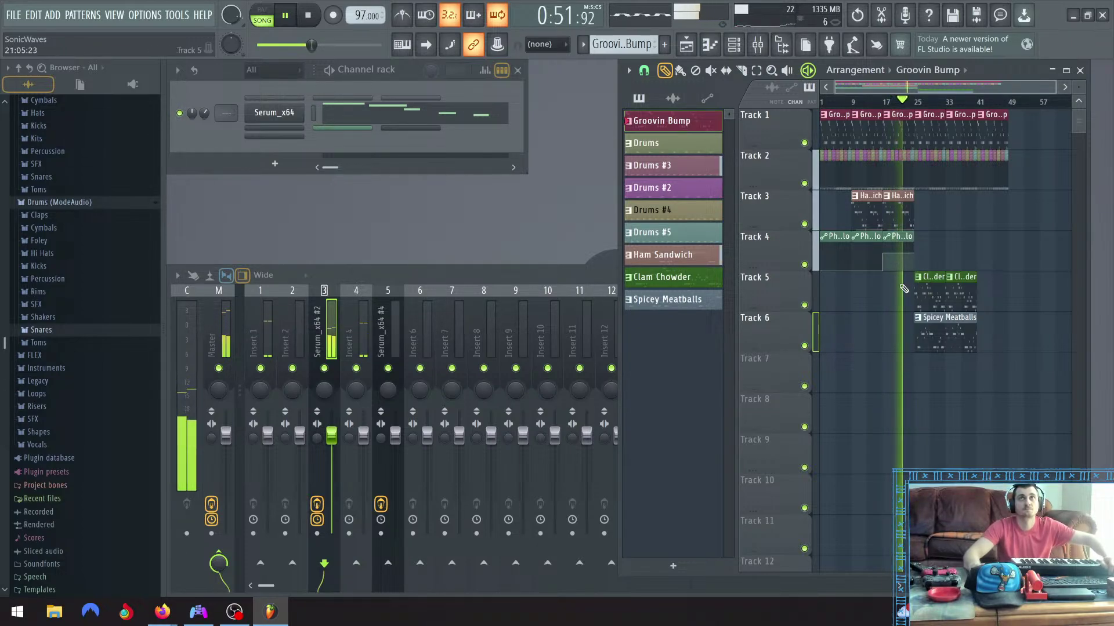
Try copying the two Clam Chowder clips further along Track 5 past bar 41, and delete the copies
{"action": "left_click_drag", "start_coordinate": [900, 287], "coordinate": [988, 350]}
{"action": "left_click", "coordinate": [882, 334], "text": "ctrl"}
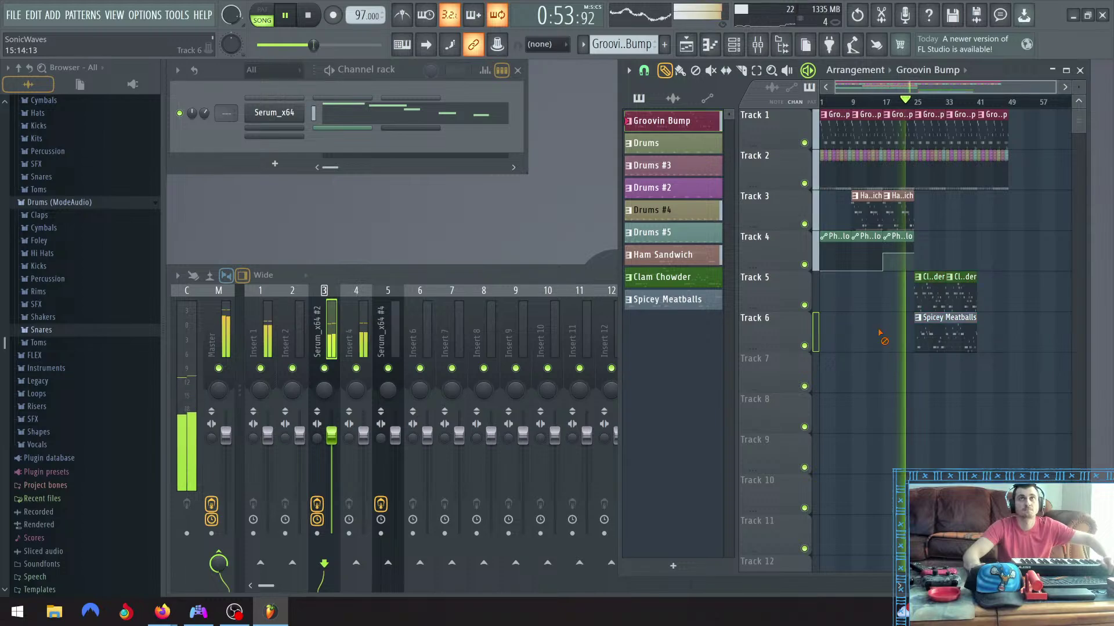
{"action": "left_click_drag", "start_coordinate": [940, 295], "coordinate": [1002, 280]}
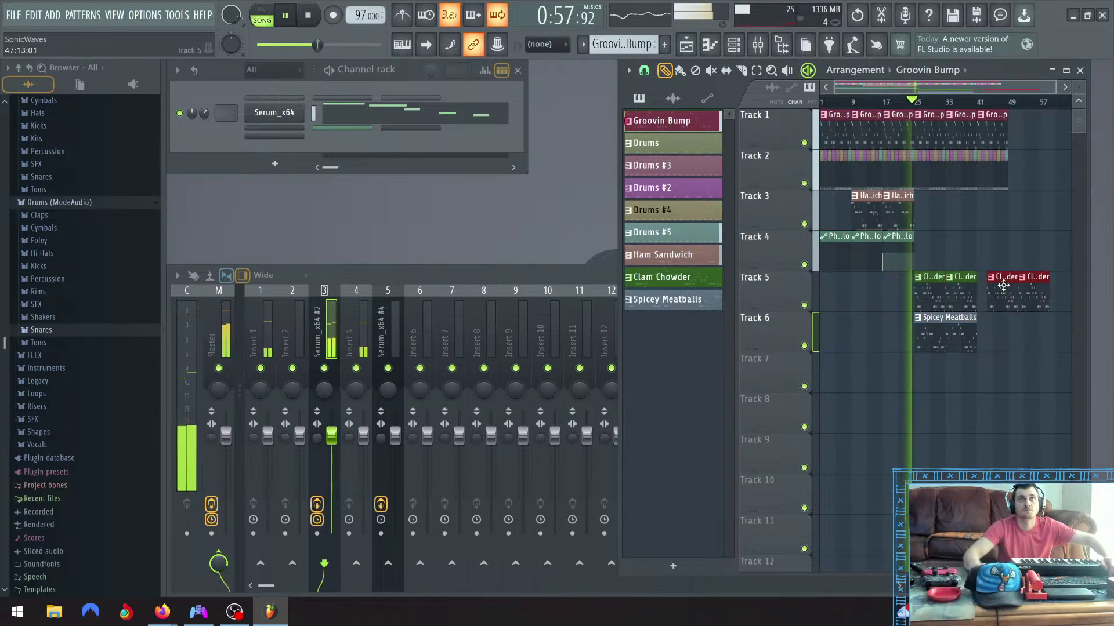
{"action": "key", "text": "Delete"}
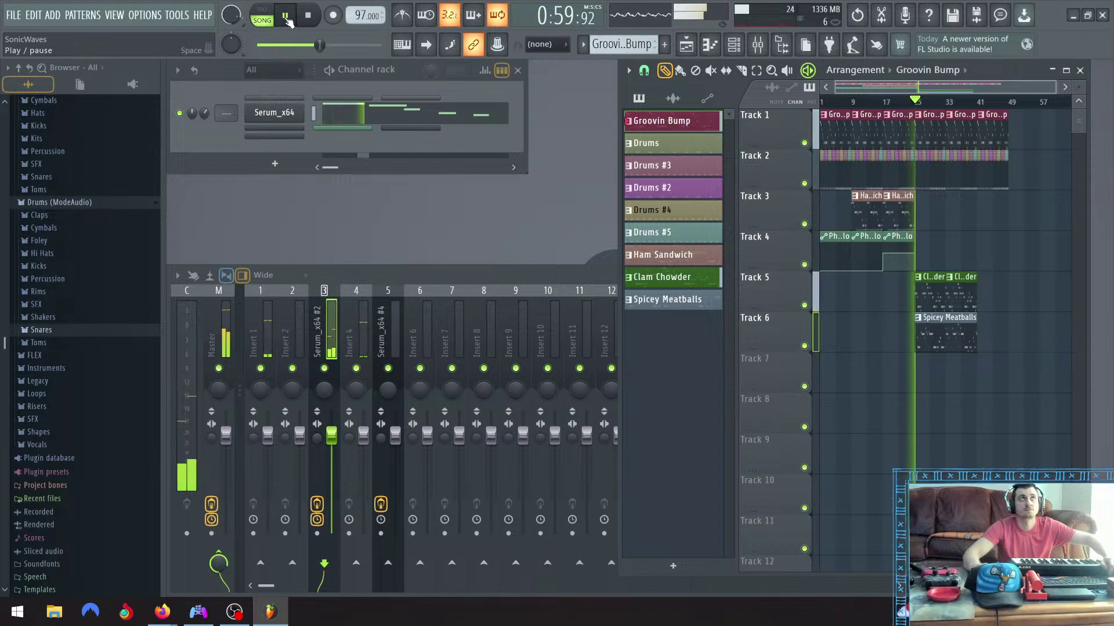
Pause playback and move the two Clam Chowder clips on Track 5 to start at bar 17
{"action": "key", "text": "space"}
{"action": "scroll", "coordinate": [881, 341], "scroll_direction": "up", "scroll_amount": 1}
{"action": "scroll", "coordinate": [881, 341], "scroll_direction": "up", "scroll_amount": 2}
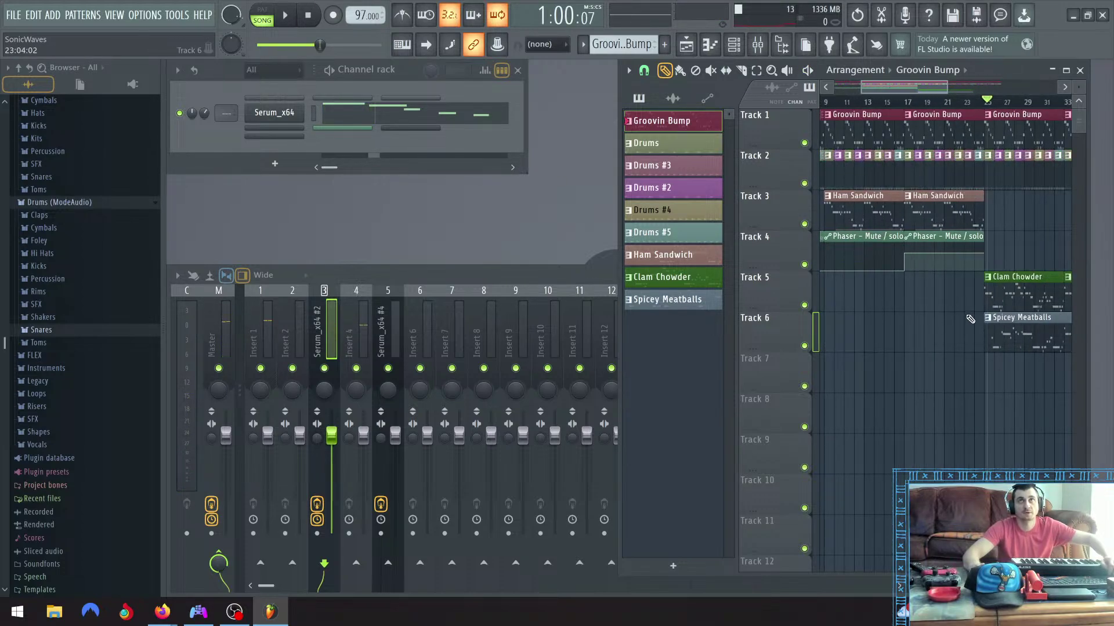
{"action": "scroll", "coordinate": [970, 319], "scroll_direction": "down", "scroll_amount": 2}
{"action": "mouse_move", "coordinate": [939, 296]}
{"action": "left_mouse_down"}
{"action": "mouse_move", "coordinate": [1014, 294]}
{"action": "mouse_move", "coordinate": [925, 291]}
{"action": "mouse_move", "coordinate": [947, 290]}
{"action": "left_mouse_up"}
{"action": "scroll", "coordinate": [928, 290], "scroll_direction": "up", "scroll_amount": 4}
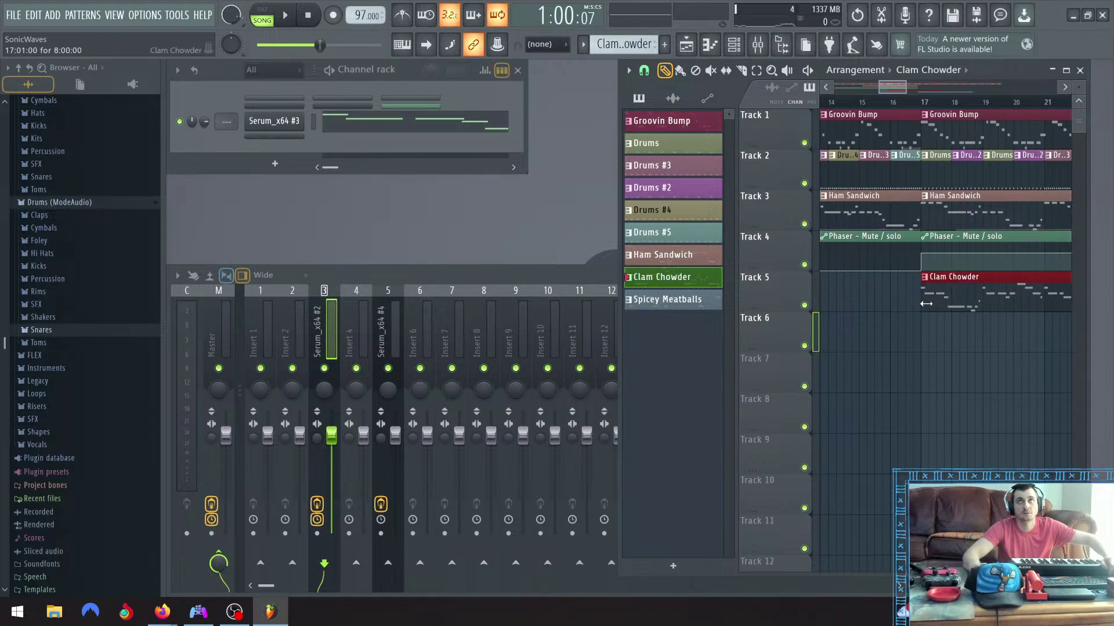
{"action": "scroll", "coordinate": [948, 303], "scroll_direction": "down", "scroll_amount": 4}
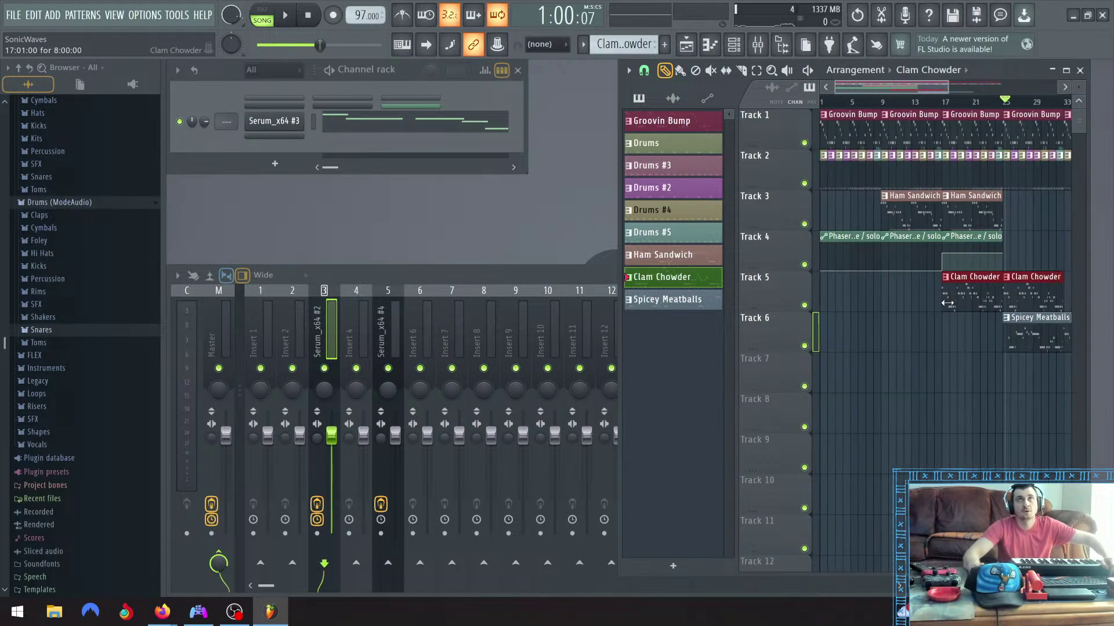
Copy the low-level Phaser - Mute / solo clip on Track 4 to bars 25 and 33
{"action": "scroll", "coordinate": [947, 304], "scroll_direction": "down", "scroll_amount": 2}
{"action": "left_click_drag", "start_coordinate": [864, 238], "coordinate": [924, 236]}
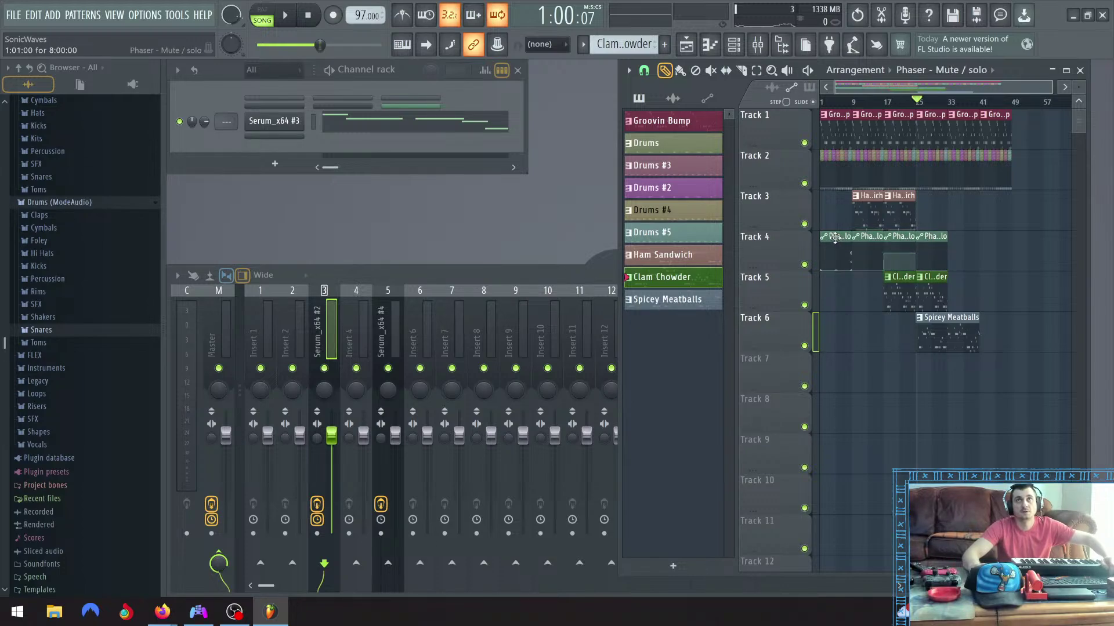
{"action": "left_click_drag", "start_coordinate": [835, 238], "coordinate": [966, 238]}
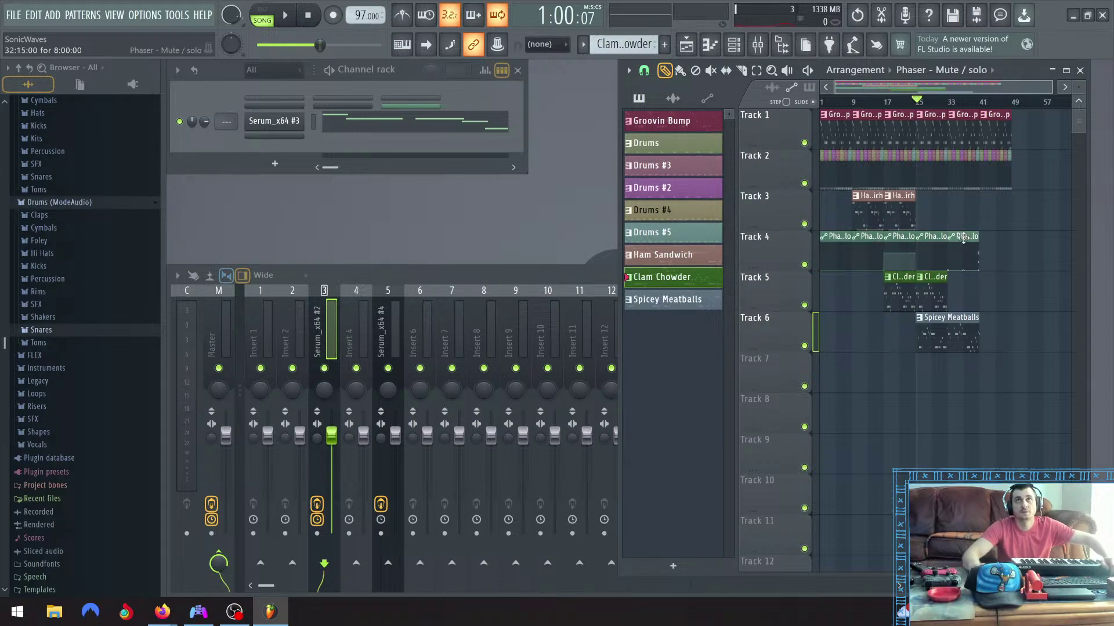
{"action": "scroll", "coordinate": [963, 238], "scroll_direction": "up", "scroll_amount": 5}
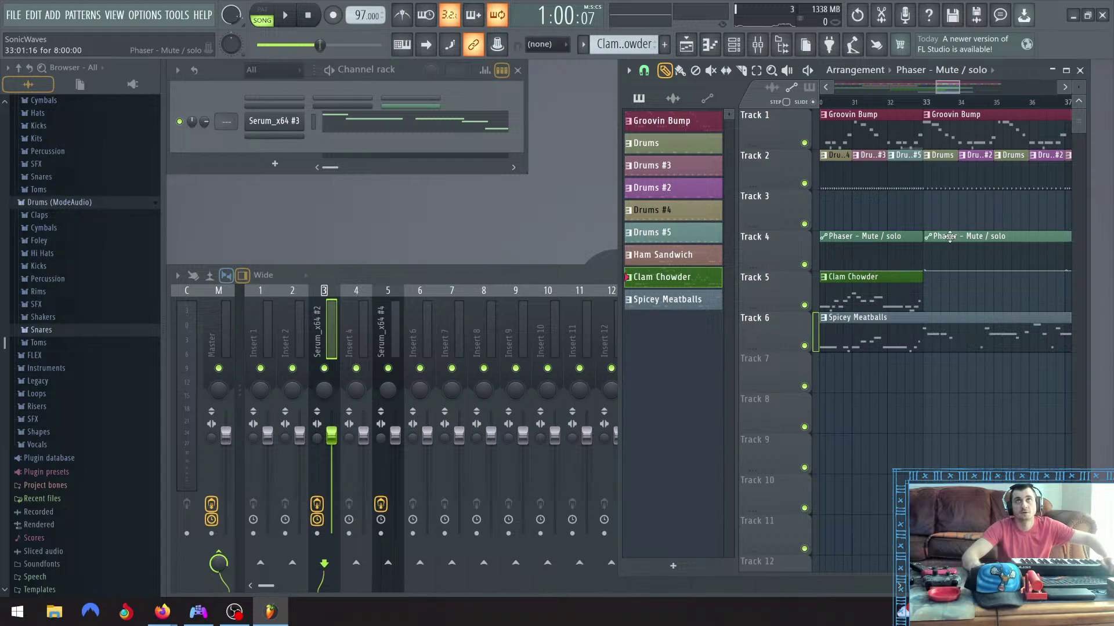
{"action": "left_click", "coordinate": [948, 236]}
{"action": "scroll", "coordinate": [951, 245], "scroll_direction": "down", "scroll_amount": 4}
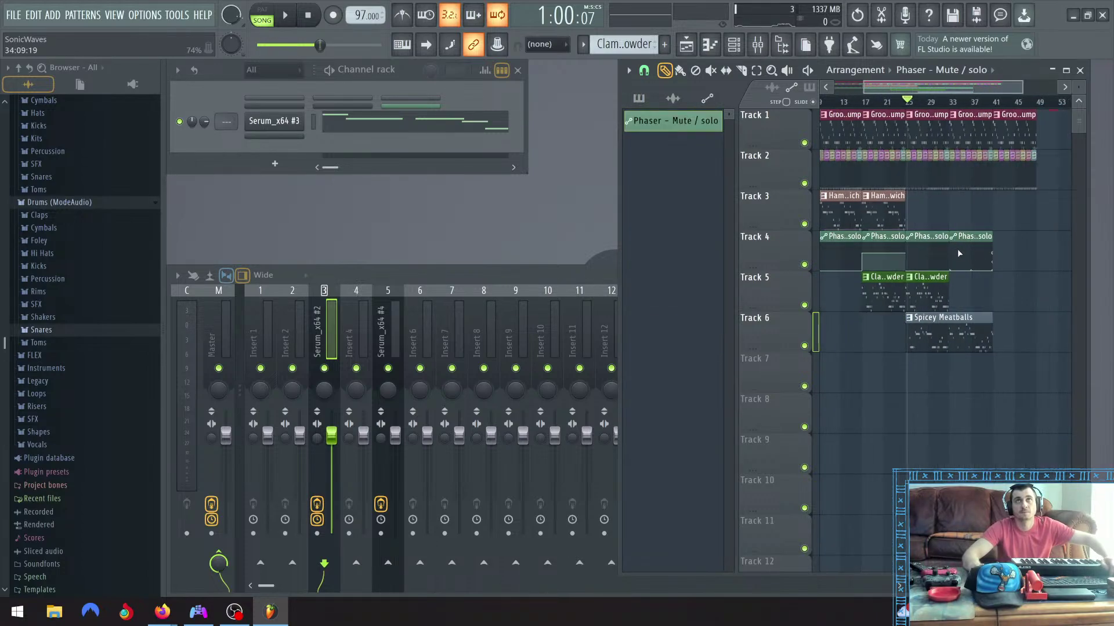
Copy the raised Phaser - Mute / solo clip from bar 17 to bar 41 on Track 4
{"action": "left_click_drag", "start_coordinate": [884, 231], "coordinate": [1011, 236]}
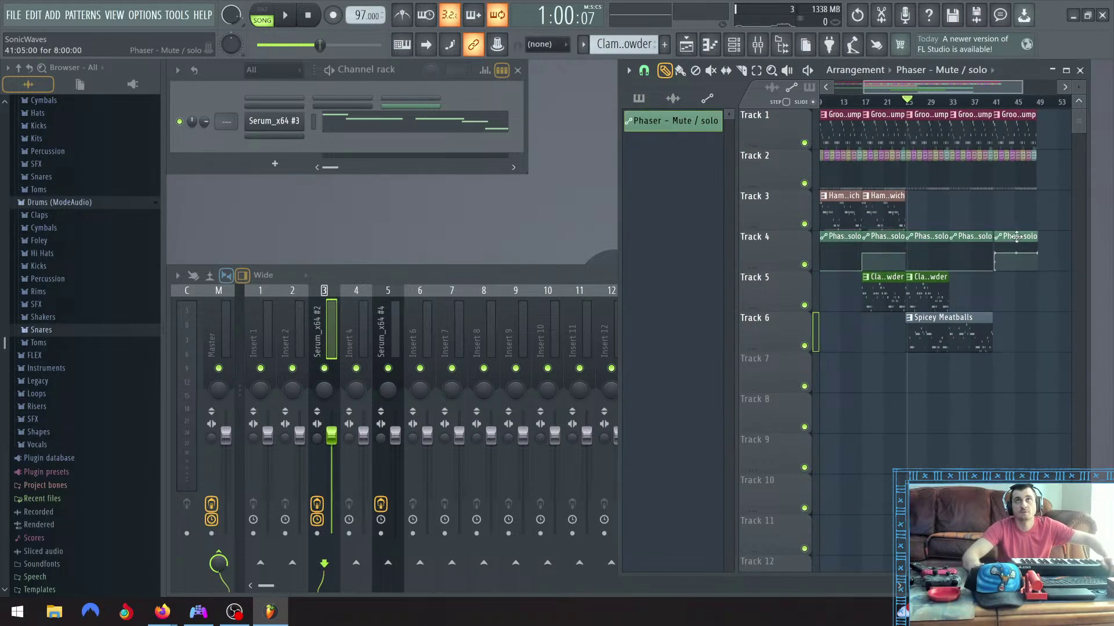
{"action": "scroll", "coordinate": [1015, 236], "scroll_direction": "up", "scroll_amount": 5}
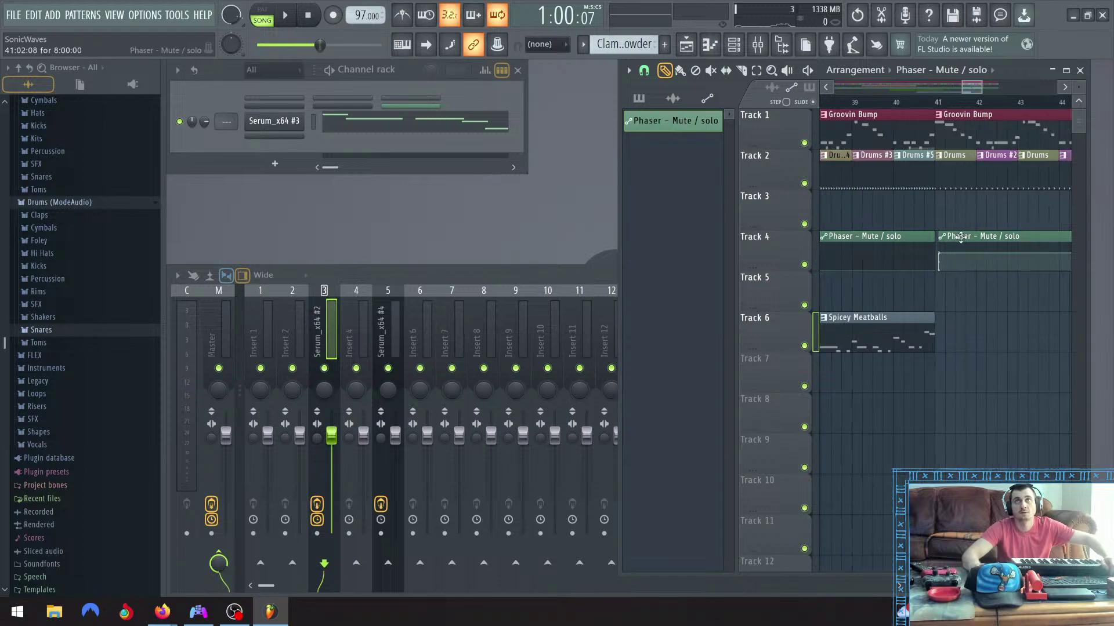
{"action": "scroll", "coordinate": [961, 242], "scroll_direction": "down", "scroll_amount": 5}
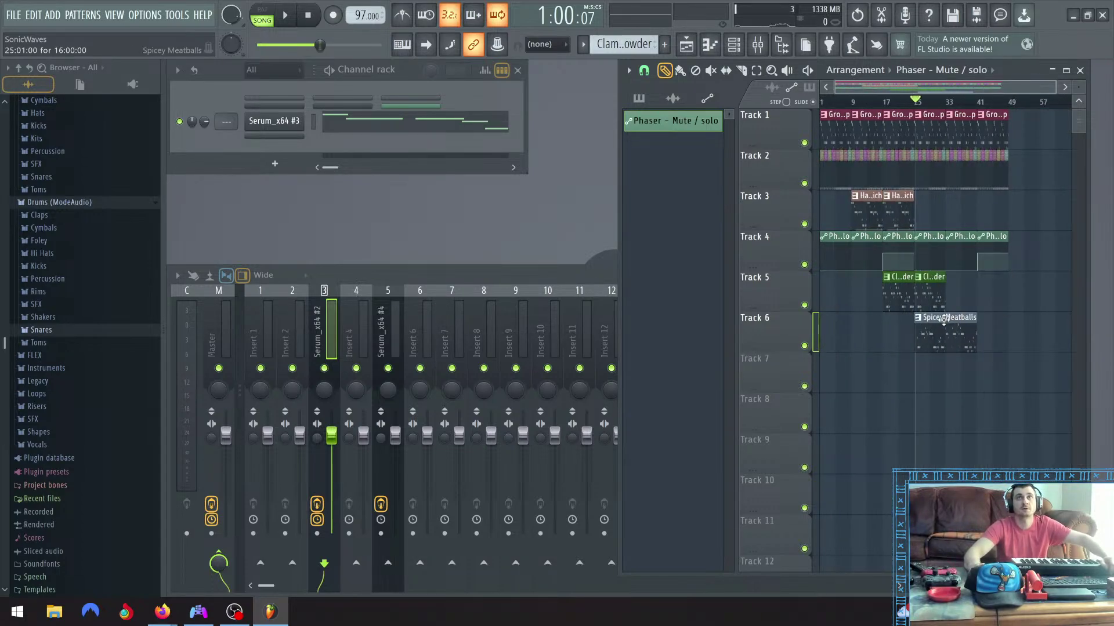
Try the Spicey Meatballs clip on Track 6 at about bar 32
{"action": "left_click_drag", "start_coordinate": [943, 320], "coordinate": [961, 321]}
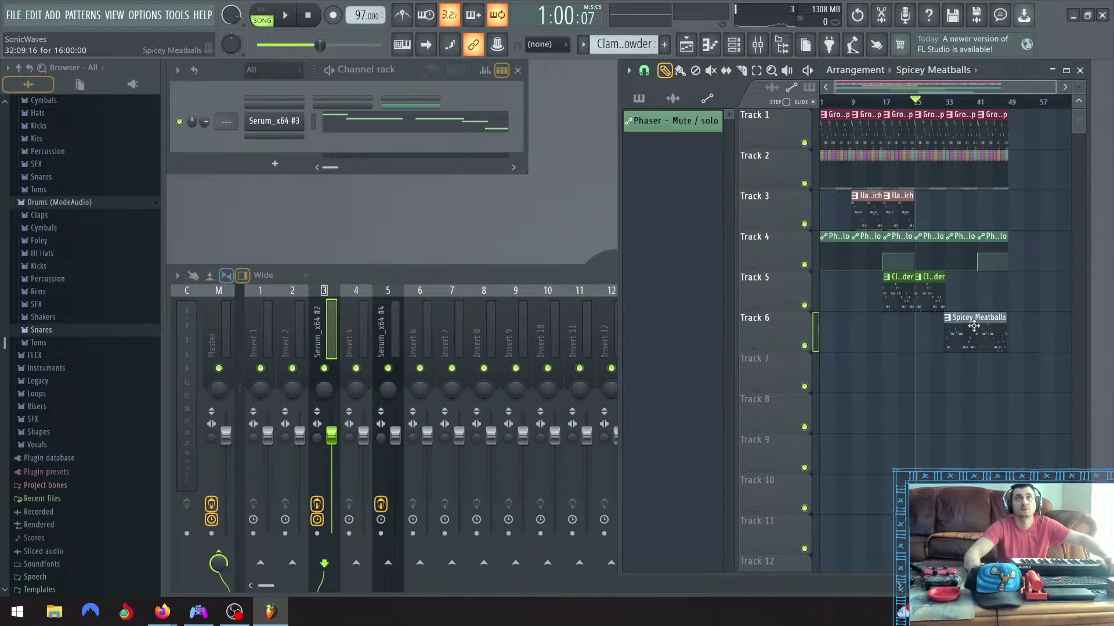
{"action": "left_click", "coordinate": [974, 327]}
{"action": "scroll", "coordinate": [935, 320], "scroll_direction": "up", "scroll_amount": 6}
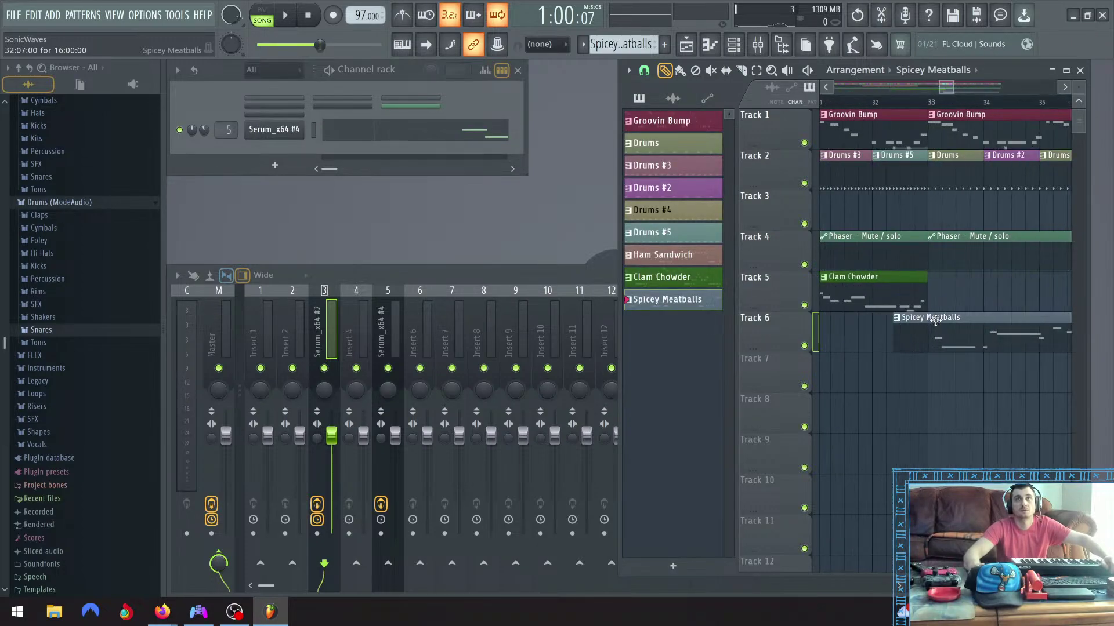
{"action": "scroll", "coordinate": [935, 321], "scroll_direction": "down", "scroll_amount": 4}
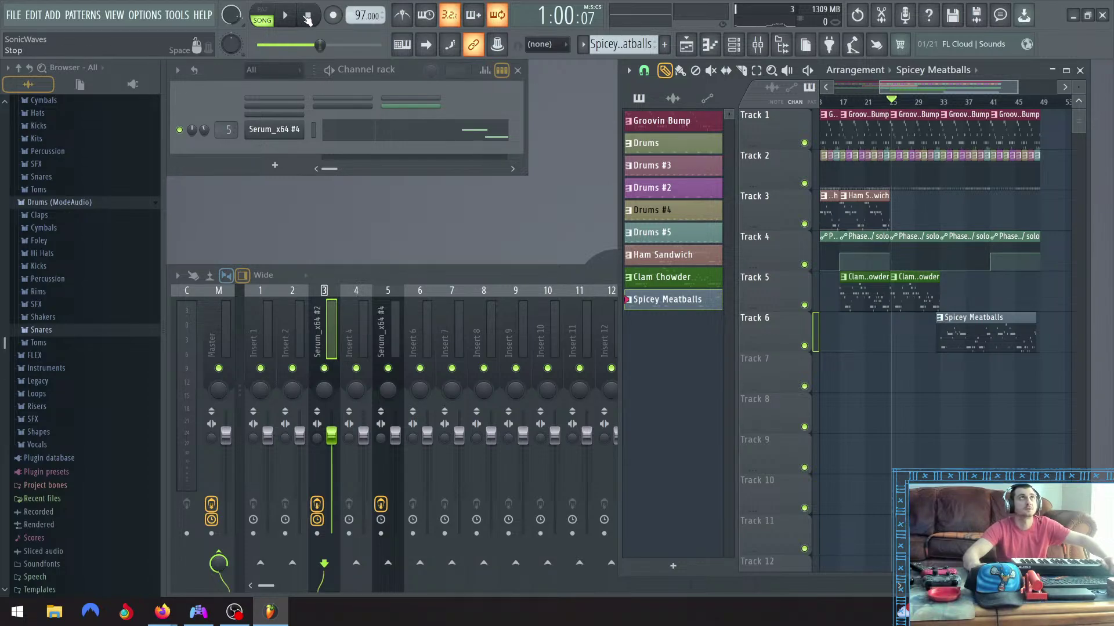
Play the song from the start and return the Spicey Meatballs clip on Track 6 to about bar 25
{"action": "key", "text": "space"}
{"action": "left_click_drag", "start_coordinate": [987, 321], "coordinate": [964, 321]}
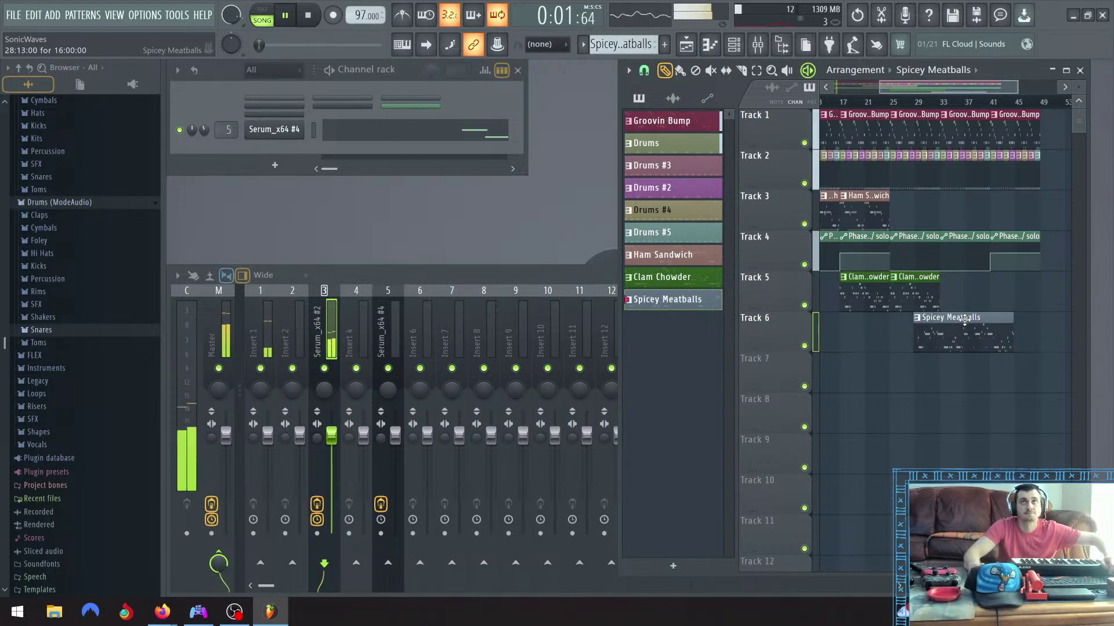
{"action": "scroll", "coordinate": [911, 345], "scroll_direction": "up", "scroll_amount": 4}
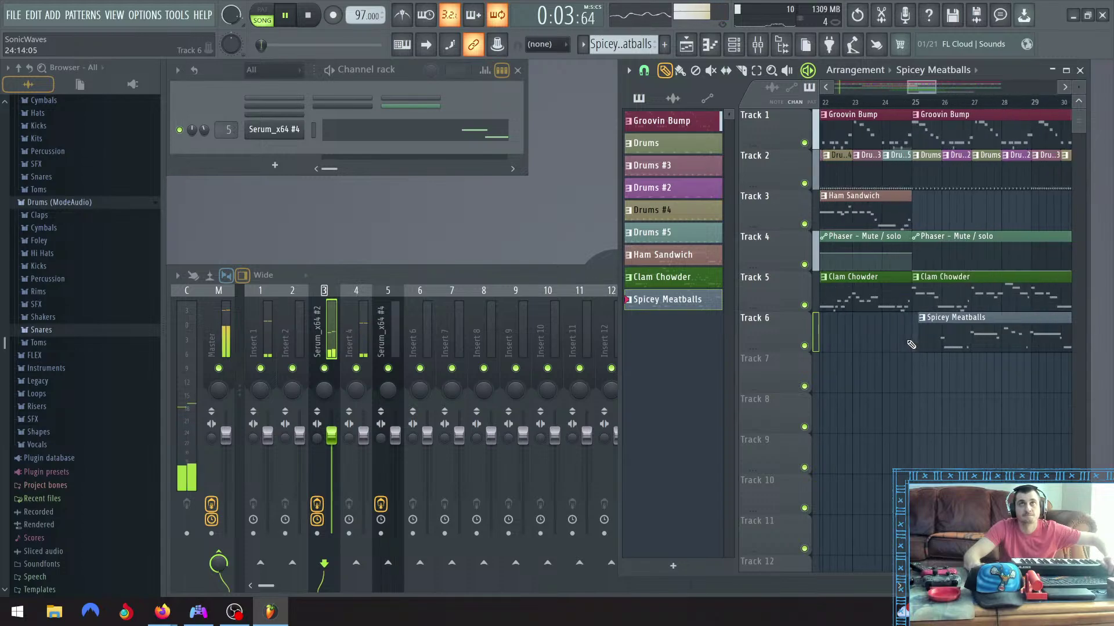
{"action": "scroll", "coordinate": [912, 344], "scroll_direction": "down", "scroll_amount": 5}
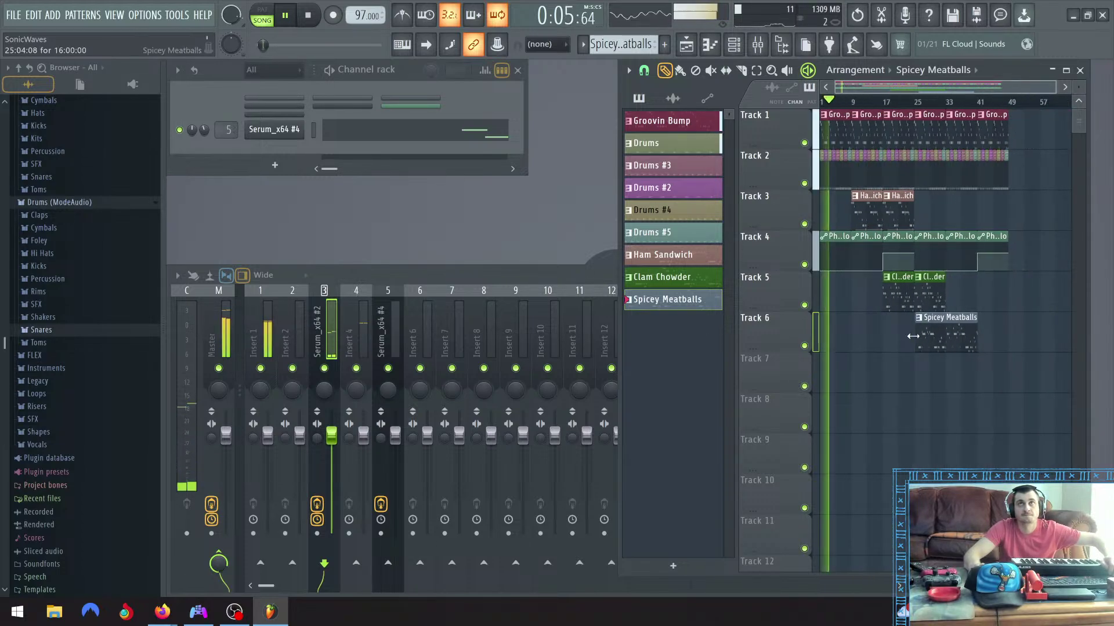
Move the Spicey Meatballs clip on Track 6 to start exactly at bar 33
{"action": "left_click_drag", "start_coordinate": [943, 330], "coordinate": [974, 330]}
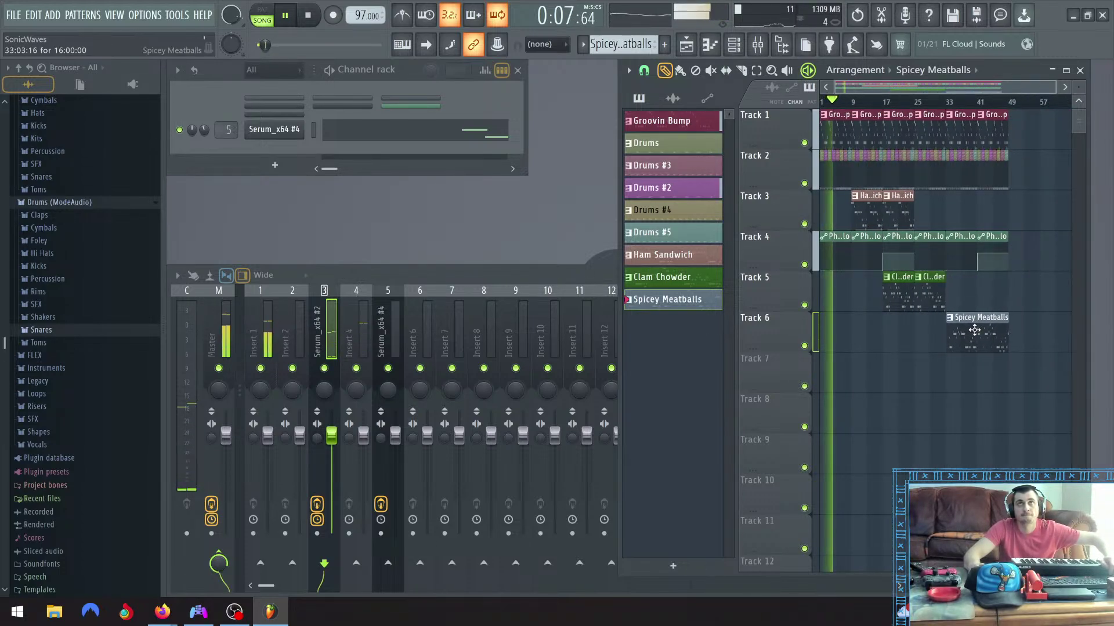
{"action": "scroll", "coordinate": [950, 336], "scroll_direction": "up", "scroll_amount": 4}
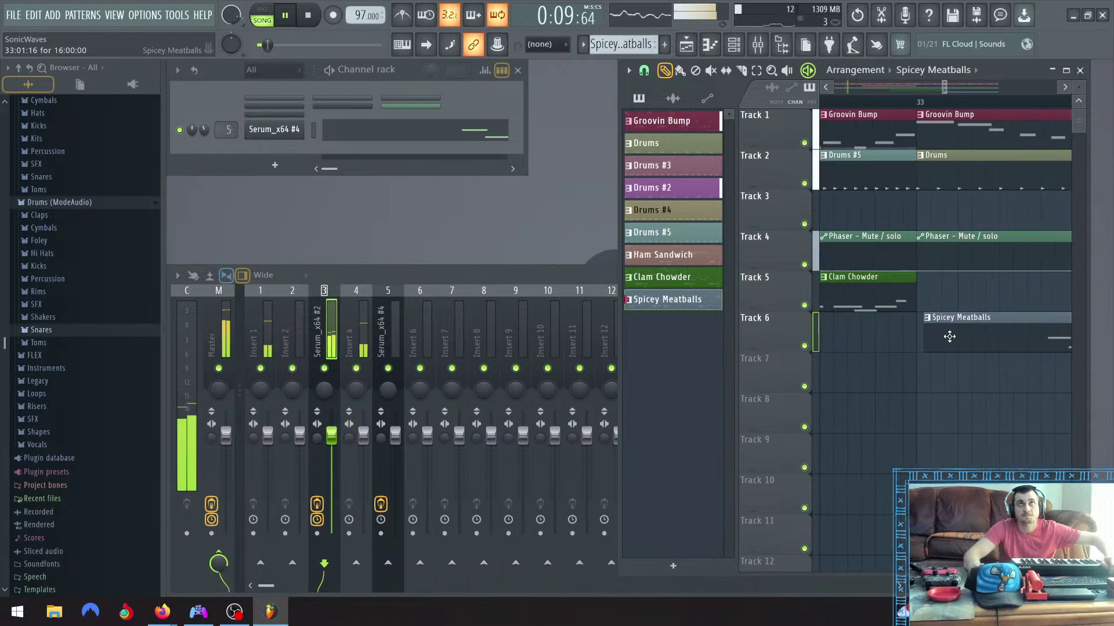
{"action": "scroll", "coordinate": [948, 336], "scroll_direction": "up", "scroll_amount": 1}
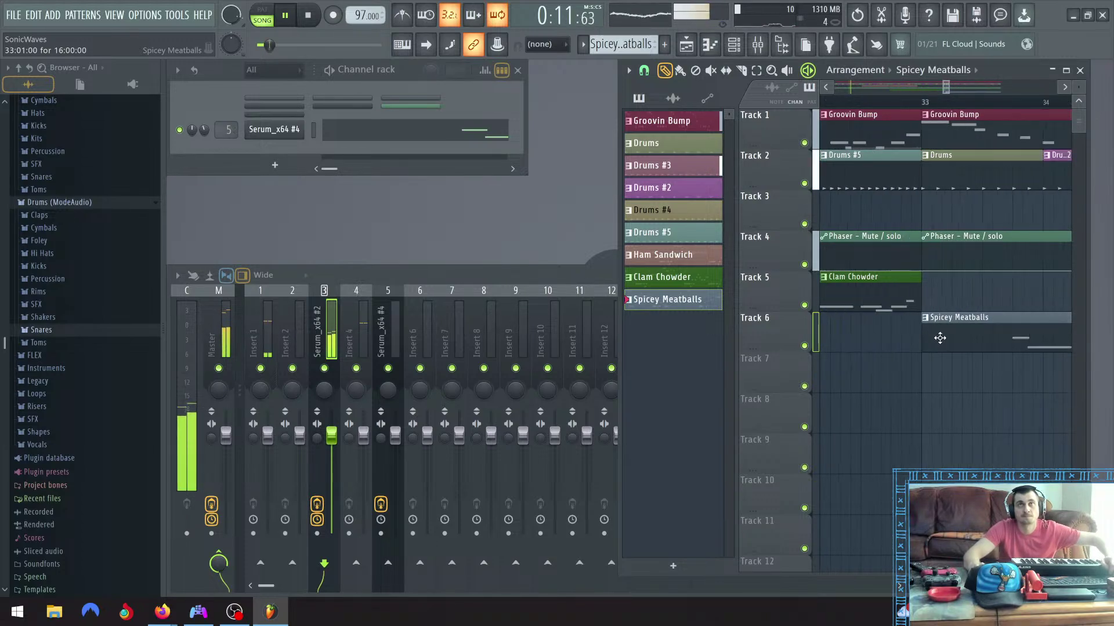
{"action": "scroll", "coordinate": [912, 305], "scroll_direction": "down", "scroll_amount": 5}
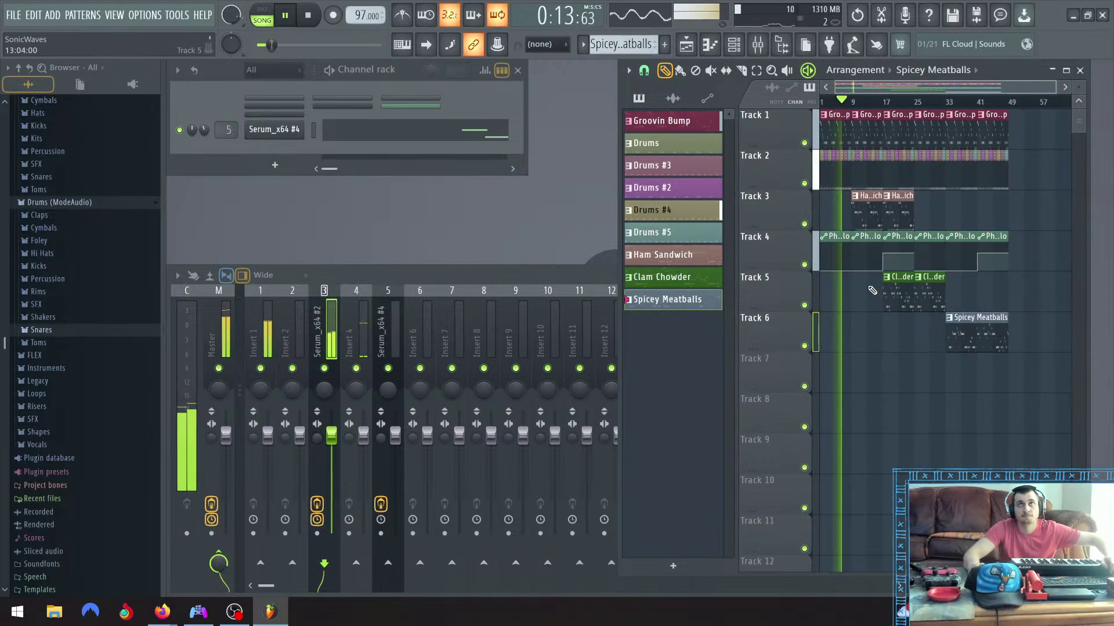
Copy the two Clam Chowder clips on Track 5 and align the copies to start exactly at bar 33
{"action": "left_click_drag", "start_coordinate": [872, 290], "coordinate": [949, 297]}
{"action": "key", "text": "ctrl+b"}
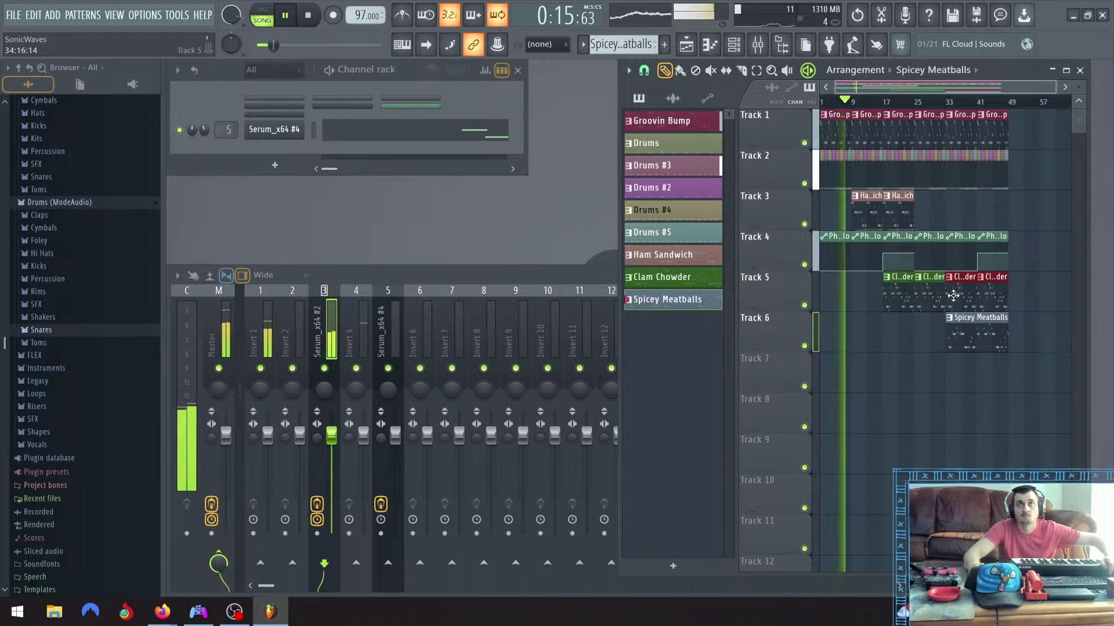
{"action": "scroll", "coordinate": [951, 299], "scroll_direction": "up", "scroll_amount": 5}
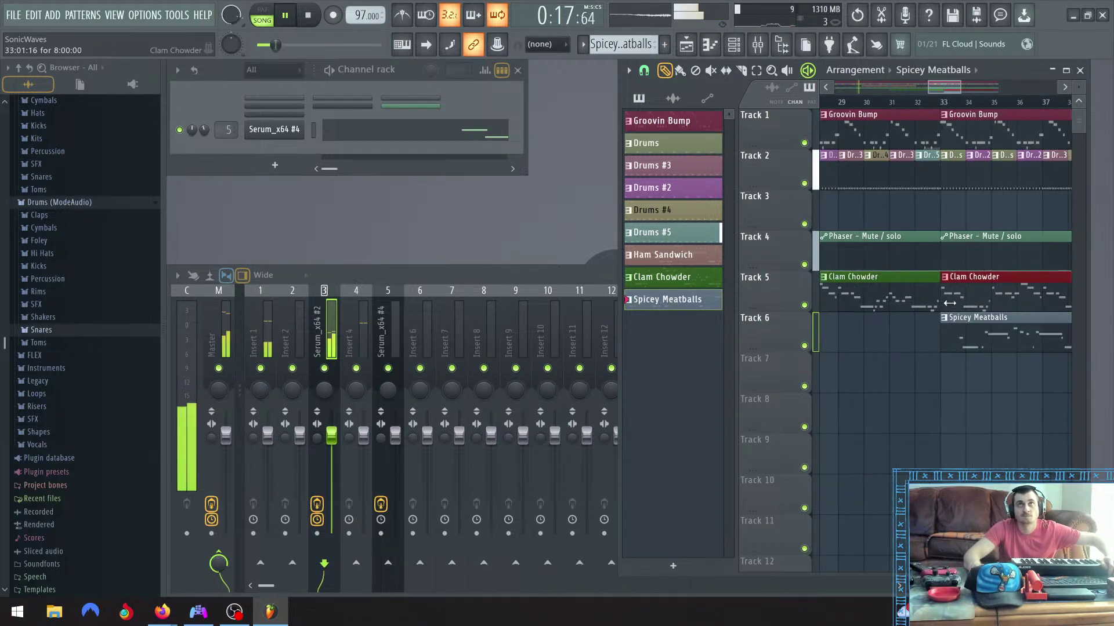
{"action": "scroll", "coordinate": [940, 297], "scroll_direction": "up", "scroll_amount": 4}
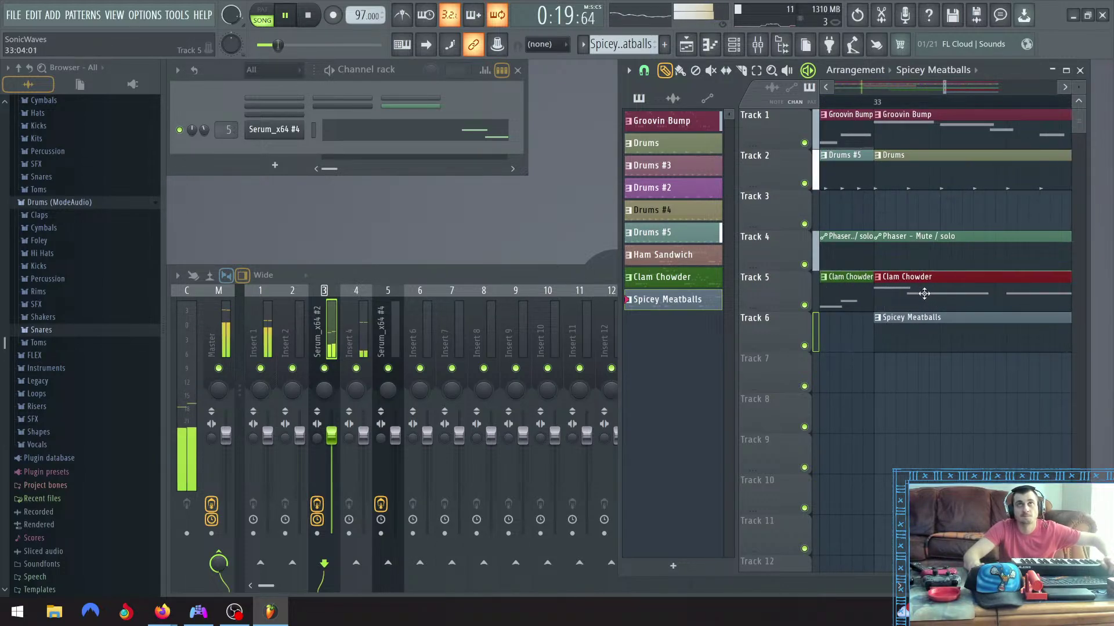
{"action": "left_click", "coordinate": [924, 293]}
{"action": "scroll", "coordinate": [928, 298], "scroll_direction": "down", "scroll_amount": 9}
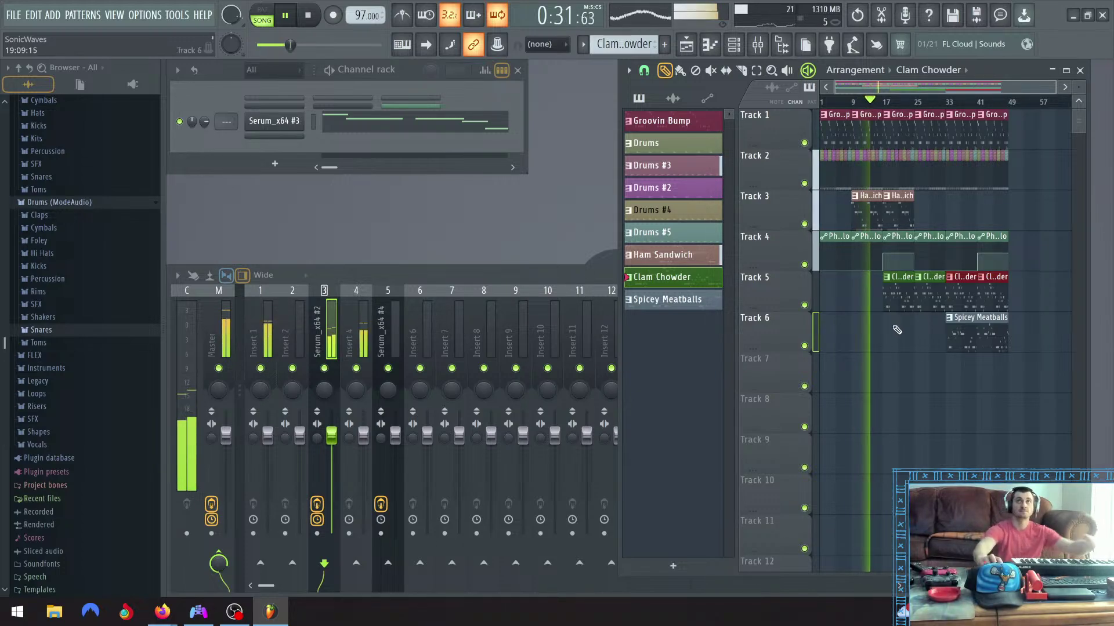
Copy the two Ham Sandwich clips on Track 3 and align the copies to start exactly at bar 25
{"action": "left_click", "coordinate": [882, 207]}
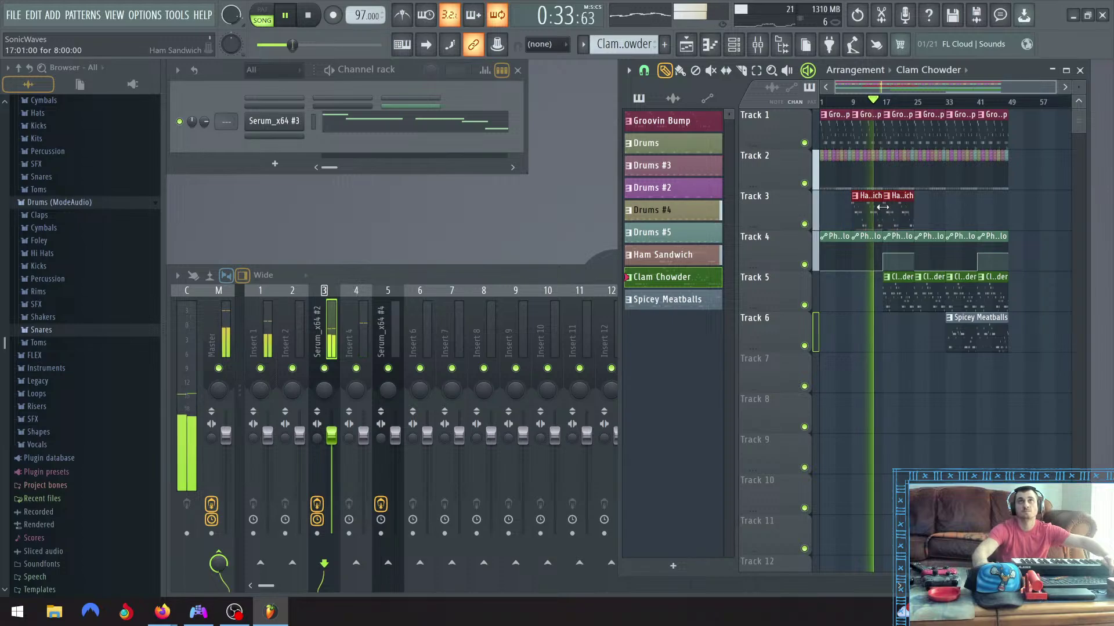
{"action": "left_click_drag", "start_coordinate": [863, 210], "coordinate": [923, 216]}
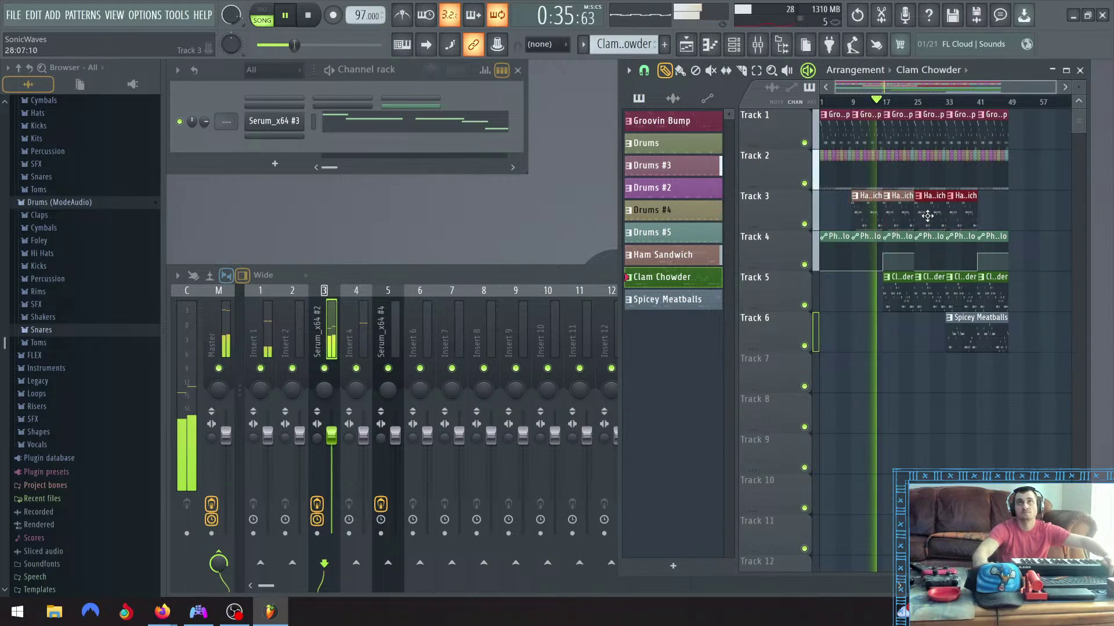
{"action": "scroll", "coordinate": [927, 217], "scroll_direction": "up", "scroll_amount": 5}
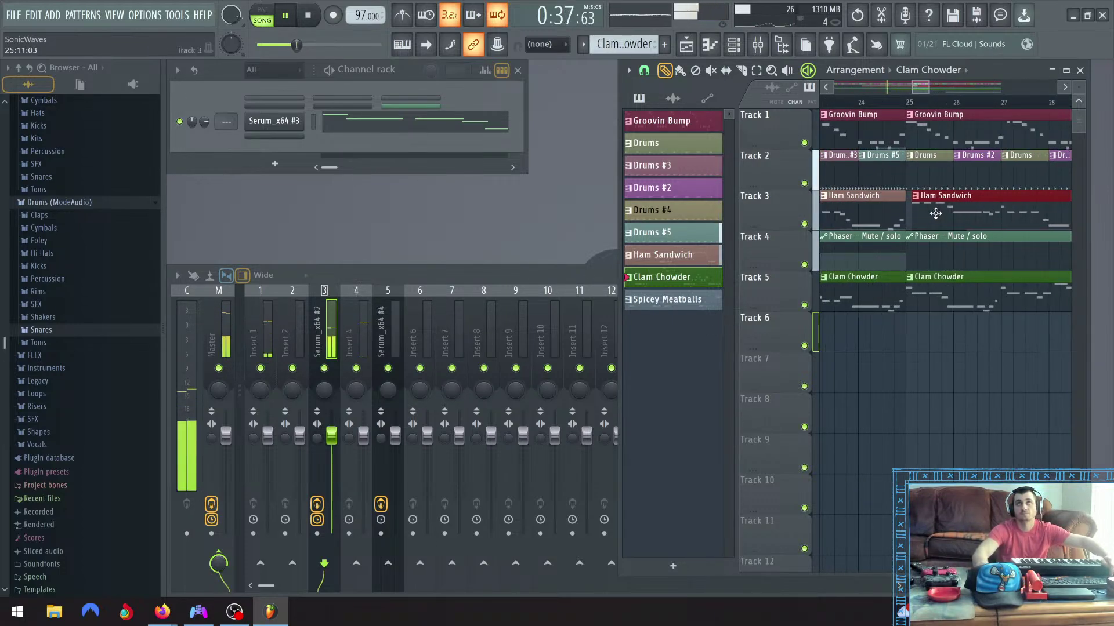
{"action": "left_click", "coordinate": [930, 216]}
{"action": "scroll", "coordinate": [934, 218], "scroll_direction": "down", "scroll_amount": 5}
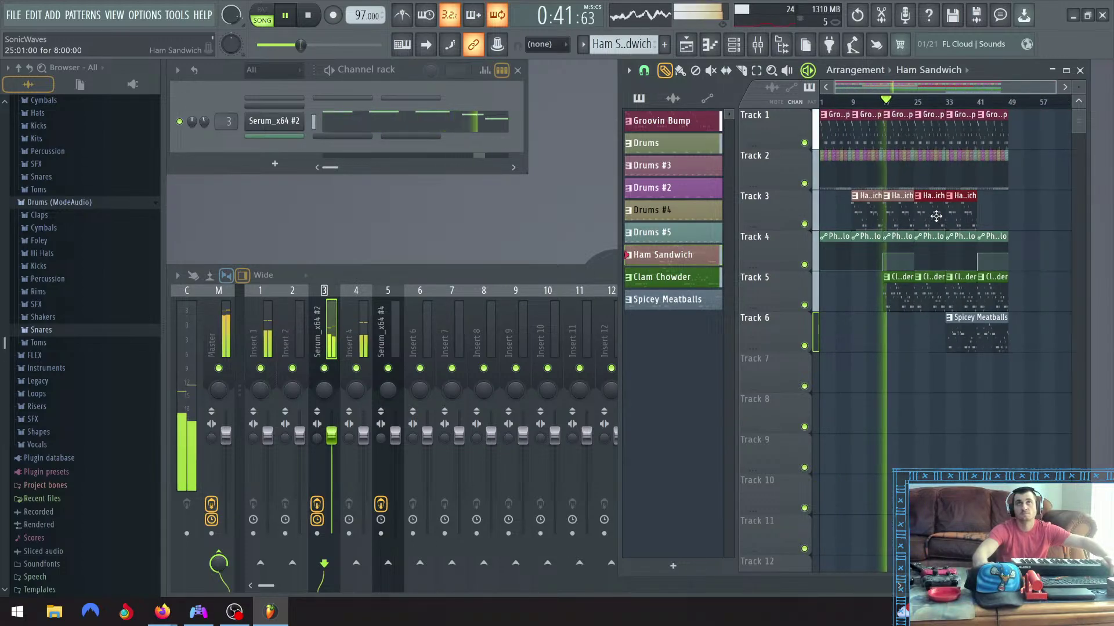
Copy Ham Sandwich to bar 41 on Track 3, keep only one copy ending at bar 49, and pause playback
{"action": "left_click_drag", "start_coordinate": [931, 212], "coordinate": [997, 213]}
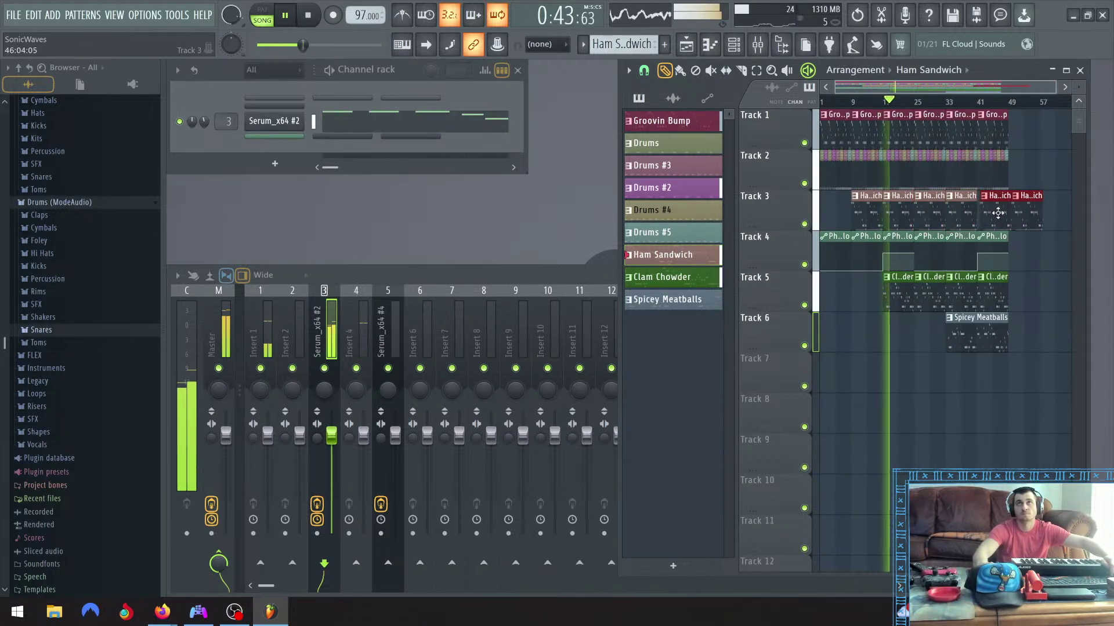
{"action": "scroll", "coordinate": [994, 213], "scroll_direction": "up", "scroll_amount": 5}
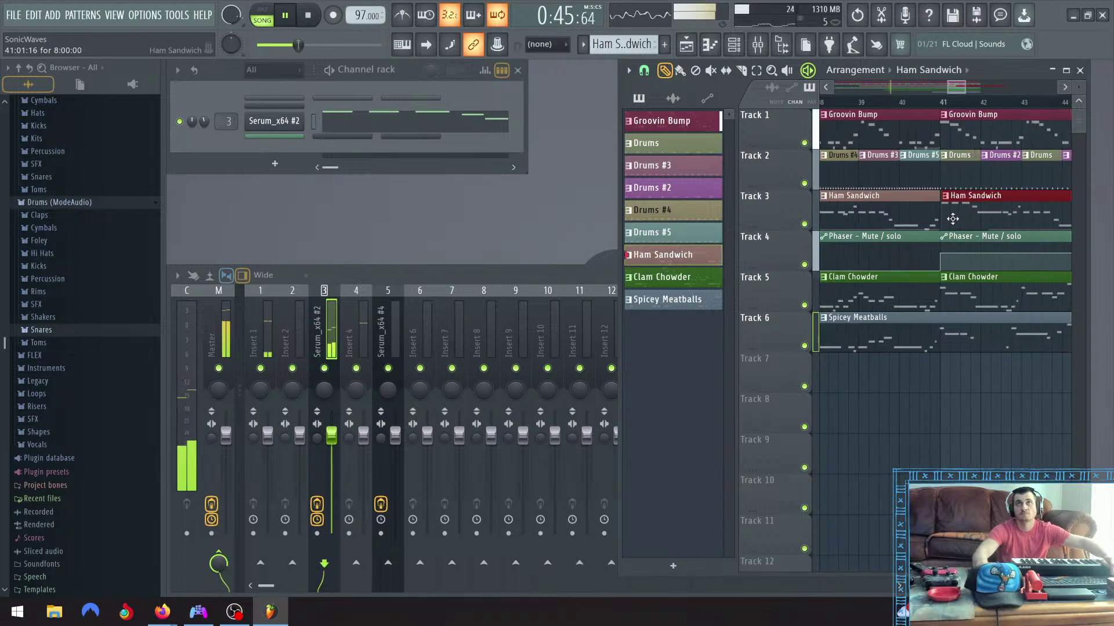
{"action": "scroll", "coordinate": [950, 216], "scroll_direction": "up", "scroll_amount": 1}
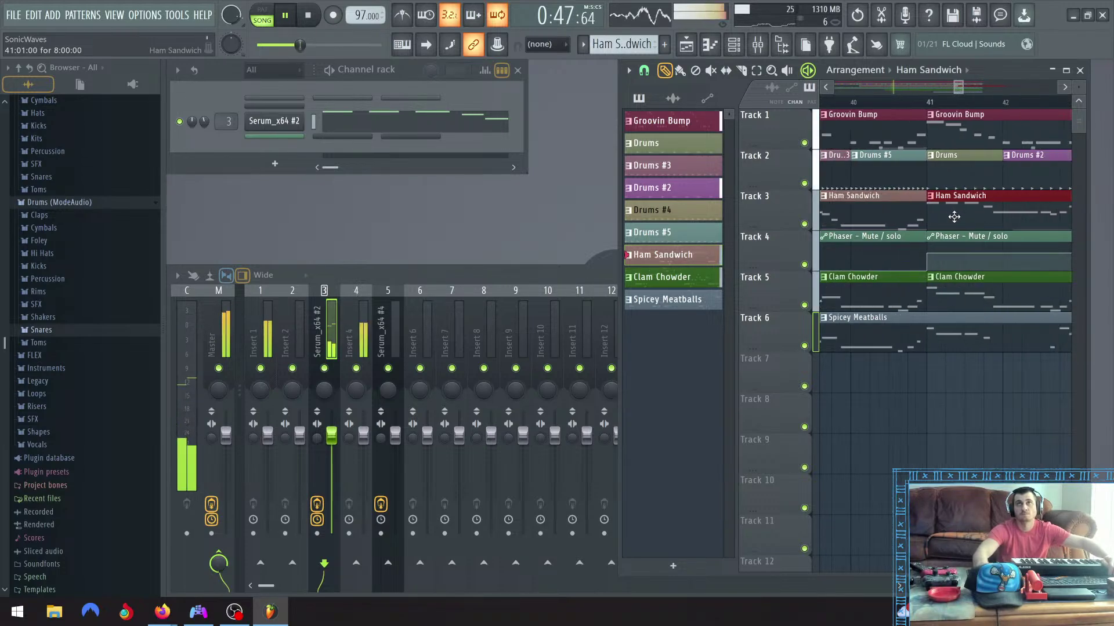
{"action": "scroll", "coordinate": [1043, 222], "scroll_direction": "down", "scroll_amount": 5}
{"action": "scroll", "coordinate": [1030, 246], "scroll_direction": "down", "scroll_amount": 2}
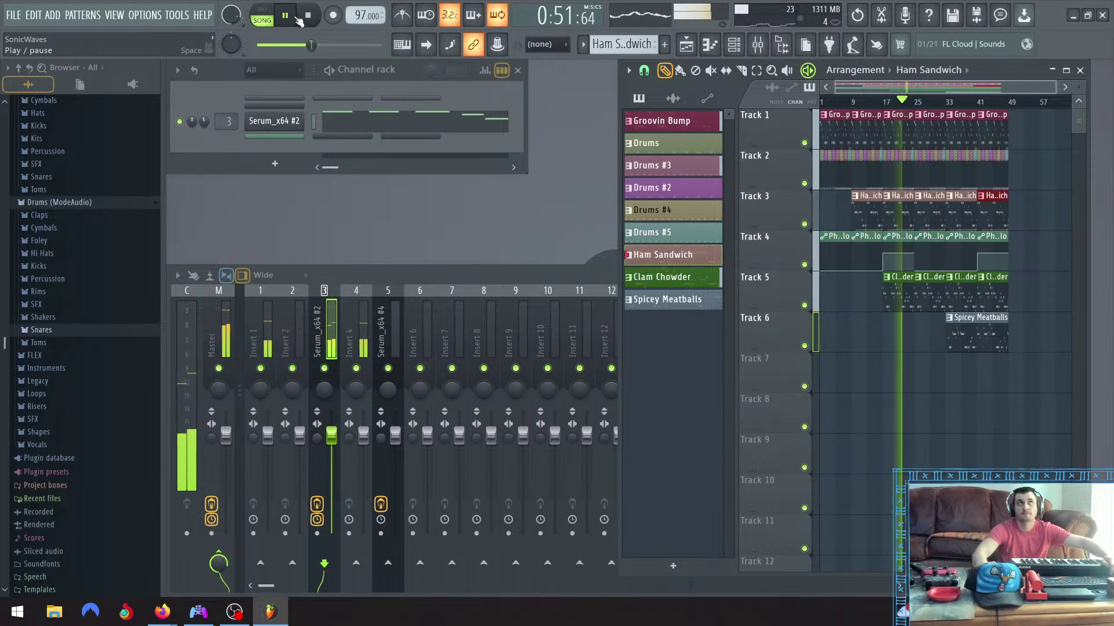
{"action": "key", "text": "space"}
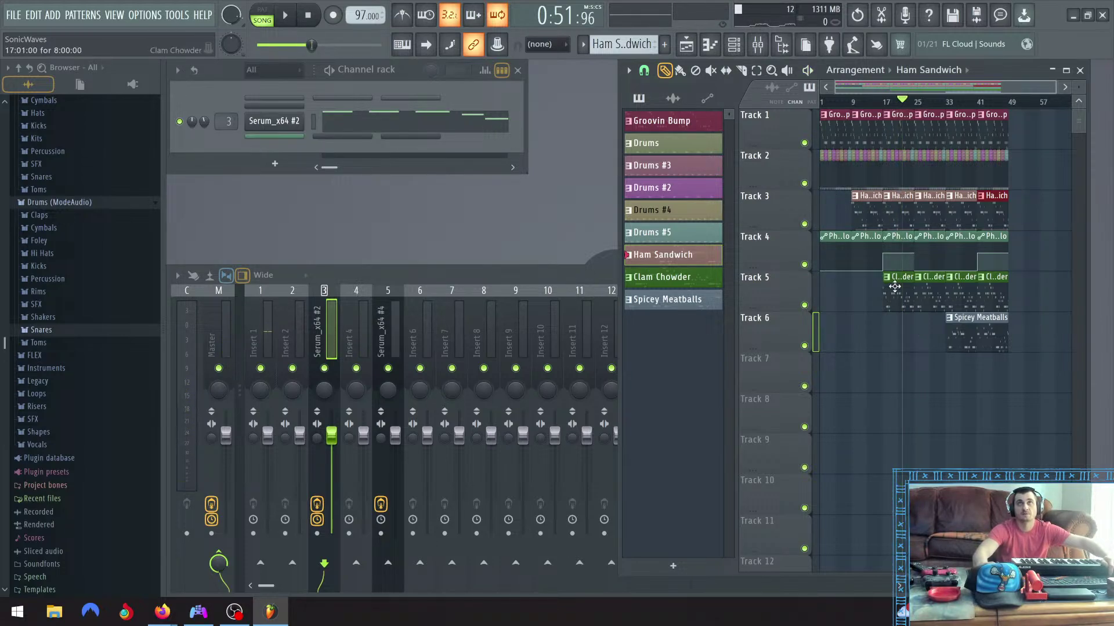
Copy the Clam Chowder clip at bar 17 on Track 5 and align the copy to start exactly at bar 9
{"action": "left_click_drag", "start_coordinate": [895, 287], "coordinate": [879, 288]}
{"action": "scroll", "coordinate": [866, 290], "scroll_direction": "up", "scroll_amount": 6}
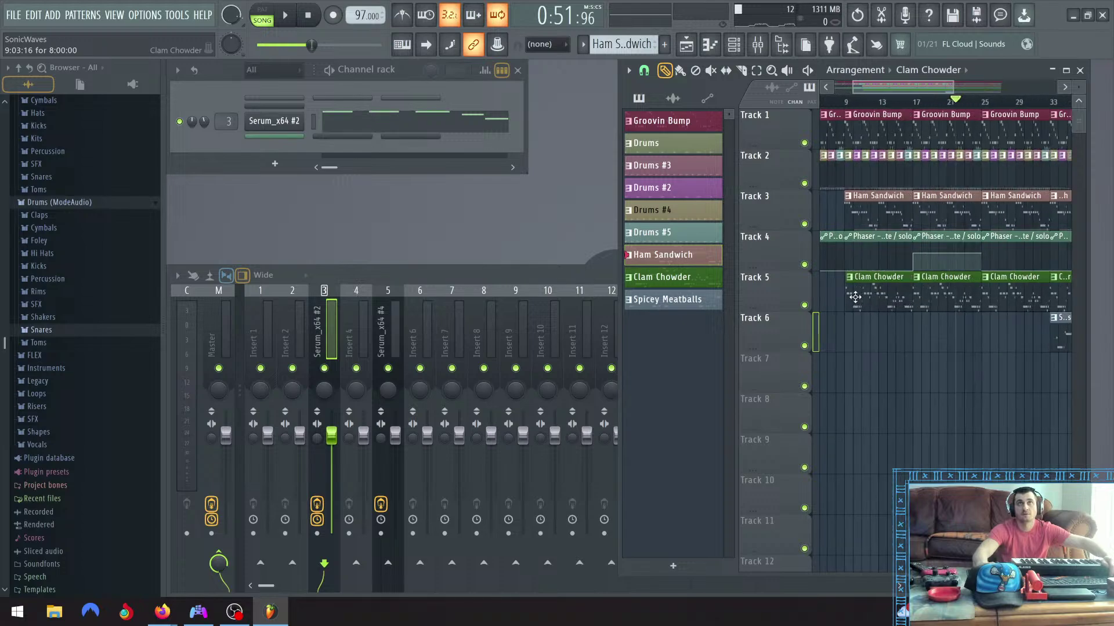
{"action": "left_click", "coordinate": [907, 286]}
{"action": "scroll", "coordinate": [913, 290], "scroll_direction": "down", "scroll_amount": 8}
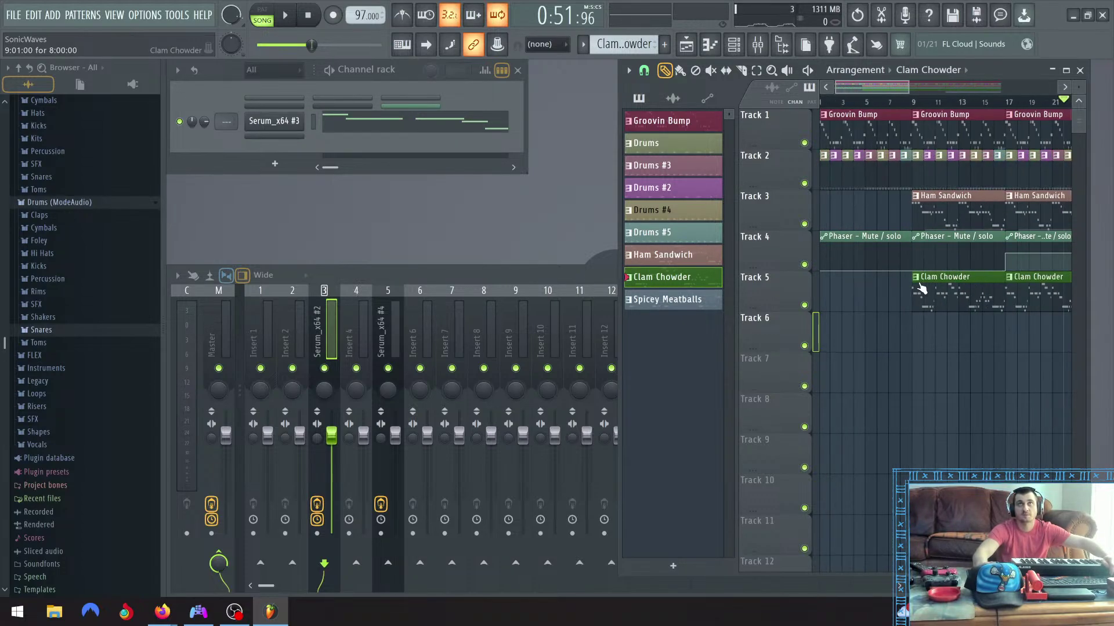
{"action": "scroll", "coordinate": [923, 295], "scroll_direction": "down", "scroll_amount": 1}
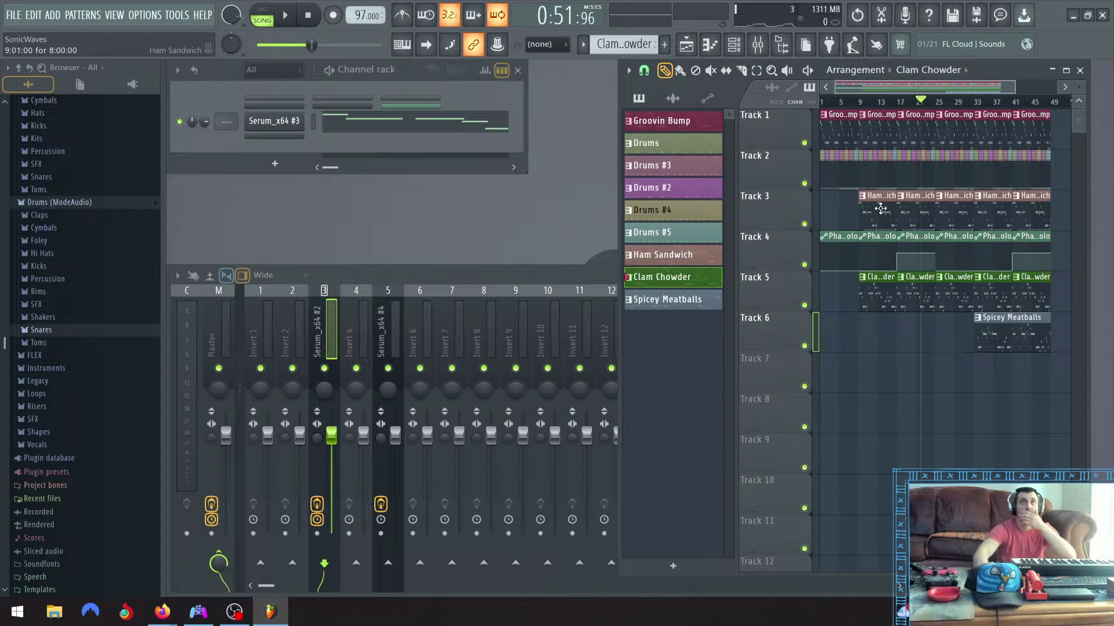
Delete the Ham Sandwich clip at bar 9 on Track 3 and play the song from the start
{"action": "right_click", "coordinate": [881, 209]}
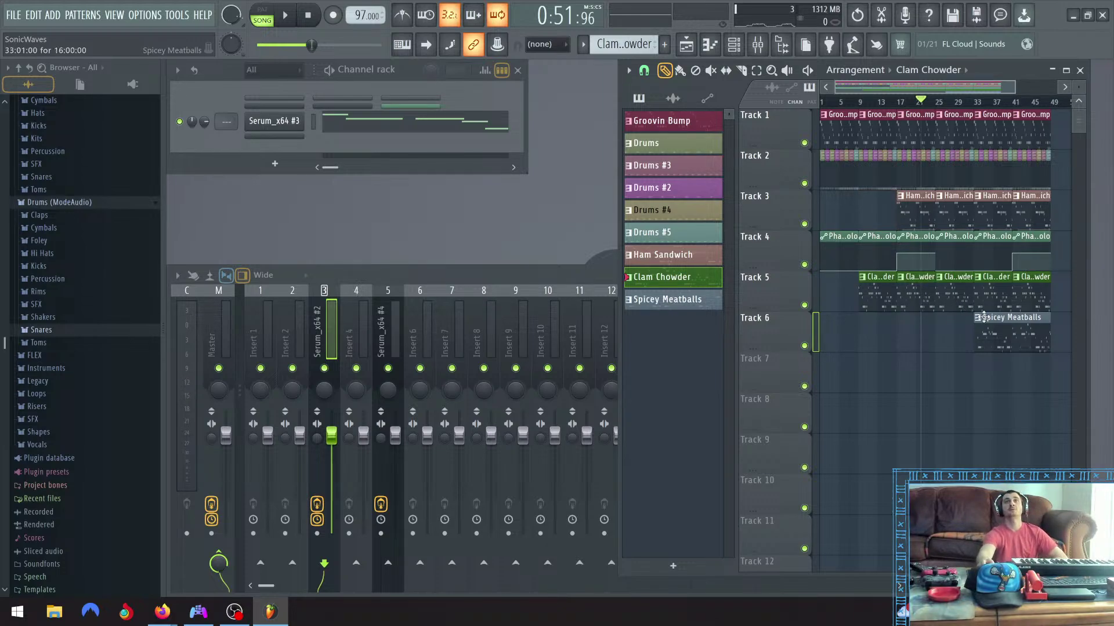
{"action": "left_click", "coordinate": [310, 20]}
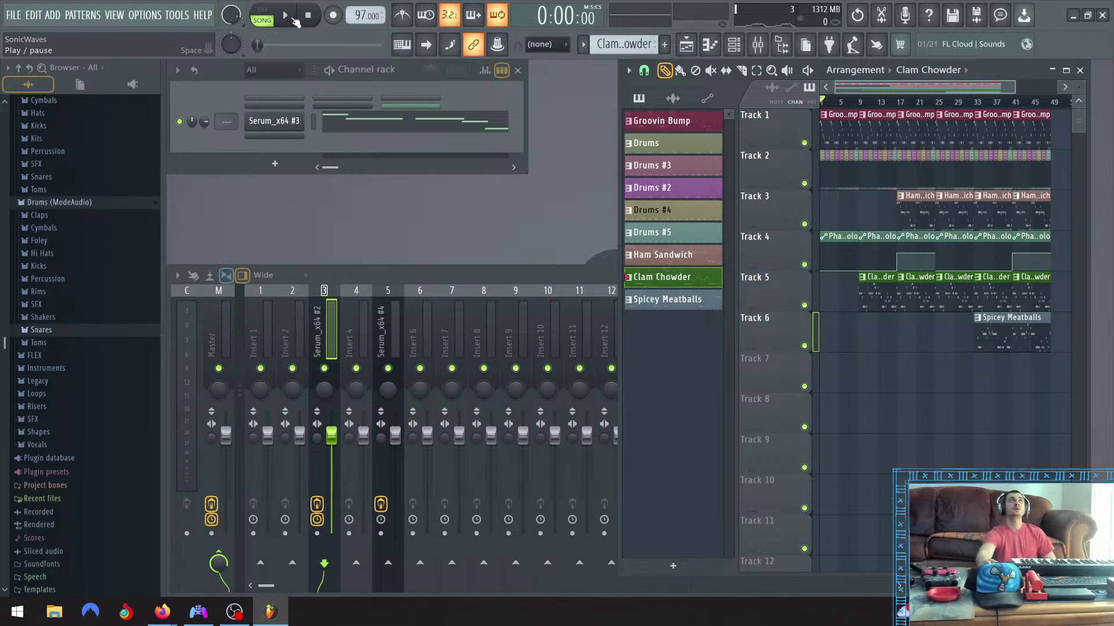
{"action": "left_click", "coordinate": [290, 17]}
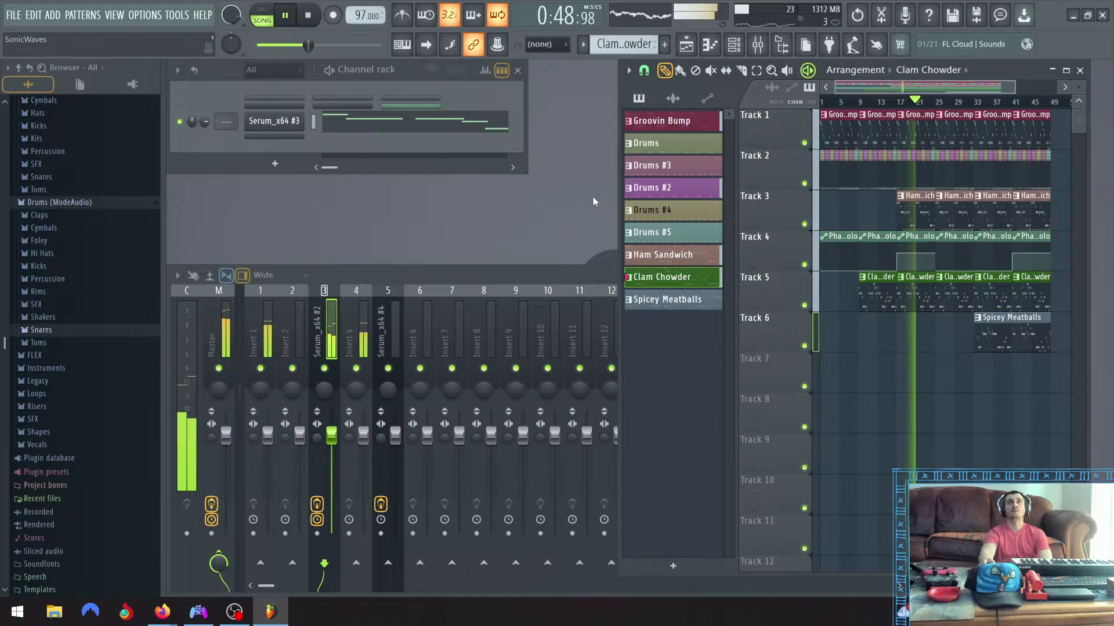
Play the Ham Sandwich pattern on its own in pattern mode and open its Serum_x64 #2 instrument
{"action": "left_click", "coordinate": [653, 256]}
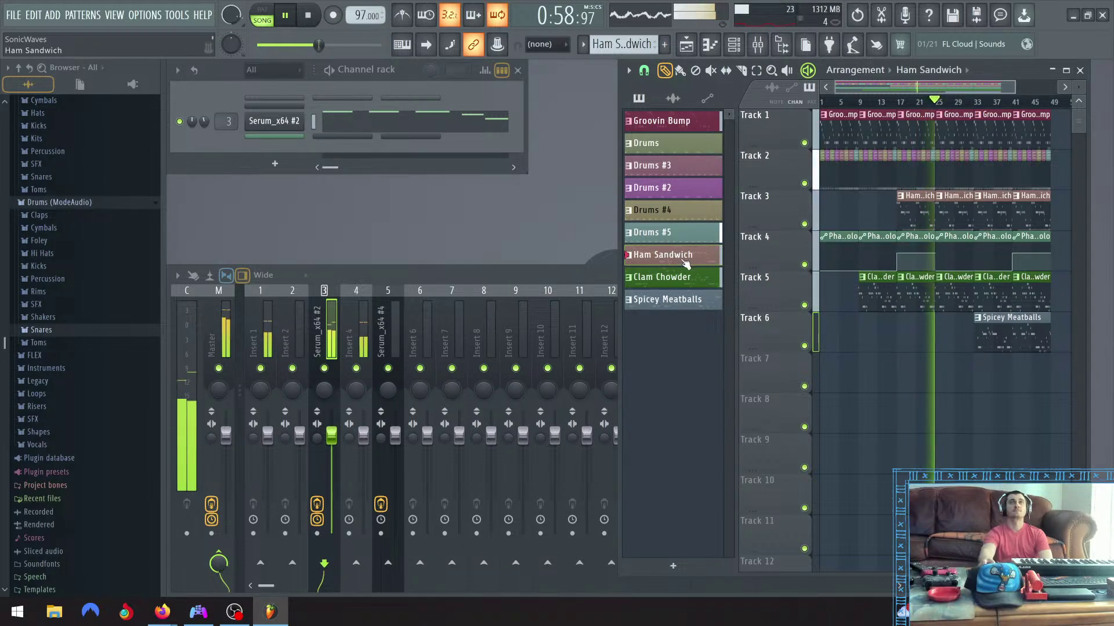
{"action": "left_click", "coordinate": [286, 18]}
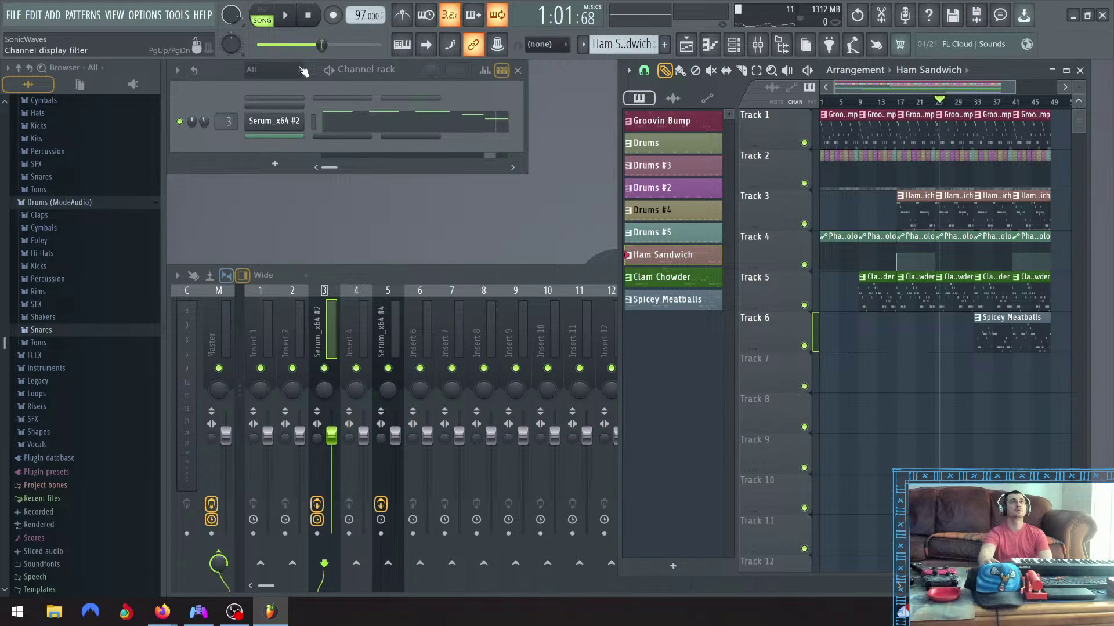
{"action": "left_click", "coordinate": [267, 12]}
{"action": "key", "text": "space"}
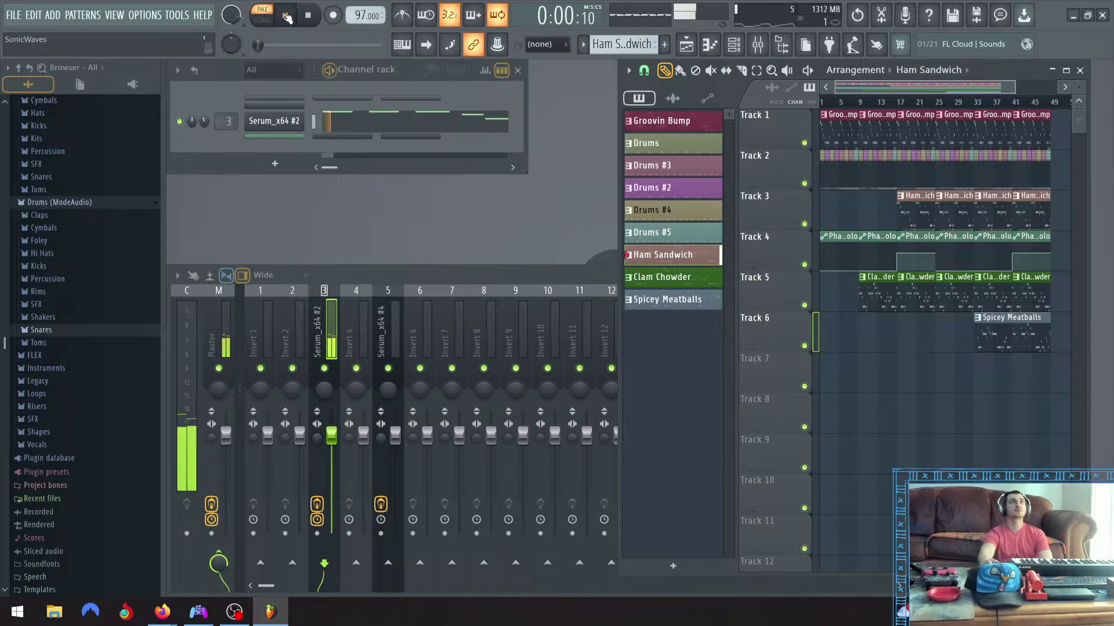
{"action": "left_click", "coordinate": [285, 120]}
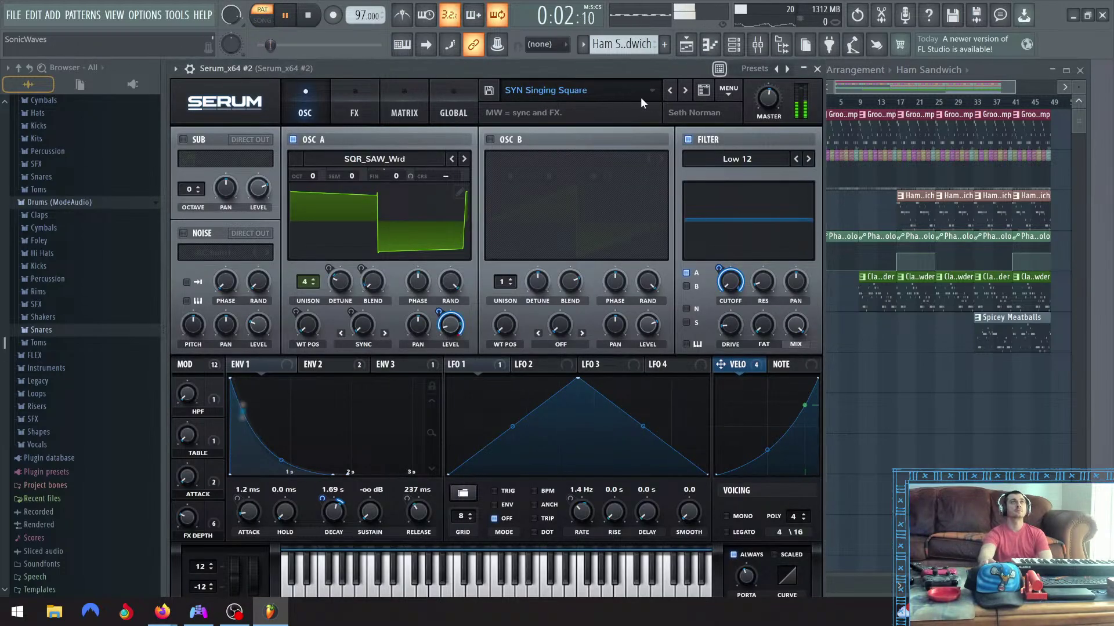
Try the SYN Shudder preset in Serum_x64 #2 and reload SYN Singing Square from the MegaWav EVIL bank
{"action": "left_click", "coordinate": [670, 89]}
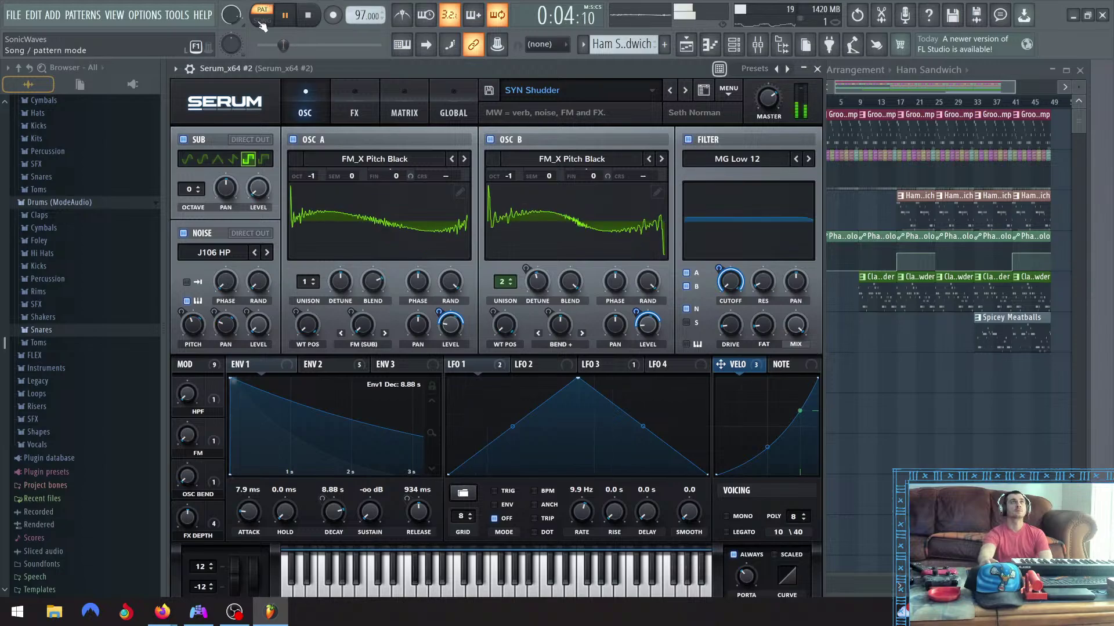
{"action": "left_click", "coordinate": [684, 92]}
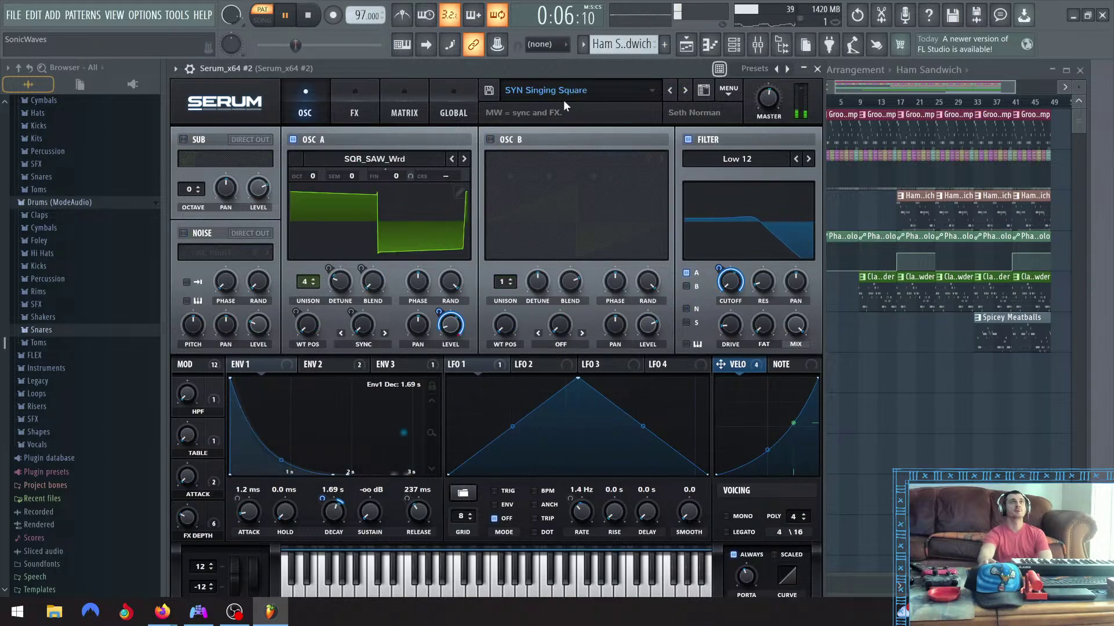
{"action": "left_click", "coordinate": [286, 18]}
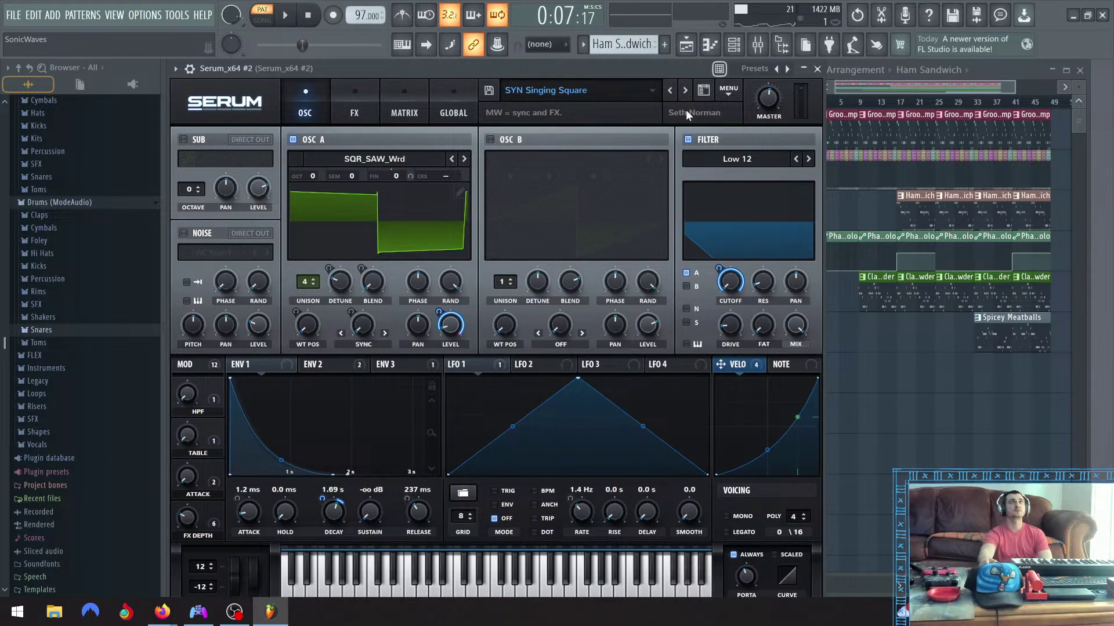
{"action": "left_click", "coordinate": [651, 92]}
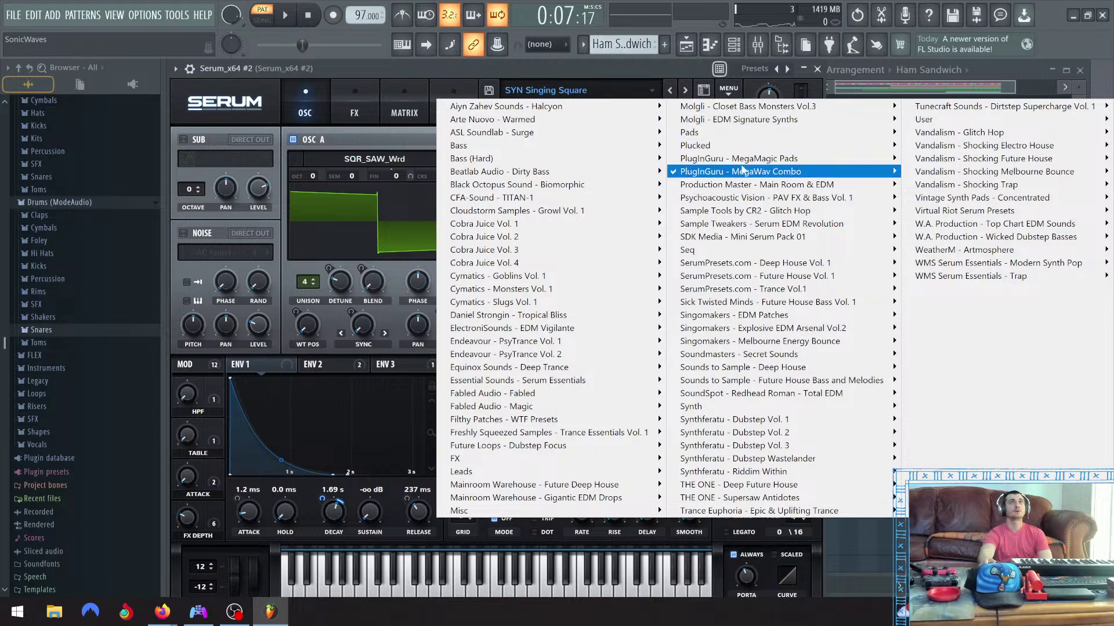
{"action": "mouse_move", "coordinate": [957, 187]}
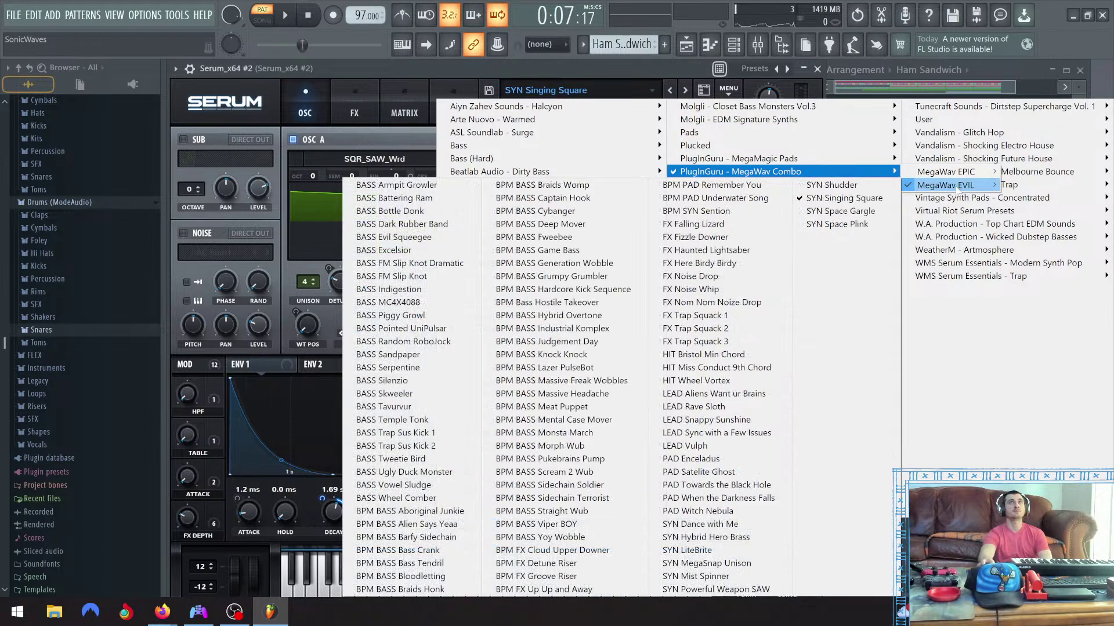
{"action": "left_click", "coordinate": [832, 200]}
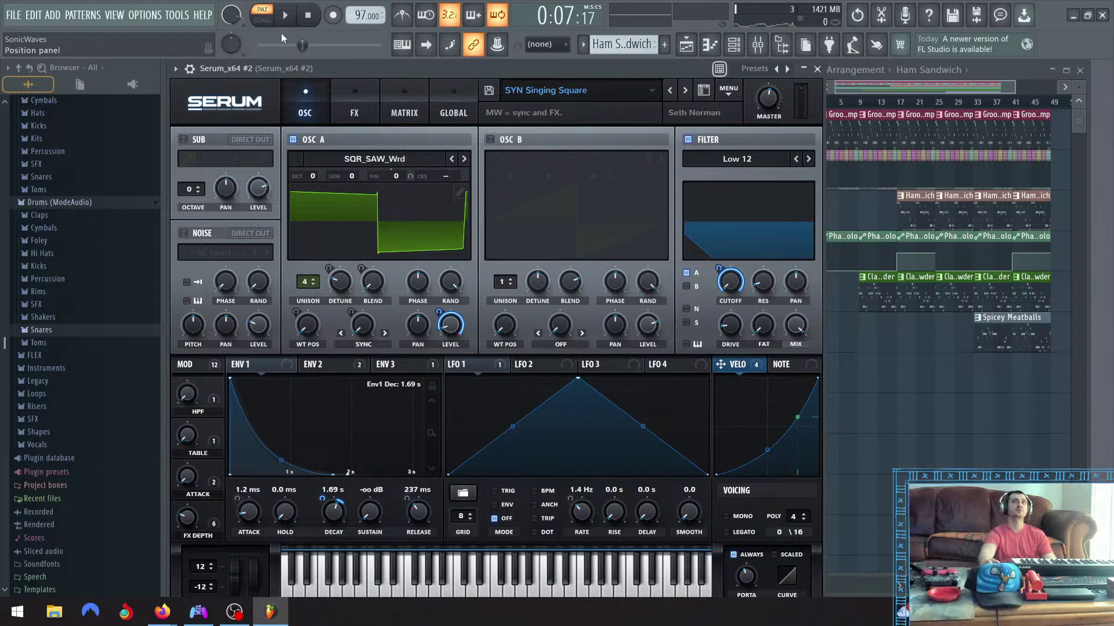
Play the full song from bar 17 in song mode and bring the Serum_x64 #2 instrument back to the front
{"action": "left_click", "coordinate": [899, 105]}
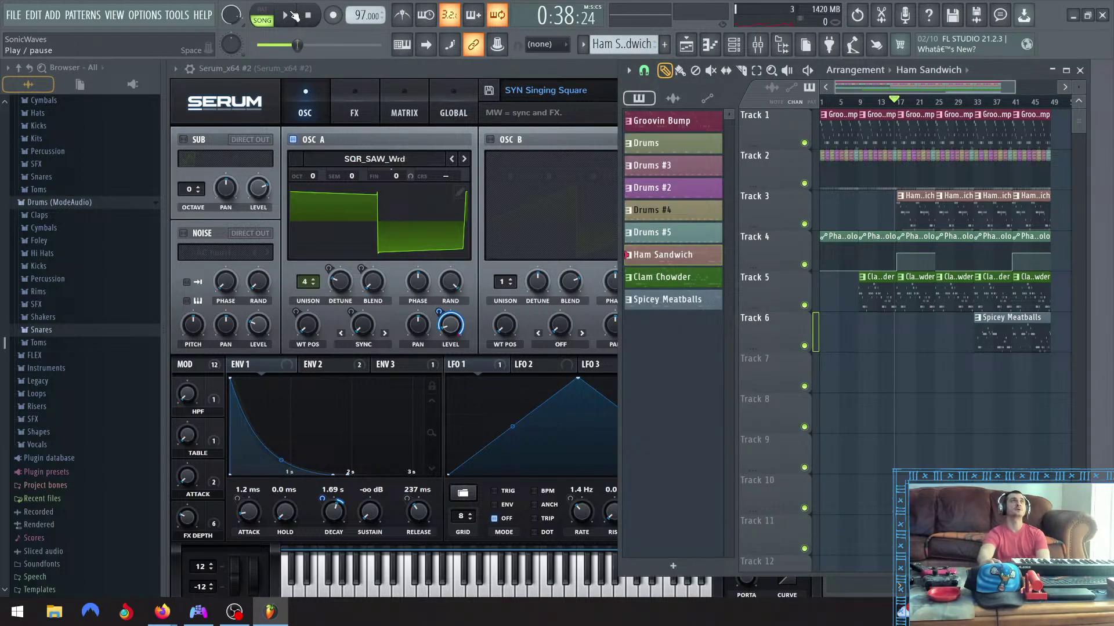
{"action": "left_click", "coordinate": [293, 13]}
{"action": "left_click", "coordinate": [525, 70]}
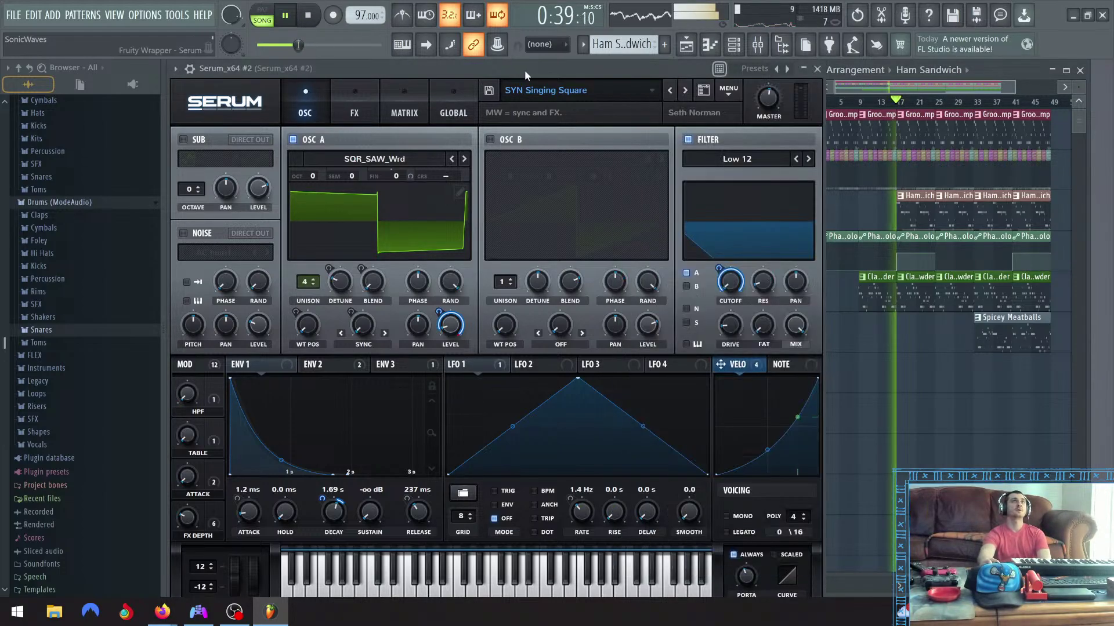
Audition the Serum presets preceding SYN Singing Square one by one, going back through the SYN presets to PAD Witch Nebula
{"action": "left_click", "coordinate": [674, 88]}
{"action": "left_click", "coordinate": [673, 88]}
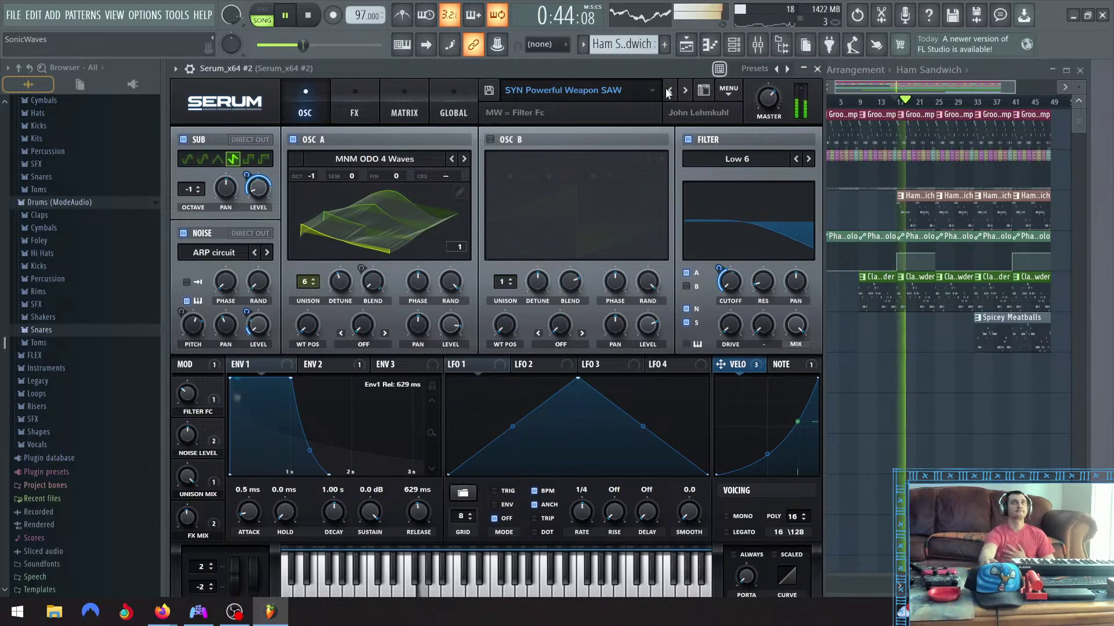
{"action": "left_click", "coordinate": [668, 90]}
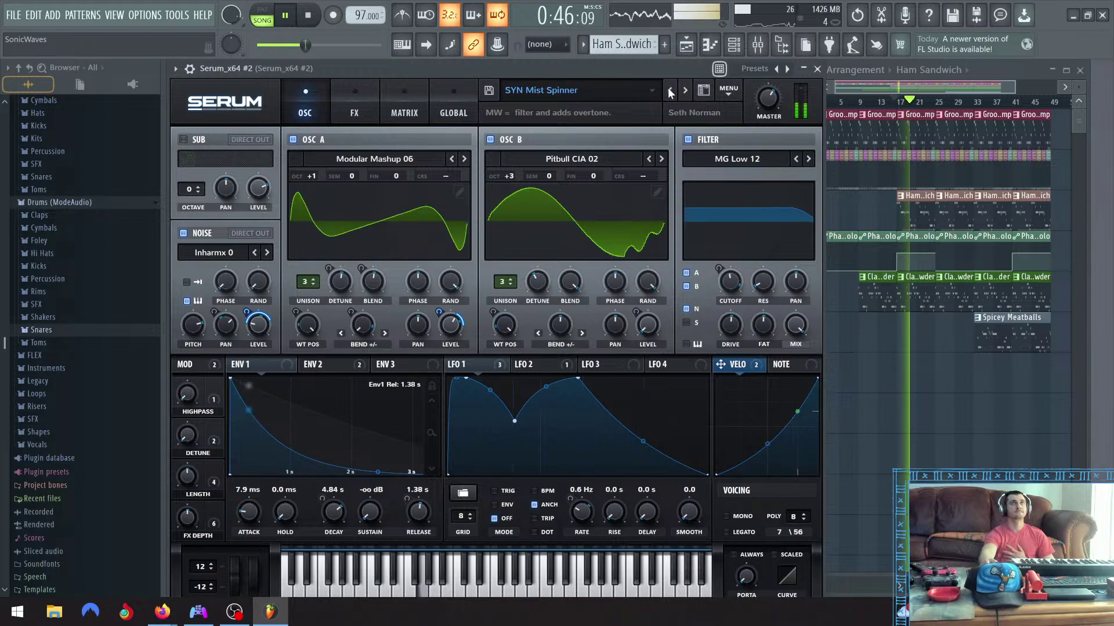
{"action": "left_click", "coordinate": [670, 91]}
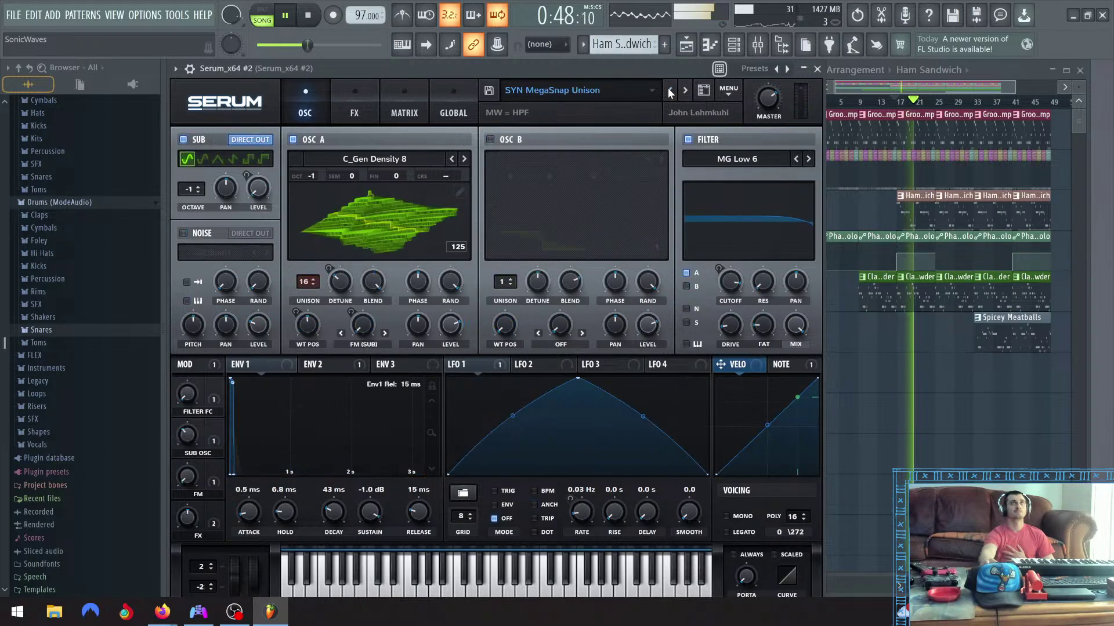
{"action": "left_click", "coordinate": [670, 91]}
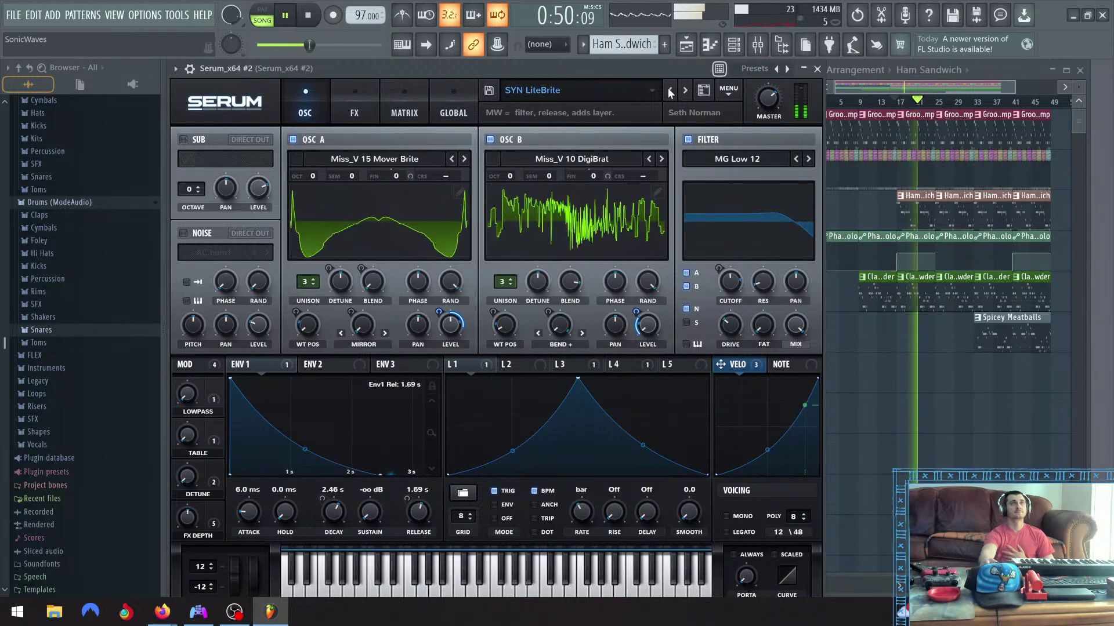
{"action": "left_click", "coordinate": [670, 91]}
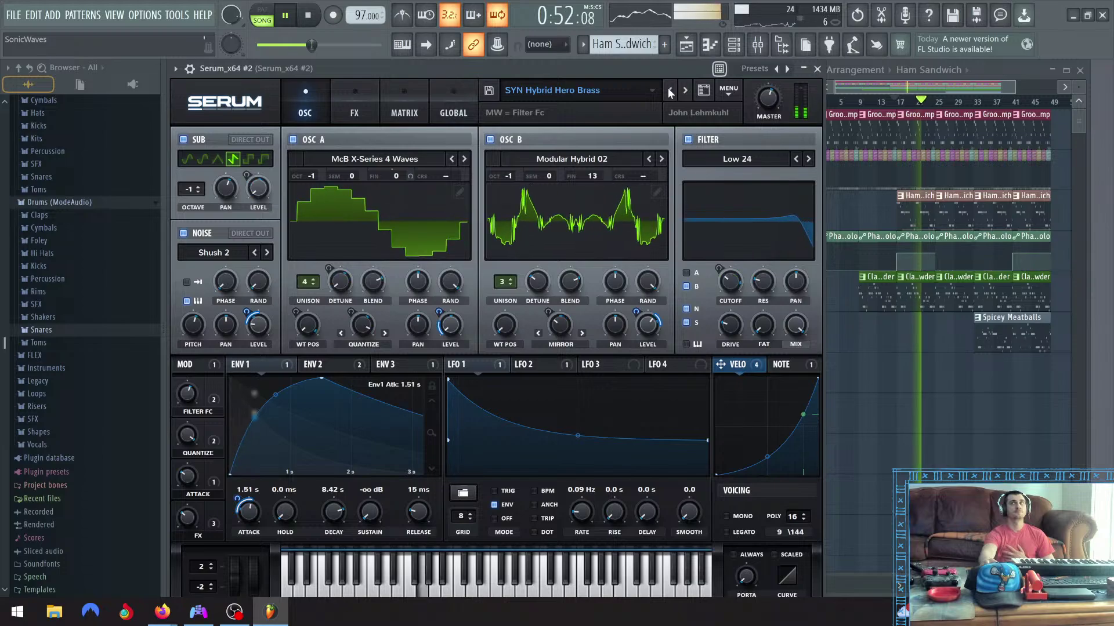
{"action": "left_click", "coordinate": [670, 91]}
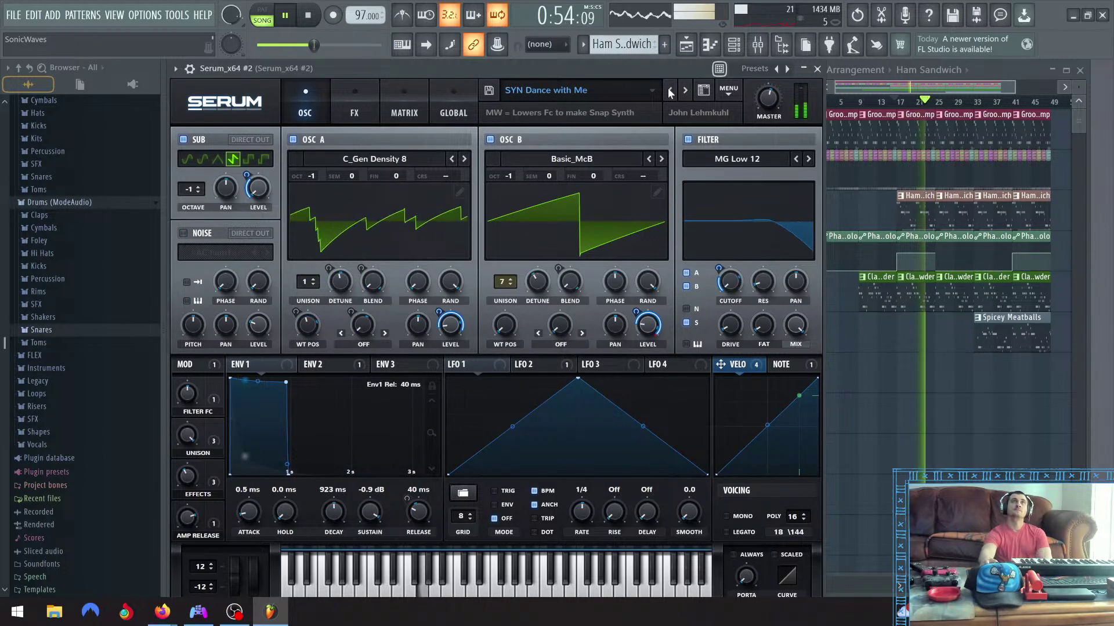
{"action": "left_click", "coordinate": [670, 91]}
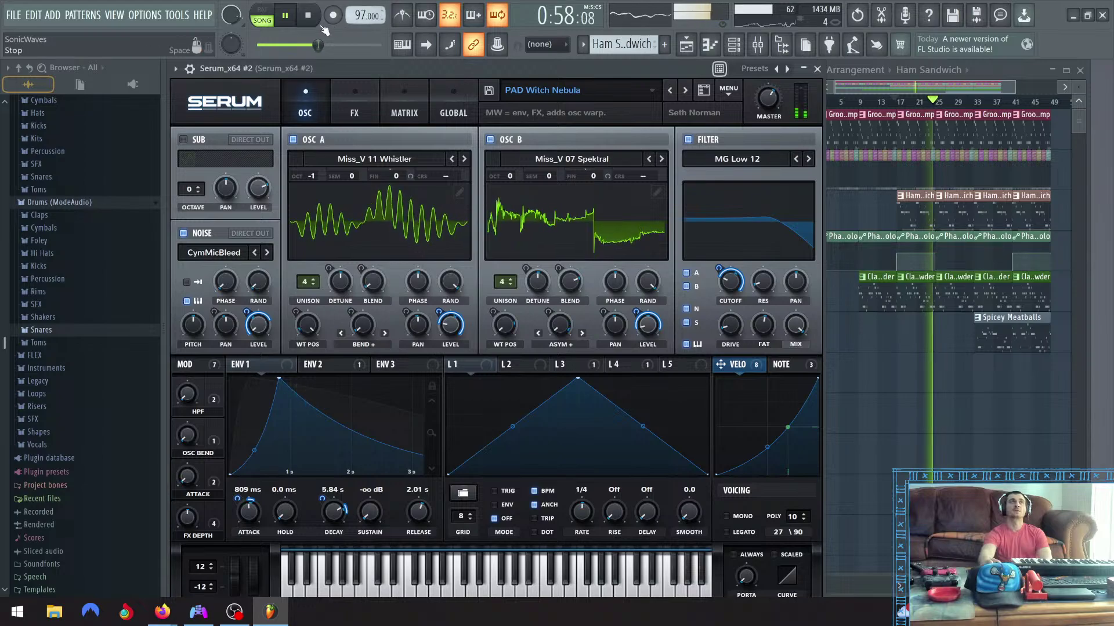
Pause and resume the song, and replay it from bar 17 with the PAD Witch Nebula preset, returning to Serum_x64 #2
{"action": "left_click", "coordinate": [292, 19]}
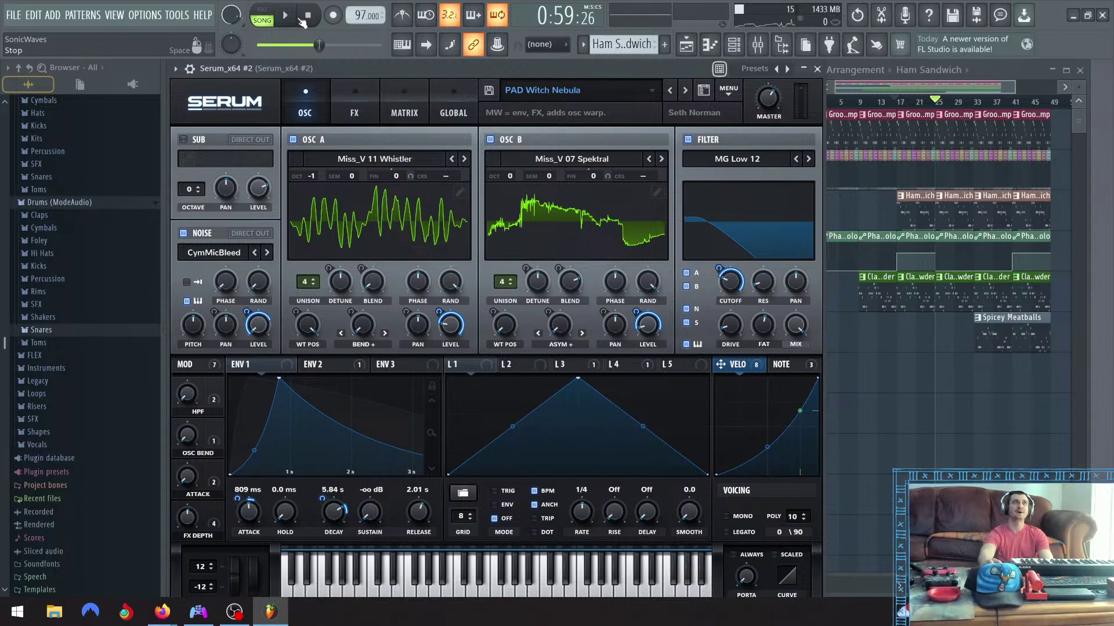
{"action": "left_click", "coordinate": [290, 18]}
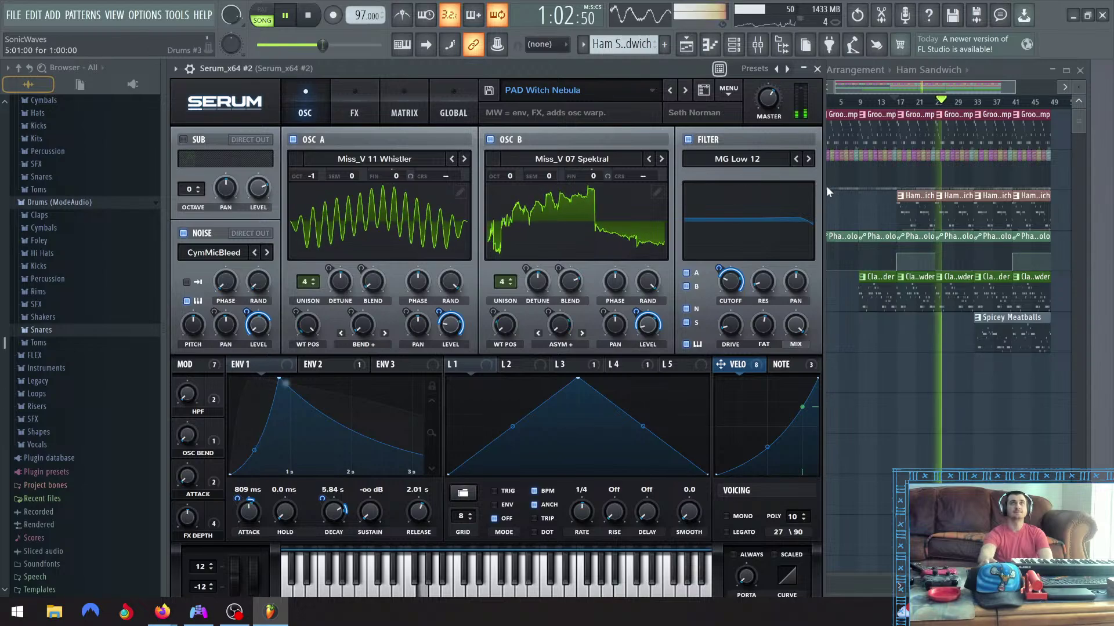
{"action": "left_click", "coordinate": [899, 106]}
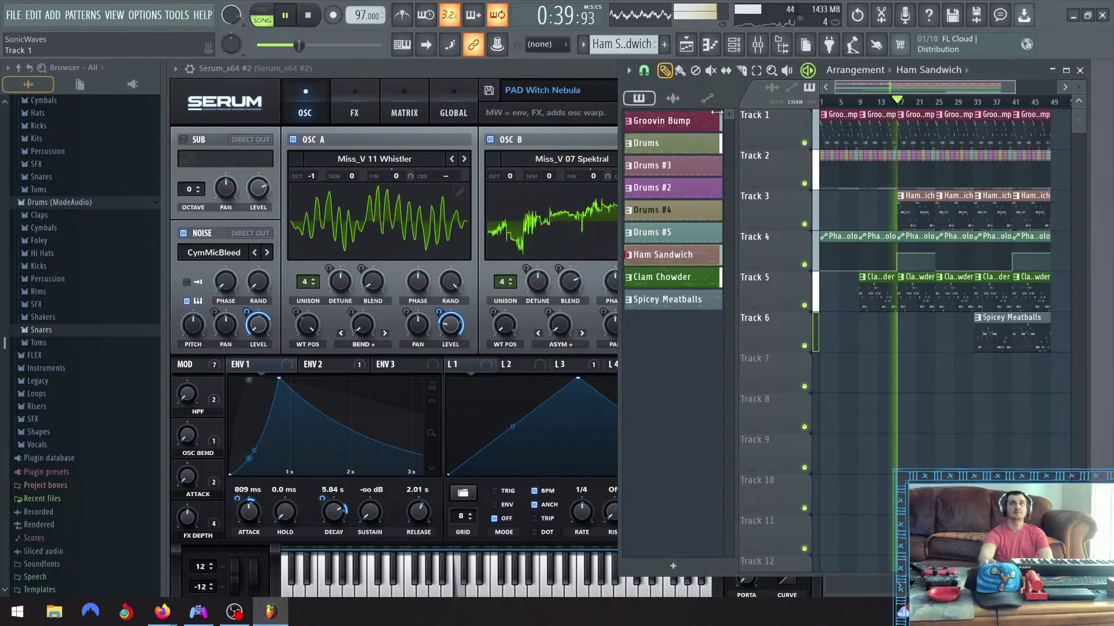
{"action": "left_click", "coordinate": [591, 71]}
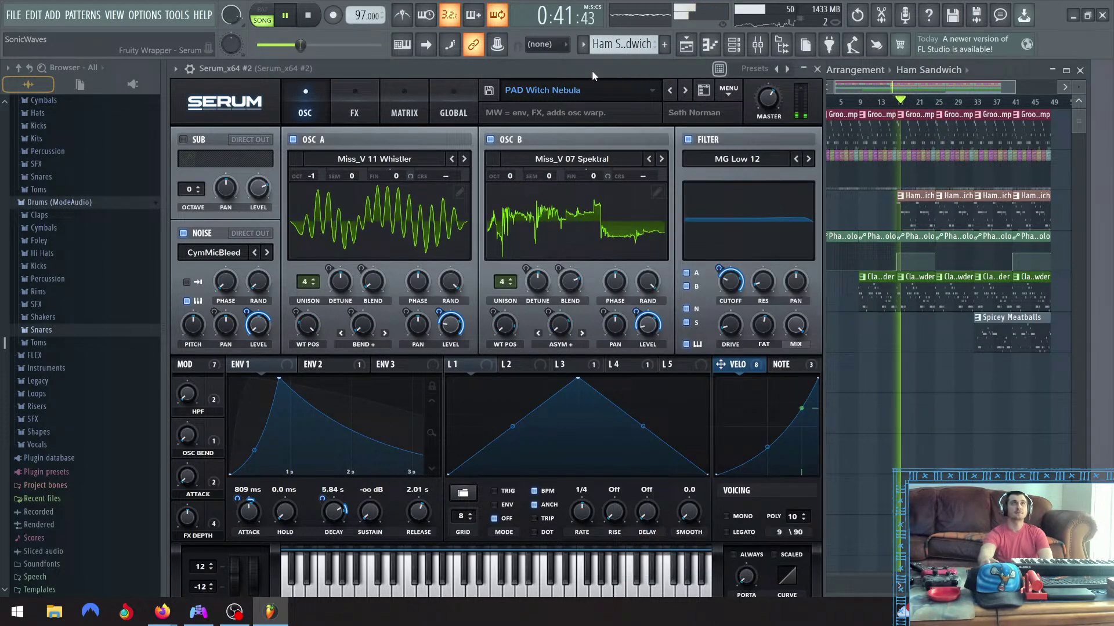
Audition the preceding PAD presets during playback, from PAD When the Darkness Falls back to PAD Enceladus
{"action": "left_click", "coordinate": [670, 91]}
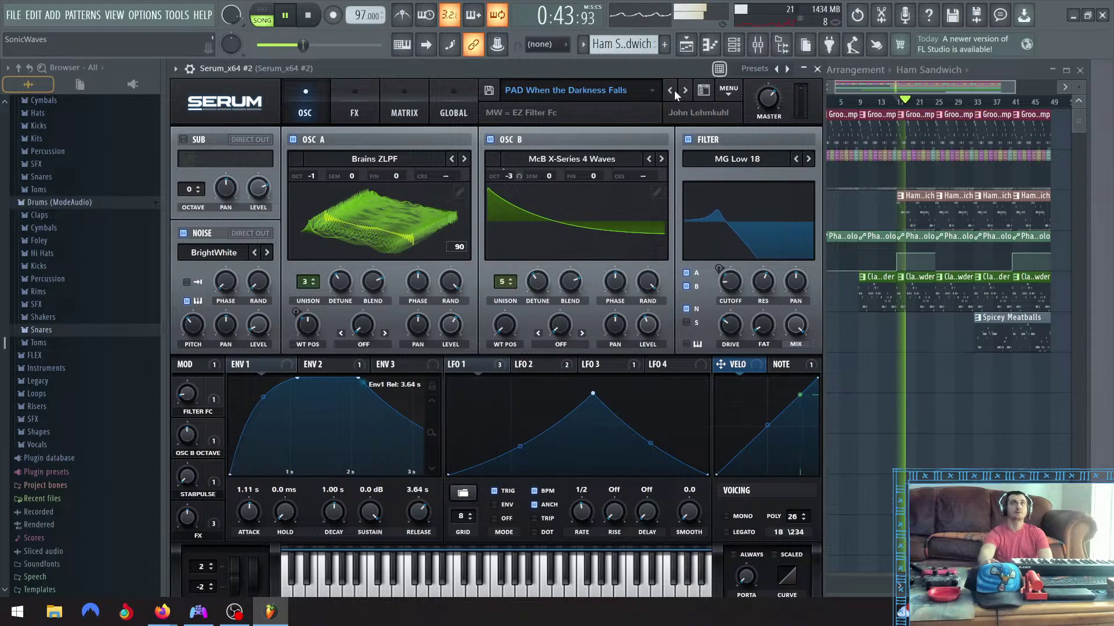
{"action": "left_click", "coordinate": [671, 92]}
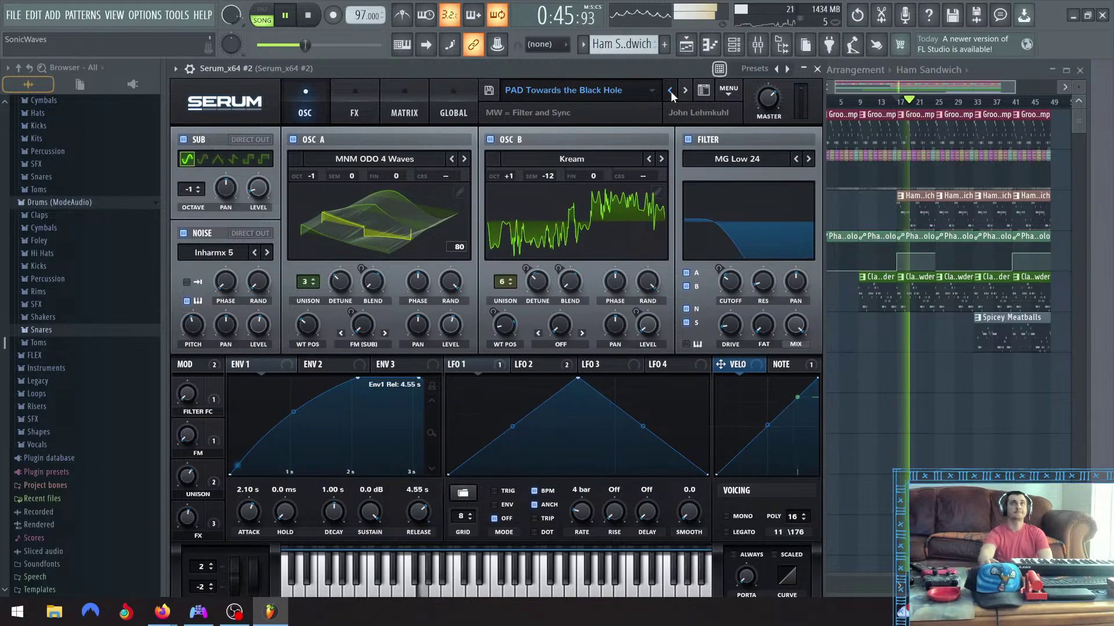
{"action": "left_click", "coordinate": [670, 92]}
{"action": "left_click", "coordinate": [670, 91]}
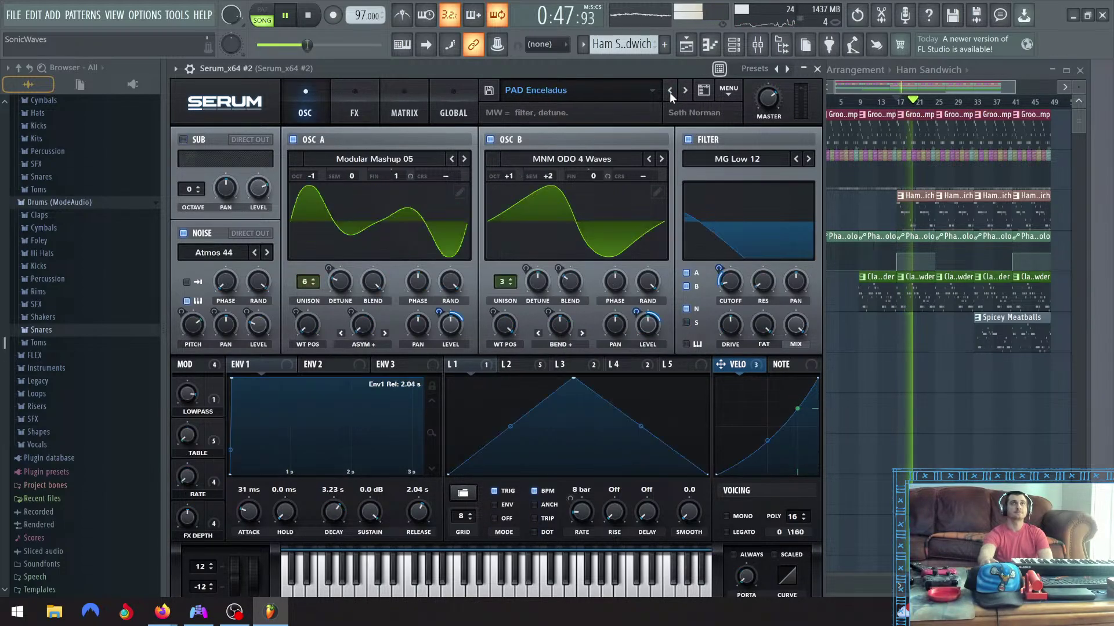
Audition the LEAD presets against the song, from LEAD Vulph back to LEAD Aliens Want ur Brains
{"action": "left_click", "coordinate": [671, 92]}
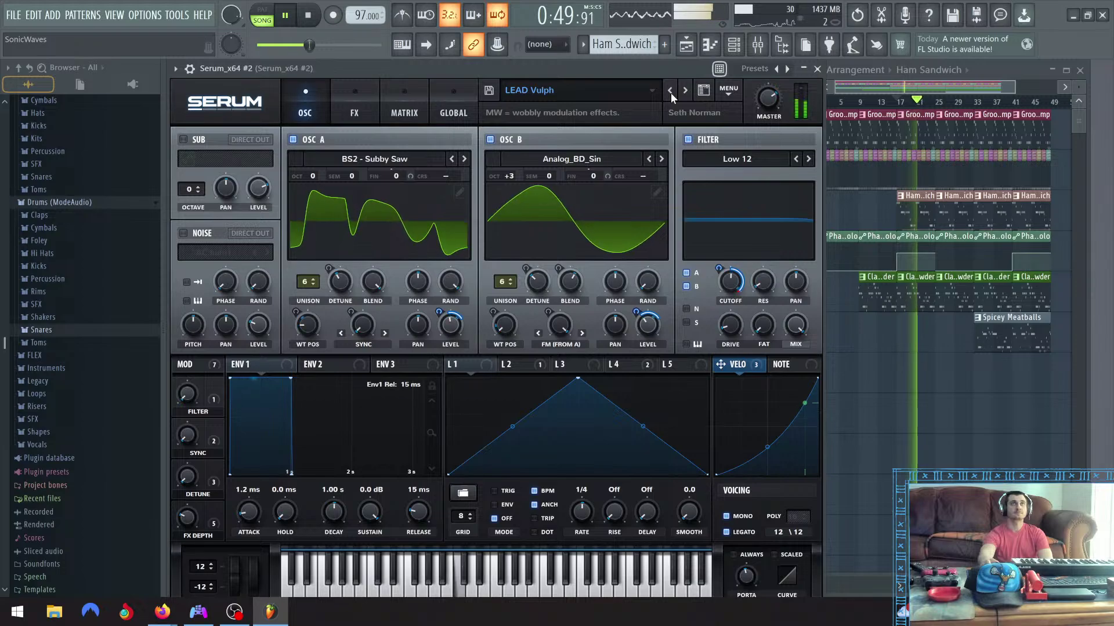
{"action": "left_click", "coordinate": [671, 93]}
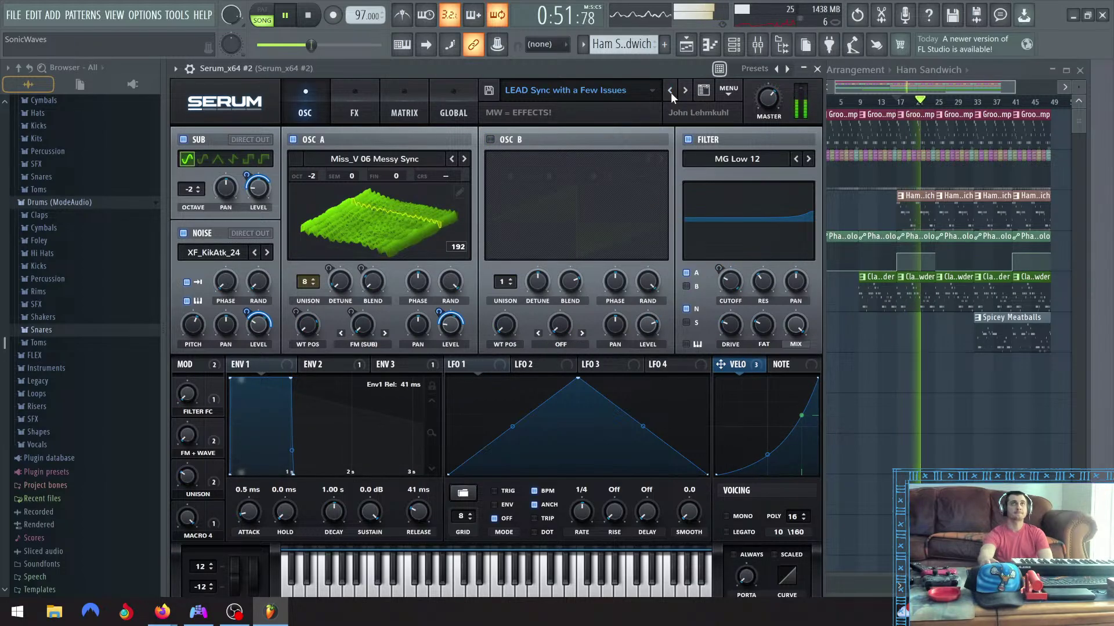
{"action": "left_click", "coordinate": [671, 93]}
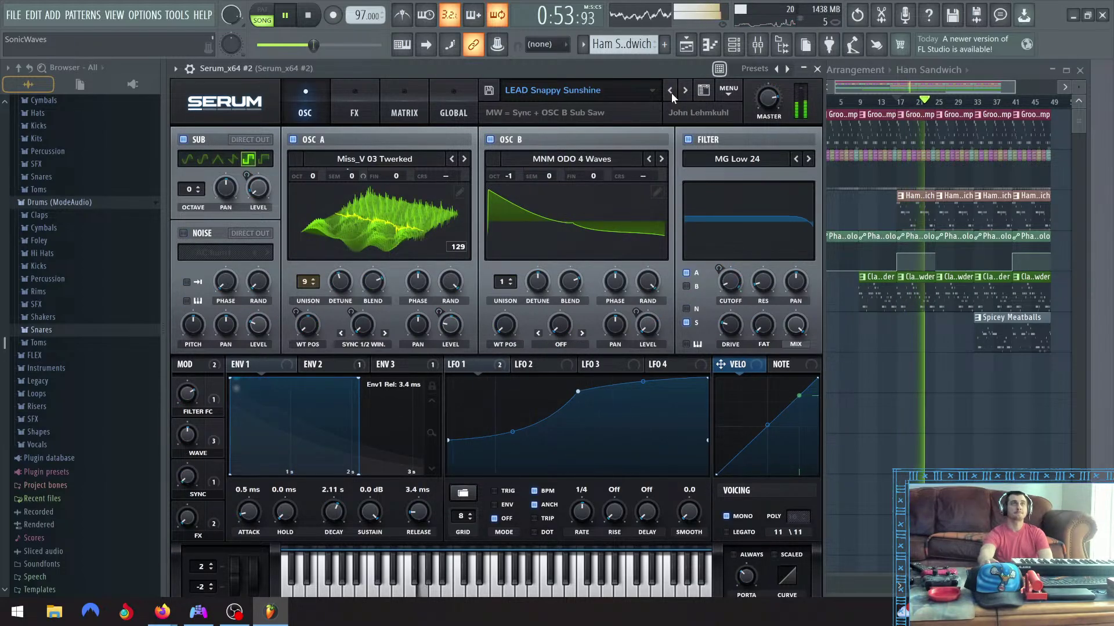
{"action": "left_click", "coordinate": [671, 92]}
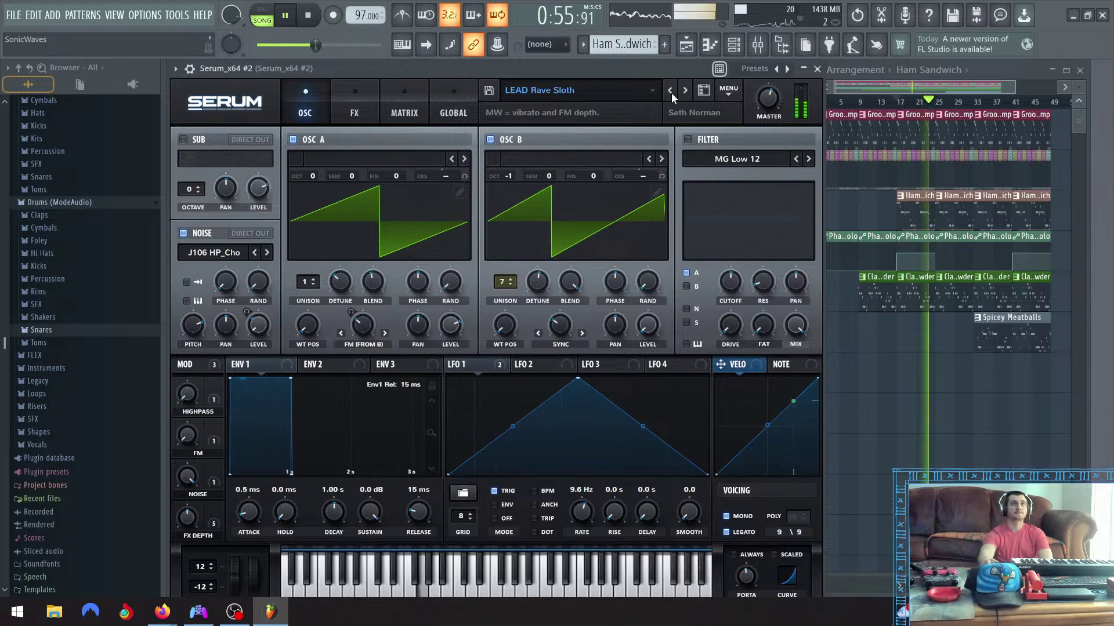
{"action": "left_click", "coordinate": [670, 93]}
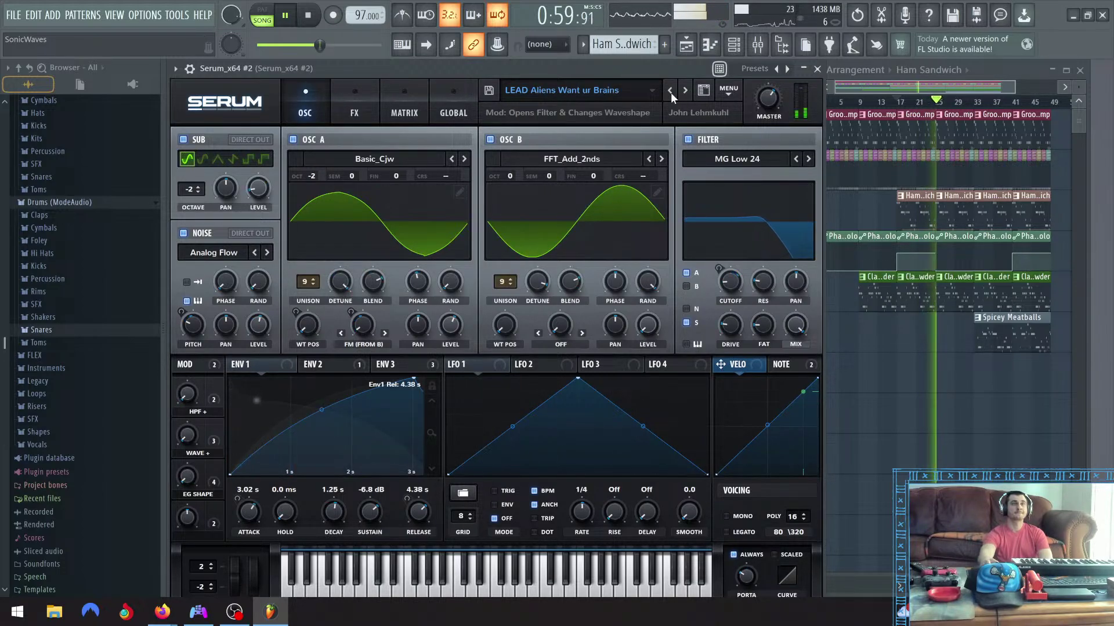
Audition the HIT and FX presets against the song, from HIT Wheel Vortex back to FX Here Birdy Birdy
{"action": "left_click", "coordinate": [670, 93]}
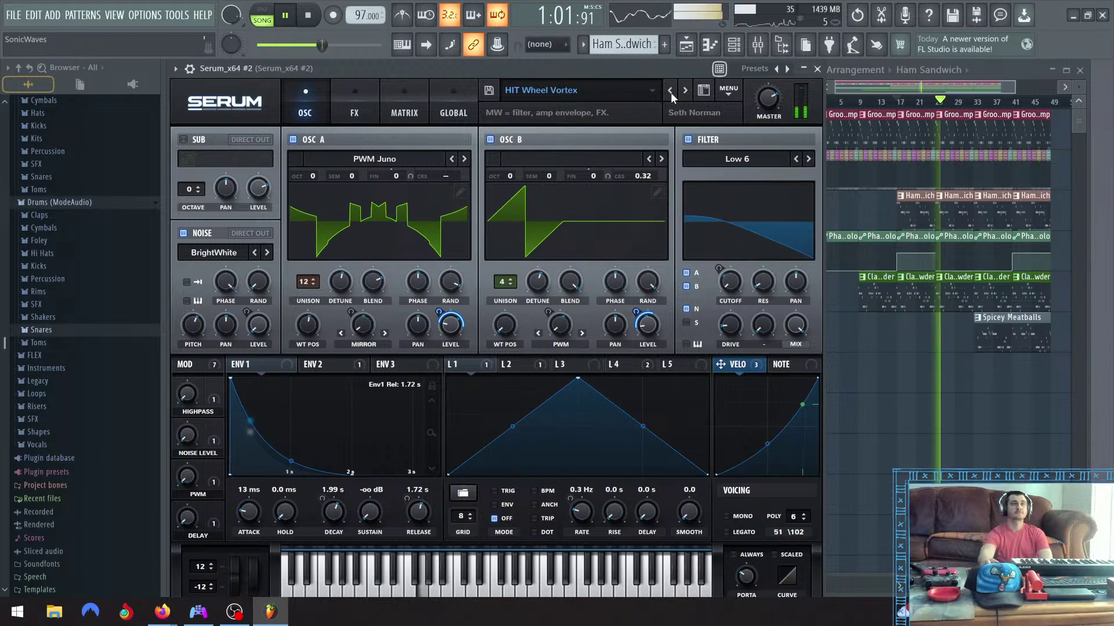
{"action": "left_click", "coordinate": [670, 92]}
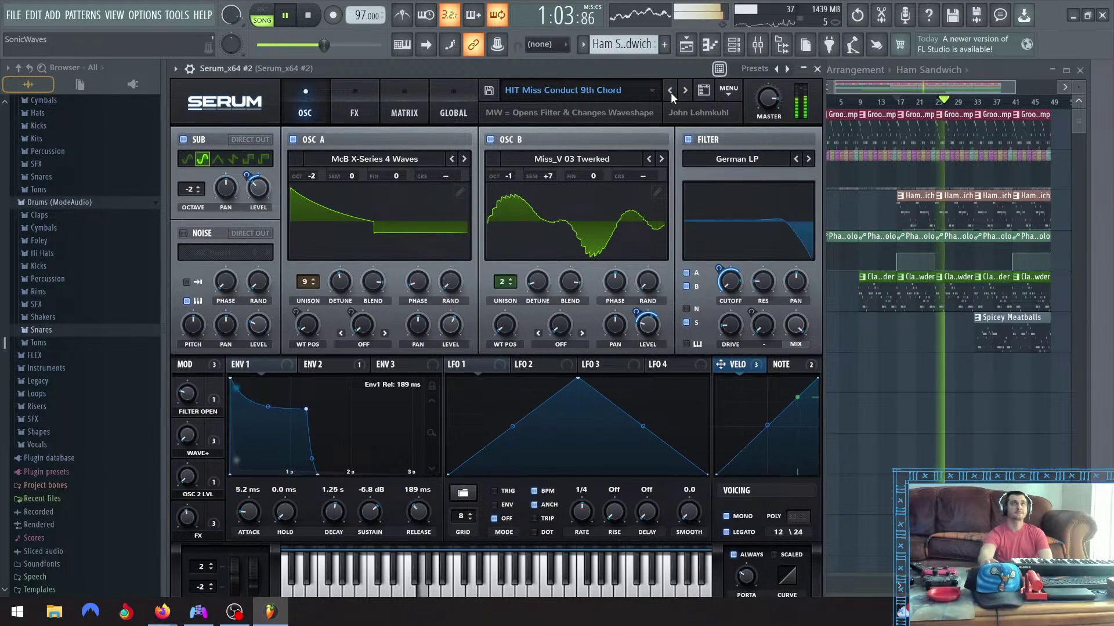
{"action": "left_click", "coordinate": [670, 92]}
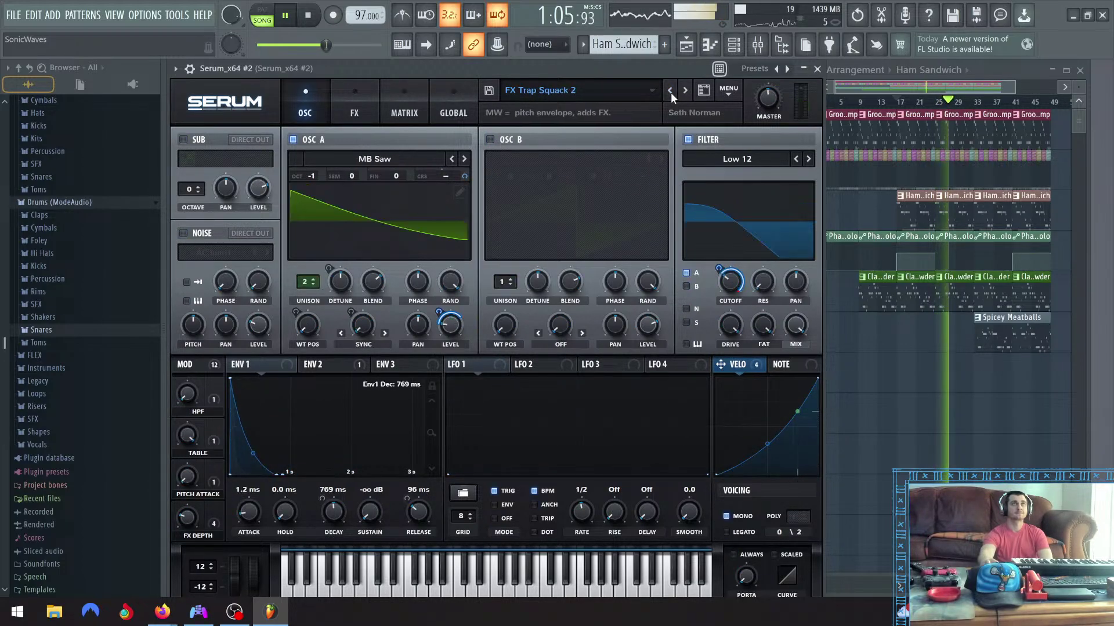
{"action": "left_click", "coordinate": [671, 93]}
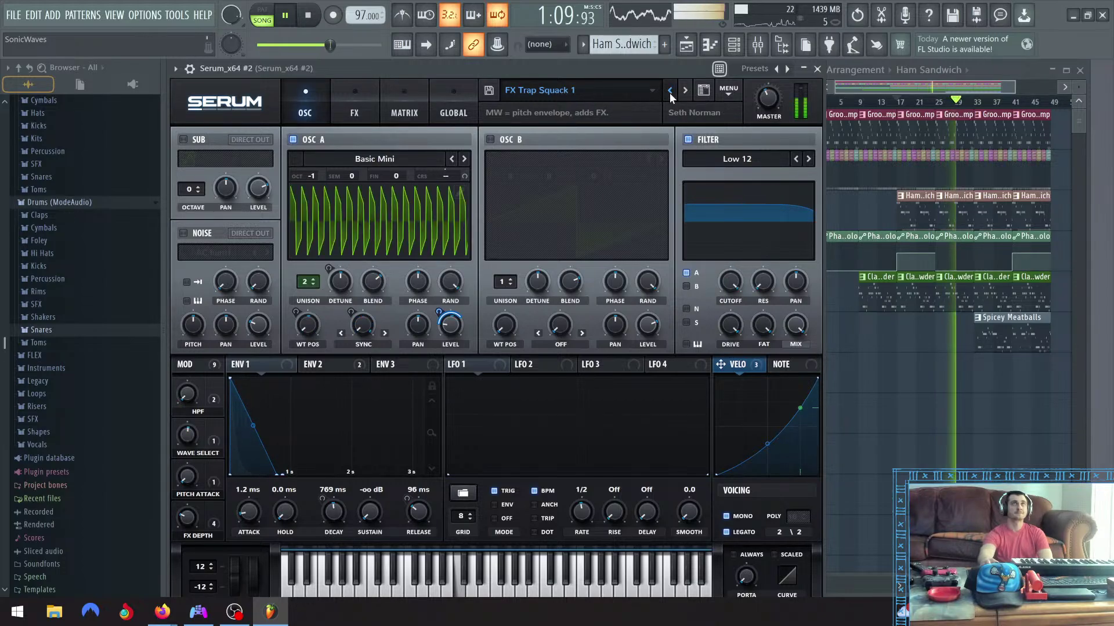
{"action": "left_click", "coordinate": [670, 93]}
{"action": "left_click", "coordinate": [669, 93]}
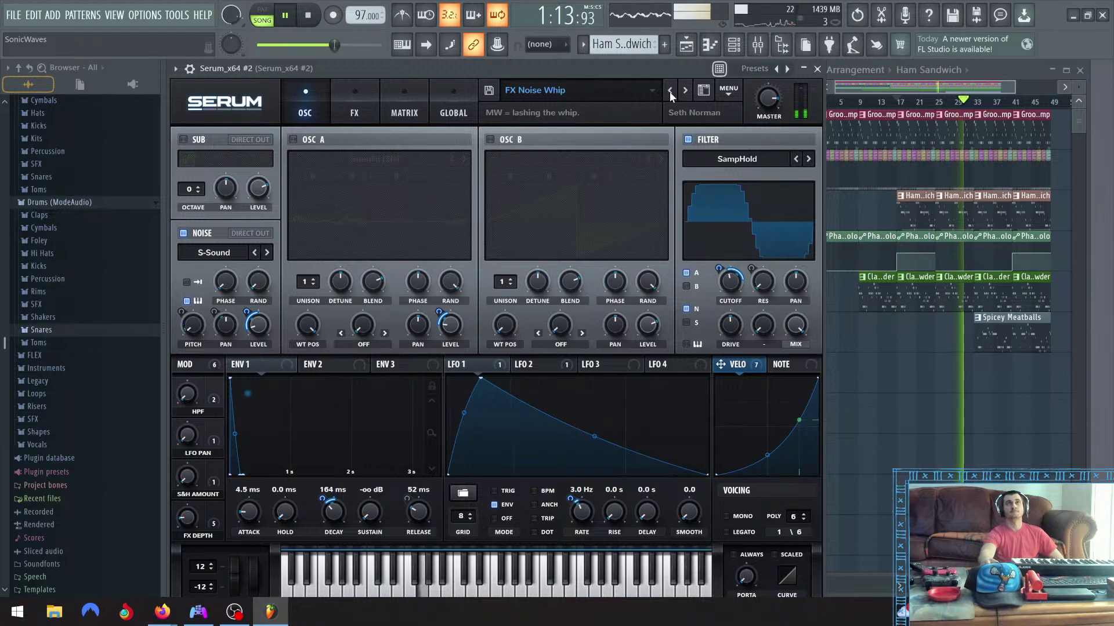
{"action": "left_click", "coordinate": [670, 93]}
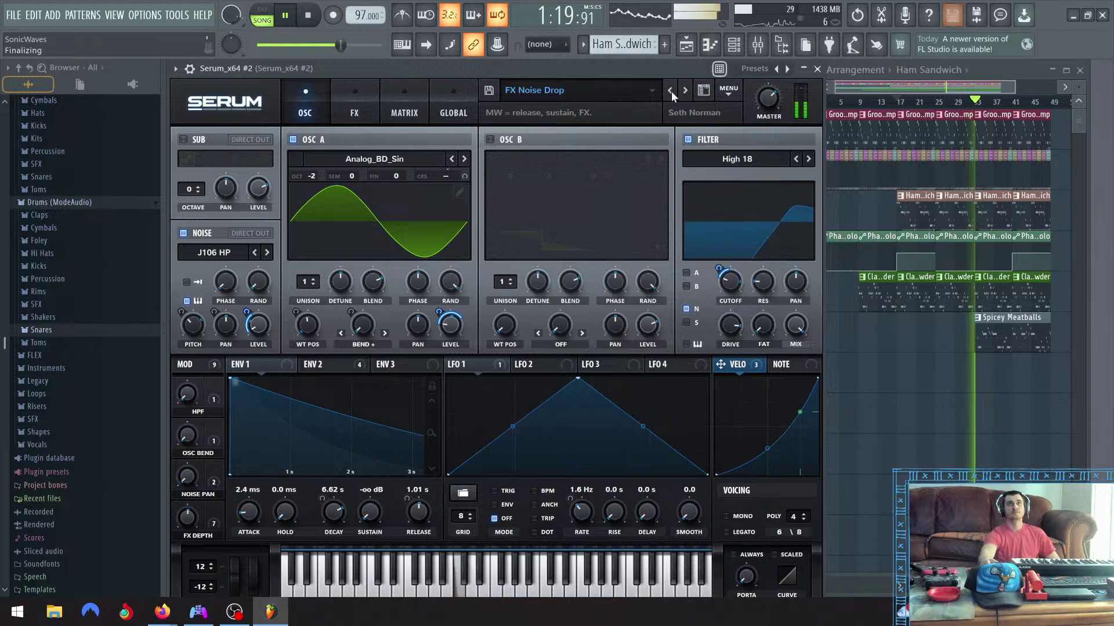
{"action": "left_click", "coordinate": [670, 92]}
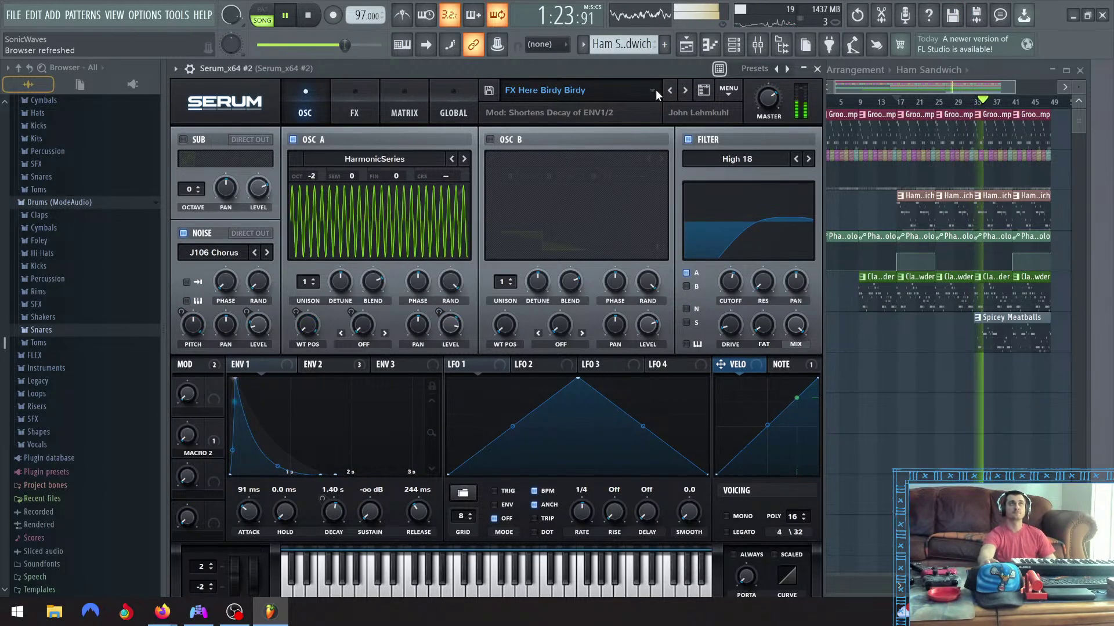
Restart playback from bar 17 and audition the FX Haunted Lightsaber and FX Falling Lizard presets in Serum_x64 #2
{"action": "left_click", "coordinate": [898, 102]}
{"action": "left_click", "coordinate": [540, 70]}
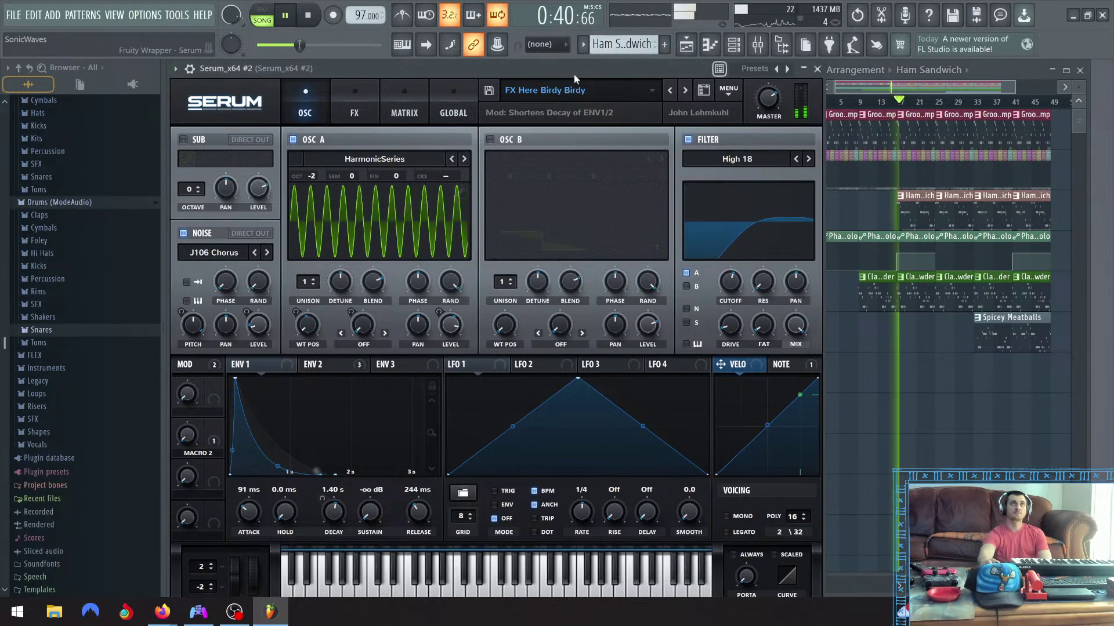
{"action": "left_click", "coordinate": [670, 91]}
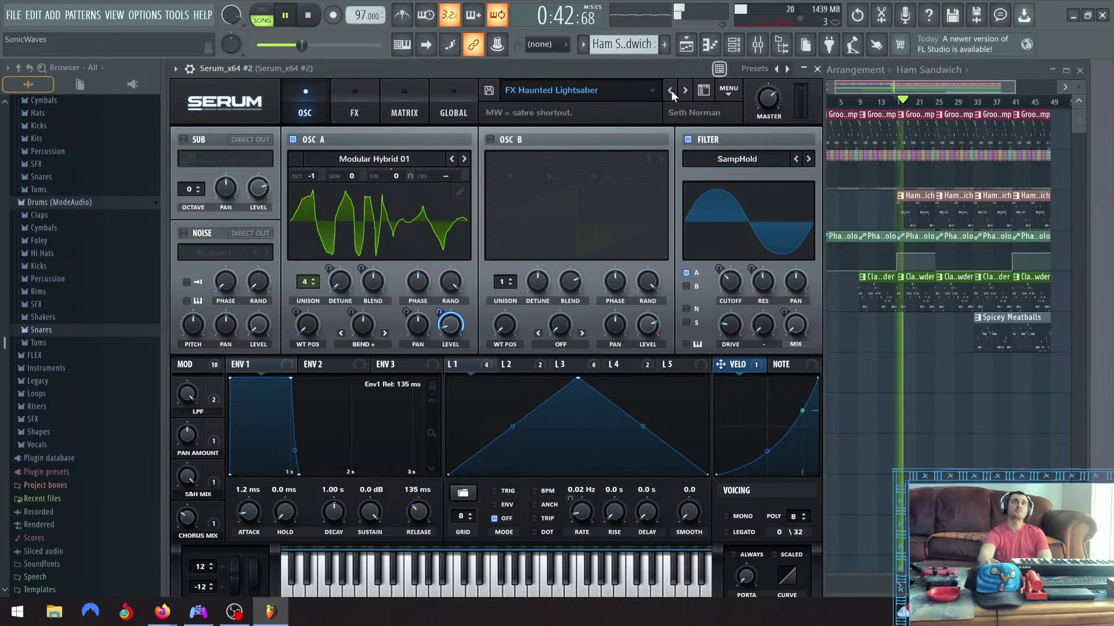
{"action": "left_click", "coordinate": [670, 90]}
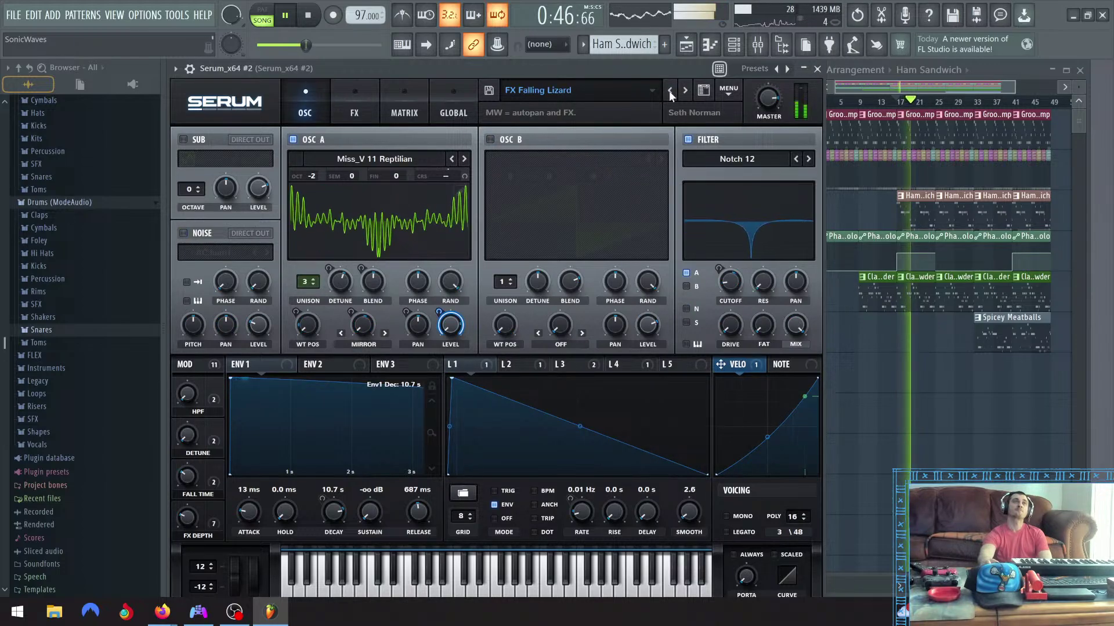
Audition the BPM presets against the song, from BPM SYN Sention back to BPM FX Groove Riser
{"action": "left_click", "coordinate": [669, 90]}
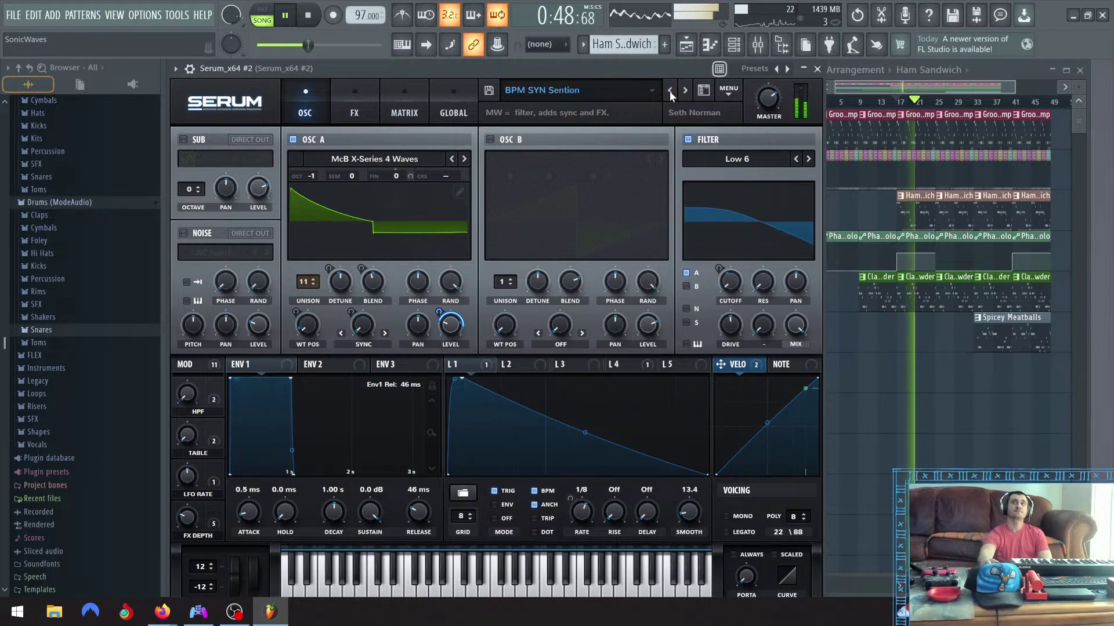
{"action": "left_click", "coordinate": [669, 90]}
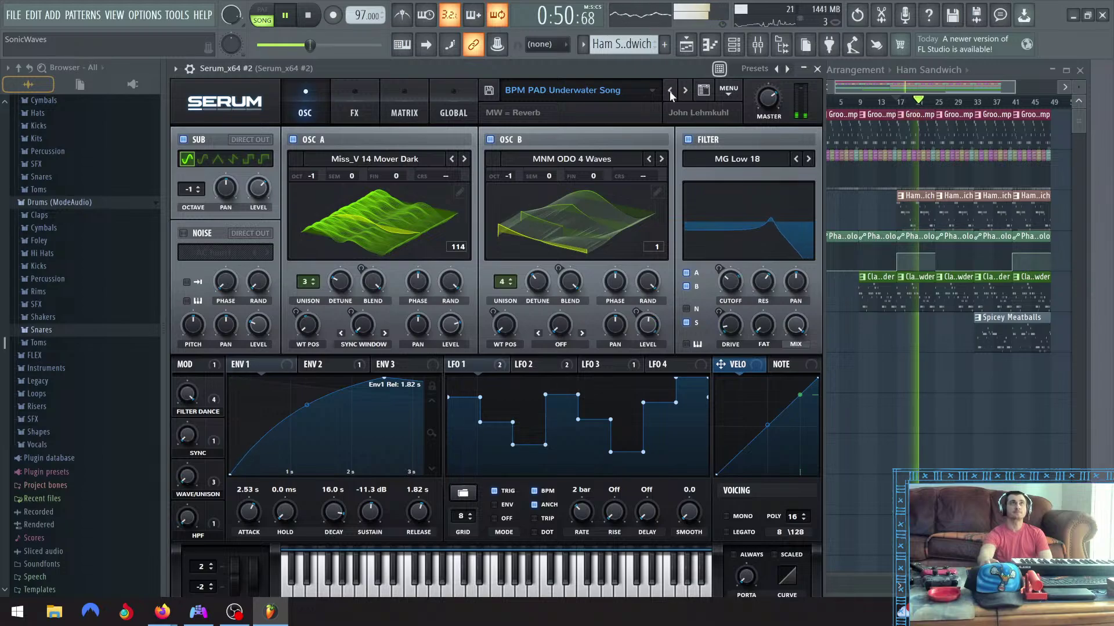
{"action": "left_click", "coordinate": [669, 90]}
{"action": "left_click", "coordinate": [670, 90]}
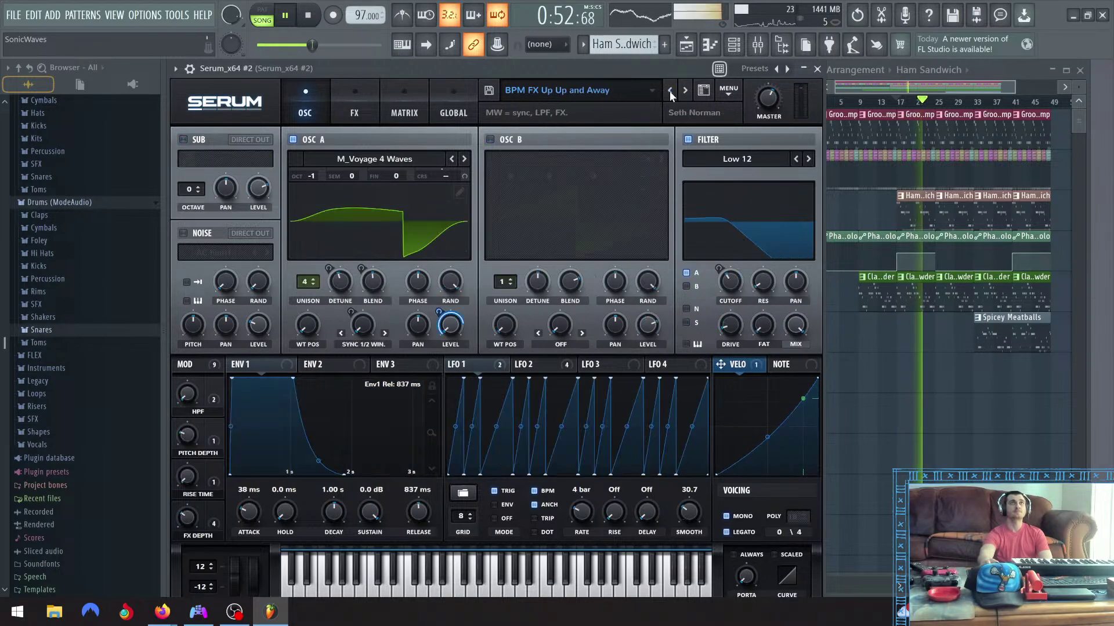
{"action": "left_click", "coordinate": [669, 91]}
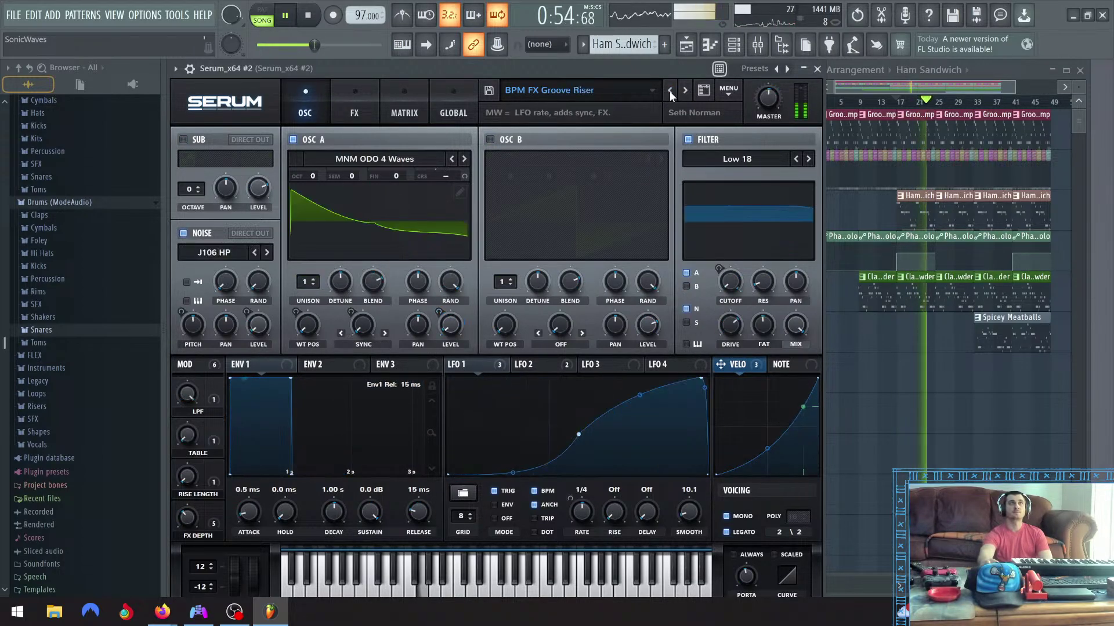
Try the BPM FX Cloud Upper Downer preset and load a SYN preset from PlugInGuru MegaWav Combo's MegaWav EPIC bank
{"action": "left_click", "coordinate": [669, 90]}
{"action": "left_click", "coordinate": [669, 90]}
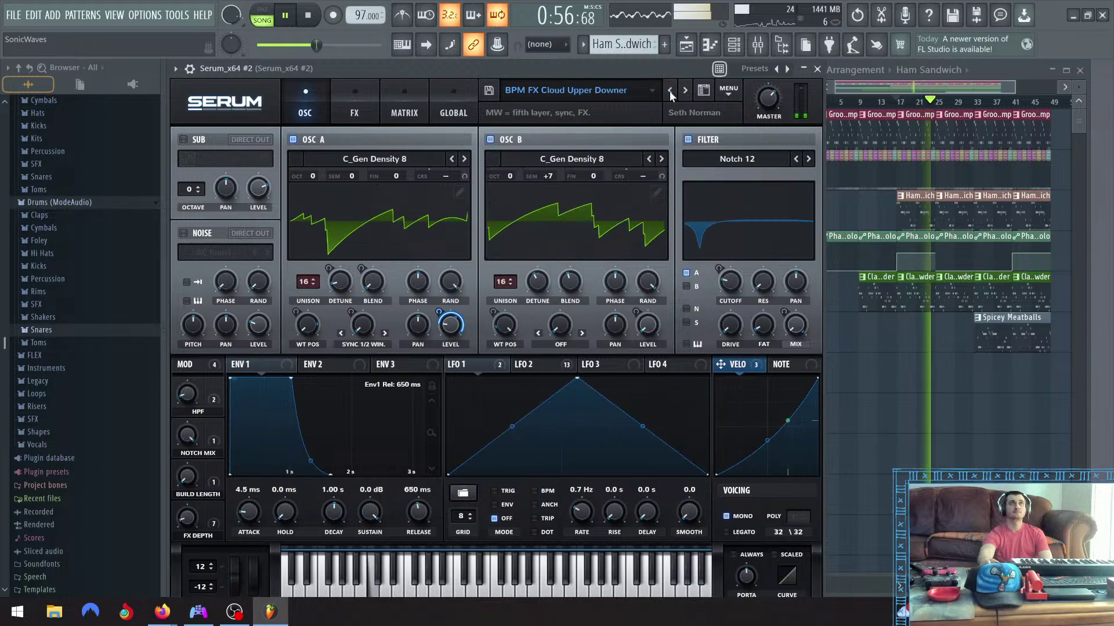
{"action": "left_click", "coordinate": [623, 92]}
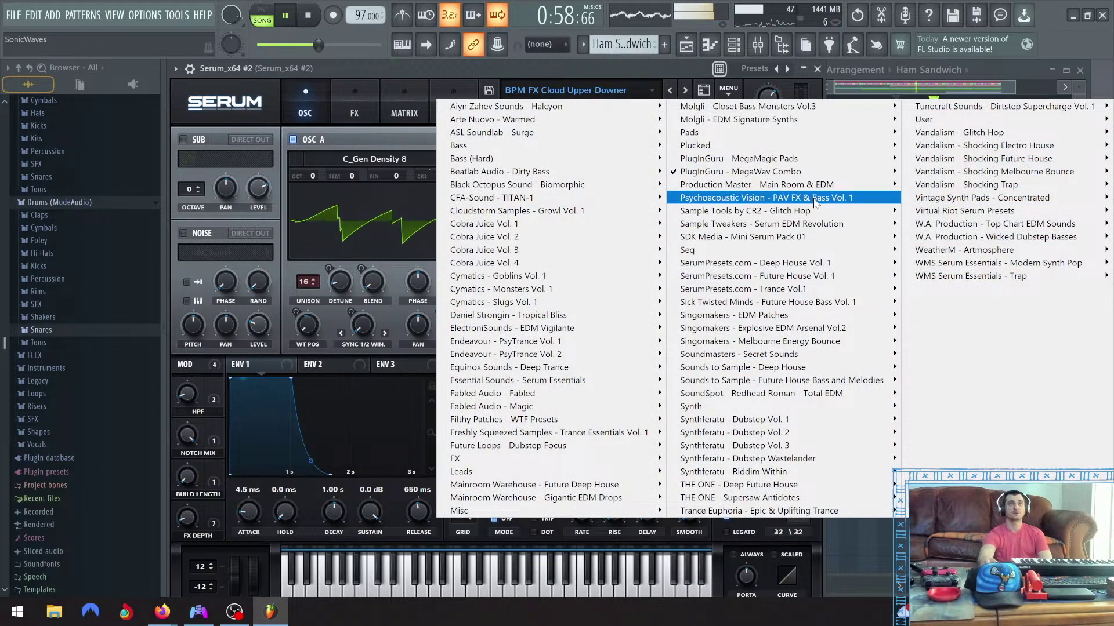
{"action": "mouse_move", "coordinate": [870, 171]}
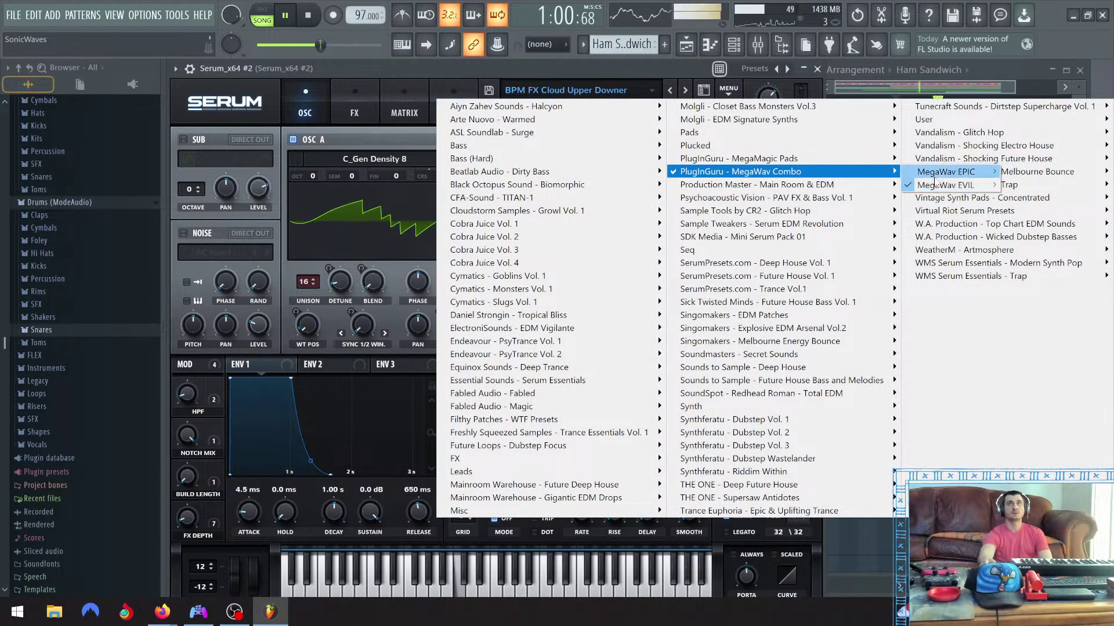
{"action": "mouse_move", "coordinate": [928, 172]}
{"action": "left_click", "coordinate": [851, 210]}
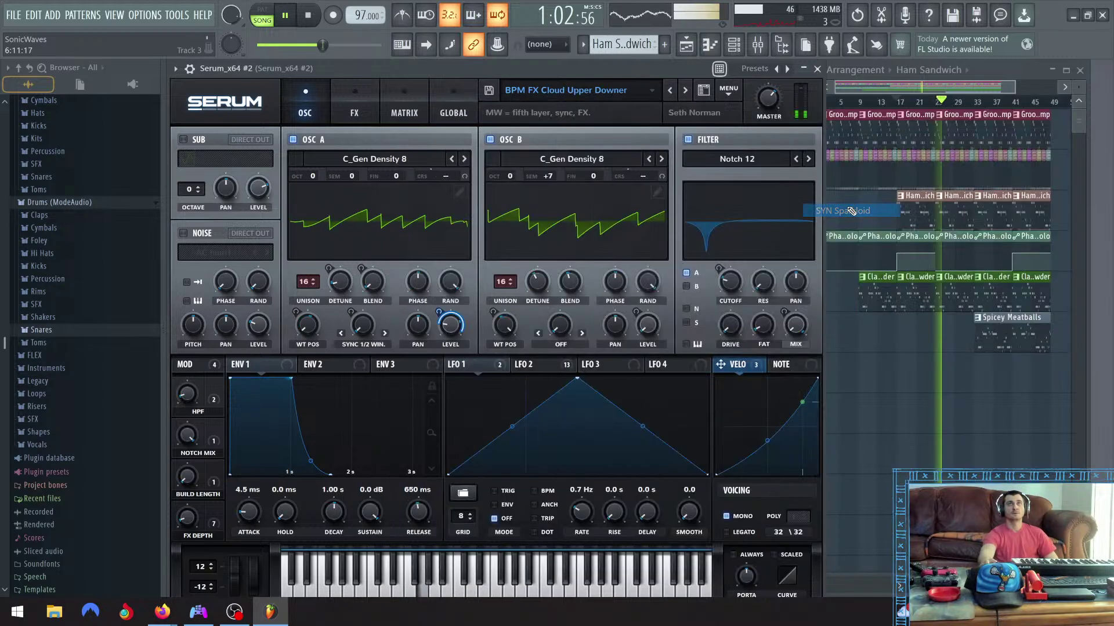
Audition the SYN presets against the song, from SYN Puffy Synth back to SYN Mission Man, and try SYN Mission Man Sine
{"action": "left_click", "coordinate": [670, 91]}
{"action": "left_click", "coordinate": [670, 90]}
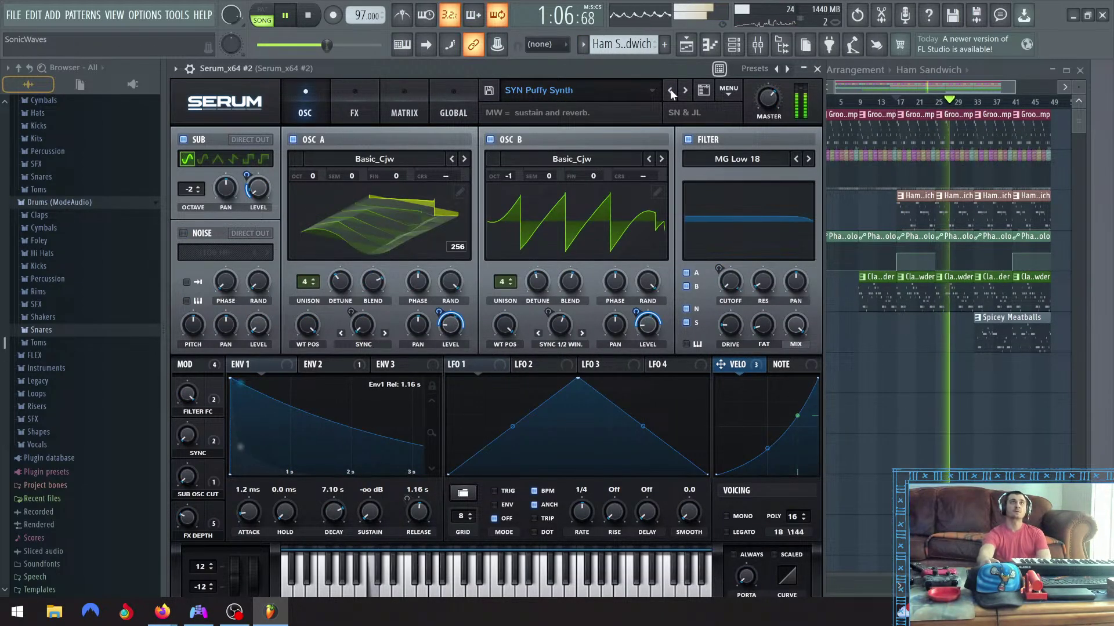
{"action": "left_click", "coordinate": [670, 90]}
{"action": "left_click", "coordinate": [670, 91]}
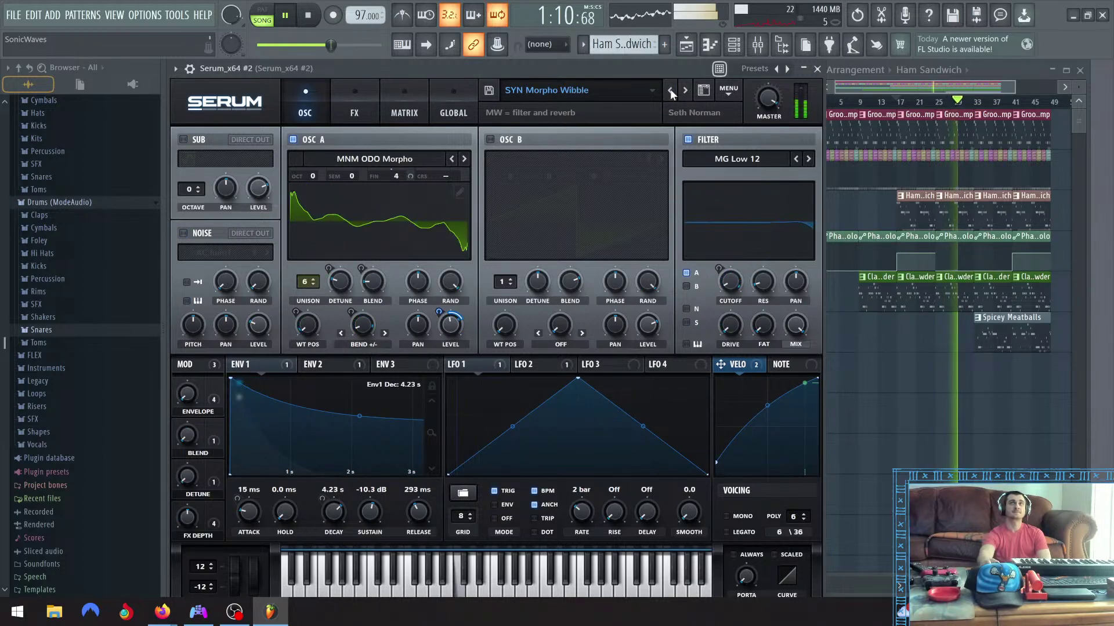
{"action": "left_click", "coordinate": [670, 91]}
{"action": "left_click_drag", "start_coordinate": [623, 65], "coordinate": [608, 297]}
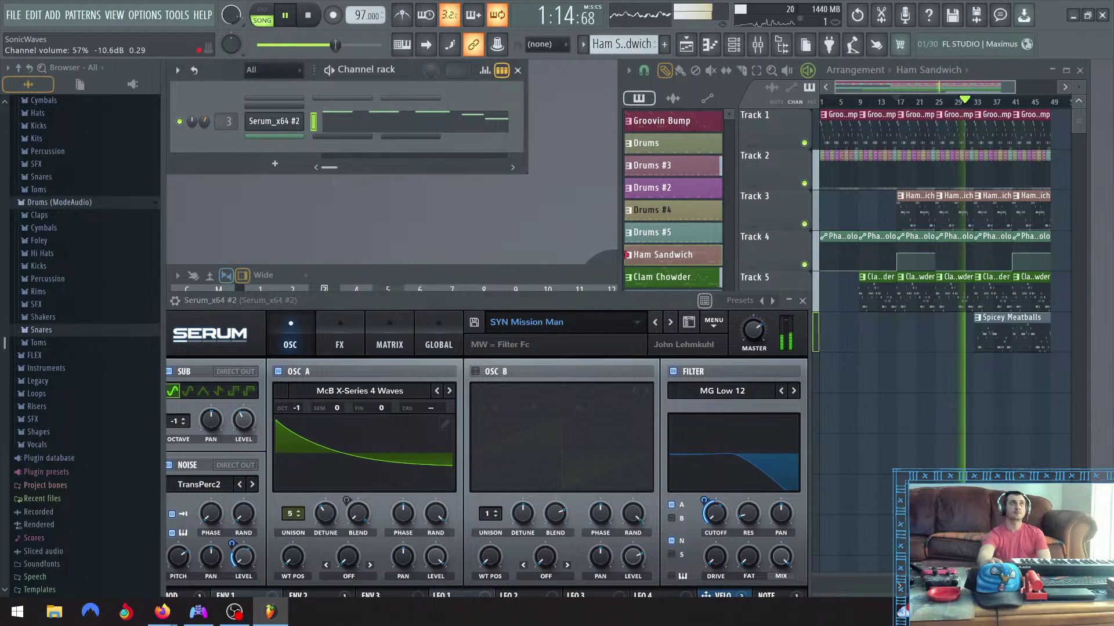
{"action": "left_click_drag", "start_coordinate": [482, 298], "coordinate": [503, 116]}
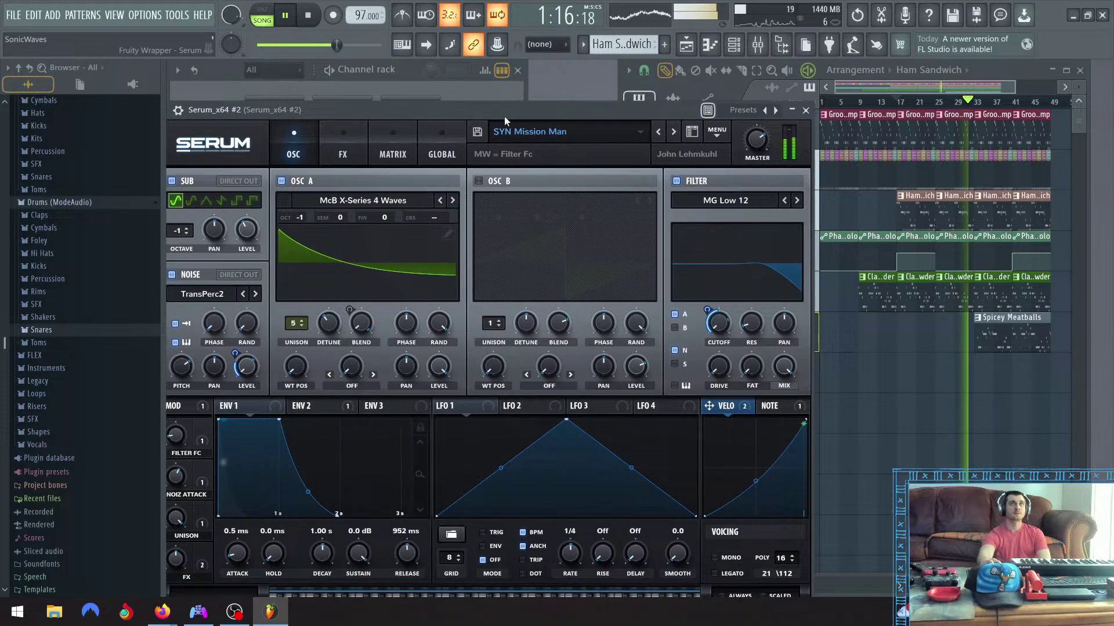
{"action": "left_click", "coordinate": [673, 132]}
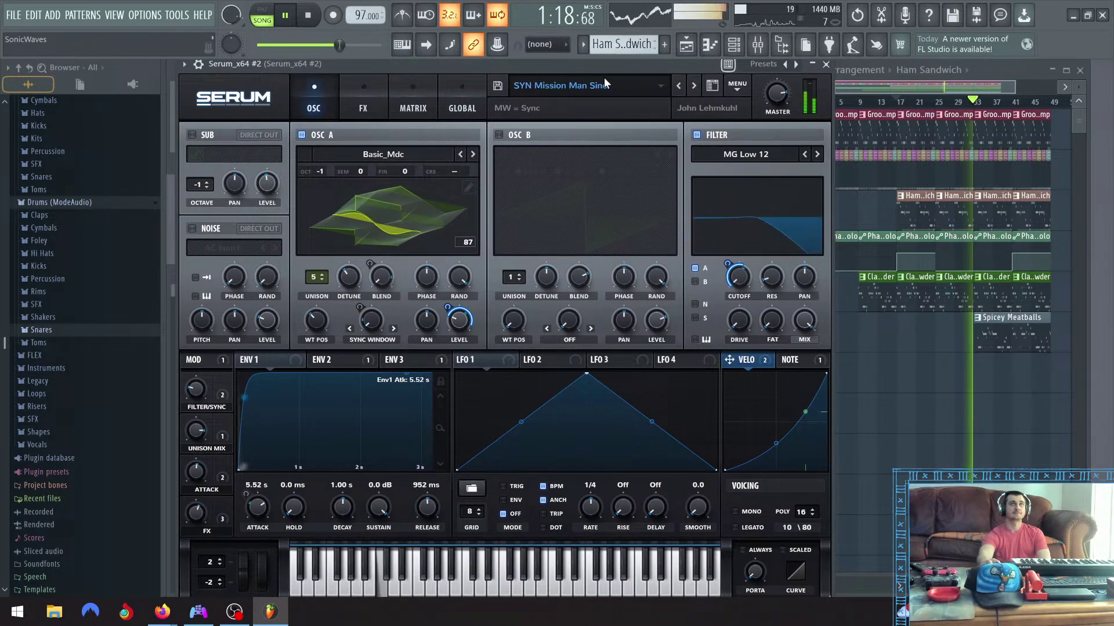
Restart playback from bar 17 and audition the SYN presets from SYN Mission Man Random back to SYN Ghost Chime
{"action": "left_click", "coordinate": [896, 102]}
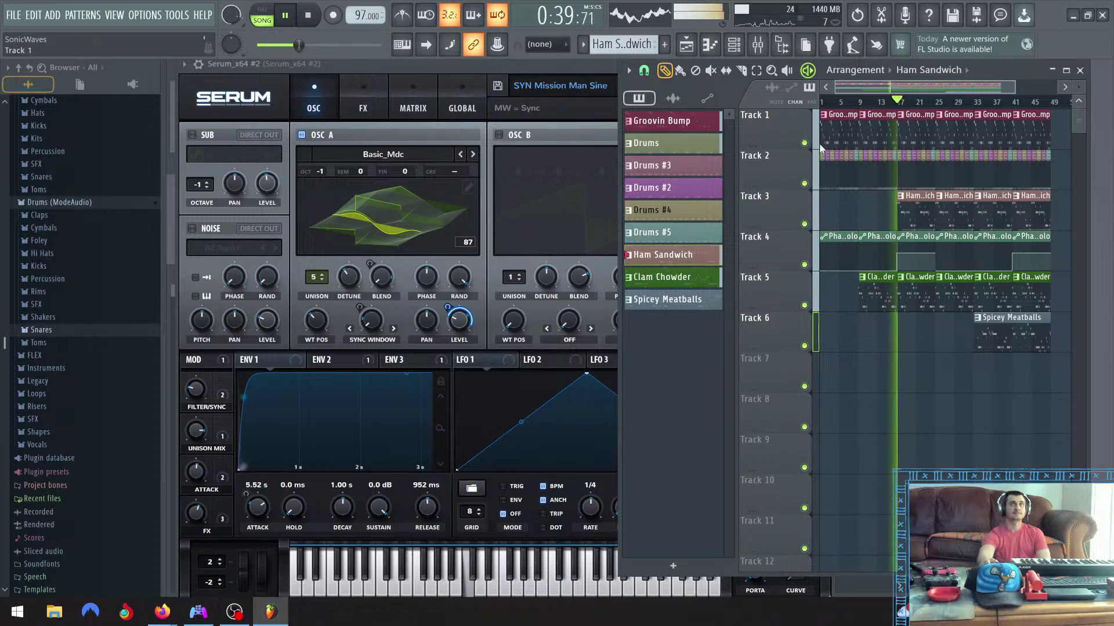
{"action": "left_click", "coordinate": [528, 68]}
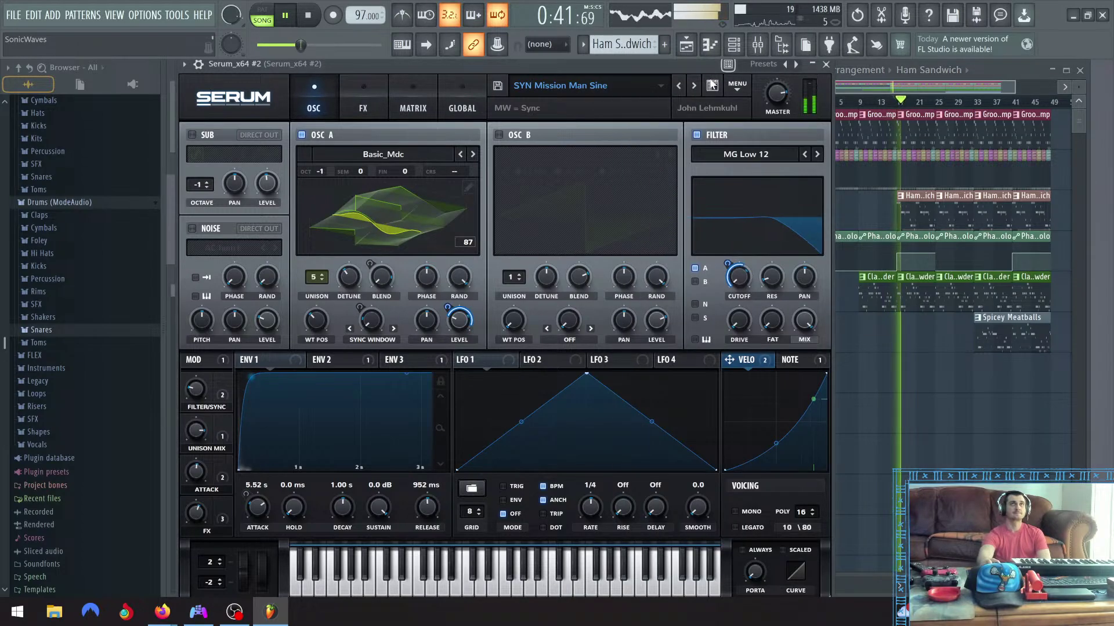
{"action": "left_click", "coordinate": [678, 86]}
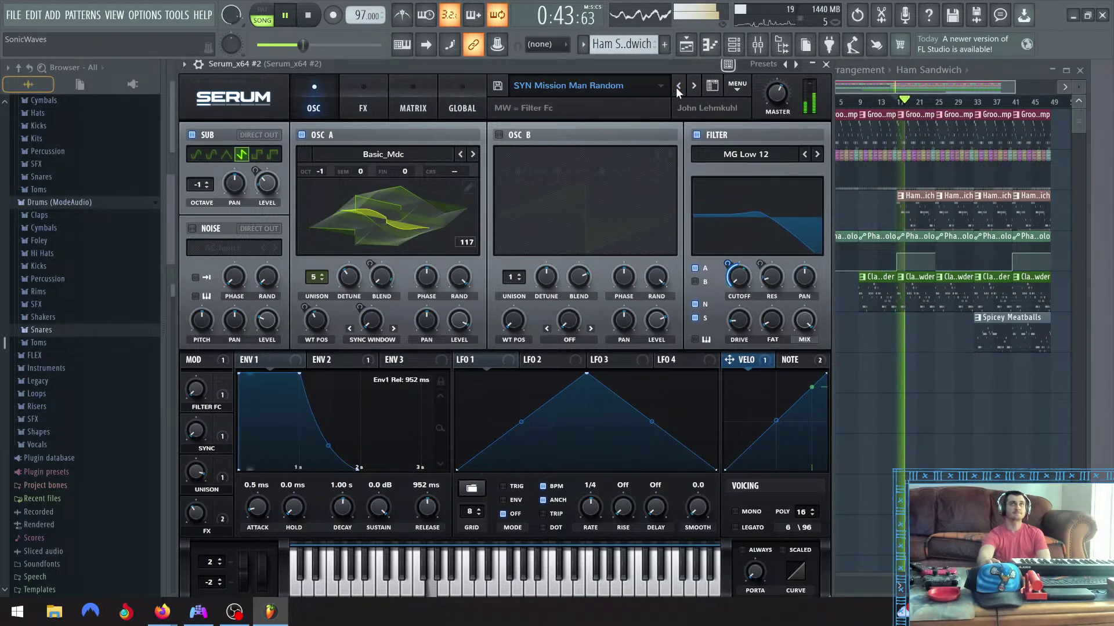
{"action": "left_click", "coordinate": [677, 86]}
{"action": "left_click", "coordinate": [677, 85]}
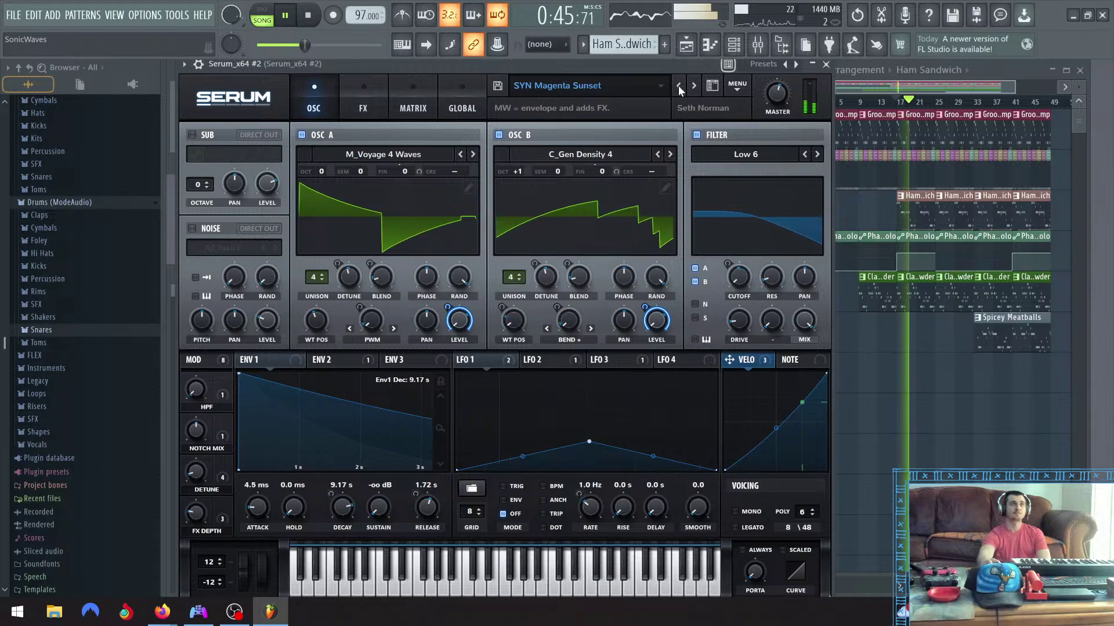
{"action": "left_click", "coordinate": [677, 86]}
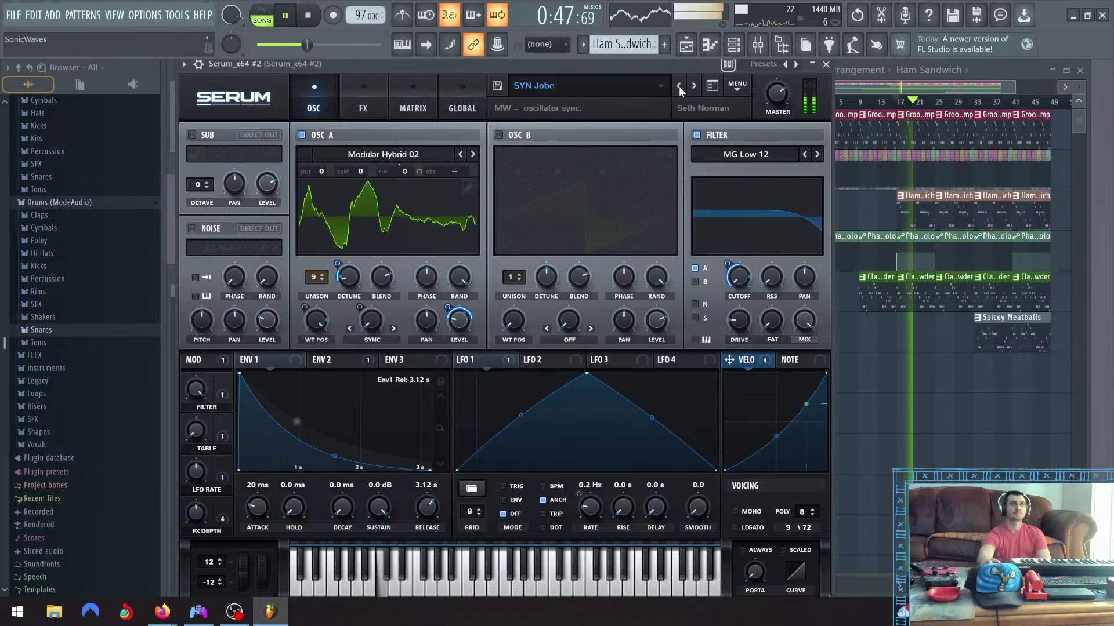
{"action": "left_click", "coordinate": [679, 86]}
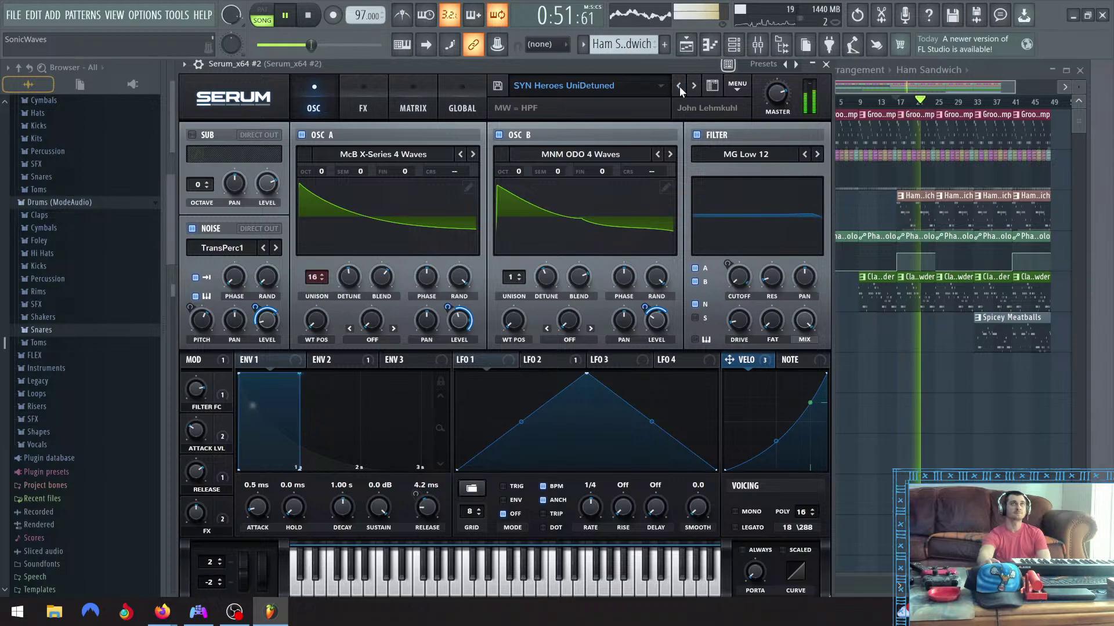
{"action": "left_click", "coordinate": [679, 86]}
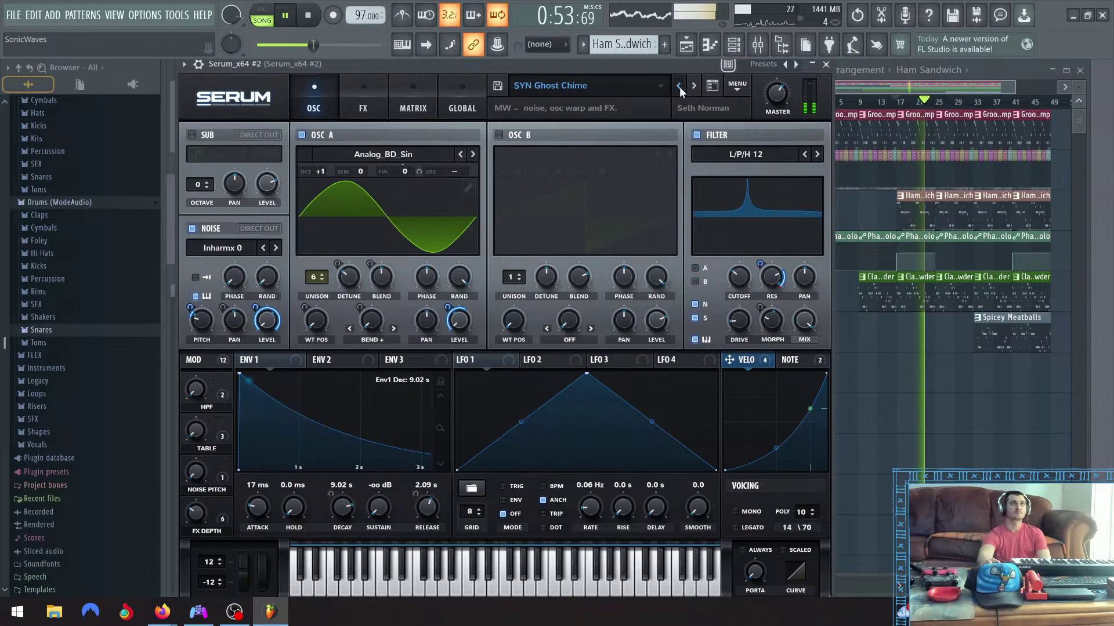
Audition the remaining presets against the song, from SYN EDM Bright n Happy back to PLUCK Sky Doctor
{"action": "left_click", "coordinate": [680, 86]}
{"action": "left_click", "coordinate": [680, 86]}
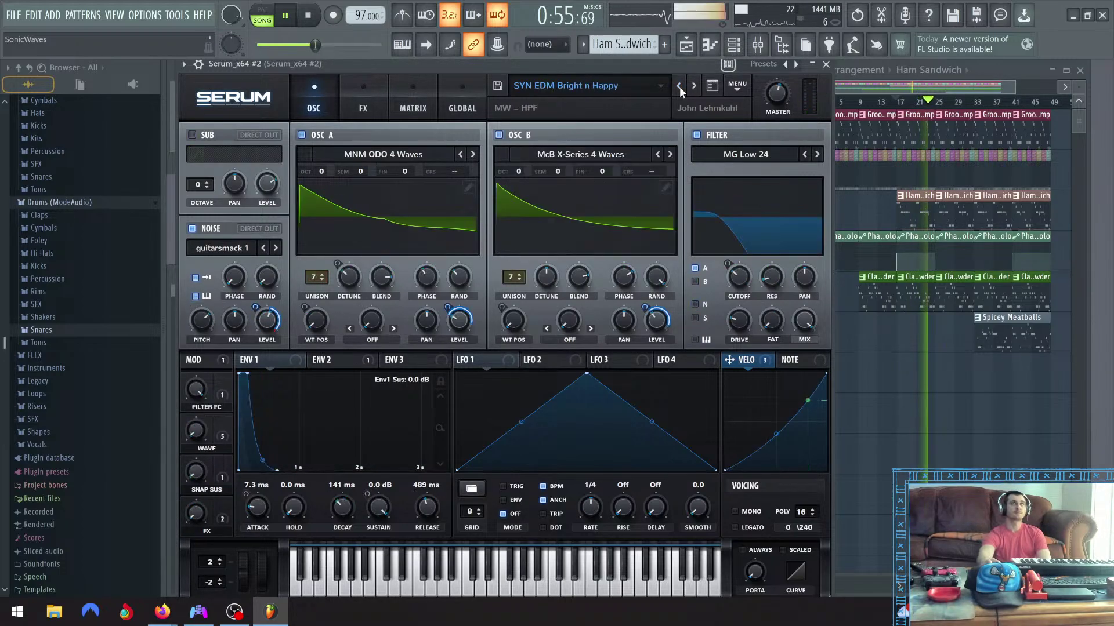
{"action": "left_click", "coordinate": [680, 86]}
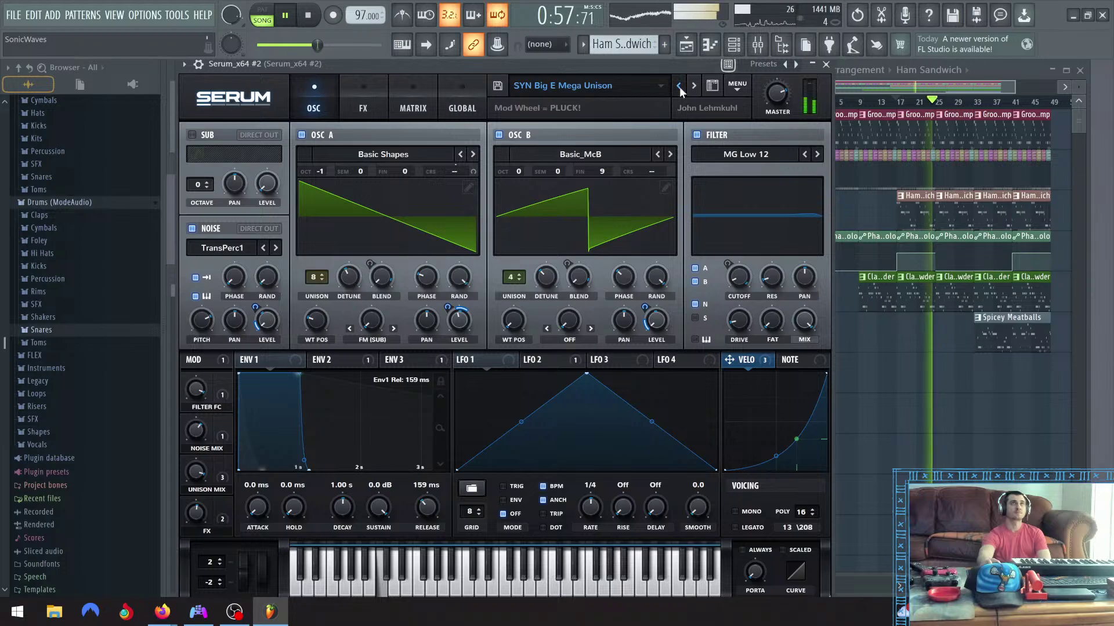
{"action": "left_click", "coordinate": [680, 86]}
{"action": "left_click", "coordinate": [680, 86]}
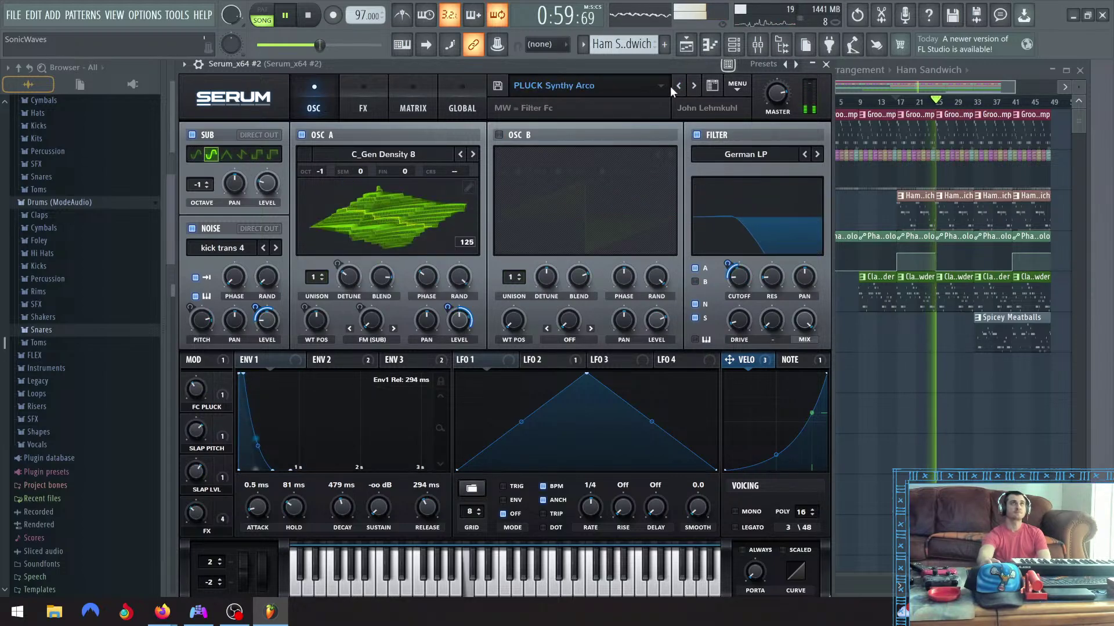
{"action": "left_click", "coordinate": [677, 85]}
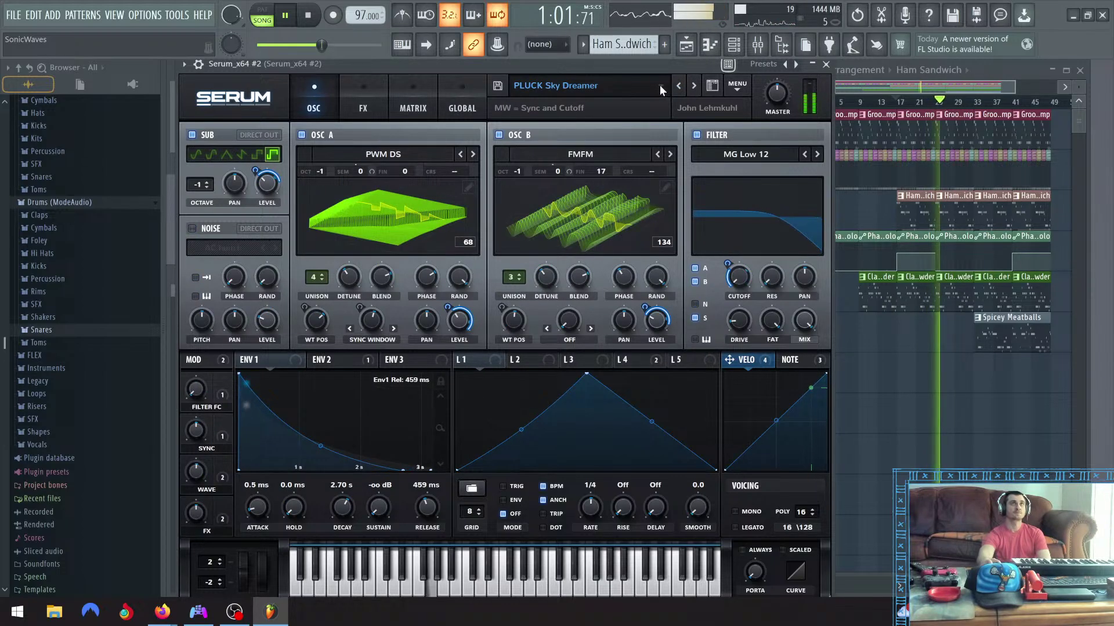
{"action": "left_click", "coordinate": [677, 86]}
Audition SY Take Me Higher and SY Rock Out from the Daniel Strongin - Tropical Bliss bank
{"action": "left_click", "coordinate": [643, 85]}
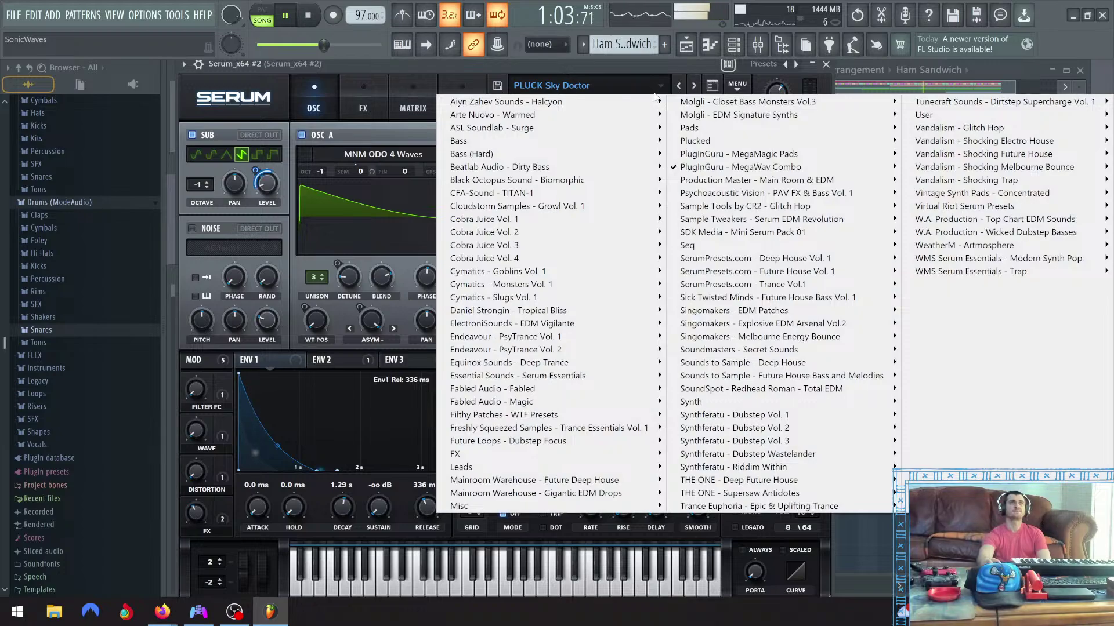
{"action": "mouse_move", "coordinate": [564, 312]}
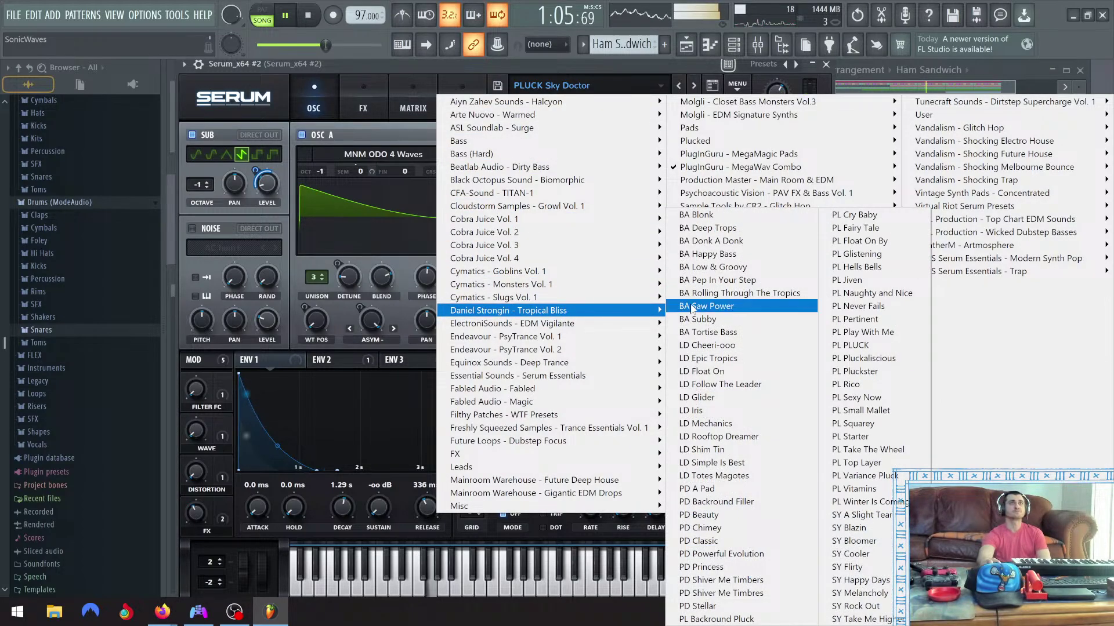
{"action": "left_click", "coordinate": [870, 620]}
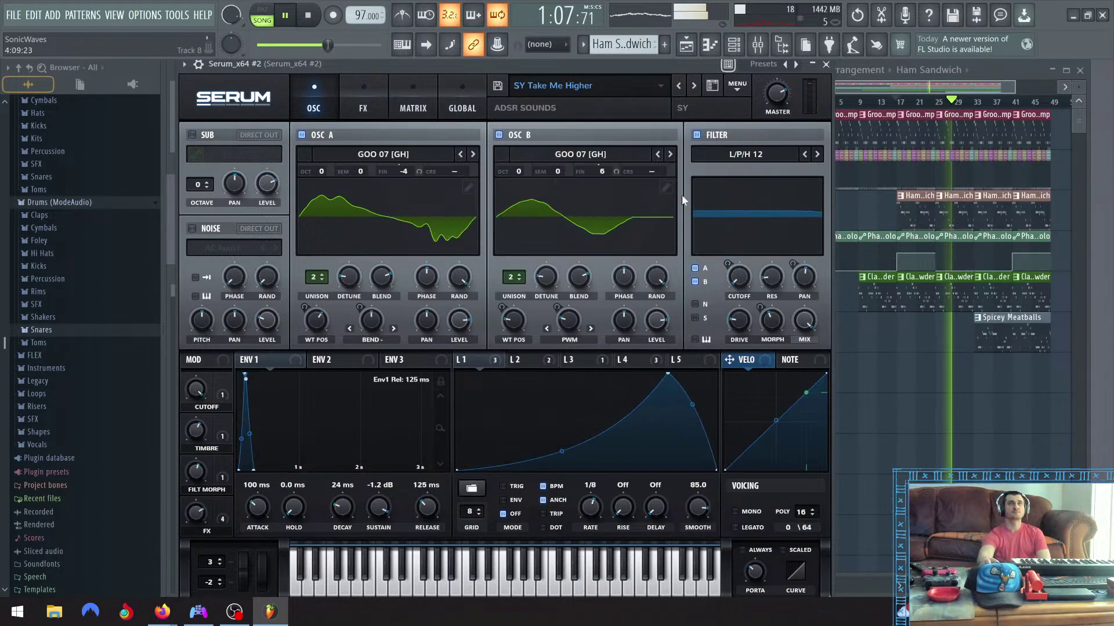
{"action": "left_click", "coordinate": [678, 85]}
Load the SYN-TalkSyn04 preset from the ElectroniSounds - EDM Vigilante bank
{"action": "left_click", "coordinate": [573, 86]}
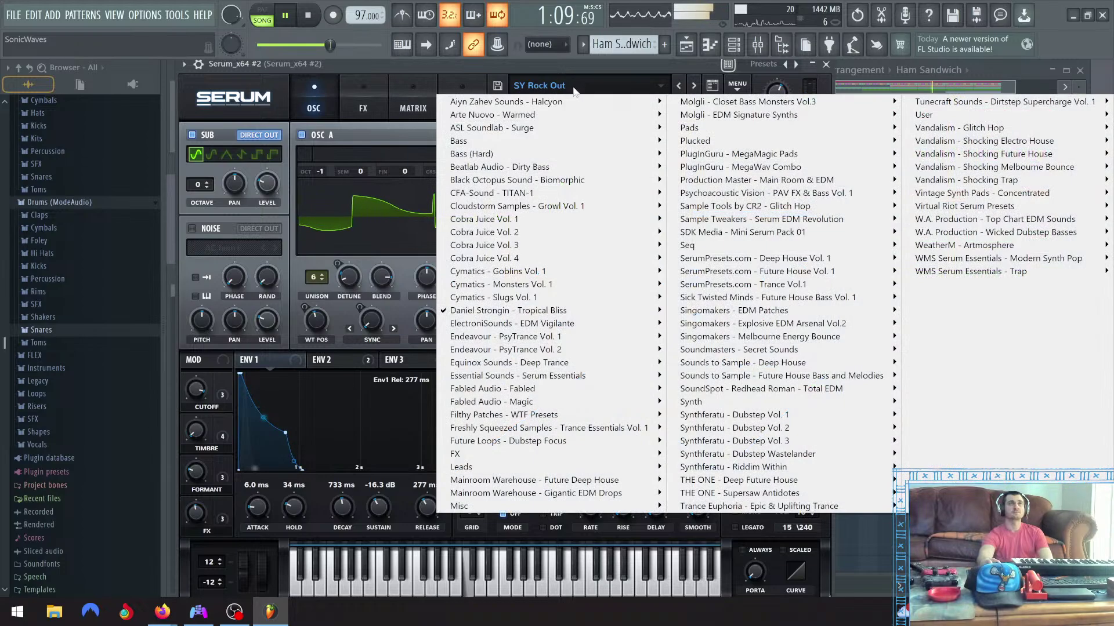
{"action": "mouse_move", "coordinate": [644, 366]}
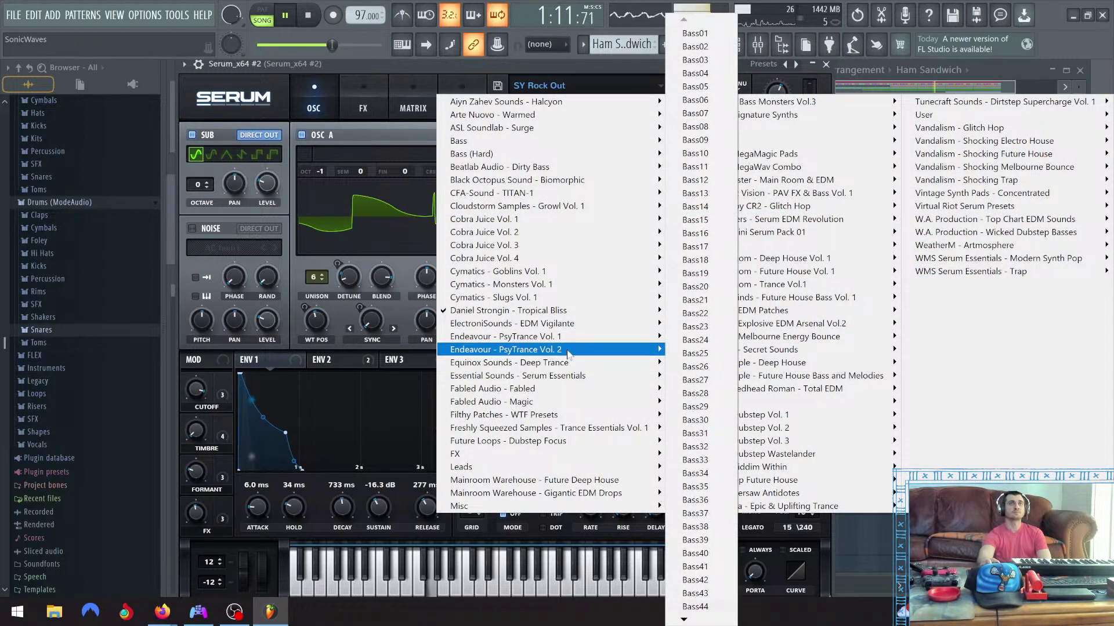
{"action": "mouse_move", "coordinate": [568, 353]}
{"action": "mouse_move", "coordinate": [571, 325]}
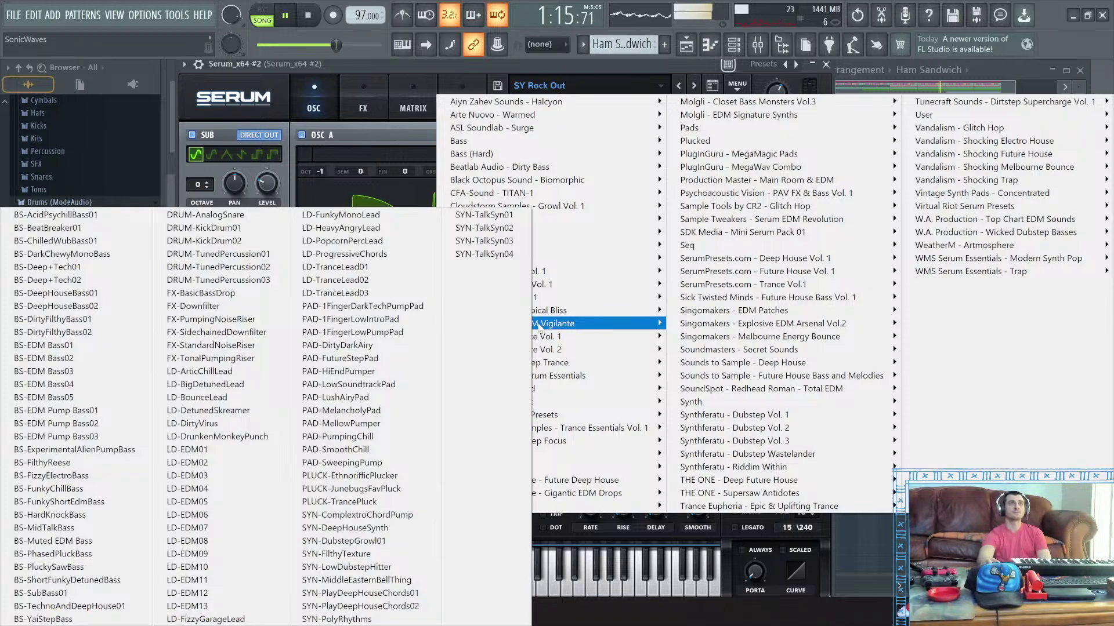
{"action": "left_click", "coordinate": [490, 254]}
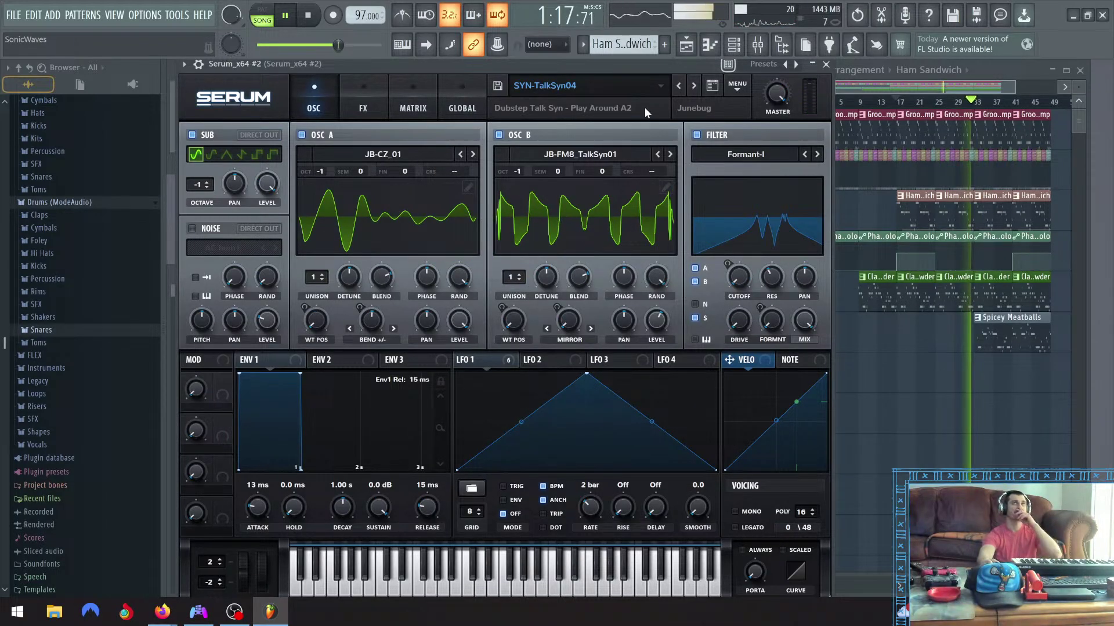
Audition the EDM Vigilante presets against the song, from SYN-TalkSyn03 back to SYN-PlayDeepHouseChords02
{"action": "left_click", "coordinate": [678, 85]}
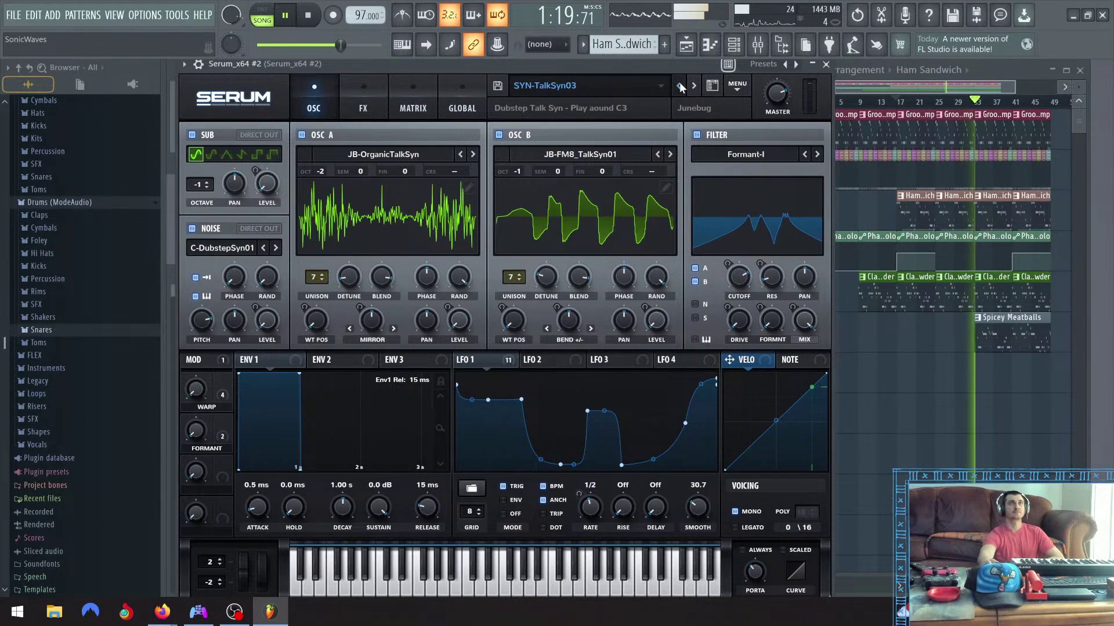
{"action": "left_click", "coordinate": [680, 85]}
{"action": "left_click", "coordinate": [680, 86]}
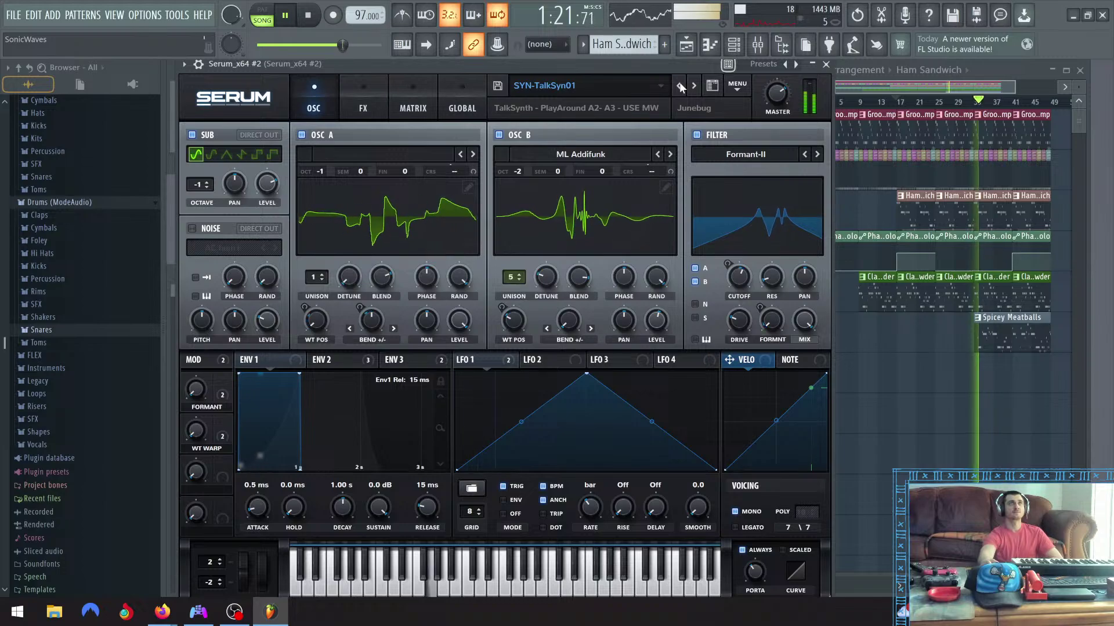
{"action": "left_click", "coordinate": [680, 85]}
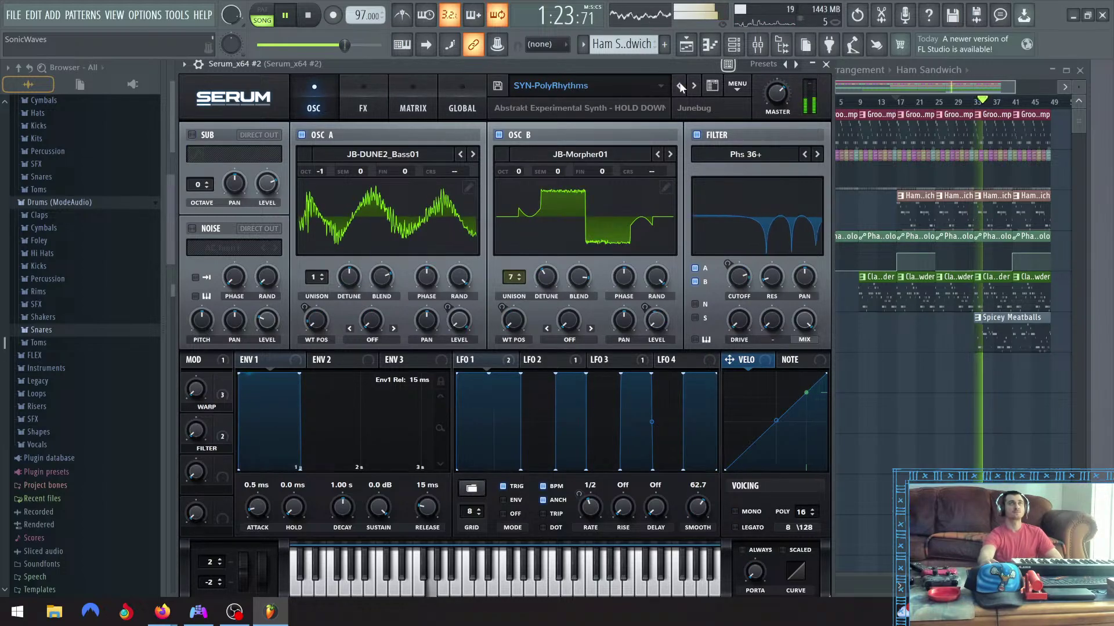
{"action": "left_click", "coordinate": [680, 86]}
Restart playback just before bar 17 and compare SYN-PlayDeepHouseChords01 with SYN-PlayDeepHouseChords02, ending on SYN-PlayDeepHouseChords02
{"action": "left_click", "coordinate": [891, 105]}
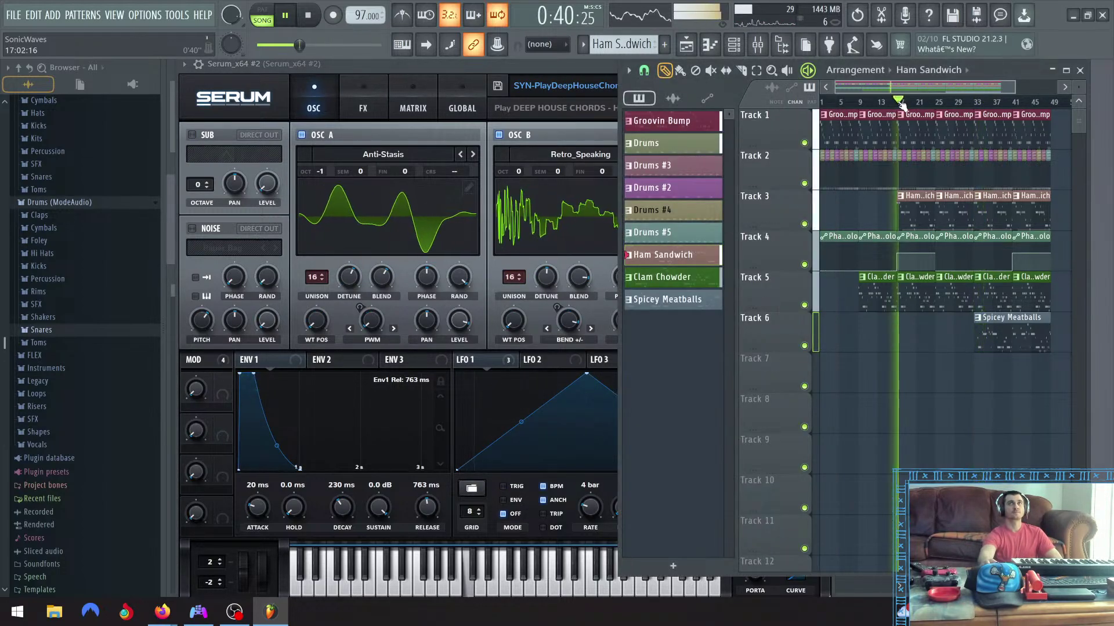
{"action": "left_click", "coordinate": [891, 106]}
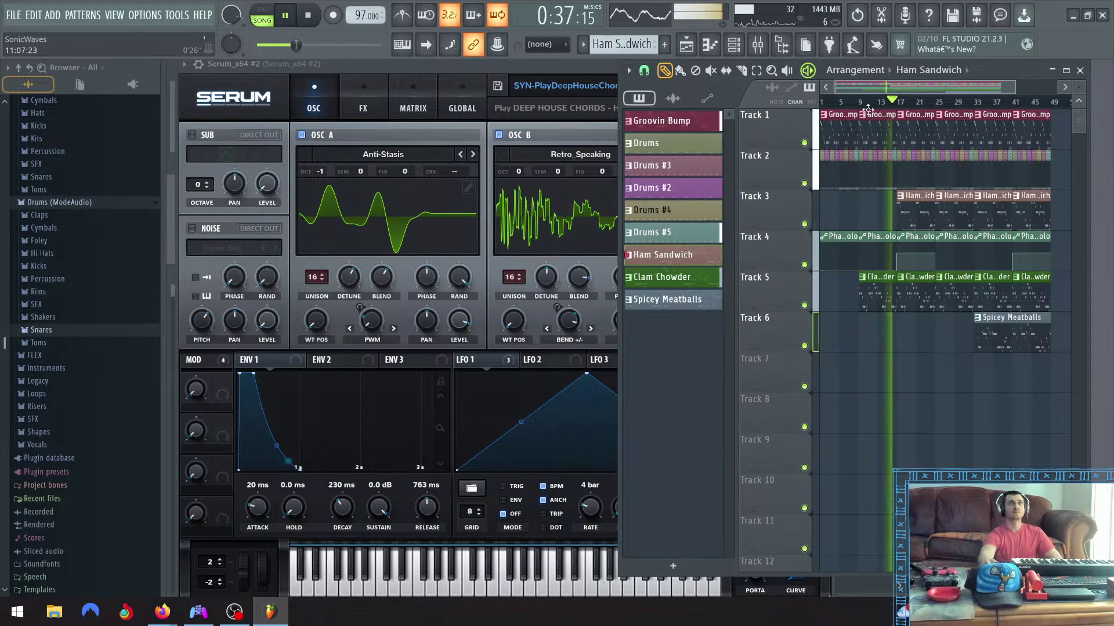
{"action": "left_click", "coordinate": [559, 70]}
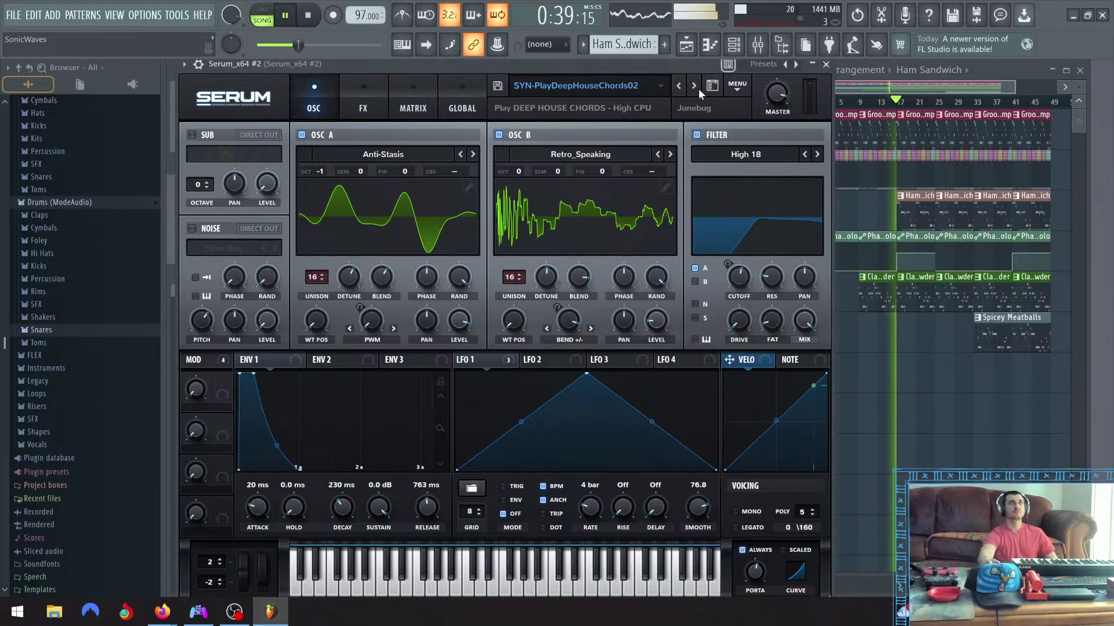
{"action": "left_click", "coordinate": [680, 85]}
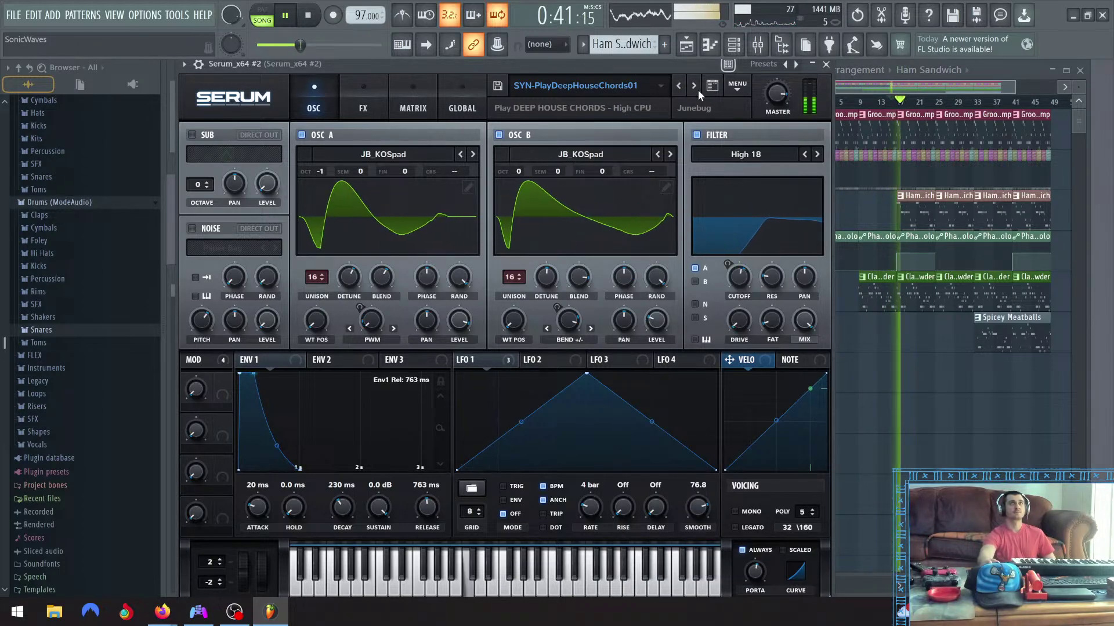
{"action": "left_click", "coordinate": [694, 88]}
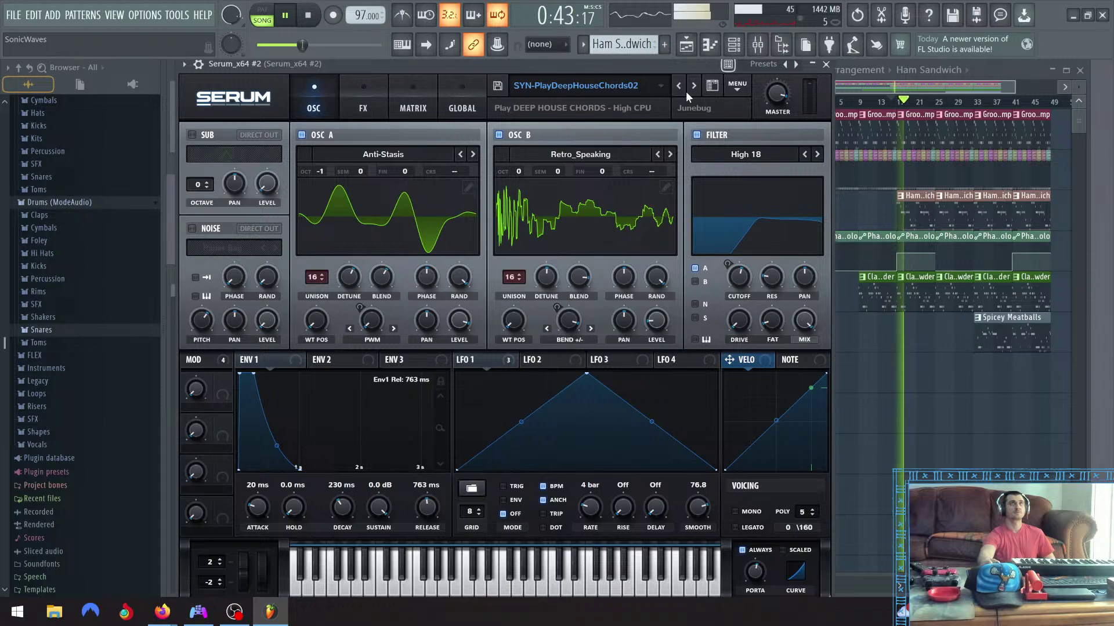
Audition the EDM Vigilante presets against the song, going back from SYN-PlayDeepHouseChords02 to SYN-DeepHouseSynth
{"action": "left_click", "coordinate": [679, 86]}
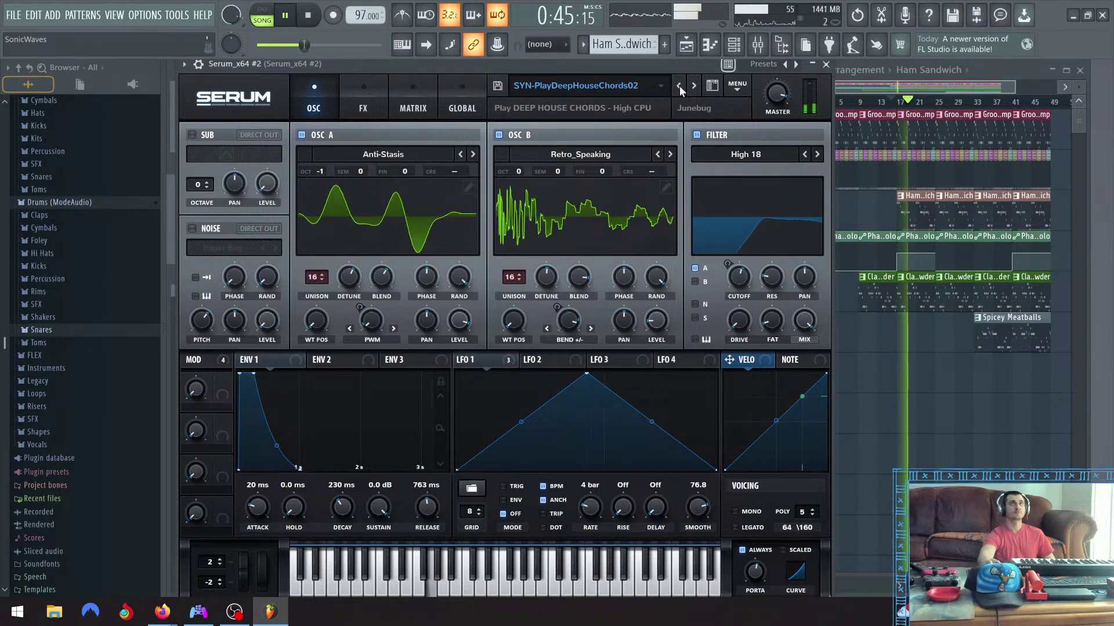
{"action": "left_click", "coordinate": [680, 86]}
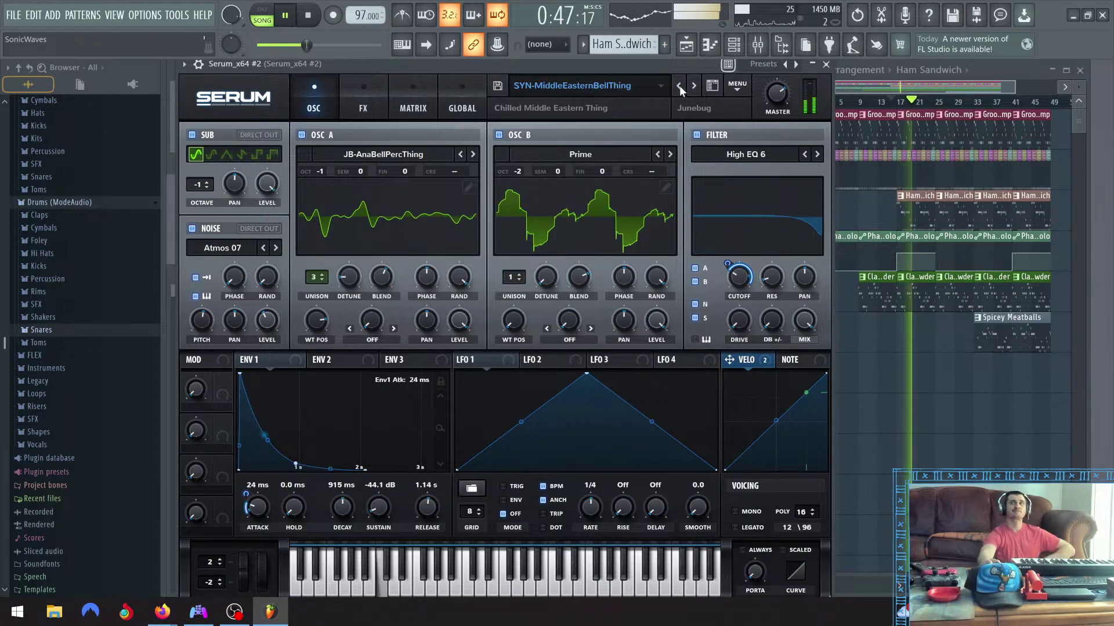
{"action": "left_click", "coordinate": [680, 86]}
{"action": "left_click", "coordinate": [679, 85]}
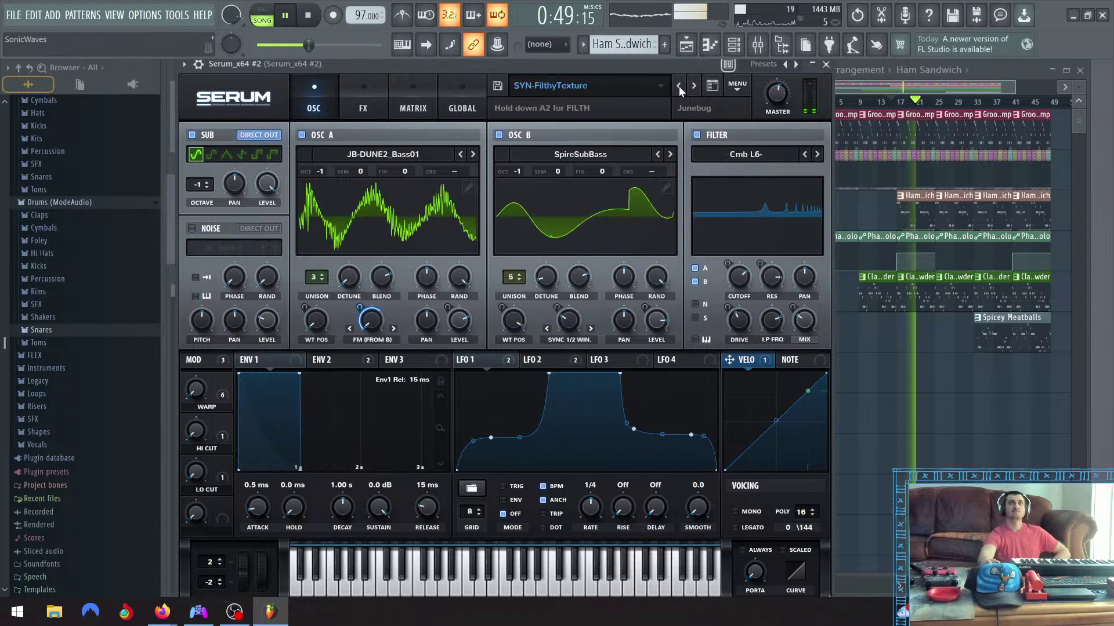
{"action": "left_click", "coordinate": [678, 86]}
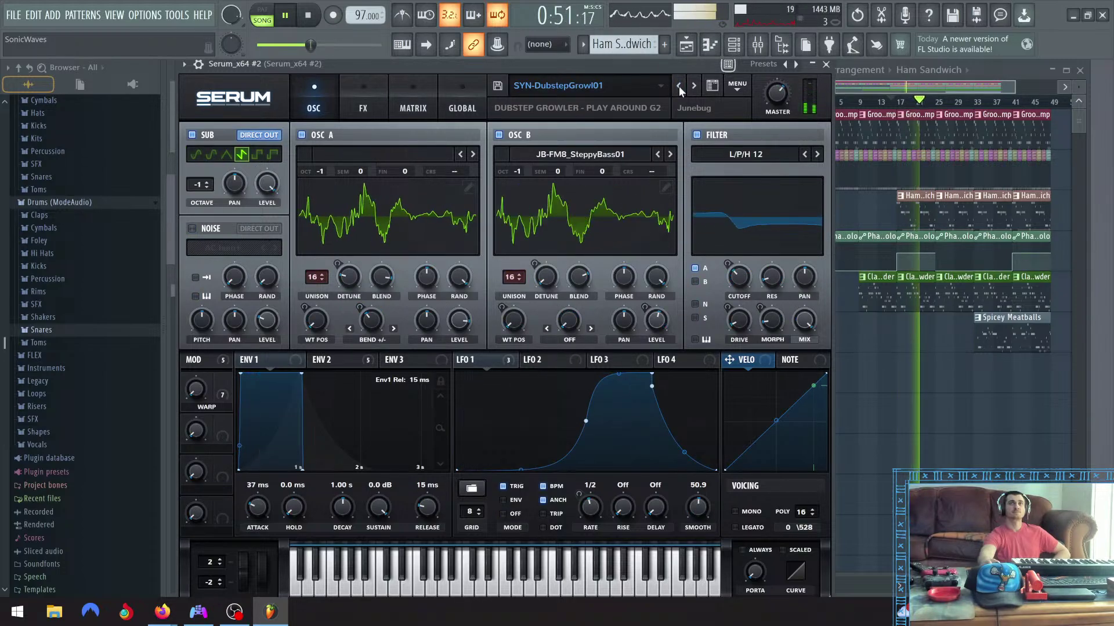
{"action": "left_click", "coordinate": [678, 86]}
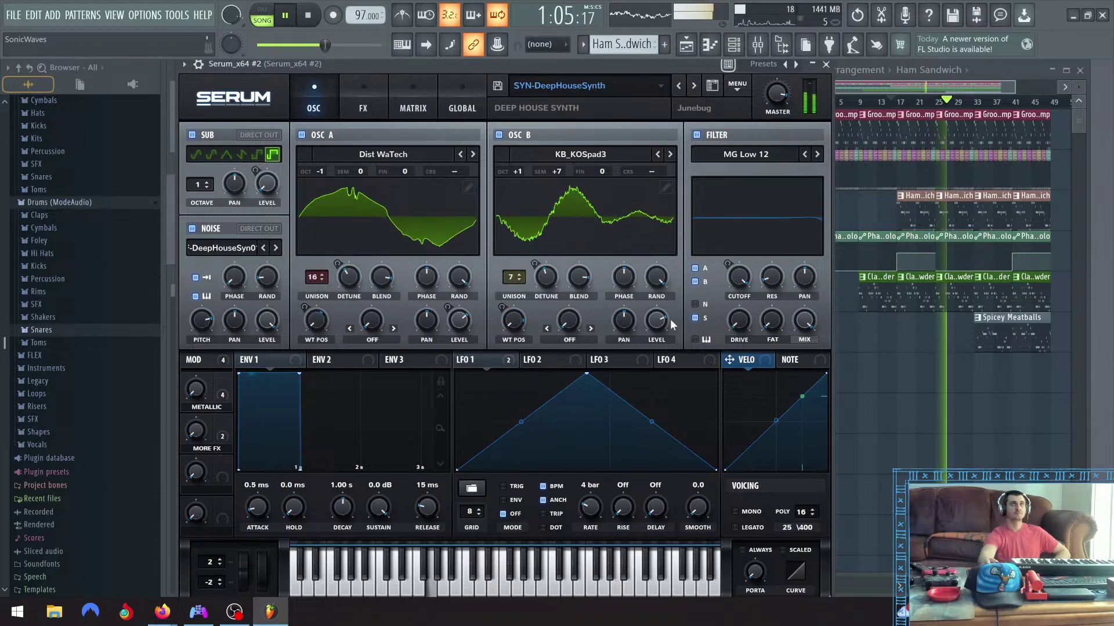
Set the SYN-DeepHouseSynth filter's Fat to 100% and its resonance to 31%, and show LFO 1's modulation targets
{"action": "left_click_drag", "start_coordinate": [770, 322], "coordinate": [774, 305]}
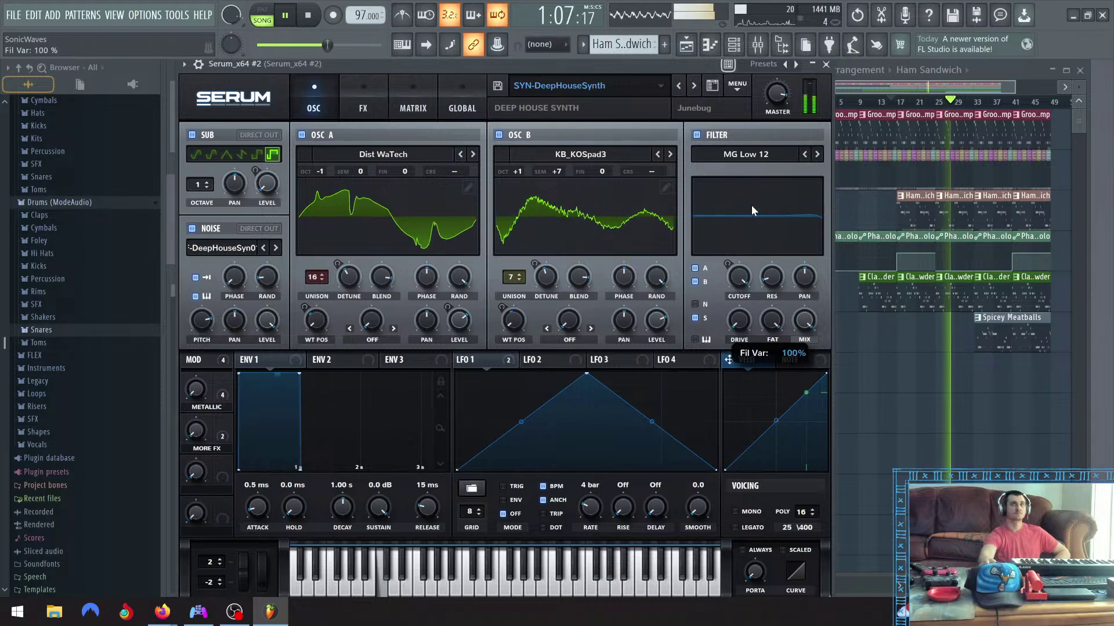
{"action": "left_click_drag", "start_coordinate": [752, 210], "coordinate": [751, 204]}
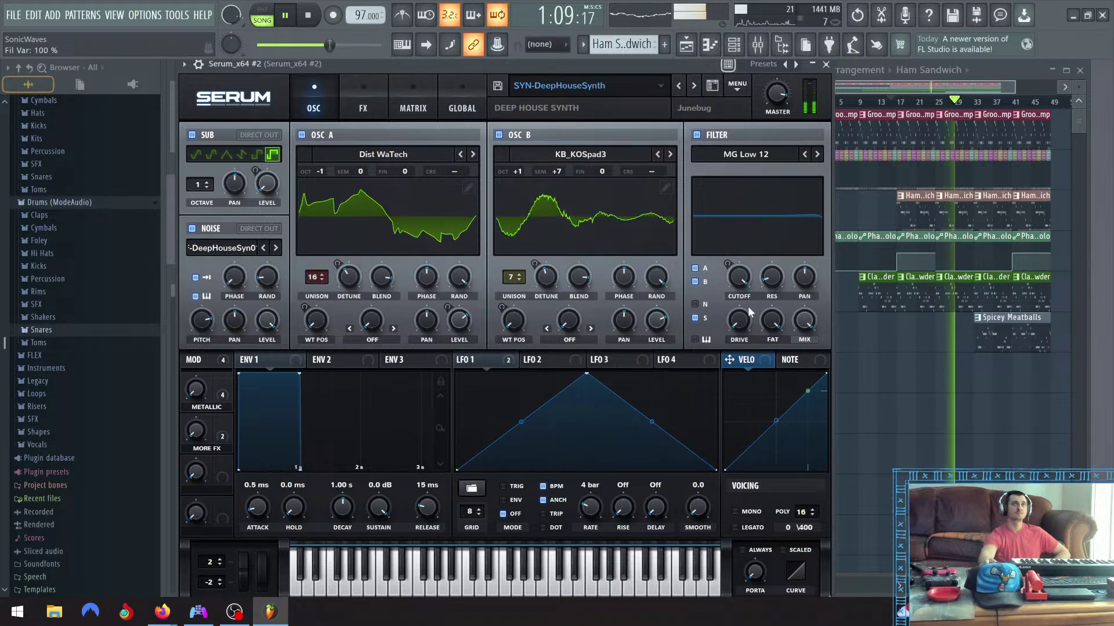
{"action": "mouse_move", "coordinate": [760, 277]}
{"action": "left_mouse_down"}
{"action": "mouse_move", "coordinate": [766, 249]}
{"action": "mouse_move", "coordinate": [770, 269]}
{"action": "left_mouse_up"}
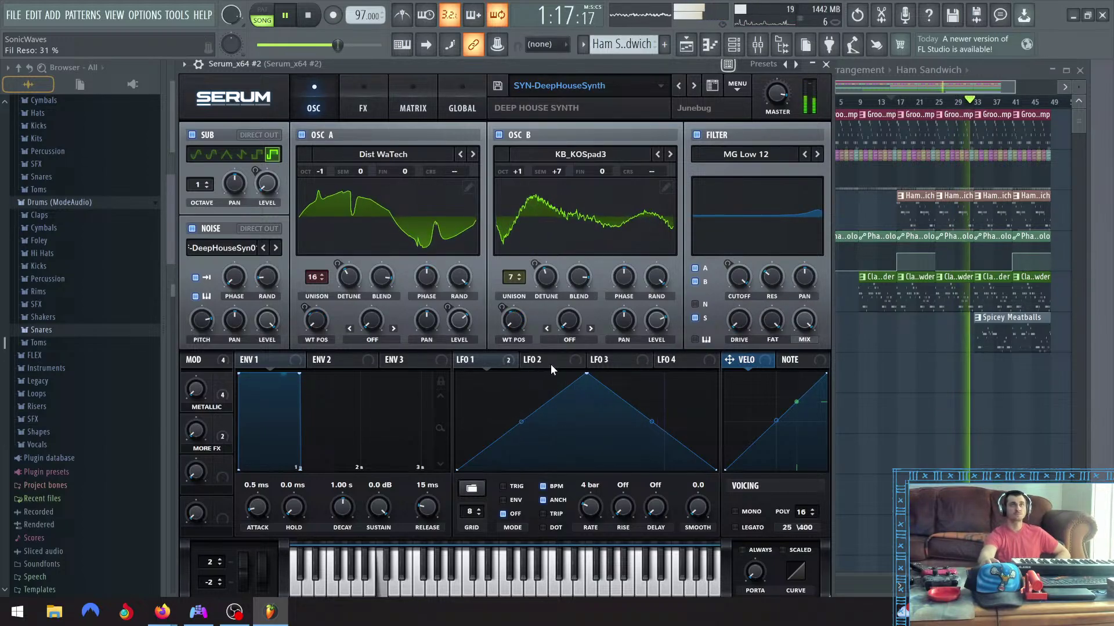
{"action": "left_click", "coordinate": [488, 359]}
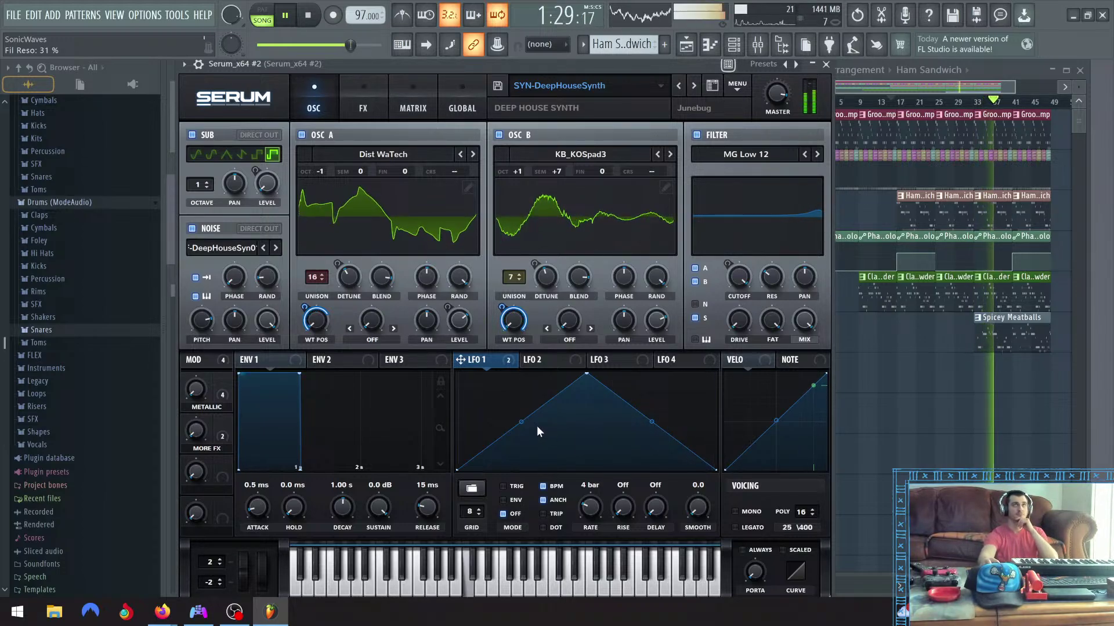
Try removing the Ham Sandwich clips at bars 33 and 41 on Track 3, and undo both deletions
{"action": "right_click", "coordinate": [992, 212]}
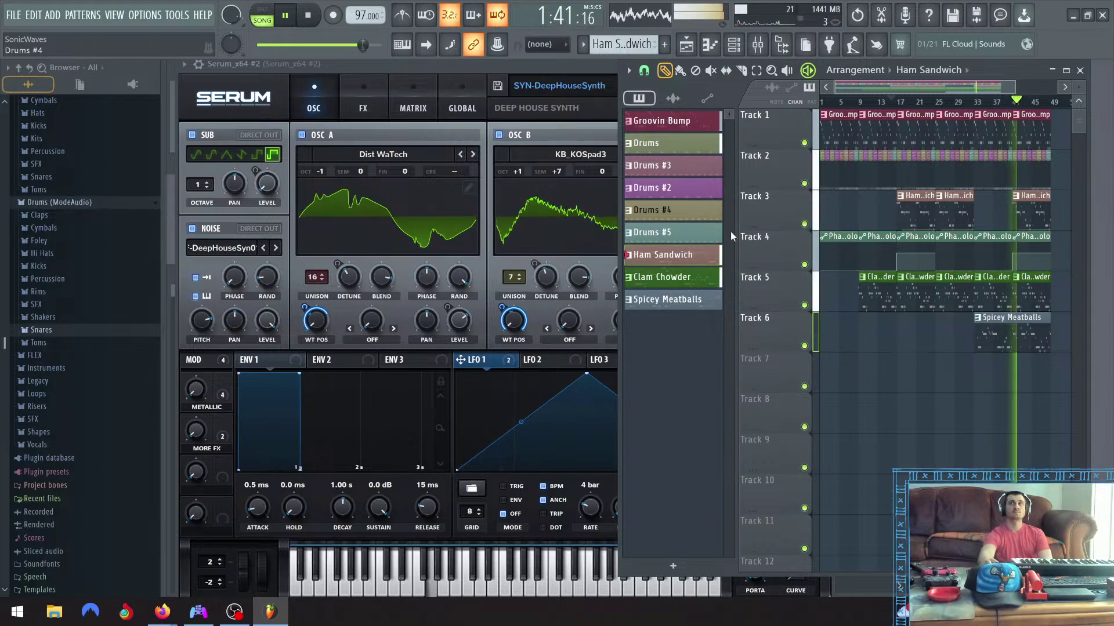
{"action": "right_click", "coordinate": [1027, 210]}
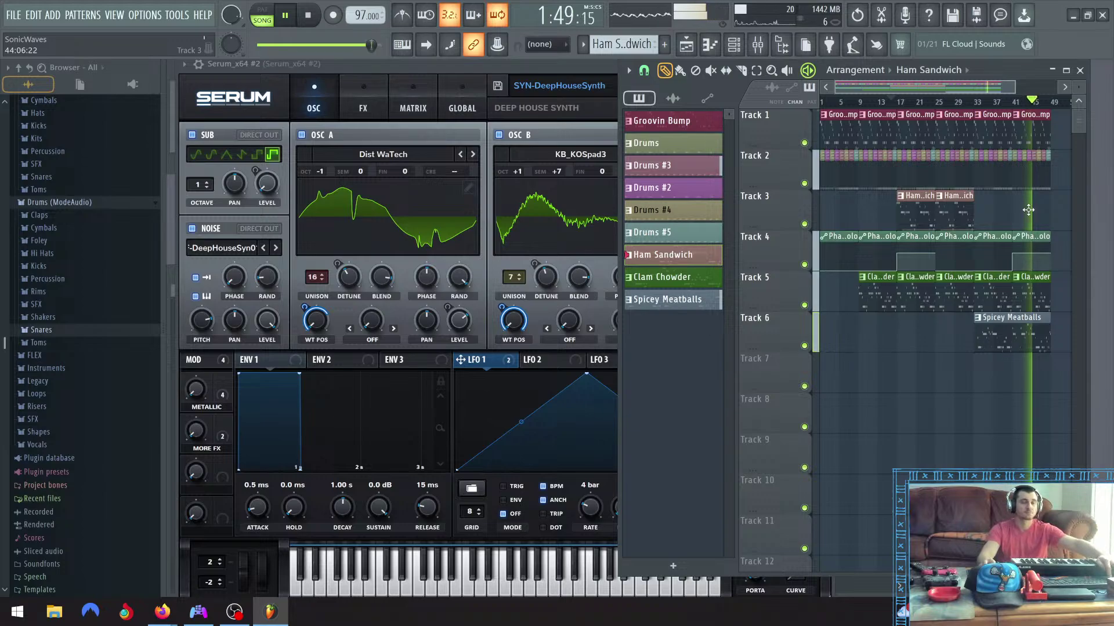
{"action": "key", "text": "ctrl+z"}
{"action": "key", "text": "ctrl+z"}
{"action": "key", "text": "alt+z"}
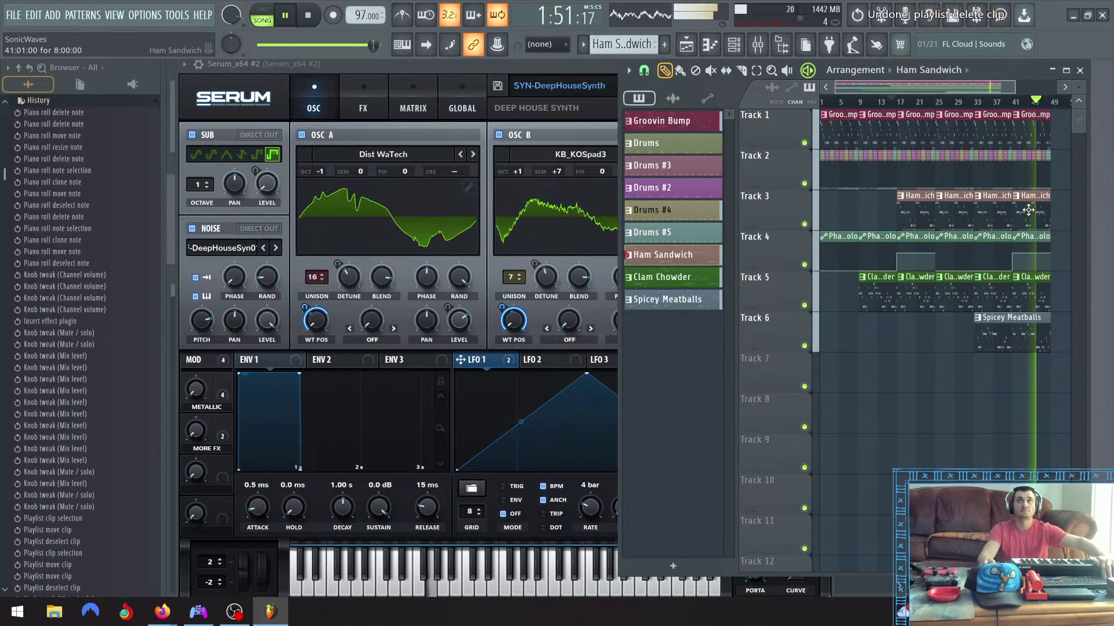
Audition SYN-ComplextroChordPump from just before bar 17 and step back to the PLUCK-TrancePluck preset
{"action": "left_click", "coordinate": [503, 68]}
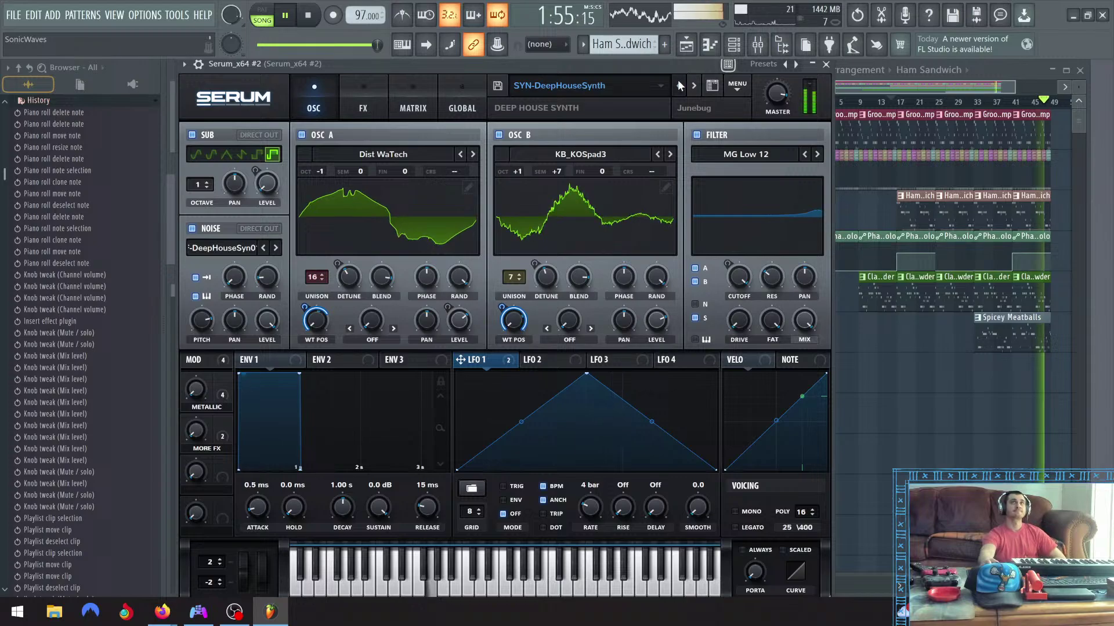
{"action": "left_click", "coordinate": [679, 85]}
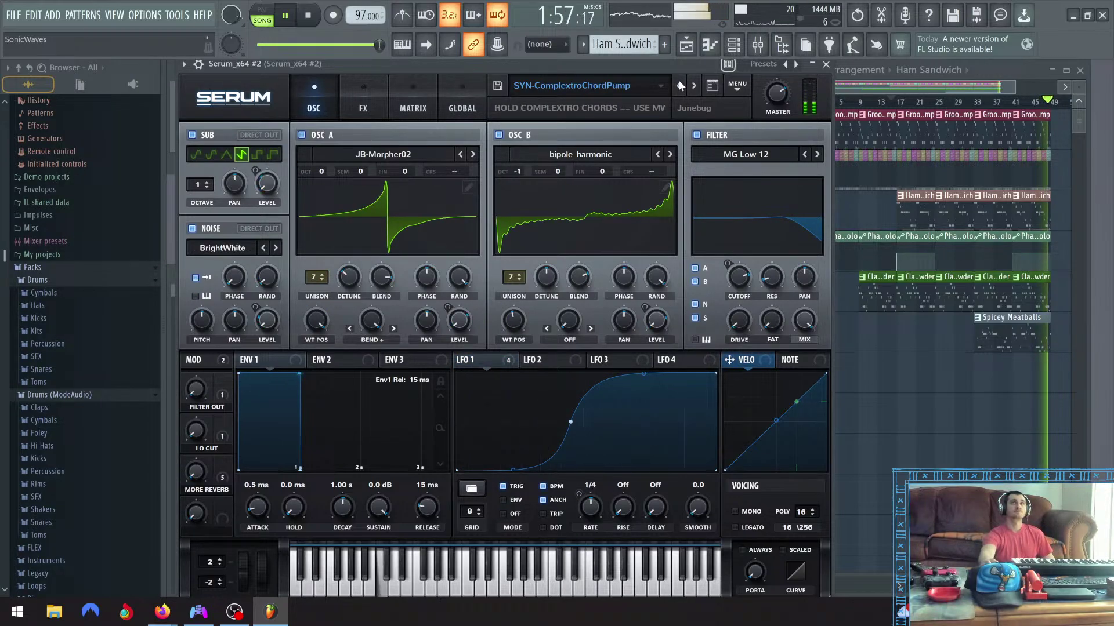
{"action": "left_click", "coordinate": [889, 102]}
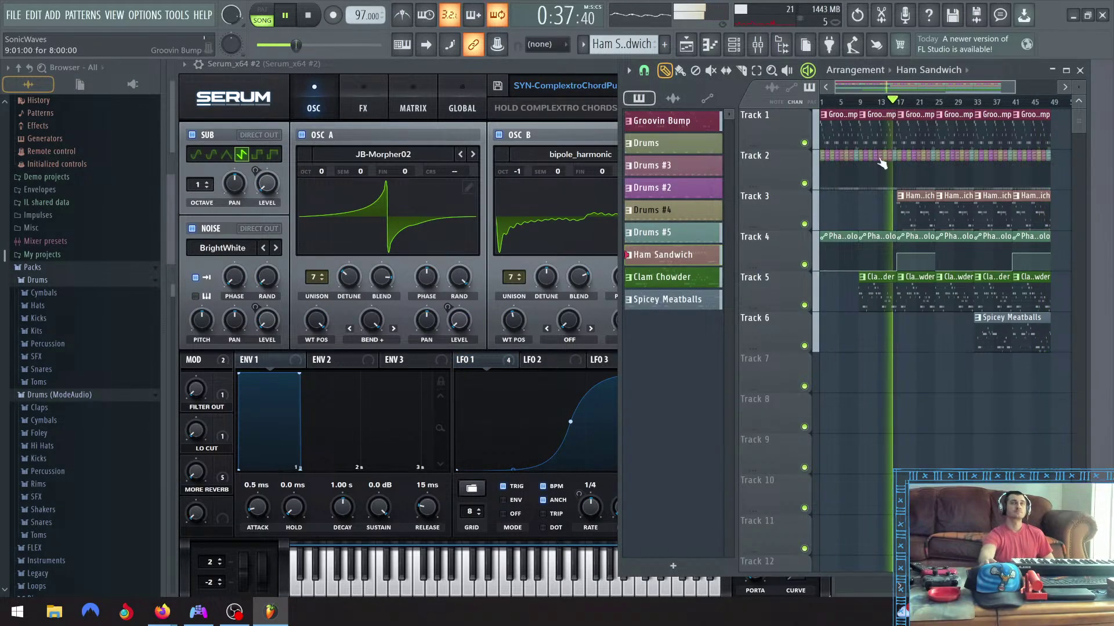
{"action": "left_click", "coordinate": [546, 71]}
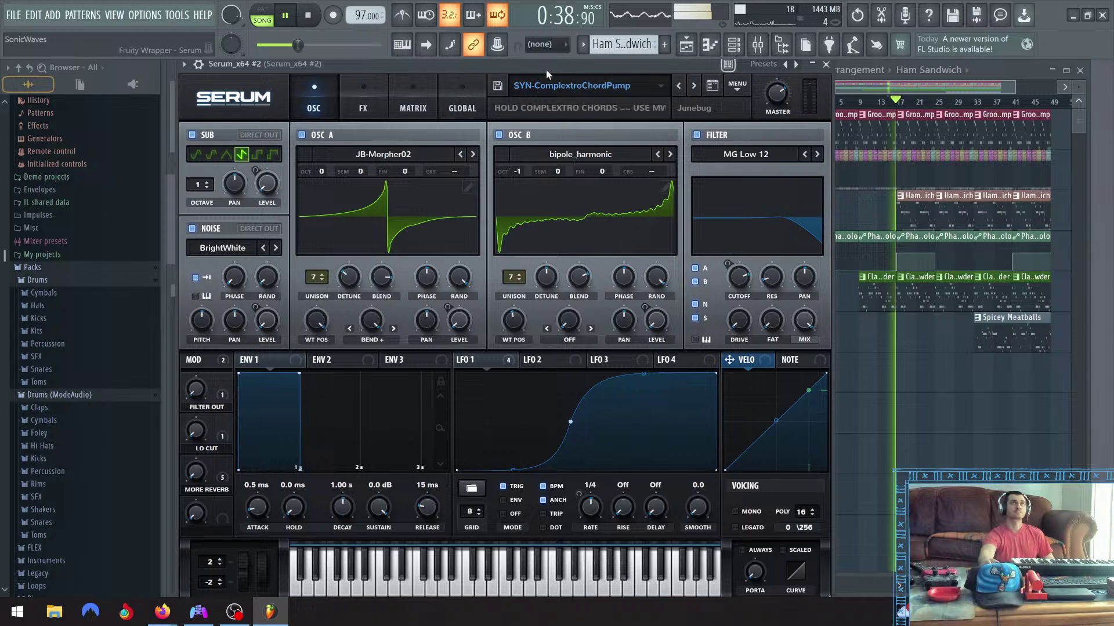
{"action": "left_click", "coordinate": [677, 85]}
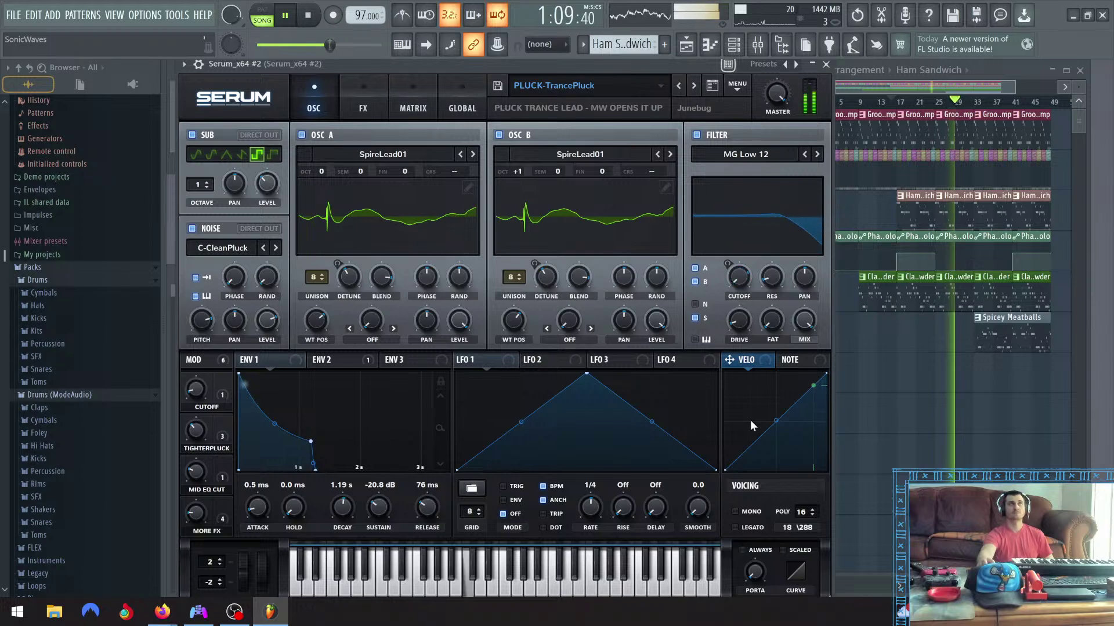
Compare the sub oscillator's waveforms against the song and settle on Pulse, trying Direct Out and leaving it off
{"action": "left_click", "coordinate": [266, 154]}
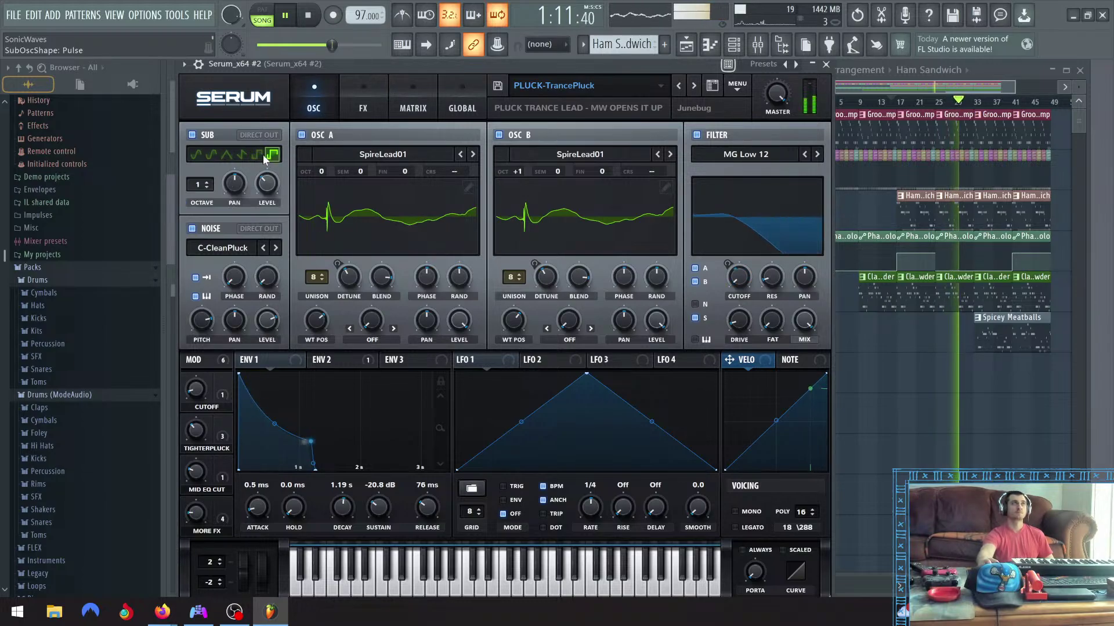
{"action": "left_click", "coordinate": [242, 154]}
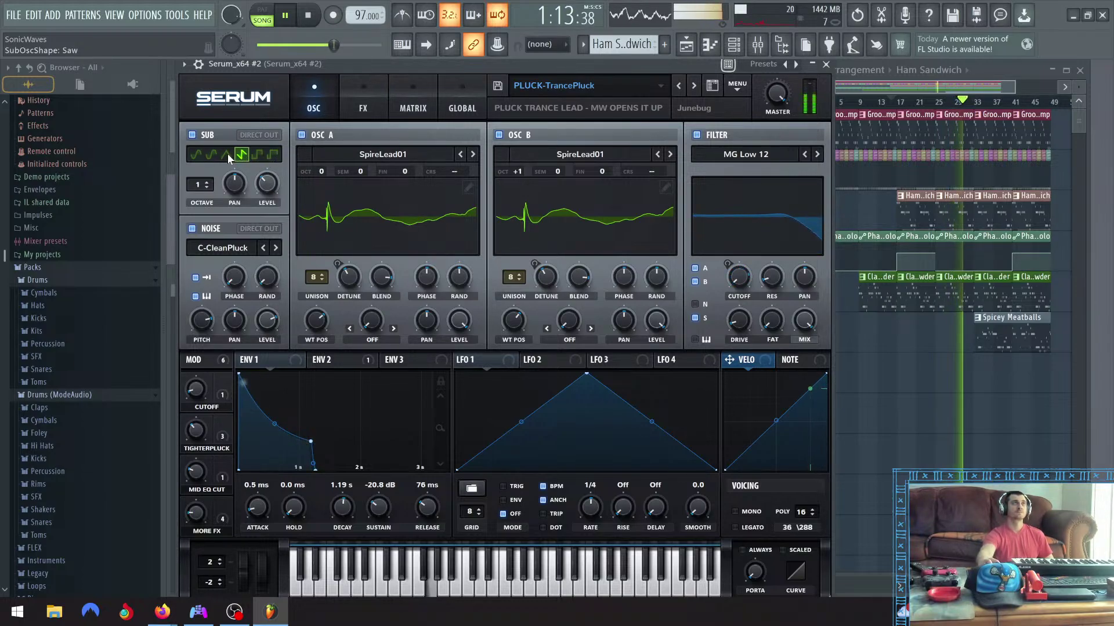
{"action": "left_click", "coordinate": [227, 154]}
{"action": "left_click", "coordinate": [214, 153]}
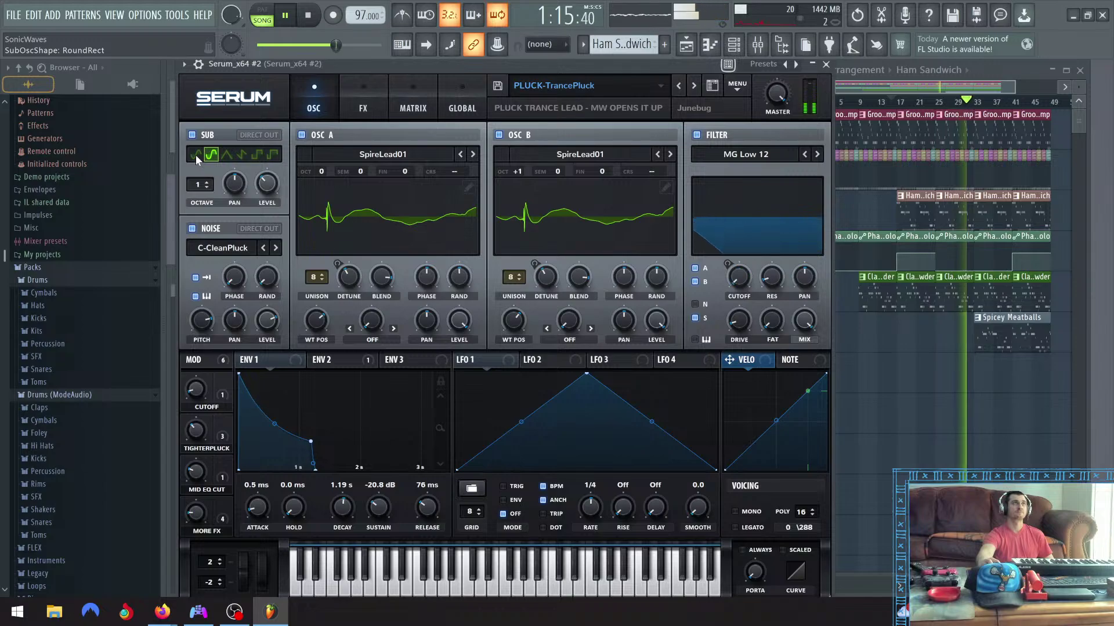
{"action": "left_click", "coordinate": [196, 155]}
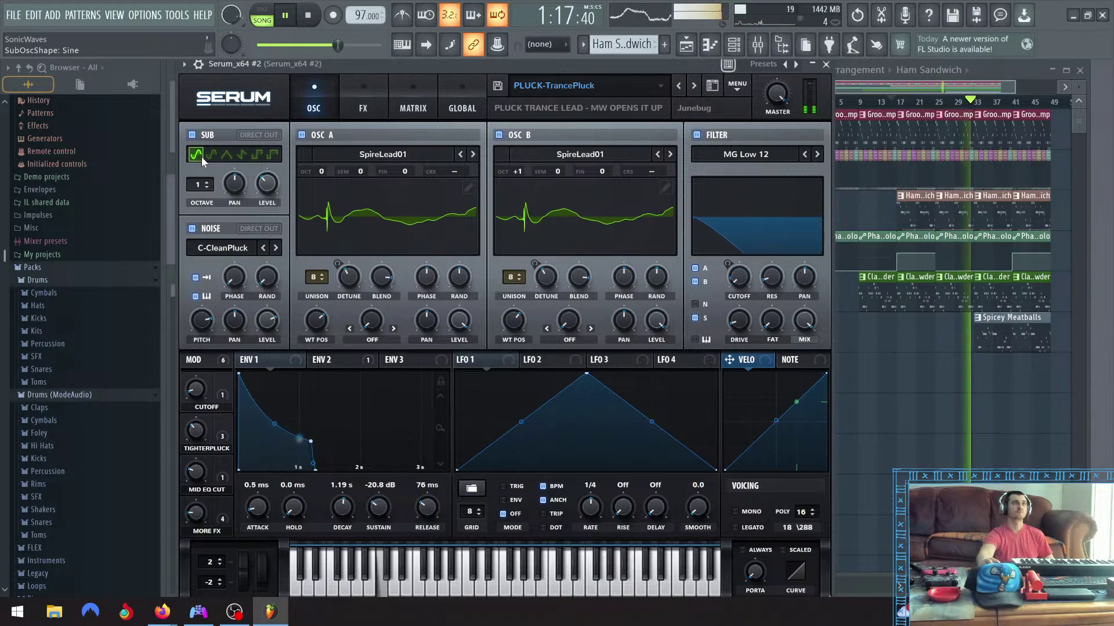
{"action": "left_click", "coordinate": [211, 154]}
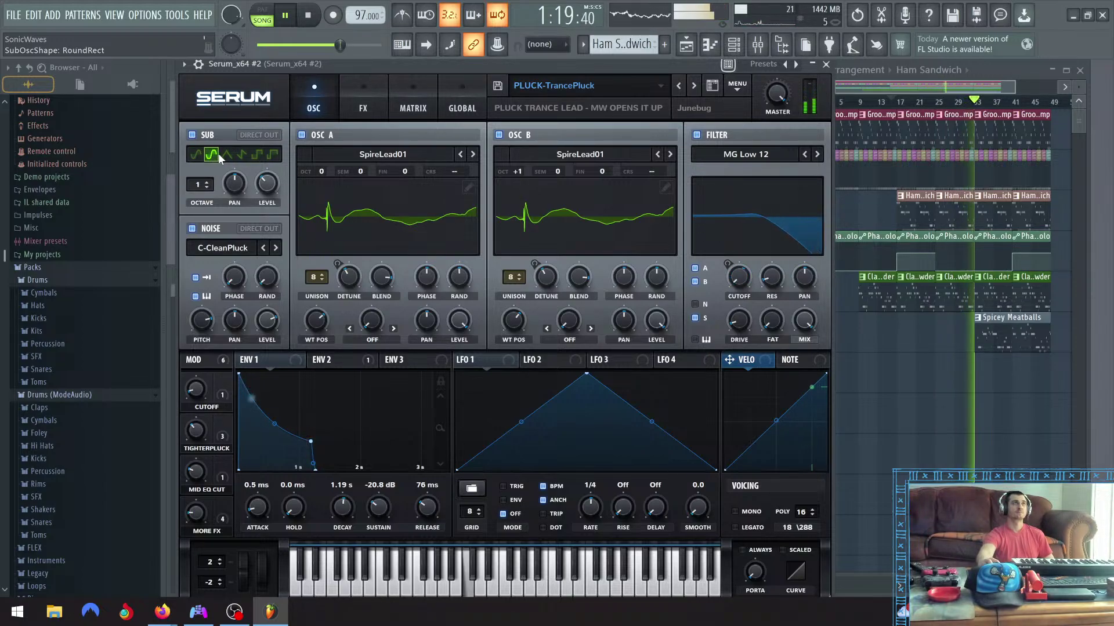
{"action": "left_click", "coordinate": [226, 154]}
{"action": "left_click", "coordinate": [241, 154]}
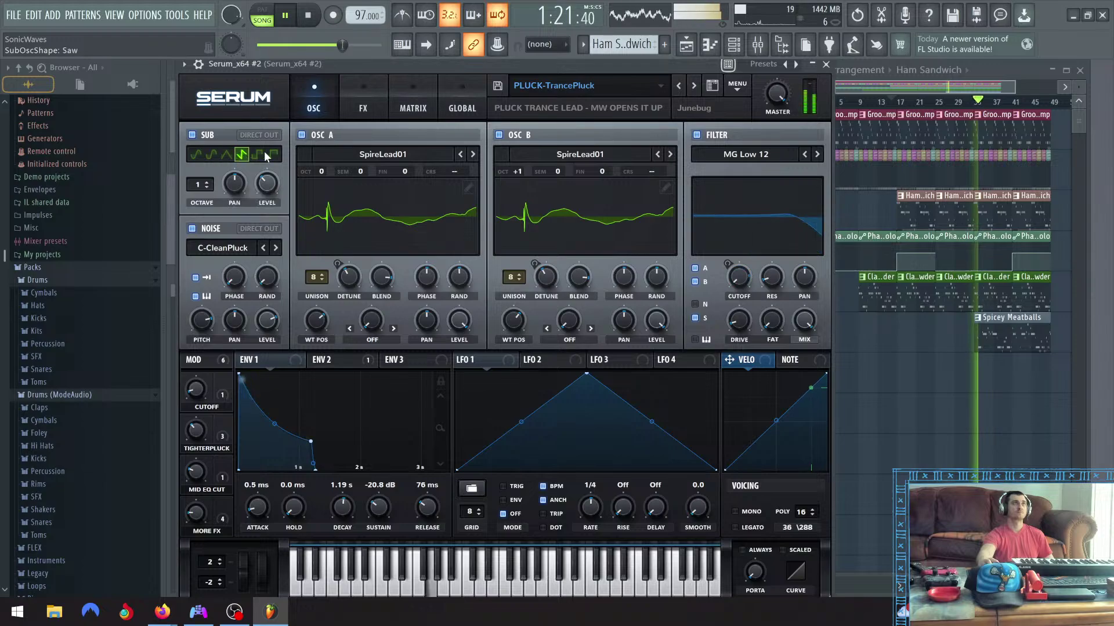
{"action": "left_click", "coordinate": [261, 155]}
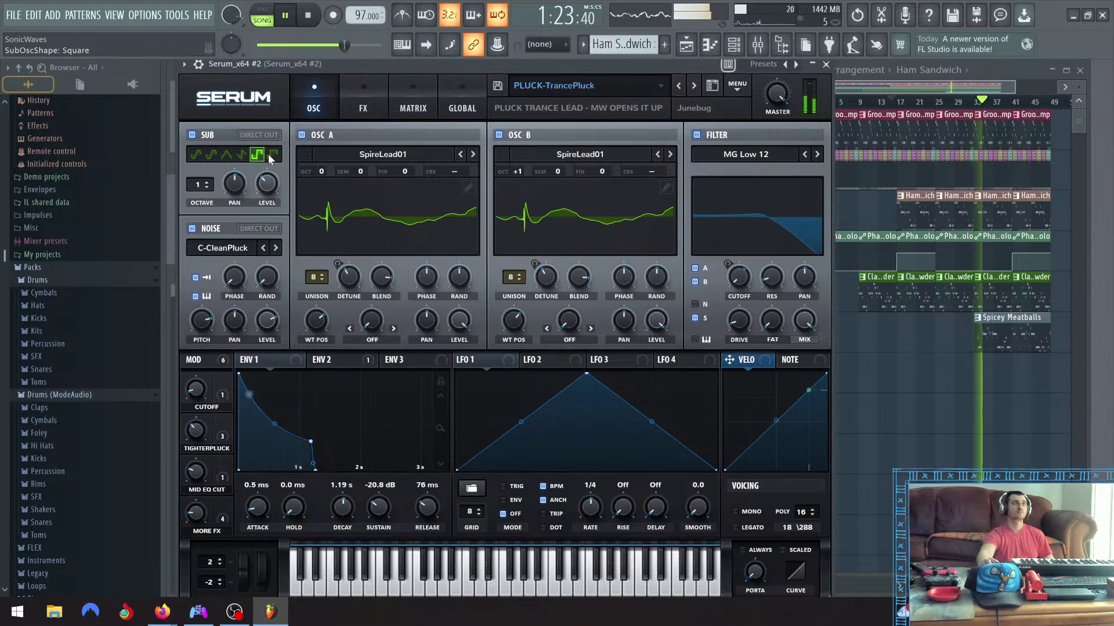
{"action": "left_click", "coordinate": [271, 155]}
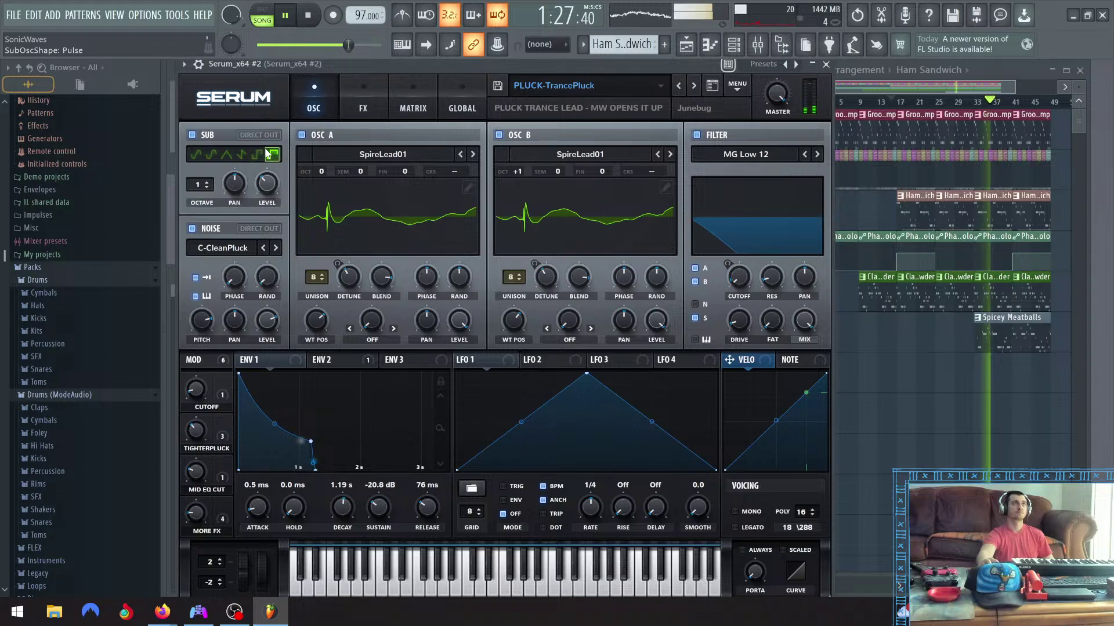
{"action": "left_click", "coordinate": [248, 135]}
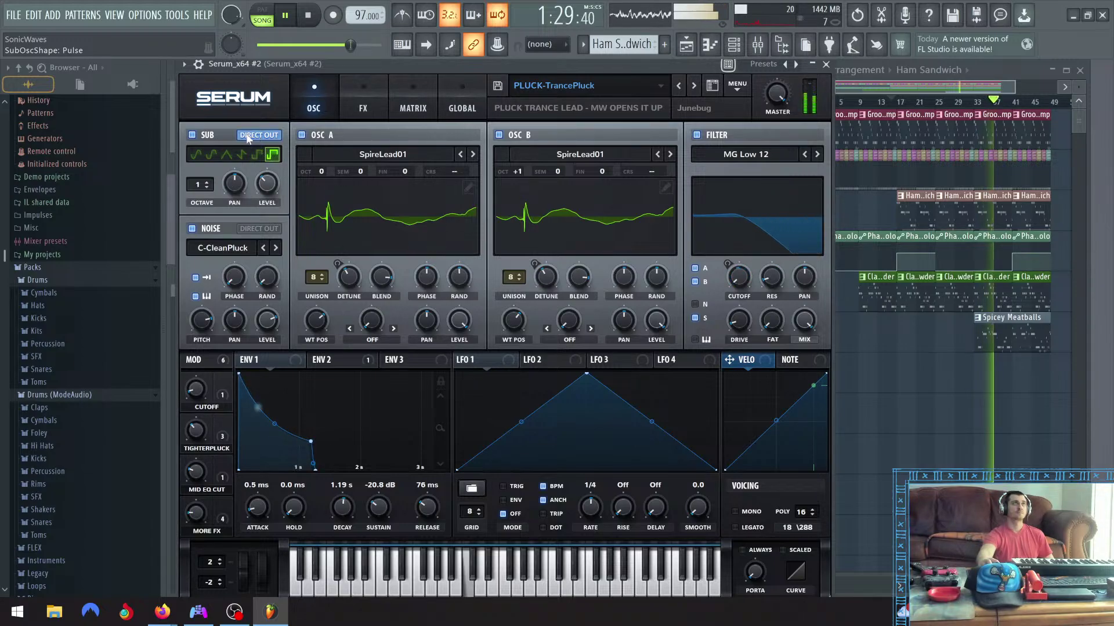
{"action": "left_click", "coordinate": [248, 135]}
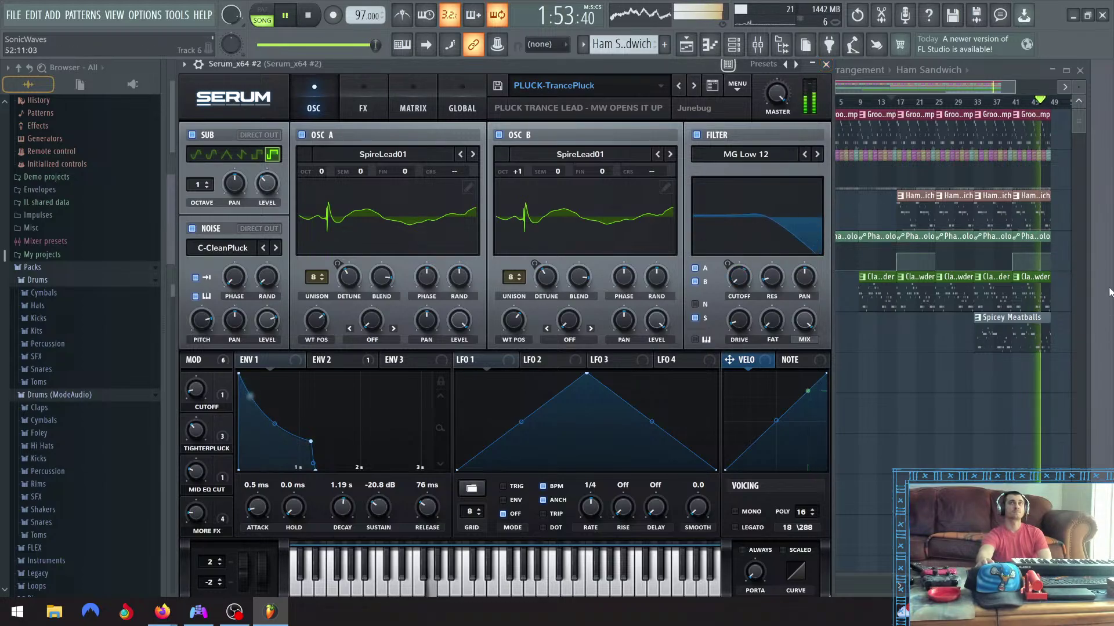
Delete the Ham Sandwich clips at bars 41 and 33 on Track 3 and restart the song from the beginning
{"action": "right_click", "coordinate": [1031, 214]}
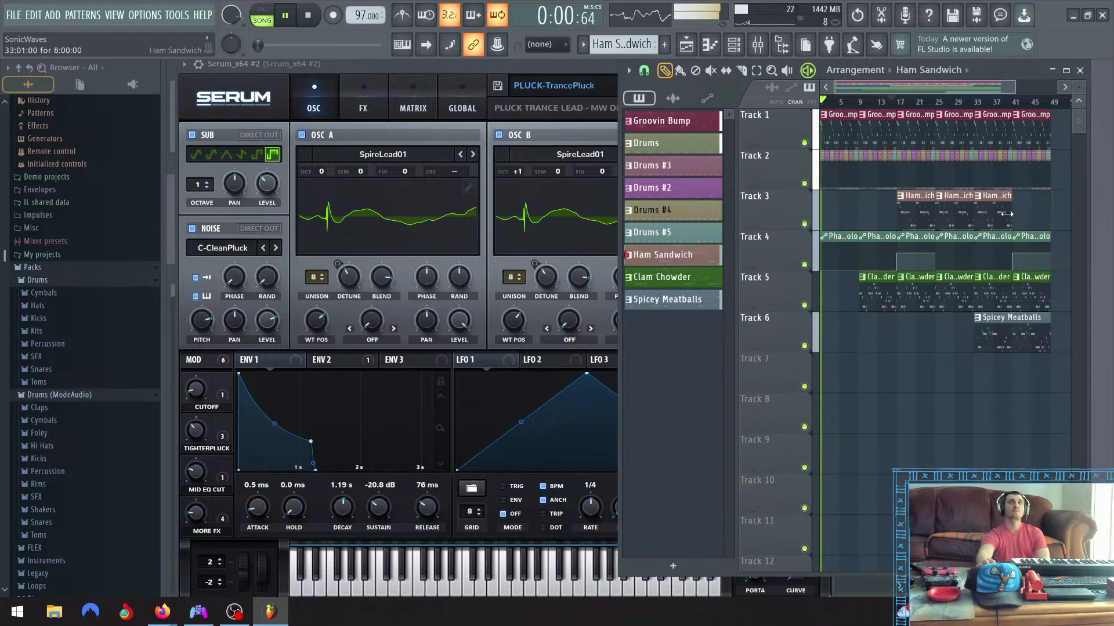
{"action": "right_click", "coordinate": [1006, 214]}
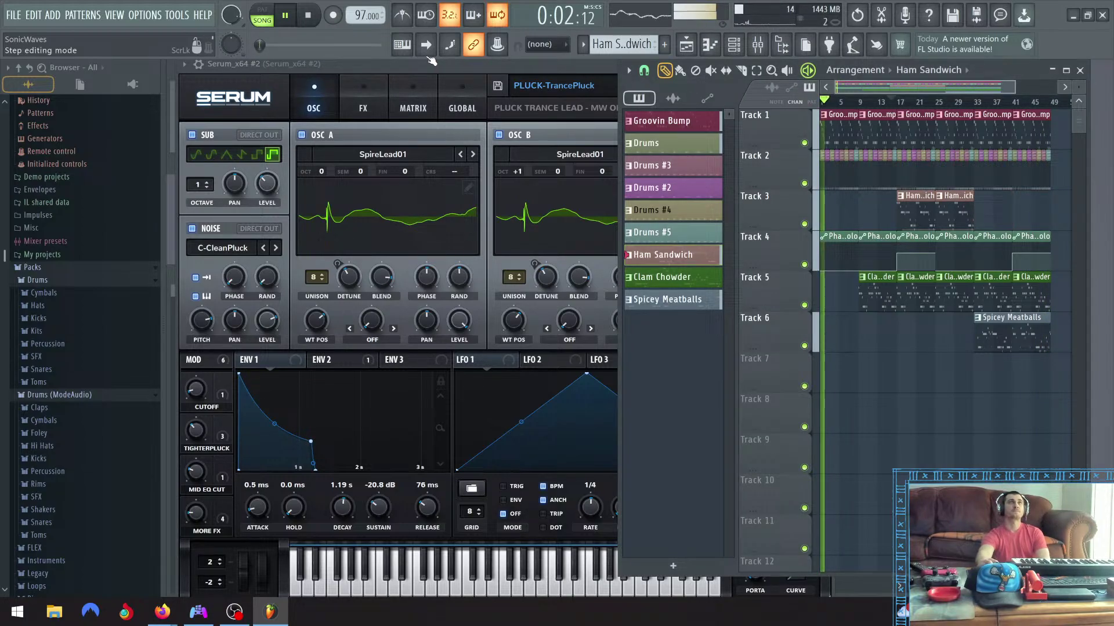
{"action": "left_click", "coordinate": [286, 17]}
{"action": "left_click", "coordinate": [308, 16]}
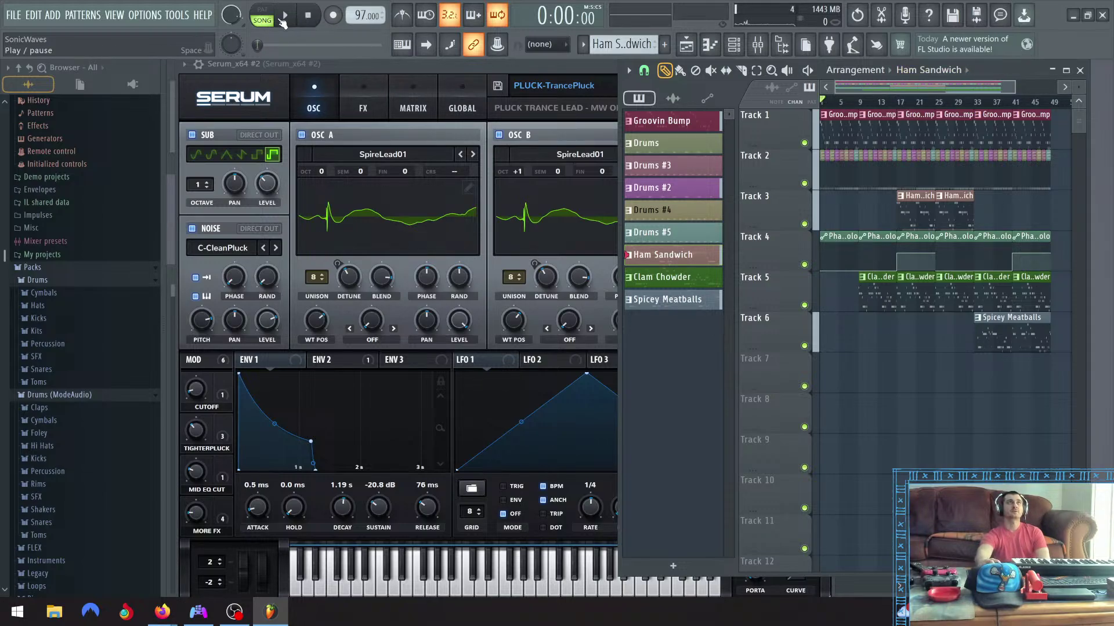
{"action": "left_click", "coordinate": [282, 19]}
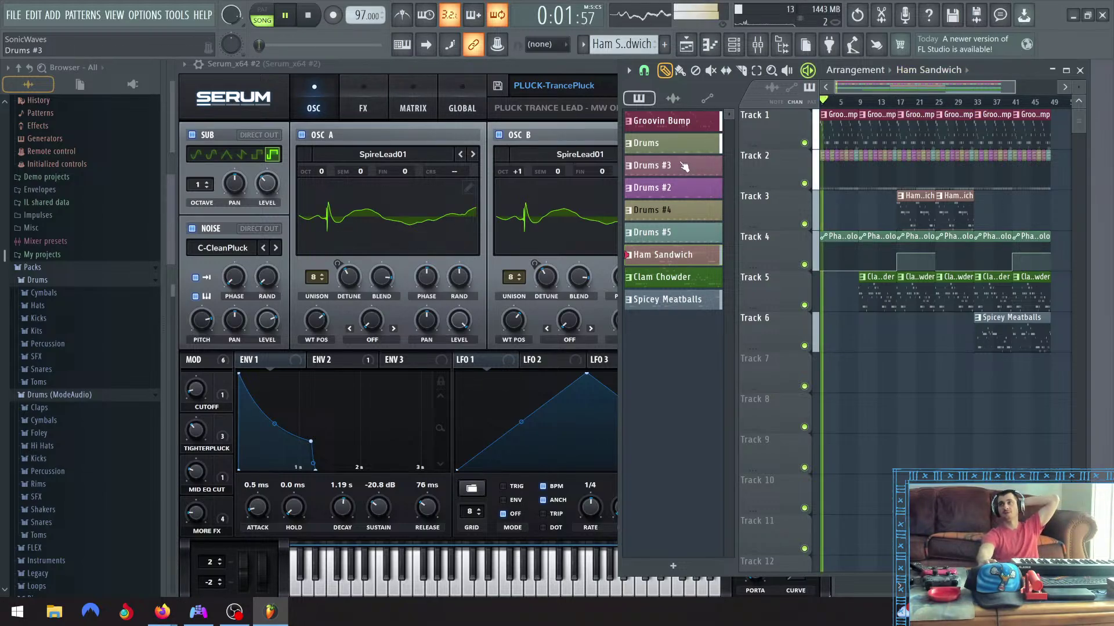
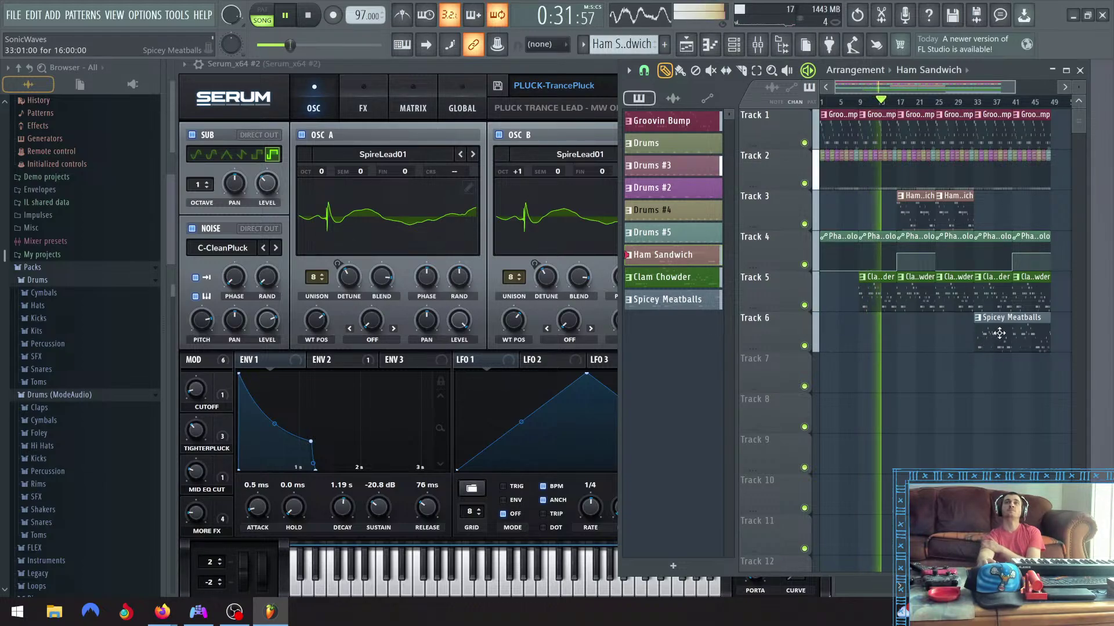
Move the Spicey Meatballs clip on Track 6 so that it starts at bar 25
{"action": "left_click_drag", "start_coordinate": [1001, 332], "coordinate": [963, 334]}
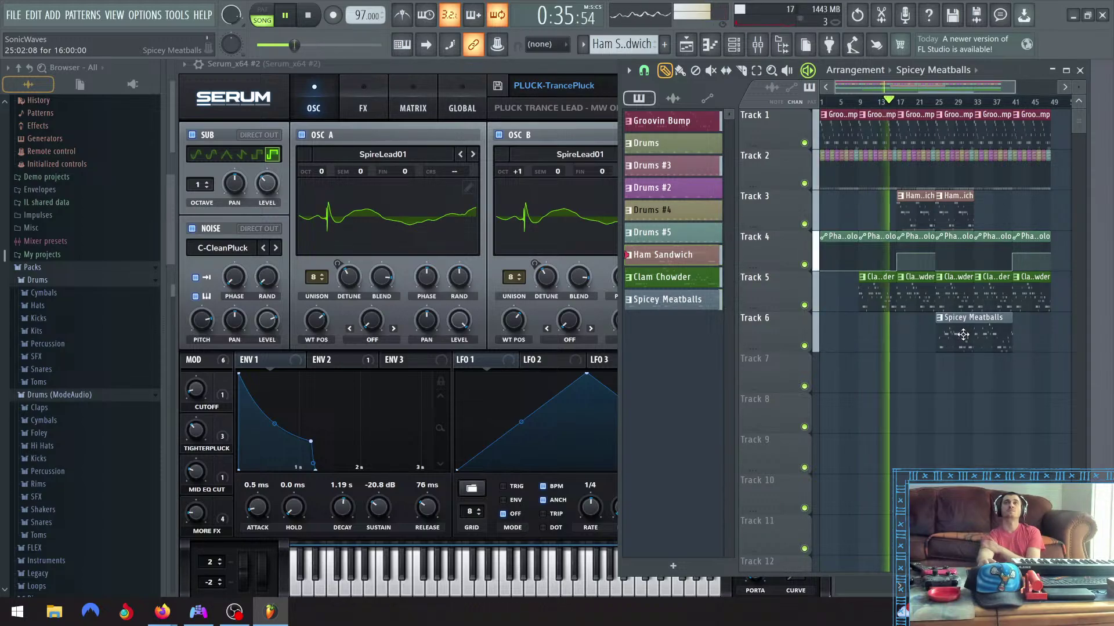
{"action": "left_click", "coordinate": [962, 335]}
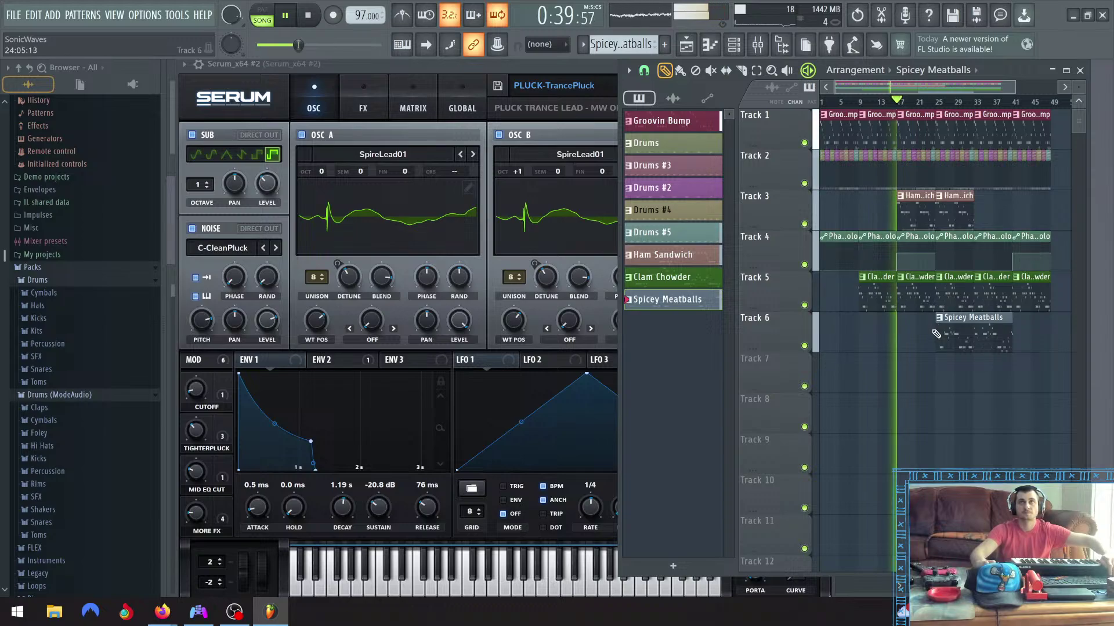
{"action": "scroll", "coordinate": [935, 334], "scroll_direction": "up", "scroll_amount": 8}
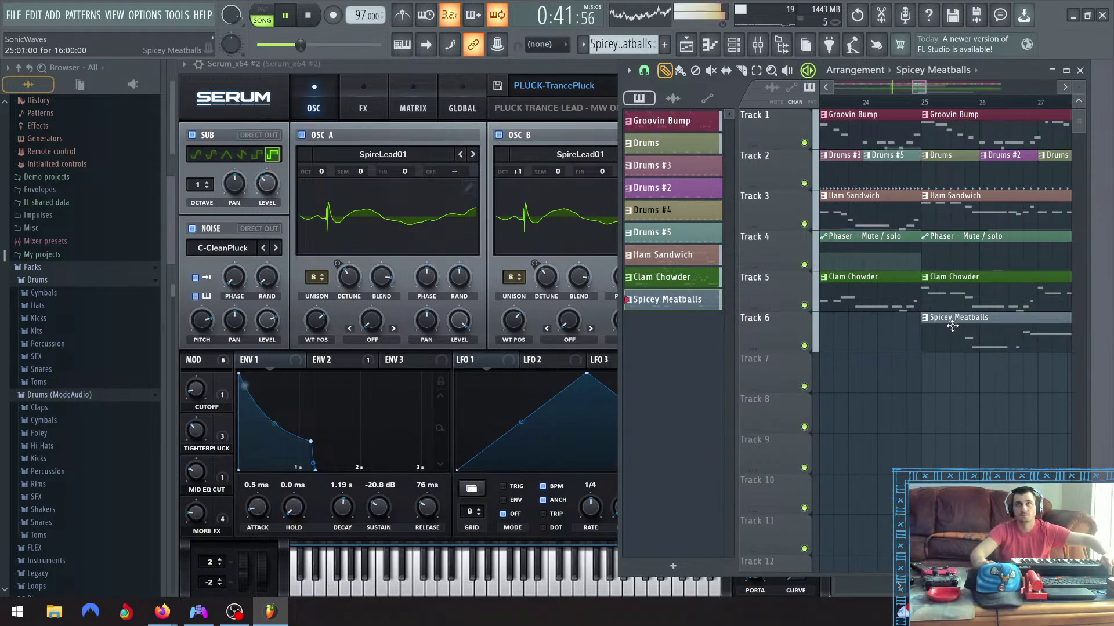
Delete the clips from bar 41 onward on Track 1, Track 2, Track 4 and Track 5
{"action": "scroll", "coordinate": [953, 329], "scroll_direction": "up", "scroll_amount": 3}
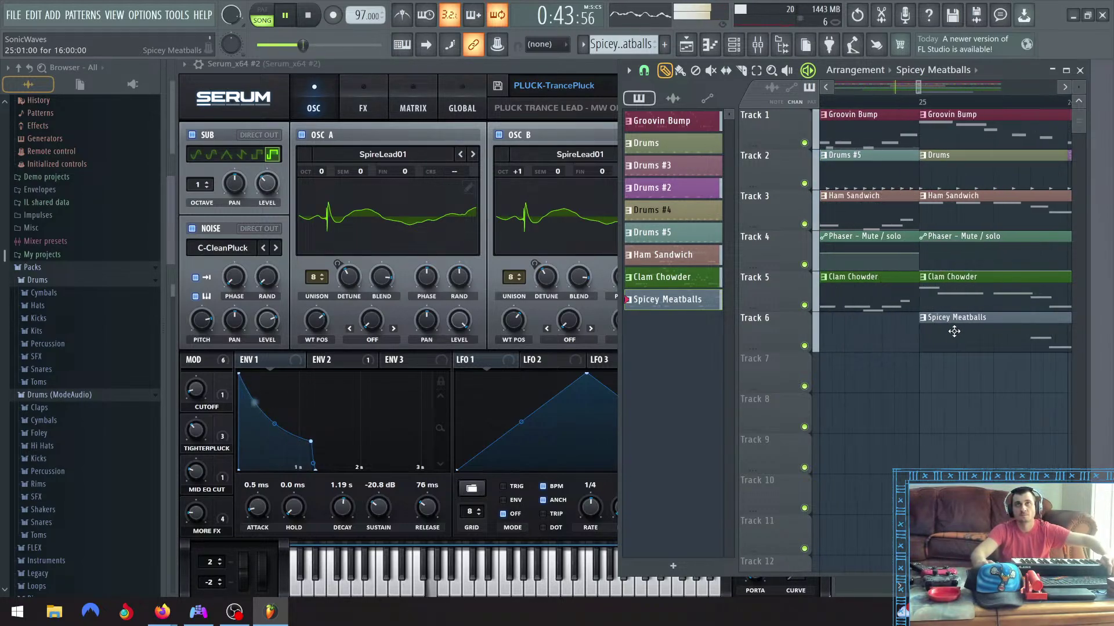
{"action": "scroll", "coordinate": [954, 331], "scroll_direction": "down", "scroll_amount": 10}
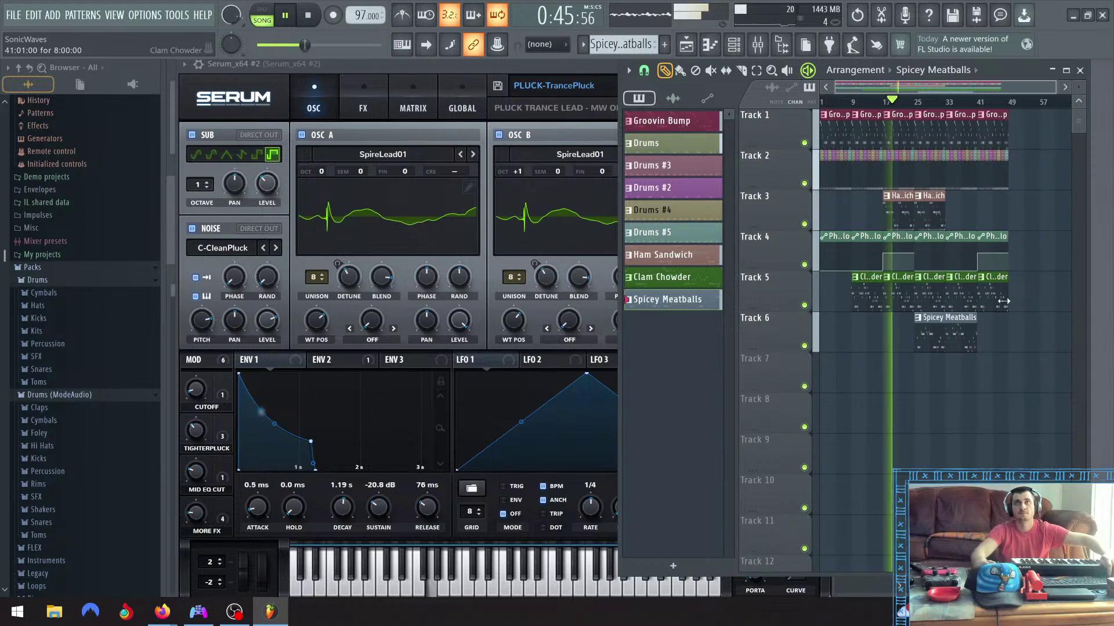
{"action": "right_click", "coordinate": [998, 126]}
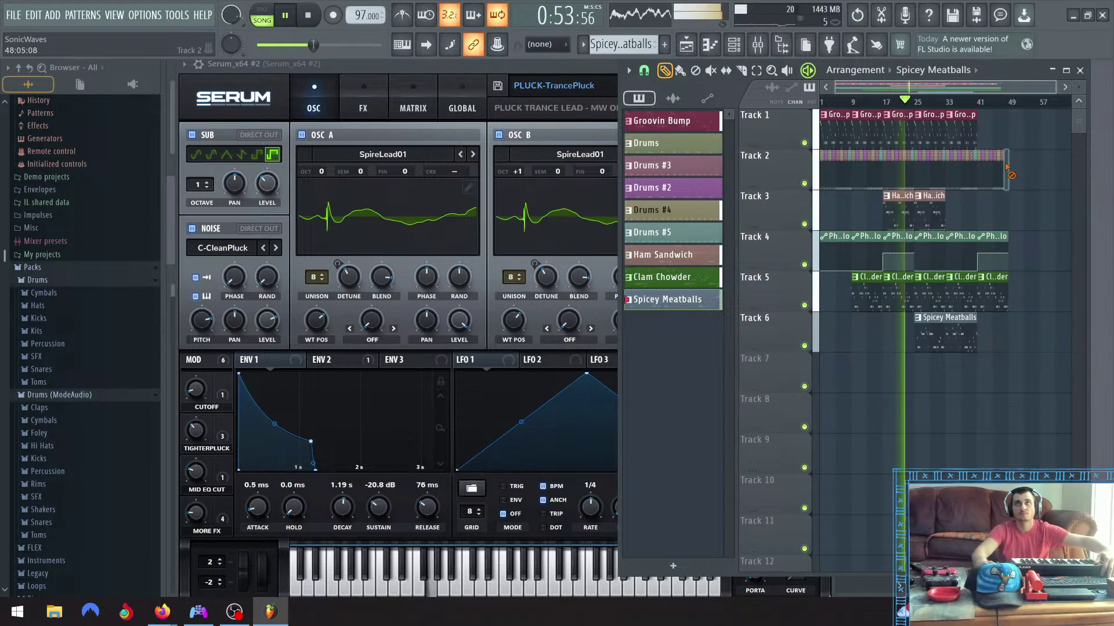
{"action": "right_click", "coordinate": [993, 174]}
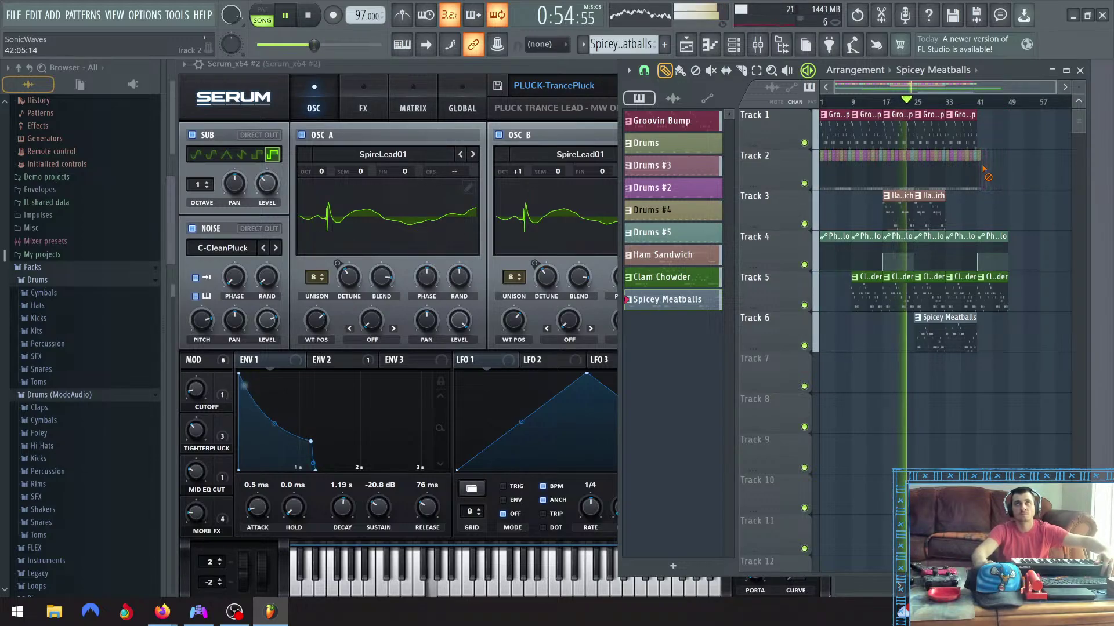
{"action": "right_click", "coordinate": [993, 237]}
{"action": "right_click", "coordinate": [993, 281]}
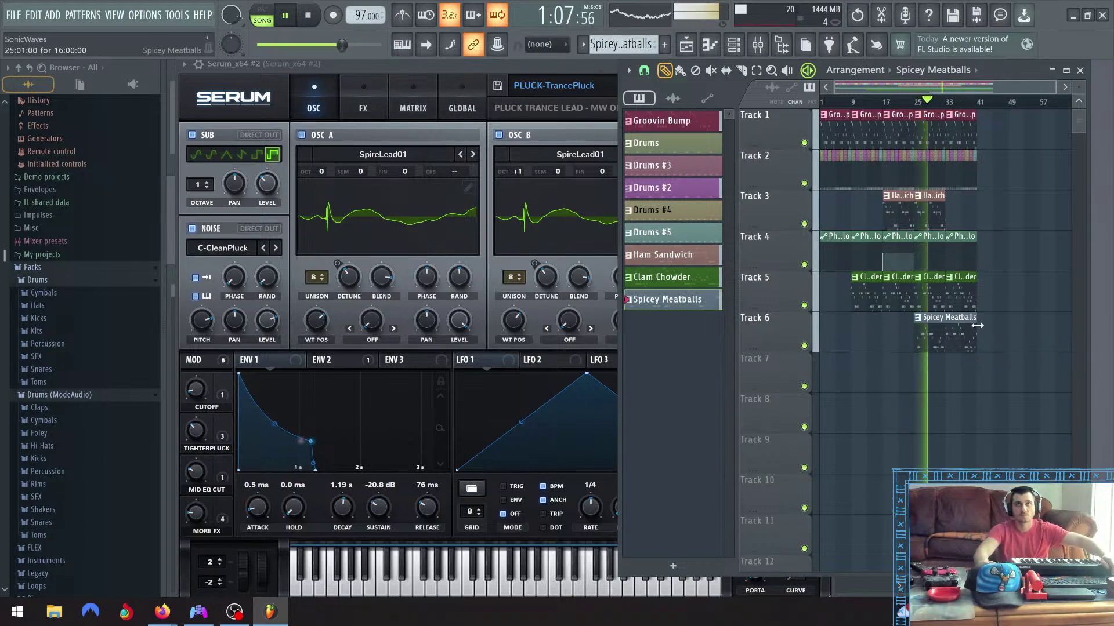
Duplicate the Spicey Meatballs clip on Track 6 ahead of the original and line its end up with bar 25
{"action": "left_click_drag", "start_coordinate": [978, 325], "coordinate": [879, 335]}
{"action": "scroll", "coordinate": [891, 335], "scroll_direction": "up", "scroll_amount": 4}
{"action": "scroll", "coordinate": [950, 338], "scroll_direction": "up", "scroll_amount": 4}
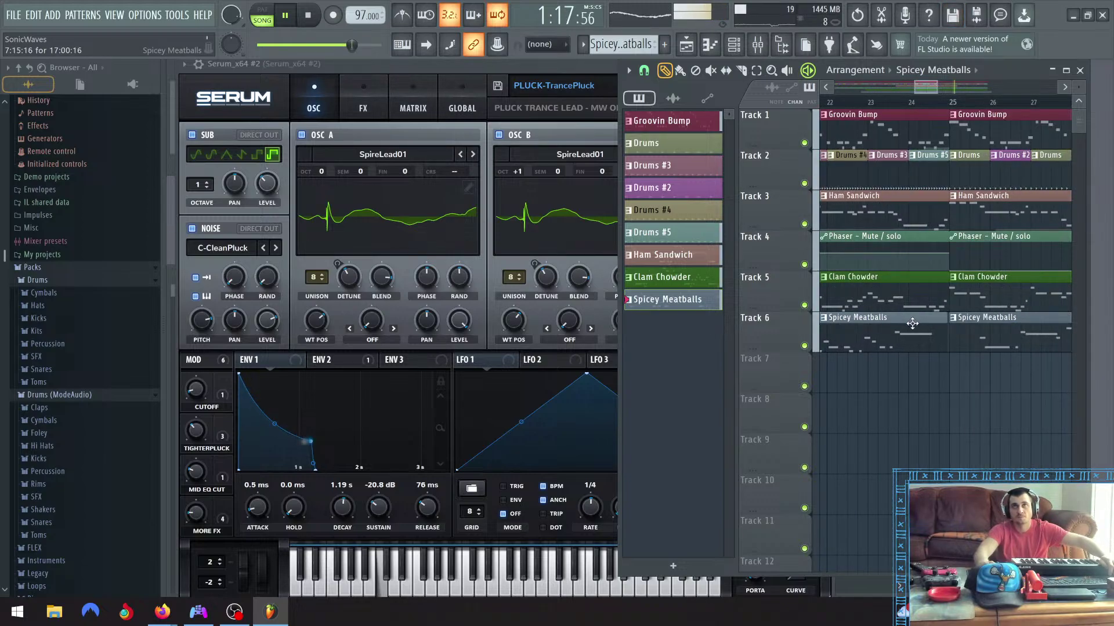
{"action": "scroll", "coordinate": [928, 369], "scroll_direction": "down", "scroll_amount": 6}
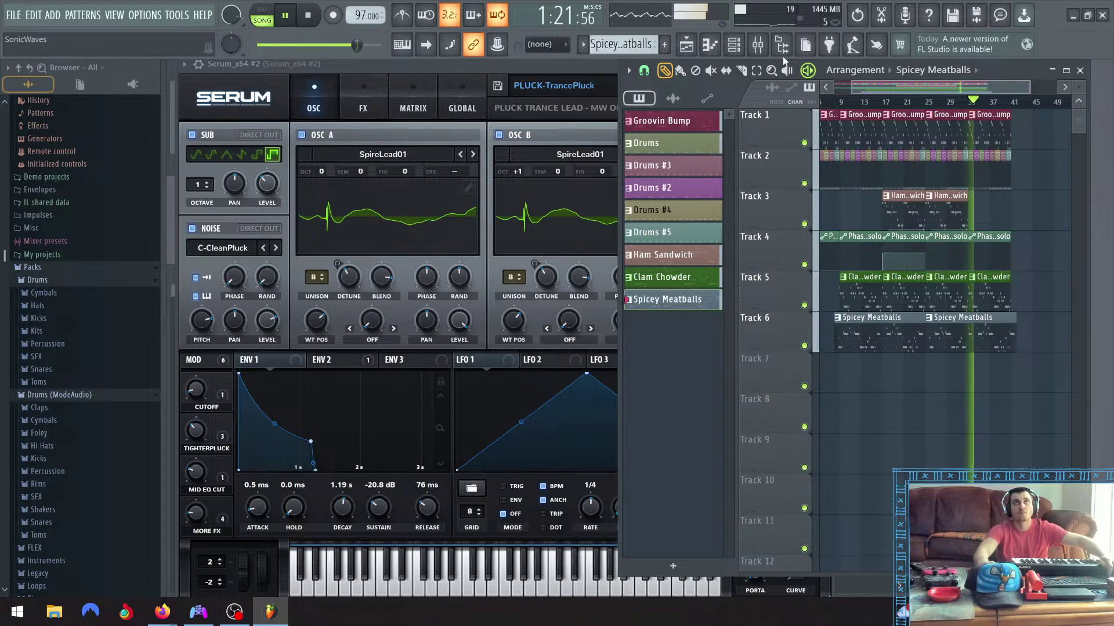
Slice the copied Spicey Meatballs clip about halfway through bar 23 and delete its long front part
{"action": "left_click", "coordinate": [740, 70]}
{"action": "scroll", "coordinate": [908, 331], "scroll_direction": "up", "scroll_amount": 5}
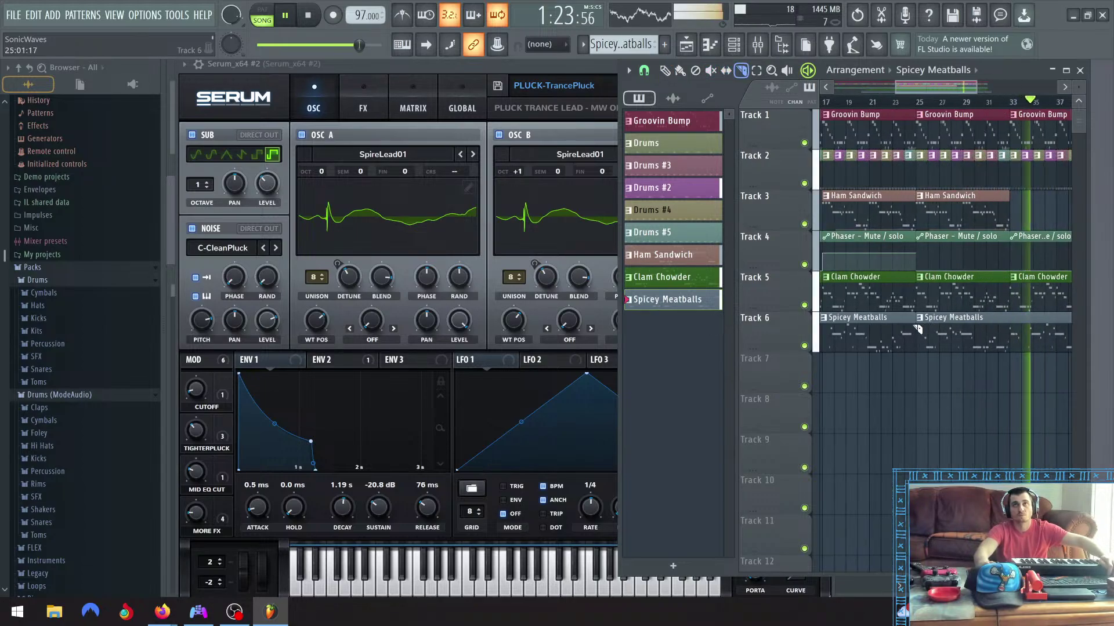
{"action": "scroll", "coordinate": [908, 331], "scroll_direction": "up", "scroll_amount": 3}
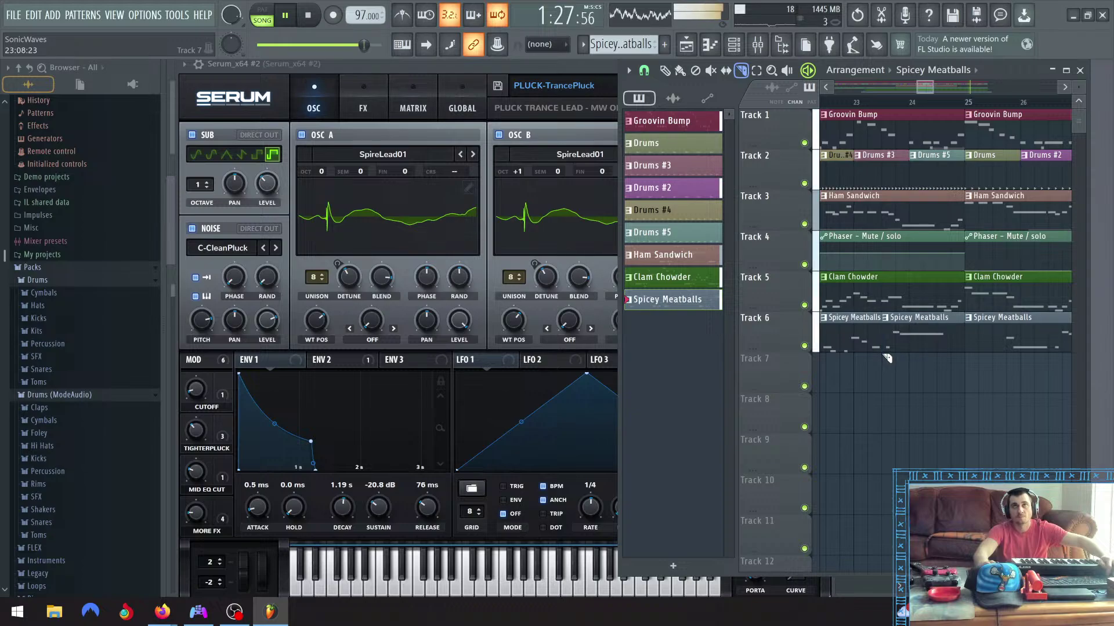
{"action": "scroll", "coordinate": [886, 348], "scroll_direction": "down", "scroll_amount": 6}
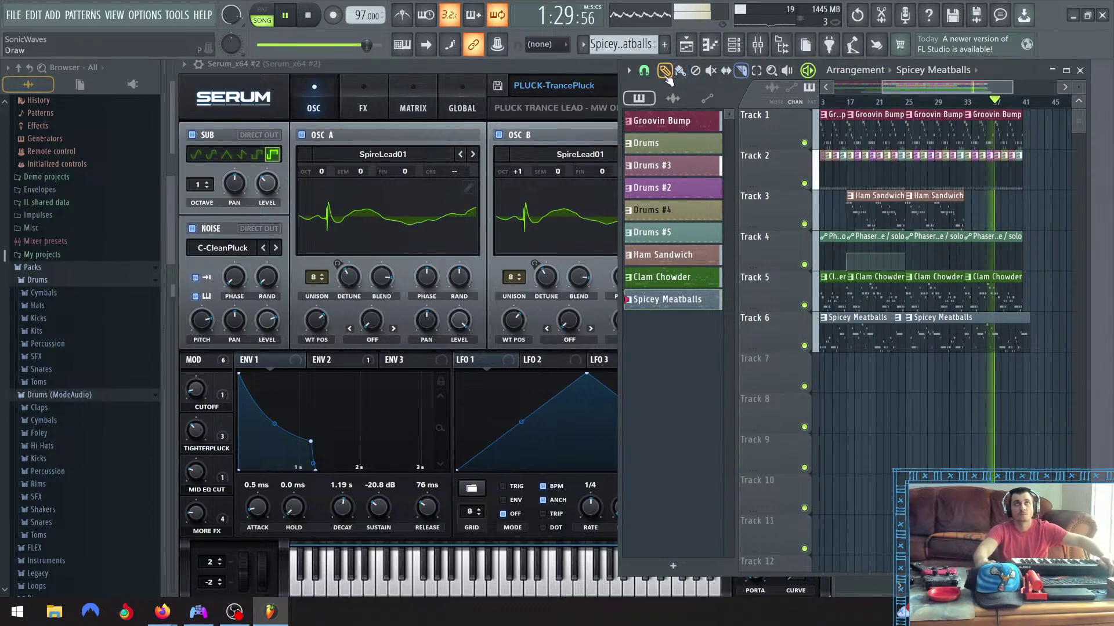
{"action": "right_click", "coordinate": [873, 338]}
{"action": "scroll", "coordinate": [887, 348], "scroll_direction": "down", "scroll_amount": 2}
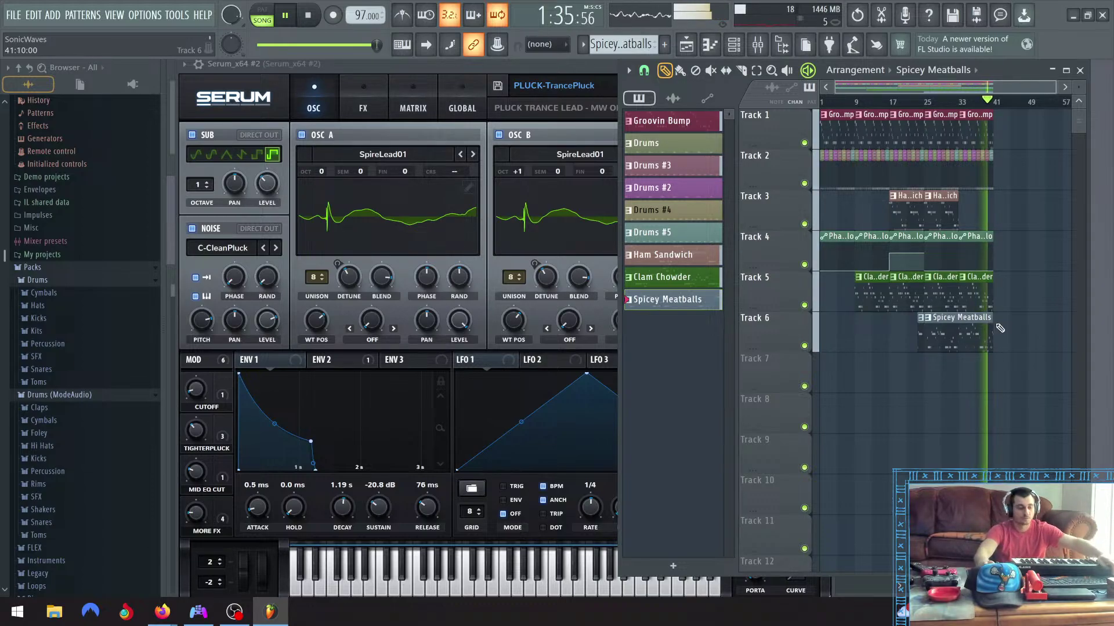
Adjust the end of the main Spicey Meatballs clip on Track 6 so that it finishes exactly at bar 41
{"action": "scroll", "coordinate": [1001, 326], "scroll_direction": "up", "scroll_amount": 2}
{"action": "scroll", "coordinate": [1004, 326], "scroll_direction": "up", "scroll_amount": 5}
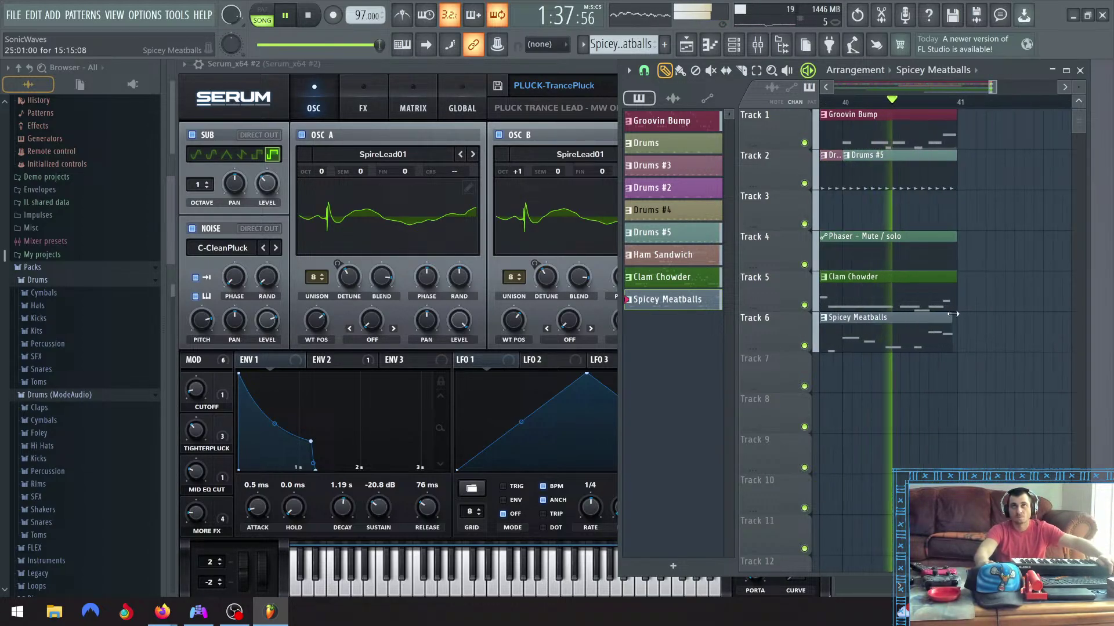
{"action": "scroll", "coordinate": [975, 322], "scroll_direction": "down", "scroll_amount": 6}
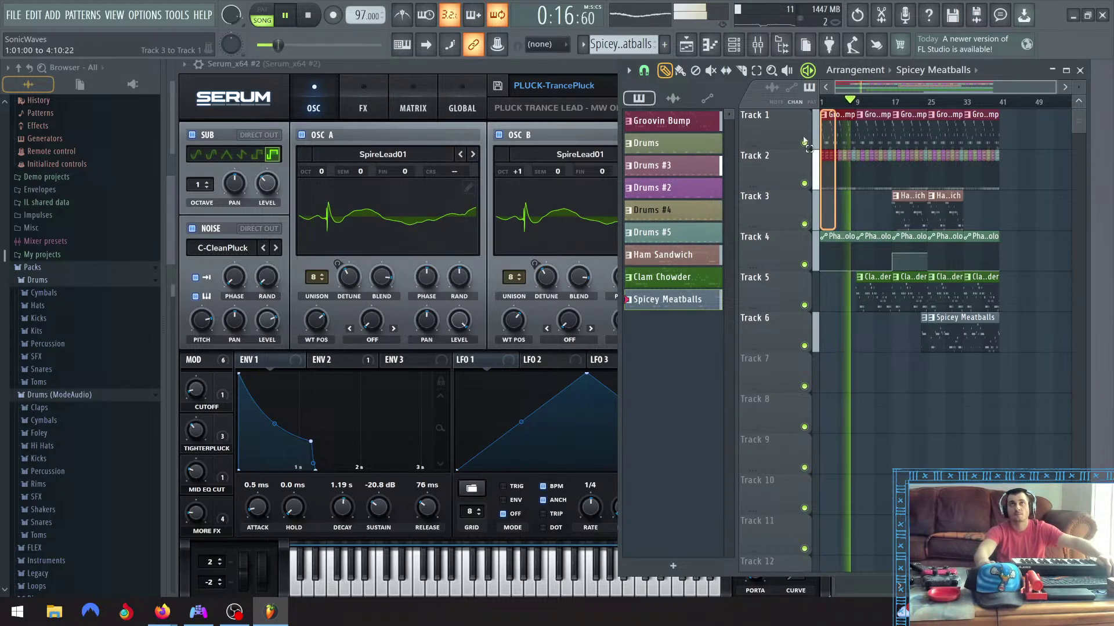
Duplicate the opening Groovin Bump clip and the first four bars of drum clips on Tracks 1 and 2 to bar 41
{"action": "left_click_drag", "start_coordinate": [836, 137], "coordinate": [1017, 133]}
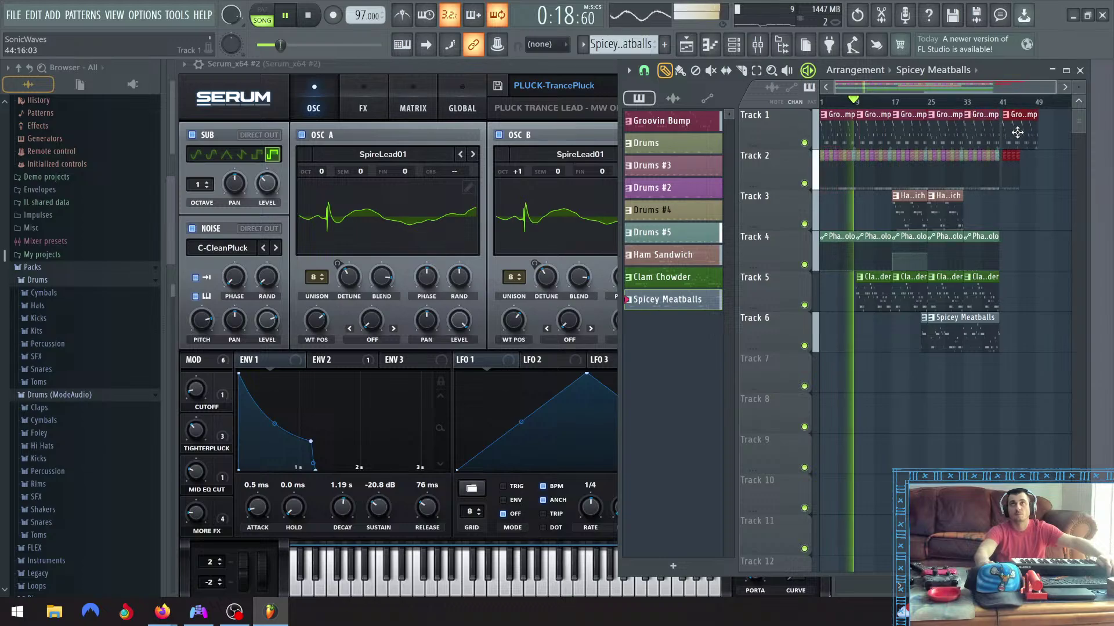
{"action": "scroll", "coordinate": [1015, 134], "scroll_direction": "up", "scroll_amount": 5}
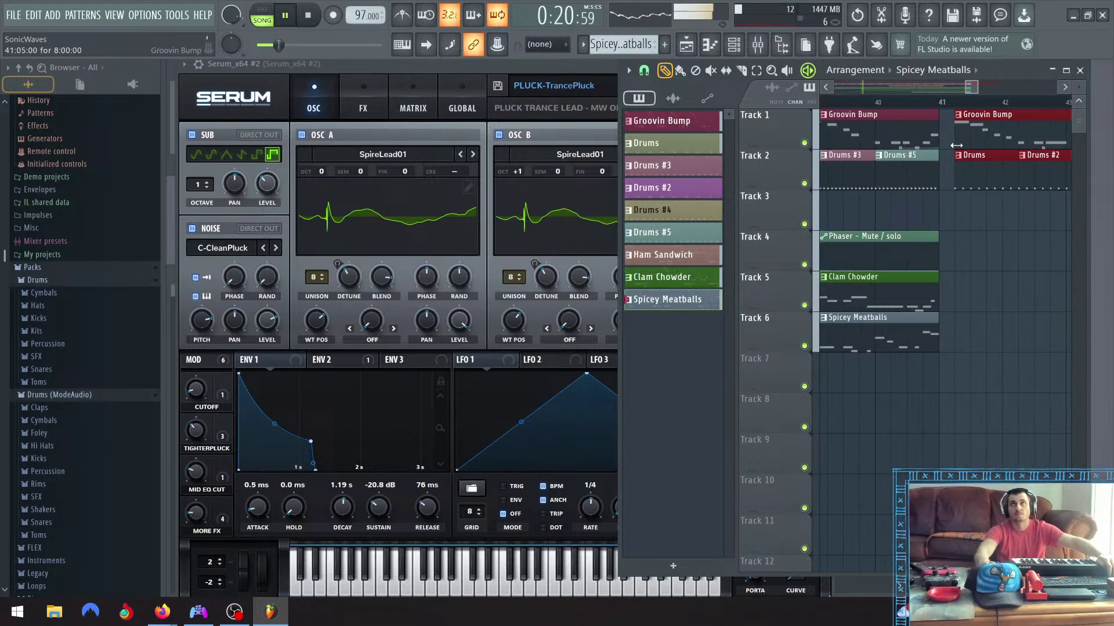
{"action": "left_click_drag", "start_coordinate": [986, 136], "coordinate": [959, 137]}
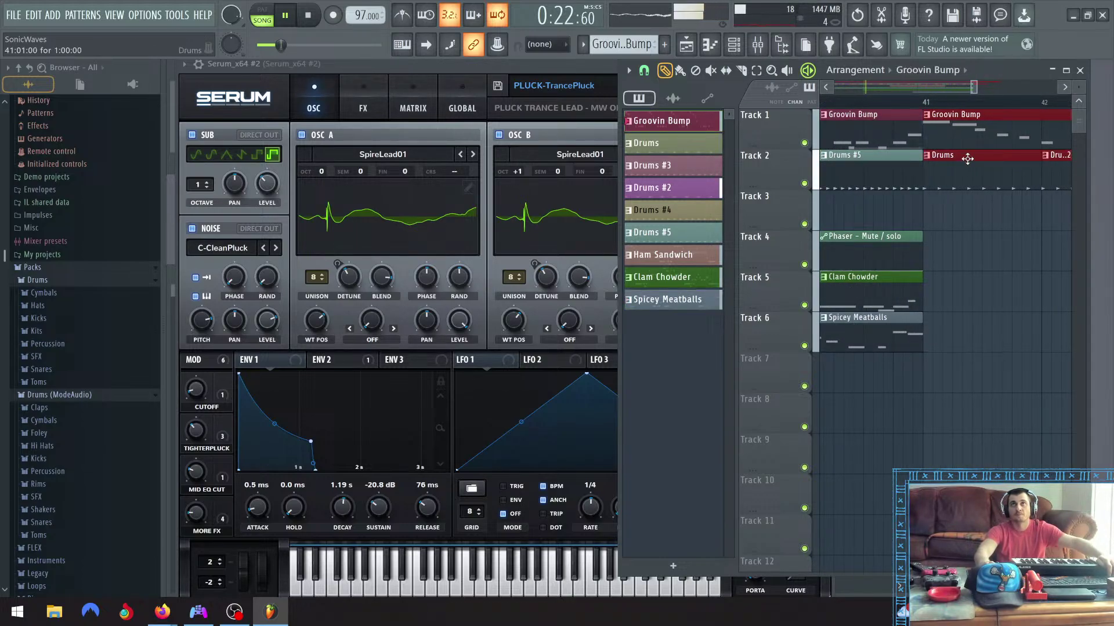
{"action": "scroll", "coordinate": [983, 185], "scroll_direction": "down", "scroll_amount": 1}
{"action": "scroll", "coordinate": [983, 184], "scroll_direction": "down", "scroll_amount": 6}
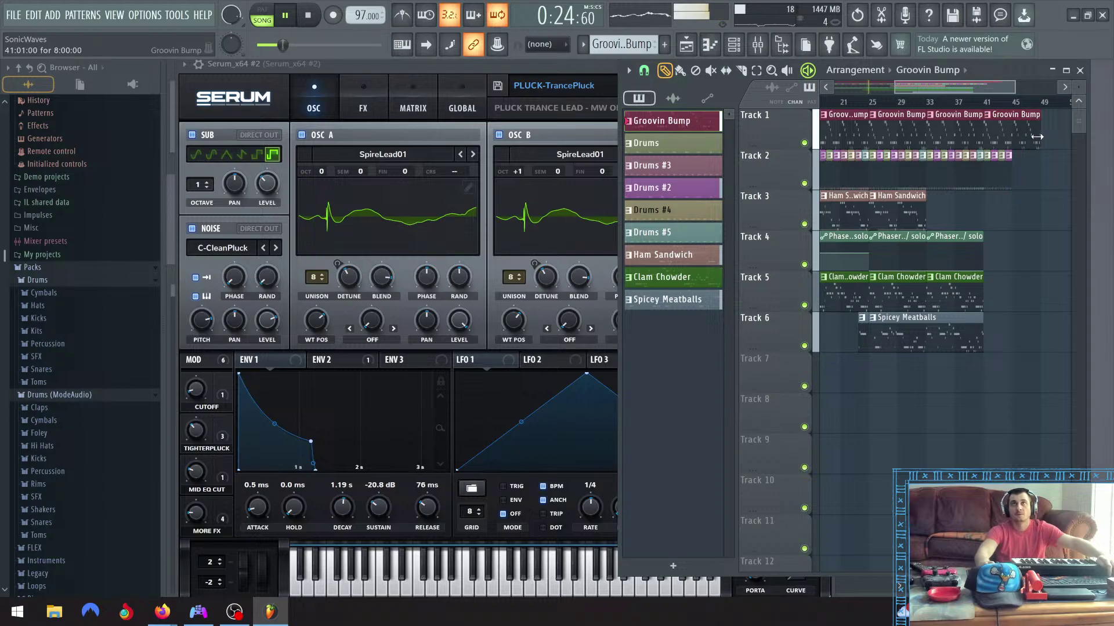
Slice the last Groovin Bump clip on Track 1 at bar 45 and delete the part beyond it
{"action": "scroll", "coordinate": [968, 120], "scroll_direction": "up", "scroll_amount": 5}
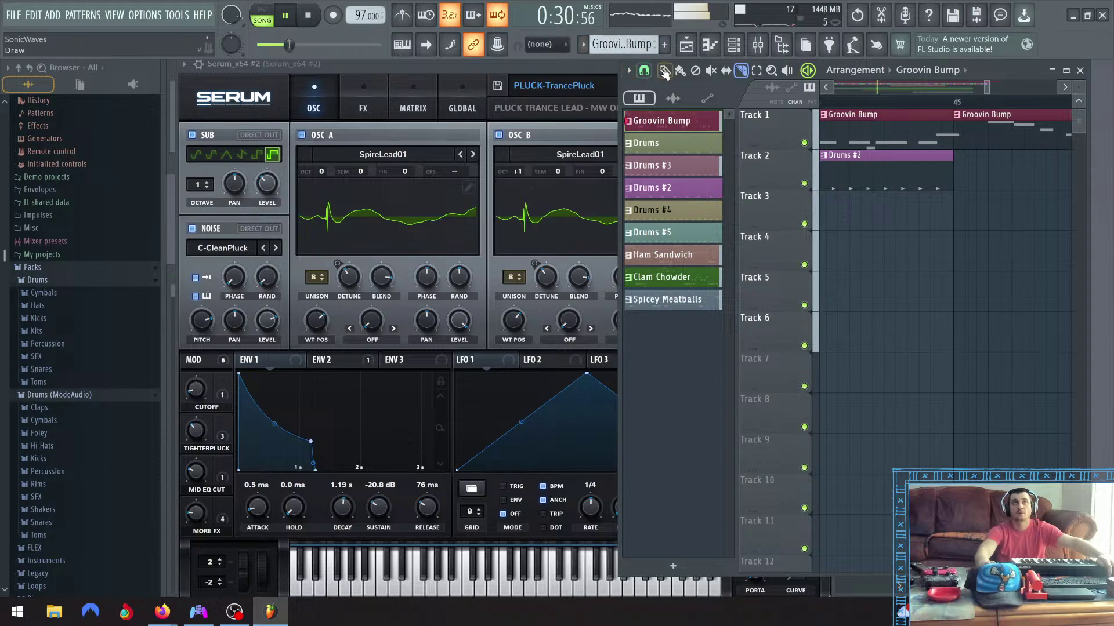
{"action": "scroll", "coordinate": [939, 144], "scroll_direction": "down", "scroll_amount": 8}
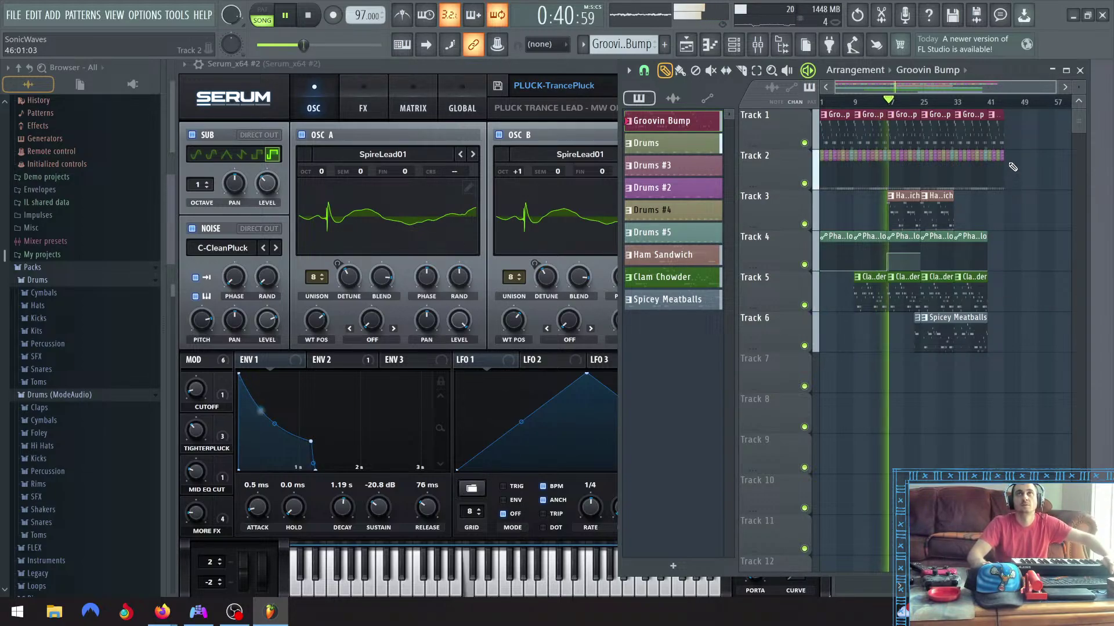
{"action": "left_click_drag", "start_coordinate": [1017, 171], "coordinate": [990, 147]}
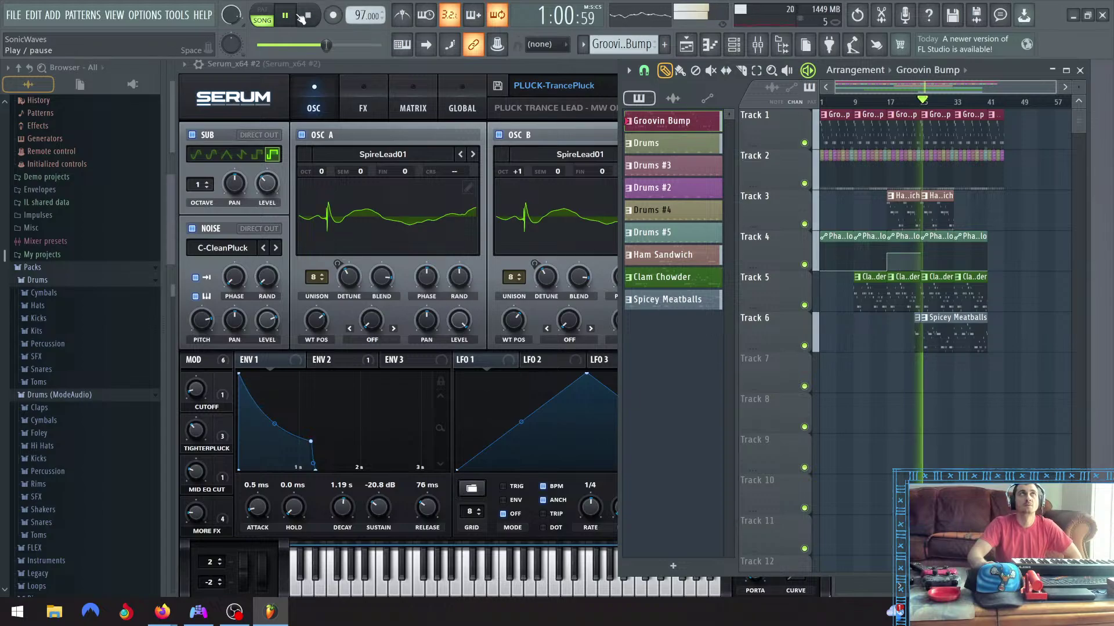
Pause the song and try starting the short Spicey Meatballs pickup clip on Track 6 at 24:10:08
{"action": "key", "text": "space"}
{"action": "scroll", "coordinate": [919, 328], "scroll_direction": "up", "scroll_amount": 5}
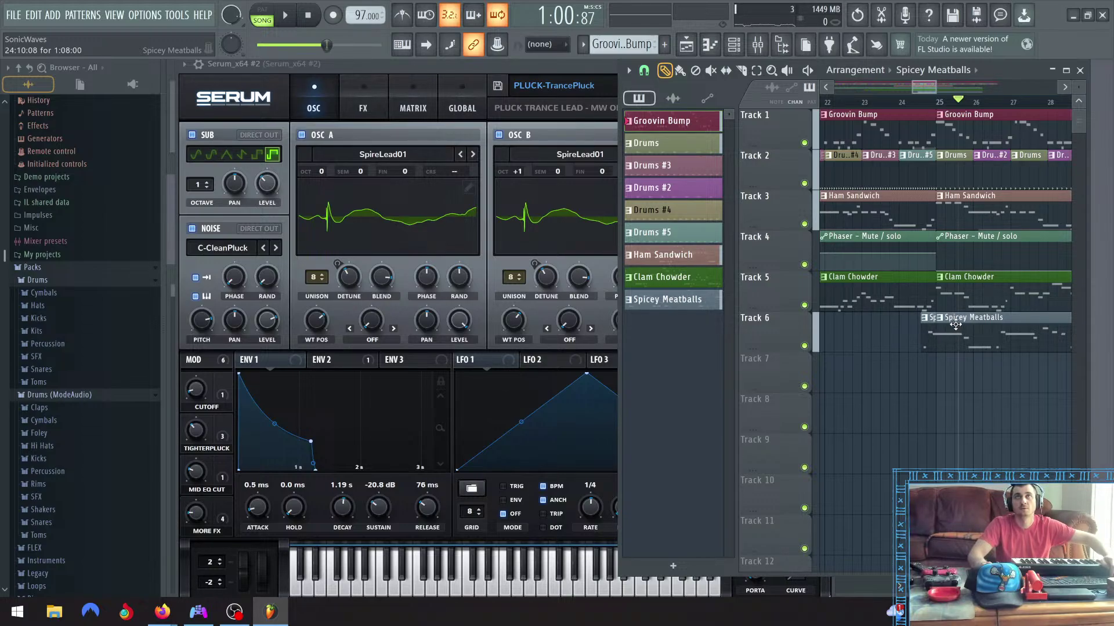
{"action": "left_click", "coordinate": [955, 325]}
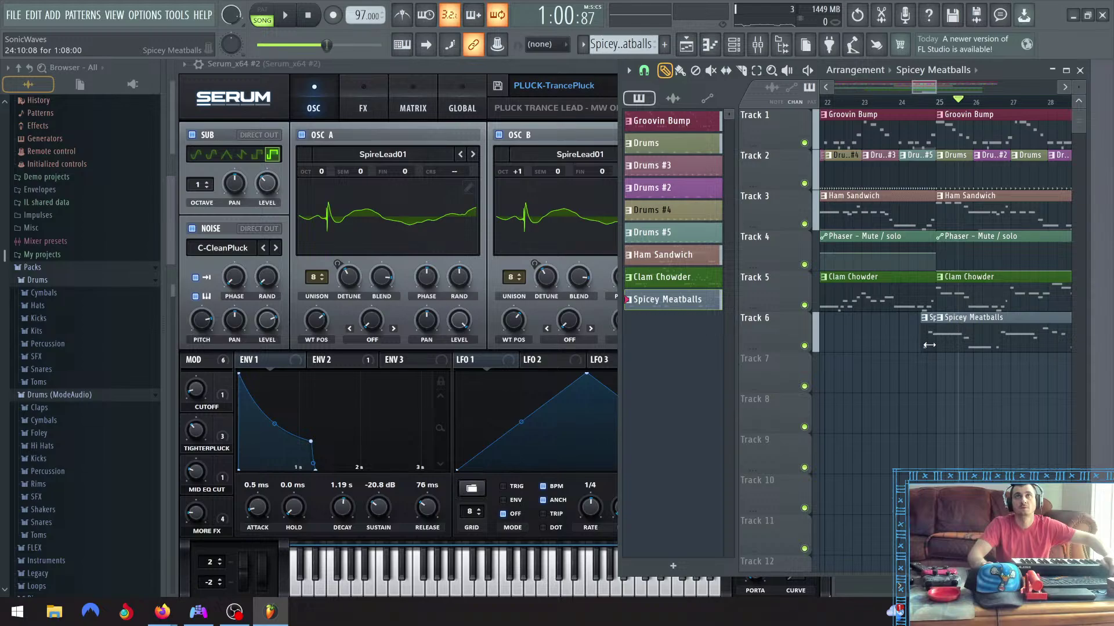
{"action": "scroll", "coordinate": [929, 345], "scroll_direction": "up", "scroll_amount": 5, "text": "ctrl"}
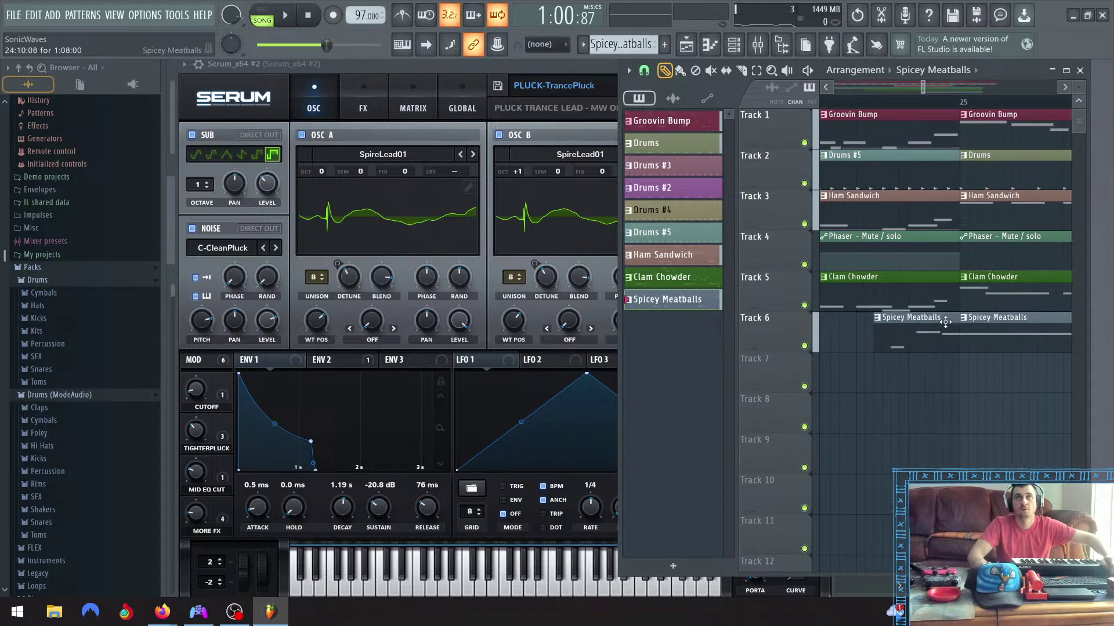
{"action": "scroll", "coordinate": [938, 323], "scroll_direction": "down", "scroll_amount": 8, "text": "ctrl"}
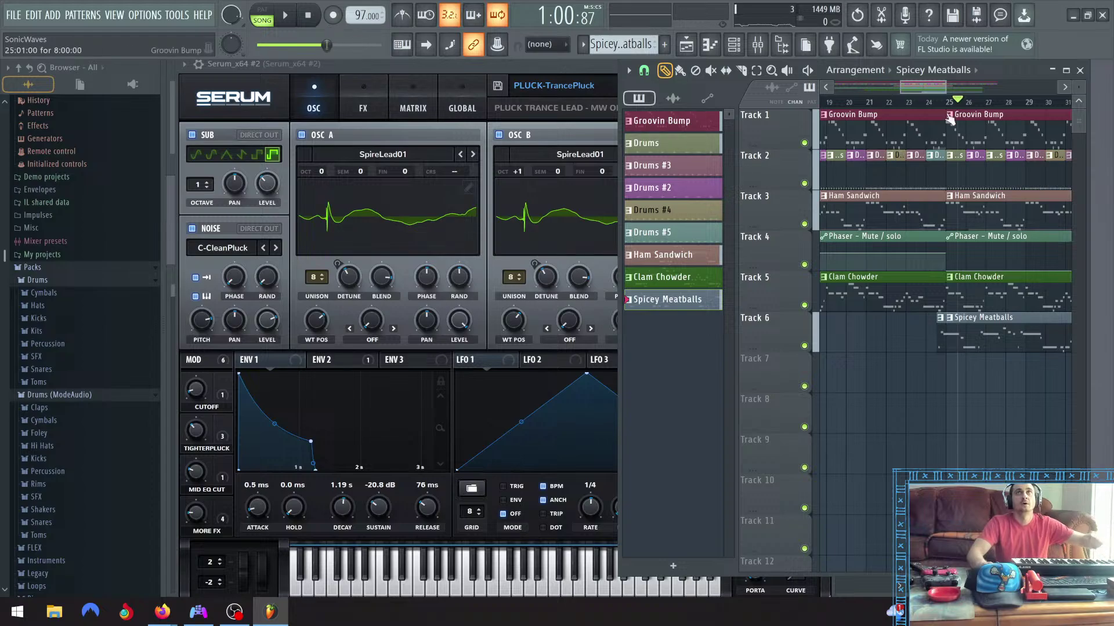
Replay the transition from about bar 23 and delete the short Spicey Meatballs pickup clip before bar 25
{"action": "left_click", "coordinate": [907, 103]}
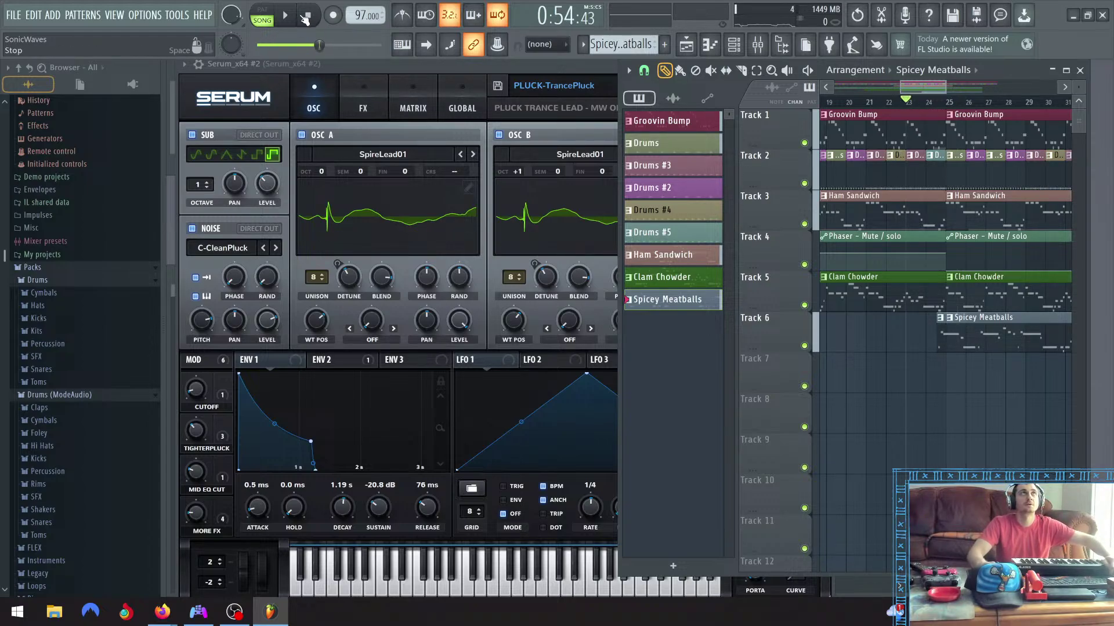
{"action": "left_click", "coordinate": [290, 16]}
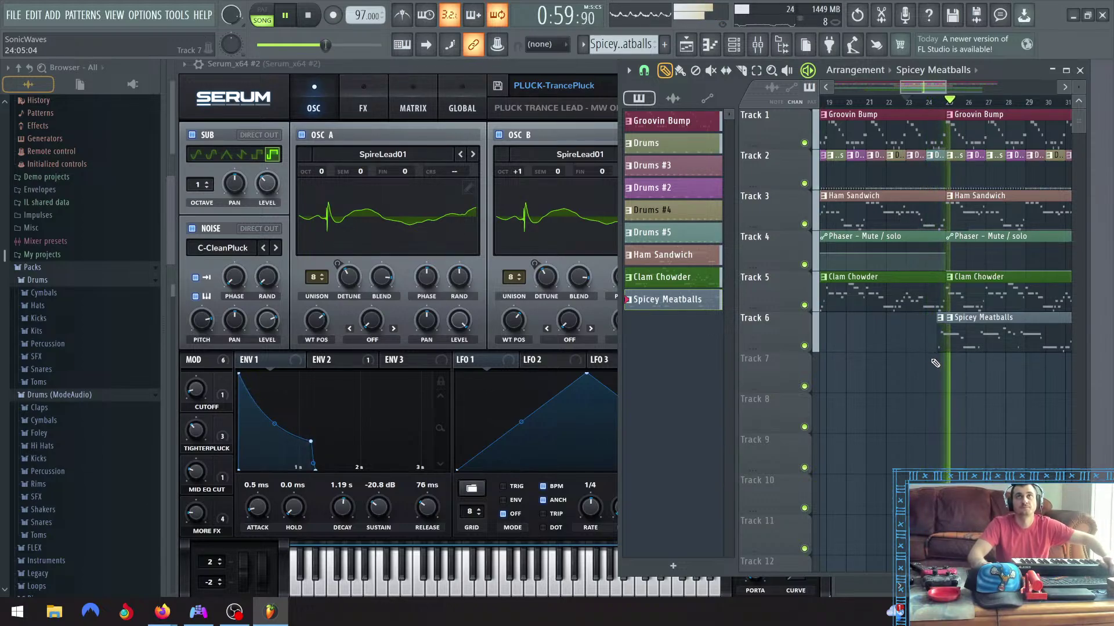
{"action": "scroll", "coordinate": [937, 365], "scroll_direction": "down", "scroll_amount": 2}
{"action": "scroll", "coordinate": [936, 365], "scroll_direction": "down", "scroll_amount": 2}
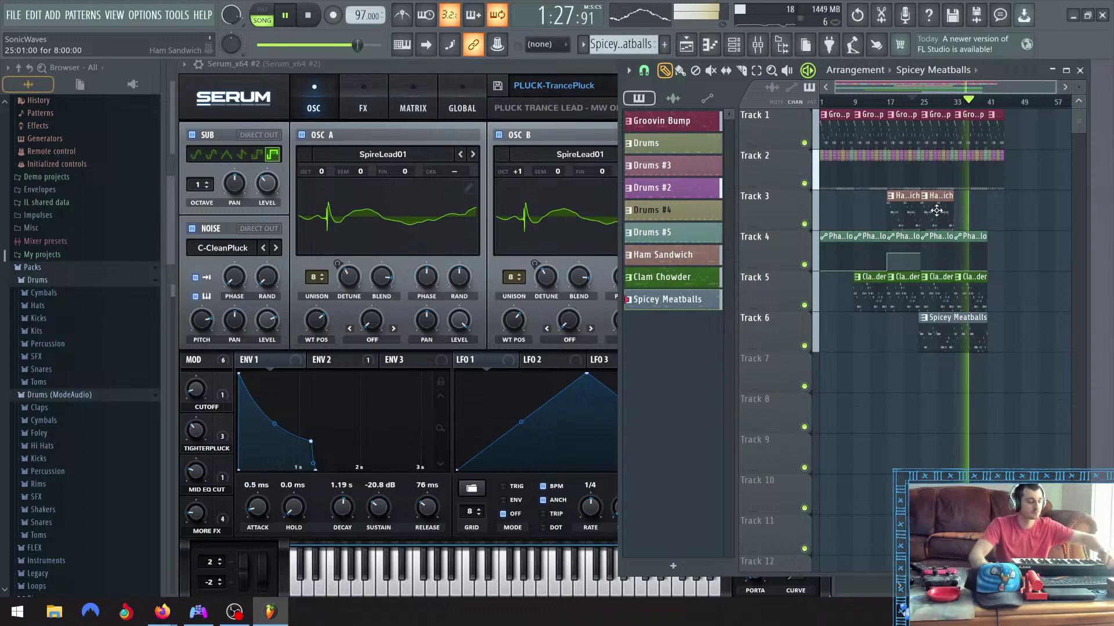
Try an extra Ham Sandwich clip at bar 33 and ahead of bar 17 on Track 3, then remove it
{"action": "left_click_drag", "start_coordinate": [934, 210], "coordinate": [969, 215]}
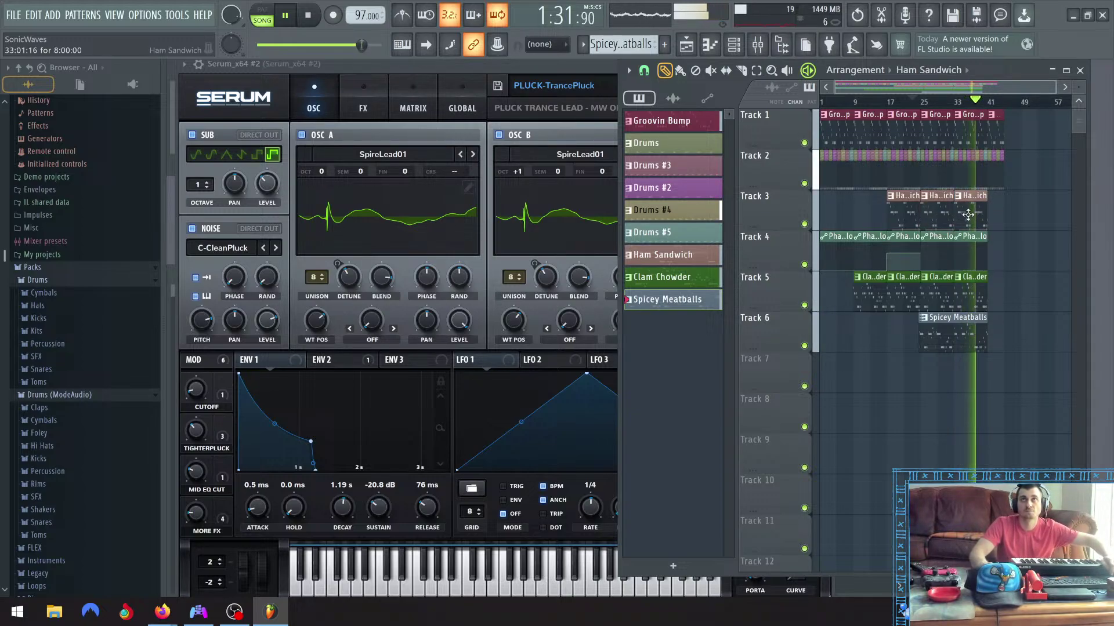
{"action": "left_click_drag", "start_coordinate": [969, 215], "coordinate": [869, 217]}
{"action": "right_click", "coordinate": [868, 217]}
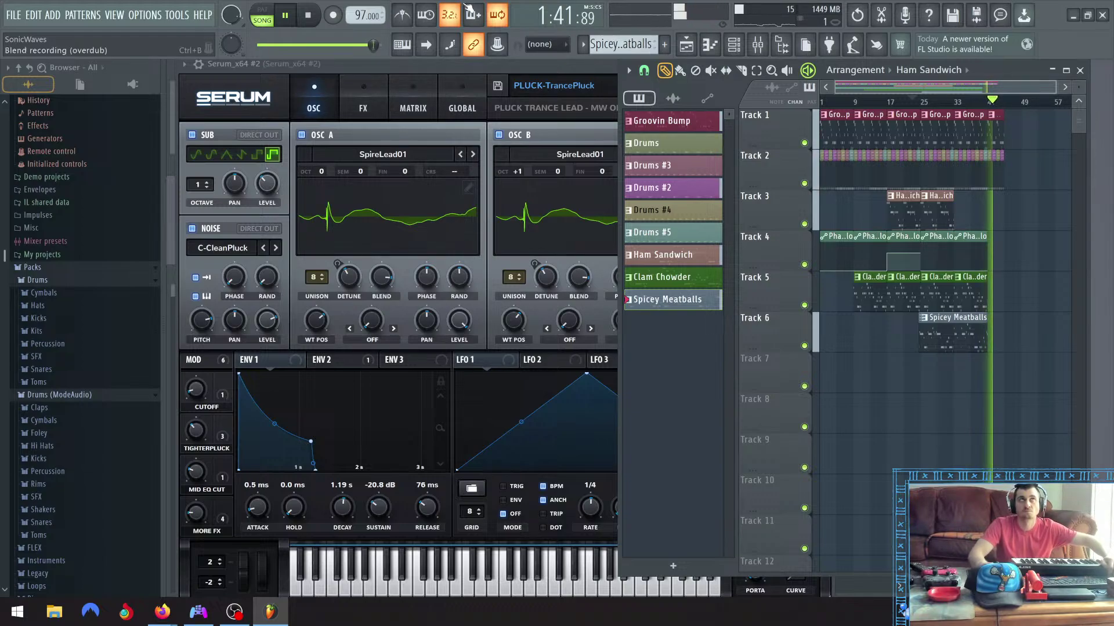
Pause the song and move the four-bar ending of Groovin Bump and drum clips on Tracks 1 and 2 from bar 41 to bar 57
{"action": "left_click", "coordinate": [291, 18]}
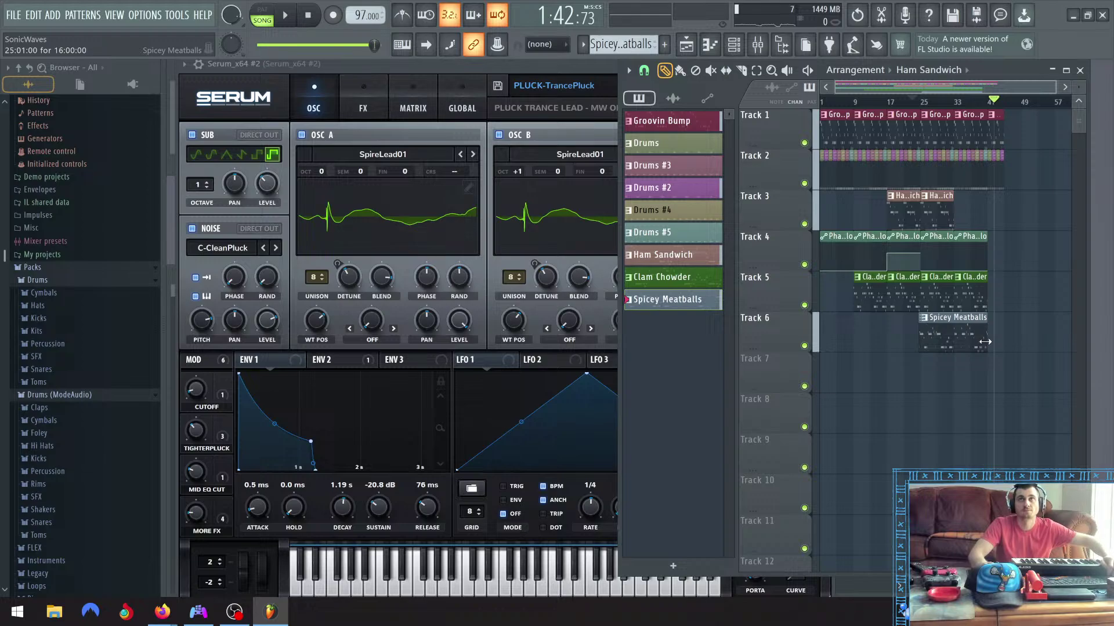
{"action": "scroll", "coordinate": [985, 342], "scroll_direction": "up", "scroll_amount": 4}
{"action": "scroll", "coordinate": [991, 337], "scroll_direction": "down", "scroll_amount": 4}
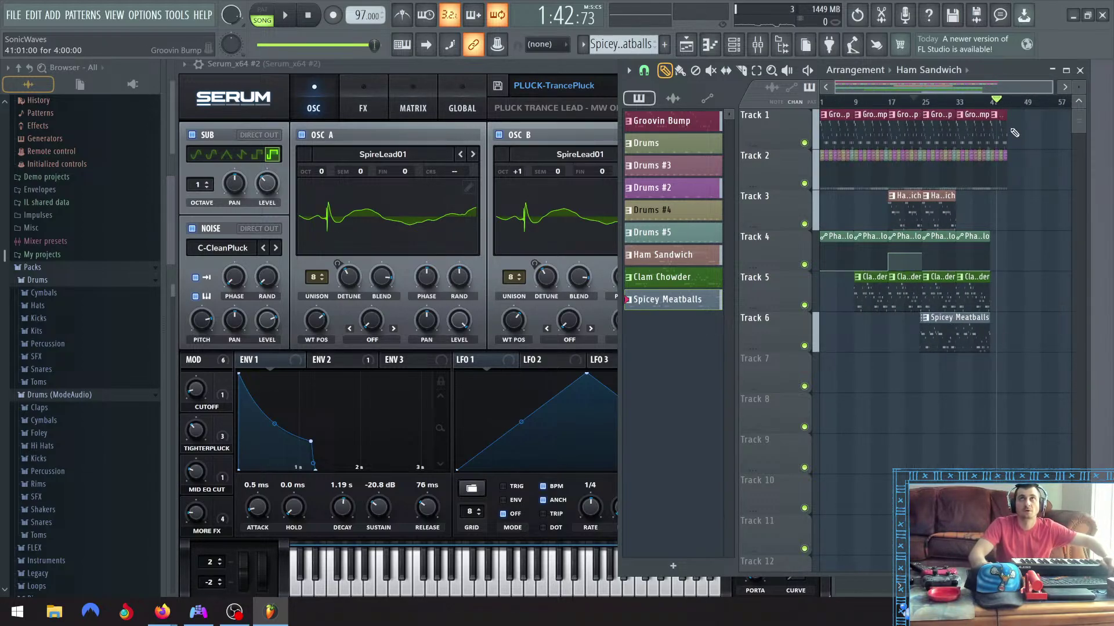
{"action": "left_click_drag", "start_coordinate": [1022, 164], "coordinate": [1063, 133]}
{"action": "scroll", "coordinate": [1063, 133], "scroll_direction": "up", "scroll_amount": 9}
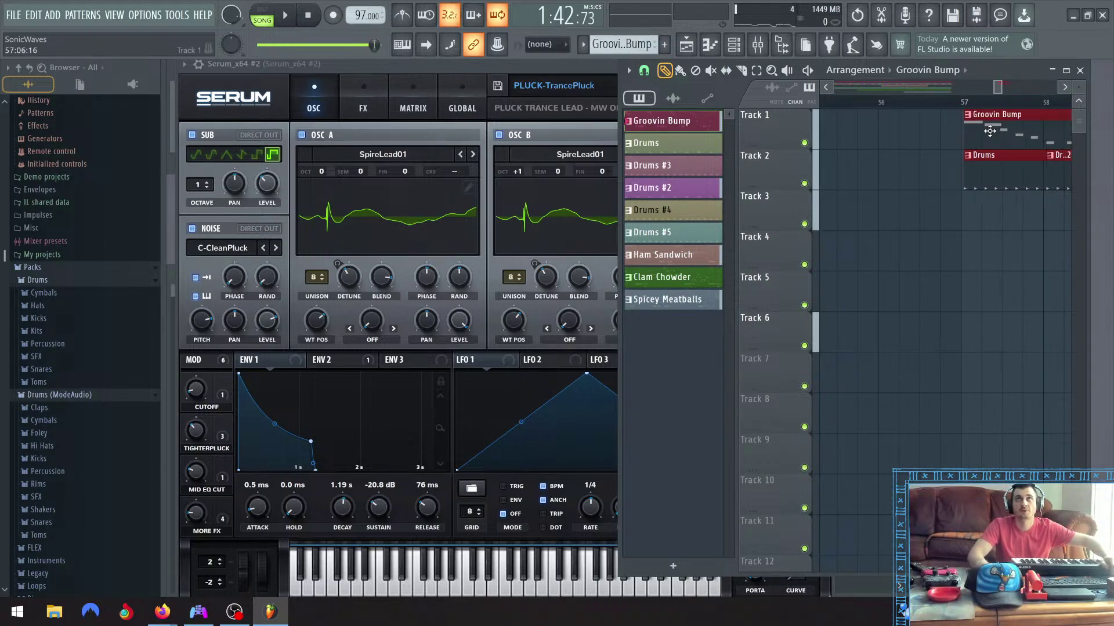
{"action": "scroll", "coordinate": [1032, 203], "scroll_direction": "down", "scroll_amount": 10}
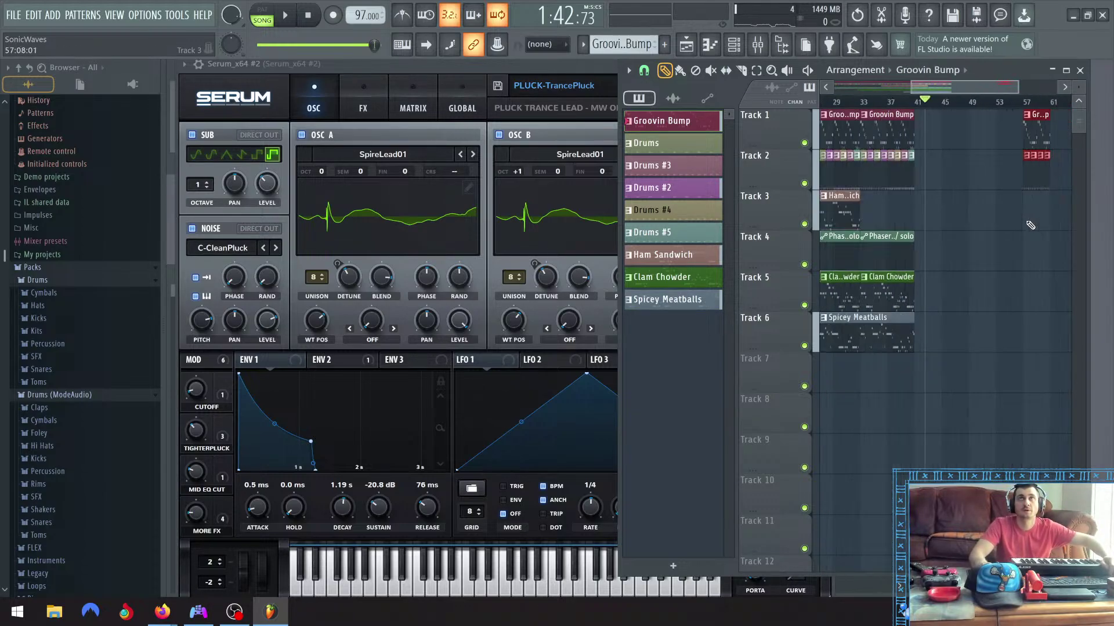
Place the copied 16-bar section on Tracks 1 to 6, snap its start to bar 41 and deselect its clips
{"action": "left_click_drag", "start_coordinate": [983, 339], "coordinate": [968, 141]}
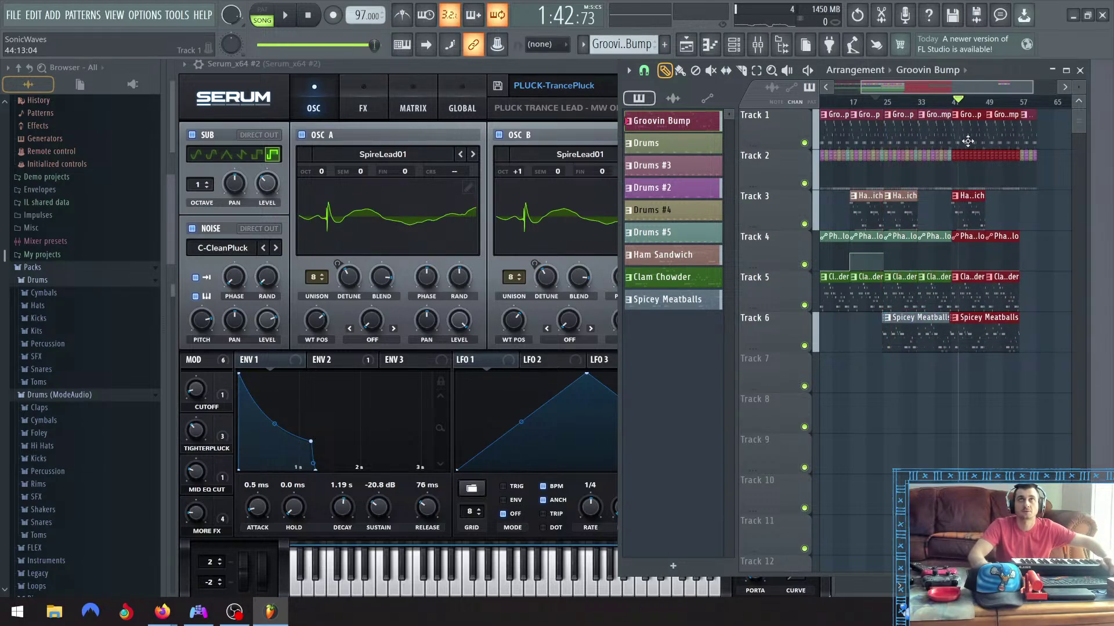
{"action": "scroll", "coordinate": [967, 141], "scroll_direction": "up", "scroll_amount": 10}
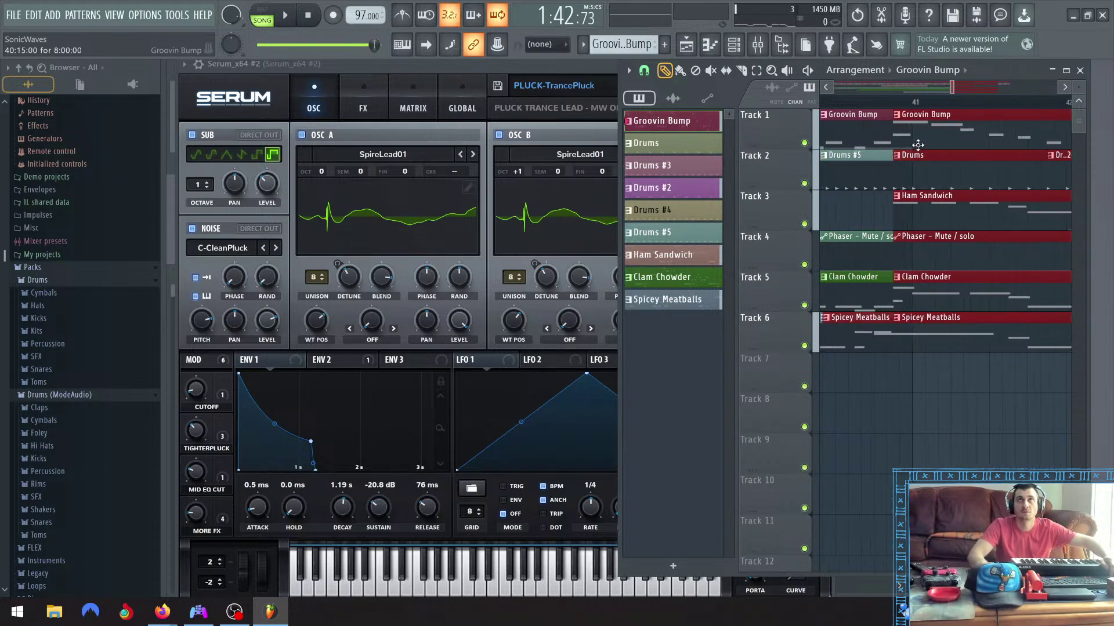
{"action": "left_click_drag", "start_coordinate": [917, 144], "coordinate": [940, 133]}
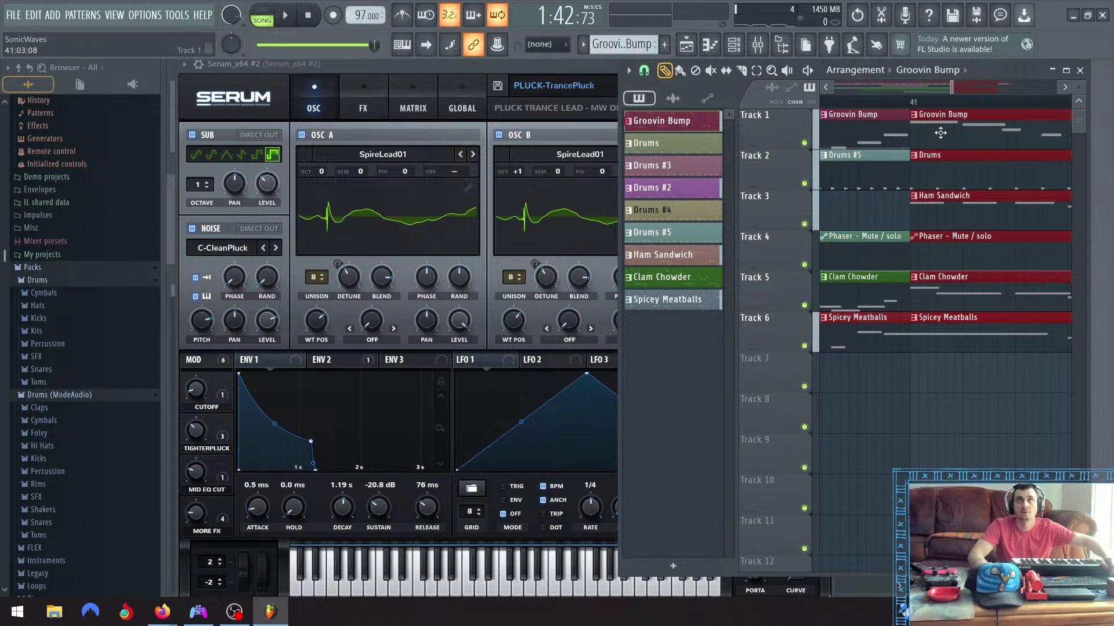
{"action": "scroll", "coordinate": [912, 271], "scroll_direction": "down", "scroll_amount": 4}
{"action": "left_click", "coordinate": [944, 385]}
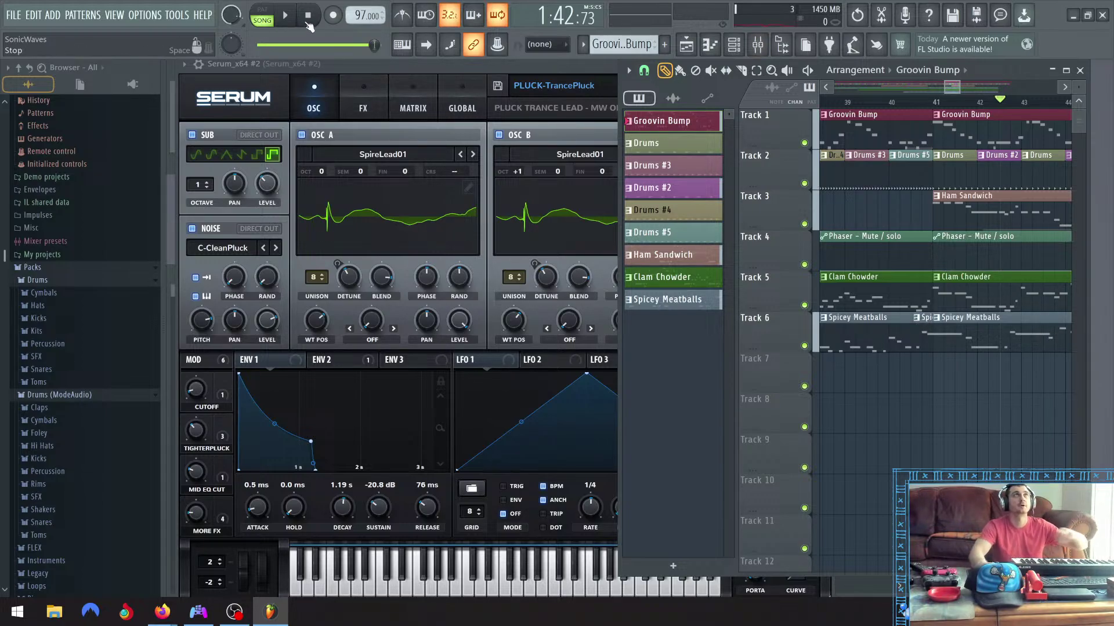
Play the song from the start and examine how the clips on Tracks 1 to 6 join at bar 41
{"action": "key", "text": "space"}
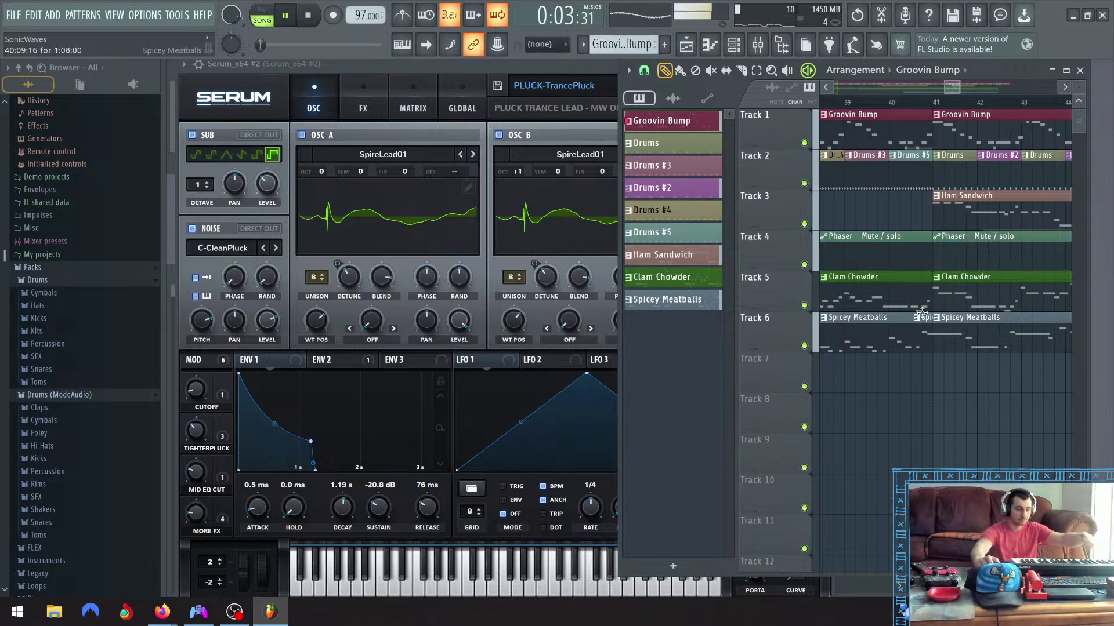
{"action": "scroll", "coordinate": [940, 326], "scroll_direction": "down", "scroll_amount": 3}
{"action": "scroll", "coordinate": [940, 326], "scroll_direction": "down", "scroll_amount": 2}
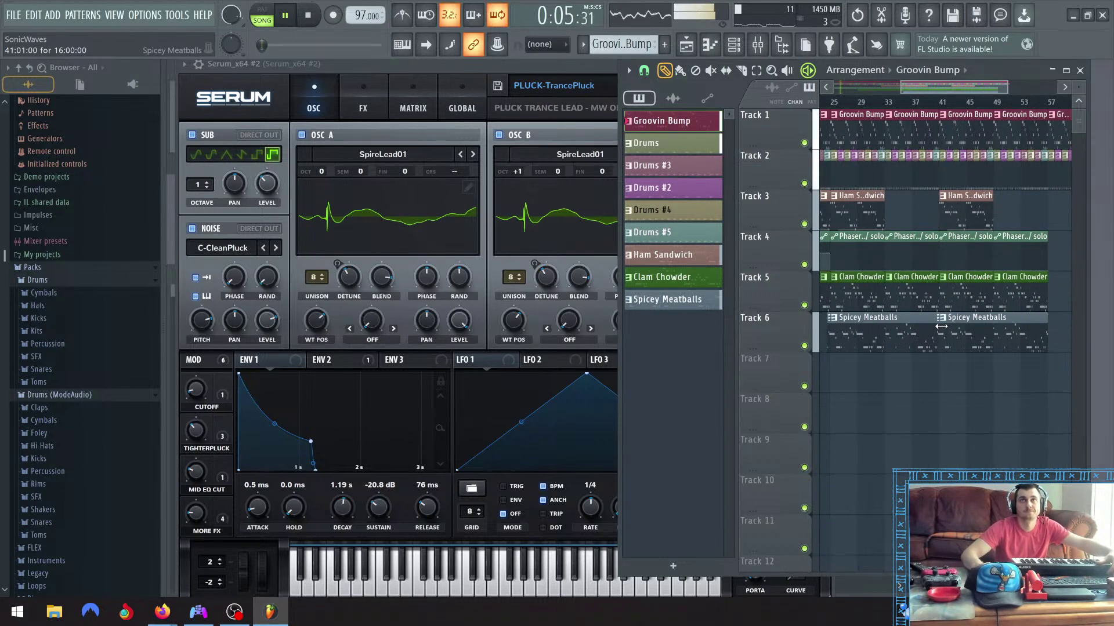
{"action": "scroll", "coordinate": [940, 326], "scroll_direction": "up", "scroll_amount": 7}
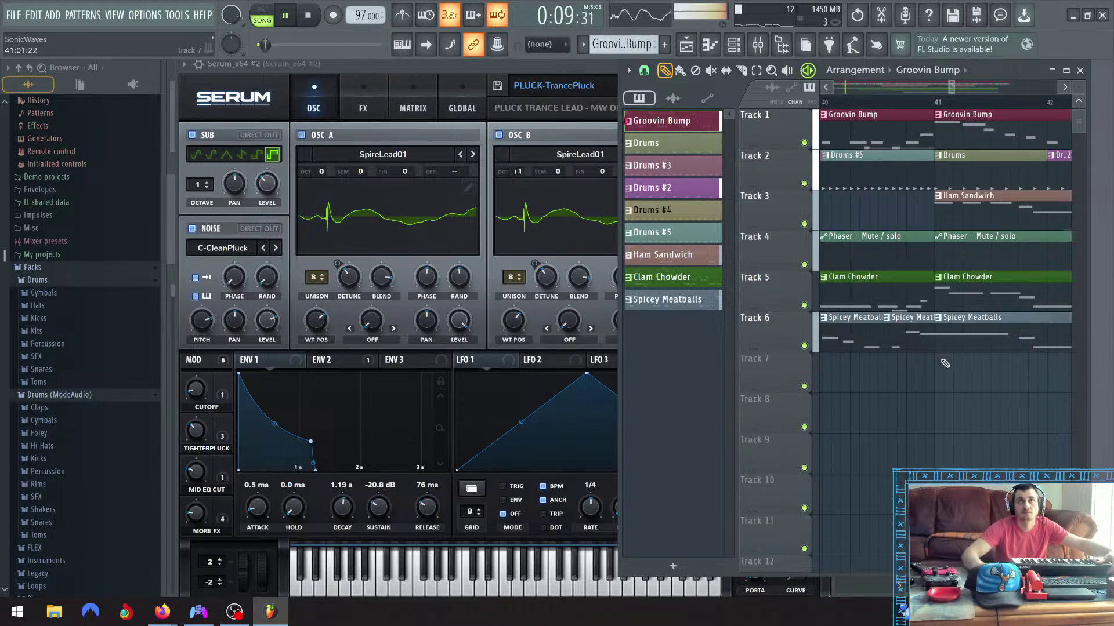
{"action": "scroll", "coordinate": [945, 359], "scroll_direction": "down", "scroll_amount": 2}
{"action": "scroll", "coordinate": [944, 361], "scroll_direction": "up", "scroll_amount": 2}
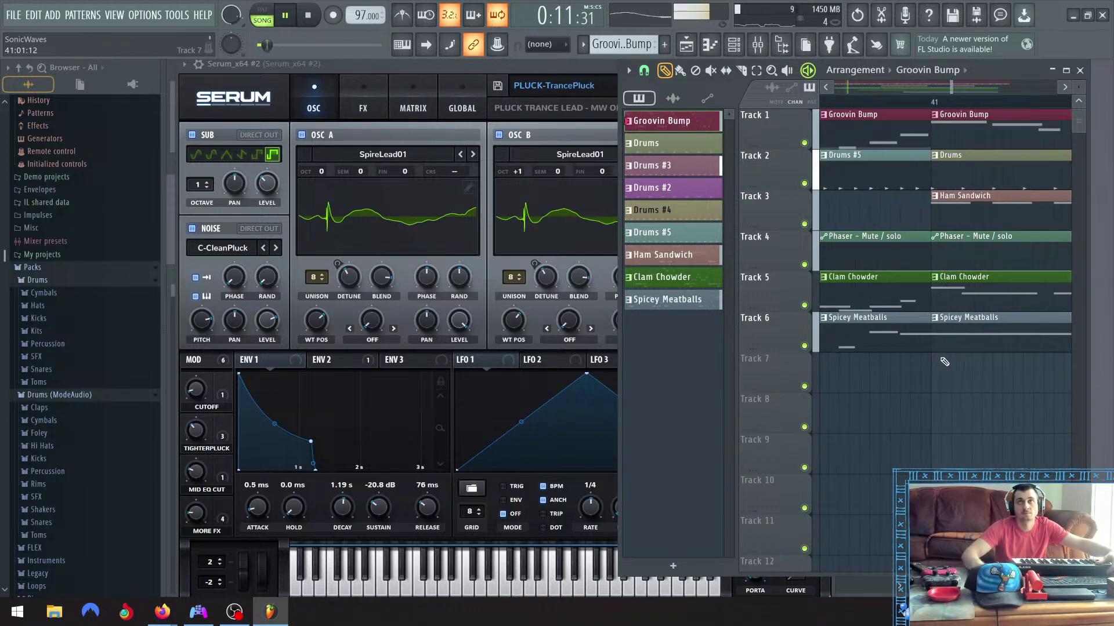
{"action": "scroll", "coordinate": [945, 362], "scroll_direction": "down", "scroll_amount": 7}
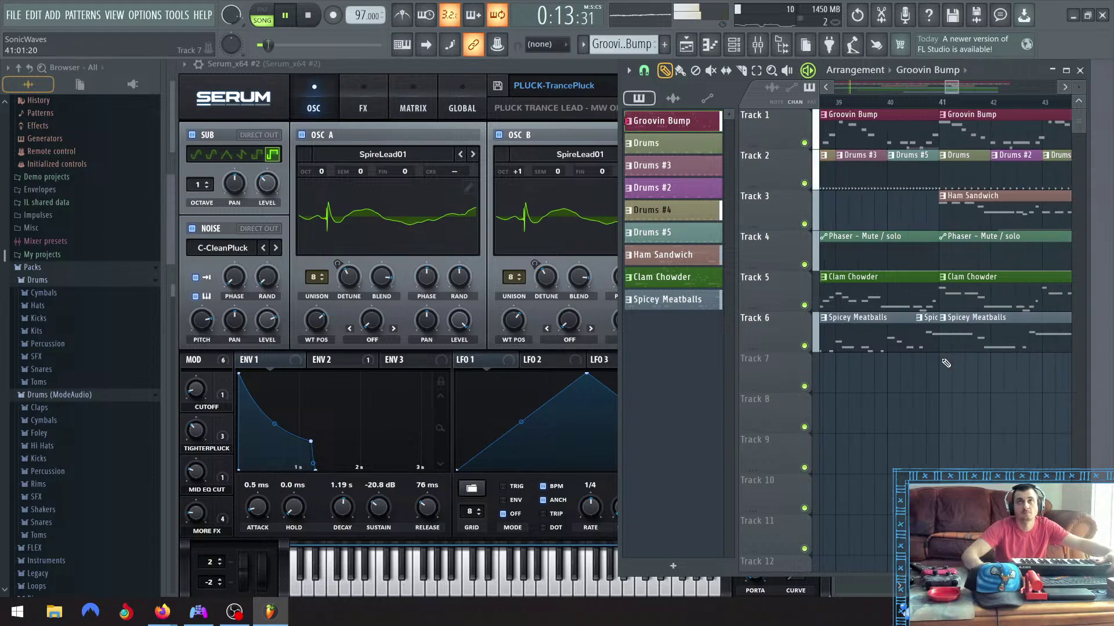
{"action": "scroll", "coordinate": [950, 364], "scroll_direction": "down", "scroll_amount": 4}
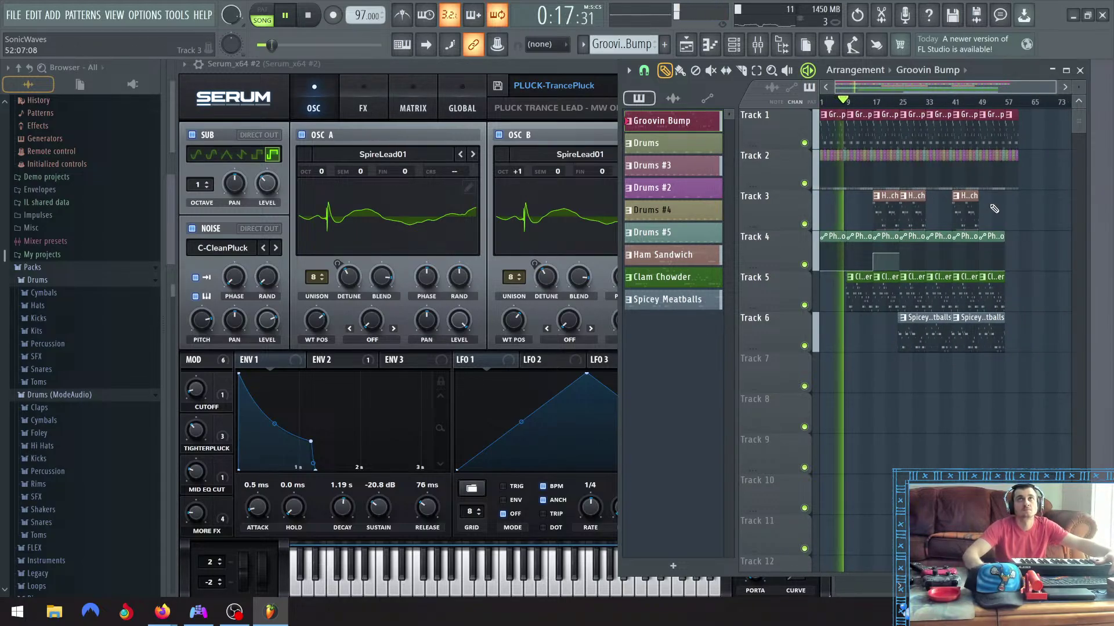
Add a Ham Sandwich clip on Track 3 at bar 33, filling the gap before the one at bar 41
{"action": "left_click", "coordinate": [911, 209]}
{"action": "left_click", "coordinate": [937, 207]}
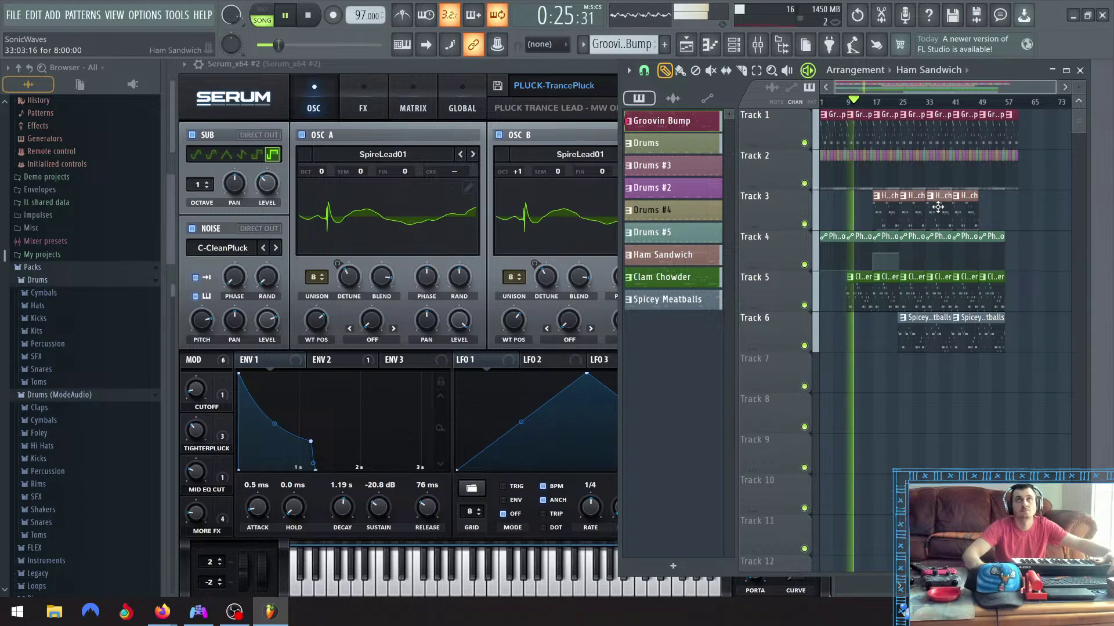
{"action": "scroll", "coordinate": [938, 207], "scroll_direction": "up", "scroll_amount": 4}
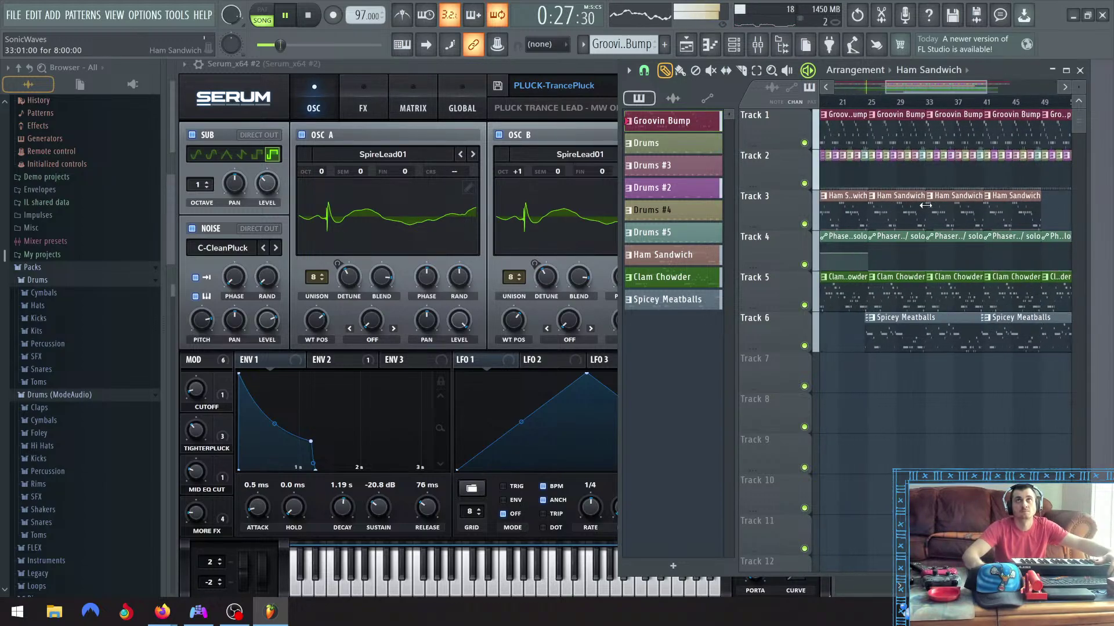
{"action": "scroll", "coordinate": [925, 207], "scroll_direction": "down", "scroll_amount": 4}
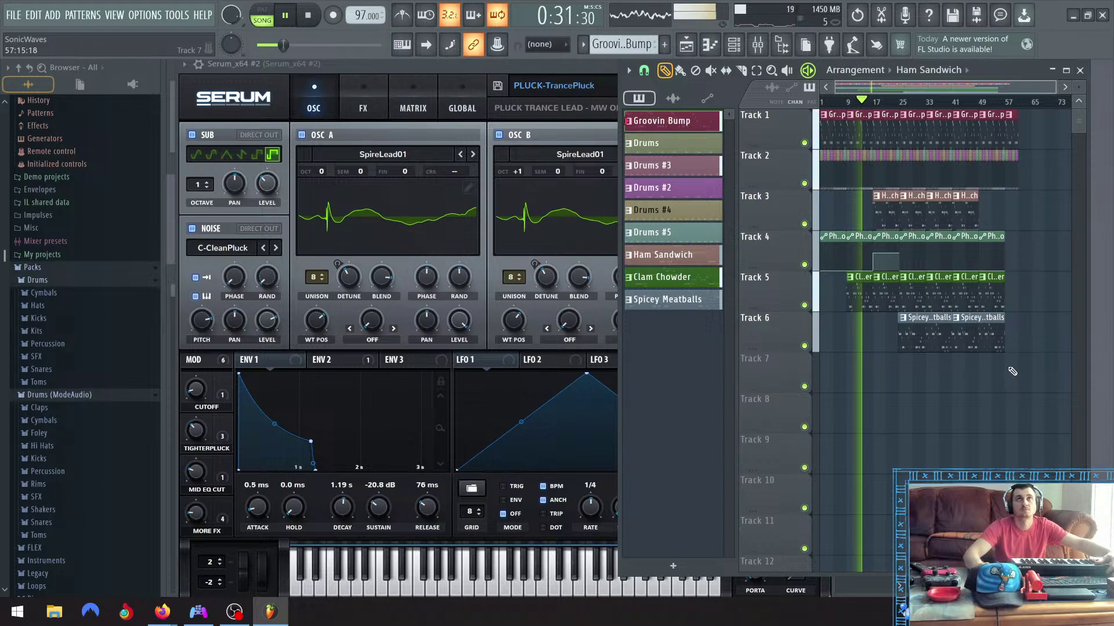
Raise the Phaser - Mute / solo automation on Track 4 between bars 41 and 49, matching the section at bar 17
{"action": "right_click", "coordinate": [964, 252]}
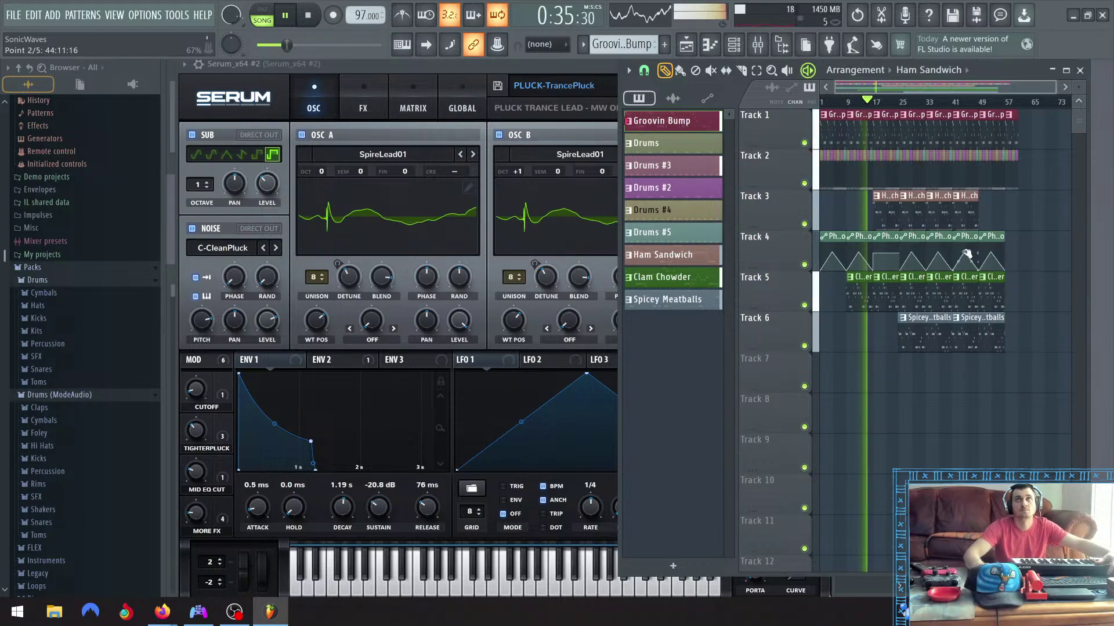
{"action": "right_click", "coordinate": [915, 252]}
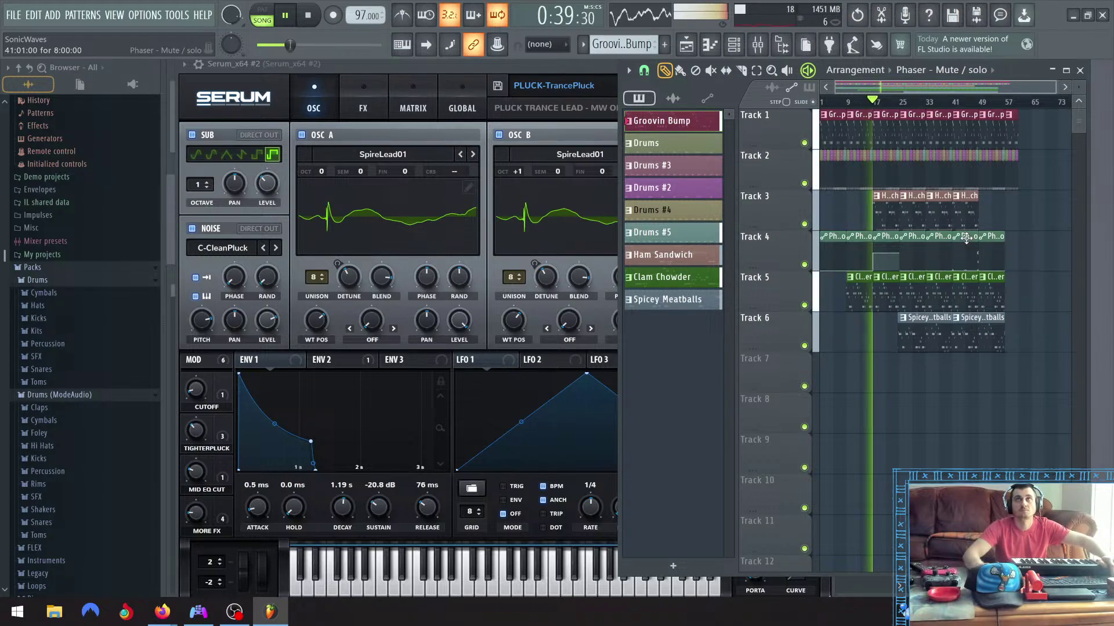
{"action": "left_click_drag", "start_coordinate": [973, 250], "coordinate": [964, 242]}
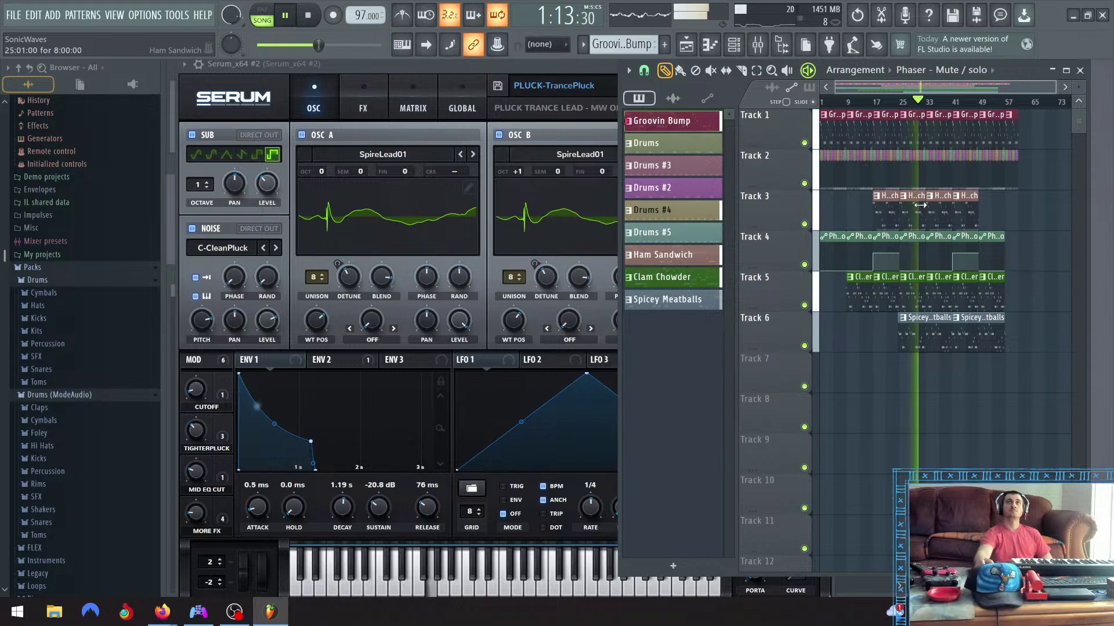
Select the Ham Sandwich pattern and close the Serum_x64 #2 plugin window
{"action": "left_click", "coordinate": [678, 255]}
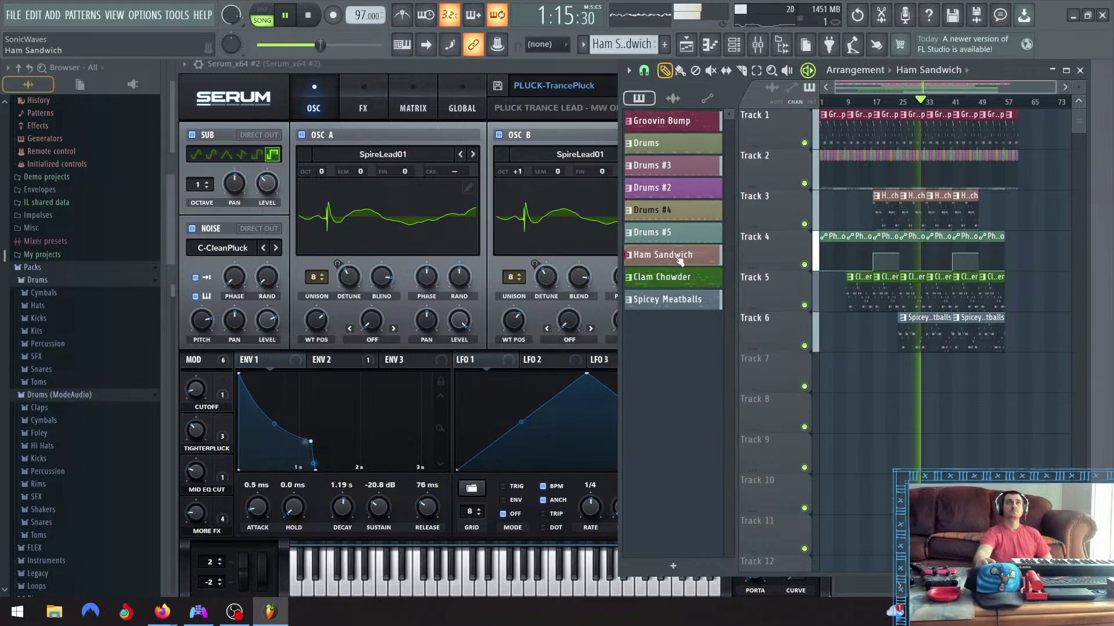
{"action": "left_click", "coordinate": [506, 66]}
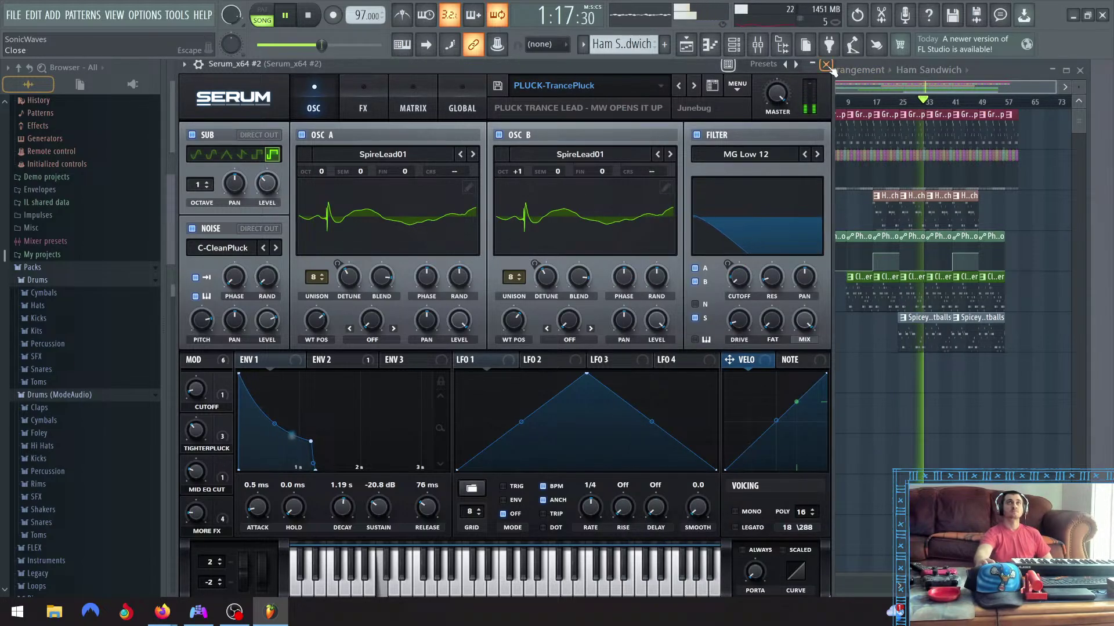
{"action": "left_click", "coordinate": [825, 64]}
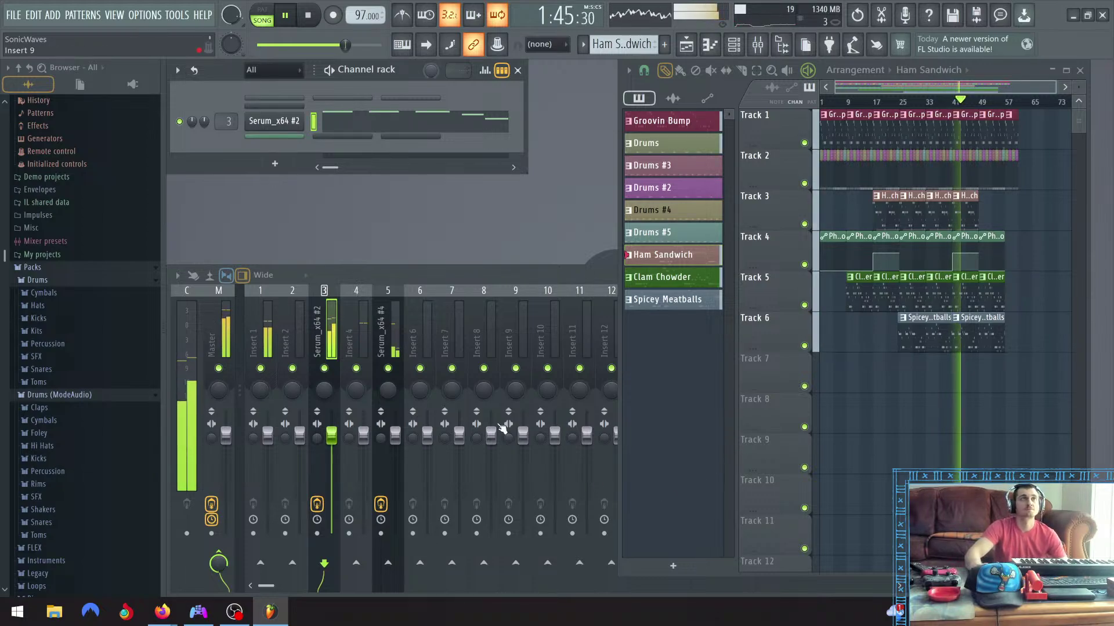
Create an automation clip for the Master track's volume in the mixer and return to the playlist
{"action": "left_click", "coordinate": [262, 414]}
{"action": "right_click", "coordinate": [226, 438]}
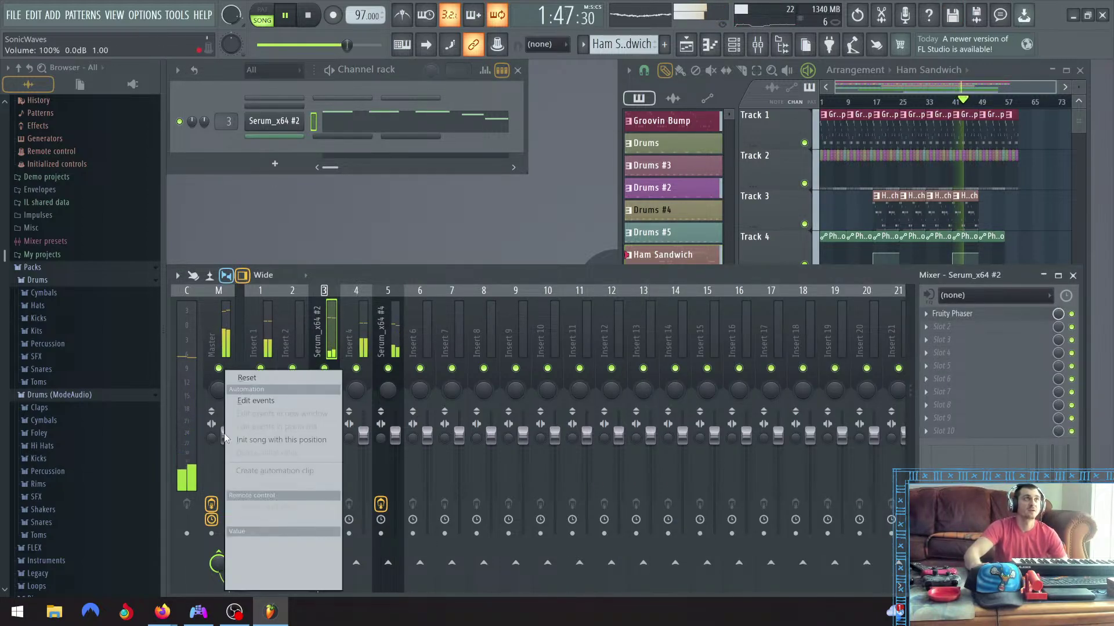
{"action": "left_click", "coordinate": [278, 471]}
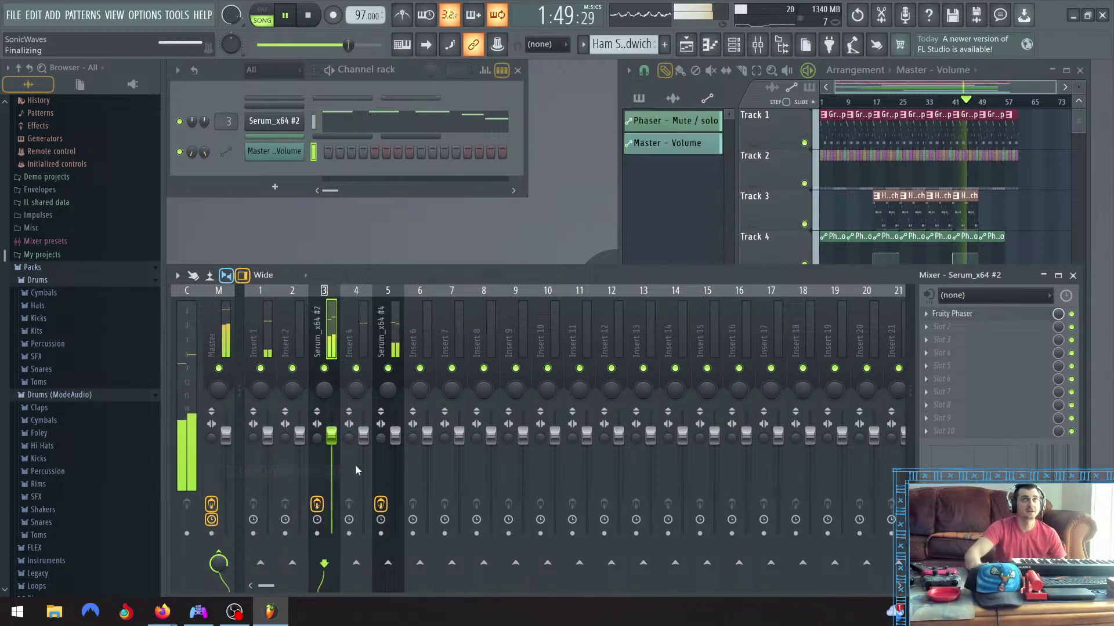
{"action": "left_click", "coordinate": [1018, 68]}
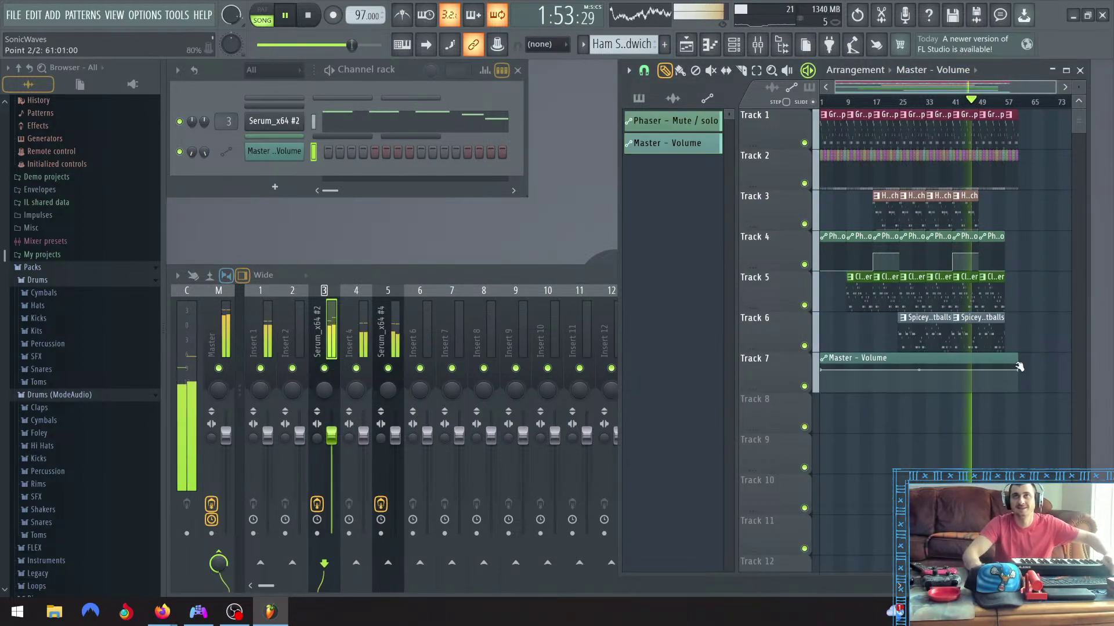
Add a point at bar 57 of the Master - Volume clip and lower its end point at bar 61 to create a fade-out
{"action": "scroll", "coordinate": [1007, 372], "scroll_direction": "up", "scroll_amount": 4}
{"action": "scroll", "coordinate": [1006, 370], "scroll_direction": "down", "scroll_amount": 1}
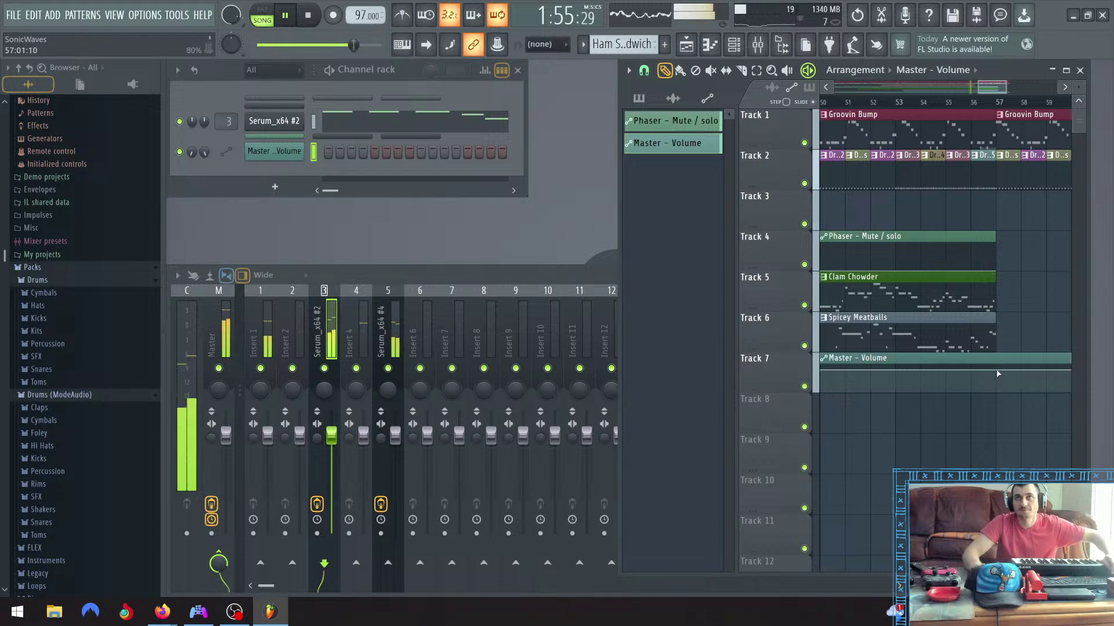
{"action": "scroll", "coordinate": [1015, 394], "scroll_direction": "down", "scroll_amount": 2}
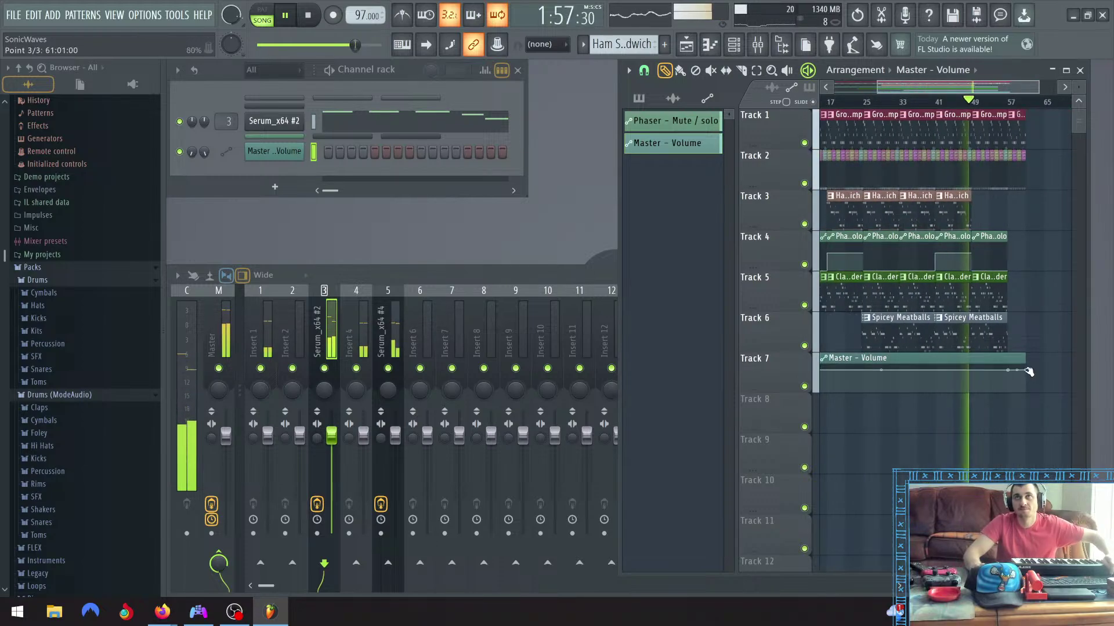
{"action": "left_click_drag", "start_coordinate": [1028, 372], "coordinate": [1030, 389]}
{"action": "scroll", "coordinate": [1026, 396], "scroll_direction": "up", "scroll_amount": 8}
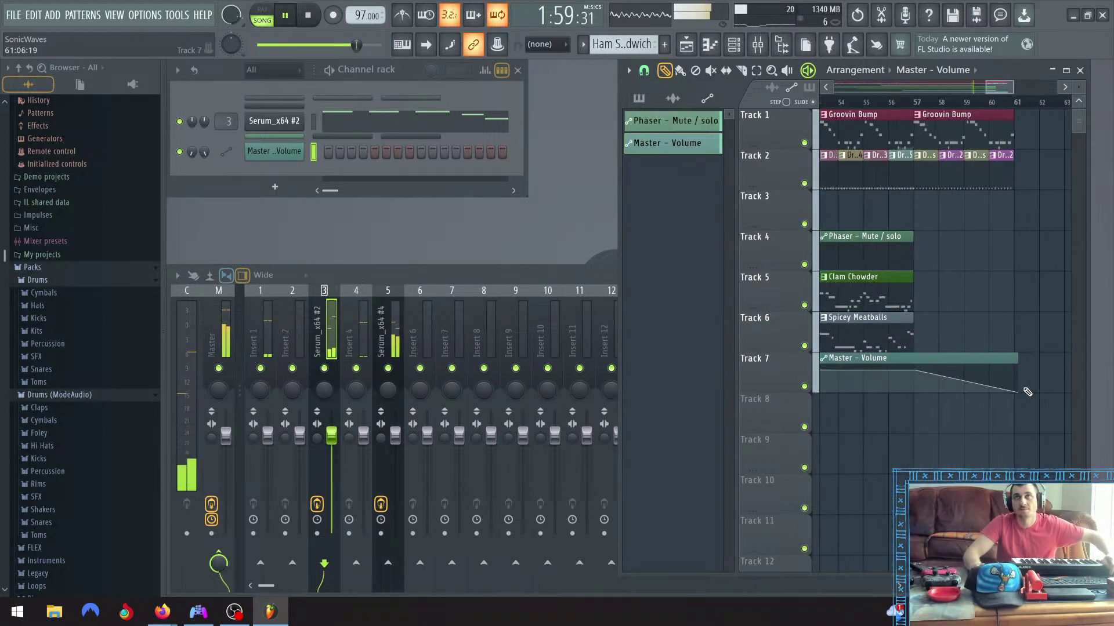
{"action": "scroll", "coordinate": [1019, 393], "scroll_direction": "down", "scroll_amount": 3}
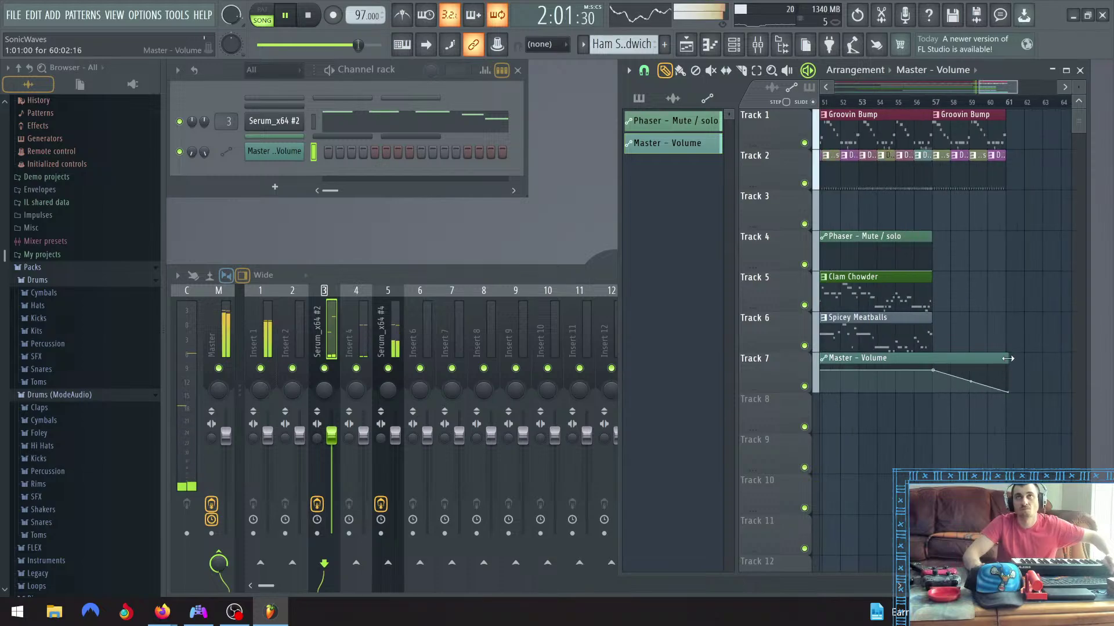
{"action": "scroll", "coordinate": [1005, 359], "scroll_direction": "down", "scroll_amount": 2}
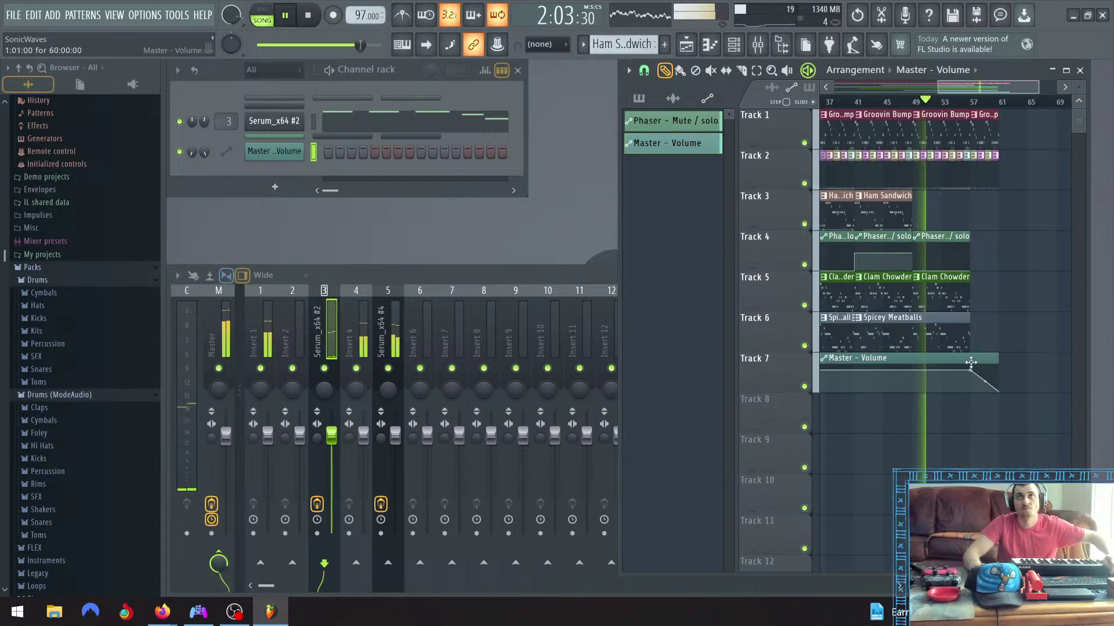
Move the start of the Master - Volume fade to bar 49 and place its lowered end point at bar 61
{"action": "left_click_drag", "start_coordinate": [974, 371], "coordinate": [920, 374]}
{"action": "scroll", "coordinate": [915, 373], "scroll_direction": "up", "scroll_amount": 5}
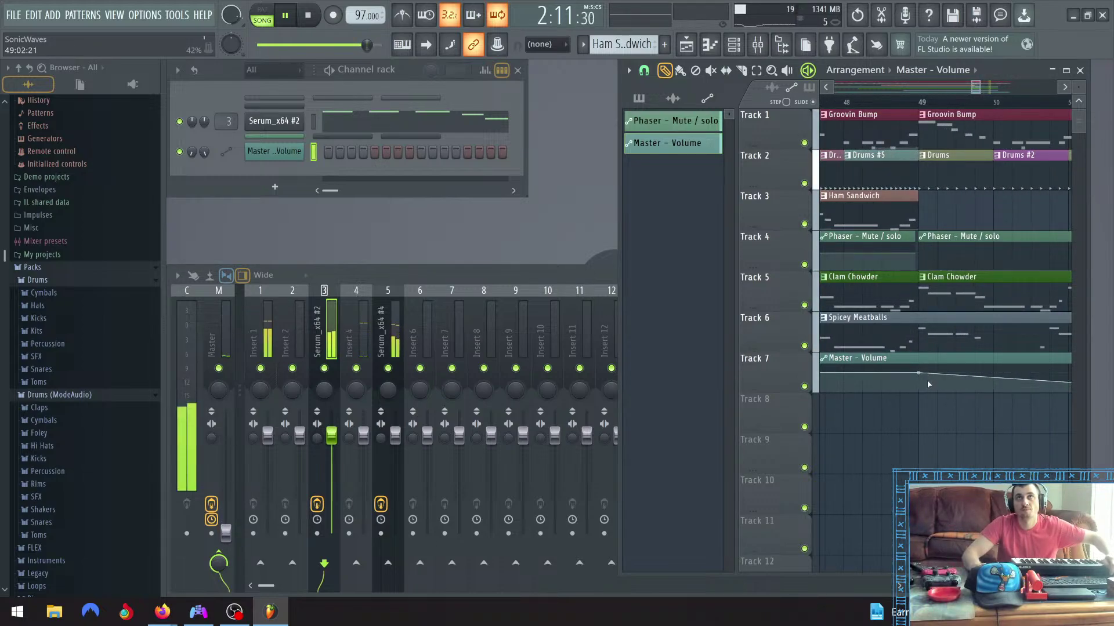
{"action": "scroll", "coordinate": [934, 385], "scroll_direction": "down", "scroll_amount": 5}
{"action": "left_click_drag", "start_coordinate": [985, 393], "coordinate": [1030, 391]}
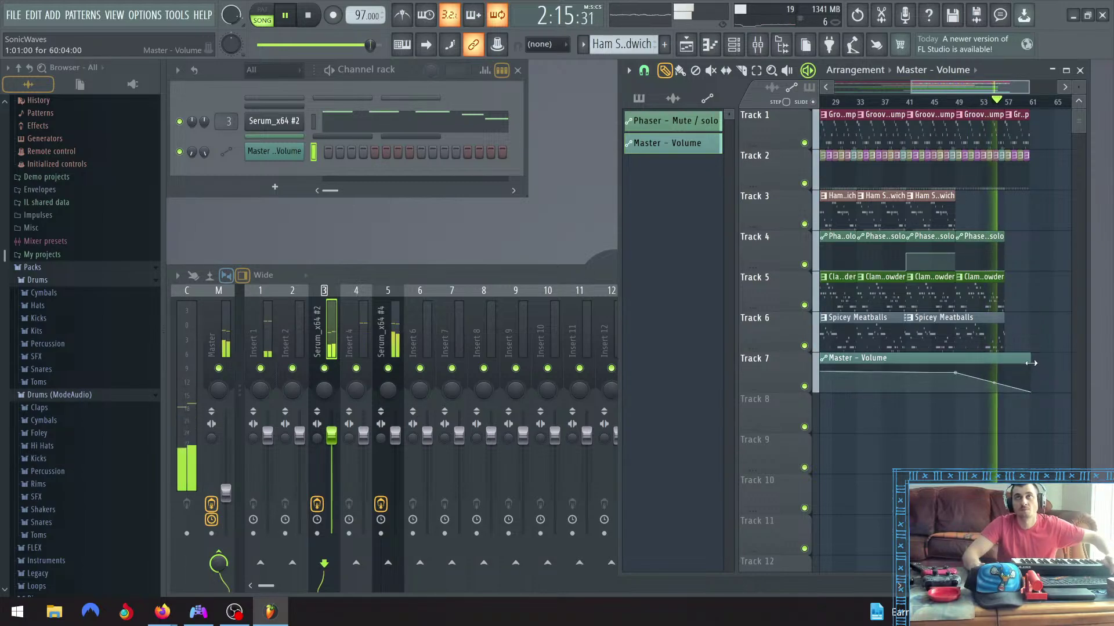
Trim the Master - Volume clip's end to bar 61 and raise the fade's starting point at bar 49 to the clip's opening level
{"action": "scroll", "coordinate": [1036, 364], "scroll_direction": "up", "scroll_amount": 5}
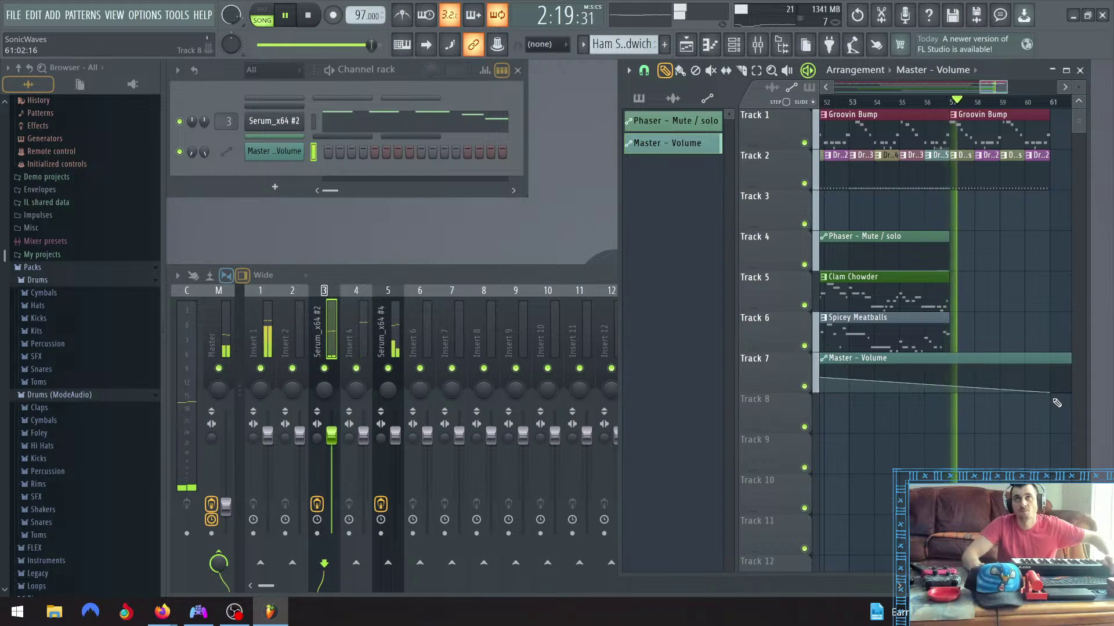
{"action": "scroll", "coordinate": [1053, 400], "scroll_direction": "down", "scroll_amount": 4}
{"action": "scroll", "coordinate": [1053, 401], "scroll_direction": "down", "scroll_amount": 2}
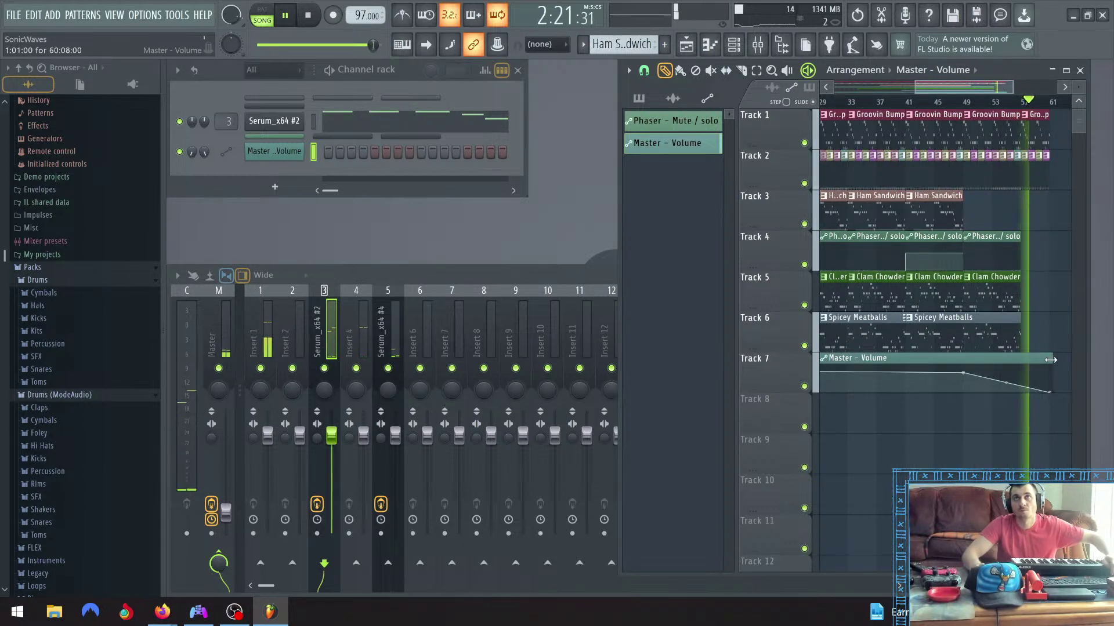
{"action": "scroll", "coordinate": [1047, 361], "scroll_direction": "up", "scroll_amount": 6}
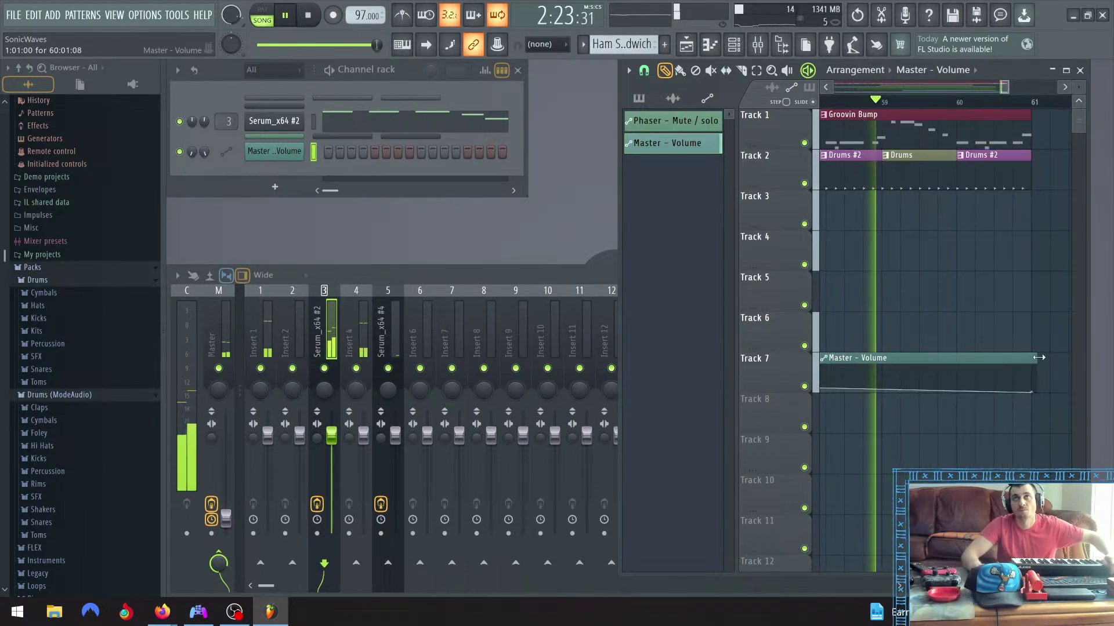
{"action": "scroll", "coordinate": [1038, 371], "scroll_direction": "down", "scroll_amount": 8}
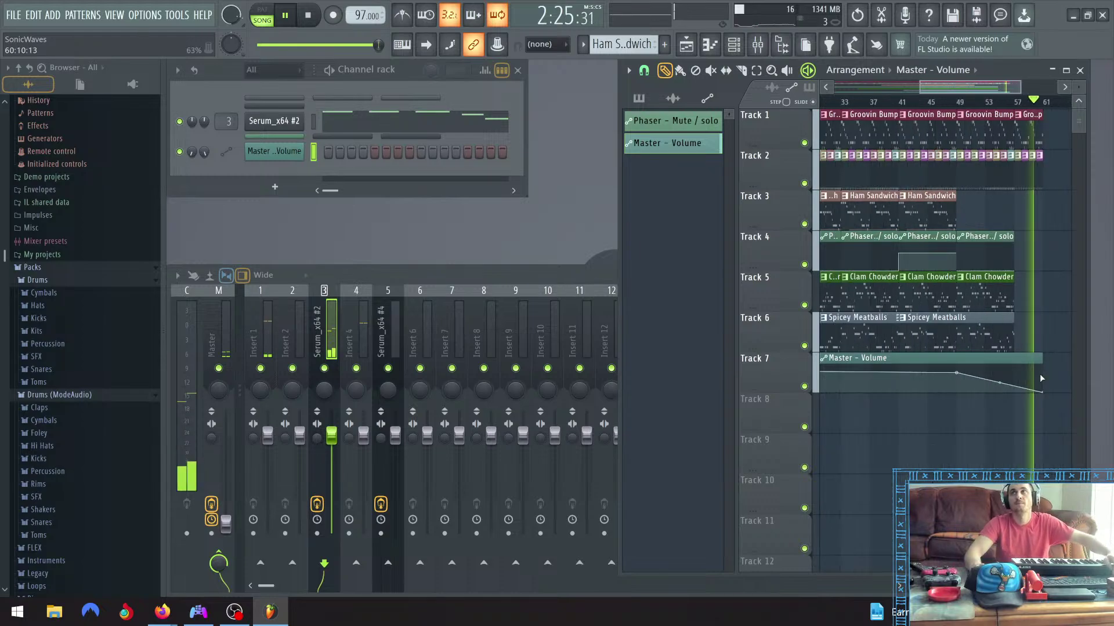
{"action": "scroll", "coordinate": [1038, 381], "scroll_direction": "down", "scroll_amount": 1}
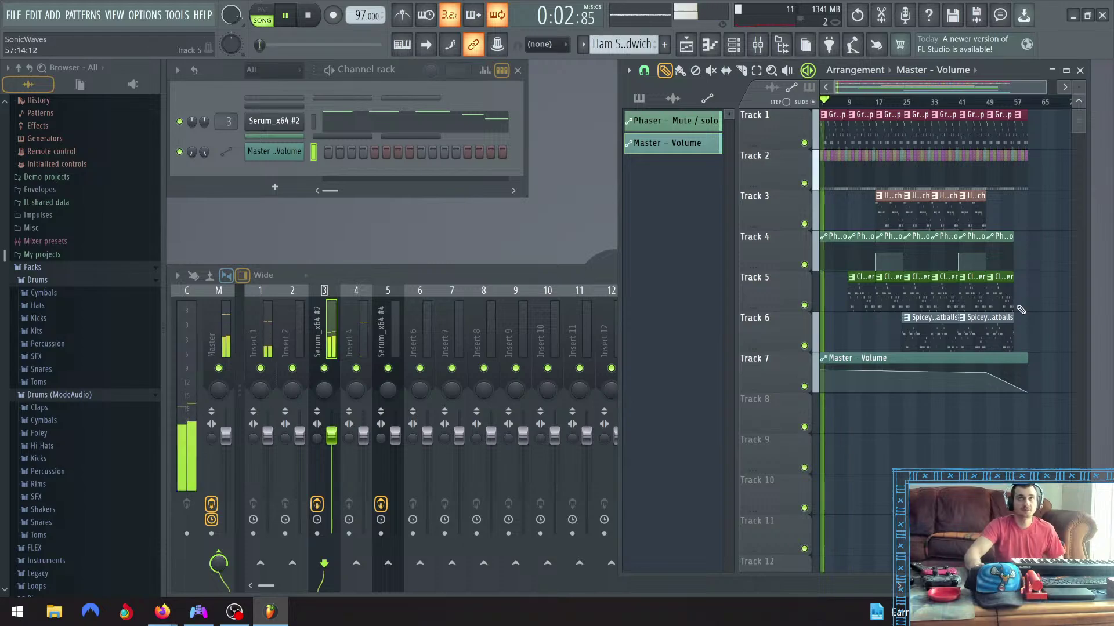
{"action": "left_click_drag", "start_coordinate": [989, 375], "coordinate": [990, 373]}
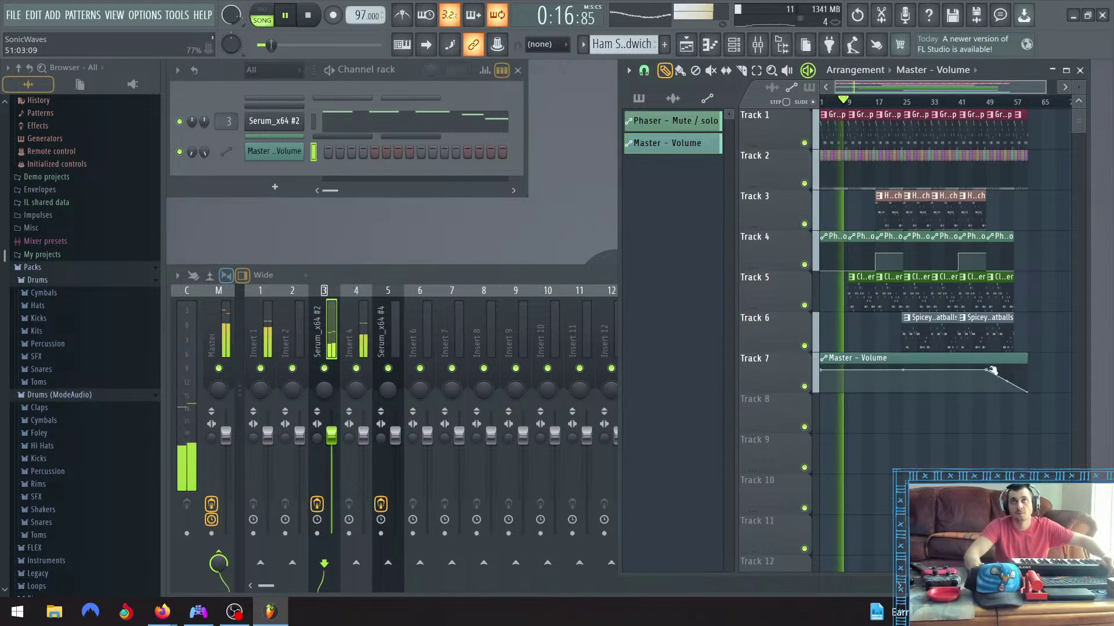
Fine-tune the level of the Master - Volume fade's starting point at bar 49 to line up with the curve before it
{"action": "scroll", "coordinate": [968, 369], "scroll_direction": "up", "scroll_amount": 8}
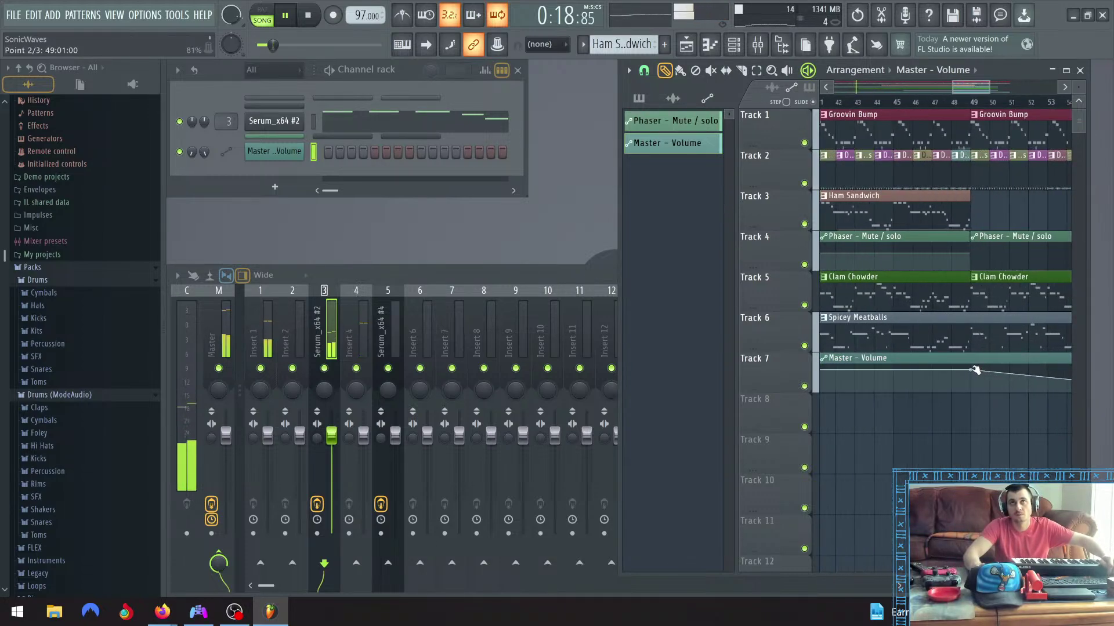
{"action": "left_click_drag", "start_coordinate": [974, 371], "coordinate": [976, 374]}
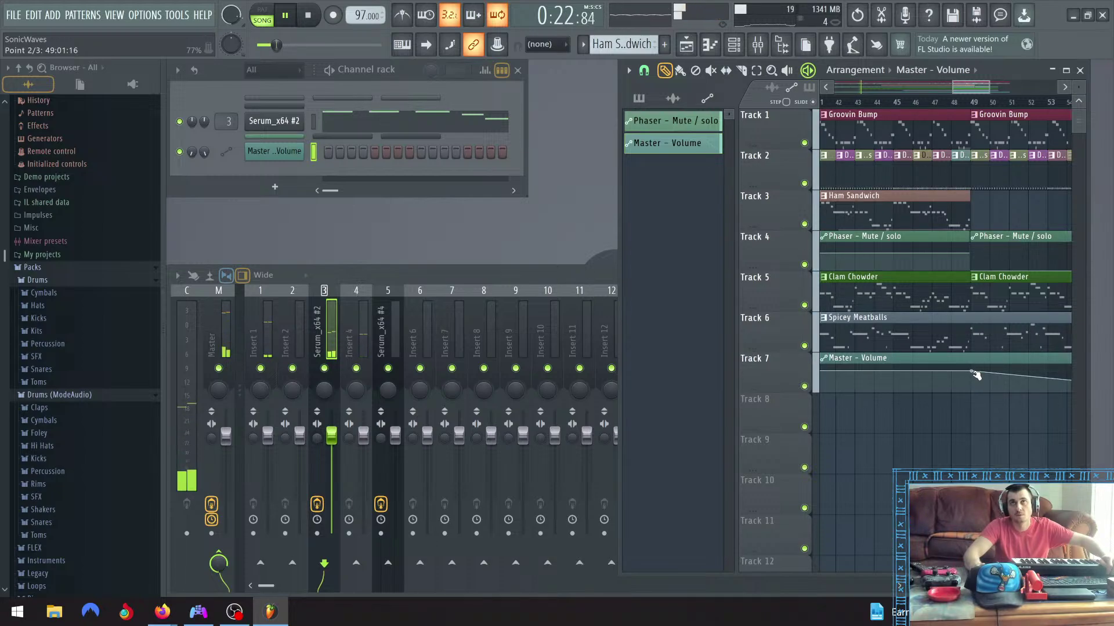
{"action": "scroll", "coordinate": [974, 374], "scroll_direction": "down", "scroll_amount": 8}
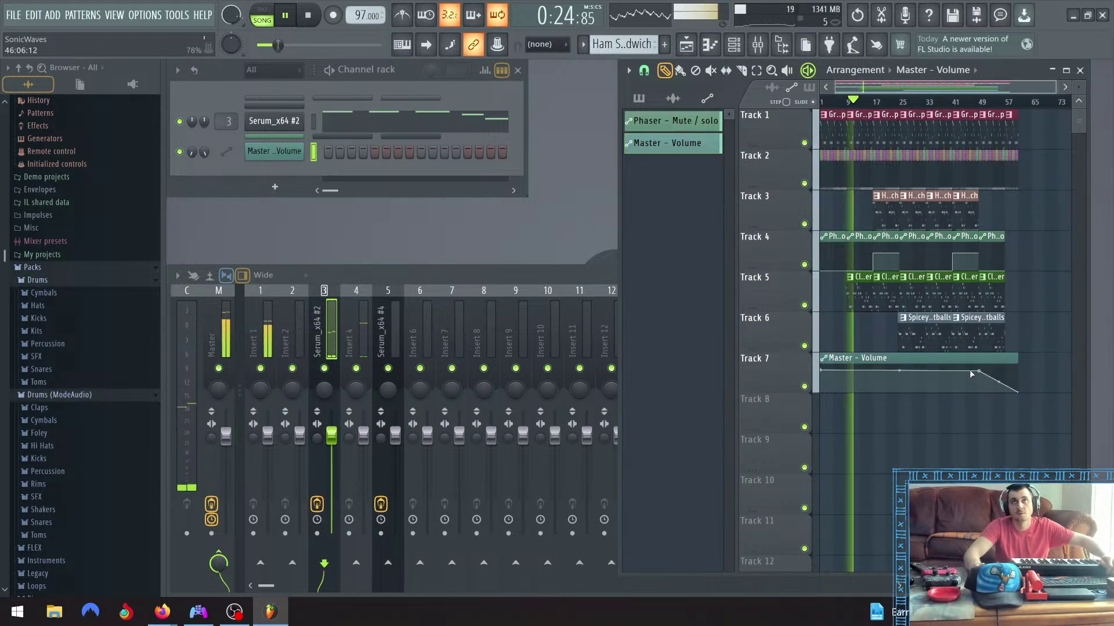
{"action": "left_click_drag", "start_coordinate": [978, 371], "coordinate": [981, 372]}
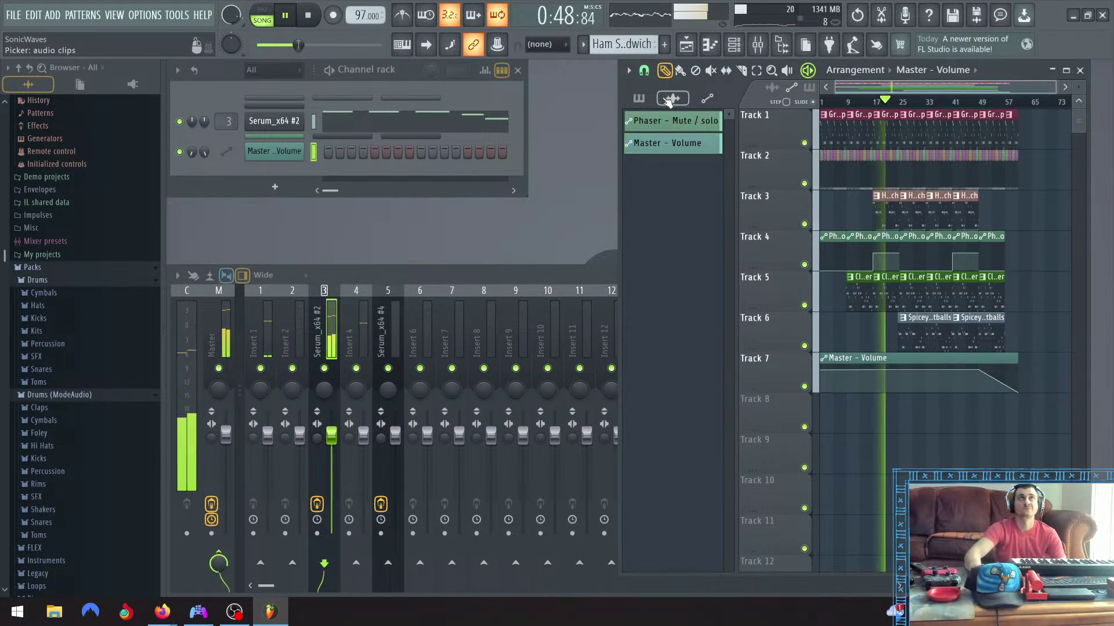
Bend the Master - Volume fade between bars 49 and 61 into a moderate curve that drops mostly at the end, replaying from about bar 41
{"action": "left_click", "coordinate": [638, 98]}
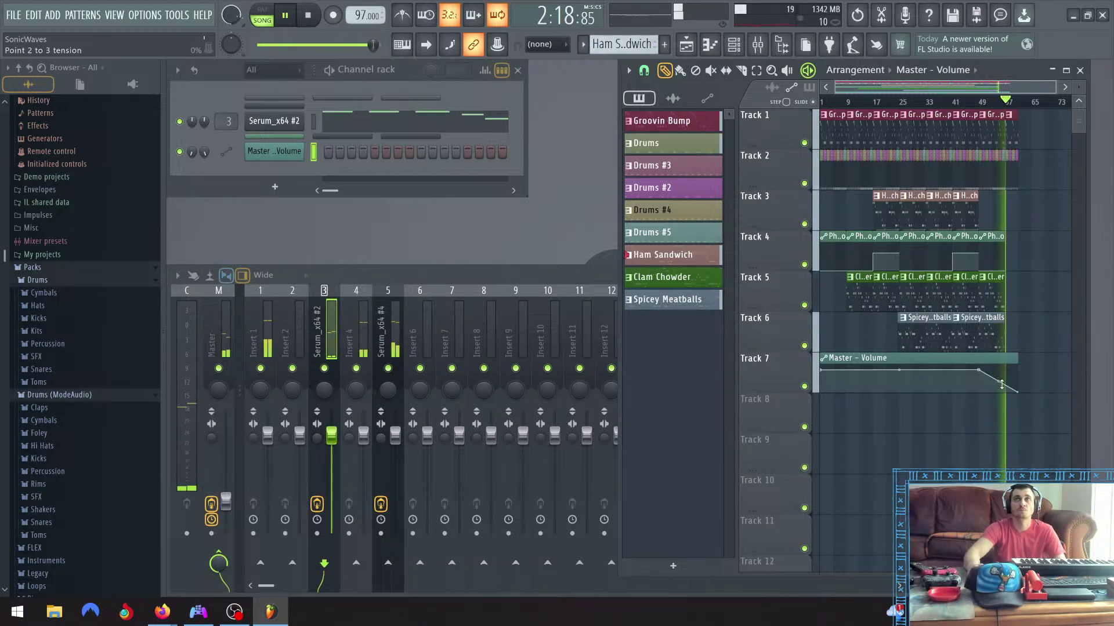
{"action": "left_click_drag", "start_coordinate": [999, 382], "coordinate": [999, 368]}
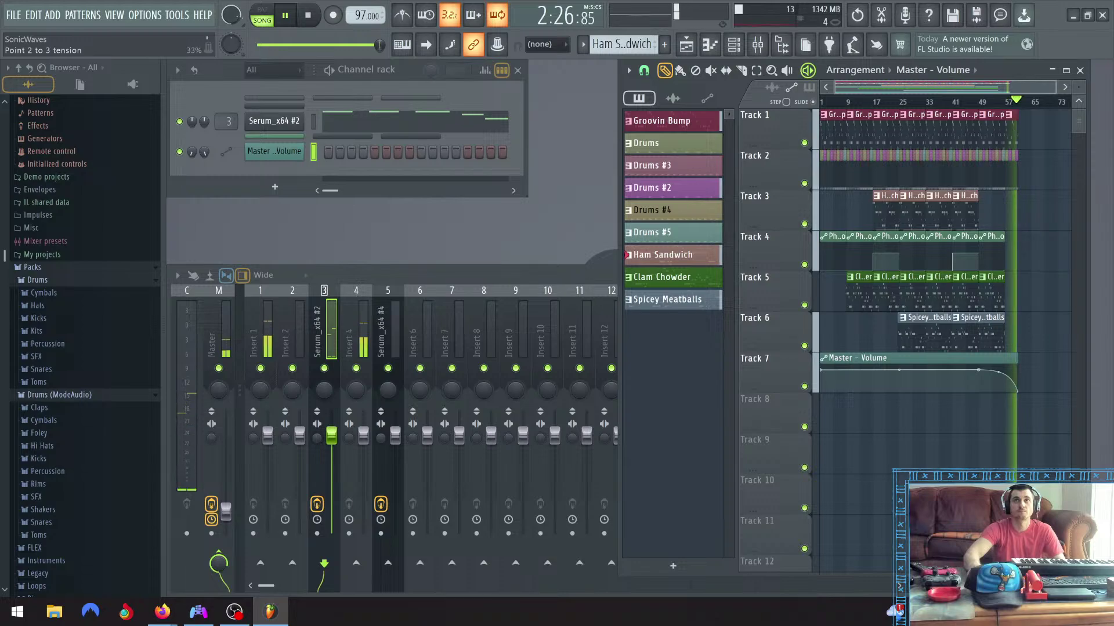
{"action": "left_click", "coordinate": [954, 101]}
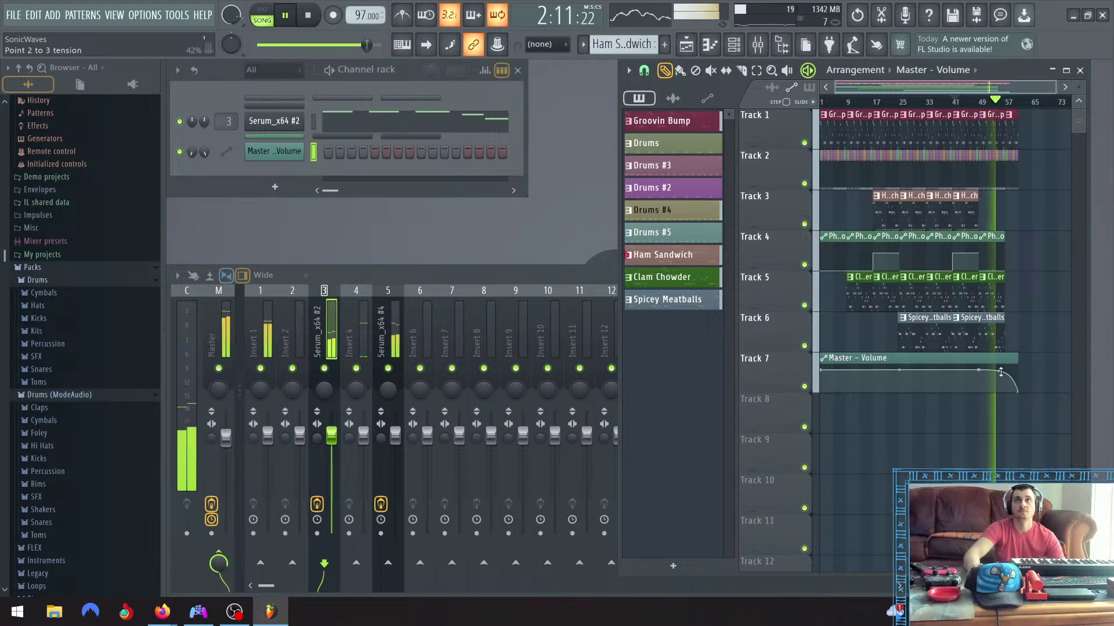
{"action": "left_click_drag", "start_coordinate": [1000, 372], "coordinate": [1000, 378]}
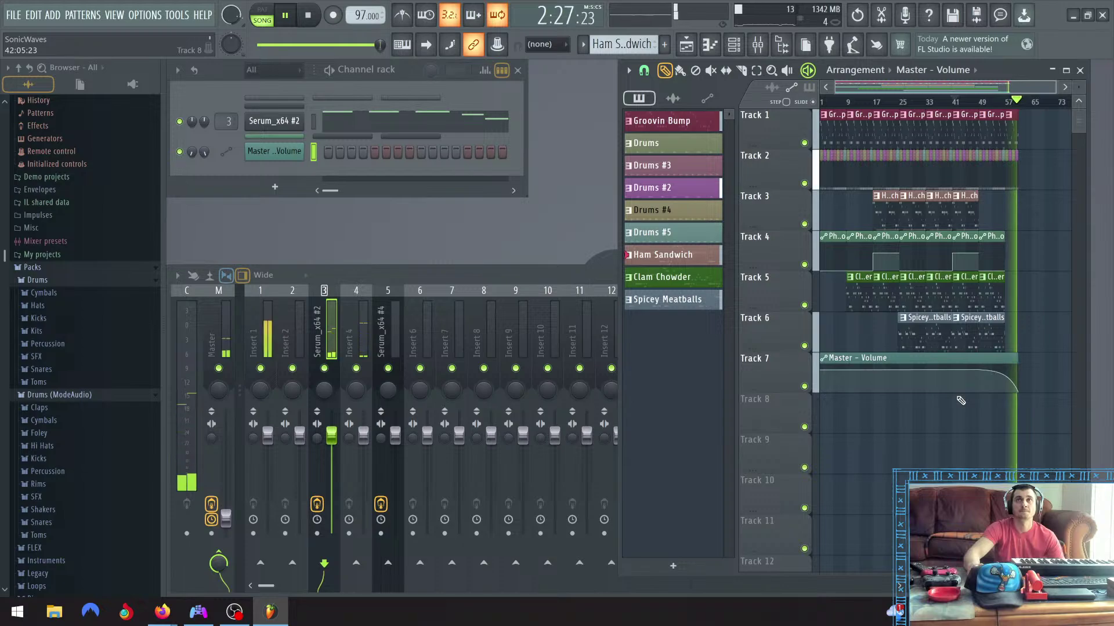
{"action": "left_click", "coordinate": [958, 104]}
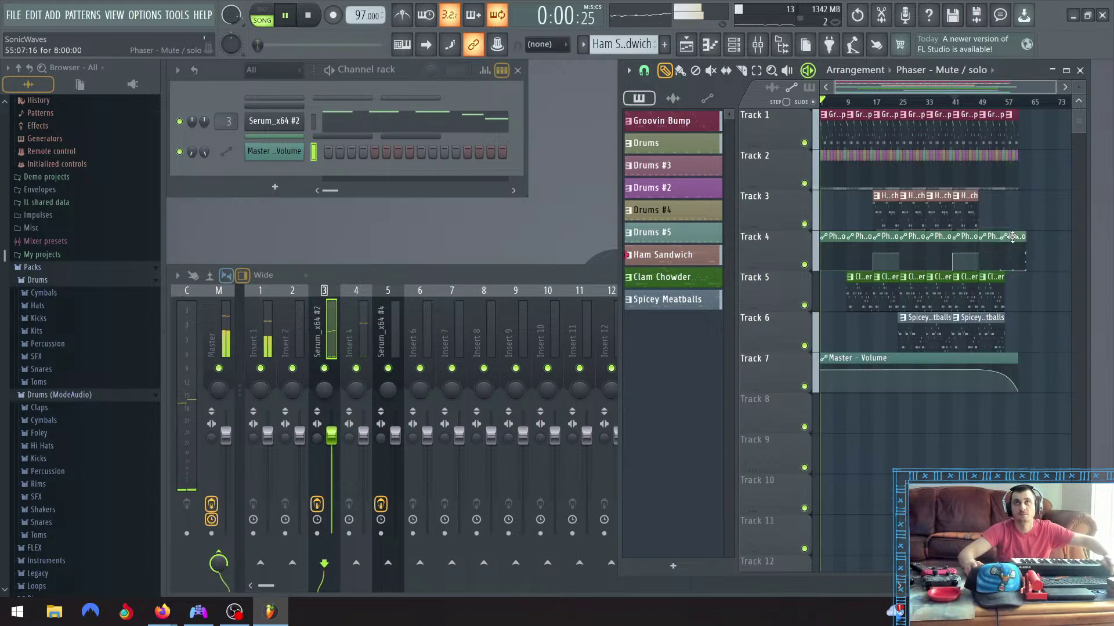
Add a Phaser - Mute / solo clip at bar 57 on Track 4 and trim its end to bar 61
{"action": "scroll", "coordinate": [1009, 246], "scroll_direction": "up", "scroll_amount": 3}
{"action": "scroll", "coordinate": [1009, 246], "scroll_direction": "up", "scroll_amount": 4}
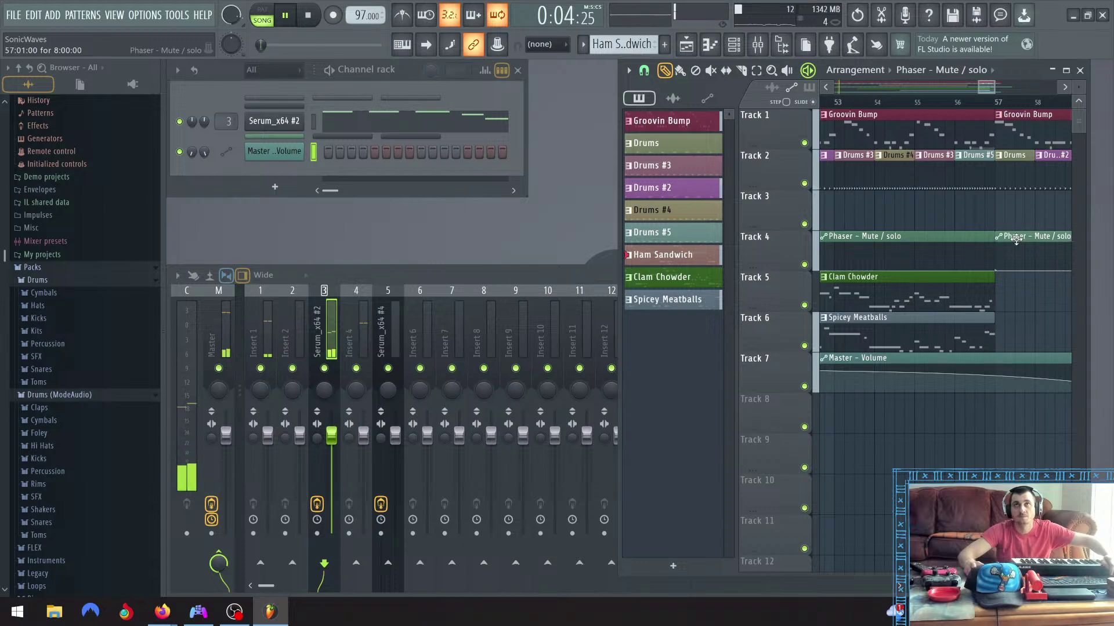
{"action": "left_click", "coordinate": [1016, 240]}
{"action": "scroll", "coordinate": [1018, 249], "scroll_direction": "down", "scroll_amount": 6}
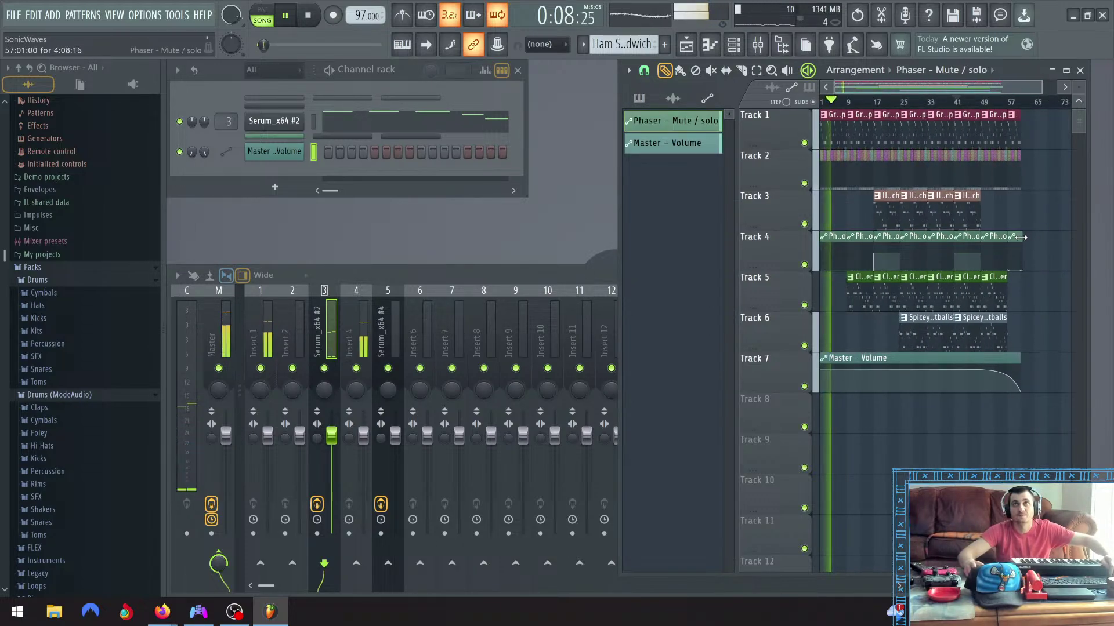
{"action": "scroll", "coordinate": [1024, 238], "scroll_direction": "up", "scroll_amount": 6}
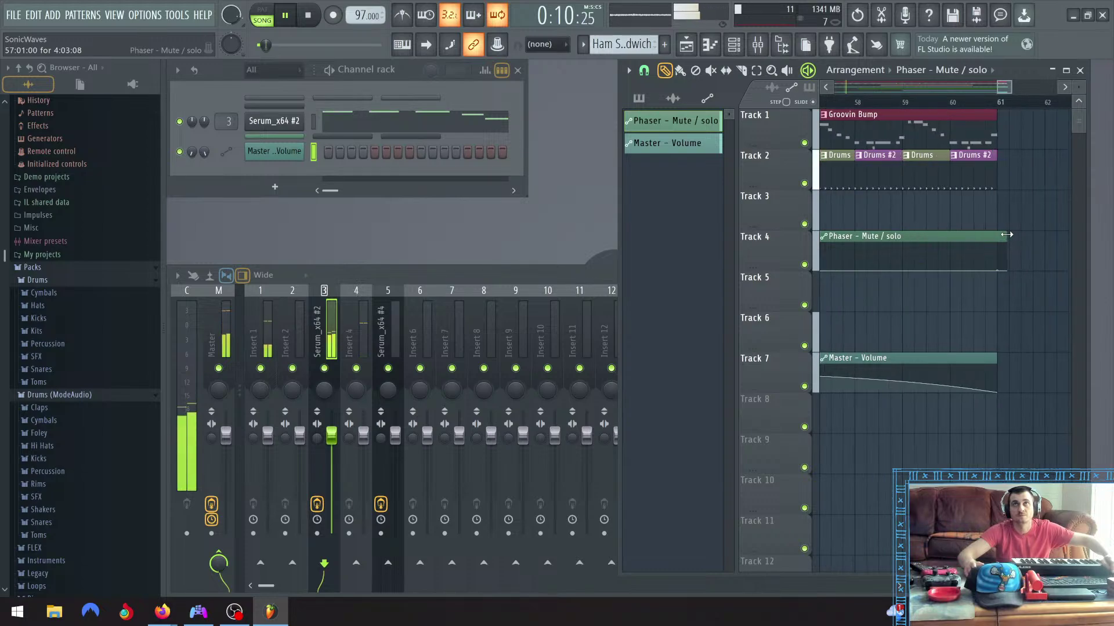
{"action": "scroll", "coordinate": [1016, 256], "scroll_direction": "down", "scroll_amount": 6}
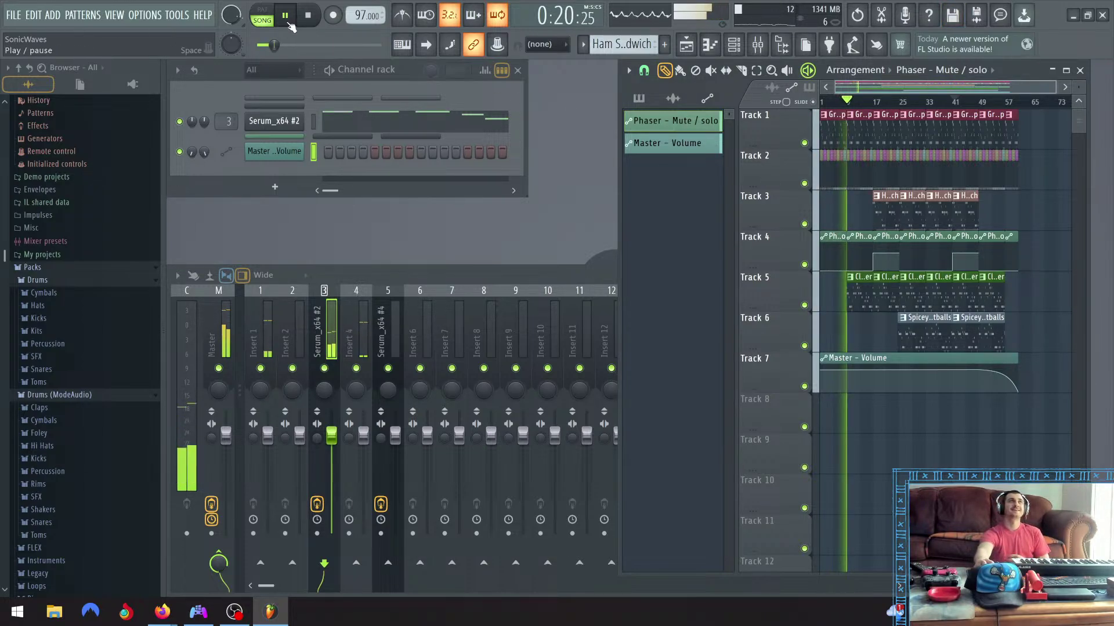
Stop playback, show the patterns in the playlist picker and play the song from the beginning
{"action": "left_click", "coordinate": [310, 18]}
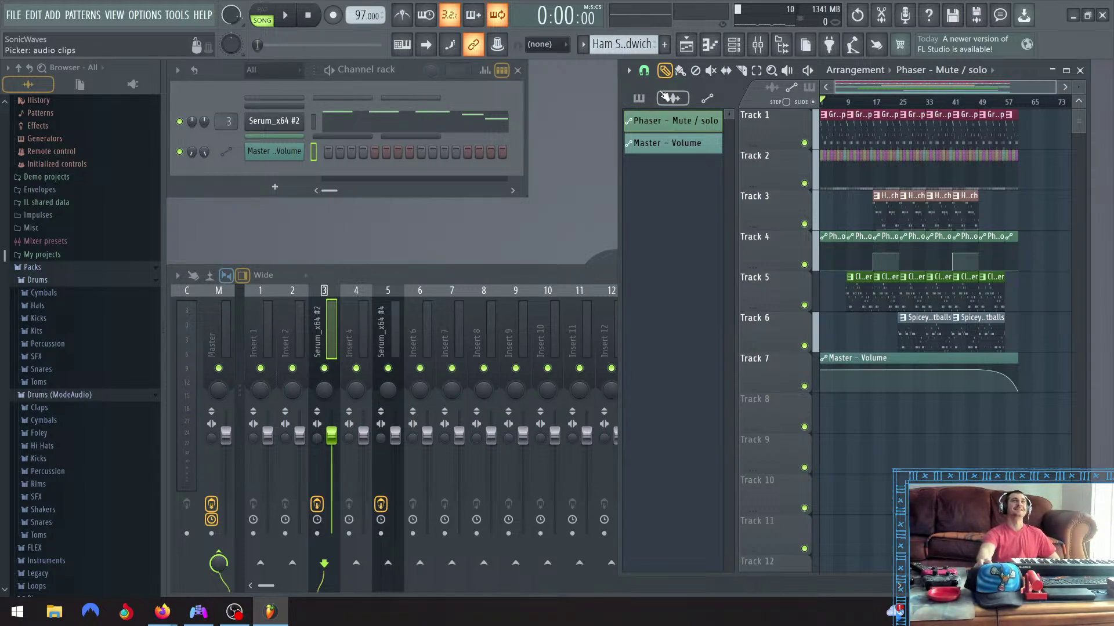
{"action": "left_click", "coordinate": [639, 98]}
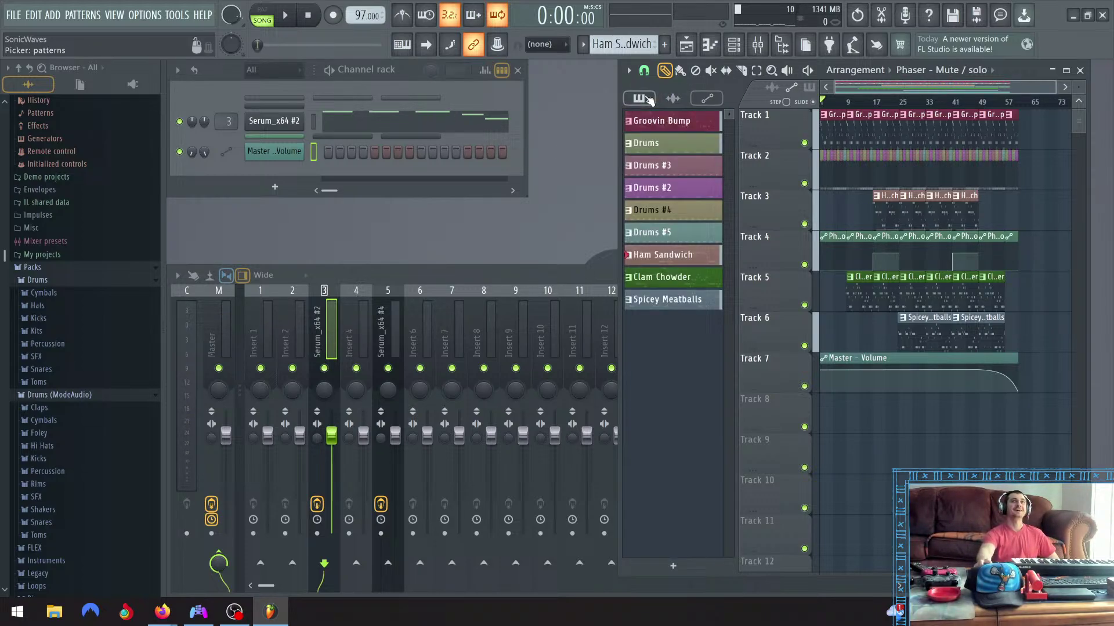
{"action": "left_click", "coordinate": [285, 16]}
Start saving the project under a new name in Music Productions > SONICWAVES365, taking SEW. Swanky - (Stream 5 Song) as the name template
{"action": "left_click", "coordinate": [12, 14]}
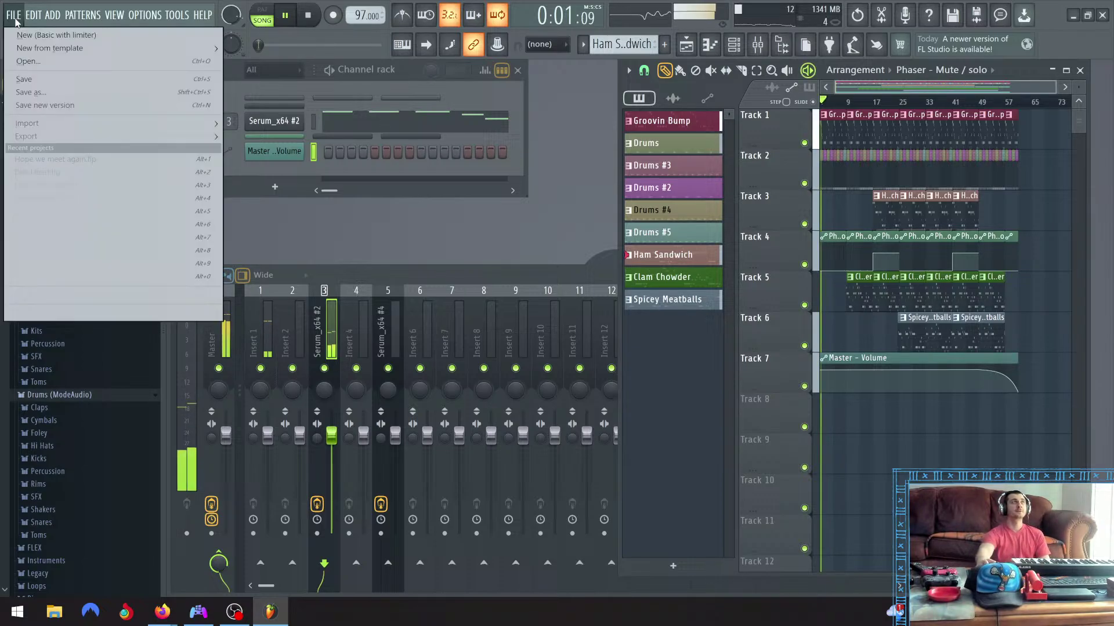
{"action": "left_click", "coordinate": [62, 92]}
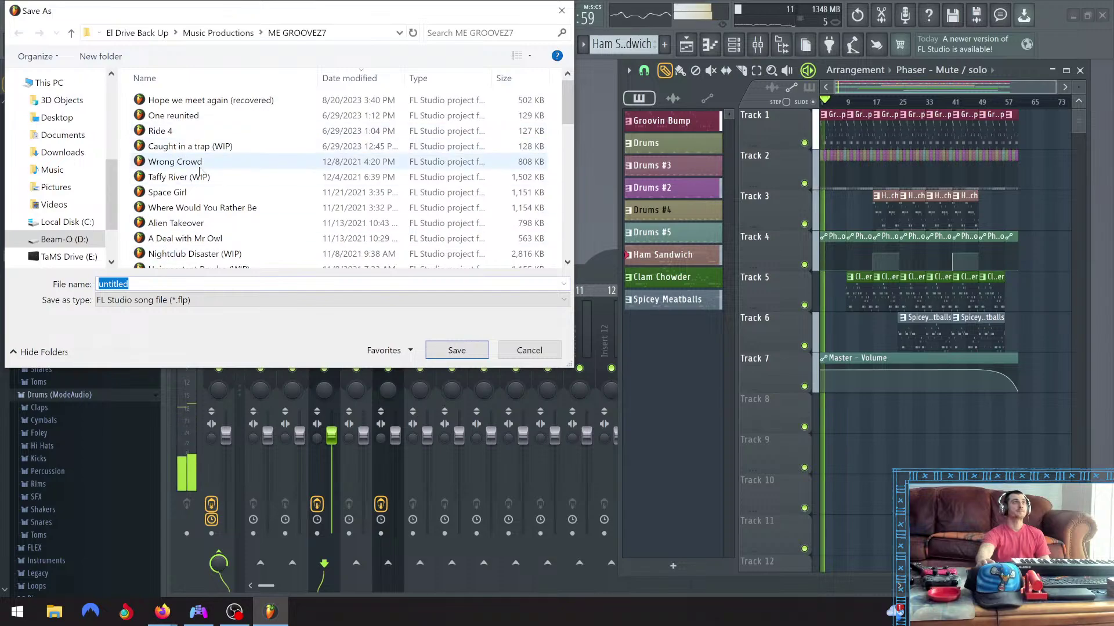
{"action": "left_click", "coordinate": [229, 33]}
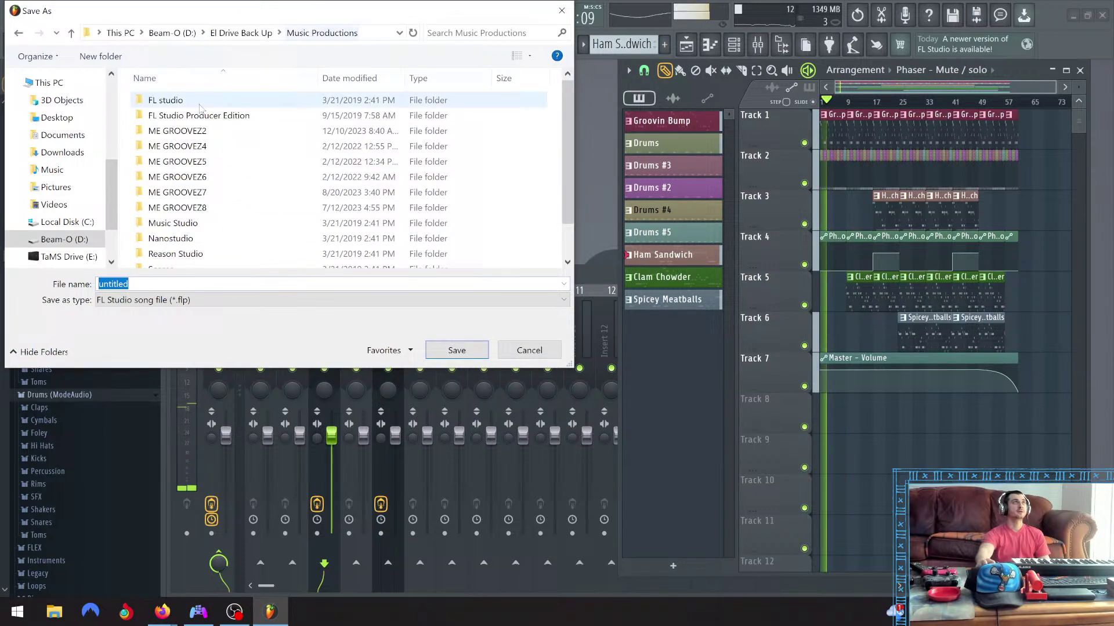
{"action": "scroll", "coordinate": [210, 225], "scroll_direction": "down", "scroll_amount": 1}
{"action": "double_click", "coordinate": [210, 225]}
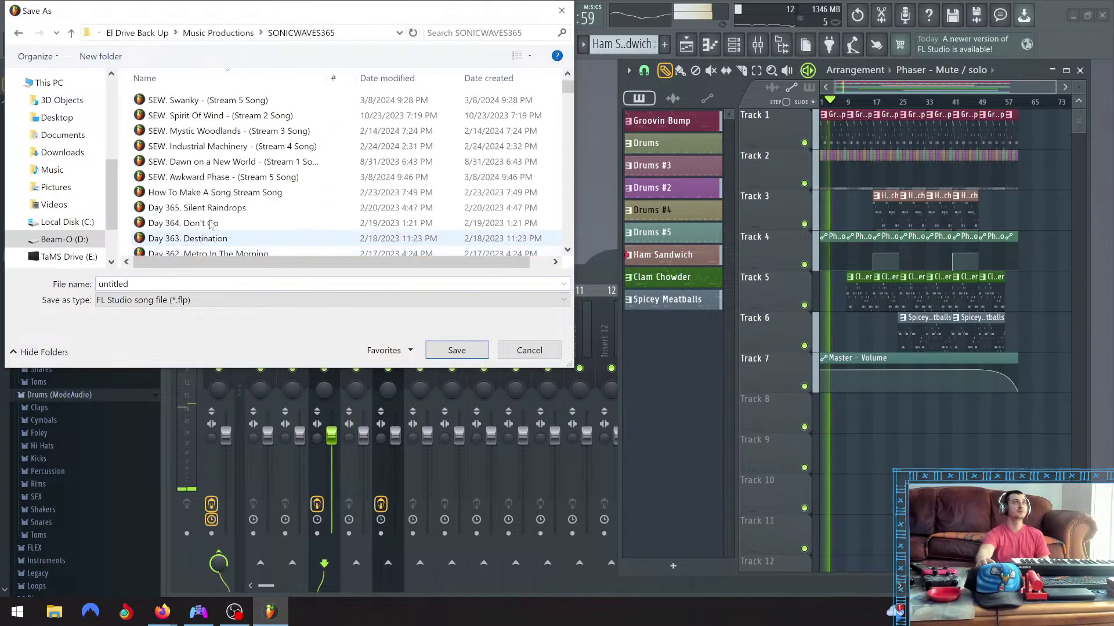
{"action": "left_click", "coordinate": [192, 99]}
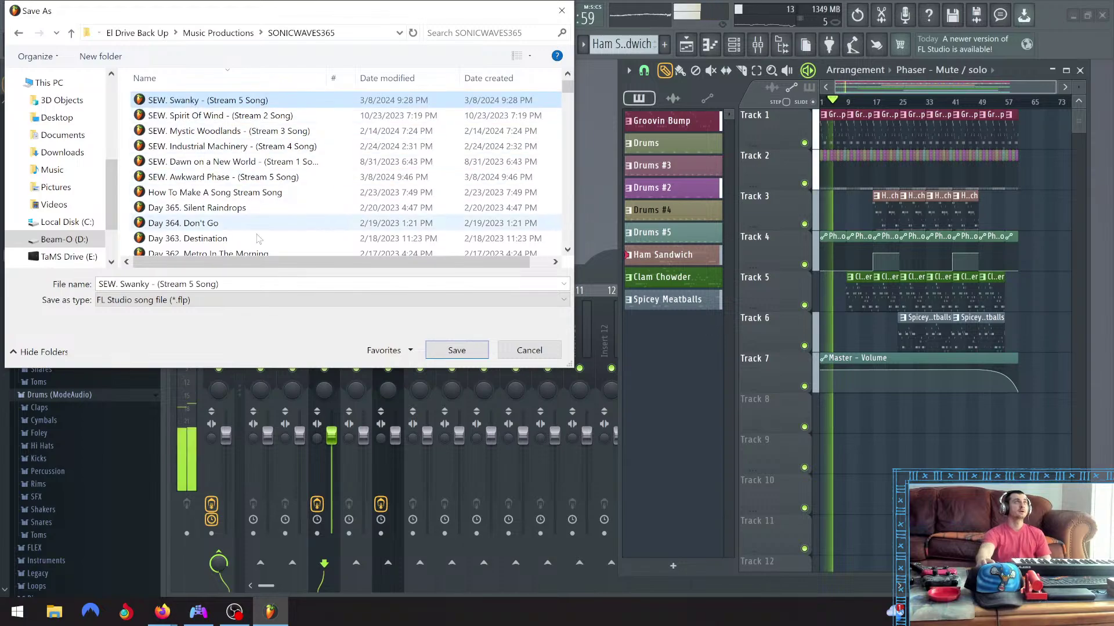
Change the stream number in the file name to 6 and remove the title Swanky
{"action": "left_click", "coordinate": [193, 283]}
{"action": "left_click", "coordinate": [192, 283]}
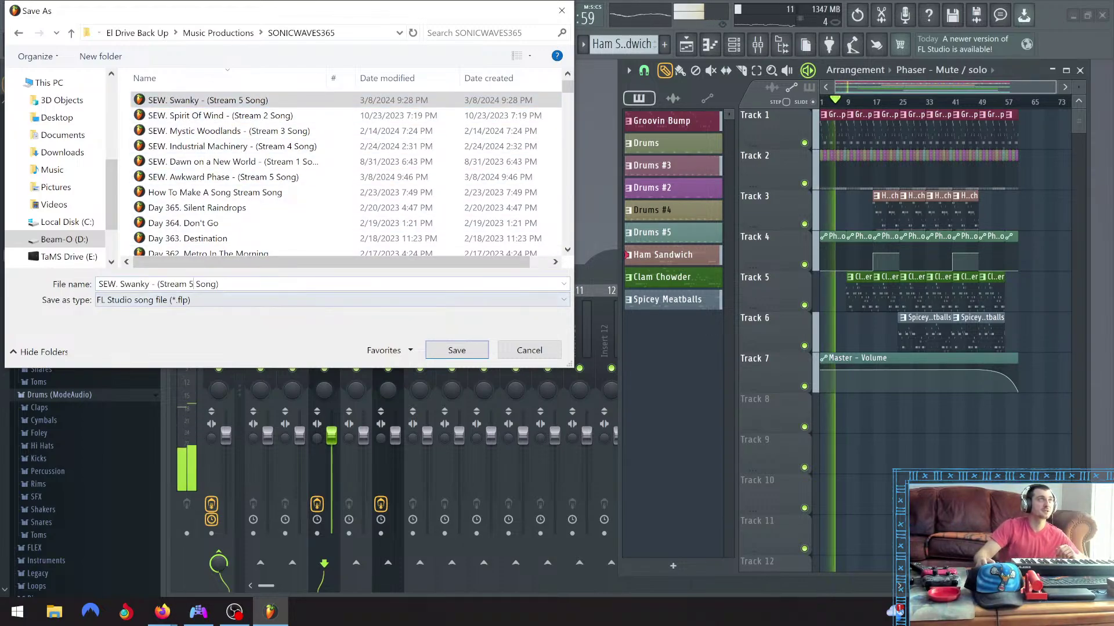
{"action": "key", "text": "BackSpace"}
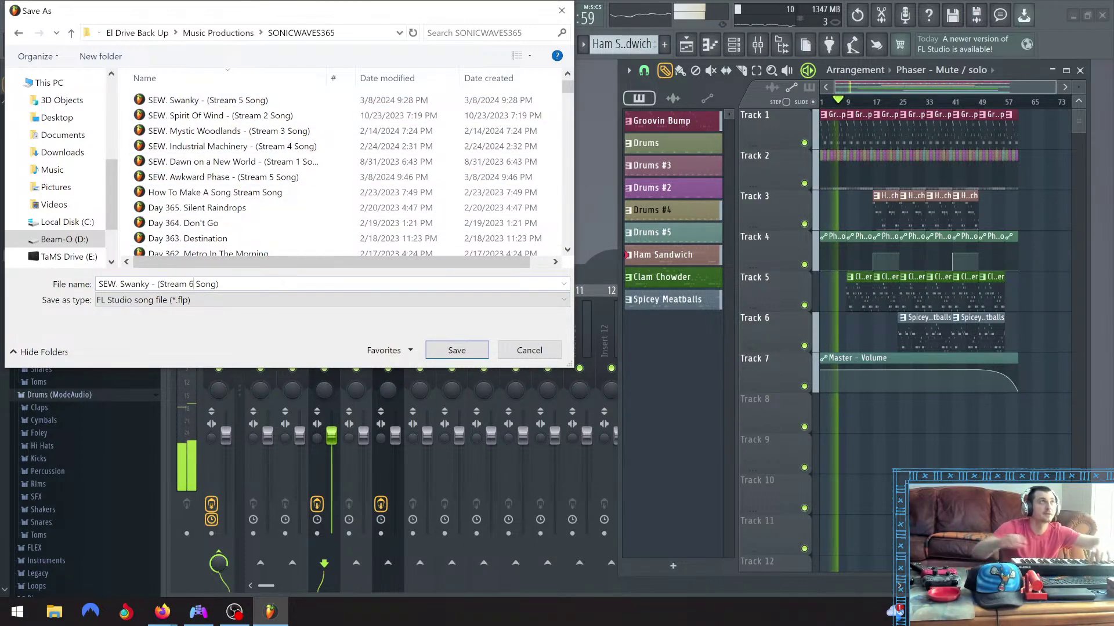
{"action": "left_click", "coordinate": [150, 284]}
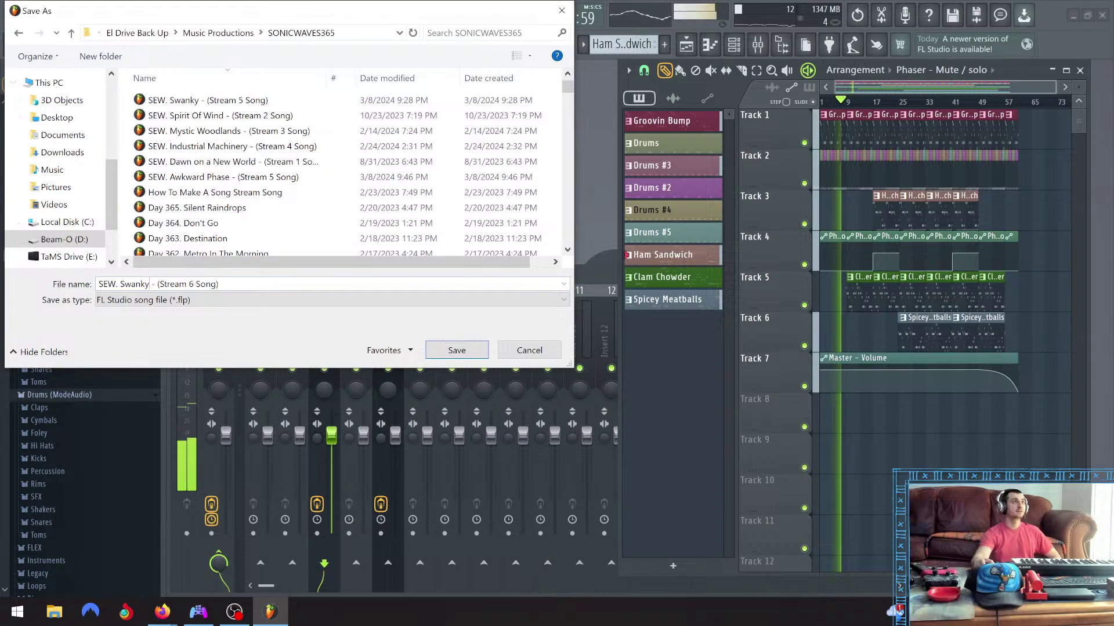
{"action": "key", "text": "BackSpace"}
{"action": "key", "text": "BackSpace"}
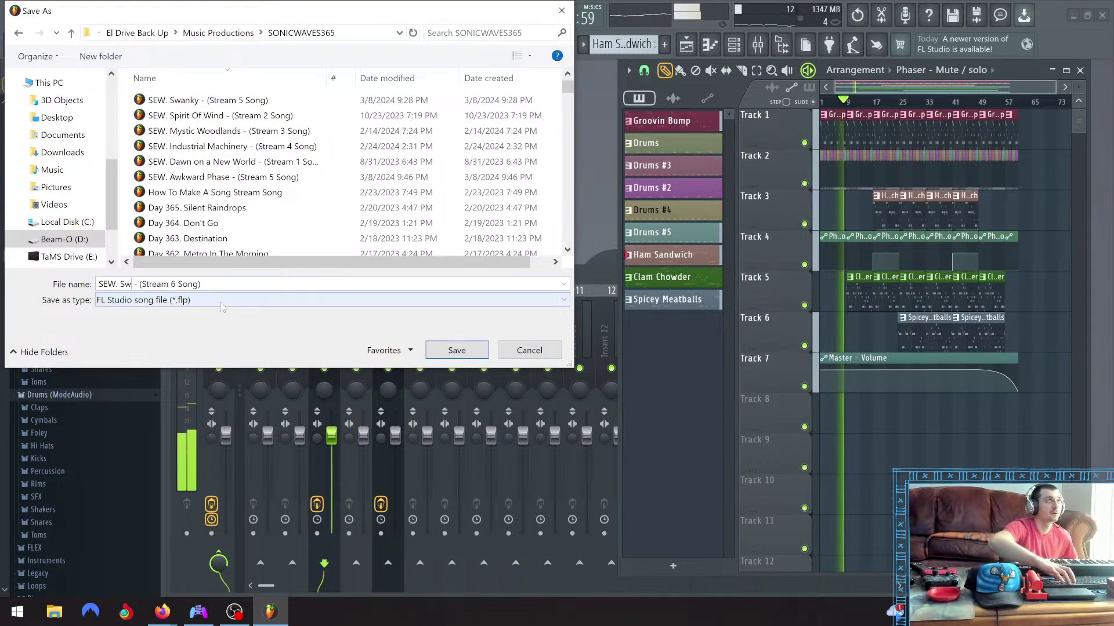
{"action": "key", "text": "BackSpace"}
{"action": "key", "text": "BackSpace"}
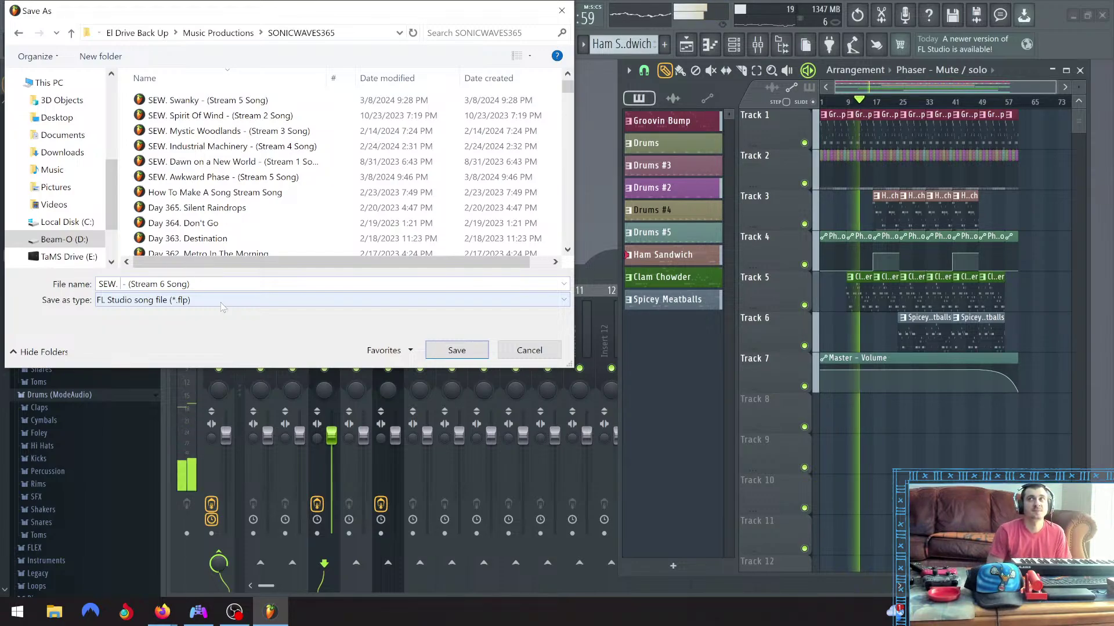
{"action": "type", "text": "Dan"}
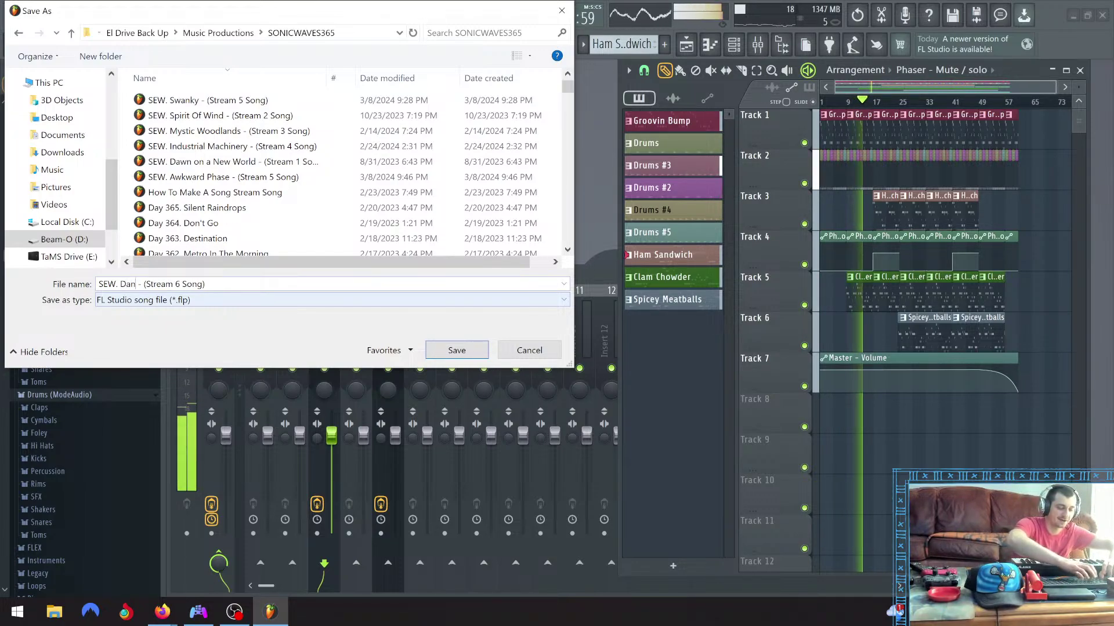
{"action": "type", "text": "gerous Danc"}
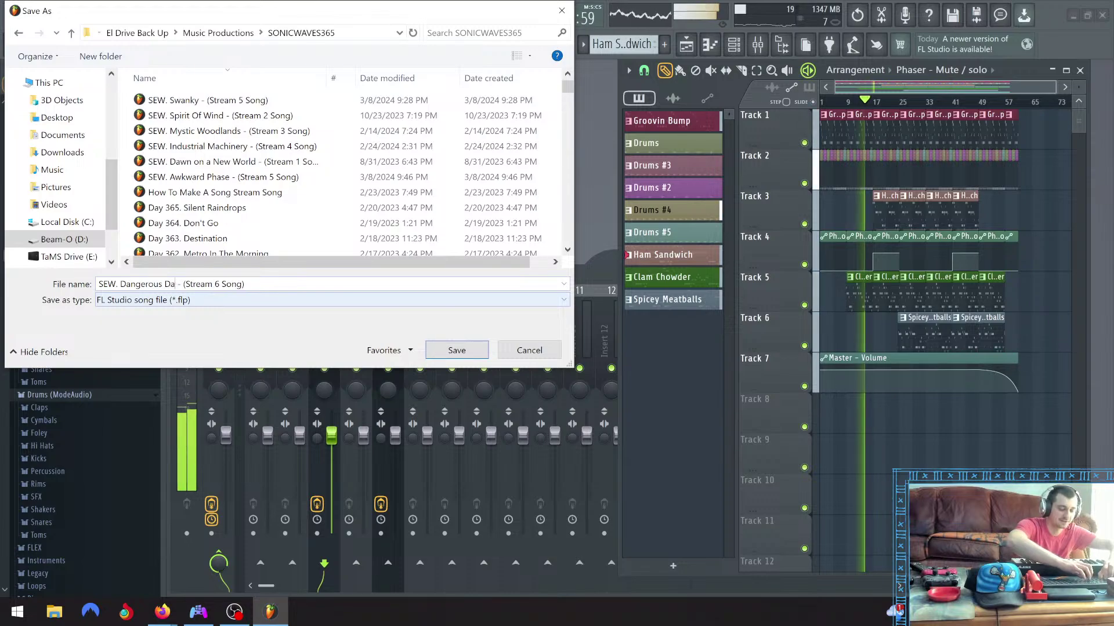
{"action": "type", "text": "e"}
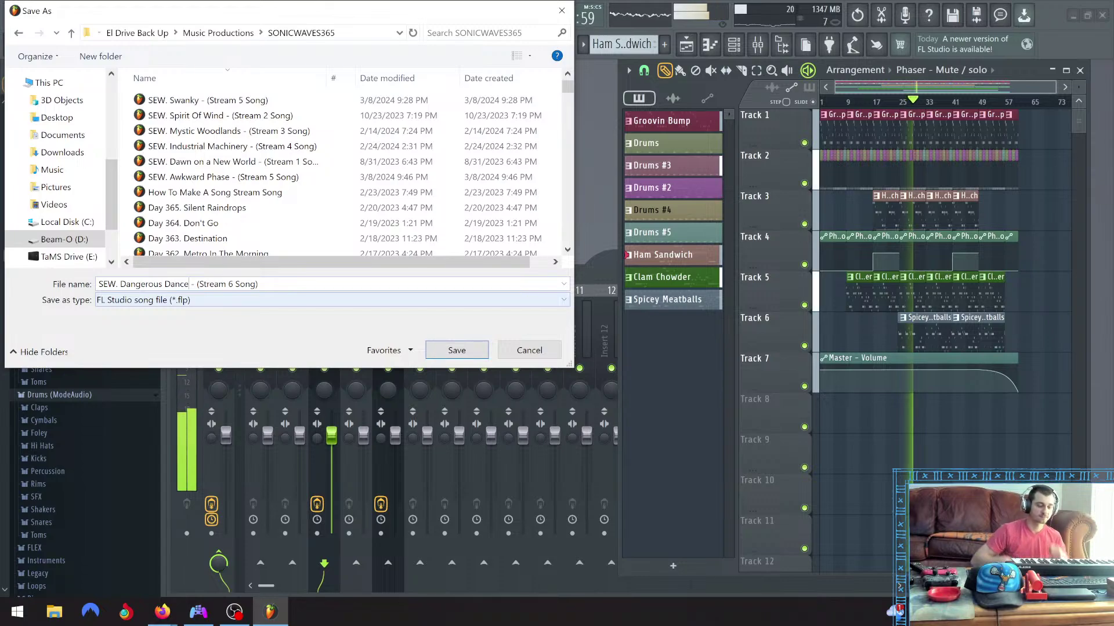
{"action": "key", "text": "BackSpace"}
{"action": "key", "text": "BackSpace"}
{"action": "key", "text": "BackSpace"}
{"action": "key", "text": "BackSpace"}
{"action": "key", "text": "BackSpace"}
{"action": "key", "text": "BackSpace"}
{"action": "key", "text": "BackSpace"}
{"action": "key", "text": "BackSpace"}
{"action": "key", "text": "BackSpace"}
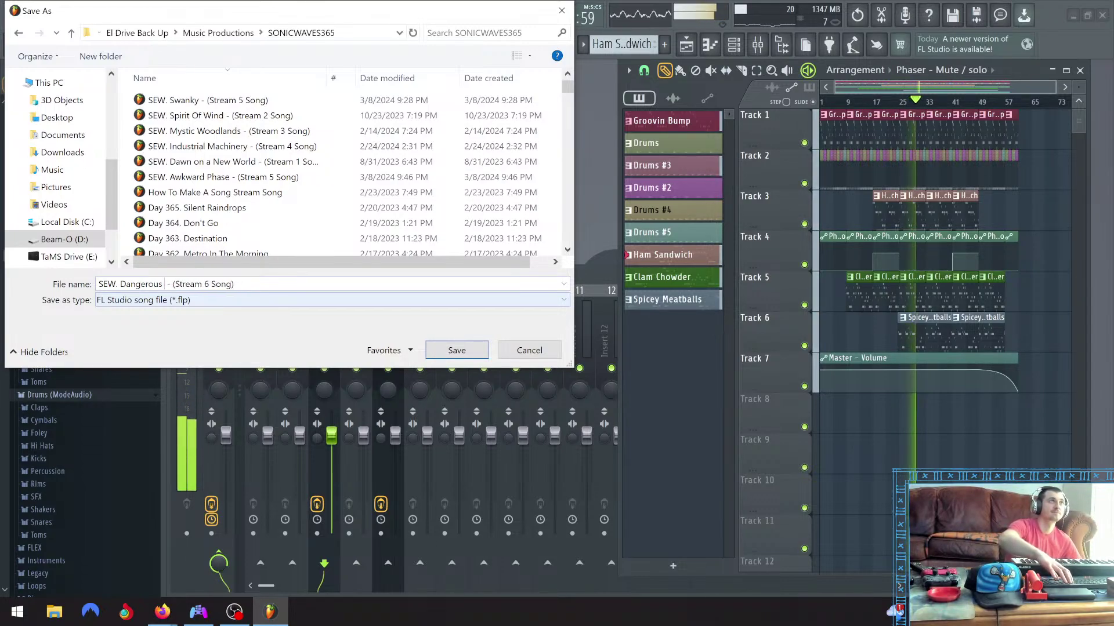
{"action": "key", "text": "BackSpace"}
{"action": "key", "text": "BackSpace"}
{"action": "key", "text": "BackSpace"}
{"action": "key", "text": "BackSpace"}
{"action": "key", "text": "BackSpace"}
{"action": "key", "text": "BackSpace"}
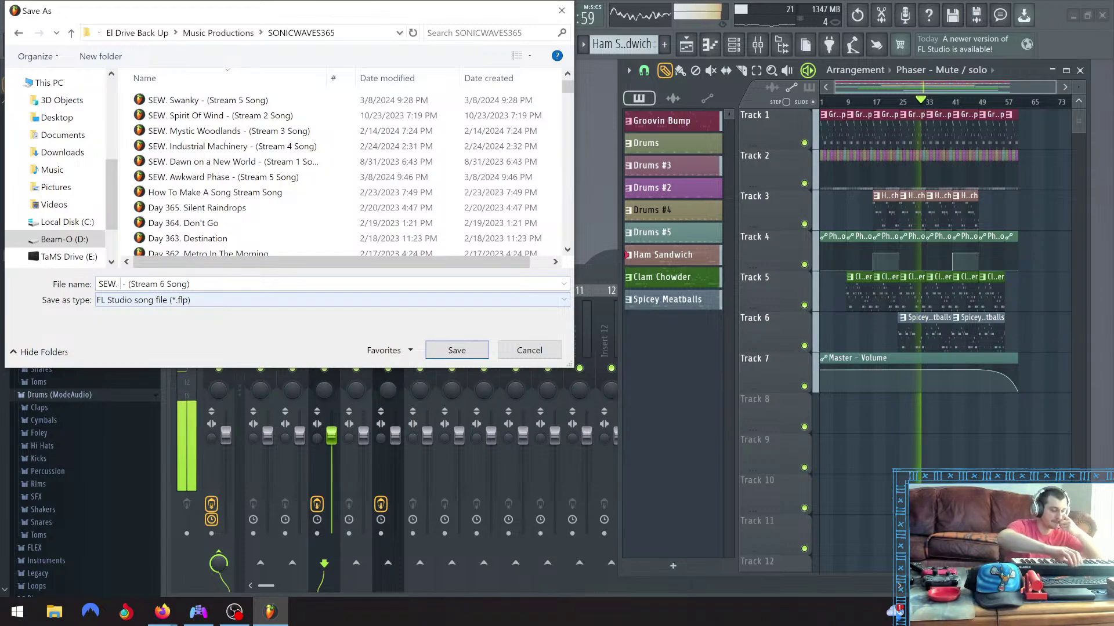
Complete the file name as SEW. Too Close - (Stream 6 Song), save the project and stop playback
{"action": "type", "text": "Too"}
{"action": "type", "text": " Closs"}
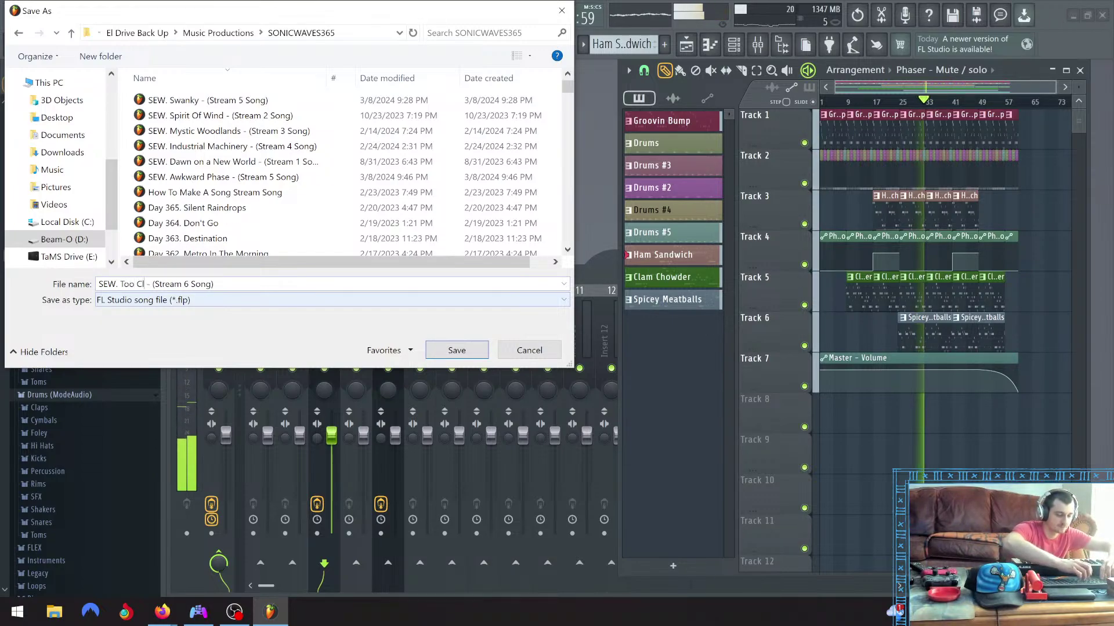
{"action": "key", "text": "BackSpace"}
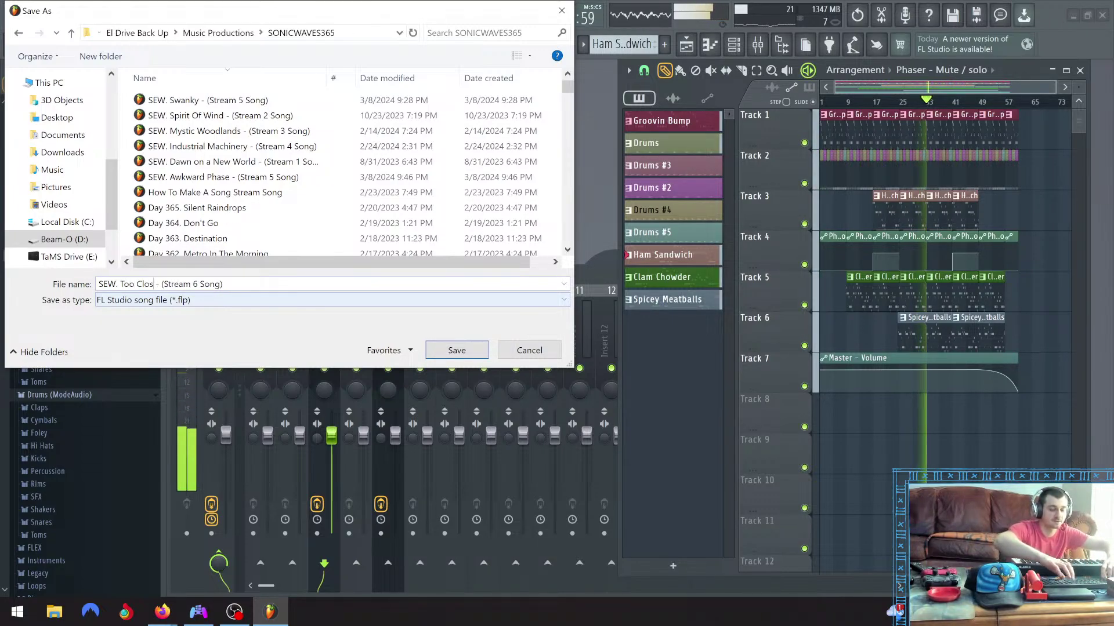
{"action": "type", "text": "e"}
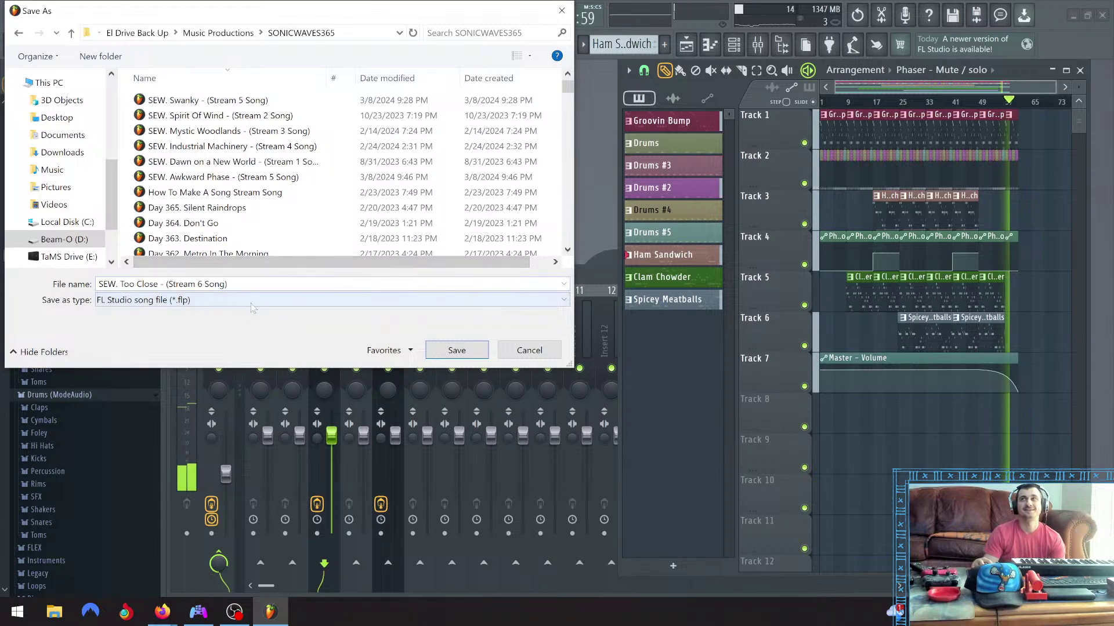
{"action": "left_click", "coordinate": [456, 350]}
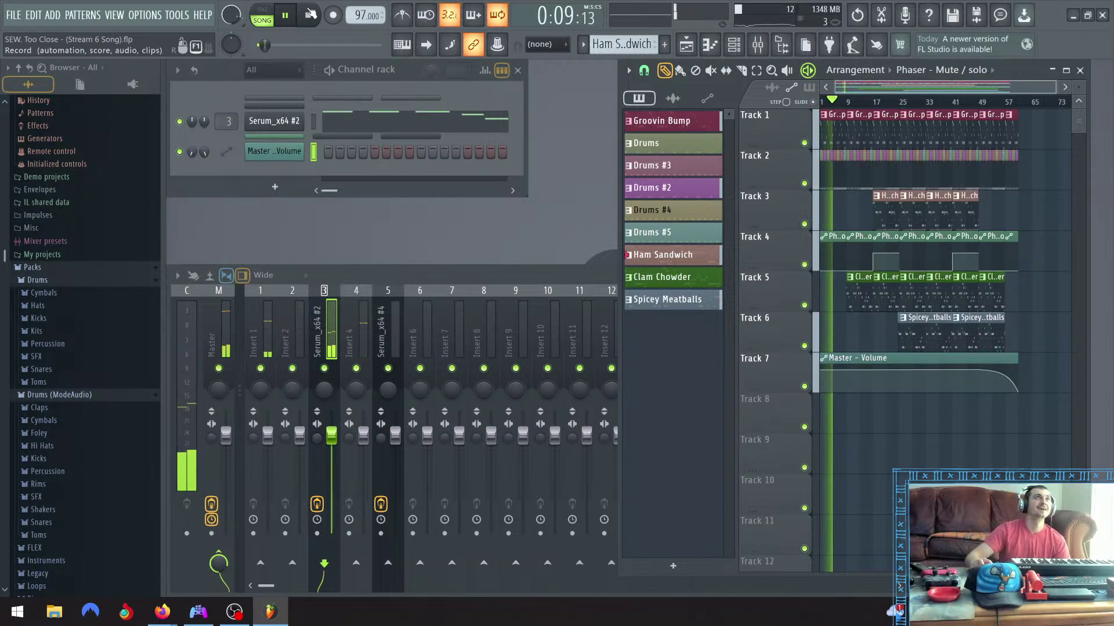
{"action": "key", "text": "space"}
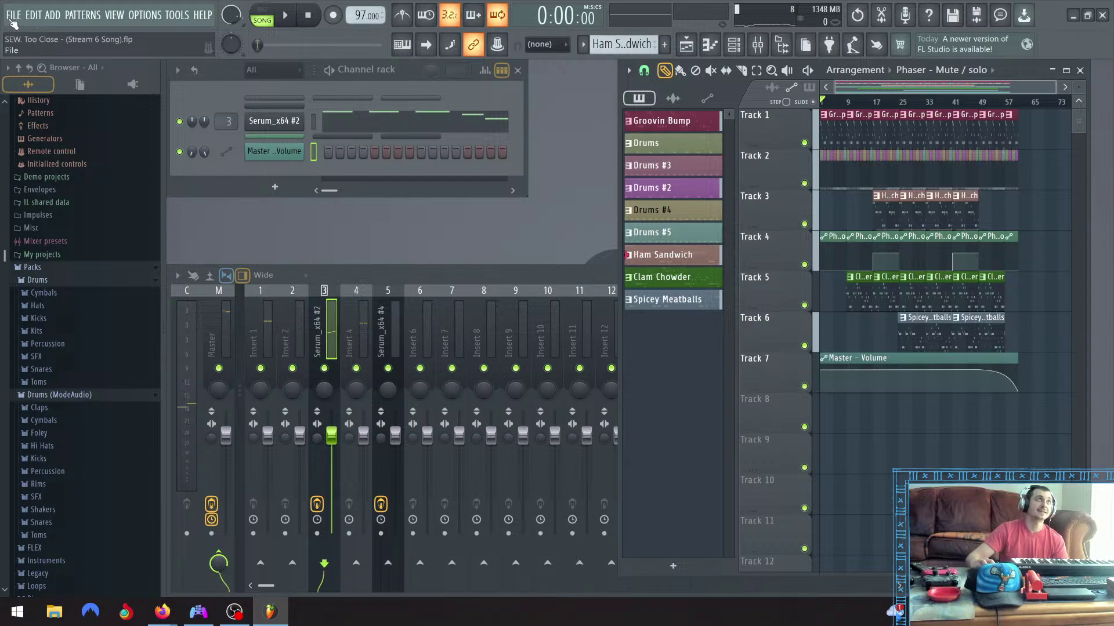